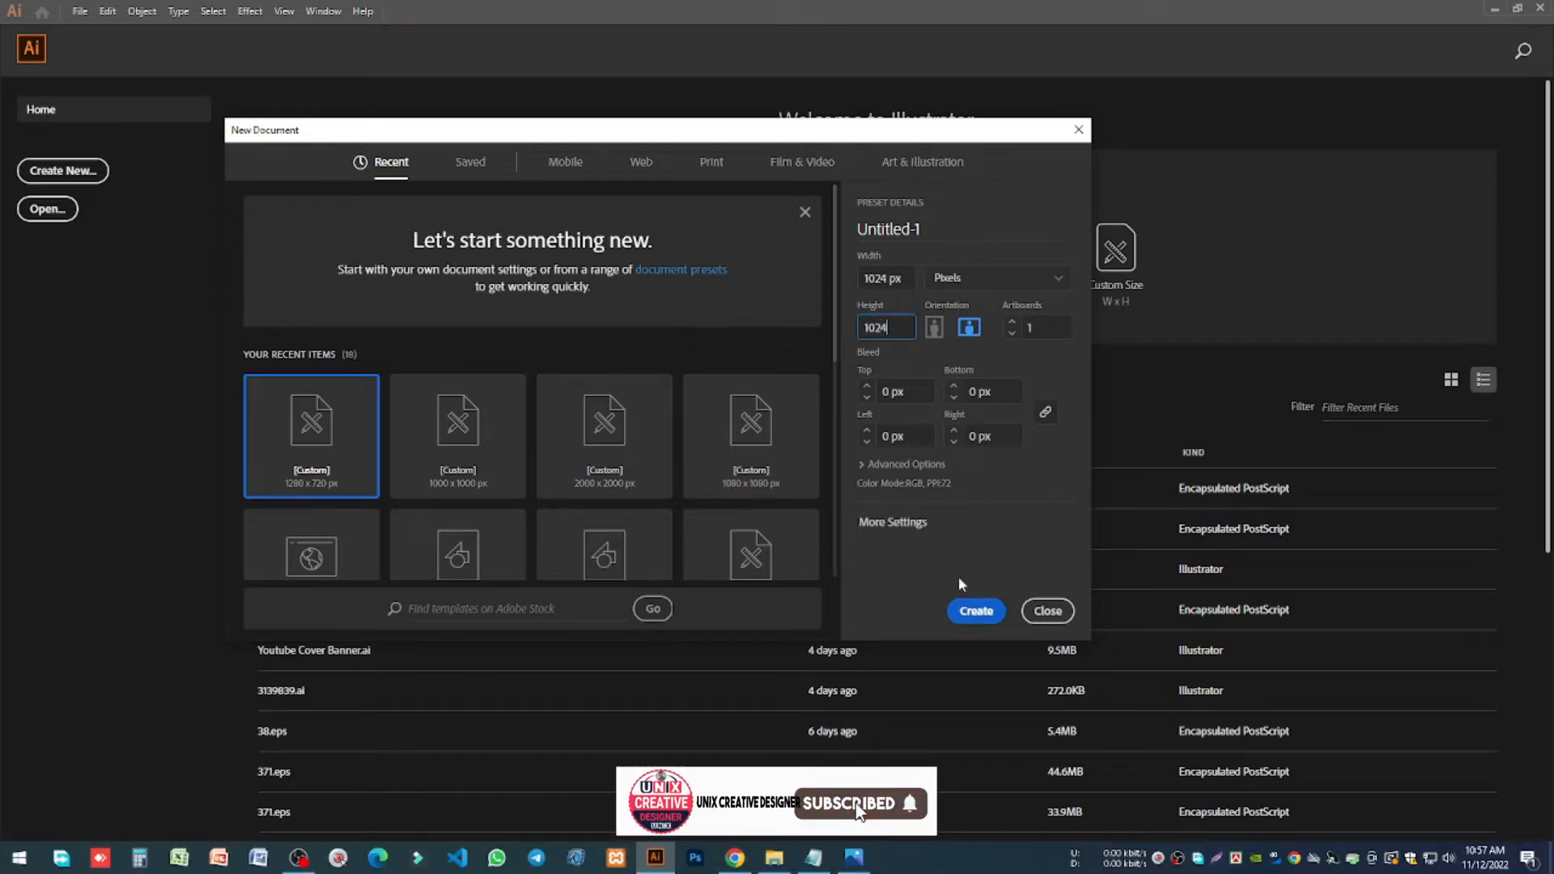
Step: Set the new document's color mode to CMYK and raster effects to High (300 ppi), and create the document
left_click(899, 464)
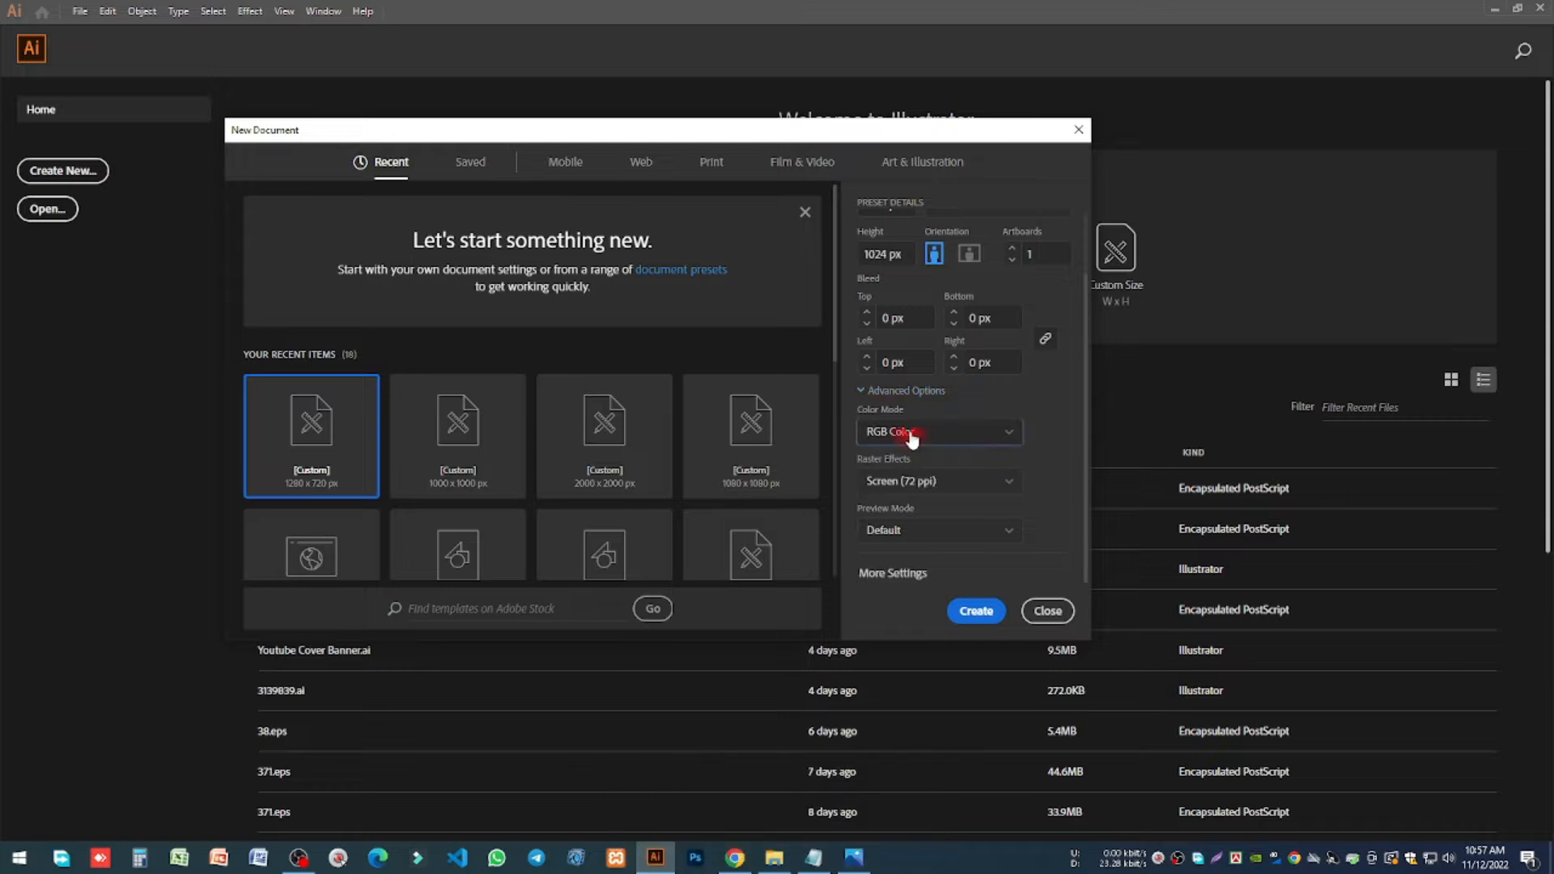
left_click(913, 438)
left_click(915, 486)
left_click(973, 482)
left_click(903, 512)
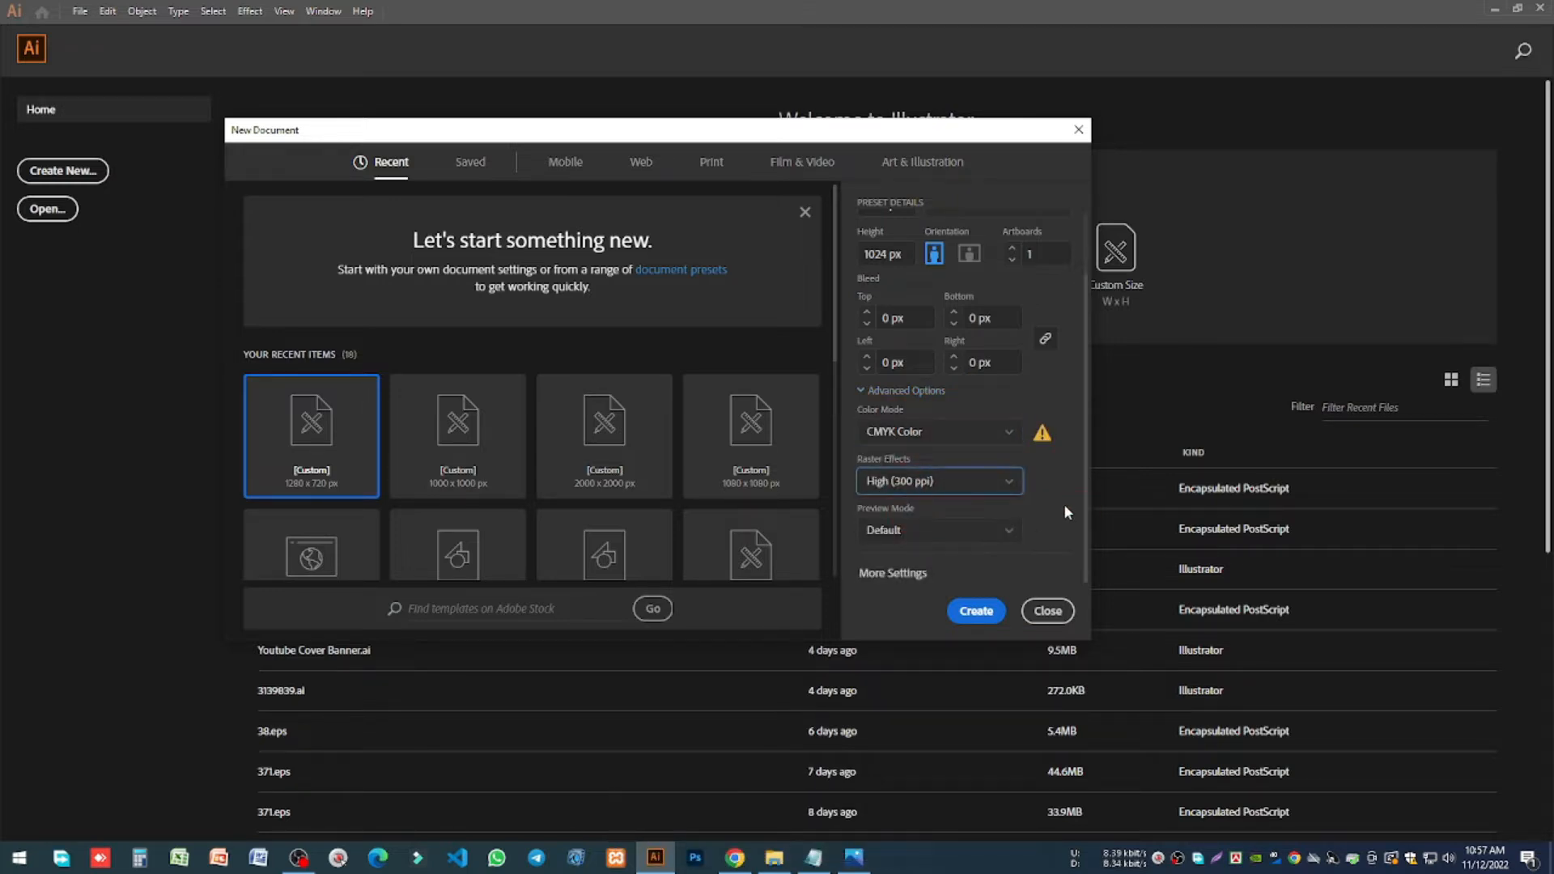
left_click(978, 612)
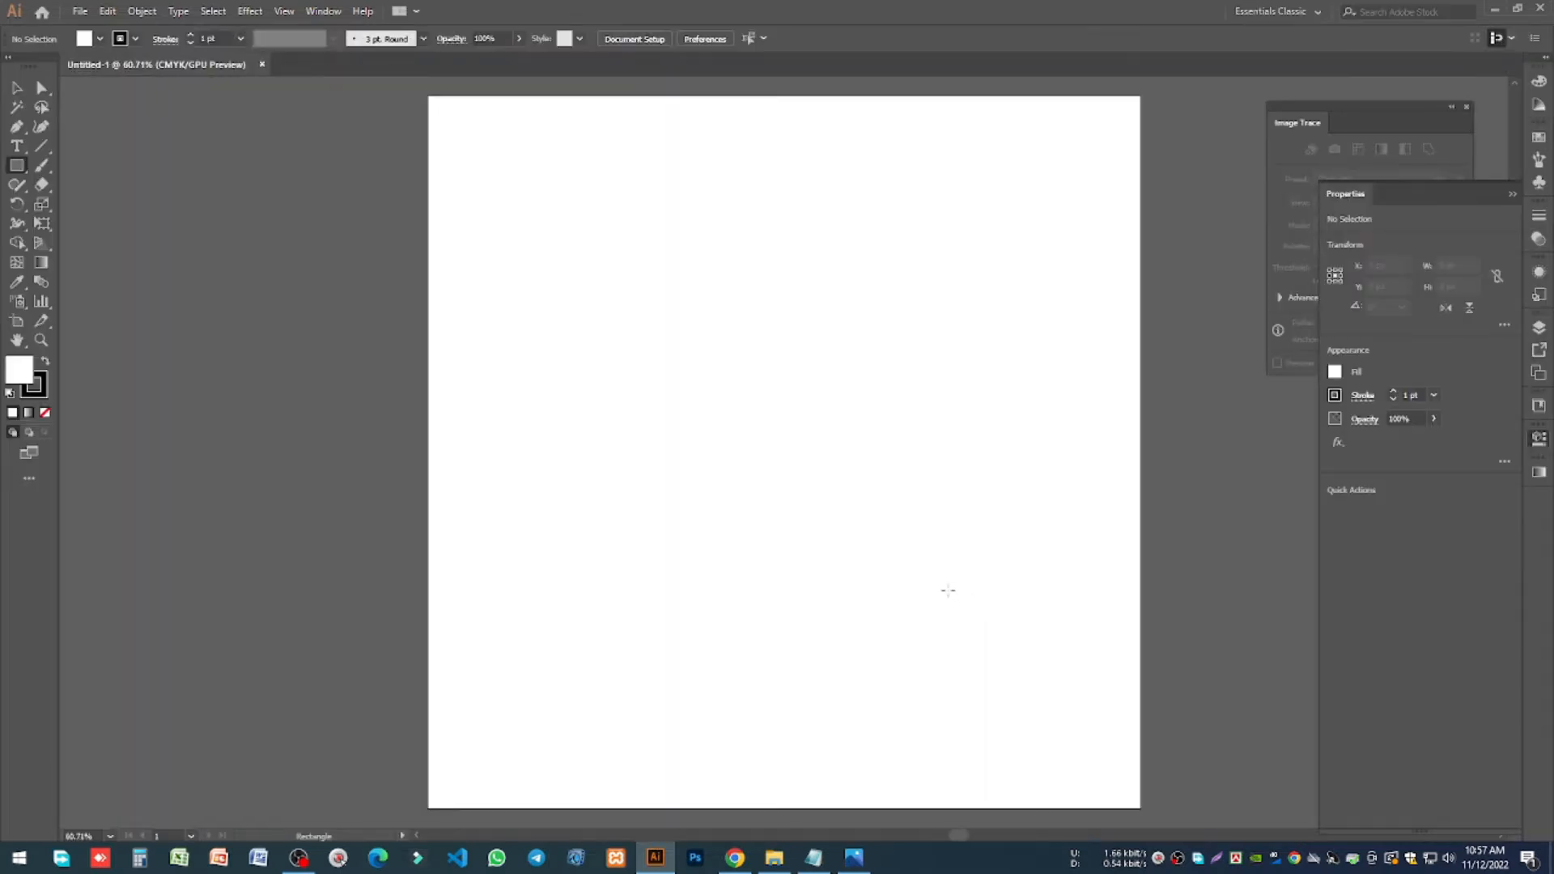
Step: Create a 1024 × 1024 px rectangle and center it horizontally and vertically on the artboard
left_click(814, 525)
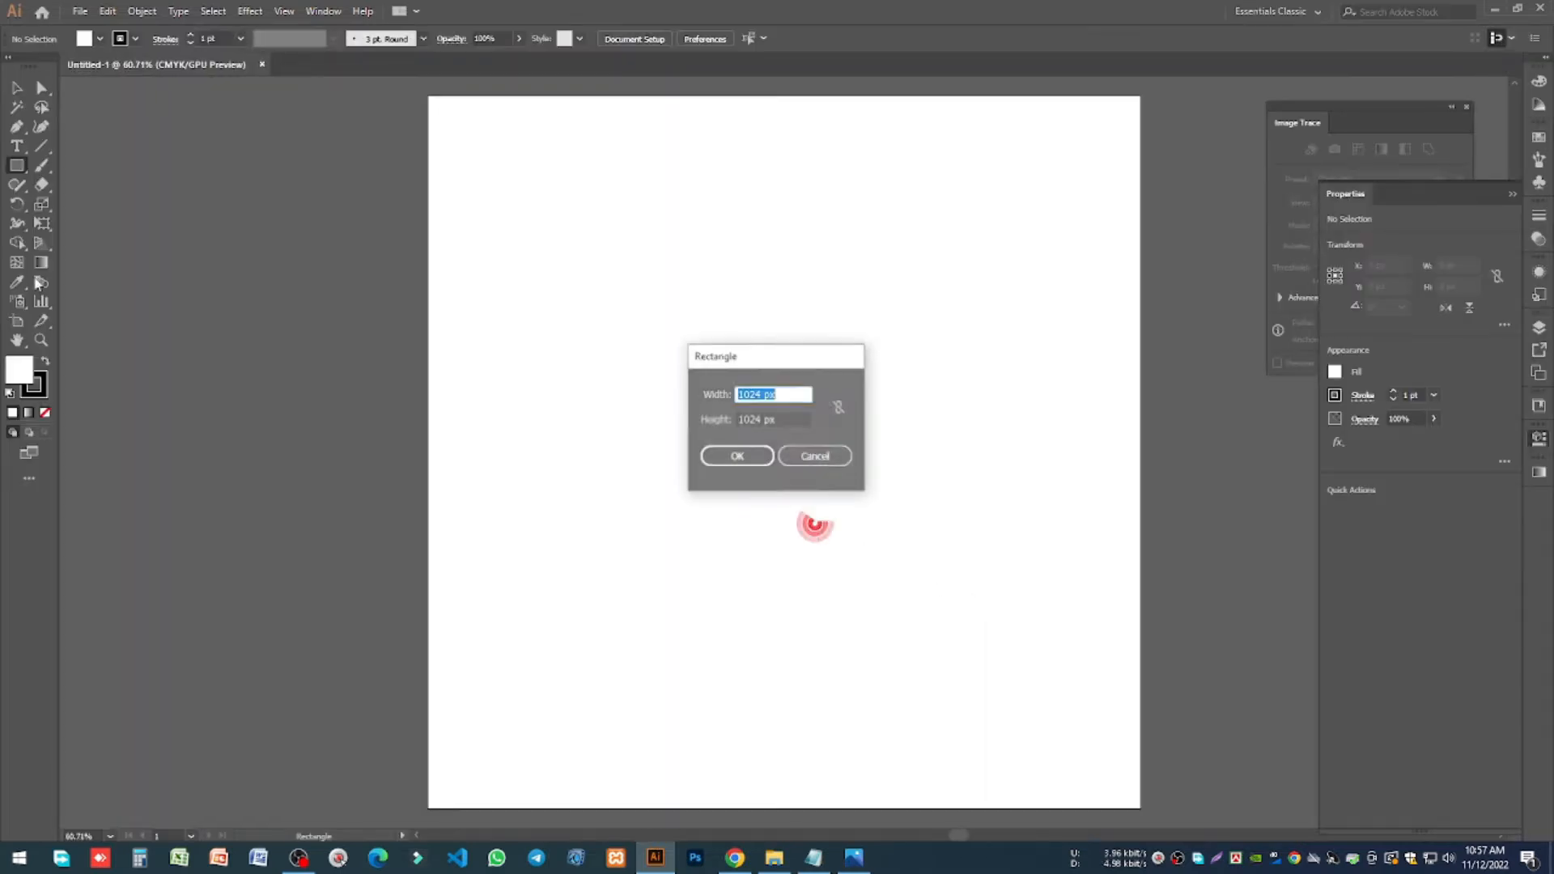
left_click(732, 456)
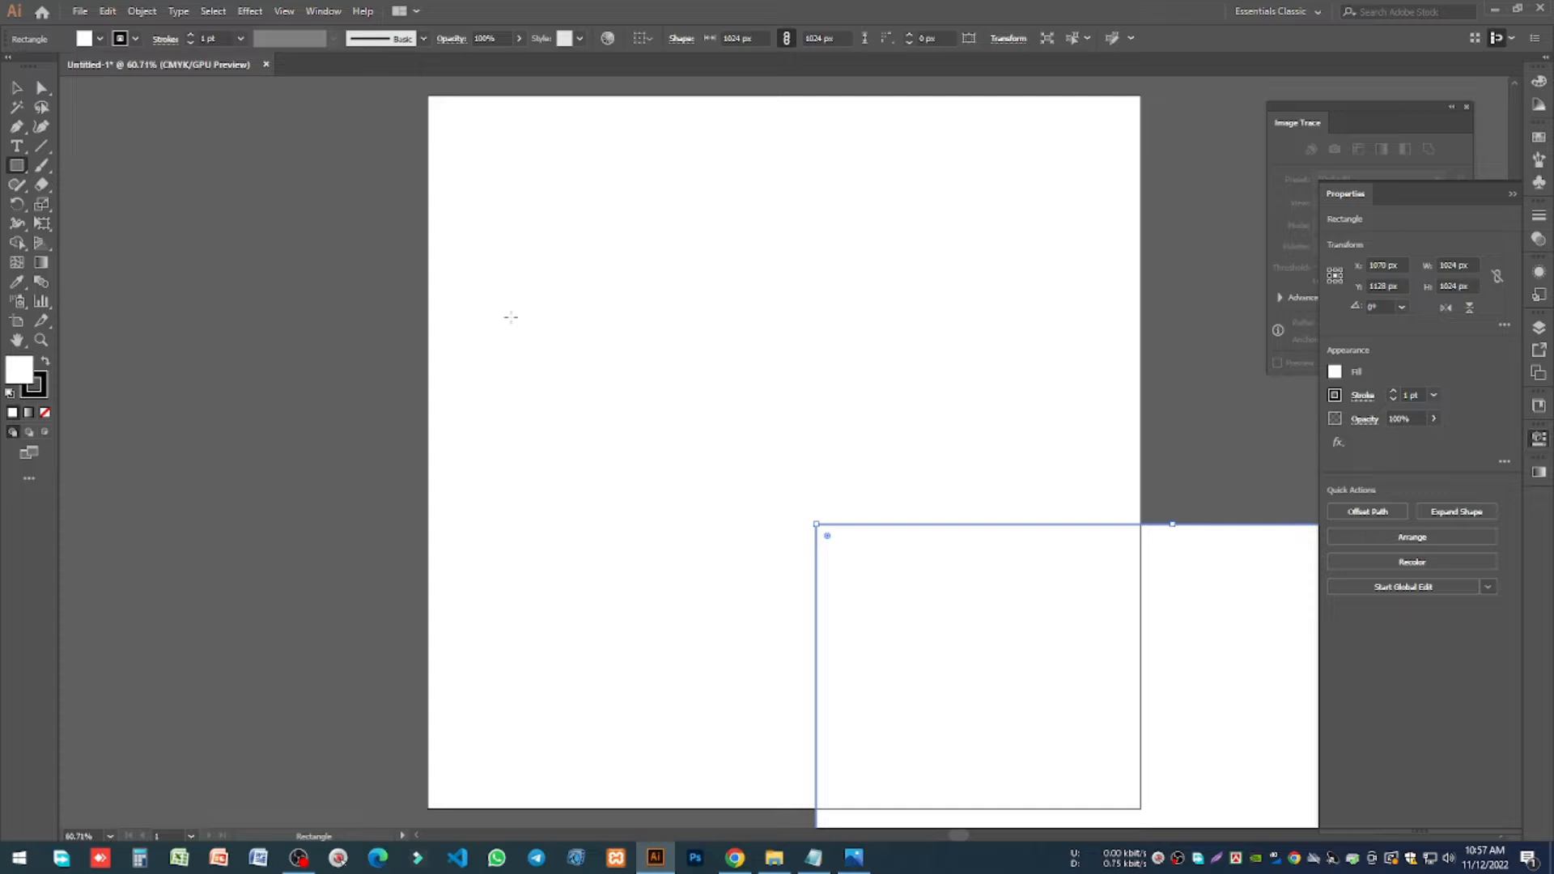
left_click(643, 38)
left_click(673, 94)
left_click(693, 38)
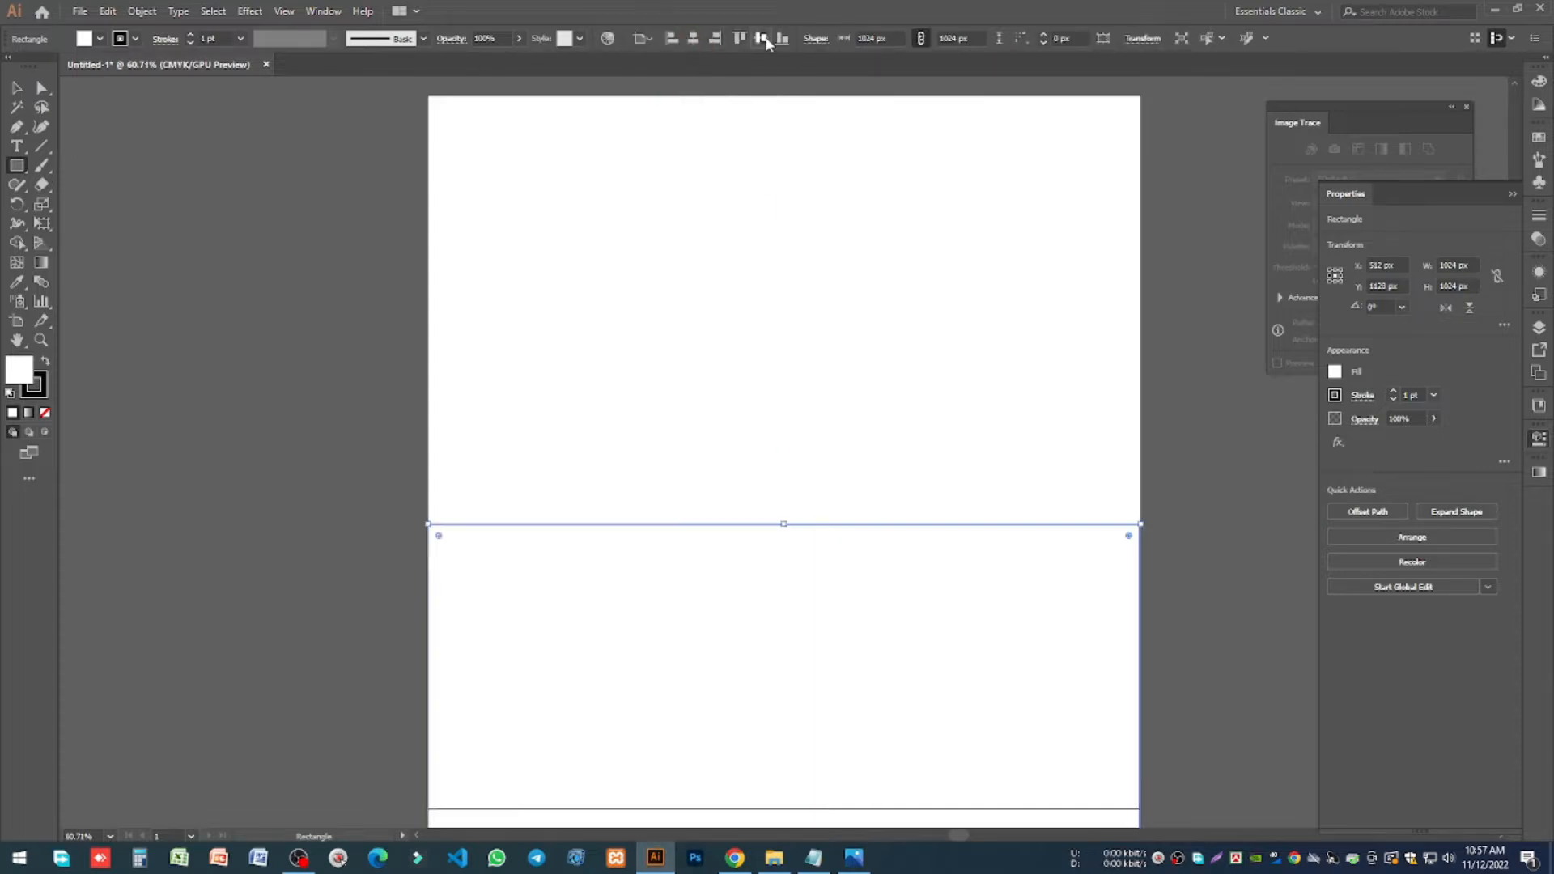
left_click(762, 38)
left_click(17, 88)
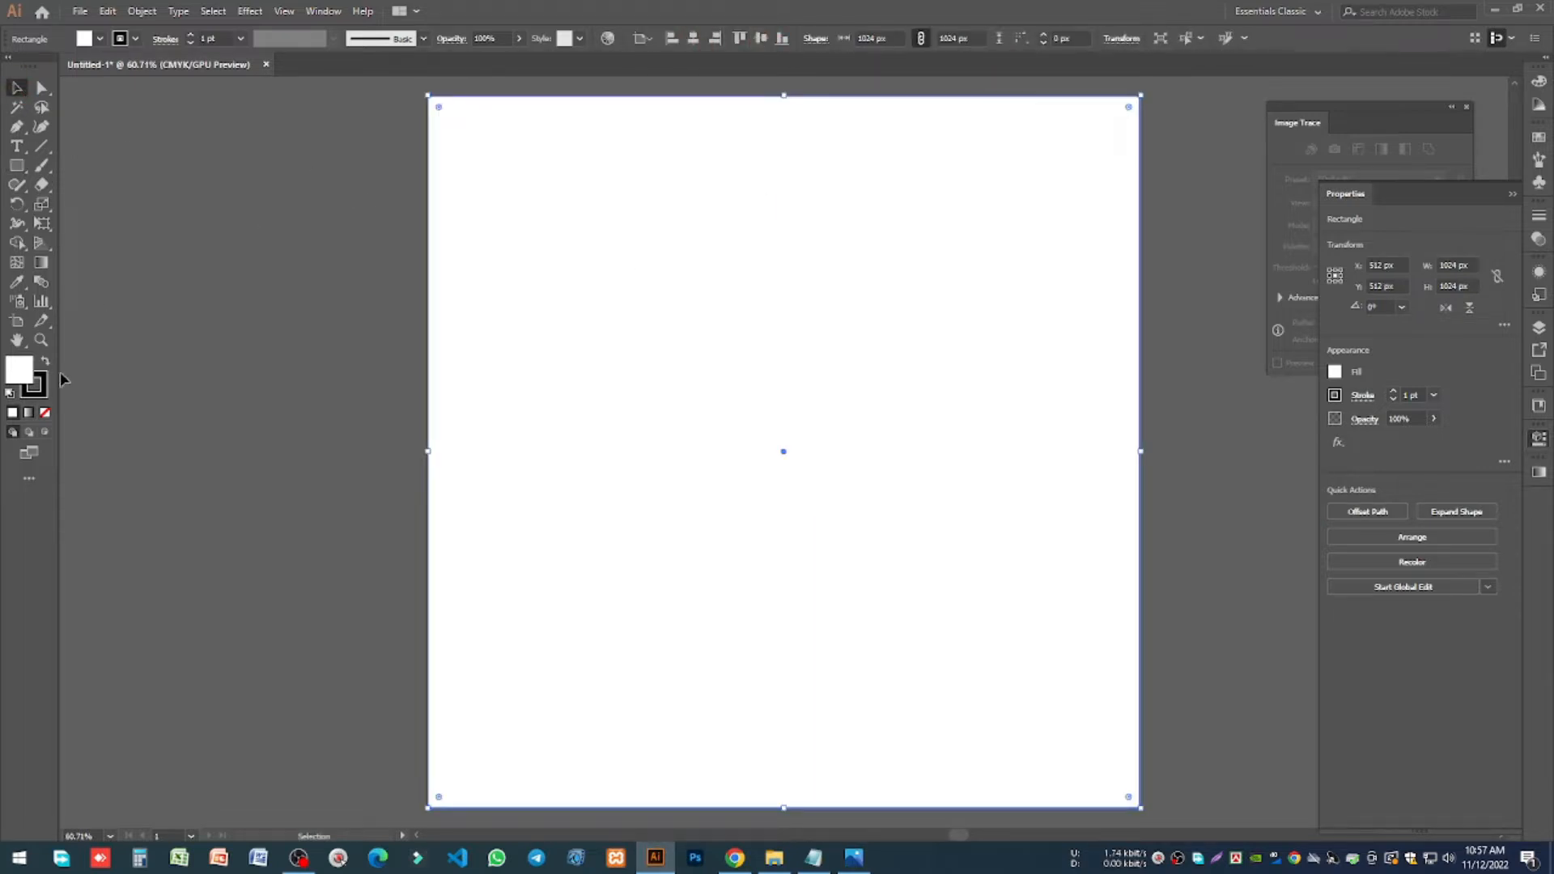
Step: Remove the rectangle's stroke and fill it with color 222222
left_click(44, 412)
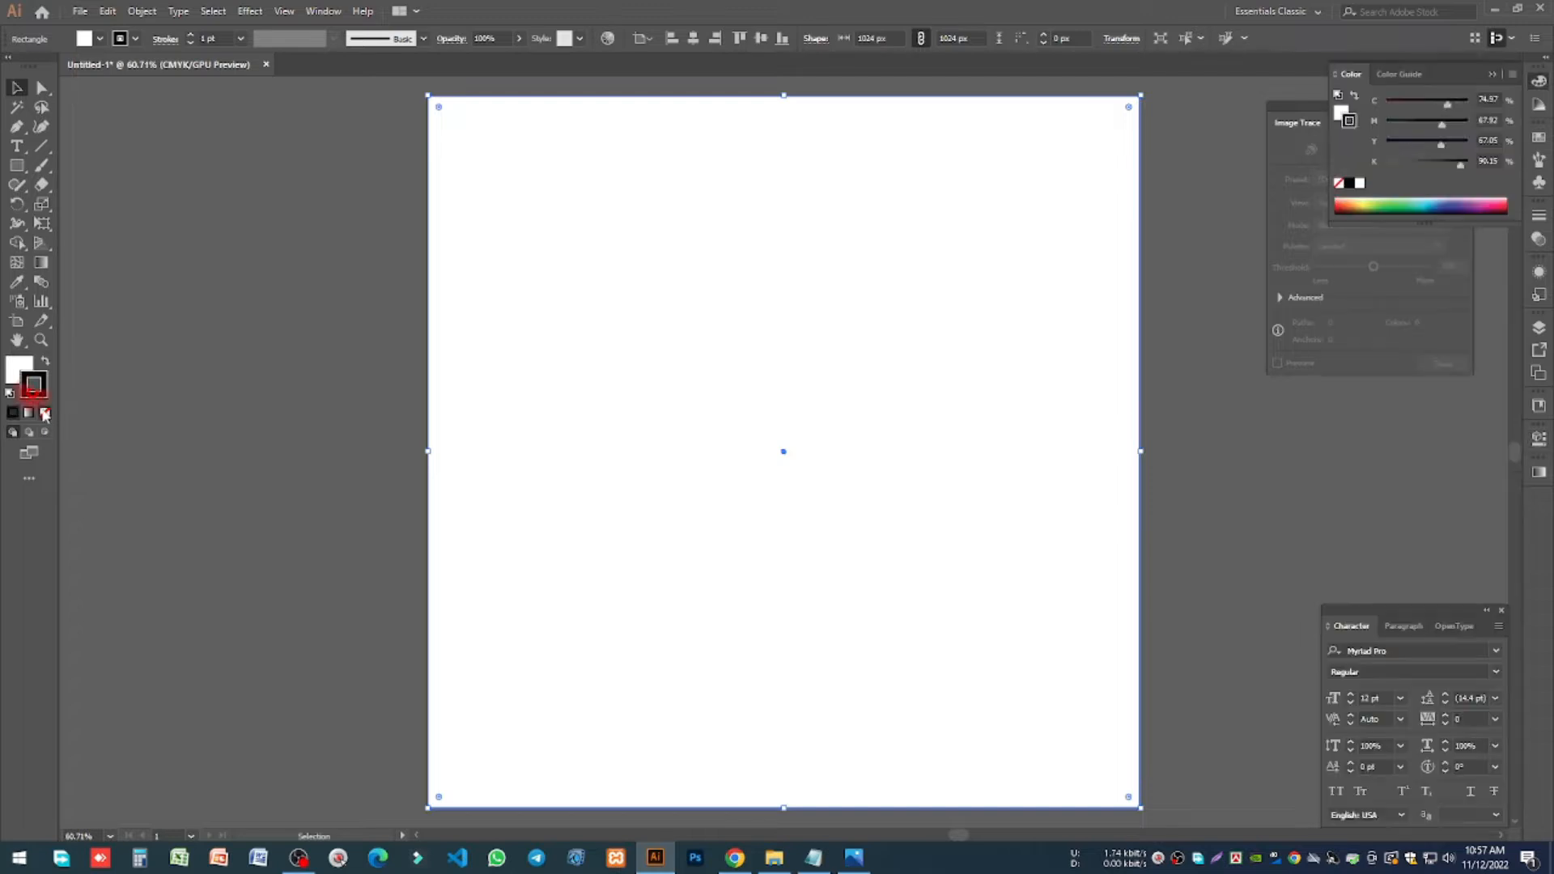
double_click(18, 370)
type("222222")
key("Return")
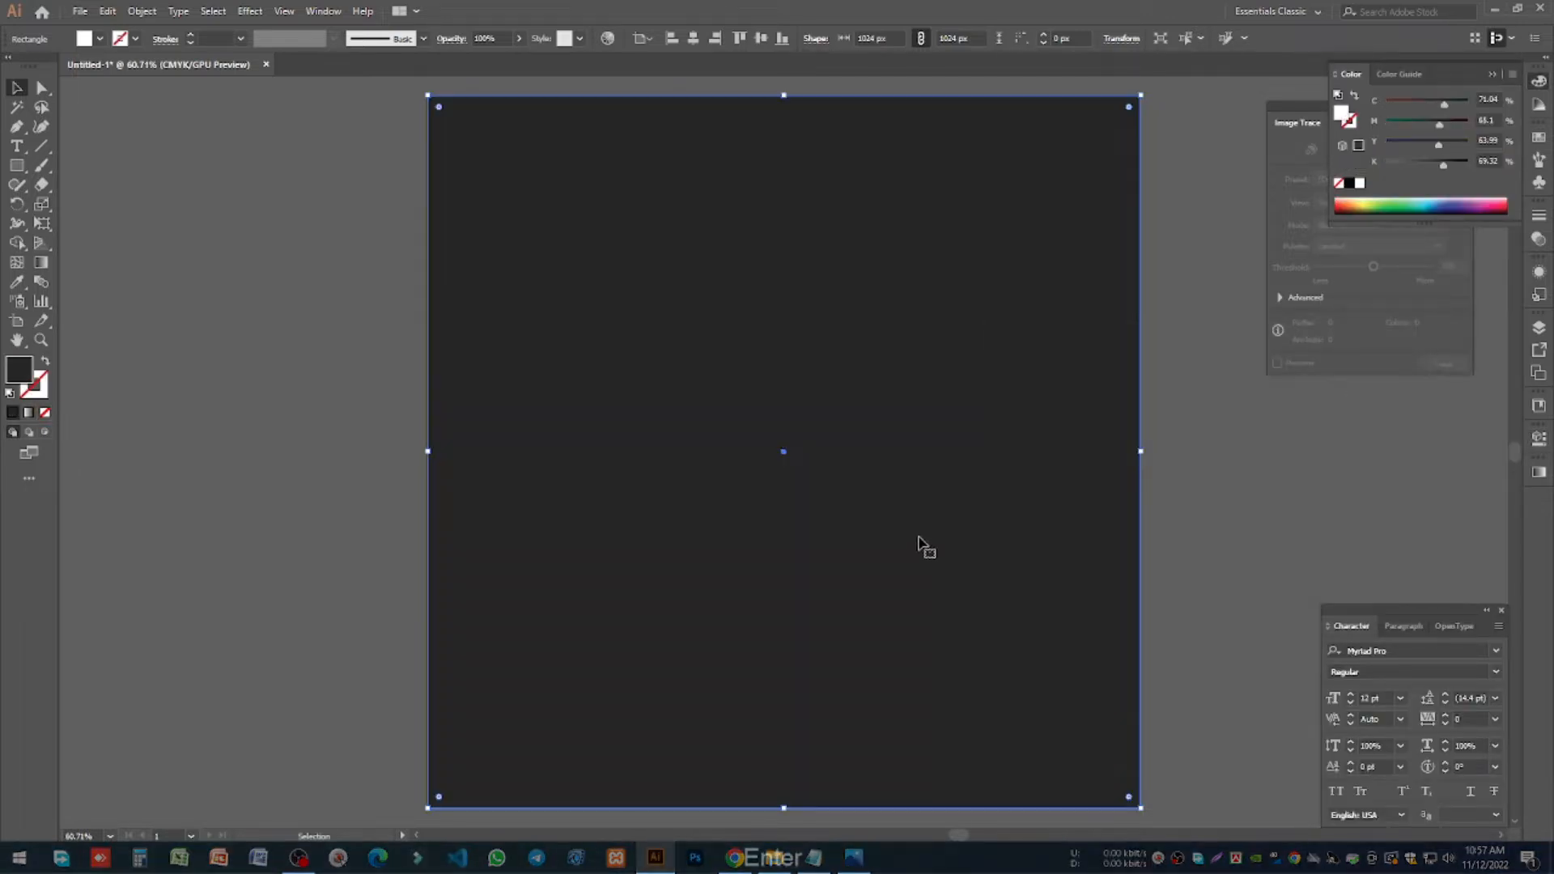
scroll(287, 284, "down", 1, "alt")
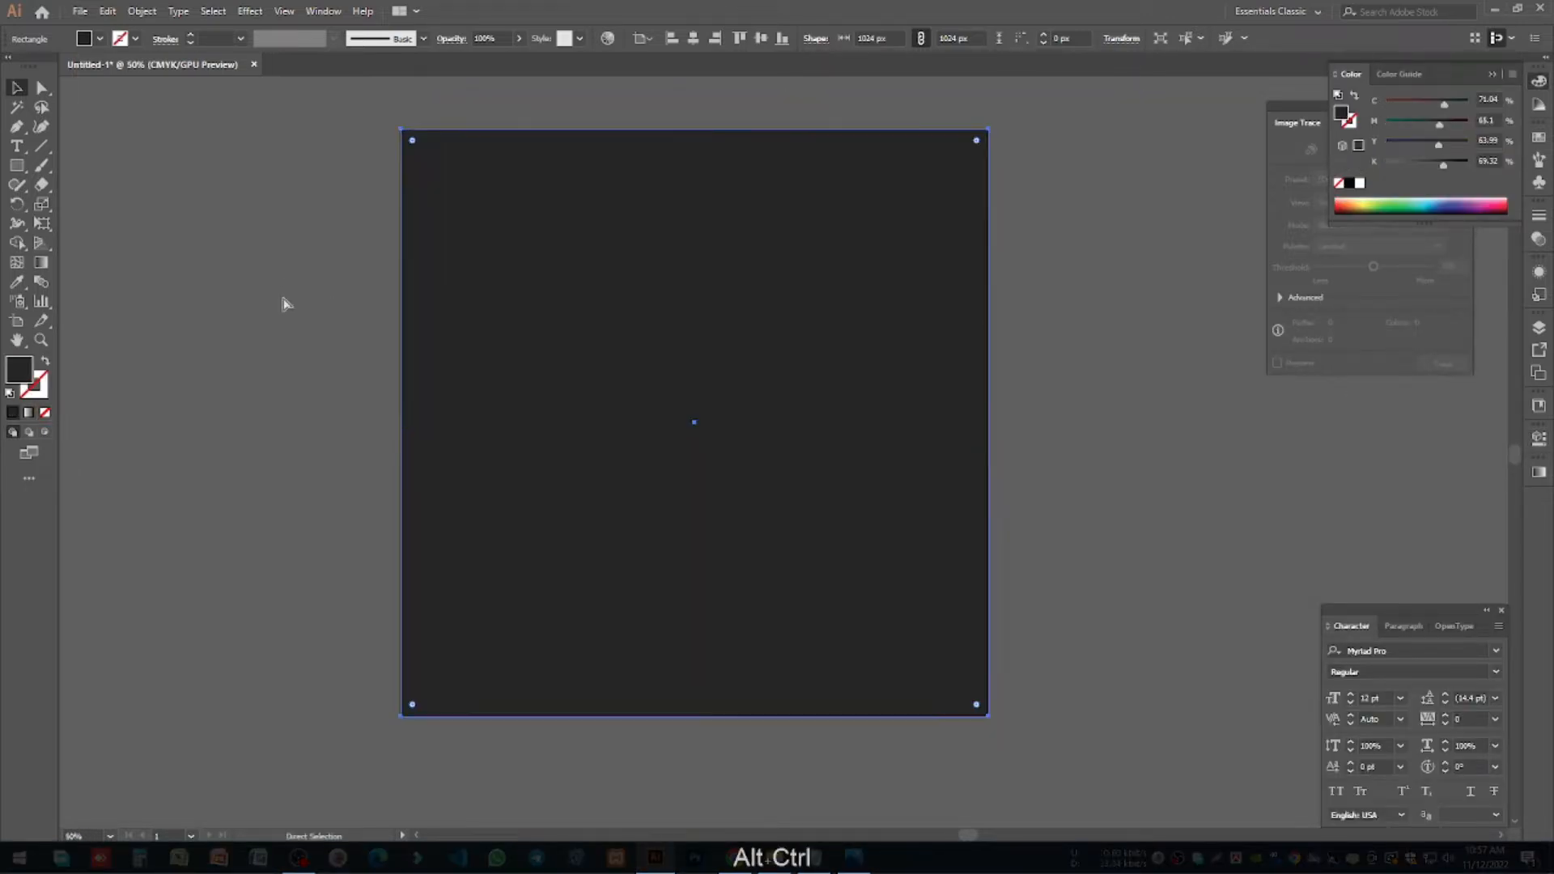
key("ctrl+2")
scroll(448, 315, "down", 1, "alt")
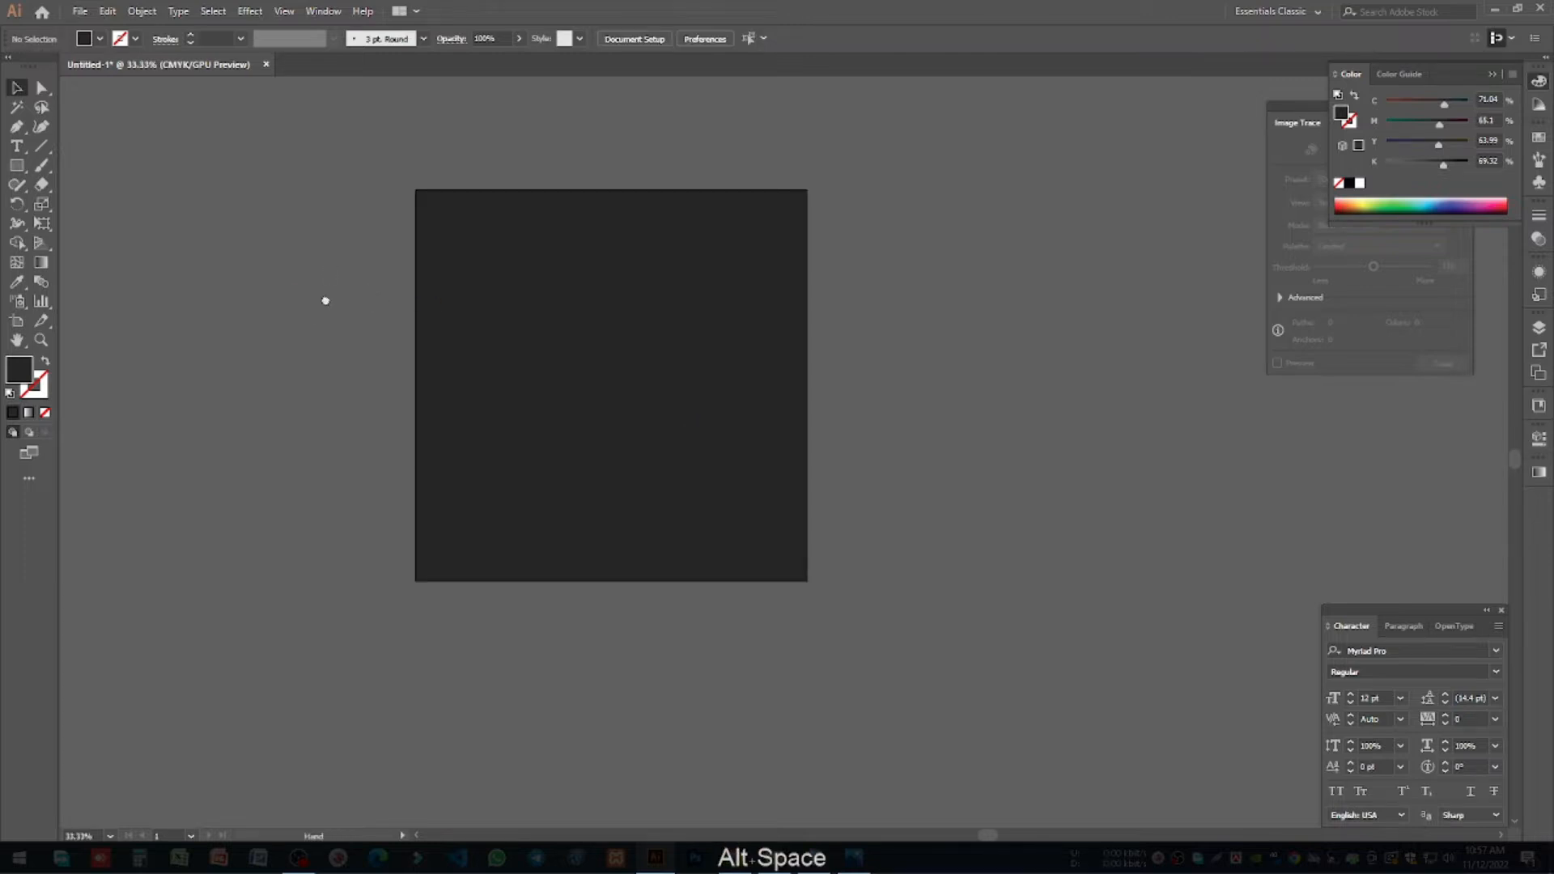
left_click_drag(453, 277, 442, 328)
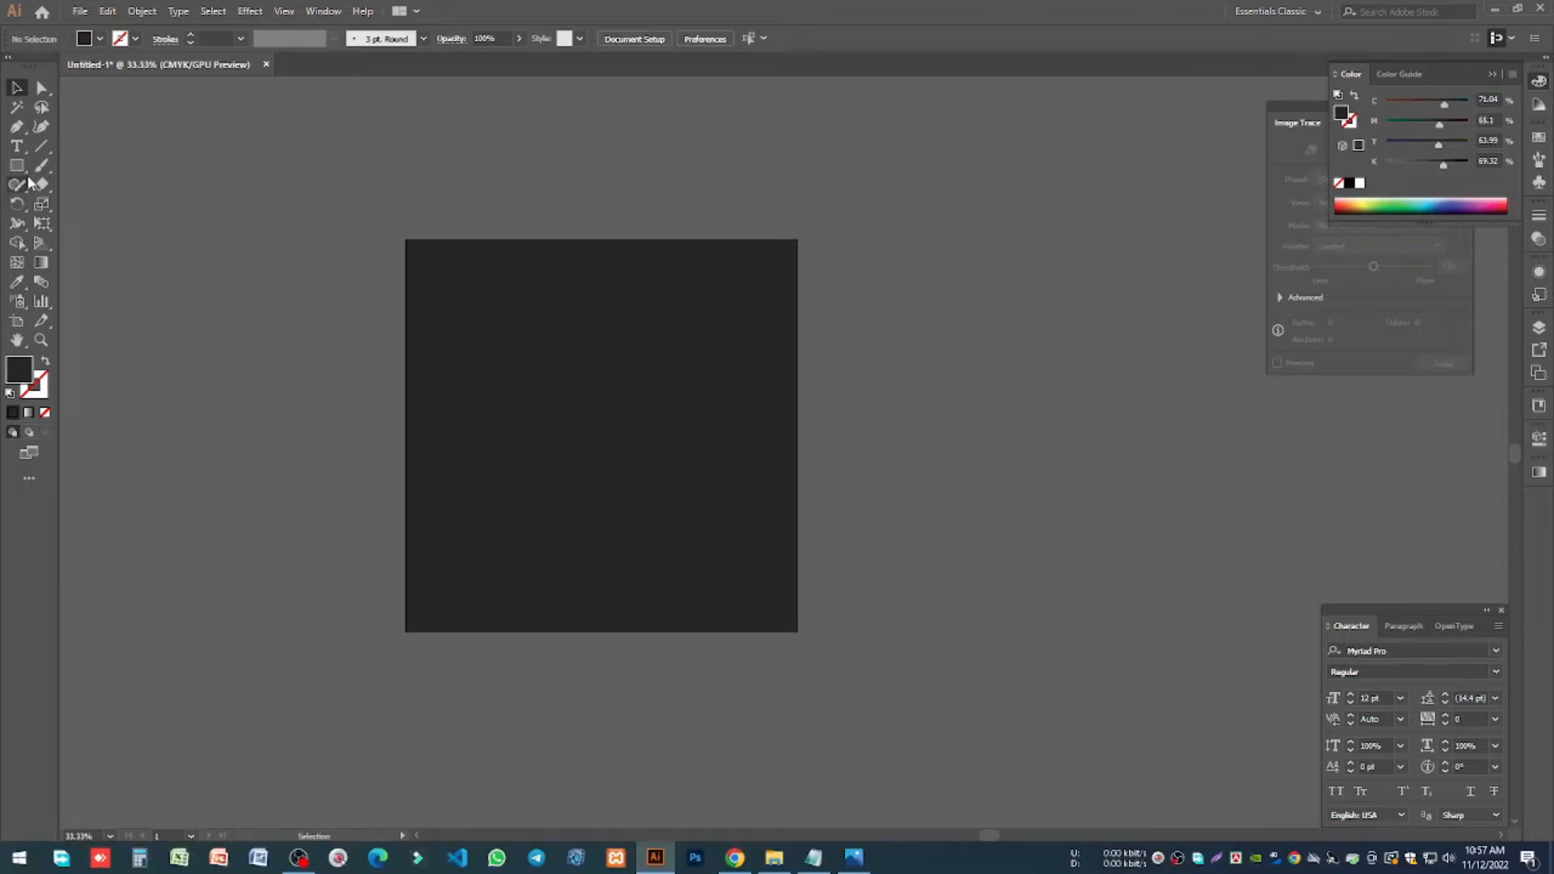
key("ctrl+alt+2")
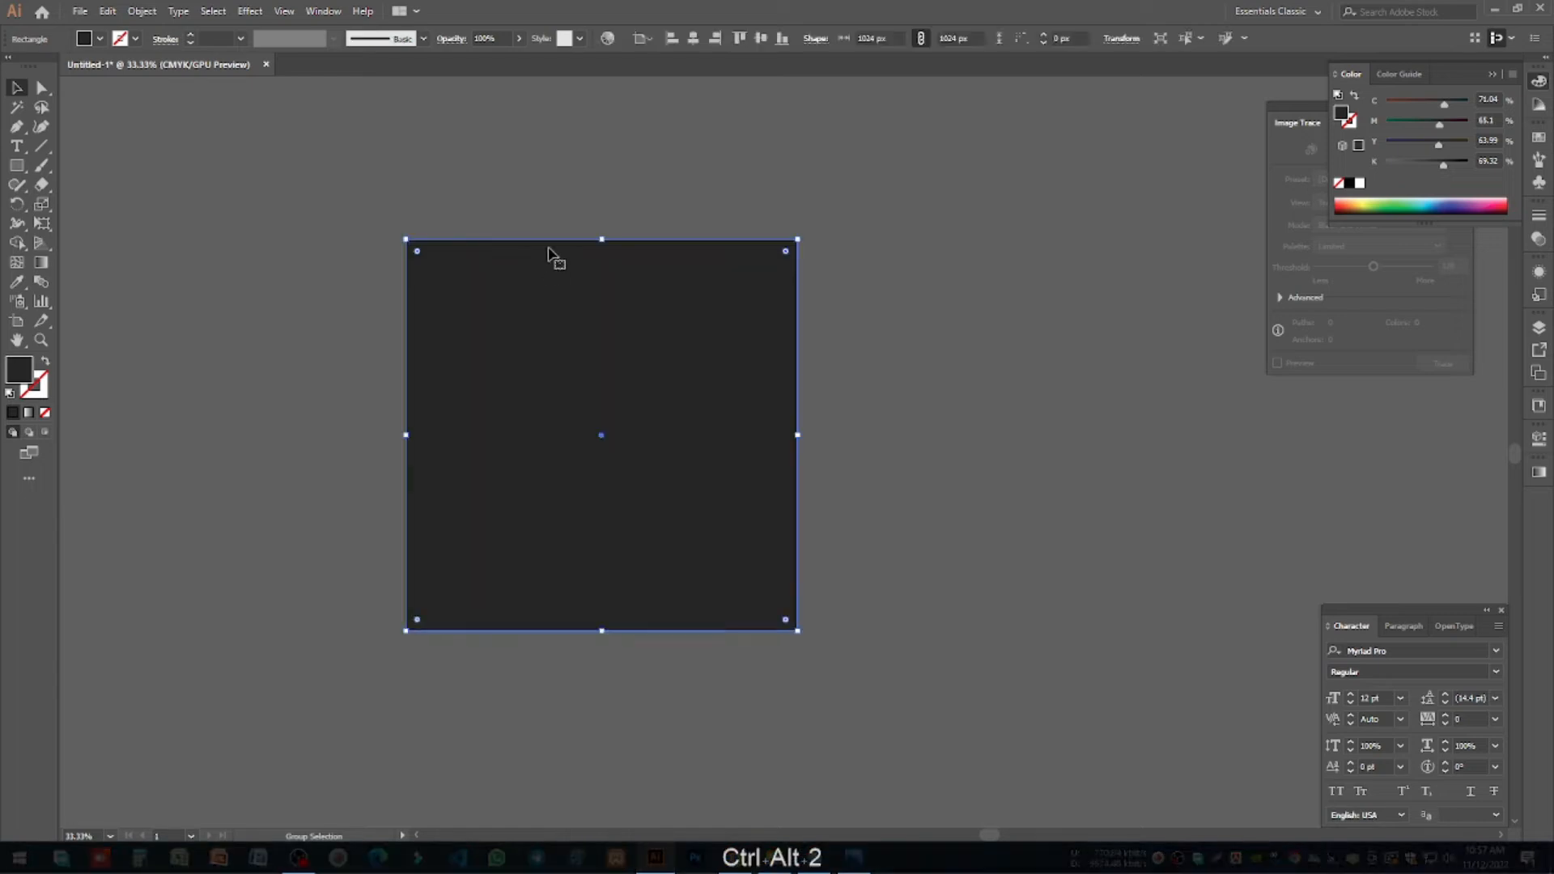
Step: Show the rulers and place a horizontal and a vertical guide through the center of the dark square
key("ctrl+r")
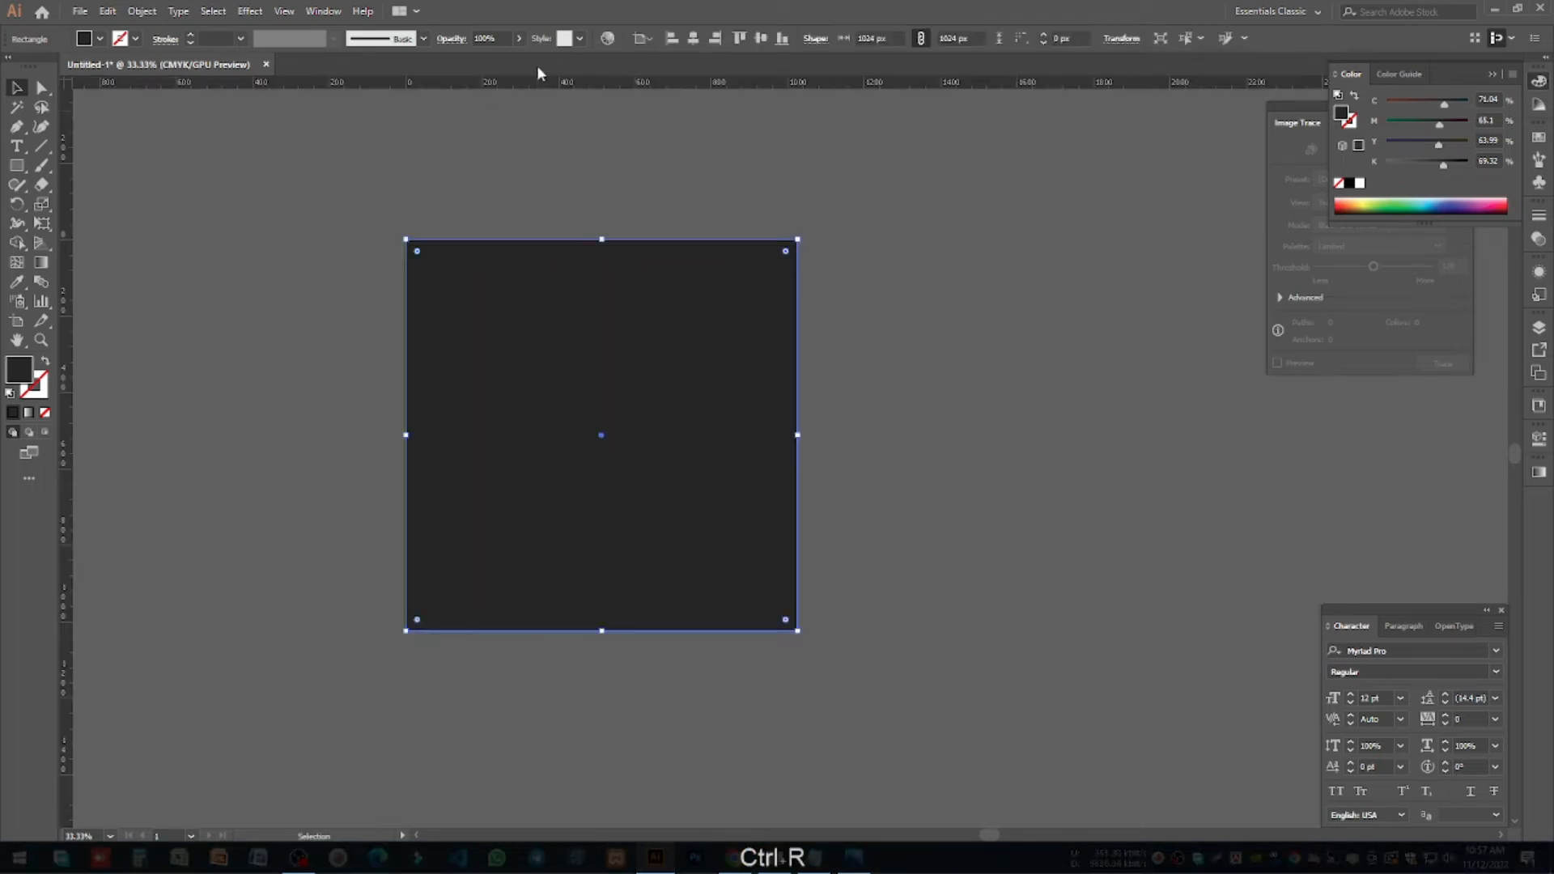
left_click_drag(532, 91, 555, 437)
left_click(624, 394)
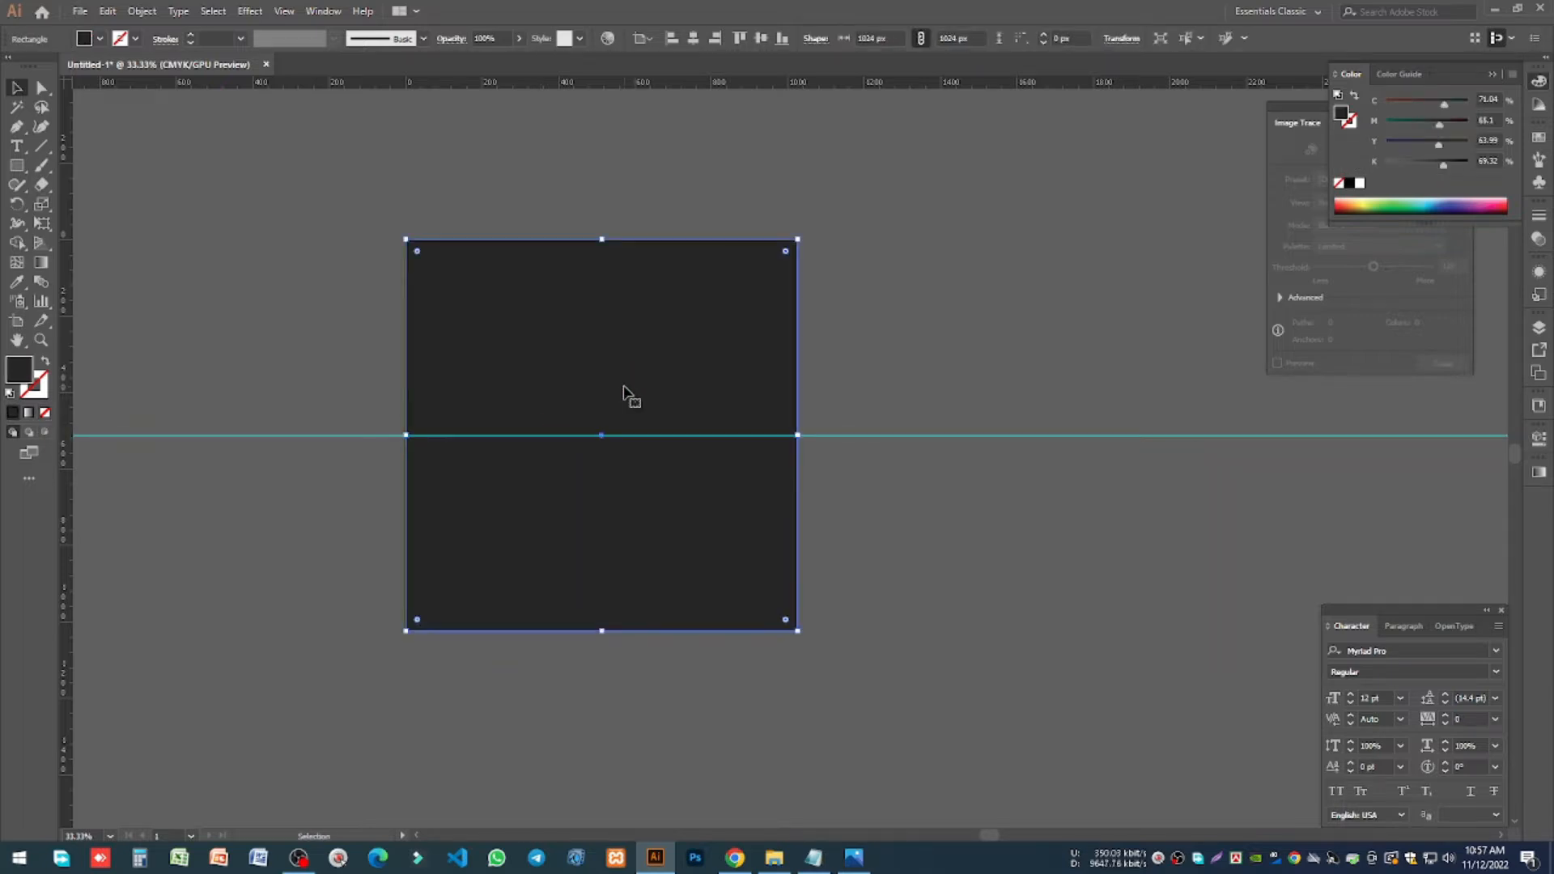
left_click(841, 435)
left_click_drag(838, 437, 836, 438)
left_click(678, 403)
scroll(790, 447, "up", 5)
scroll(789, 437, "down", 5)
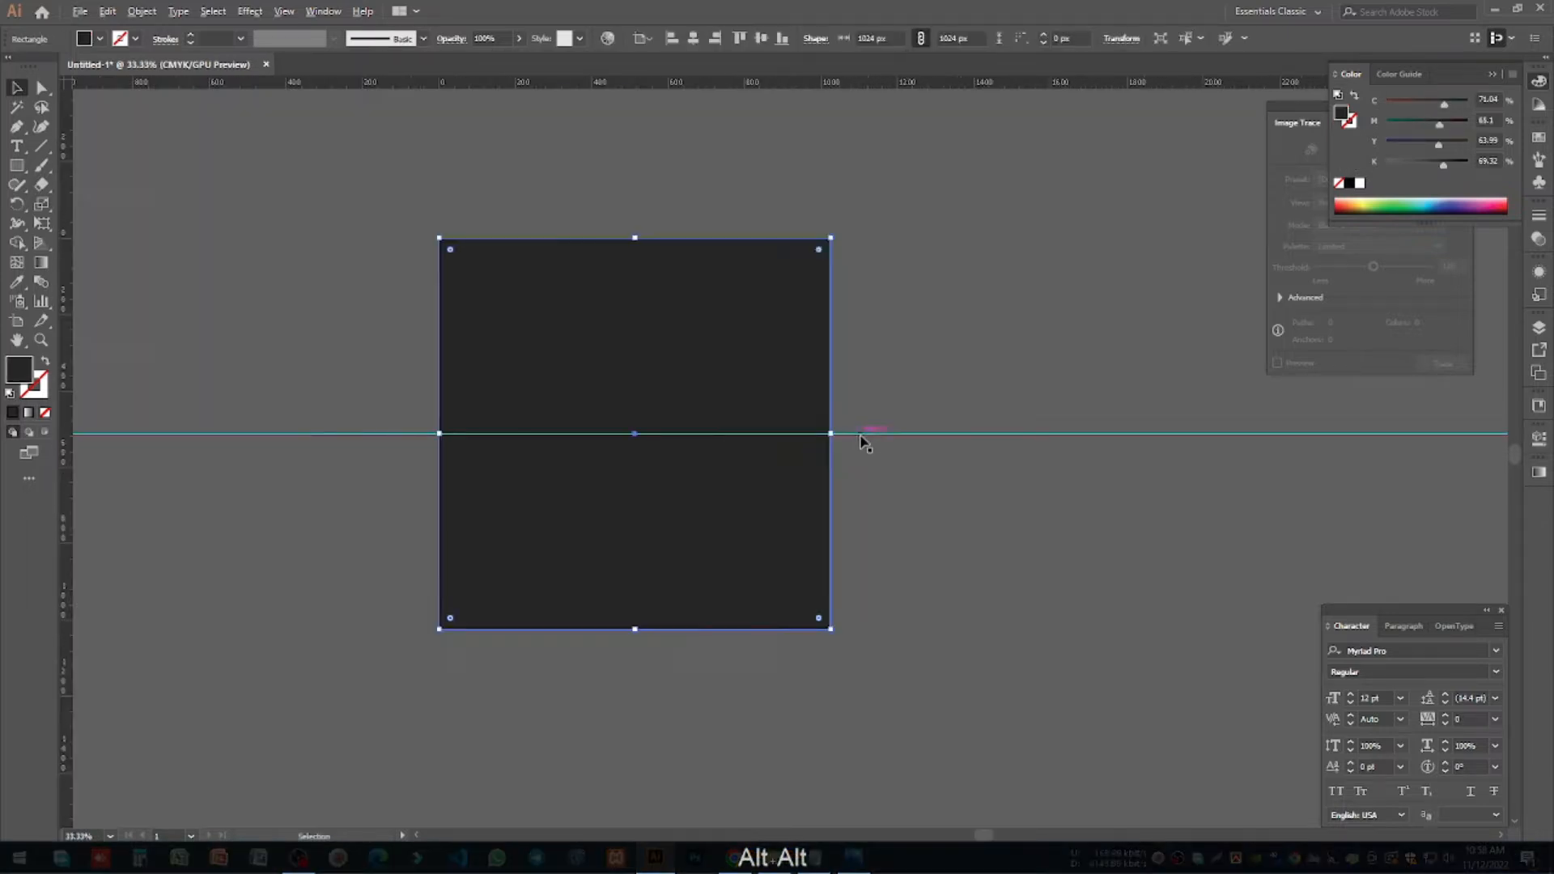
left_click_drag(63, 313, 635, 438)
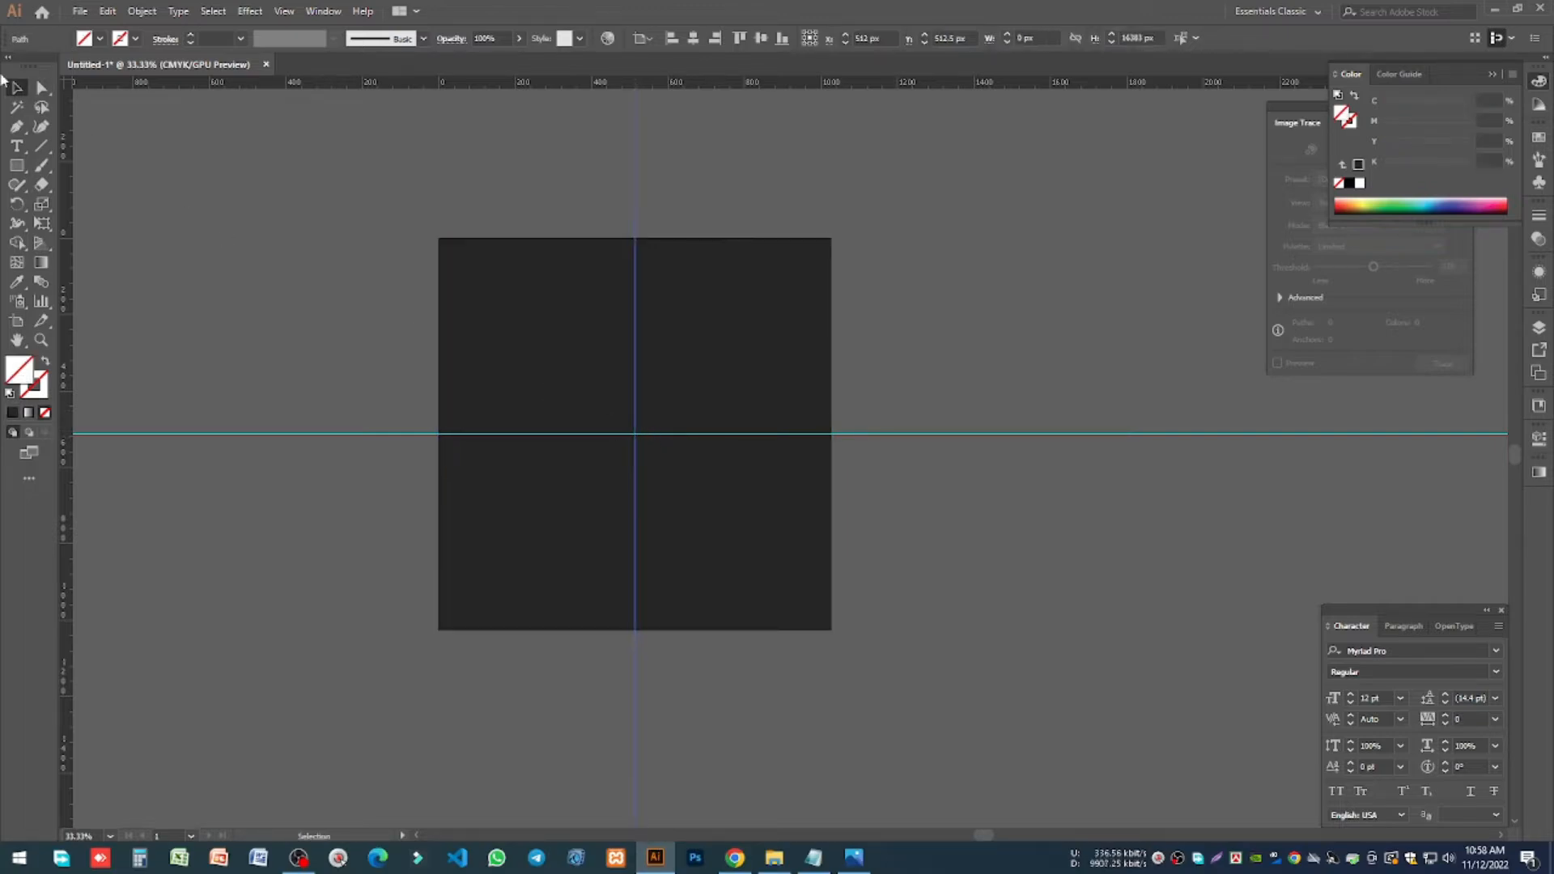
Step: Lock both guides and the dark background square
left_click(1024, 435, "shift")
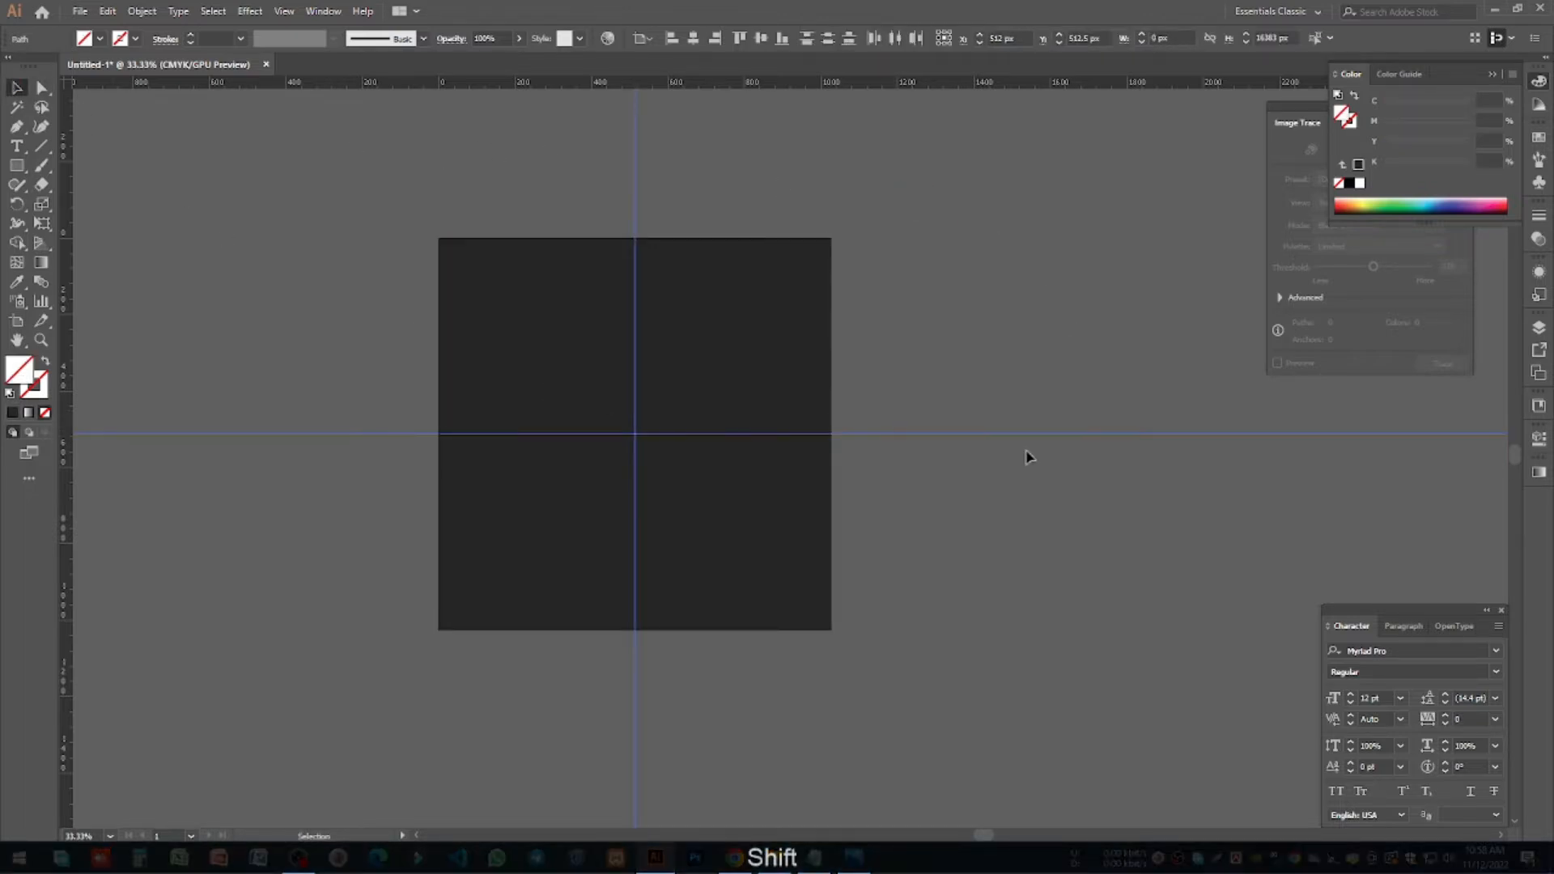
right_click(1017, 439)
left_click(1073, 583)
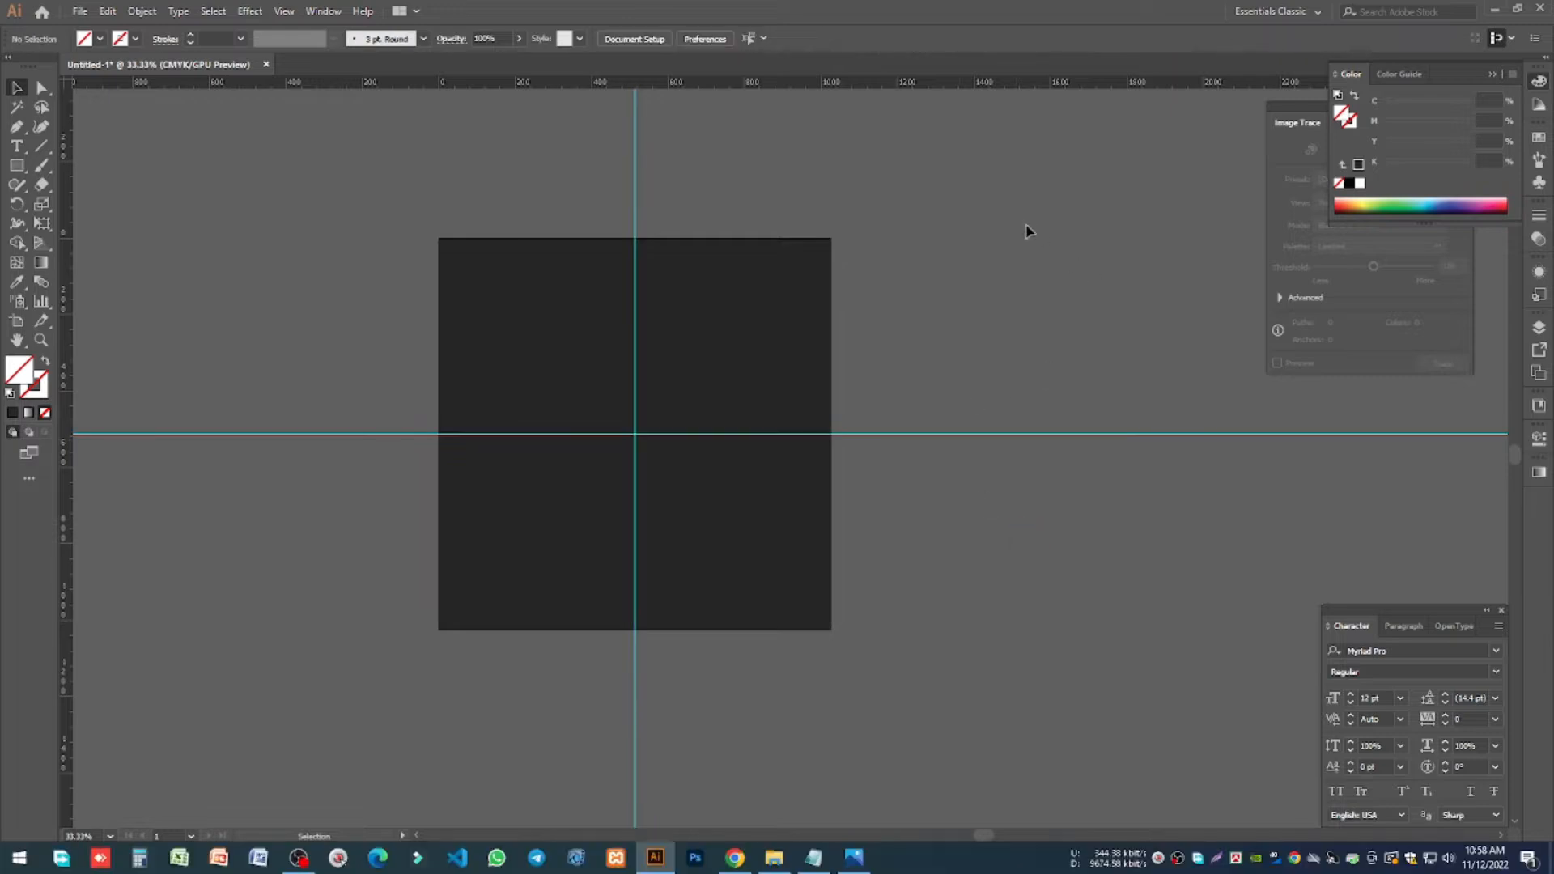
left_click(823, 322)
key("ctrl+2")
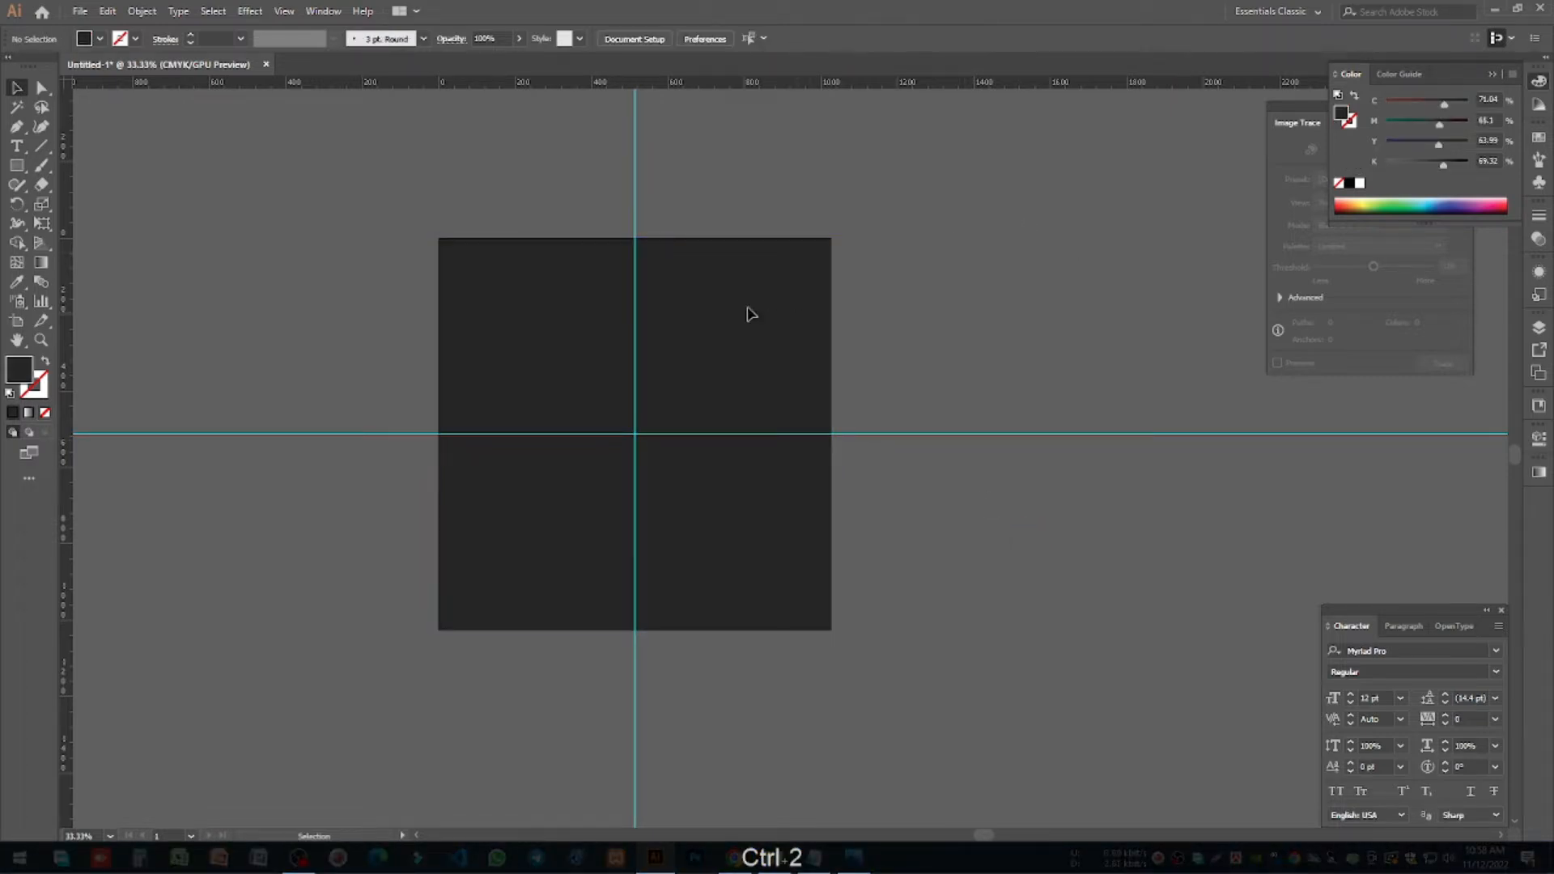
Step: Draw a straight line about 899 px long along the horizontal guide, across the middle of the square
scroll(648, 467, "up", 1)
left_click_drag(642, 391, 635, 433)
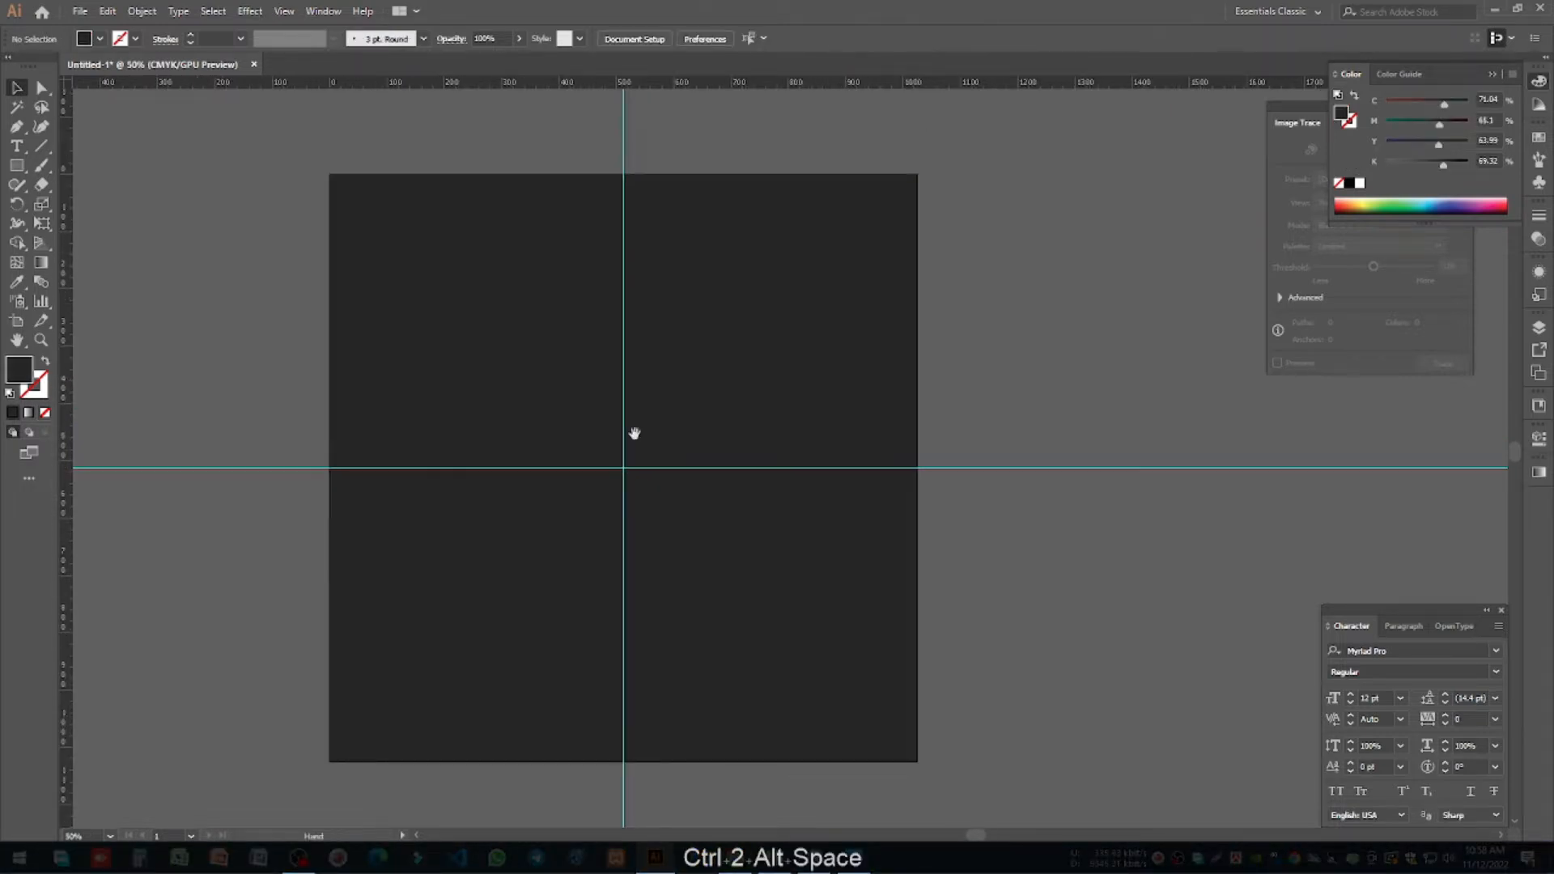
left_click(37, 148)
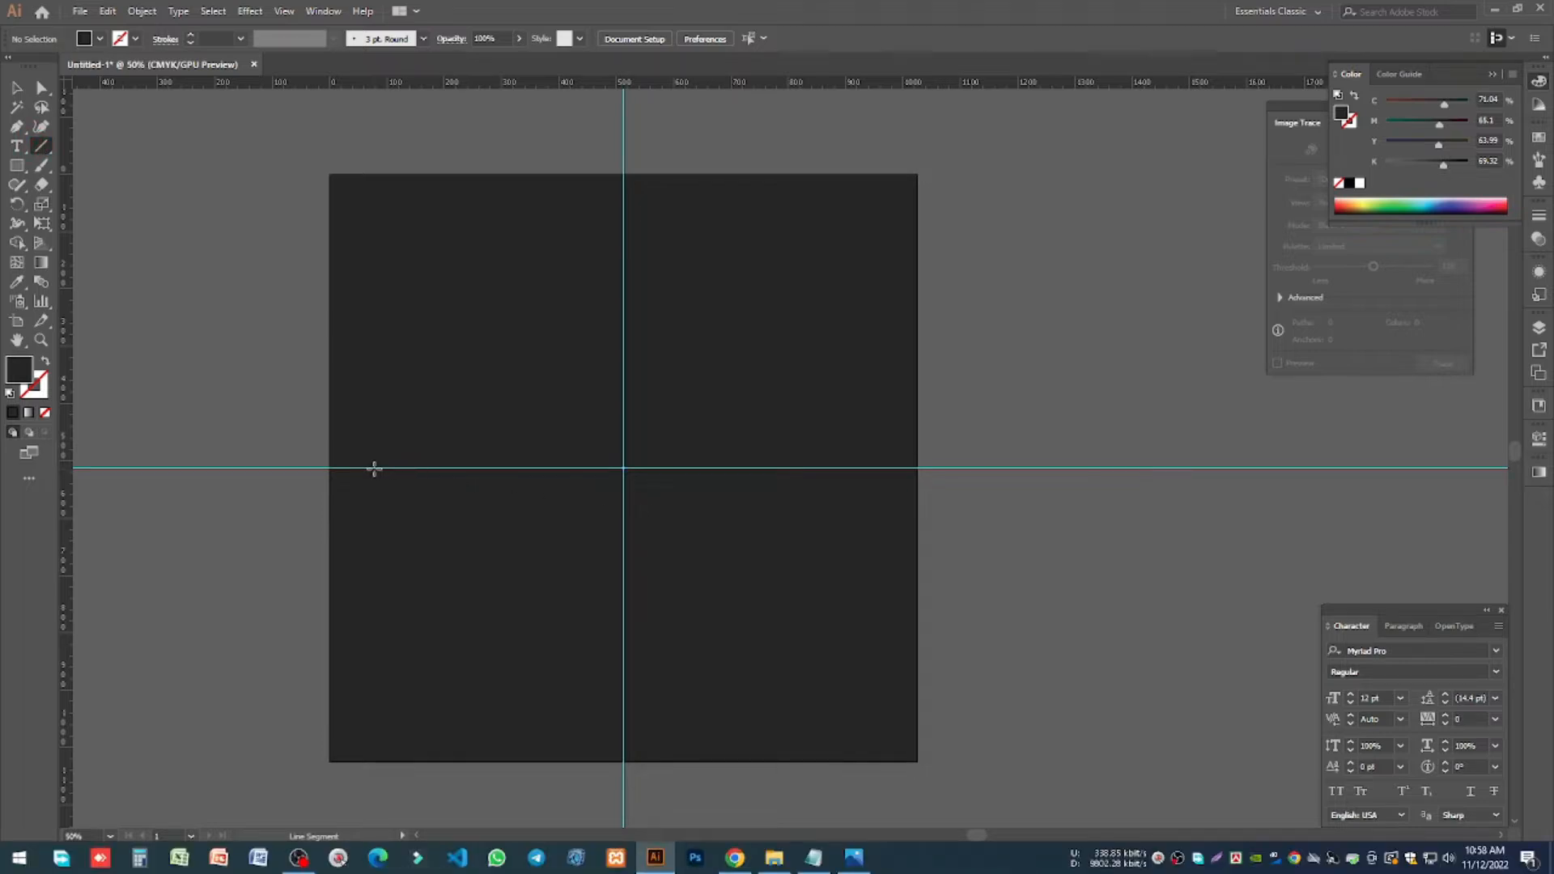
left_click_drag(370, 467, 886, 467)
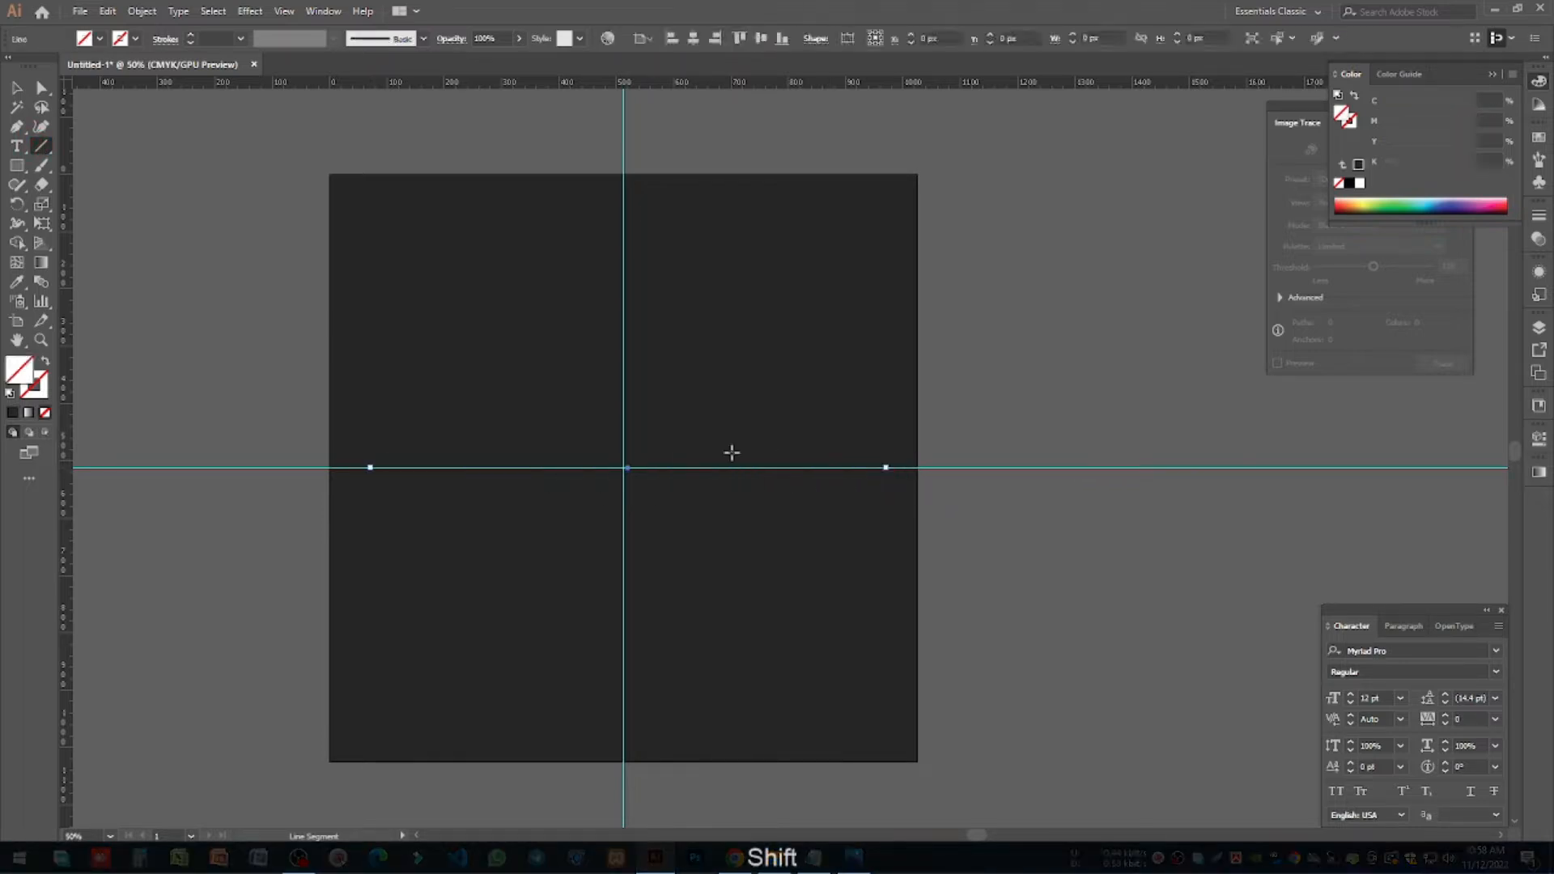
left_click(17, 89)
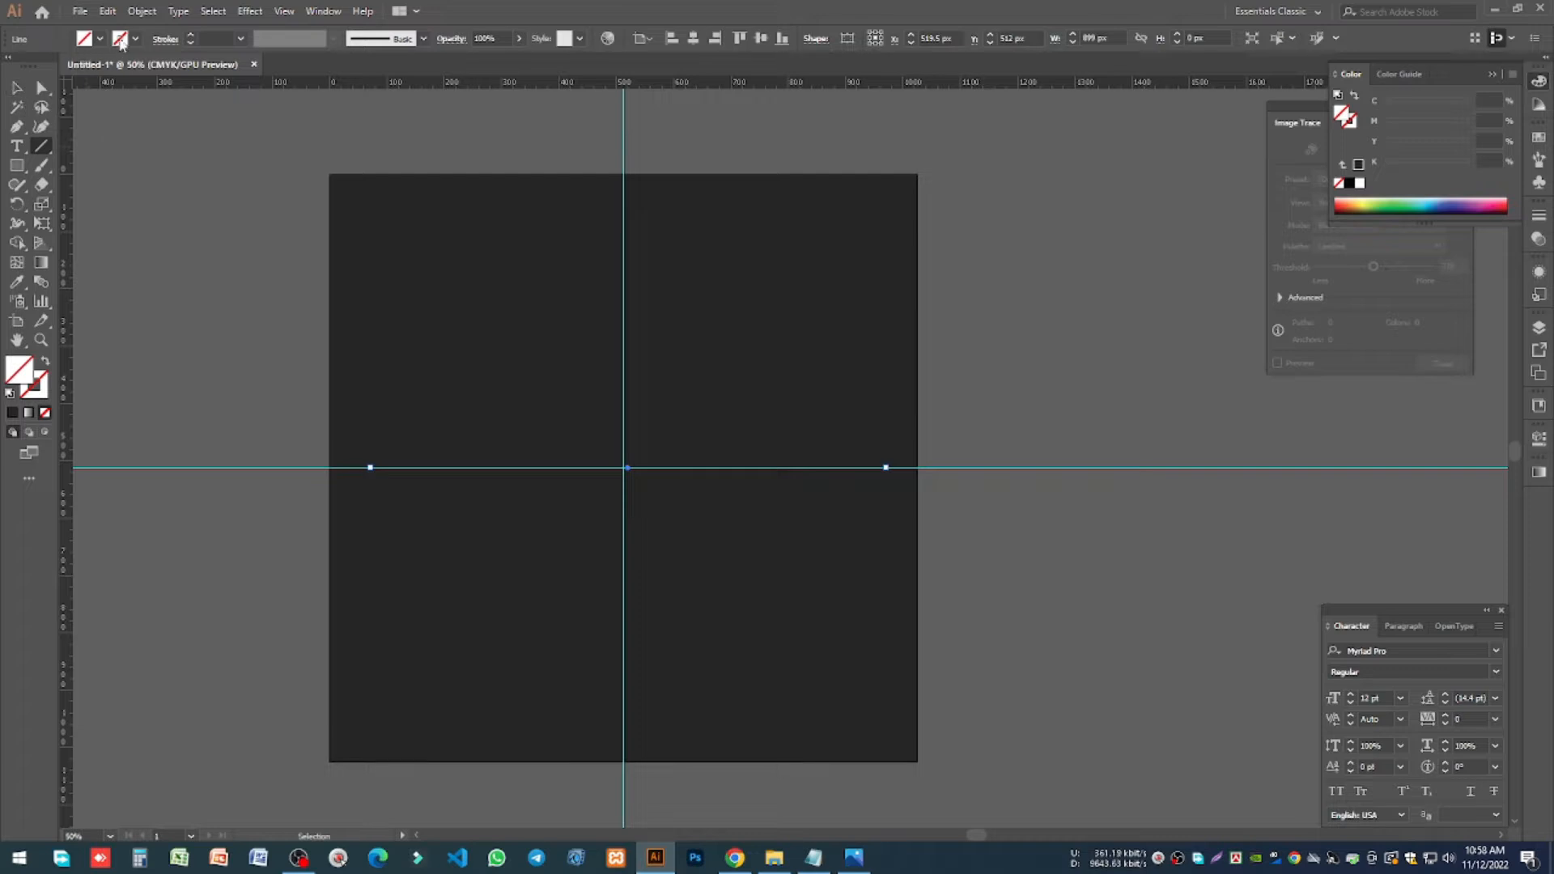
Step: Give the horizontal line a white stroke with a weight of 6 pt
left_click(121, 38)
left_click(32, 66)
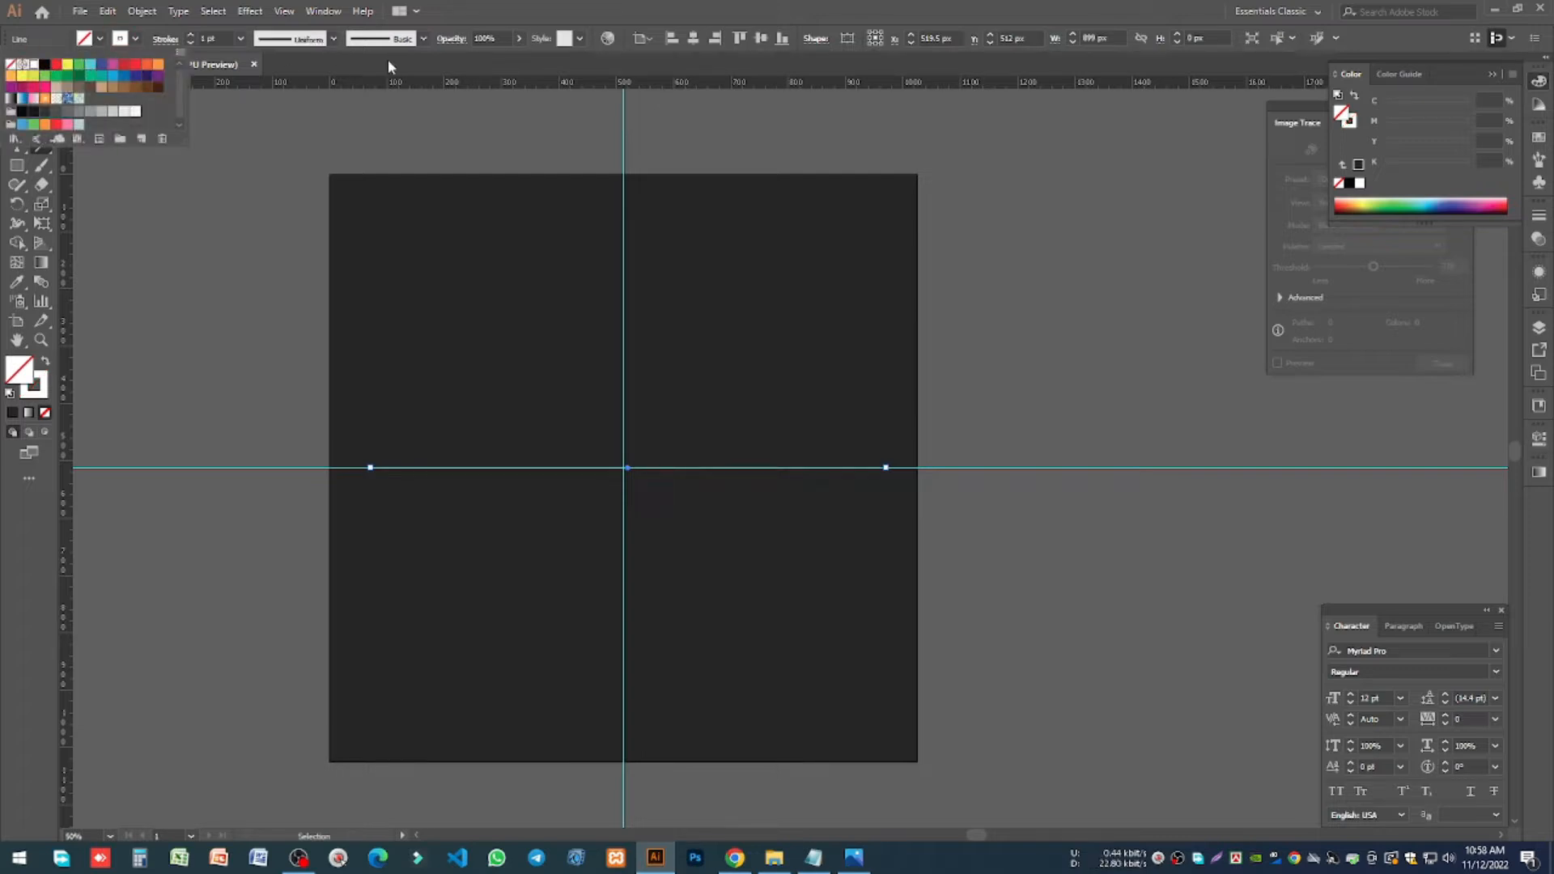
left_click(188, 38)
left_click(192, 36)
left_click(192, 36)
left_click(192, 36)
left_click(192, 36)
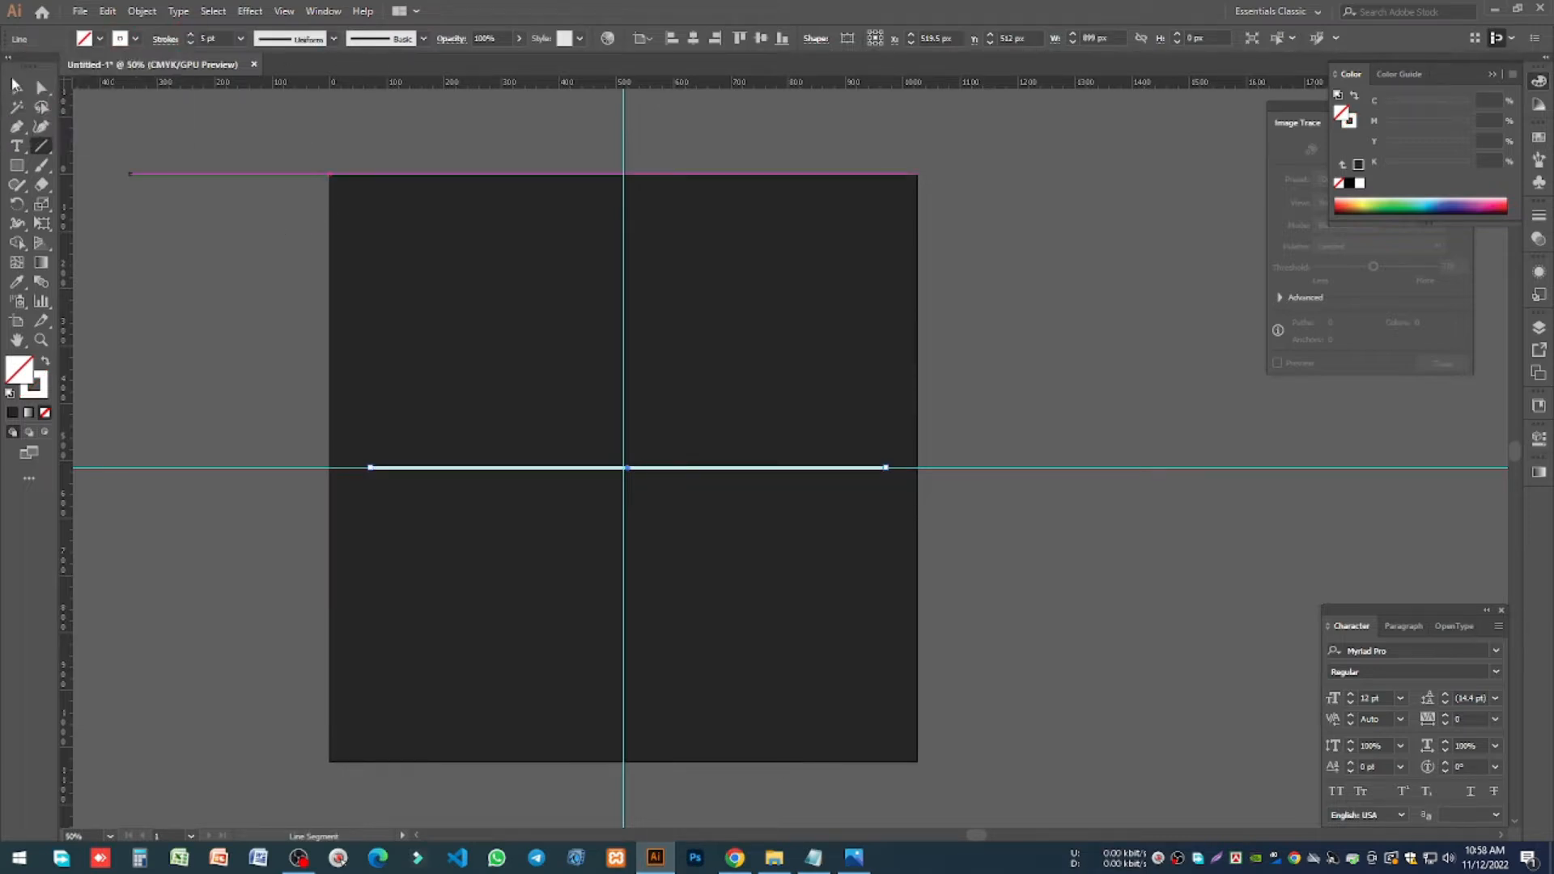
left_click(17, 88)
left_click(167, 202)
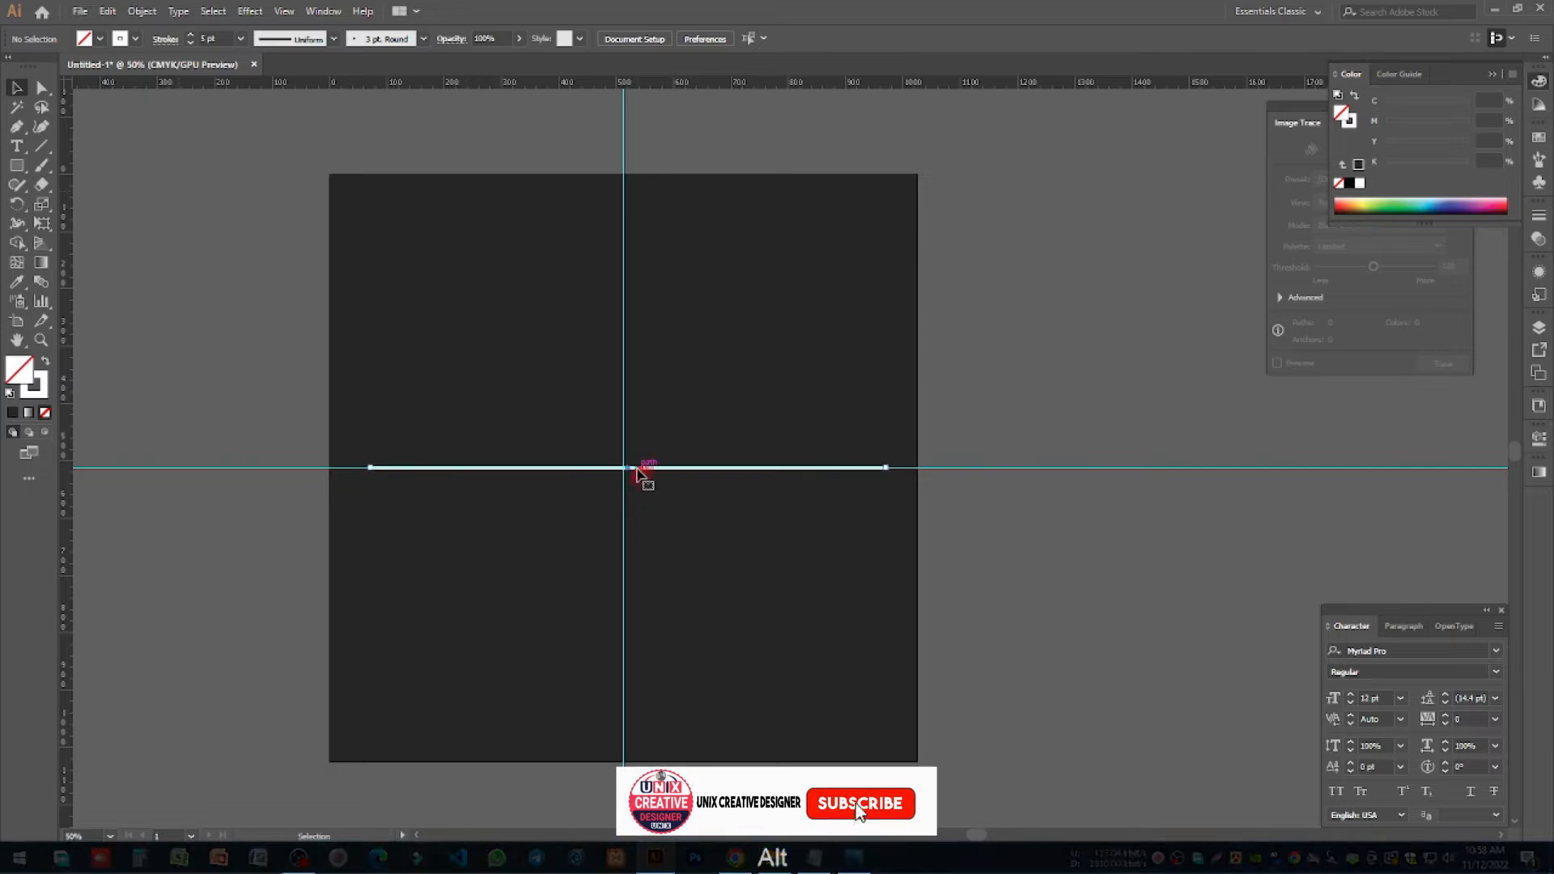
Step: Make a copy of the line rotated by 90° and center both lines on the artboard
right_click(640, 468)
mouse_move(761, 722)
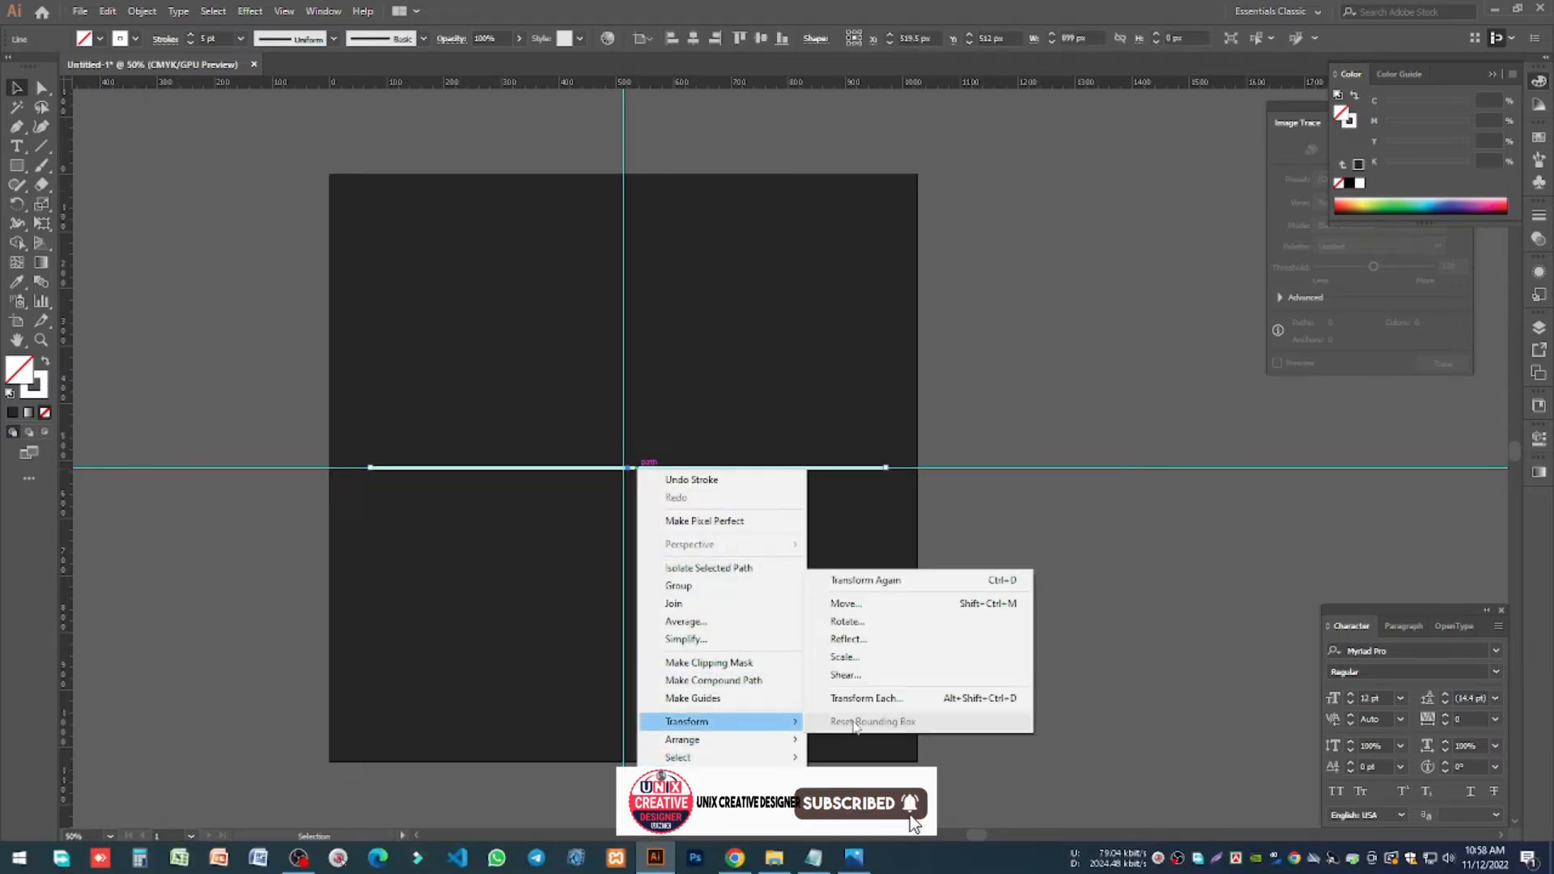
left_click(847, 621)
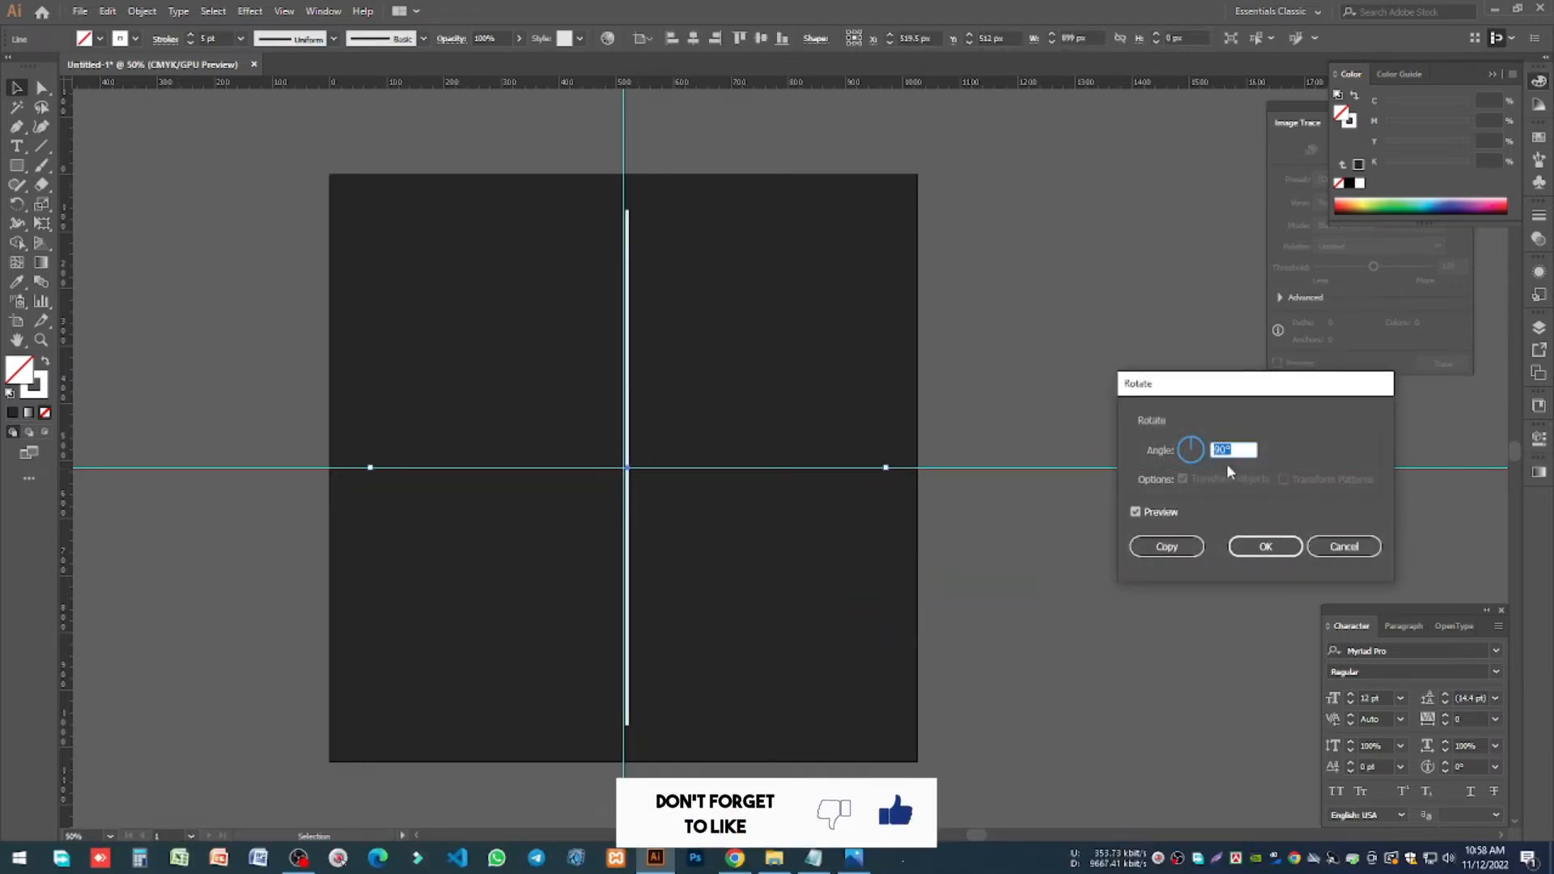
left_click(1184, 556)
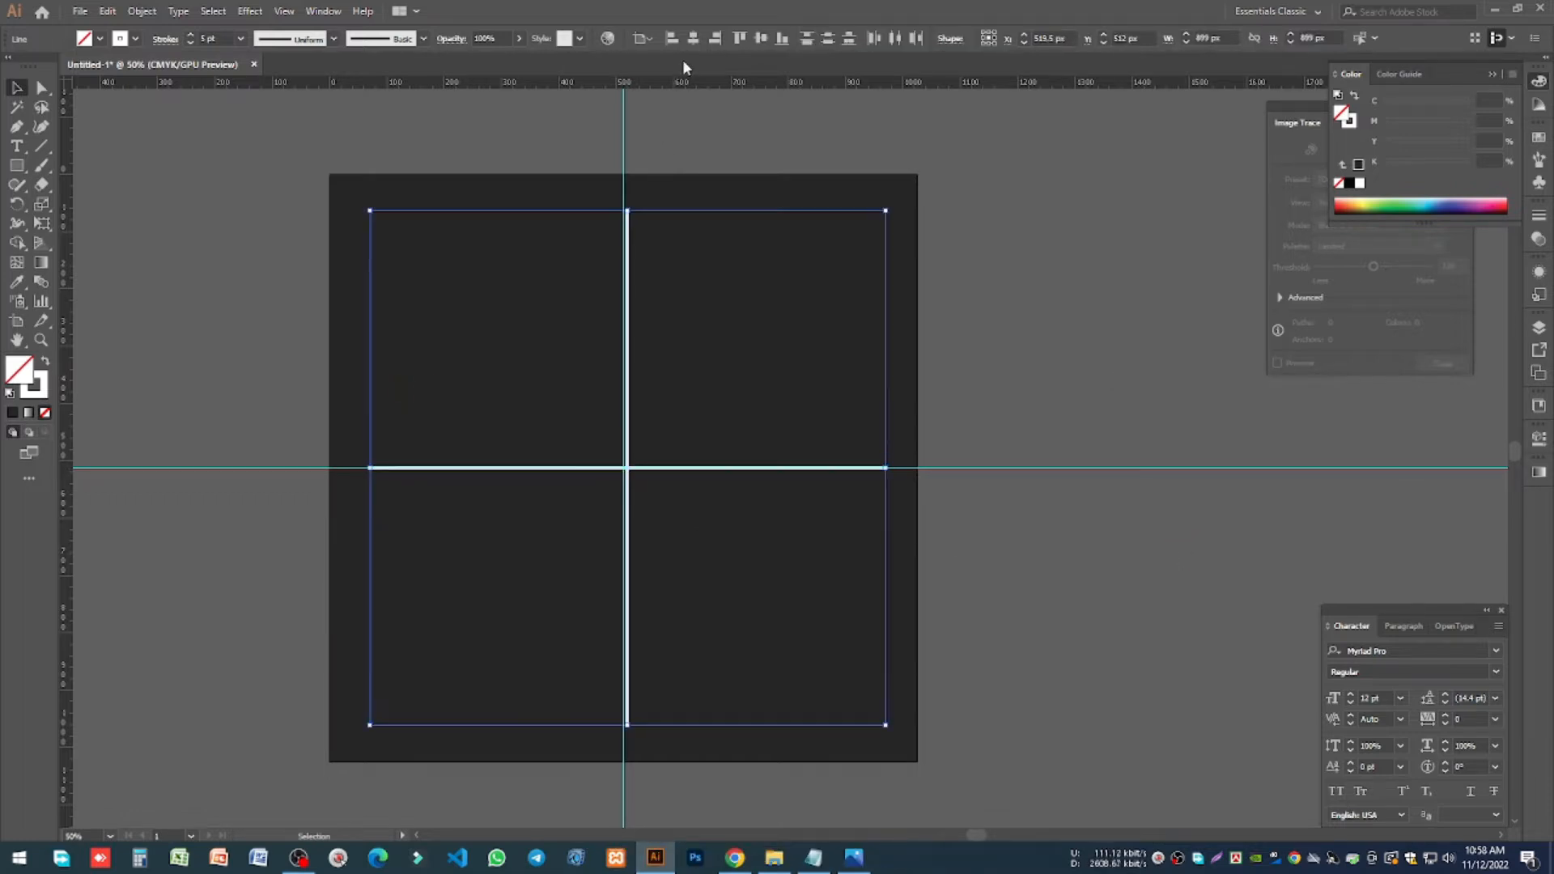
left_click(1032, 354)
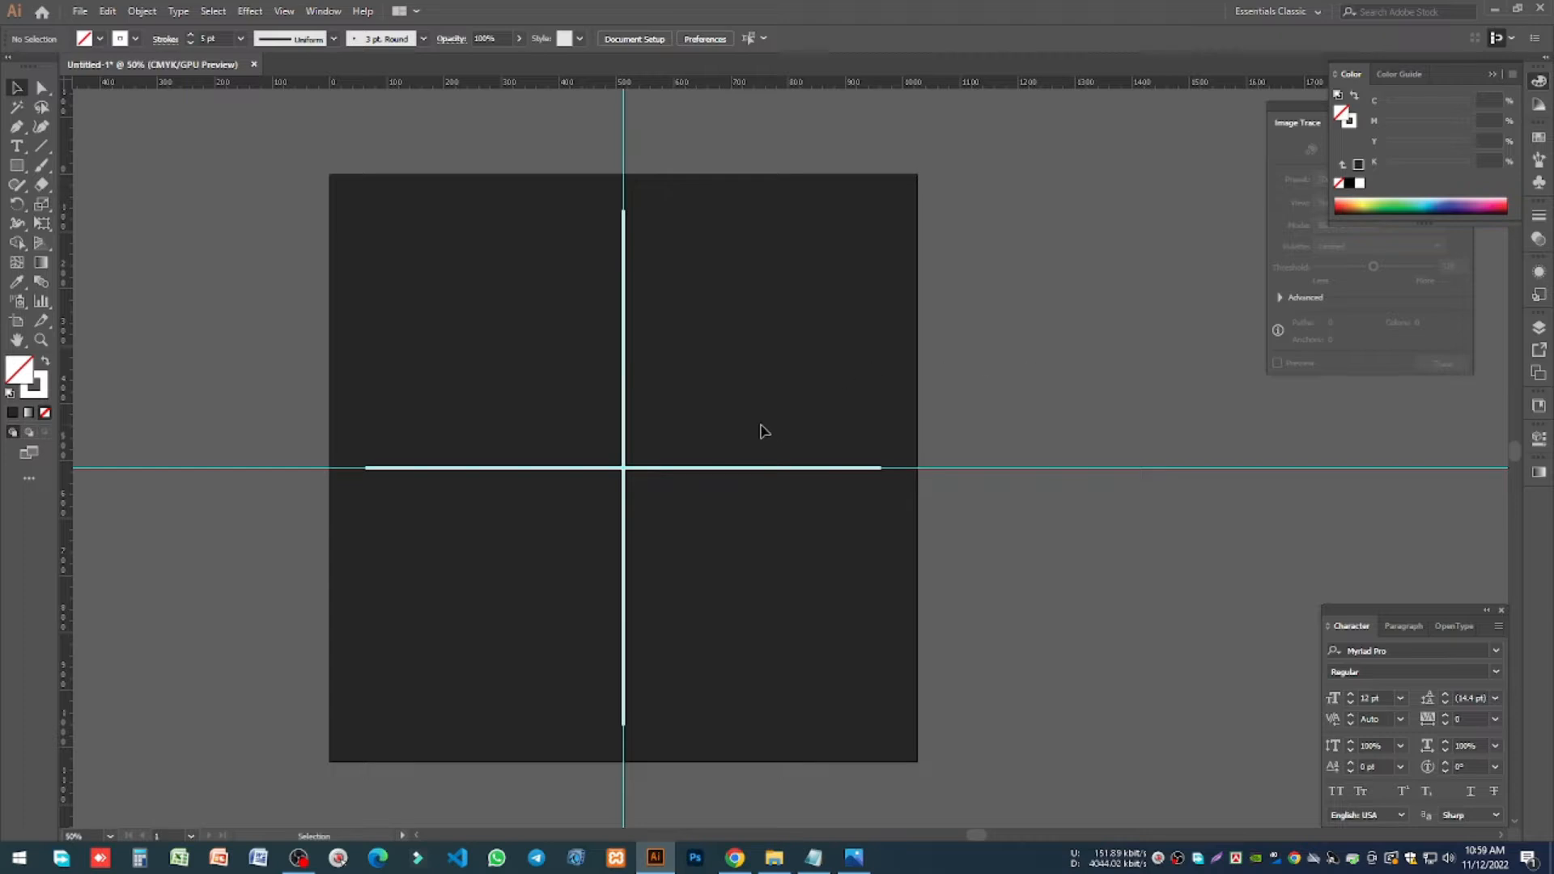
Step: Draw a circle about 278 px in diameter centered on the intersection of the two guides
left_click(16, 167)
left_click(68, 203)
left_click_drag(623, 467, 702, 531)
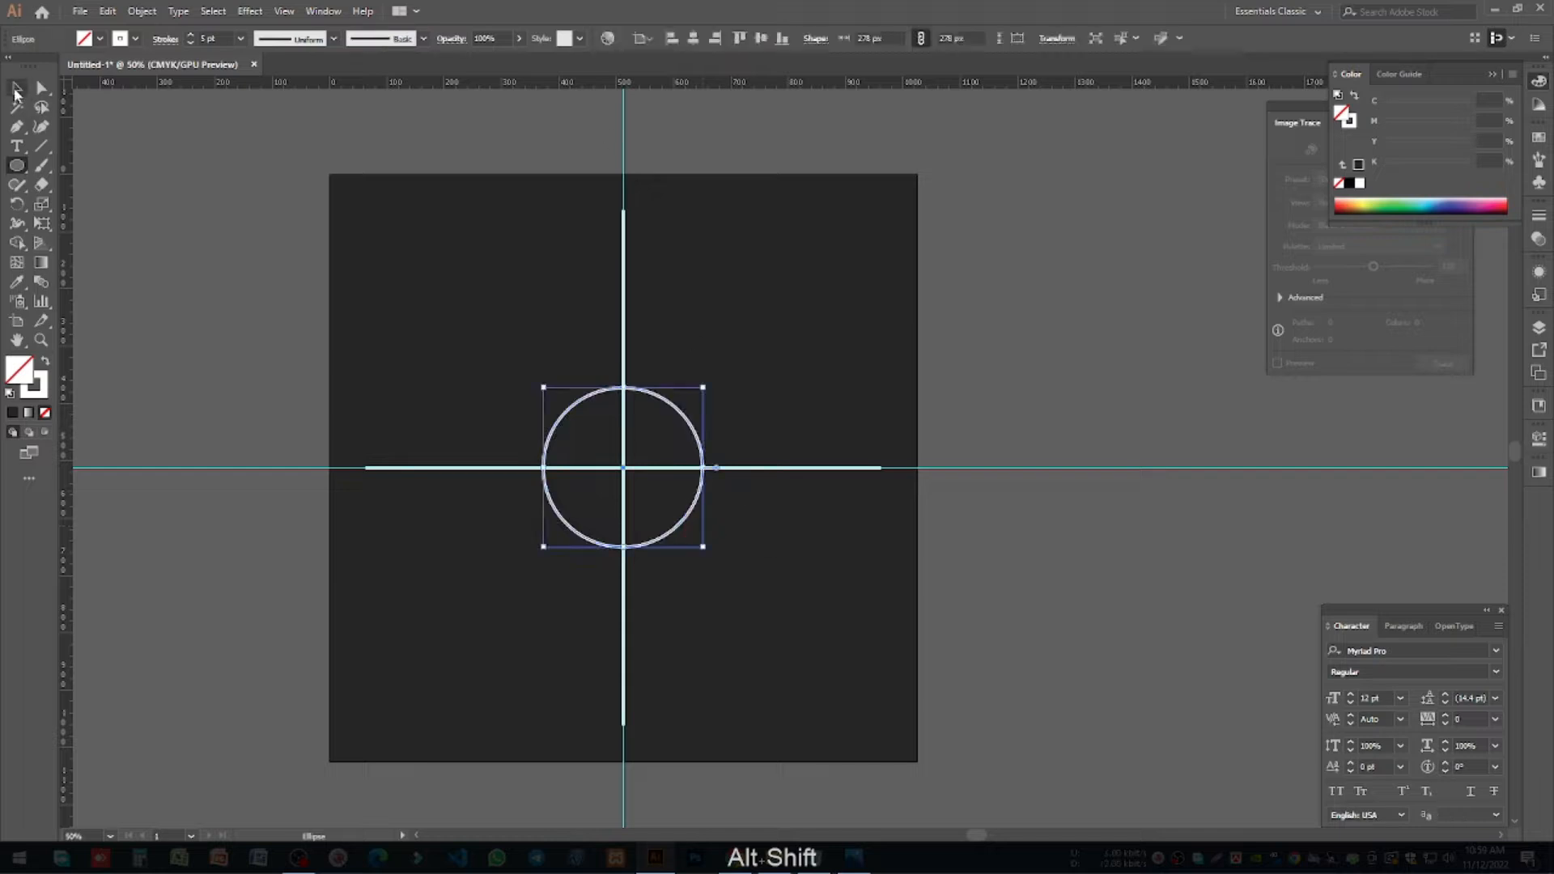
left_click(15, 89)
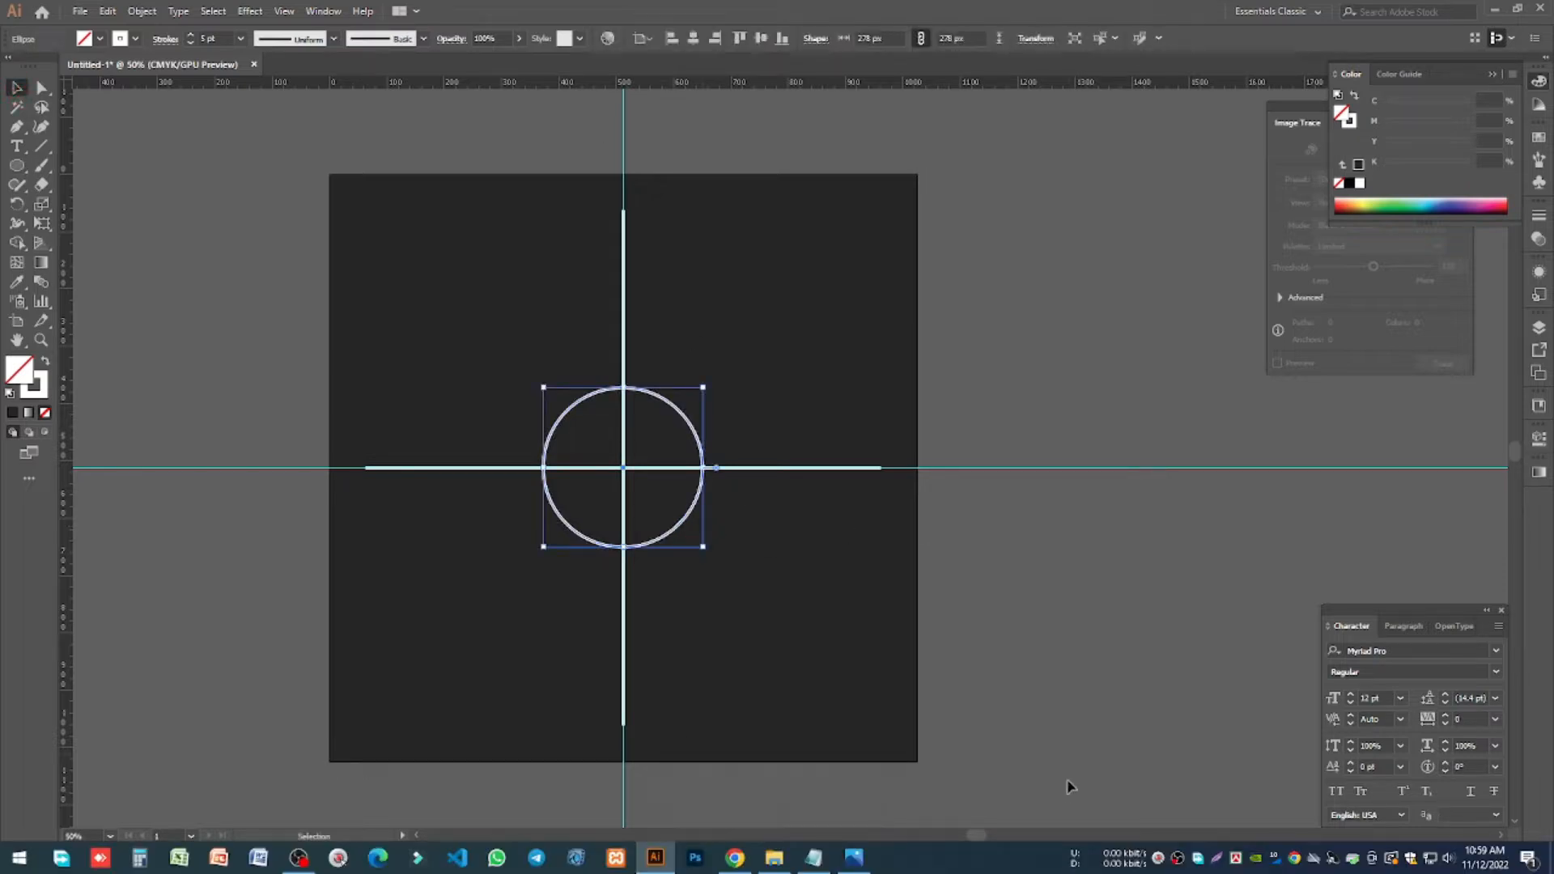
left_click(976, 627)
left_click(627, 467)
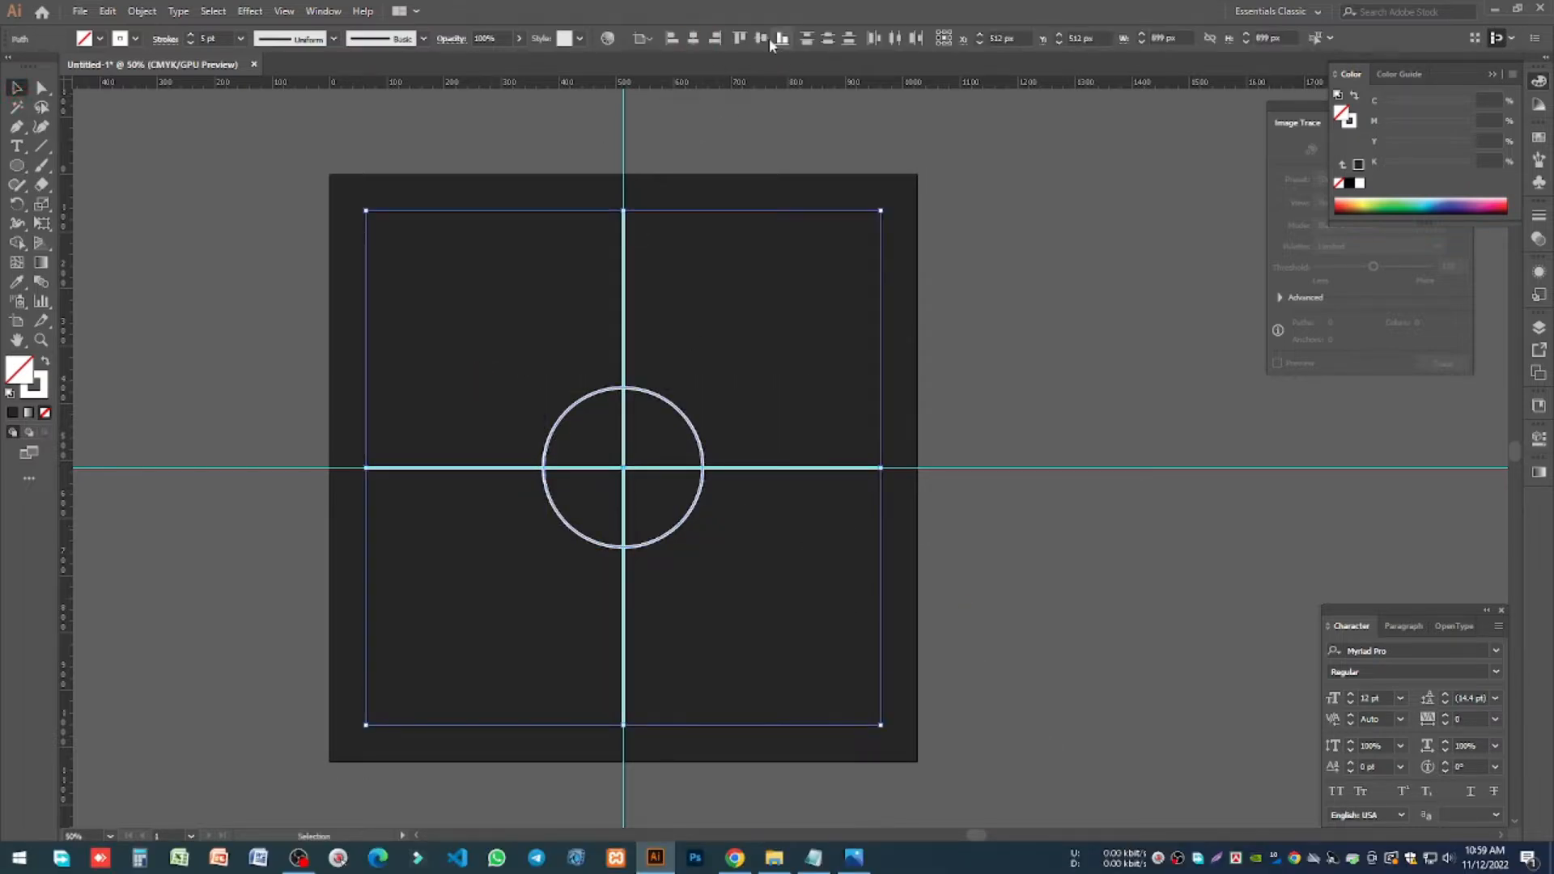
left_click(1064, 288)
scroll(580, 451, "up", 3)
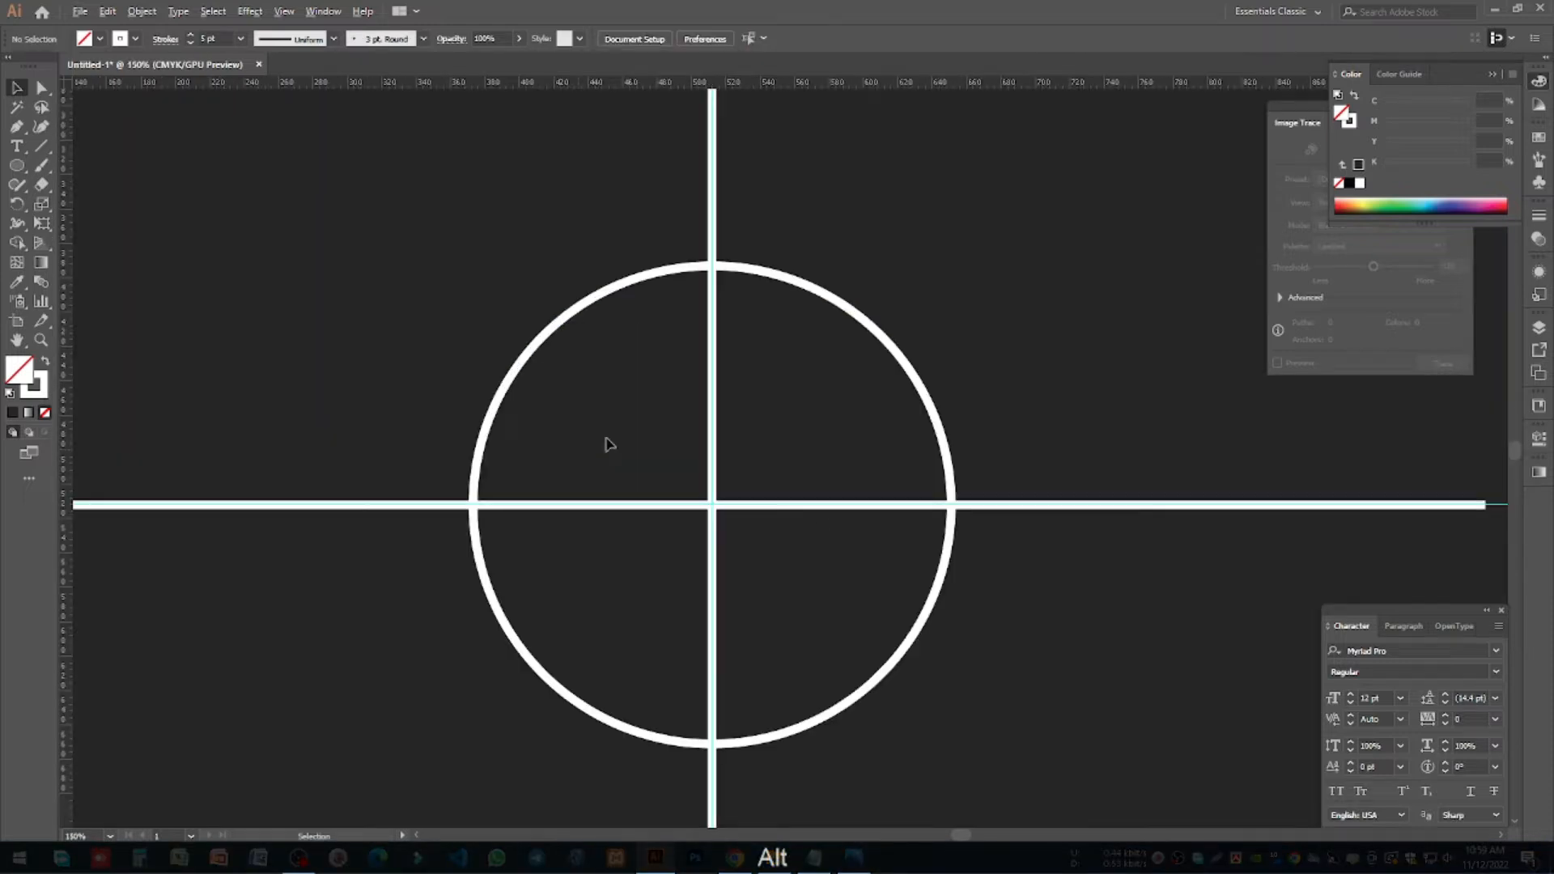
Step: Set the circle's stroke weight to 10 pt
left_click(782, 262)
left_click(190, 35)
left_click(191, 35)
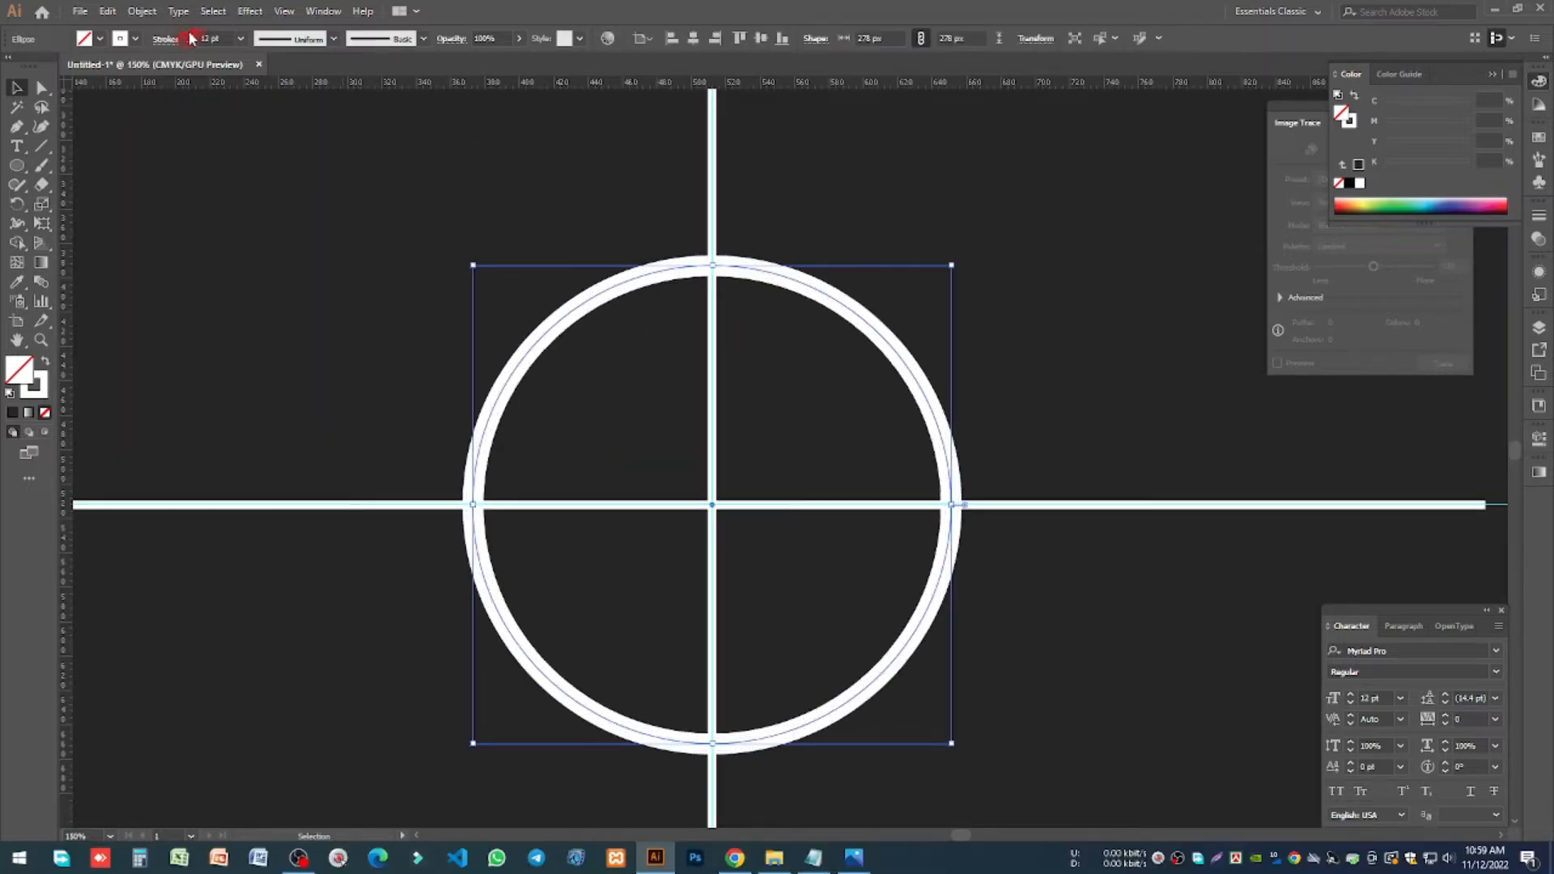
left_click(191, 35)
left_click(188, 42)
left_click(189, 42)
left_click(955, 369)
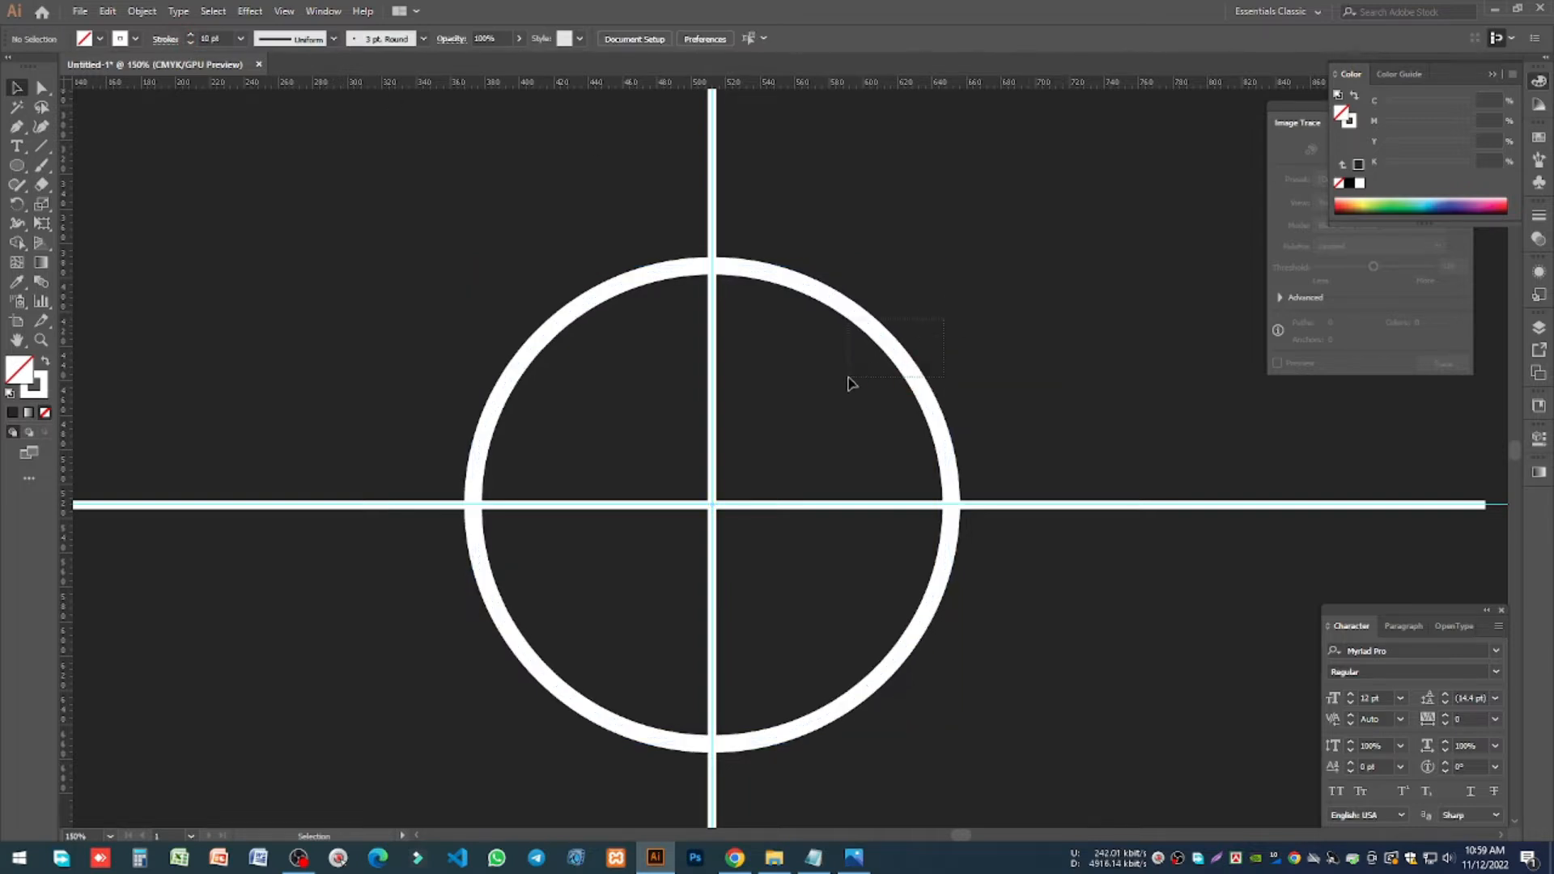
Step: Scale the circle down around its center to about 256 px in diameter
left_click(886, 341)
left_click_drag(952, 265, 932, 284)
left_click(956, 308)
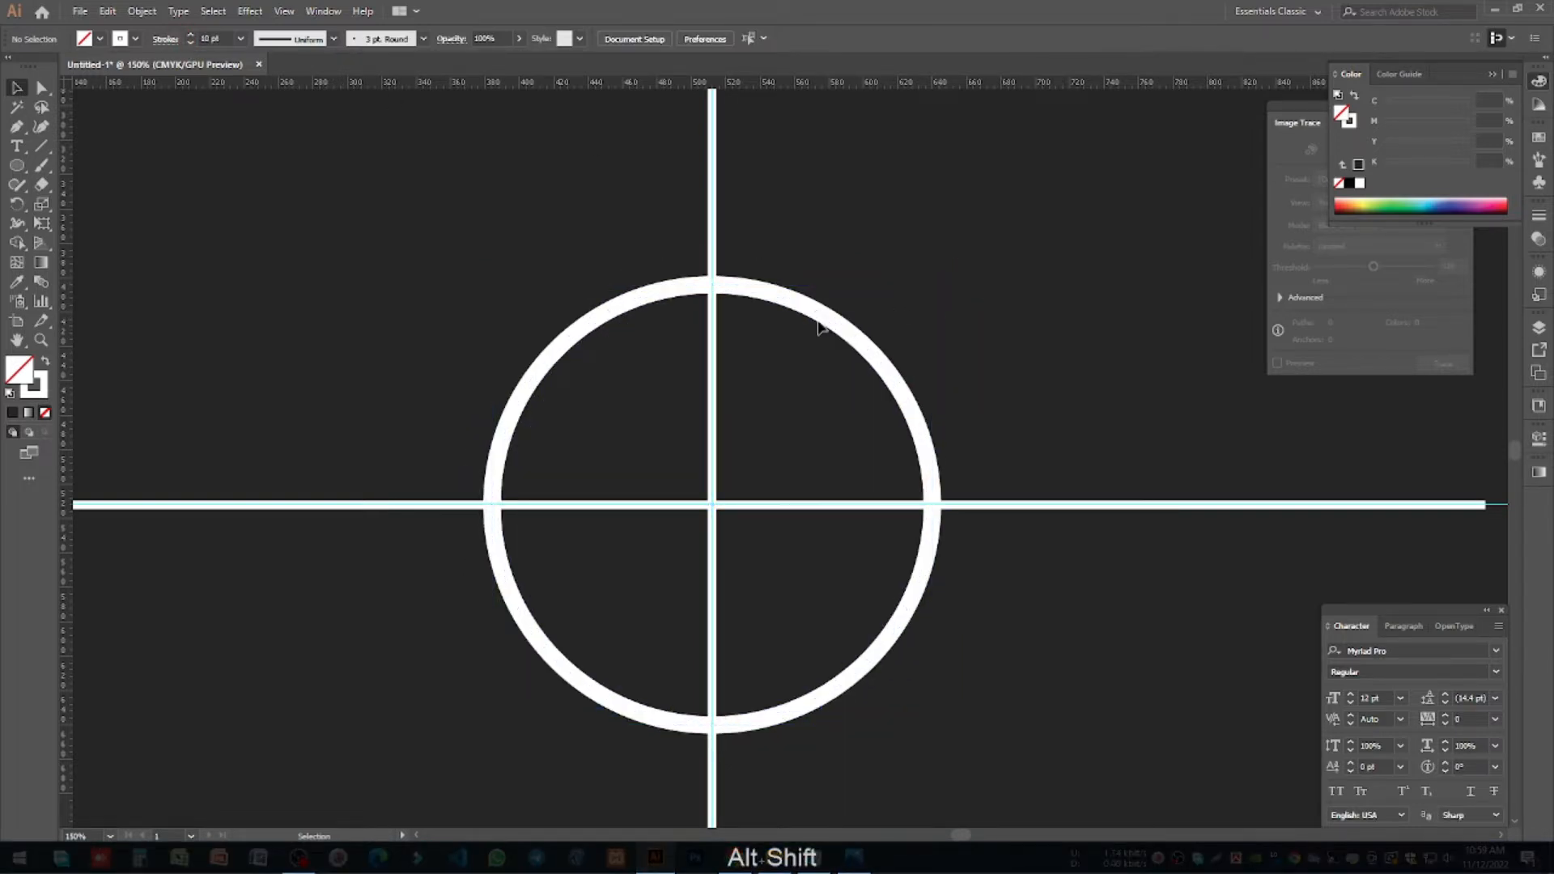
Step: Duplicate the circle in place and scale the copy around its center to about 198 px in diameter
left_click(833, 320)
key("ctrl+c")
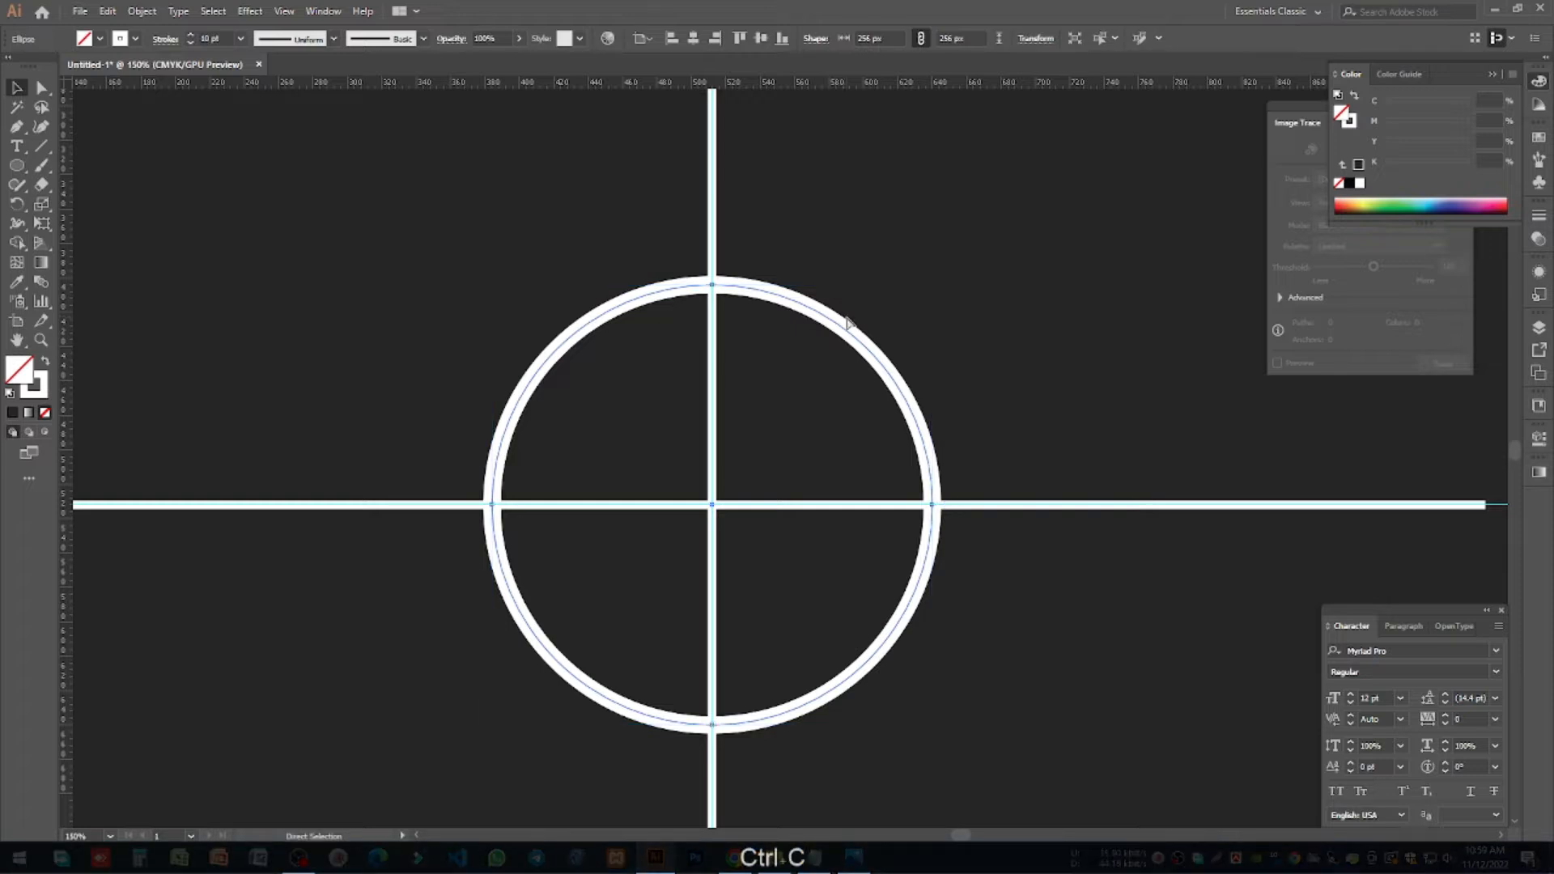
key("ctrl+f")
left_click_drag(931, 284, 889, 327)
left_click(1027, 329)
left_click(795, 375)
left_click(978, 343)
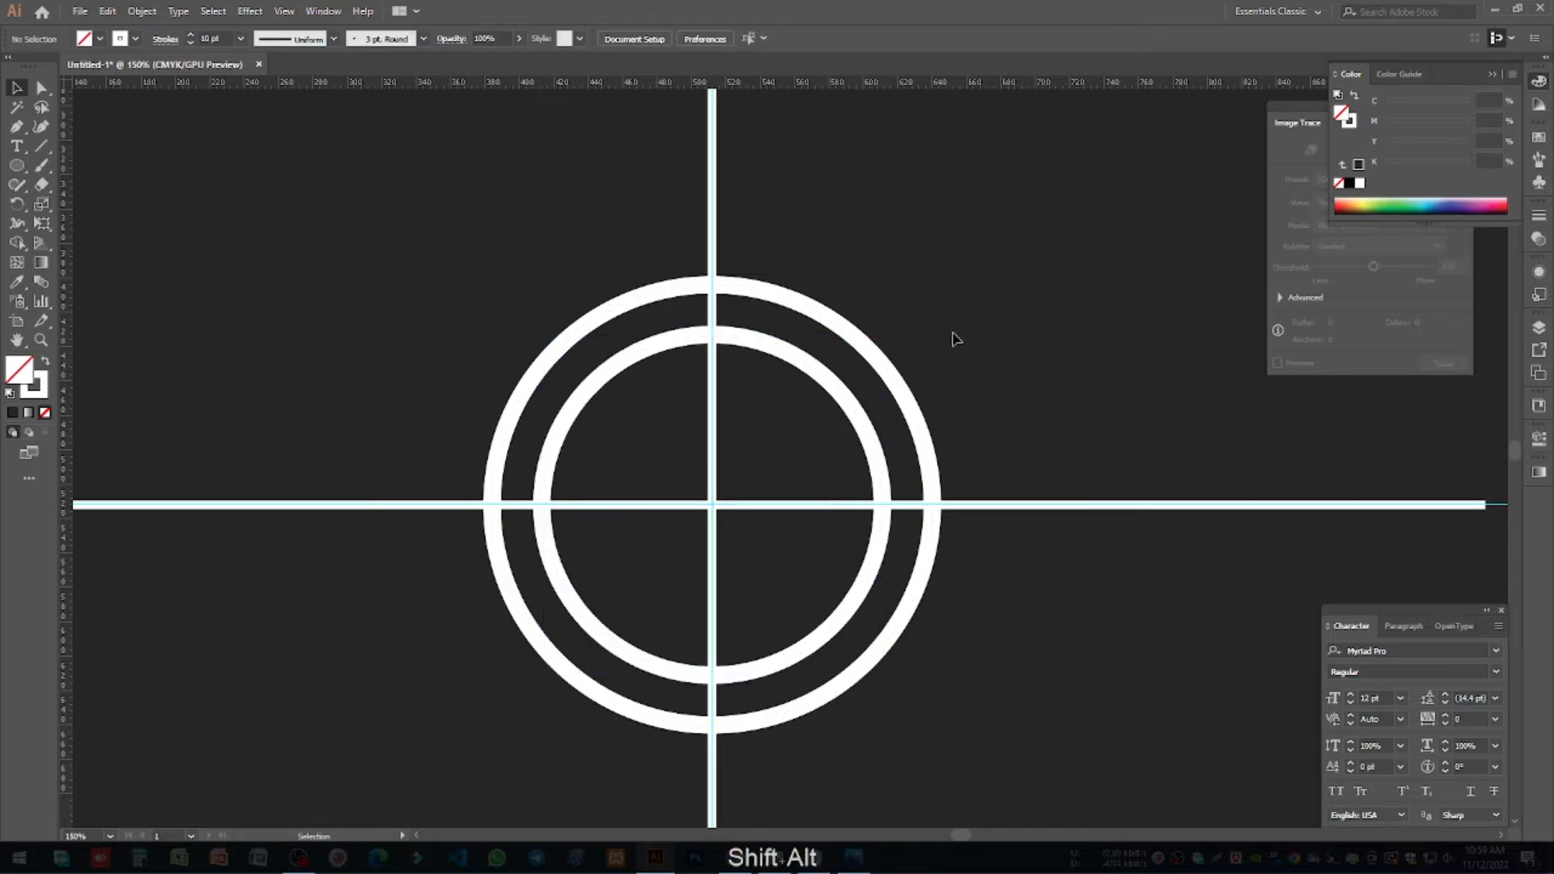
Step: Copy the inner circle horizontally to the right until its right edge meets the outer circle
scroll(915, 333, "down", 1)
left_click(877, 392)
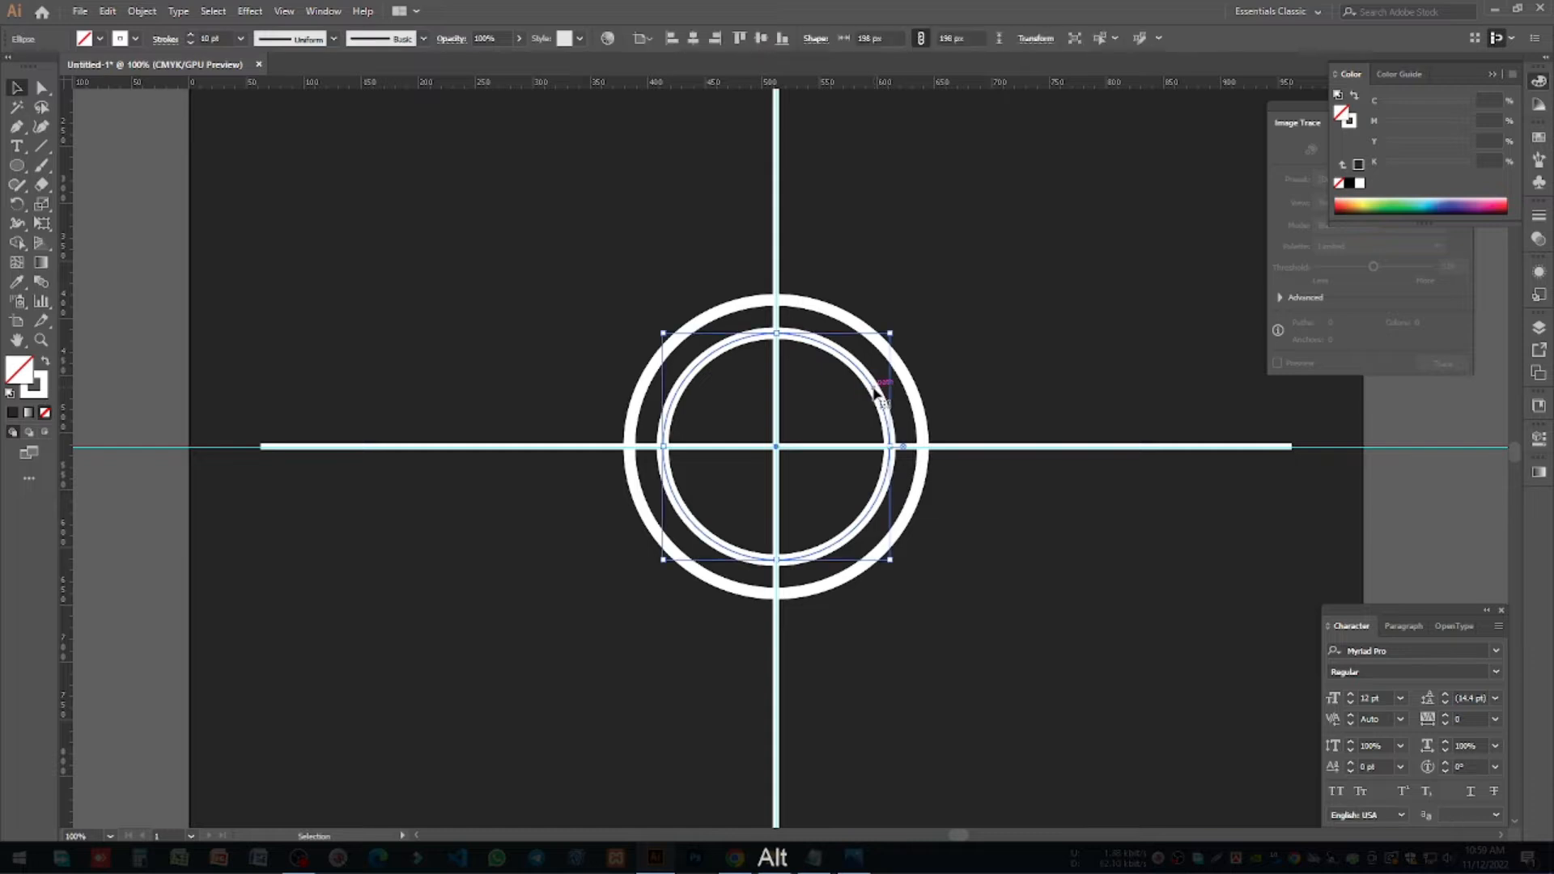
left_click_drag(875, 392, 910, 394)
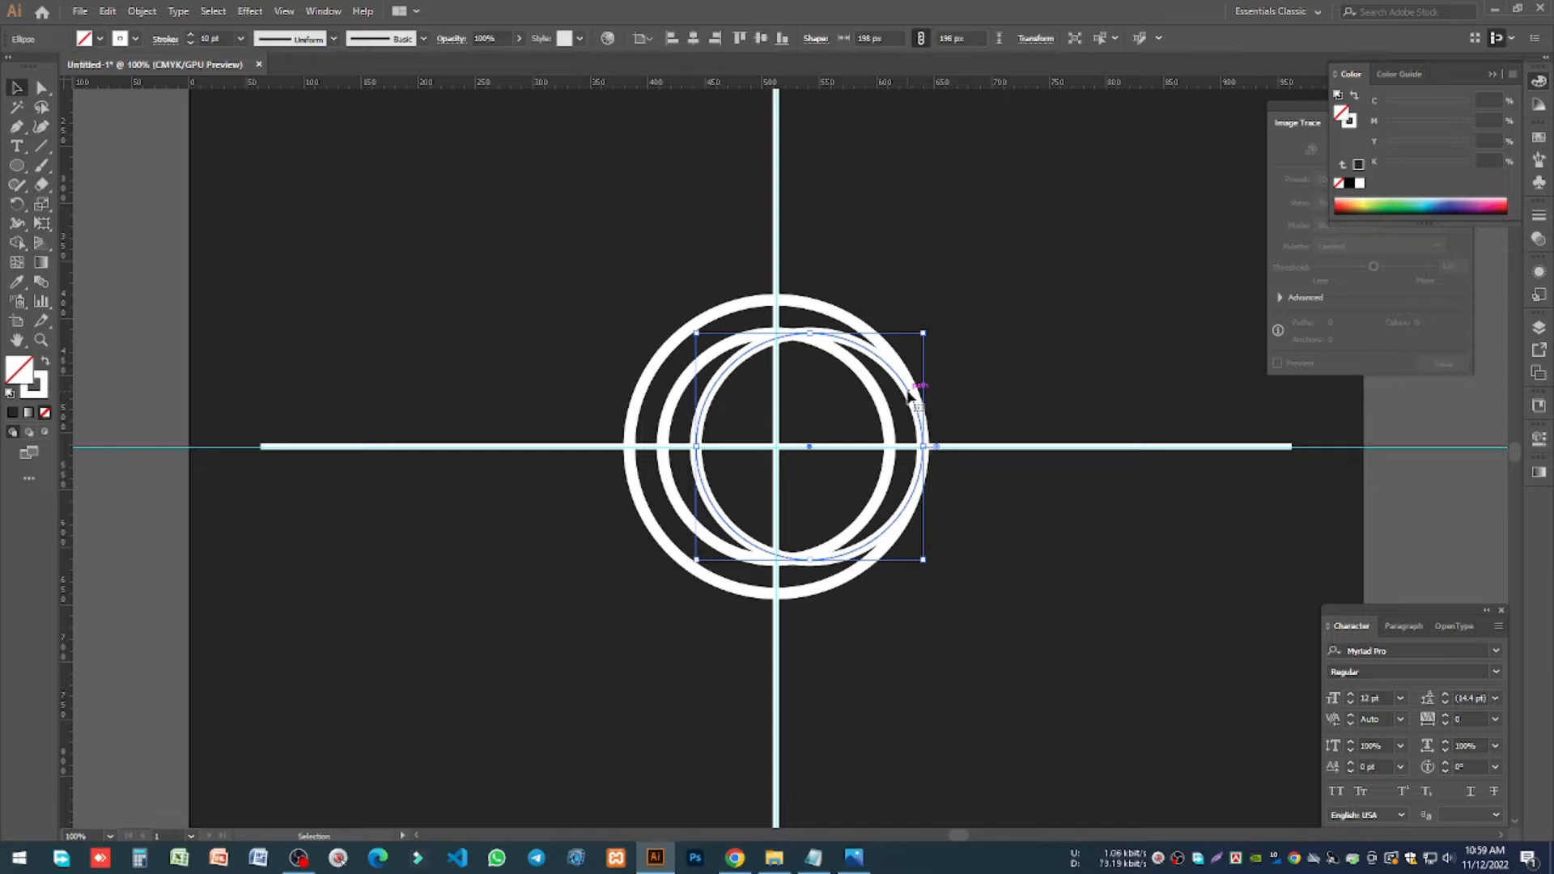
Step: Try to reflect the right-offset circle and move it to the outer circle's left edge, and undo the move
right_click(910, 394)
mouse_move(976, 647)
left_click(1176, 711)
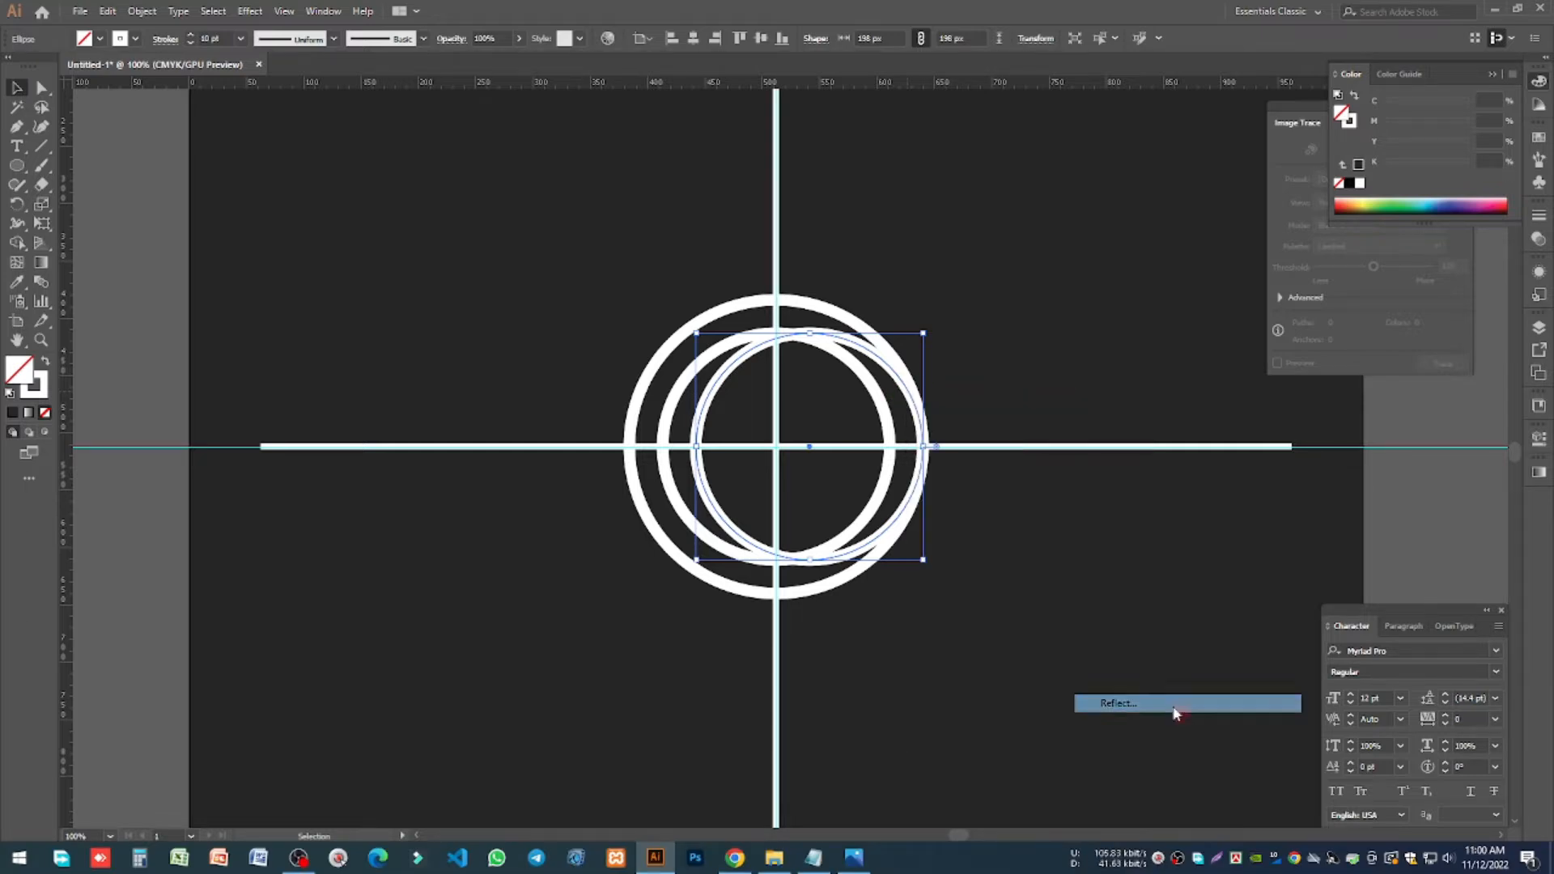
left_click(1295, 644)
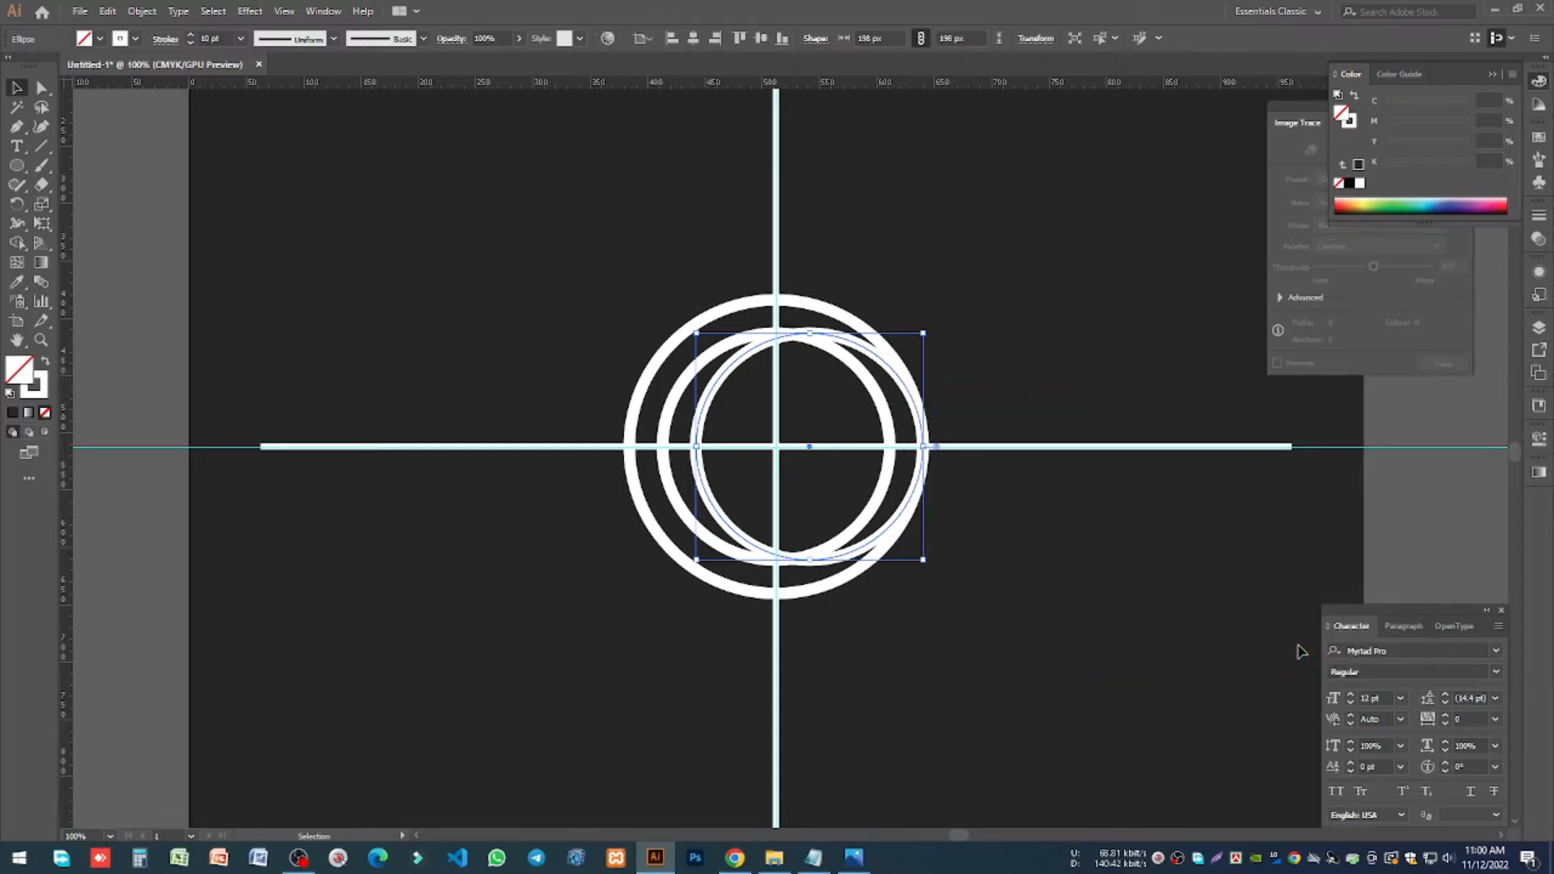
left_click_drag(707, 495, 636, 501)
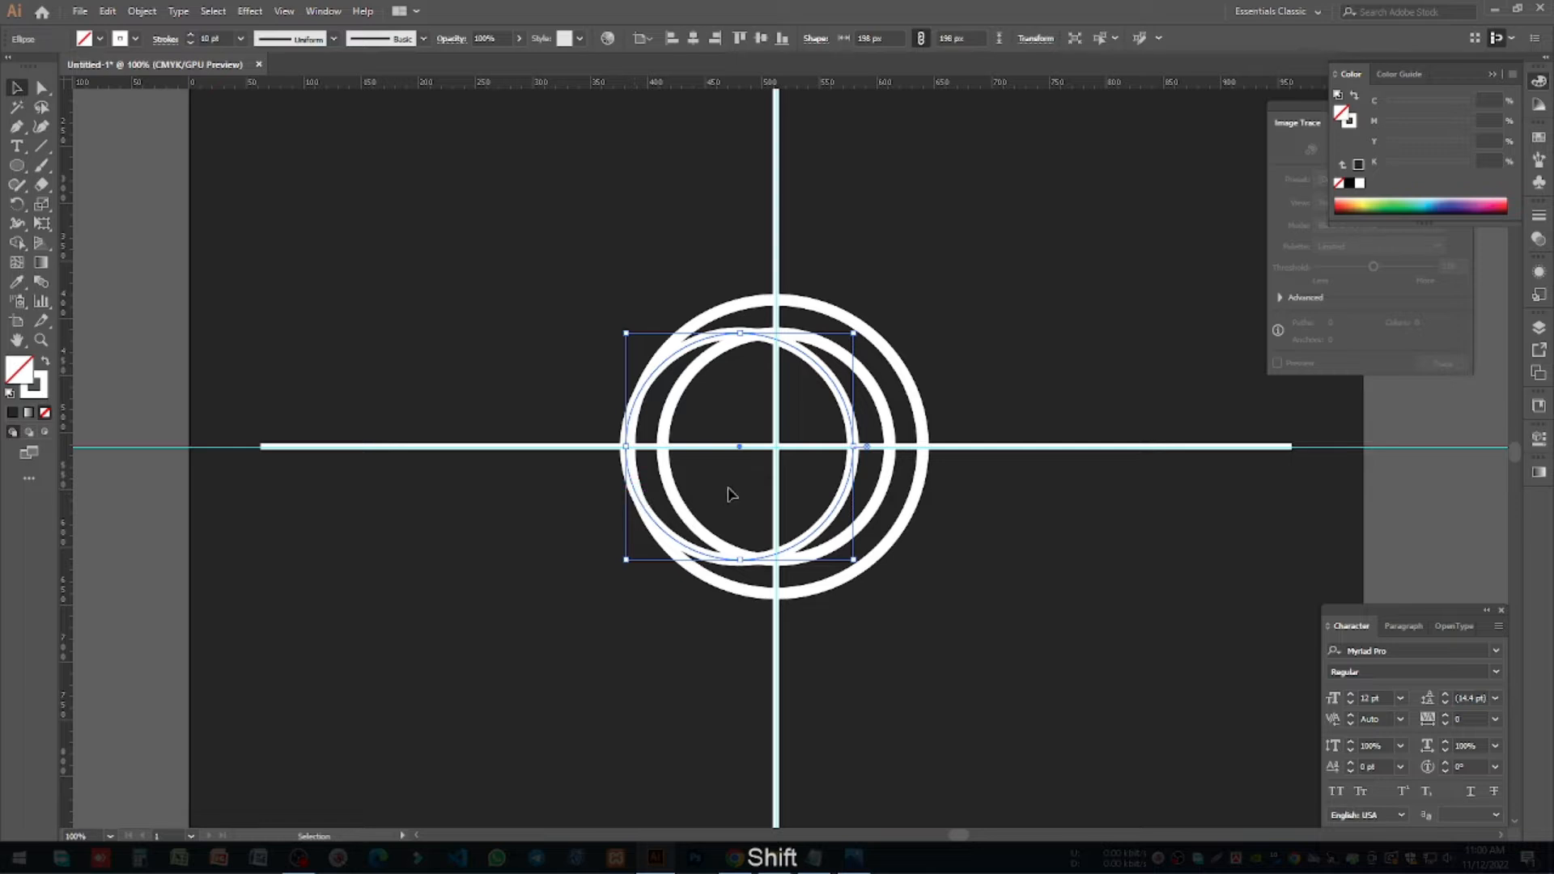
scroll(875, 437, "up", 2)
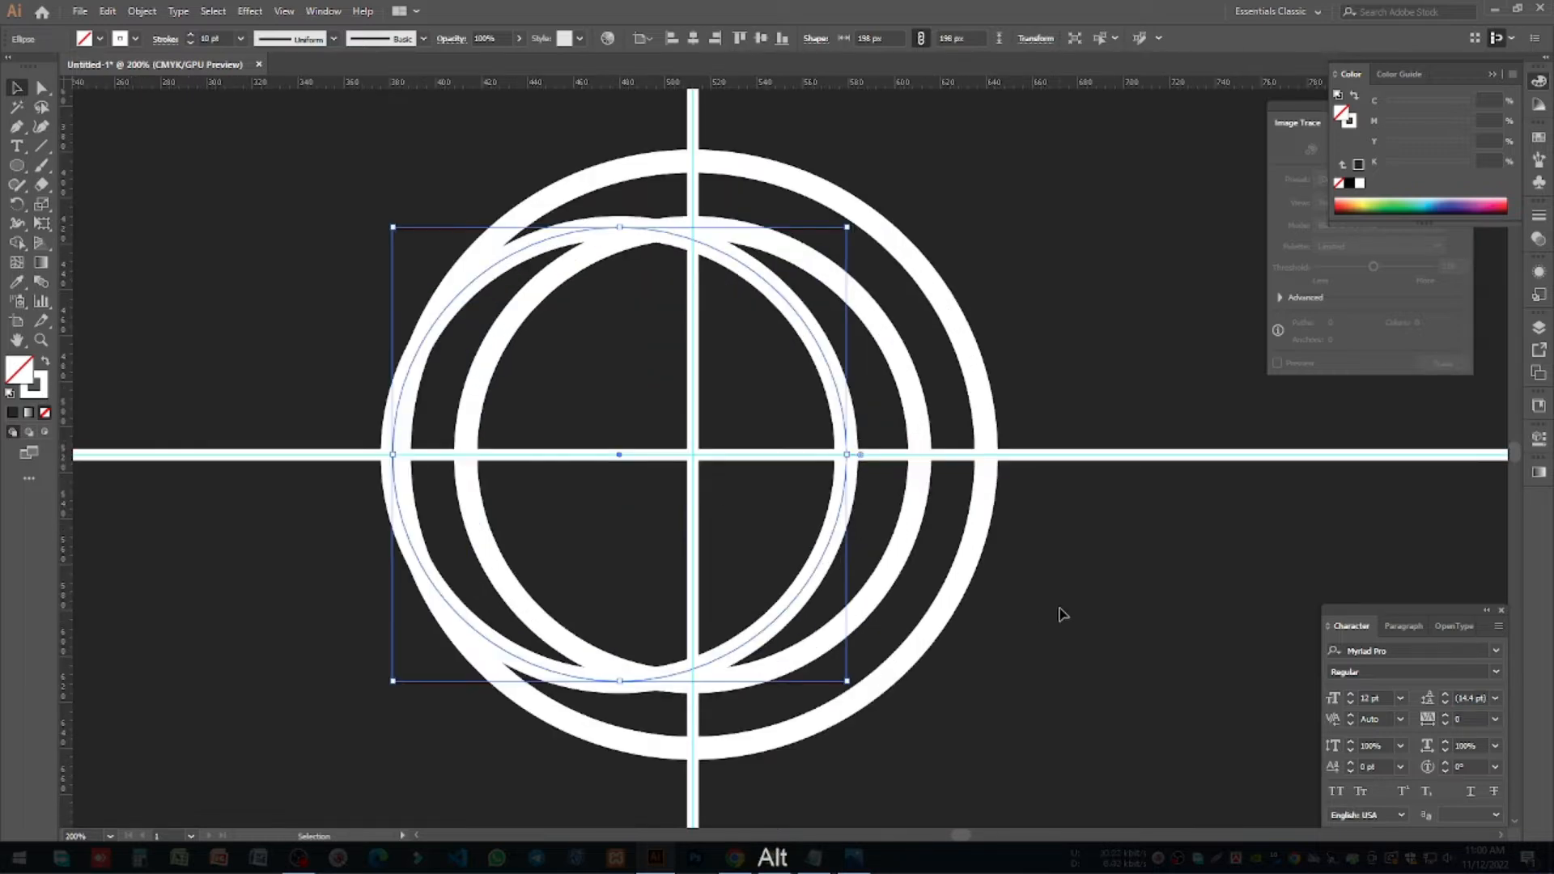
key("ctrl+z")
right_click(969, 544)
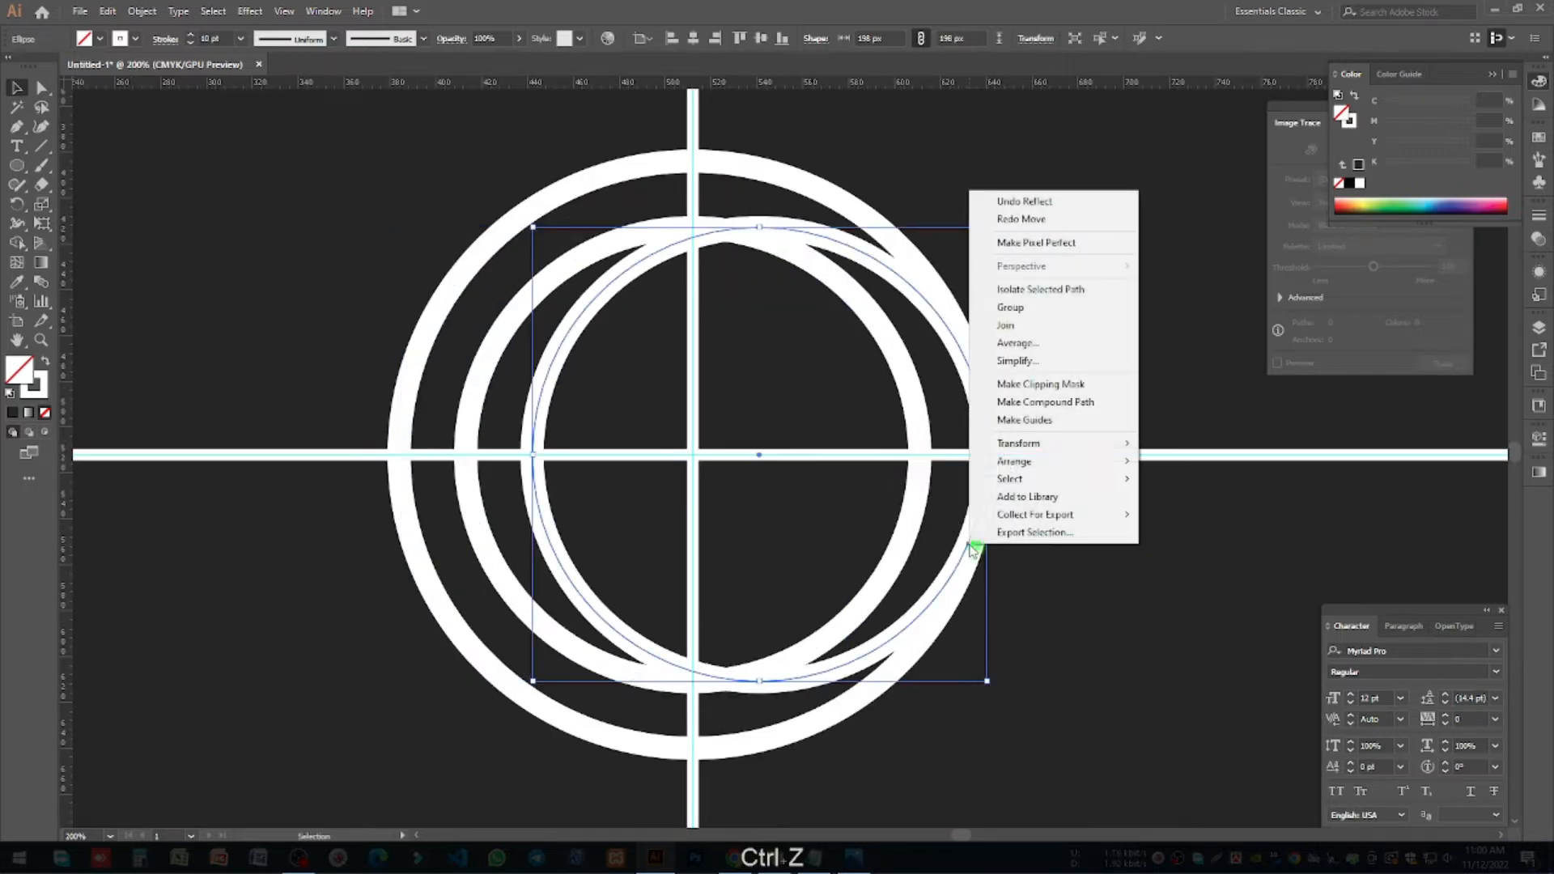
left_click(556, 361)
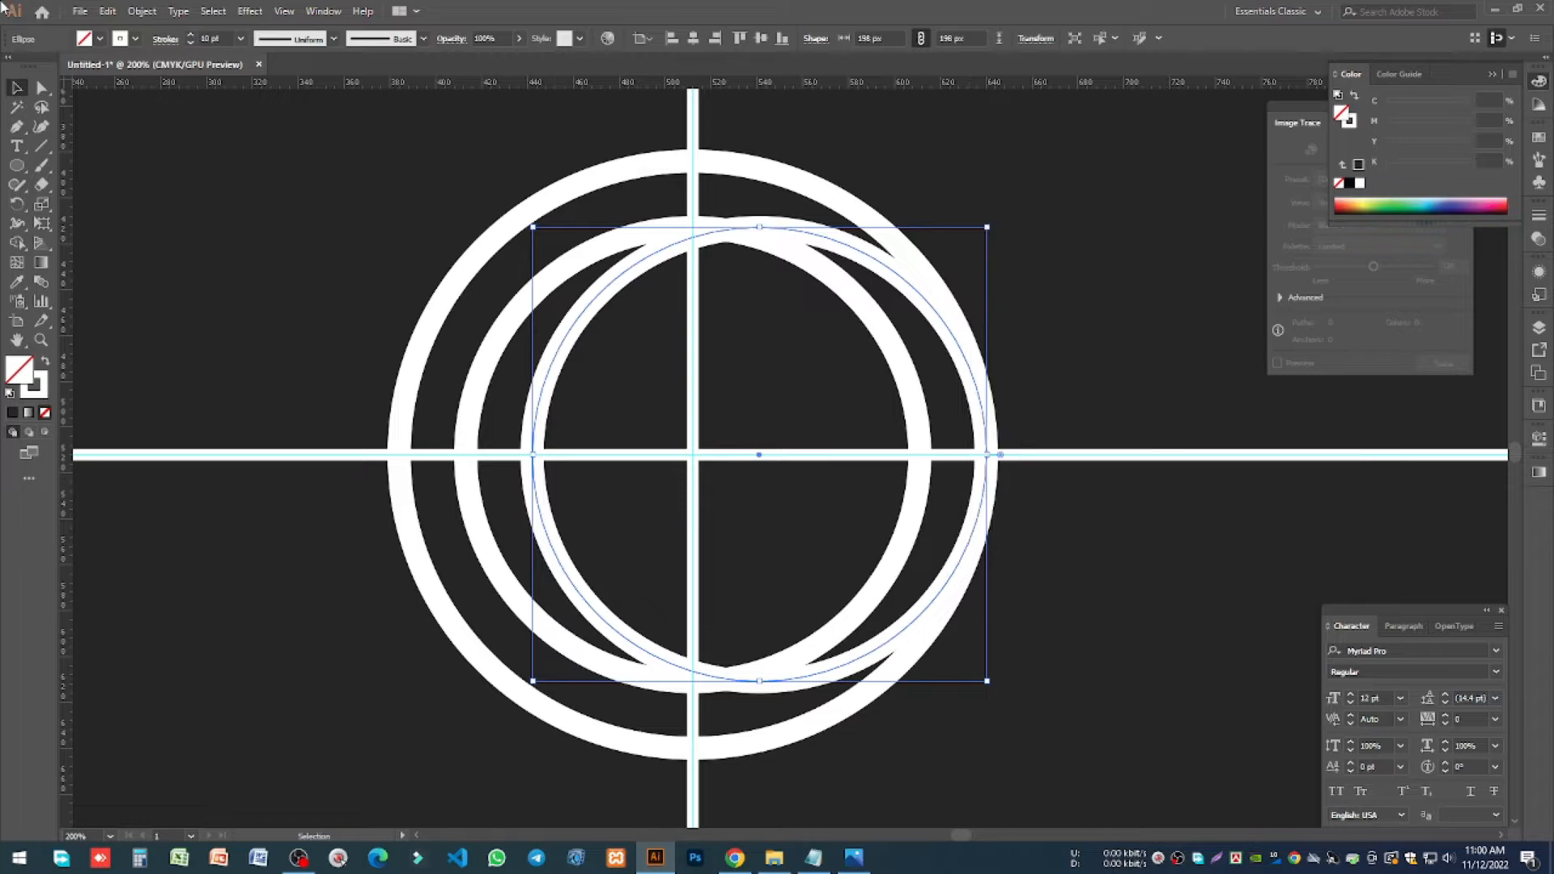
Step: Paste a copy of the inner circle in front and move it left until its left edge meets the outer circle
left_click(108, 11)
left_click(108, 11)
left_click(108, 12)
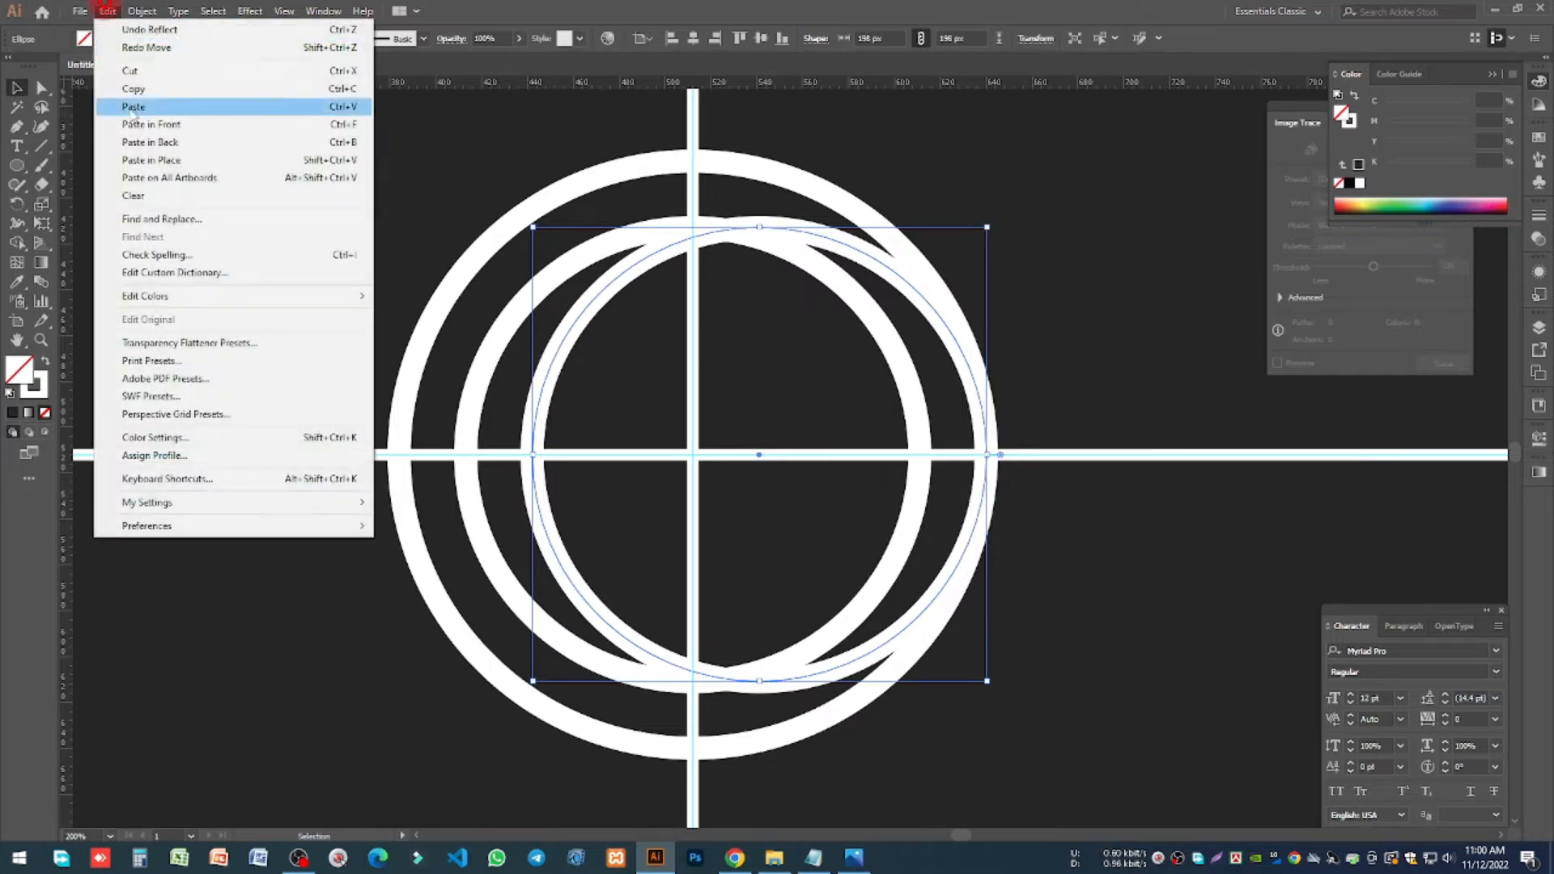
left_click(187, 132)
left_click_drag(958, 337, 824, 338)
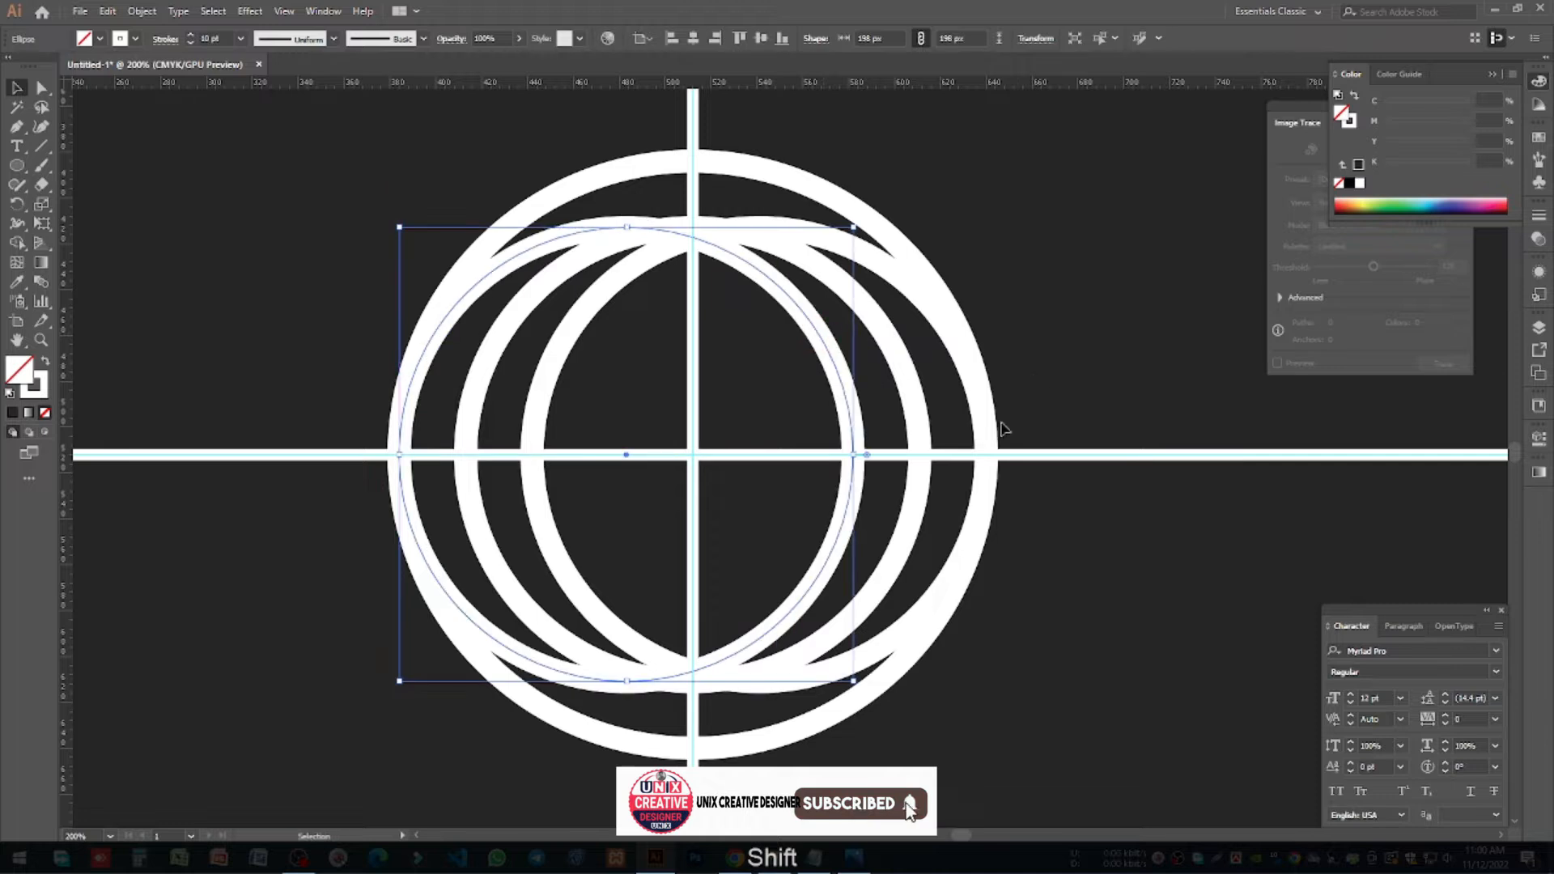
left_click_drag(986, 454, 988, 451)
left_click(1155, 542)
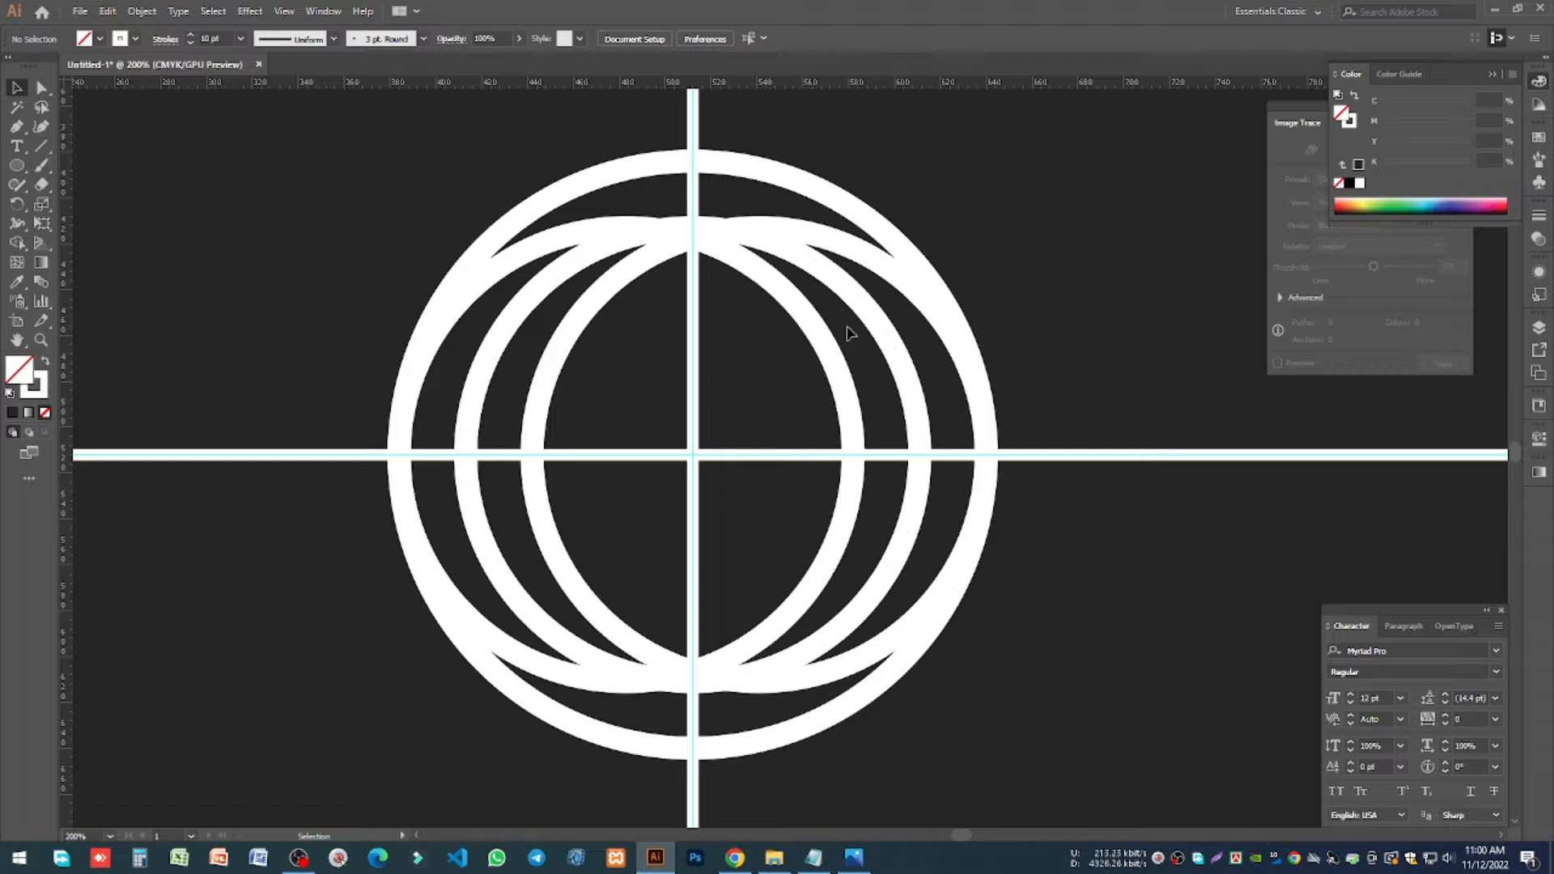
Step: Duplicate the centered inner circle in front and move the copy straight up, centering it on the outer circle's top edge
left_click(894, 348)
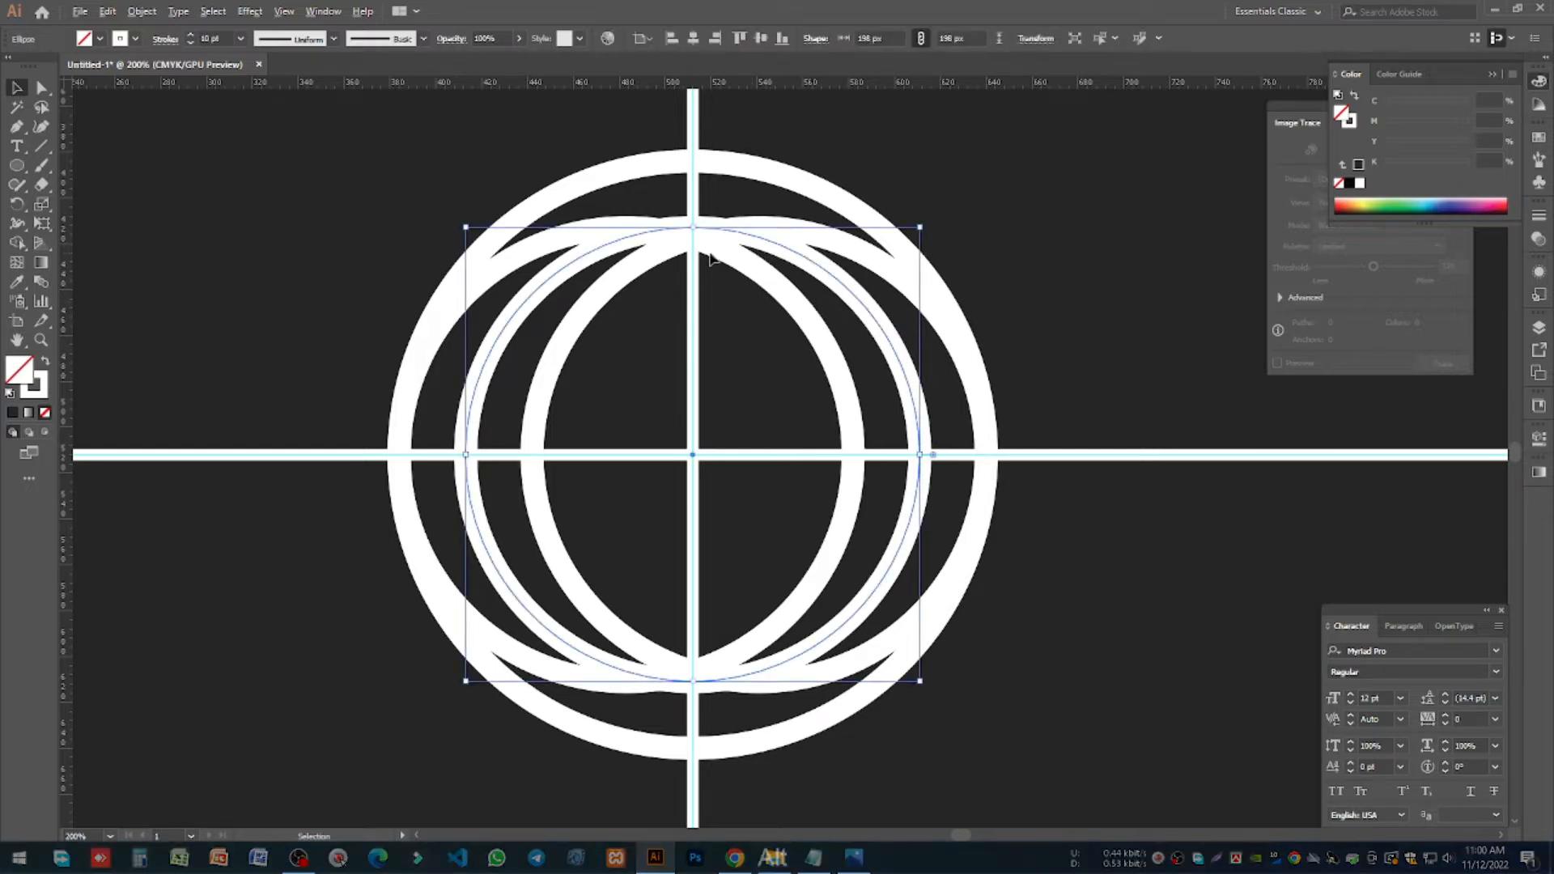
scroll(708, 260, "down", 2)
left_click(111, 11)
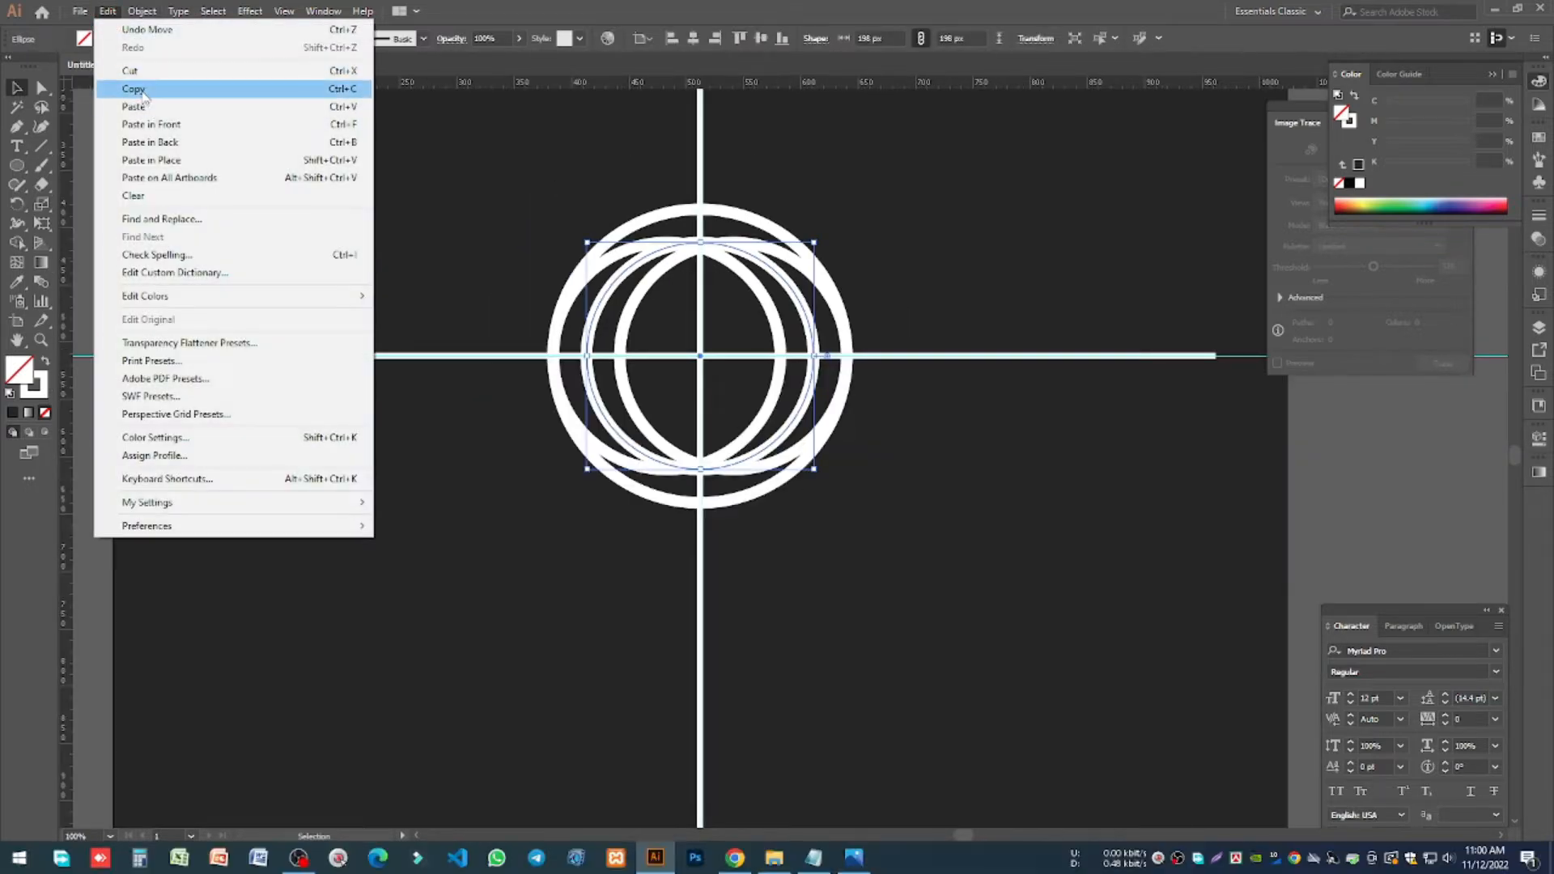
left_click(135, 89)
left_click(111, 11)
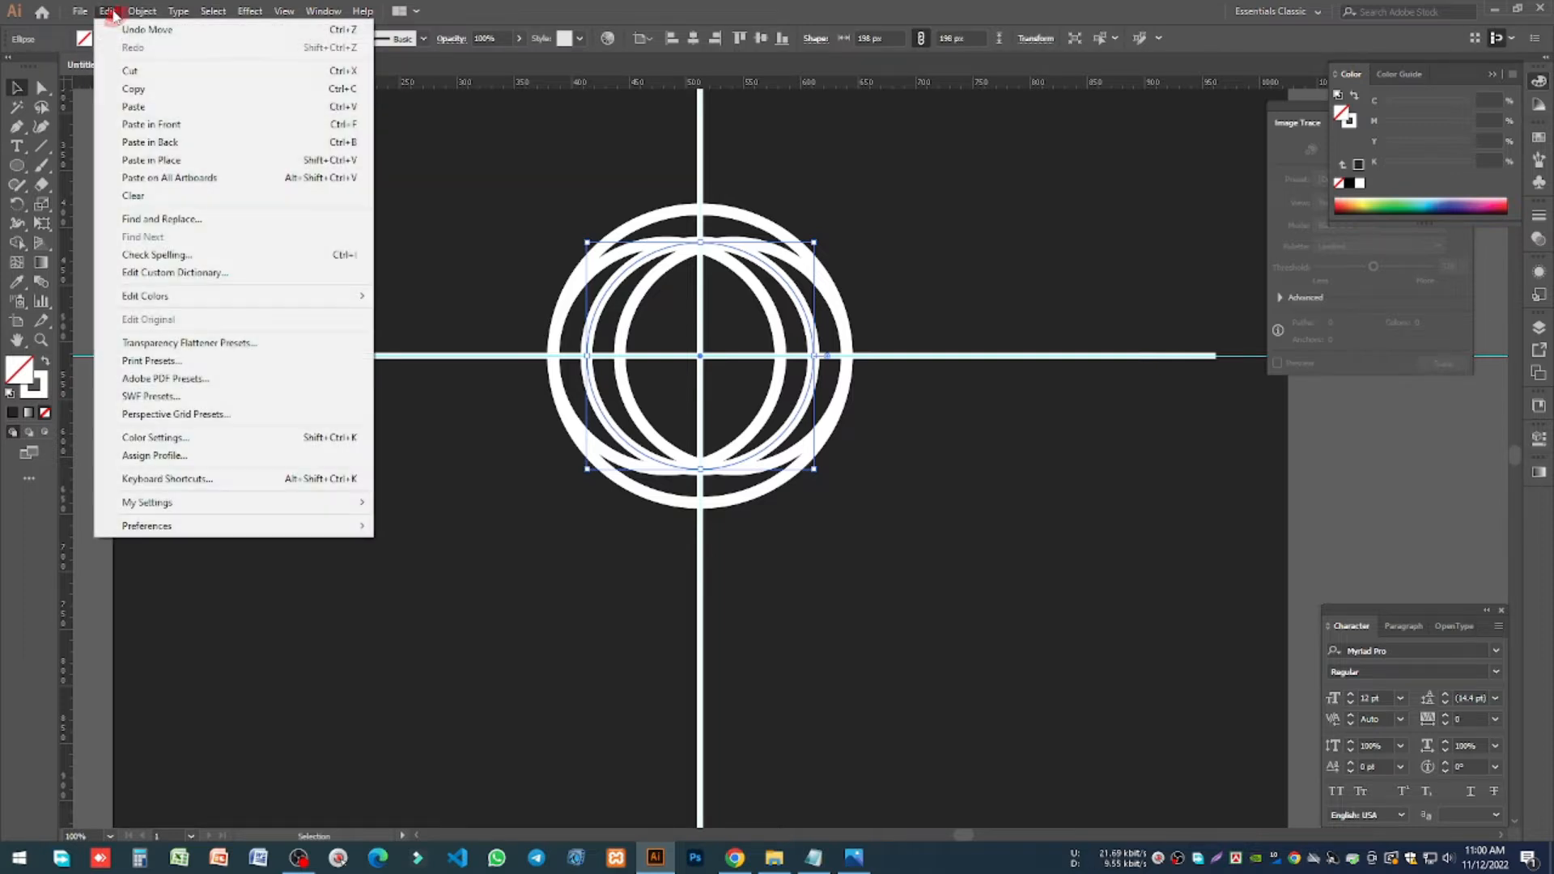
left_click(149, 126)
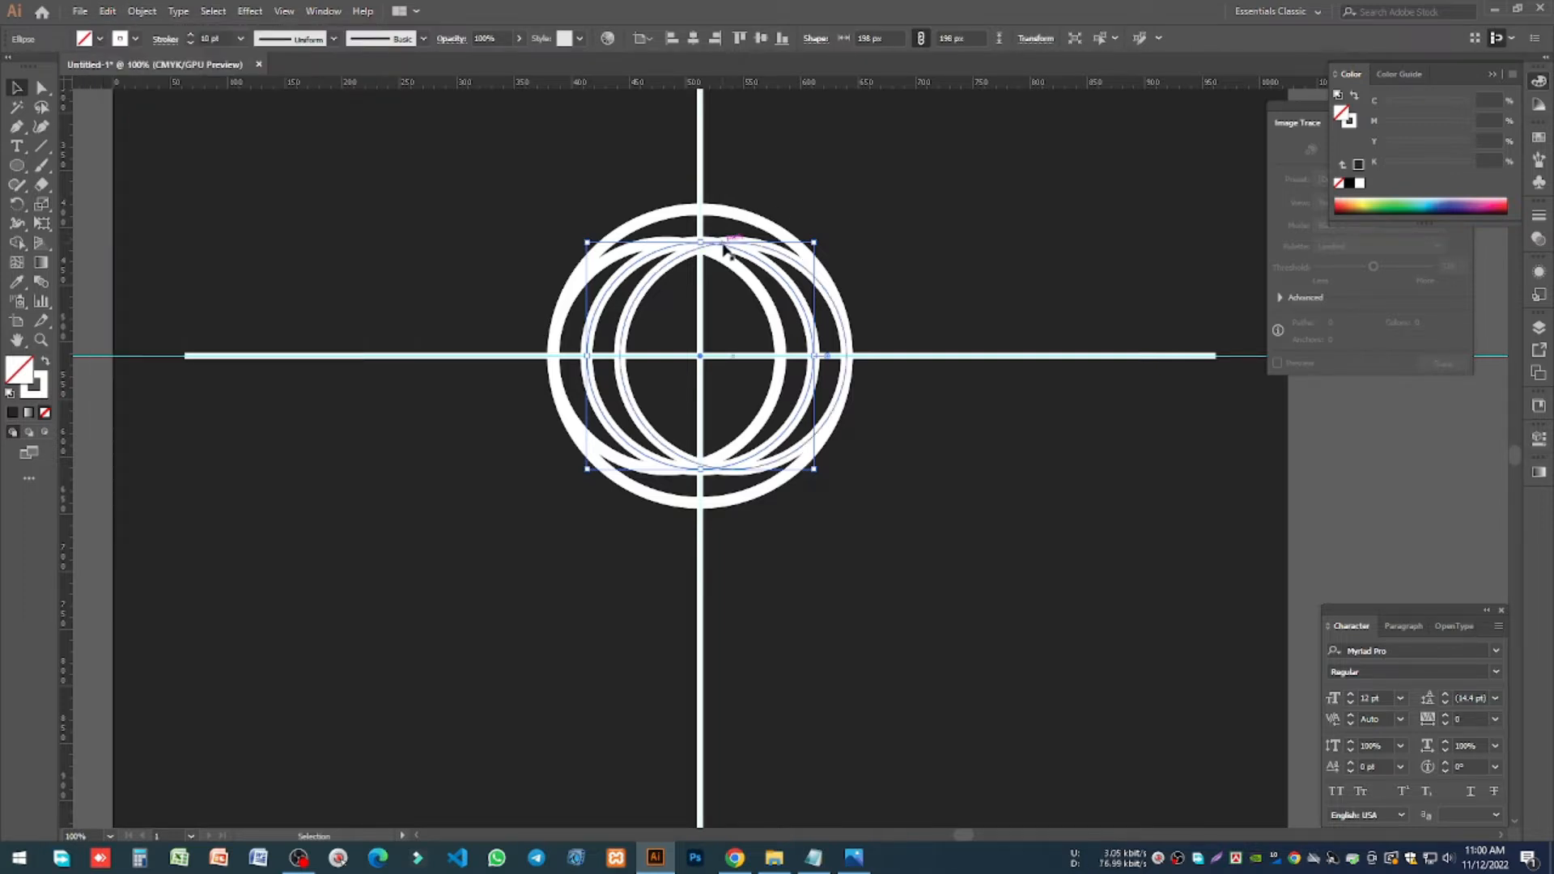
left_click_drag(721, 250, 716, 103)
Step: Nudge the upper circle copy eight increments up along the vertical guide
scroll(688, 253, "up", 2)
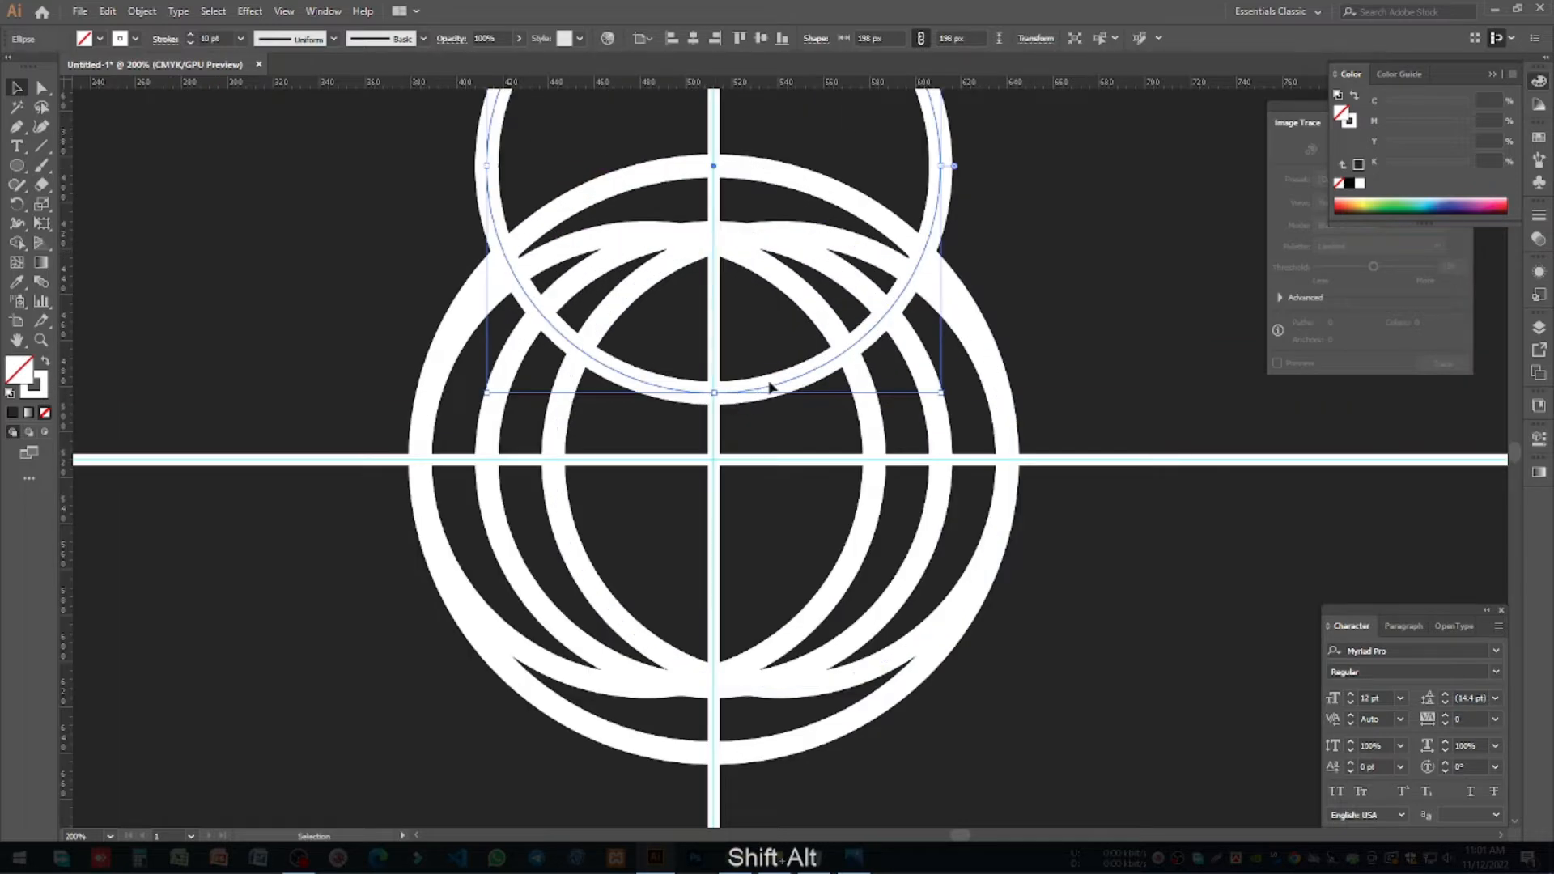
key("Up")
key("Up")
key("Up")
key("Up")
key("Up")
key("Up")
key("Up")
key("Up")
key("Up")
key("Down")
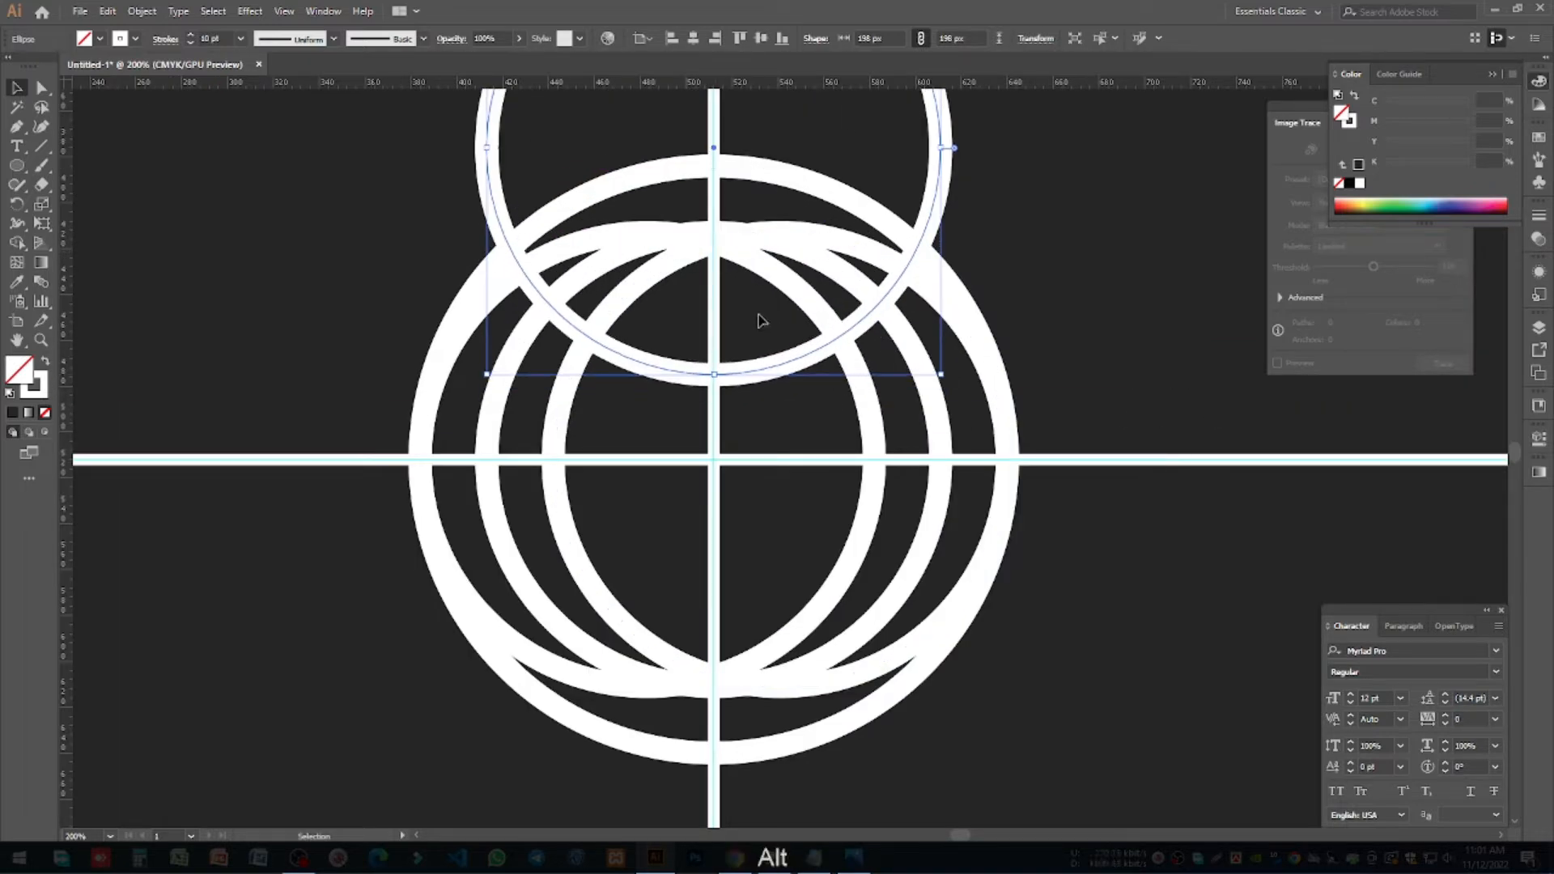
Step: Copy the upper circle down along the vertical guide and place it across the outer circle's bottom, mirroring the upper one
left_click_drag(766, 371, 736, 802)
scroll(736, 736, "down", 2)
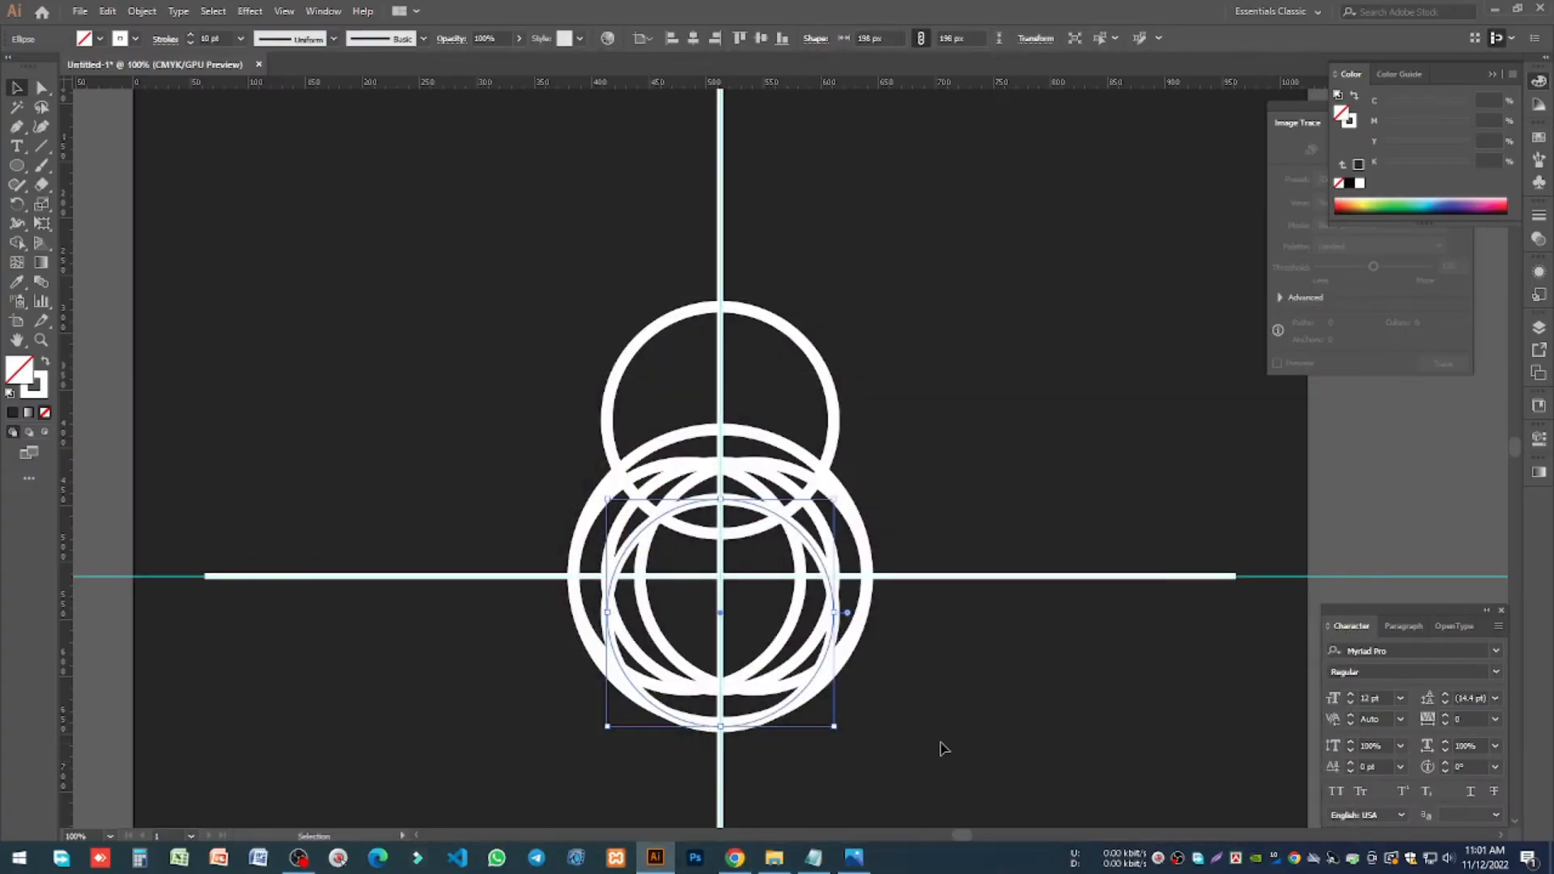
left_click(915, 757)
left_click_drag(909, 764, 915, 554)
left_click(780, 527)
left_click(762, 537)
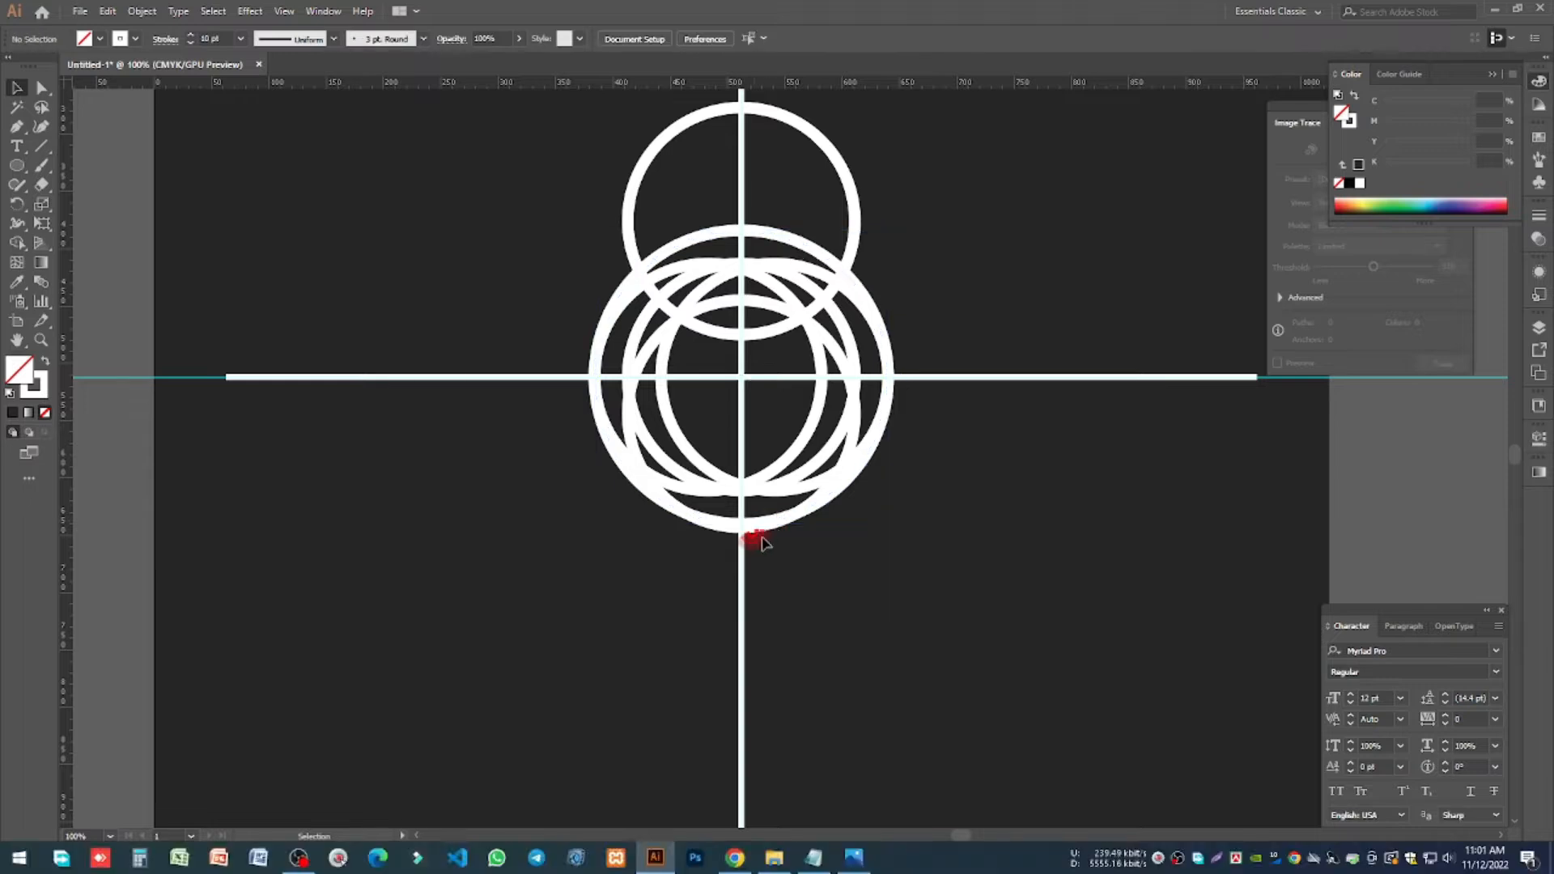
left_click(753, 531)
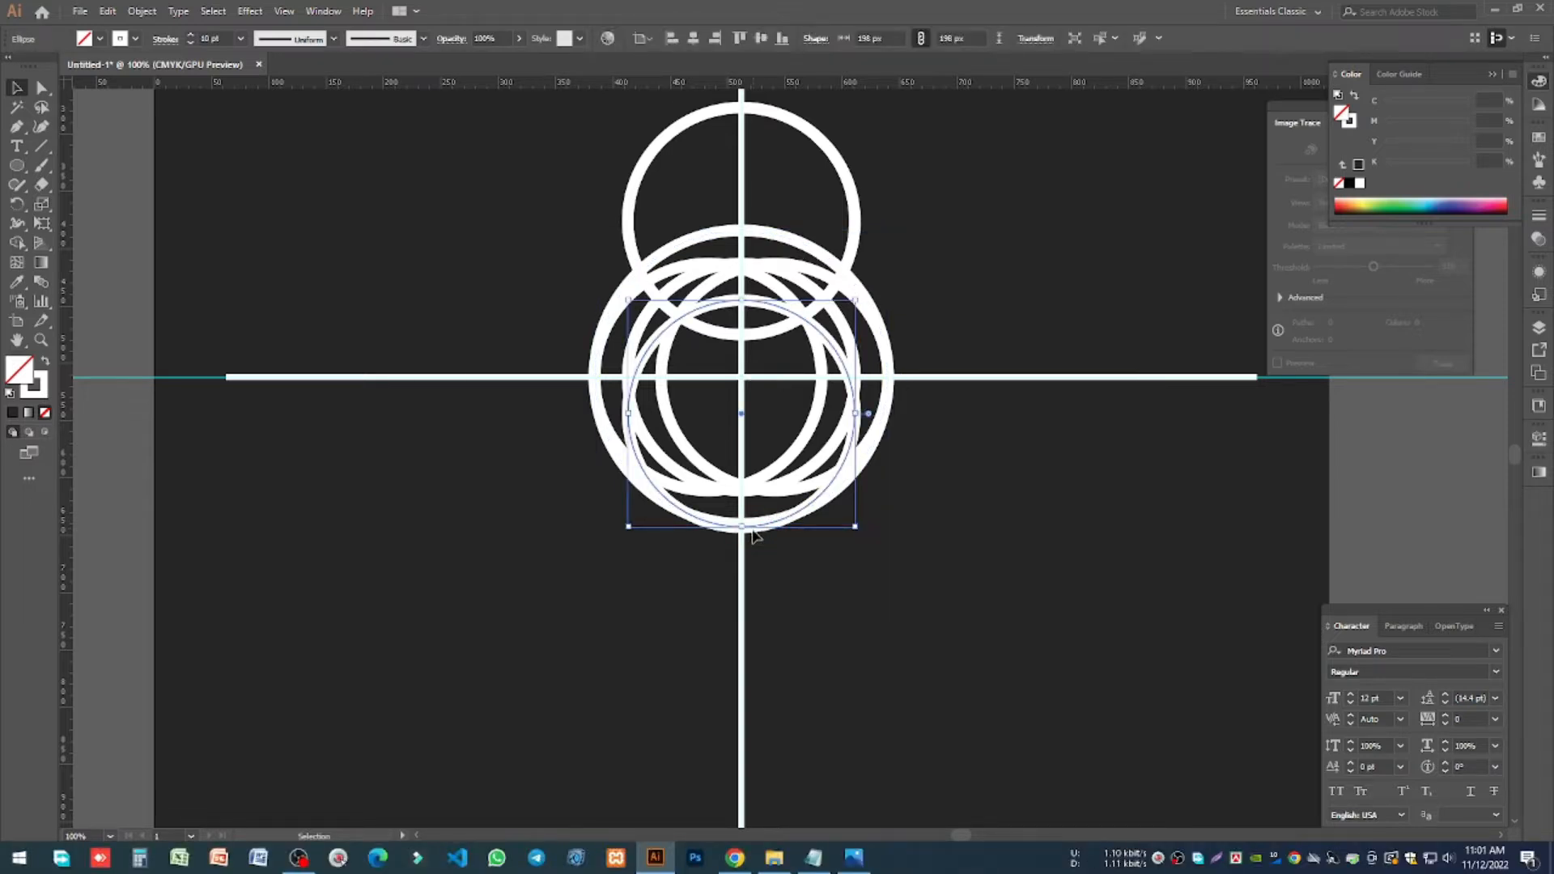
left_click_drag(753, 534, 753, 642)
left_click(965, 635)
Step: Select all six circles and expand their fill and stroke into shapes
scroll(770, 350, "up", 2)
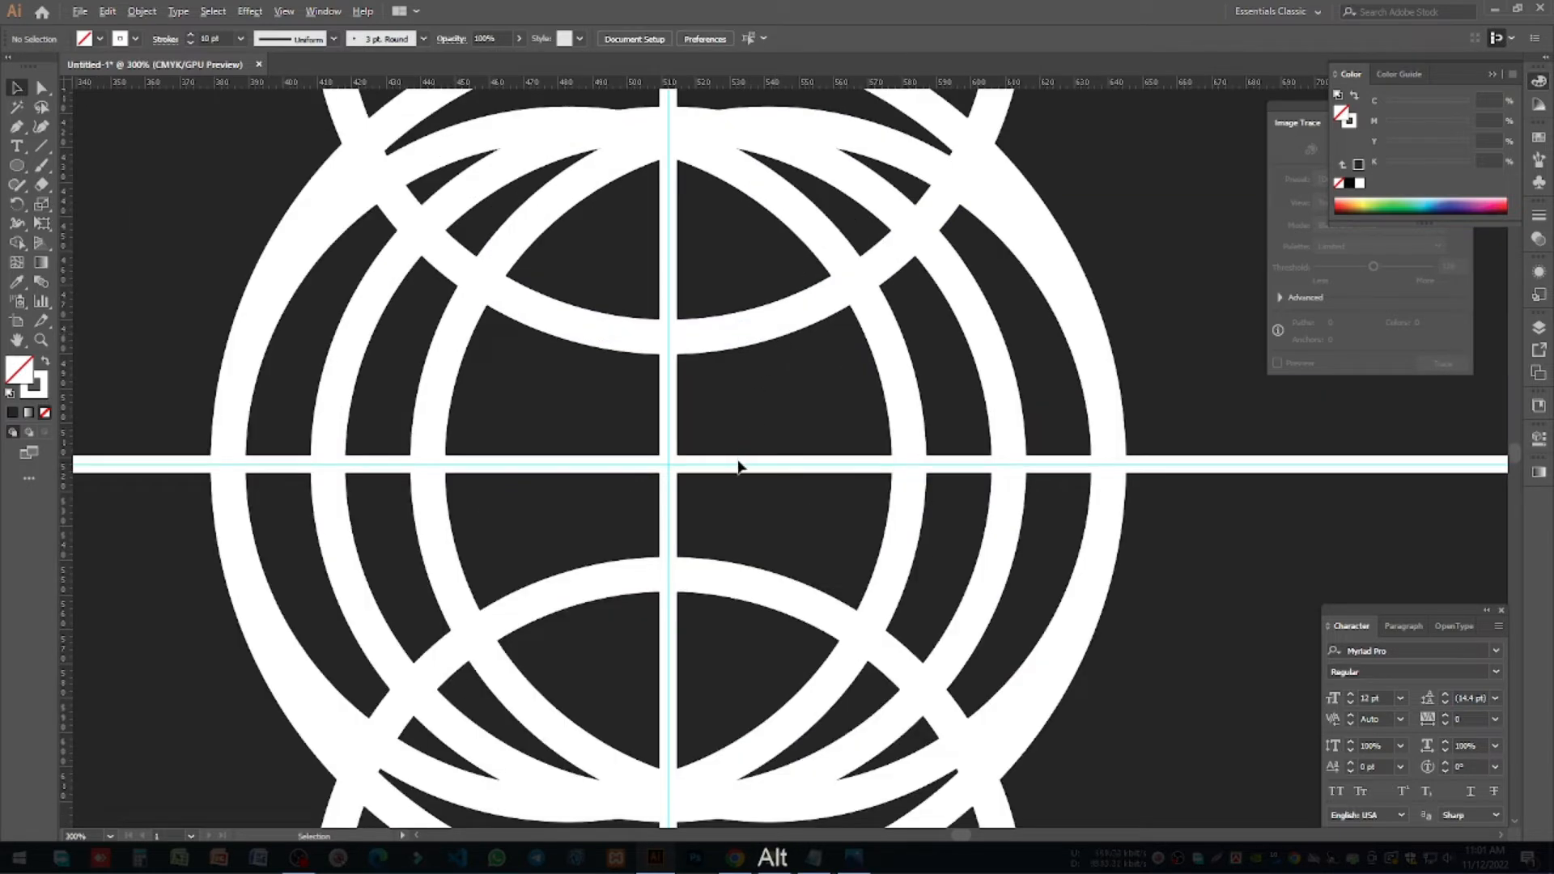
scroll(775, 495, "down", 2)
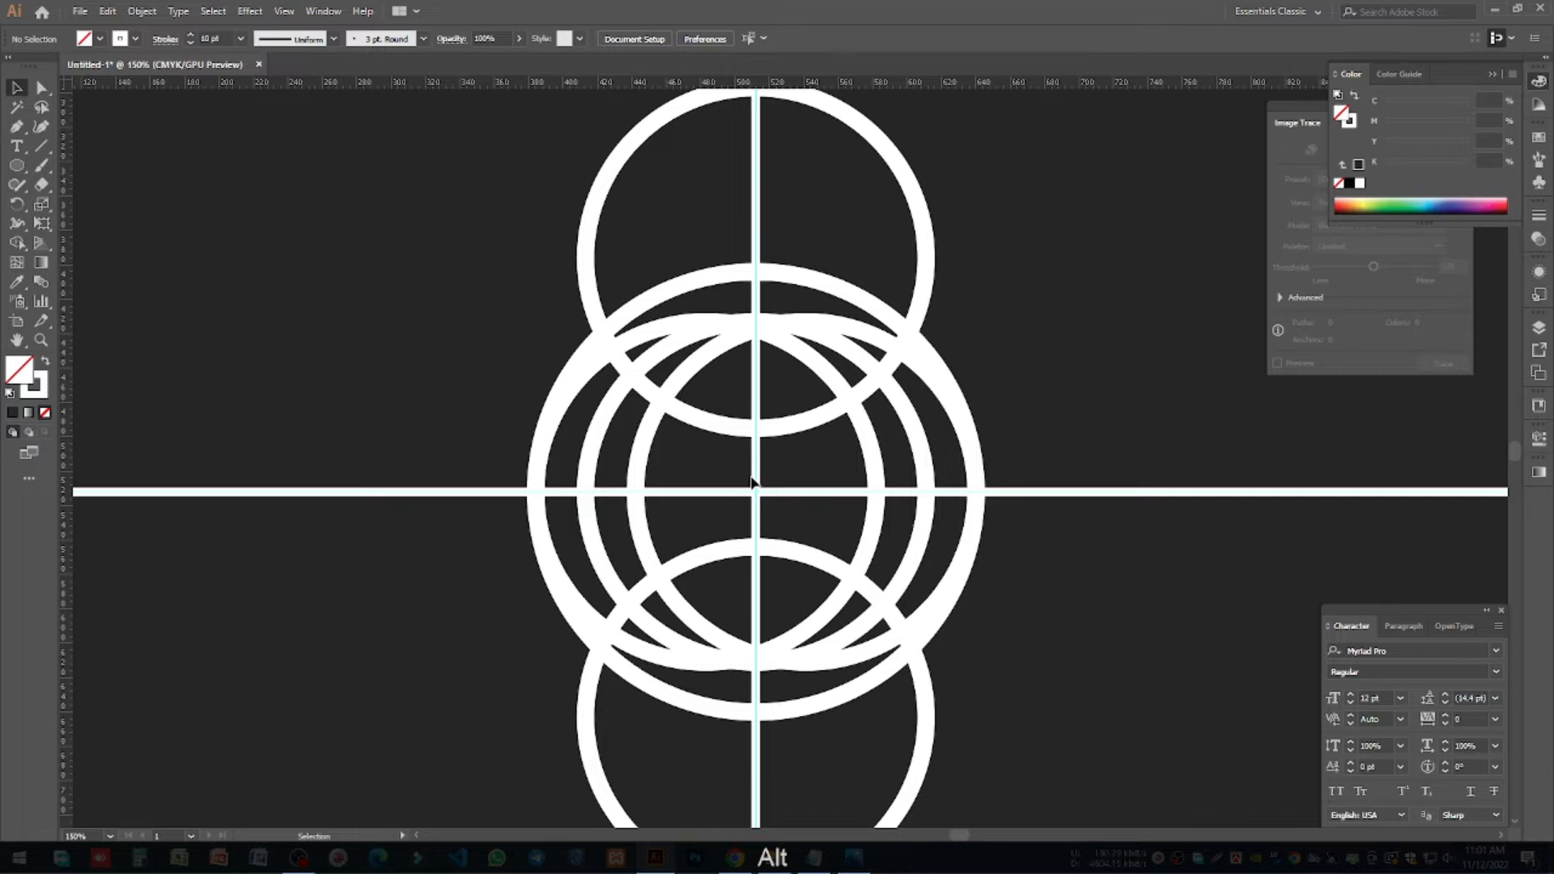
scroll(731, 522, "down", 1)
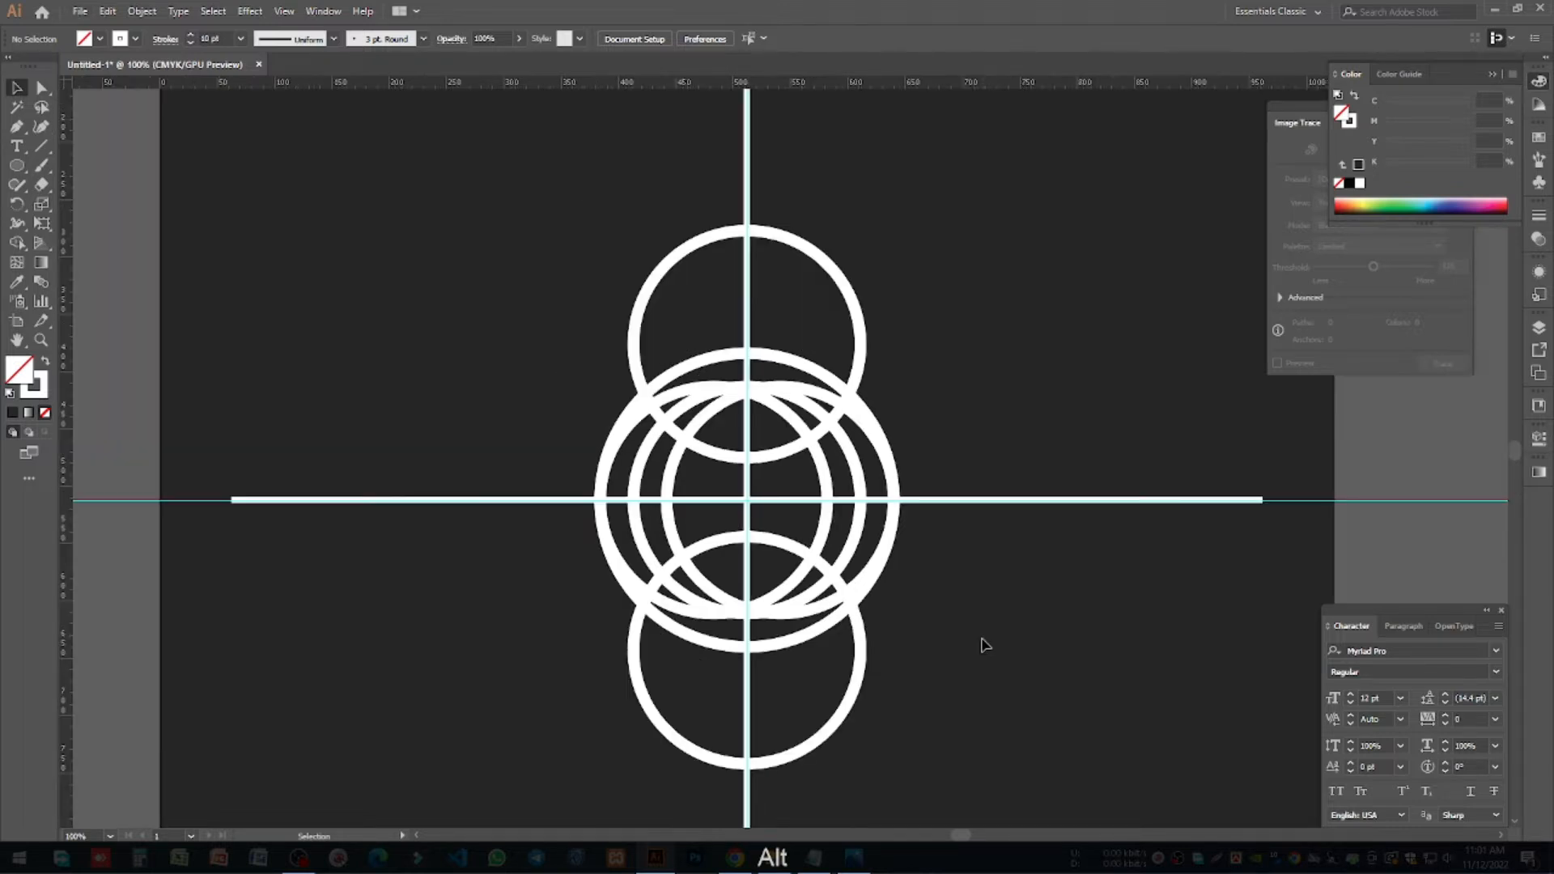
left_click_drag(760, 495, 789, 558)
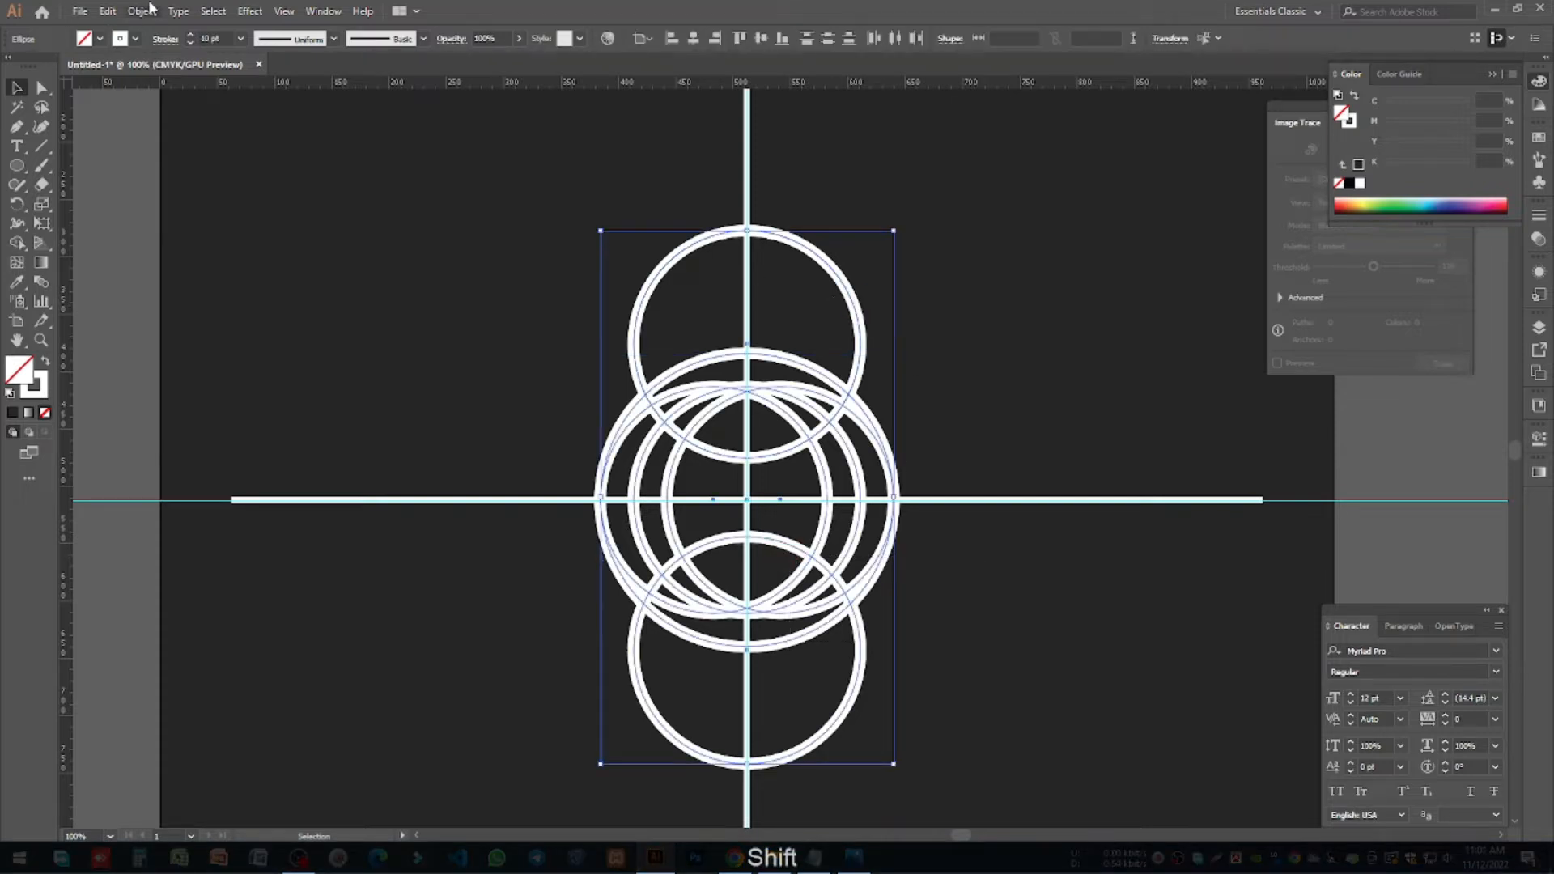
left_click(145, 10)
left_click(176, 203)
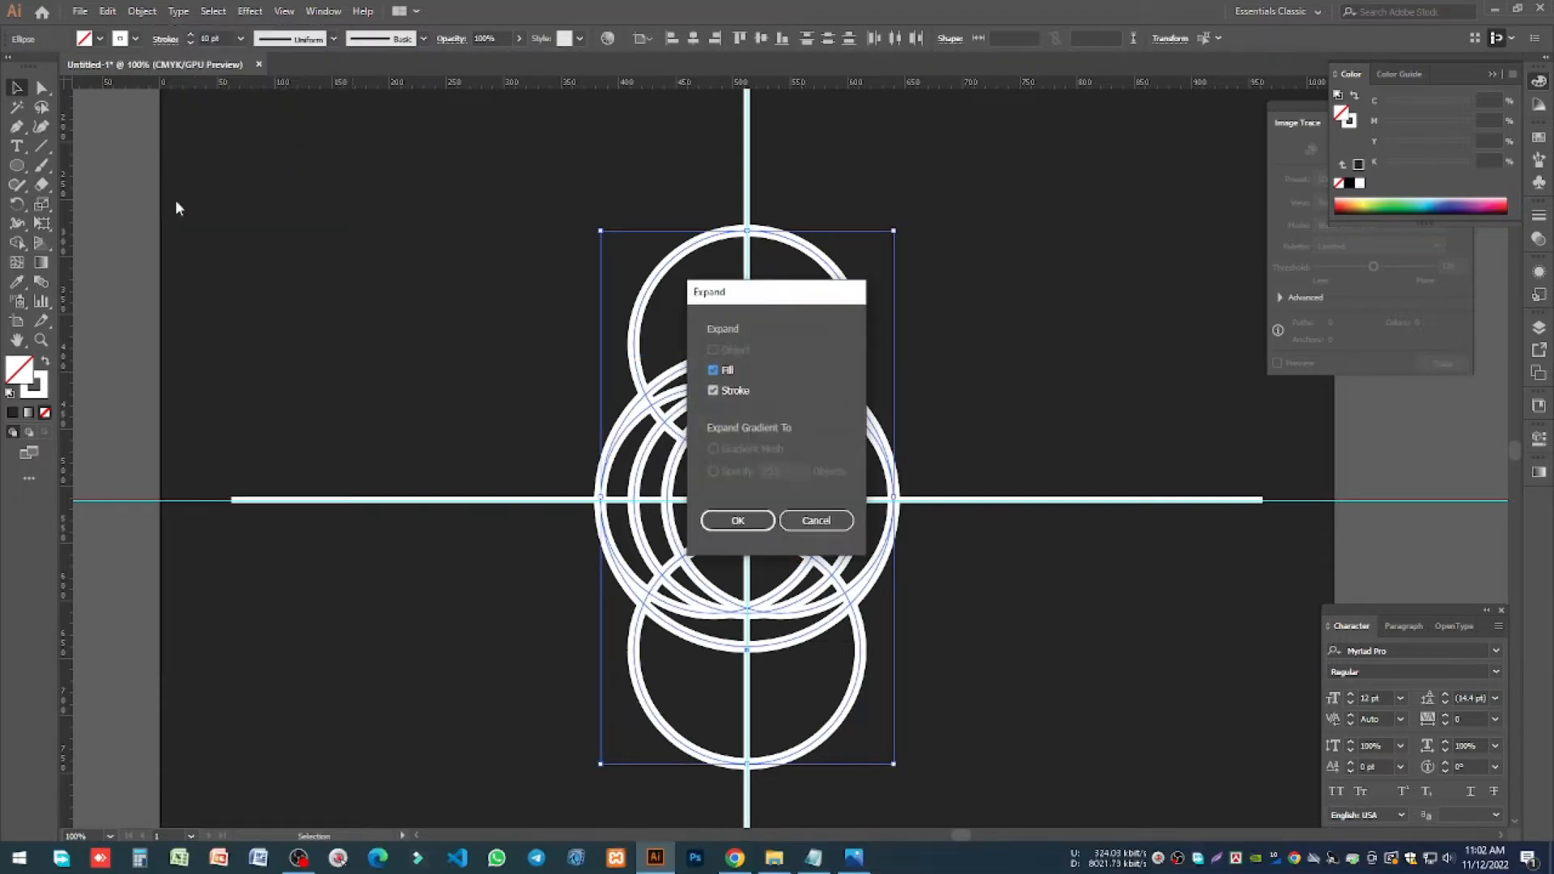
key("Return")
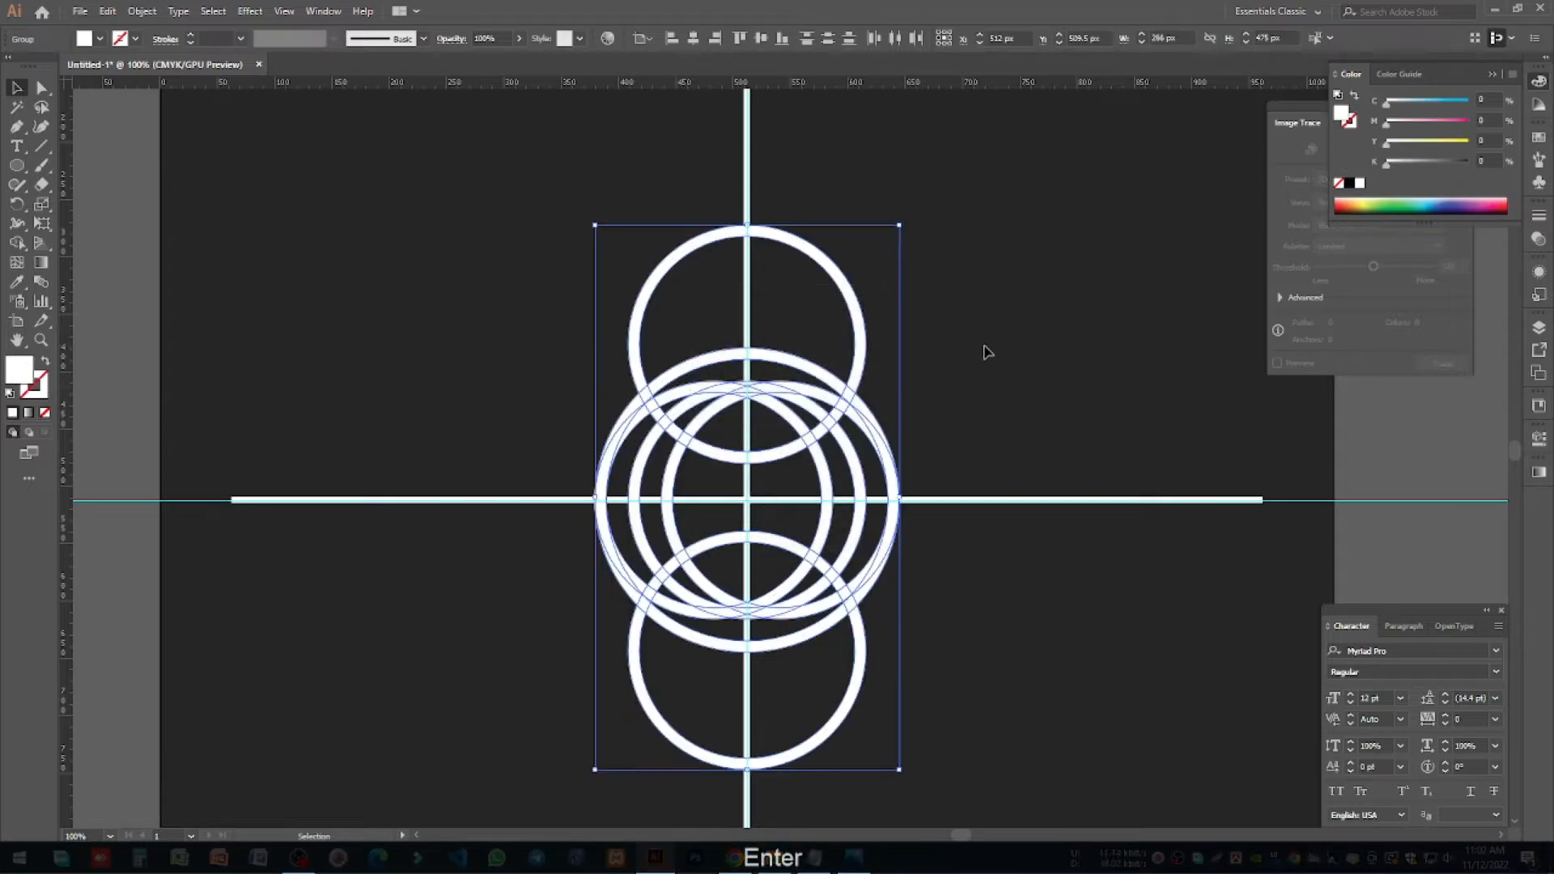
Step: Remove the right-offset circle's upper-right arc inside the outer ring with Shape Builder, and undo the attempted removal of the left-offset circle's upper arc
left_click(17, 243)
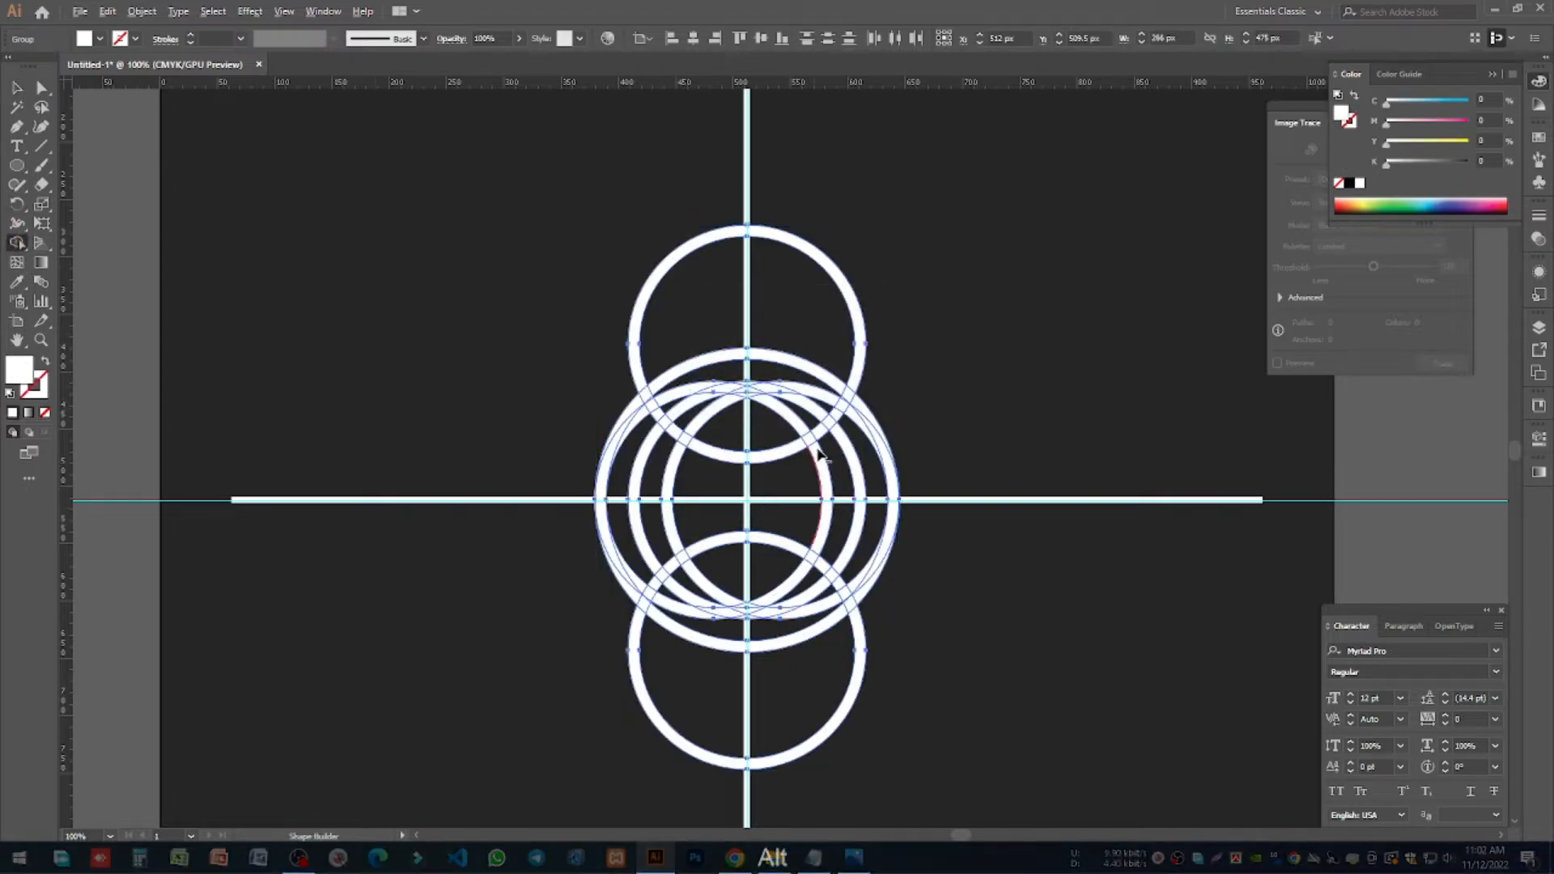
scroll(818, 438, "up", 3)
mouse_move(937, 406)
left_mouse_down()
mouse_move(898, 345)
mouse_move(874, 340)
mouse_move(883, 368)
left_mouse_up()
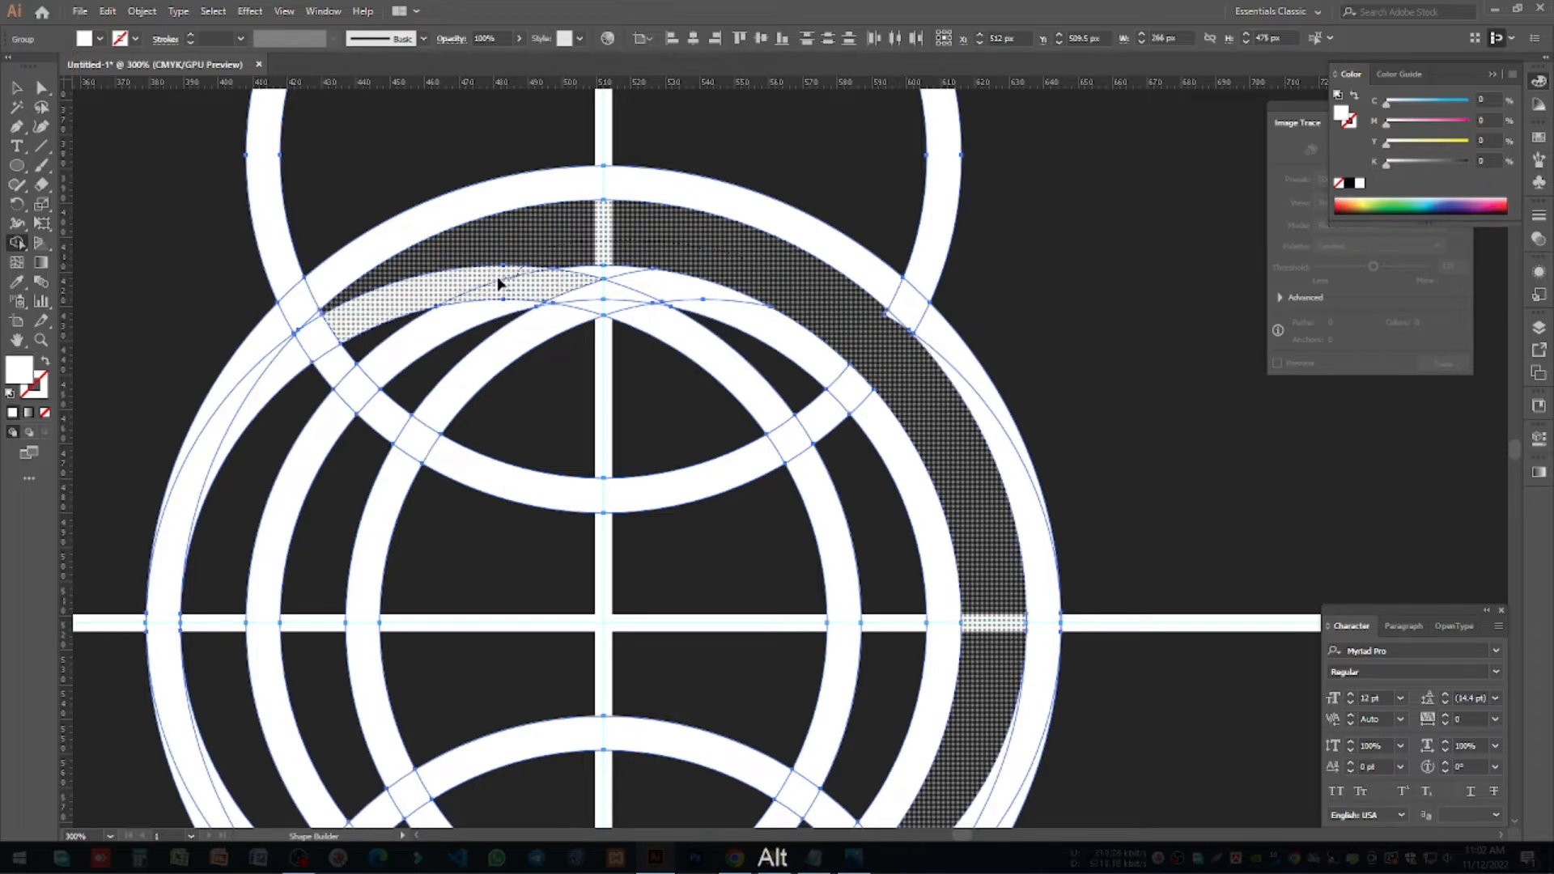
left_click(444, 306, "alt")
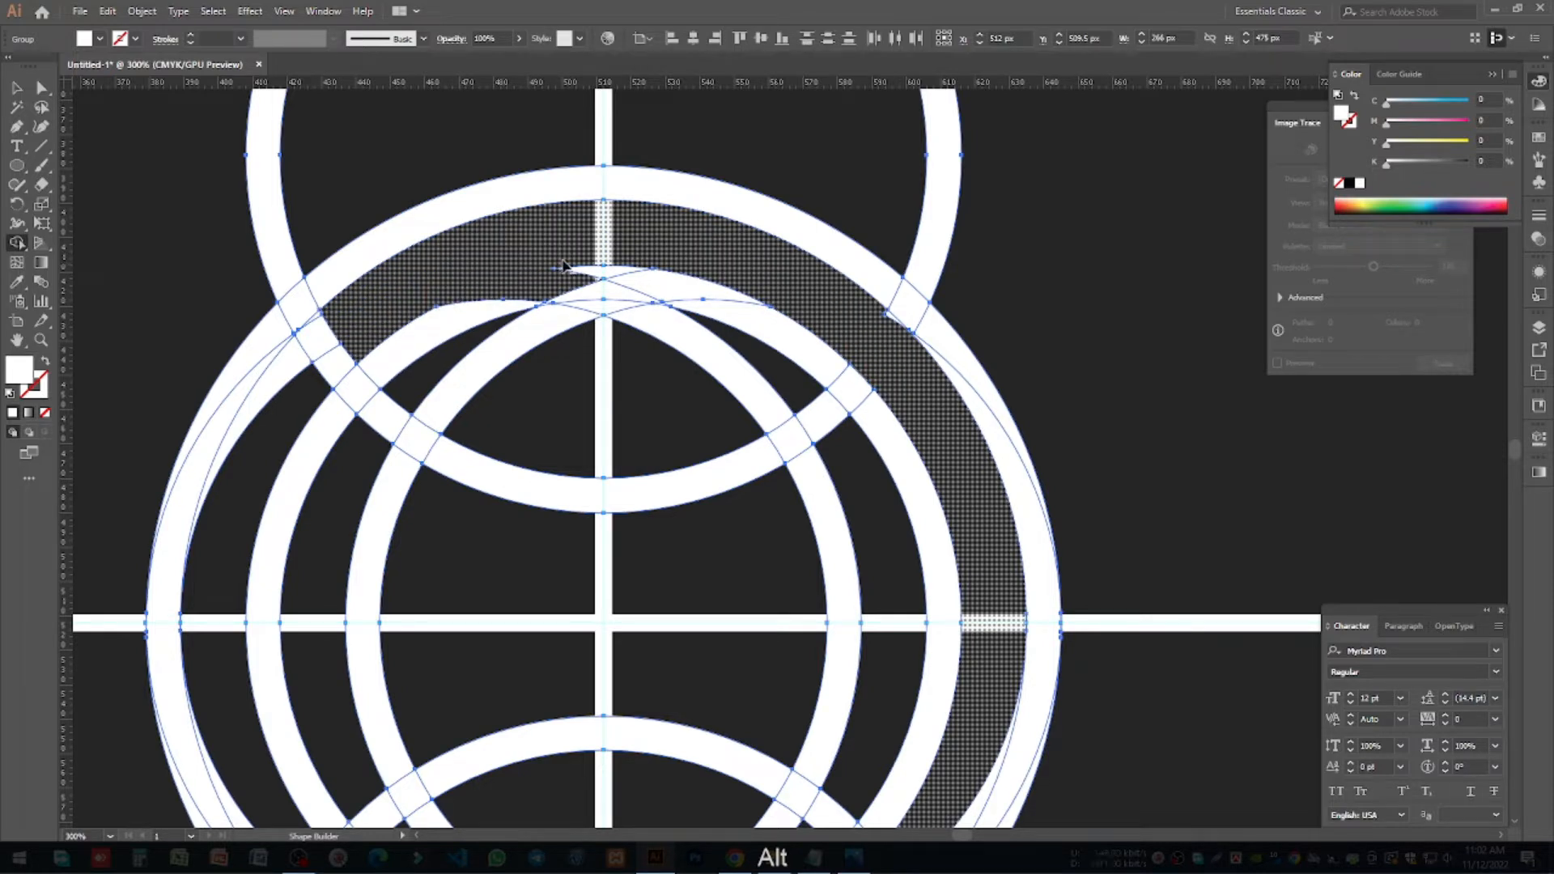
key("ctrl+alt+z")
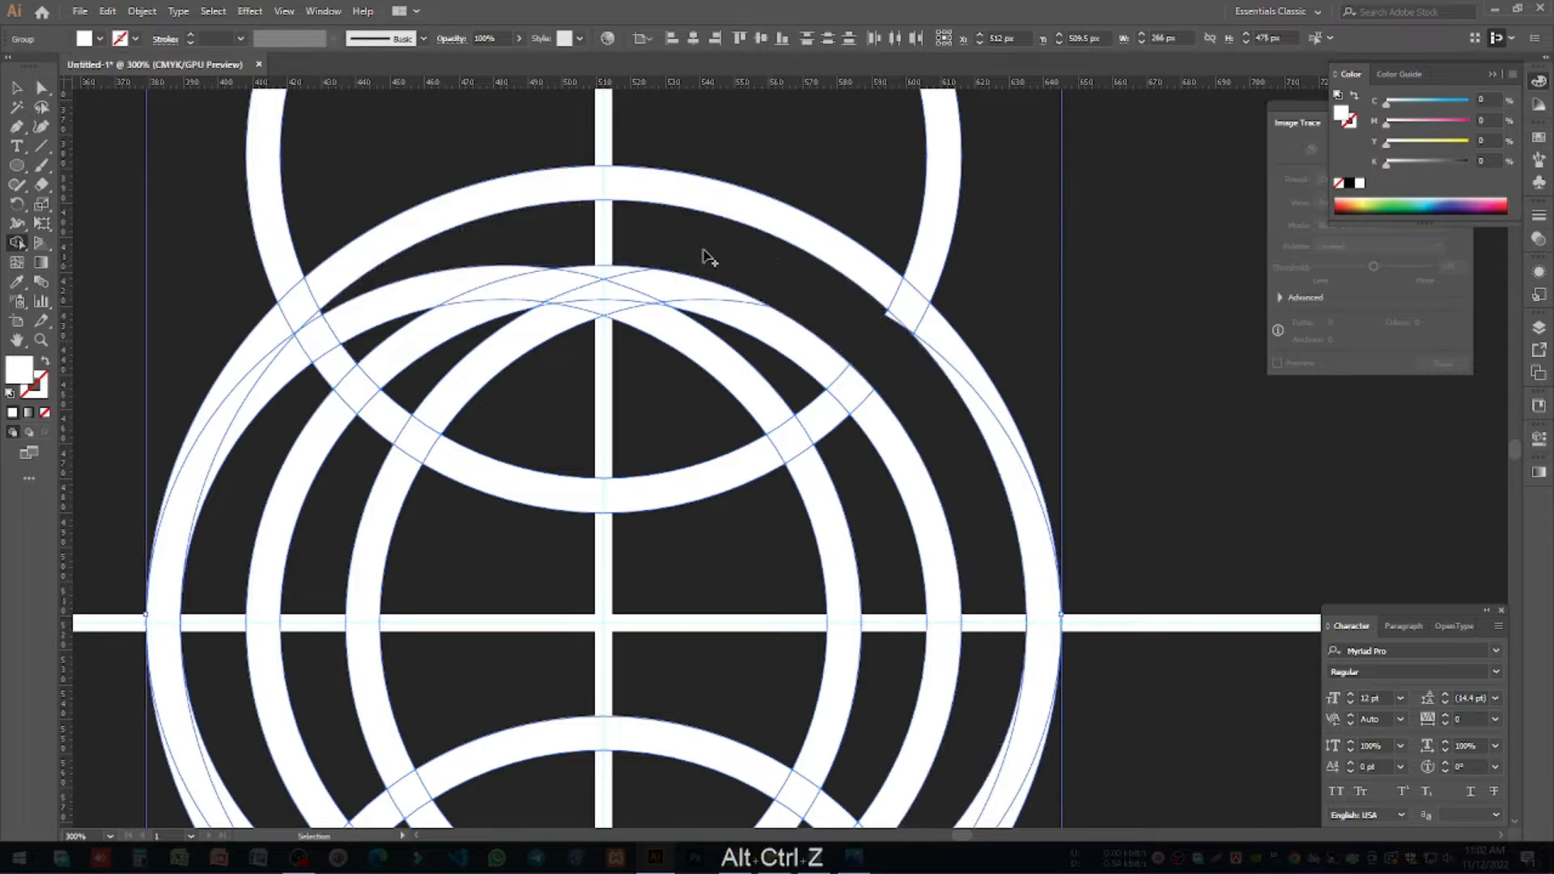
Step: Remove the upper and lower circles' arc segments lying between the outer ring and the middle circle with Shape Builder
left_click(421, 287, "alt")
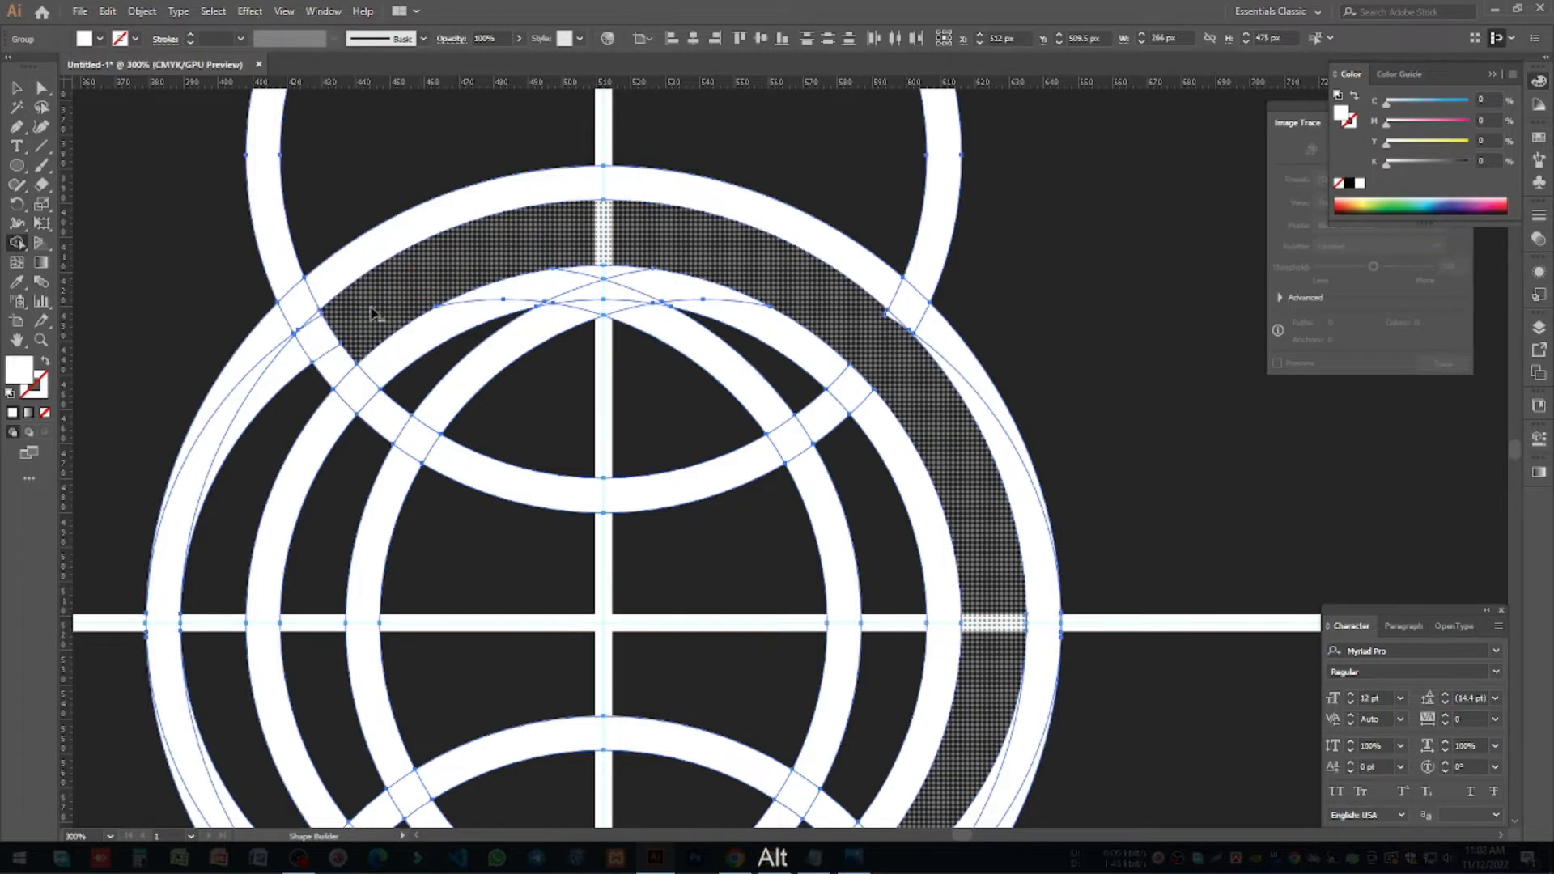
left_click(312, 357, "alt")
scroll(457, 275, "down", 2)
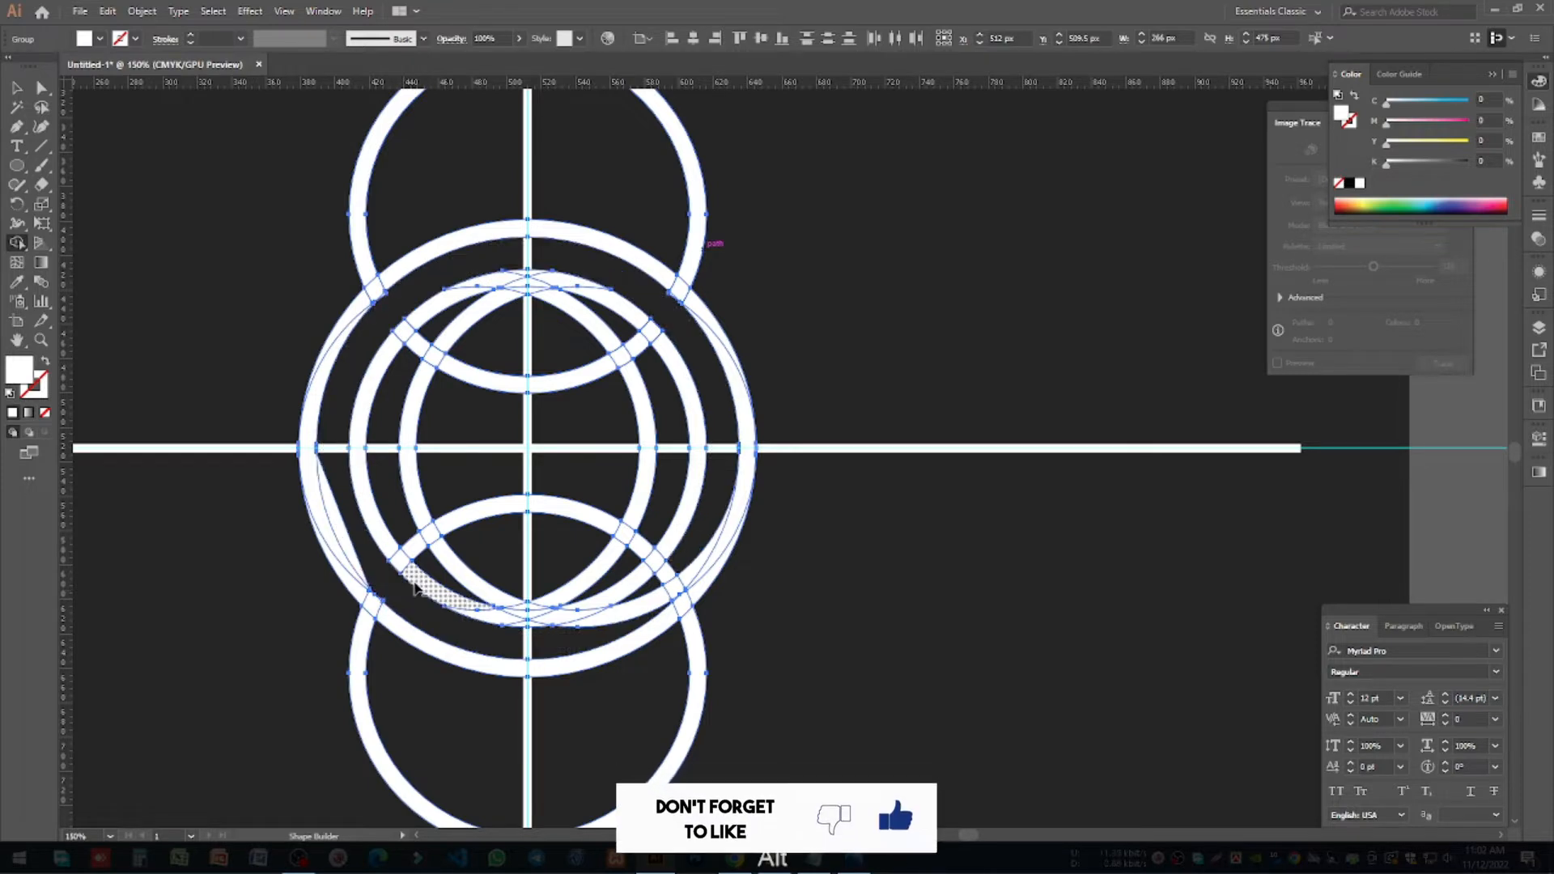
mouse_move(344, 540)
left_mouse_down()
mouse_move(460, 639)
mouse_move(528, 648)
mouse_move(663, 602)
mouse_move(680, 588)
mouse_move(667, 570)
mouse_move(698, 553)
left_mouse_up()
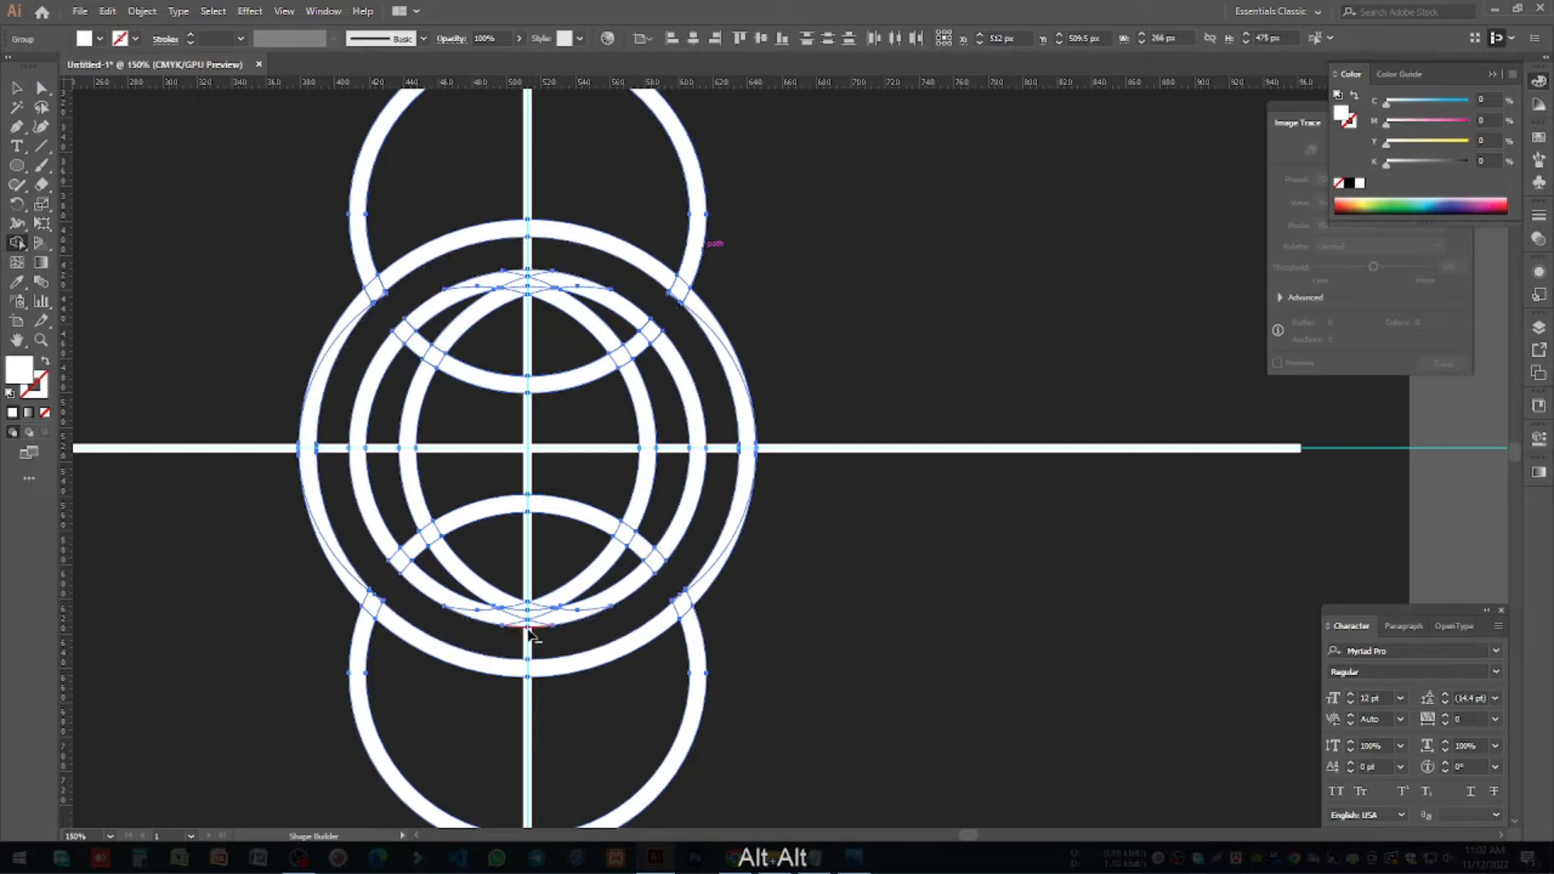
Step: Remove the parts of the lower and upper circles outside the outer ring, and deselect the artwork
left_click_drag(742, 688, 615, 735)
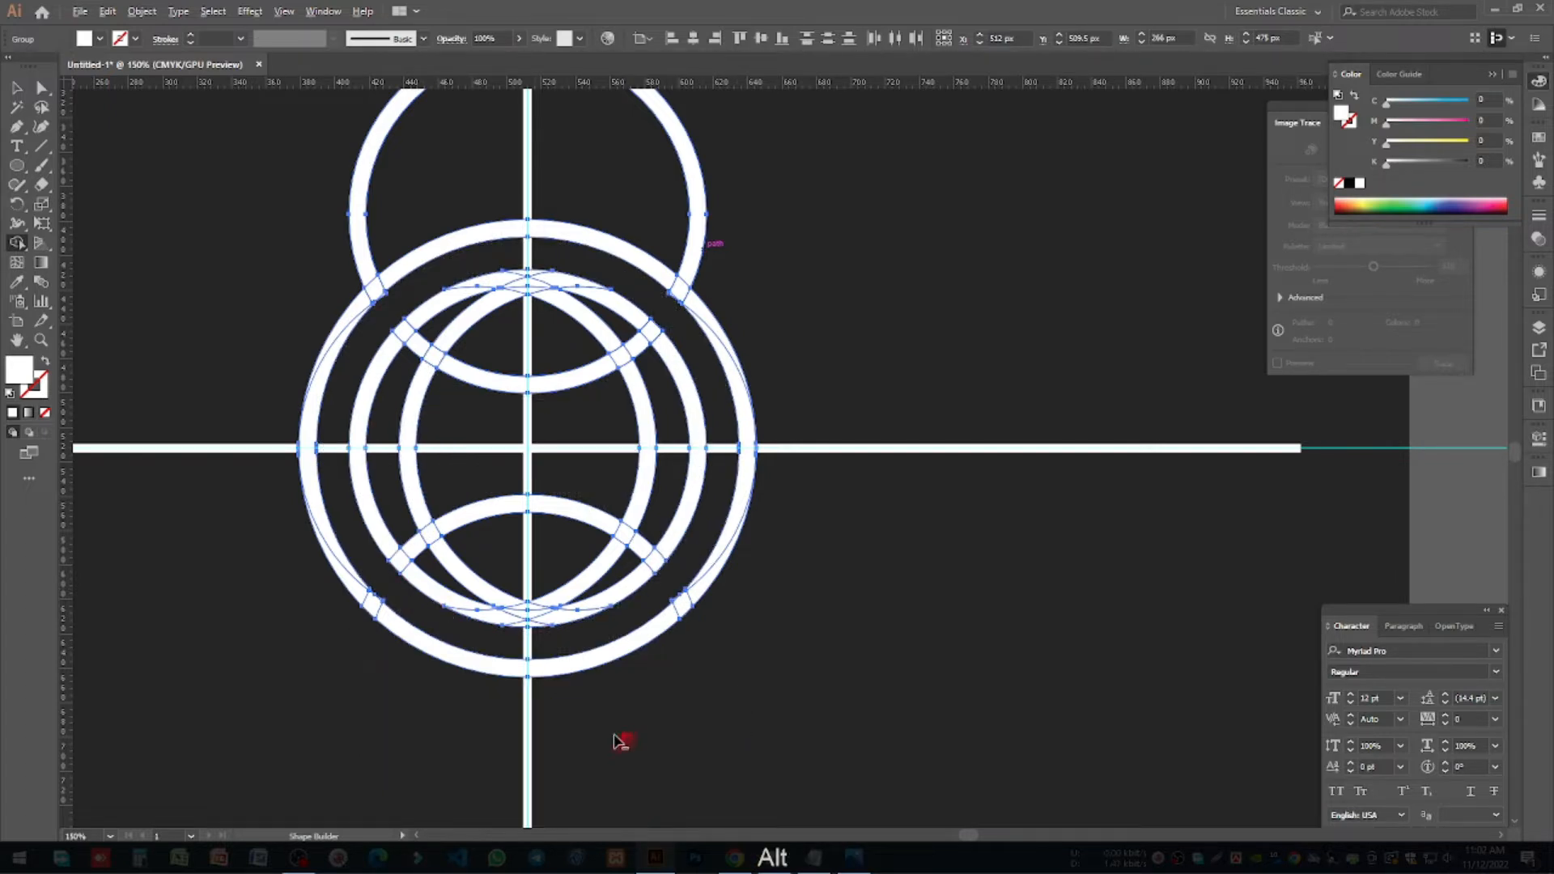
left_click_drag(319, 156, 483, 158)
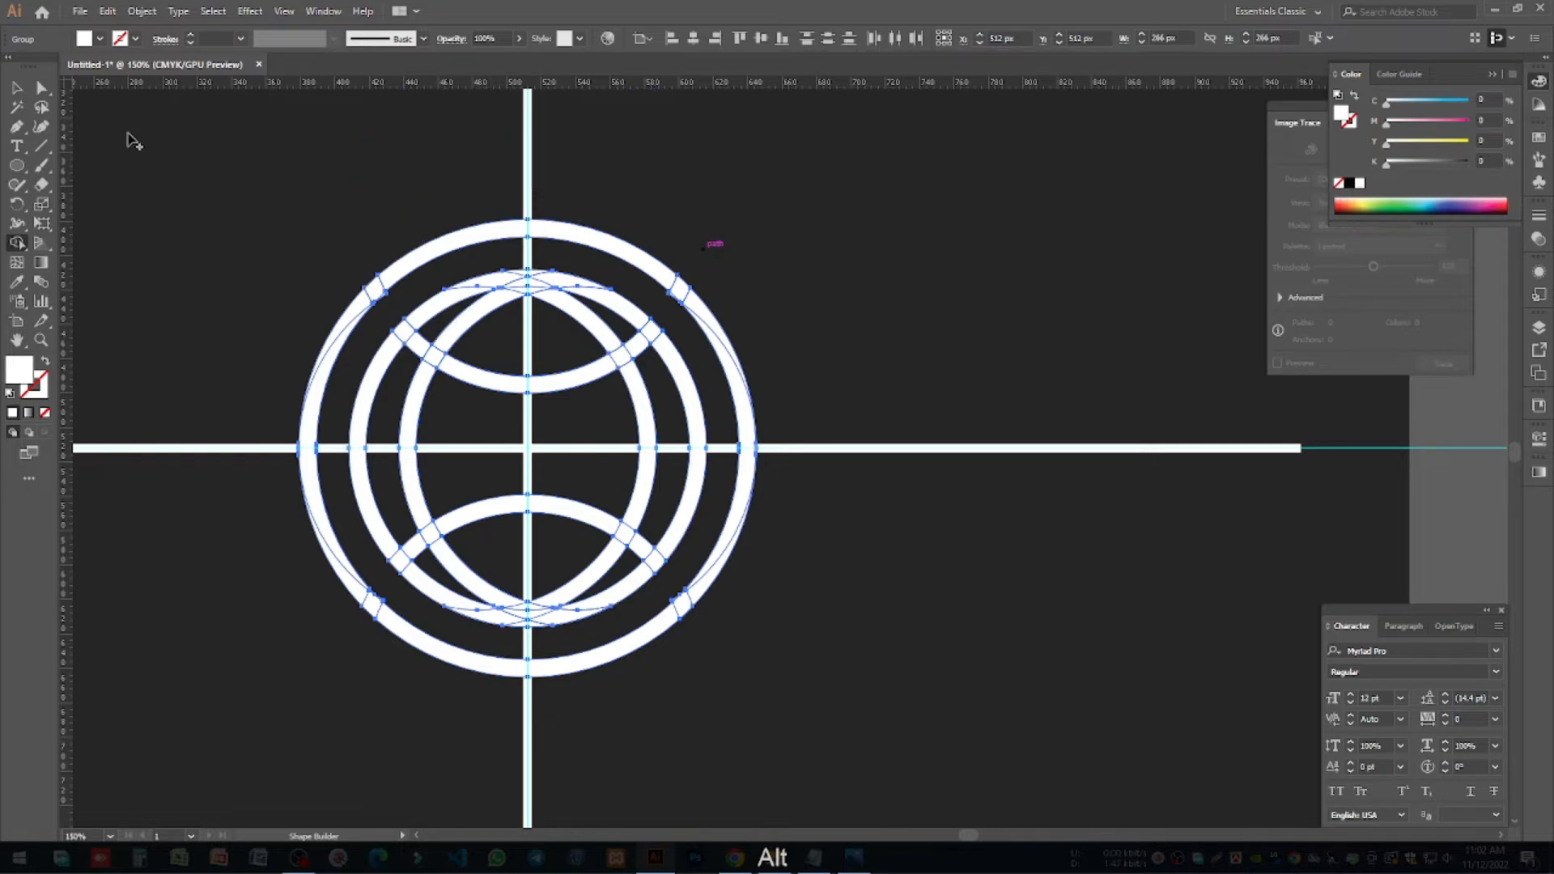
left_click(17, 87)
left_click(279, 180)
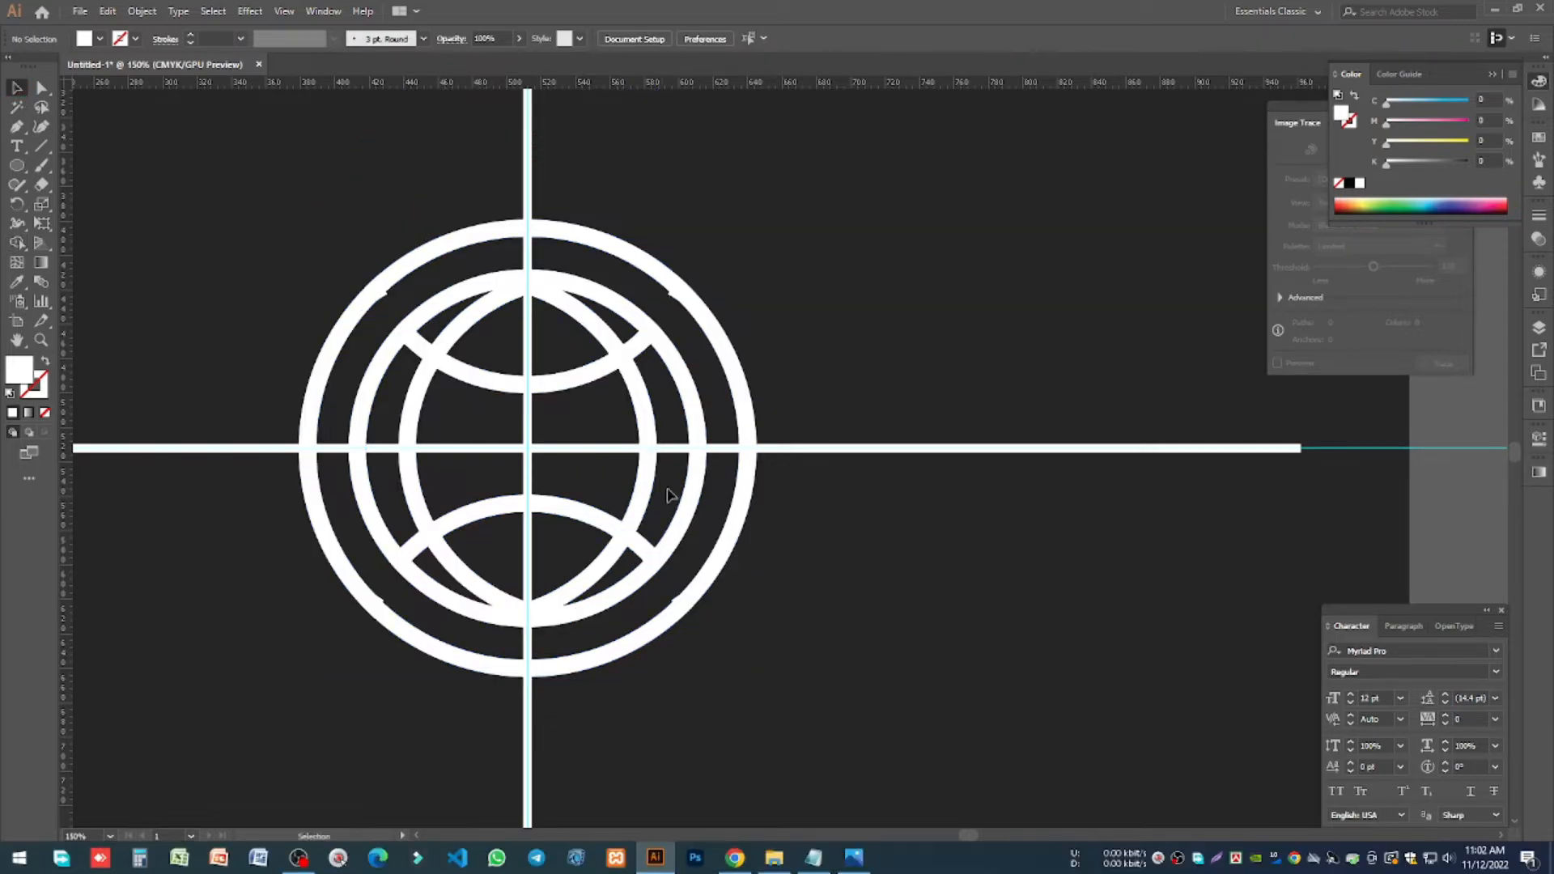
Step: Remove the leftover slivers on the outer ring's upper-left and upper-right inner edge with Shape Builder
scroll(627, 254, "up", 3)
left_click_drag(851, 305, 720, 418)
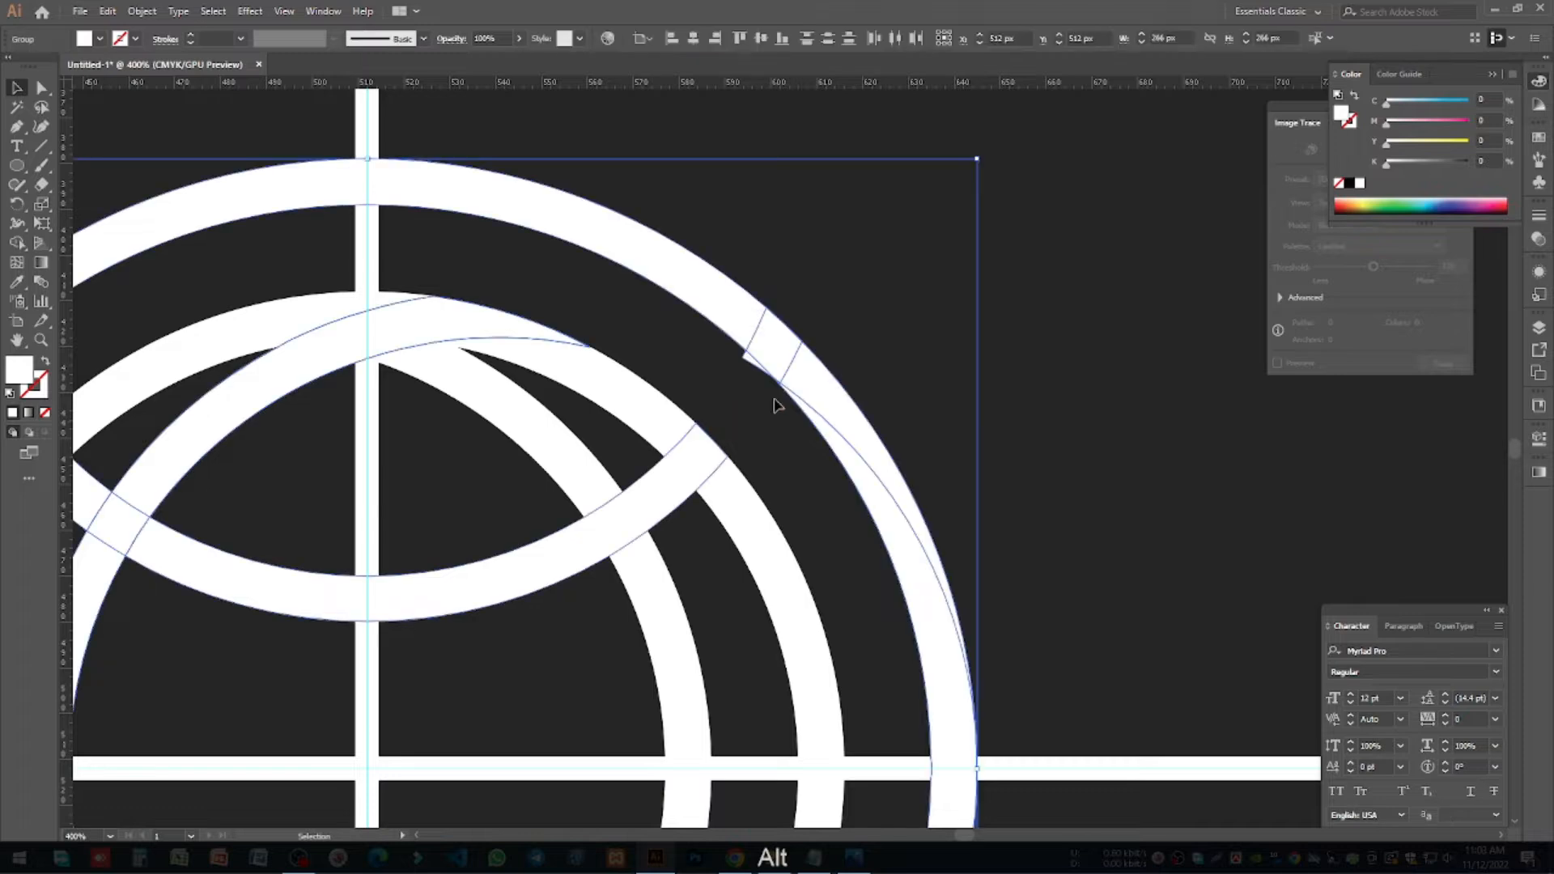
scroll(750, 332, "down", 2, "alt")
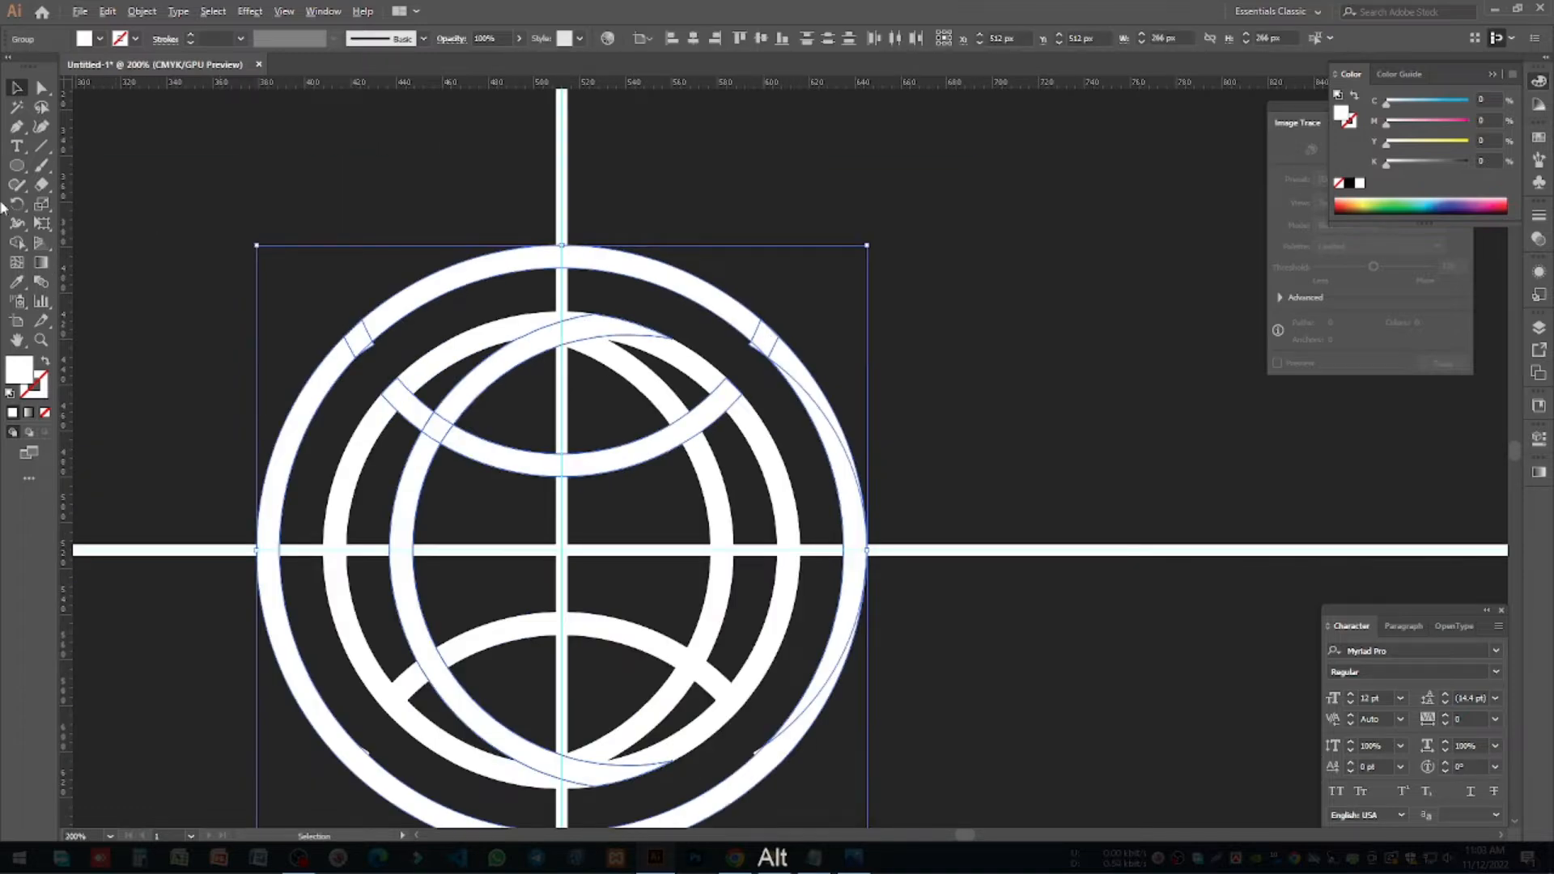
left_click(17, 242)
scroll(356, 336, "up", 5, "alt")
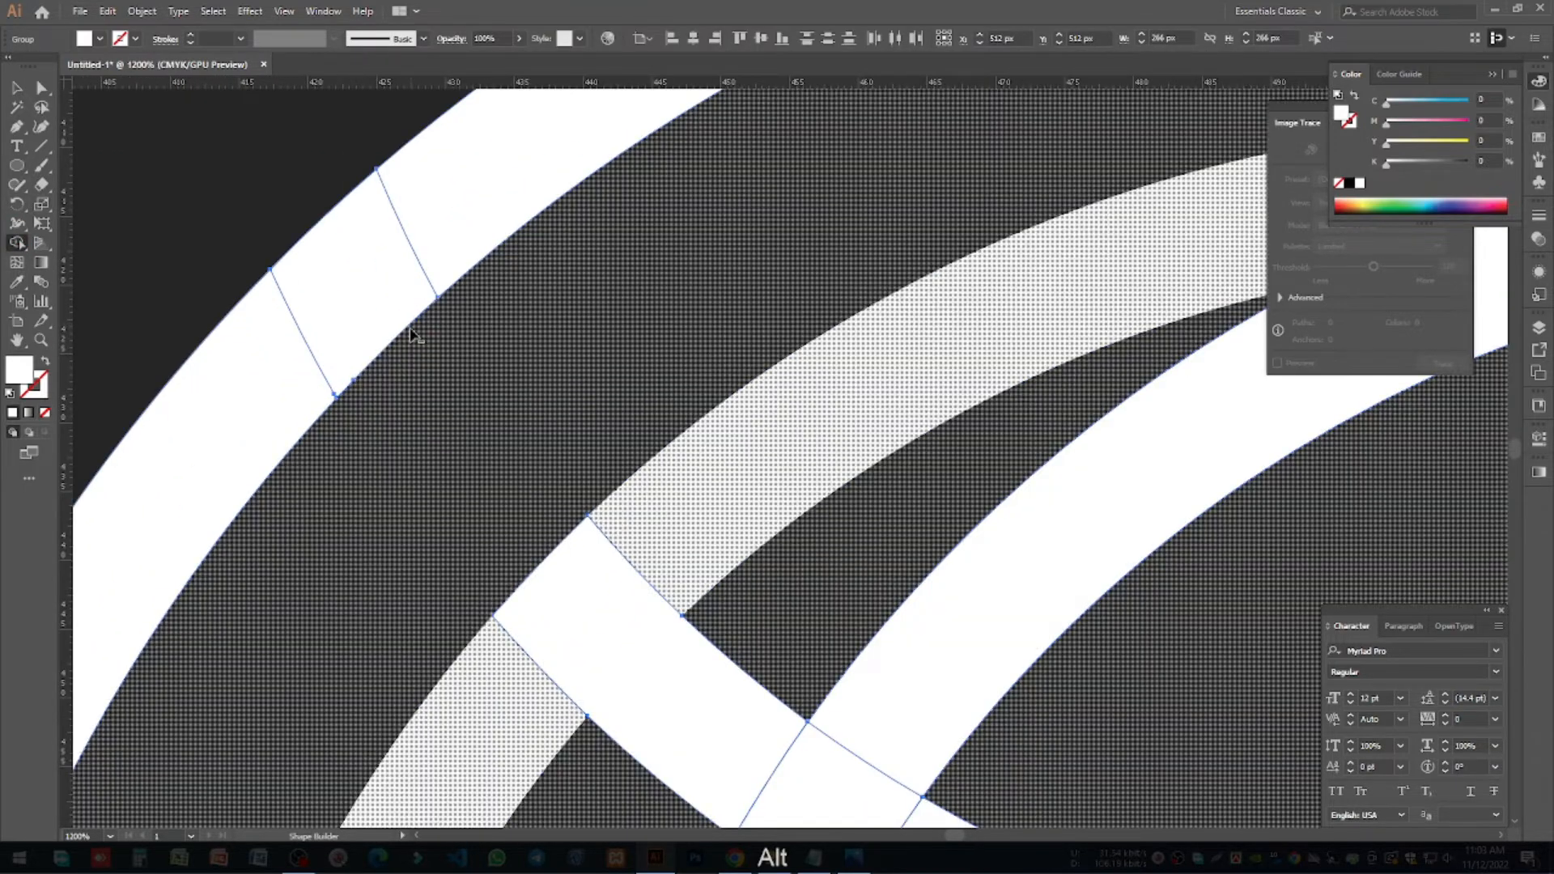
scroll(413, 334, "down", 6, "alt")
scroll(723, 301, "up", 4, "alt")
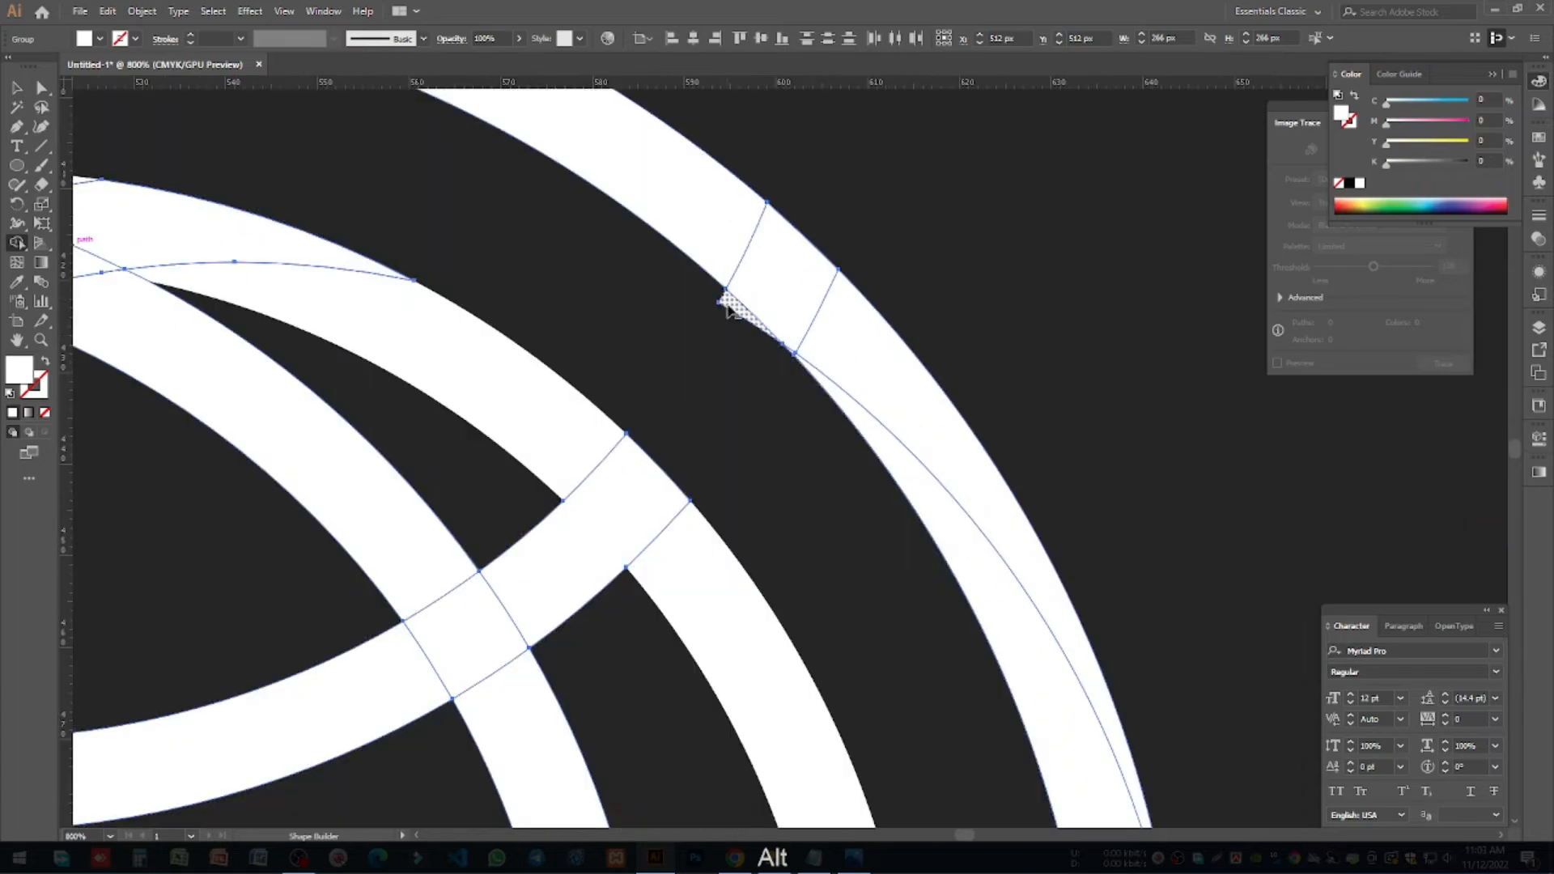
scroll(726, 306, "down", 6, "alt")
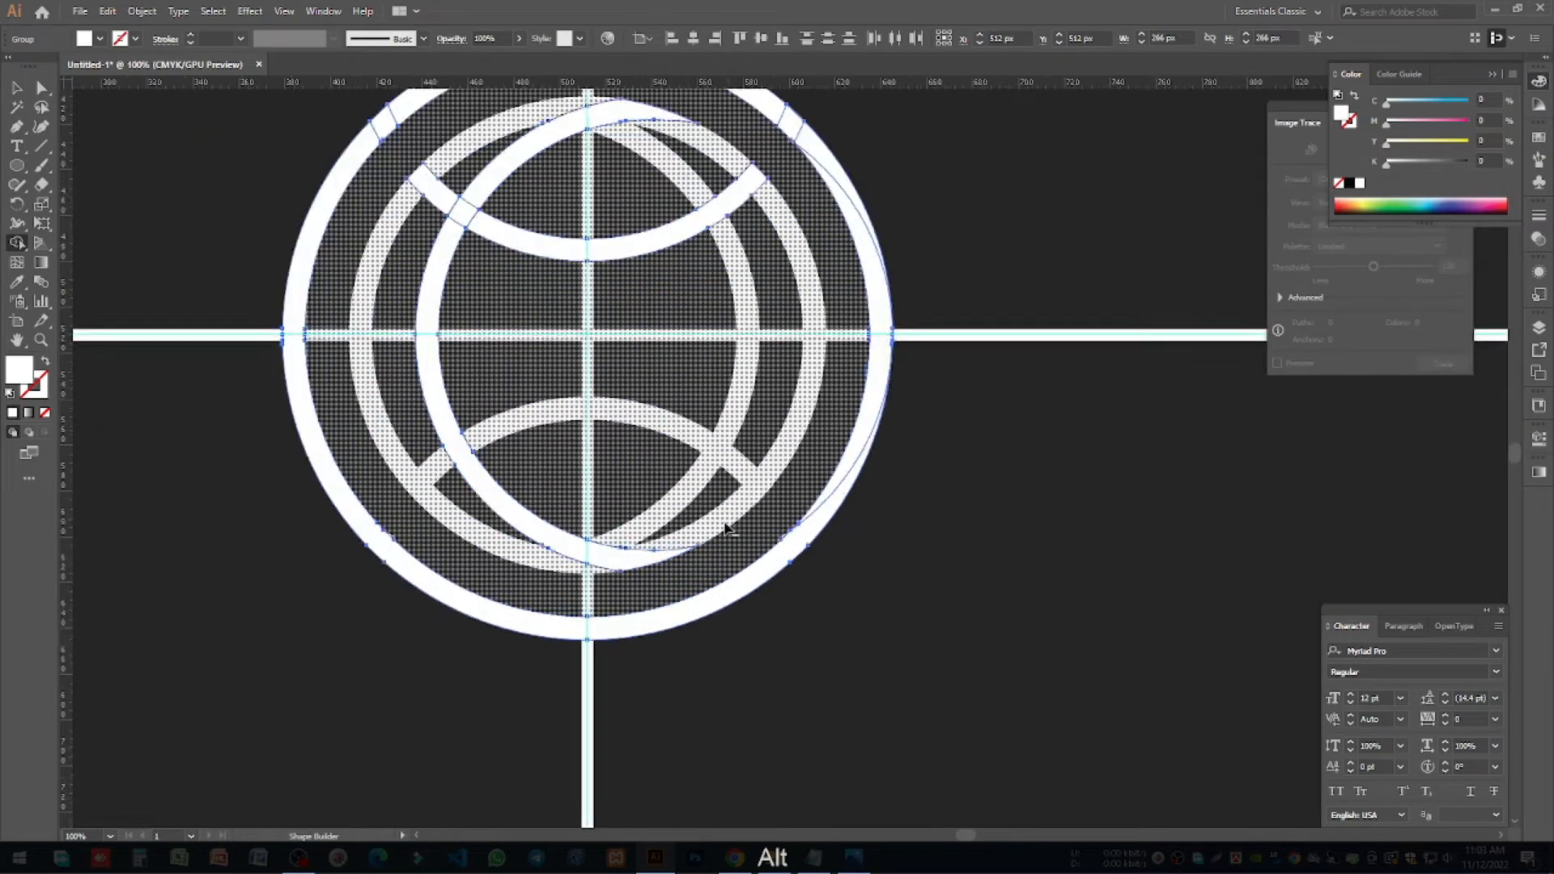
Step: Remove the leftover slivers on the outer ring's lower-right and lower-left inner edge, and deselect the artwork
scroll(727, 527, "up", 5, "alt")
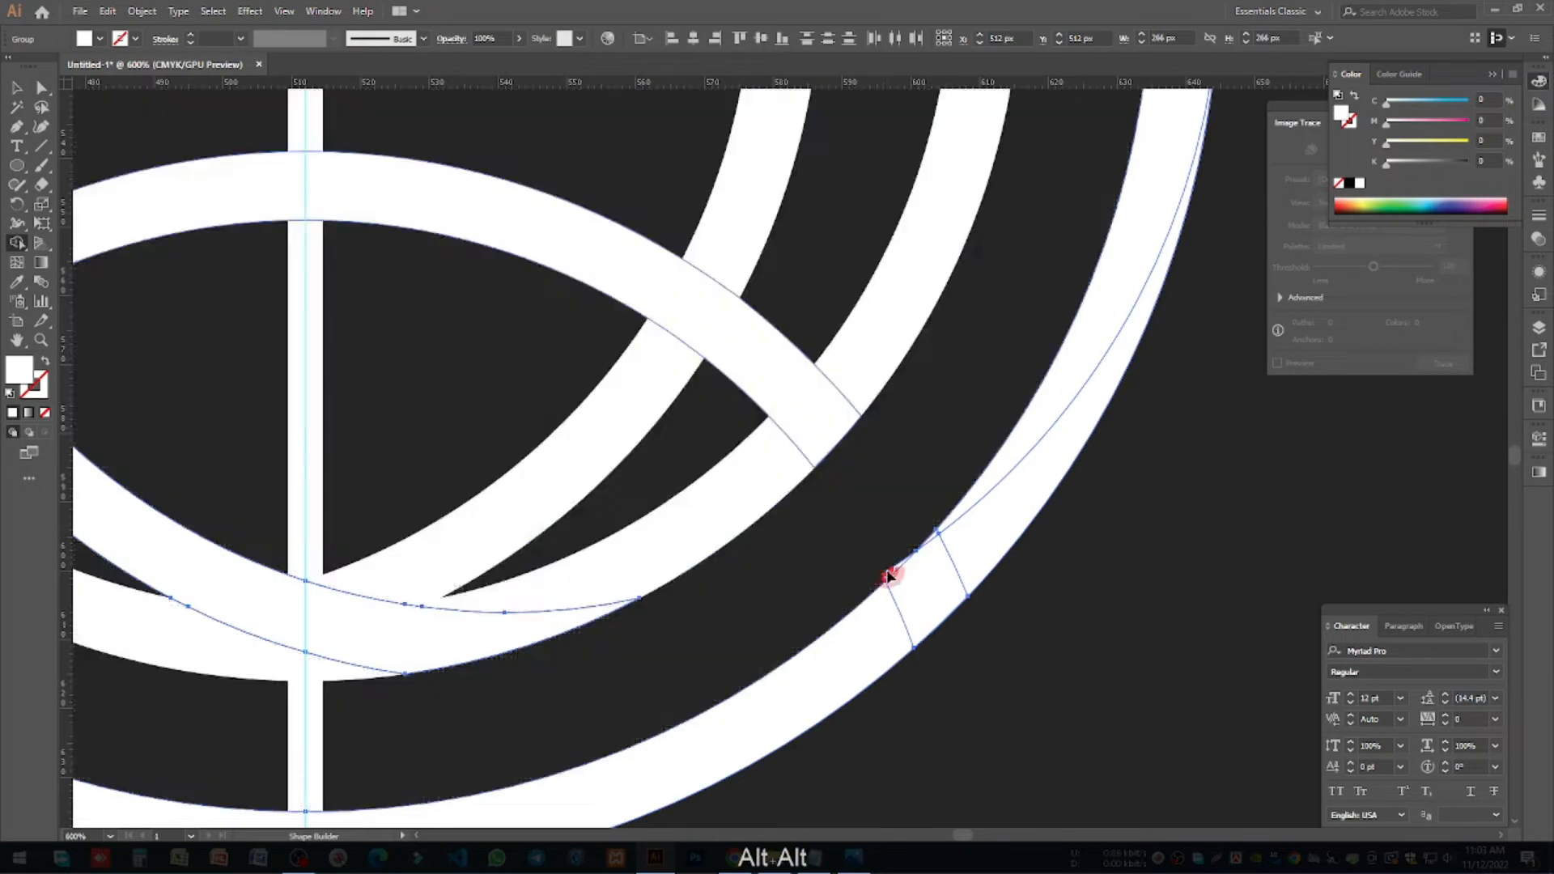
left_click(907, 570, "alt")
left_click(16, 87)
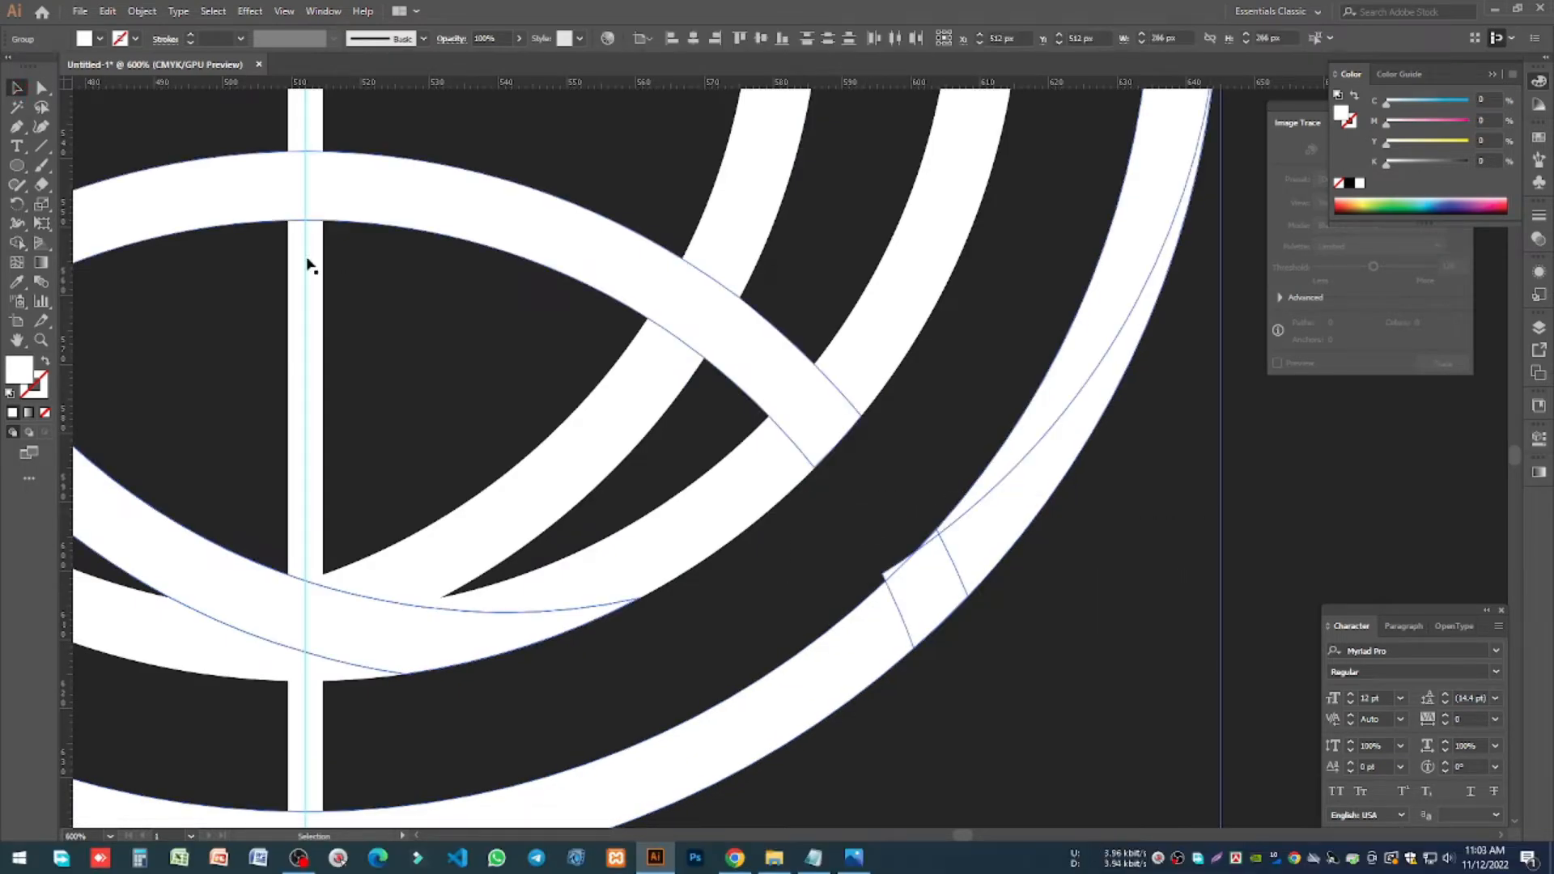
left_click(16, 243)
scroll(889, 583, "up", 3, "alt")
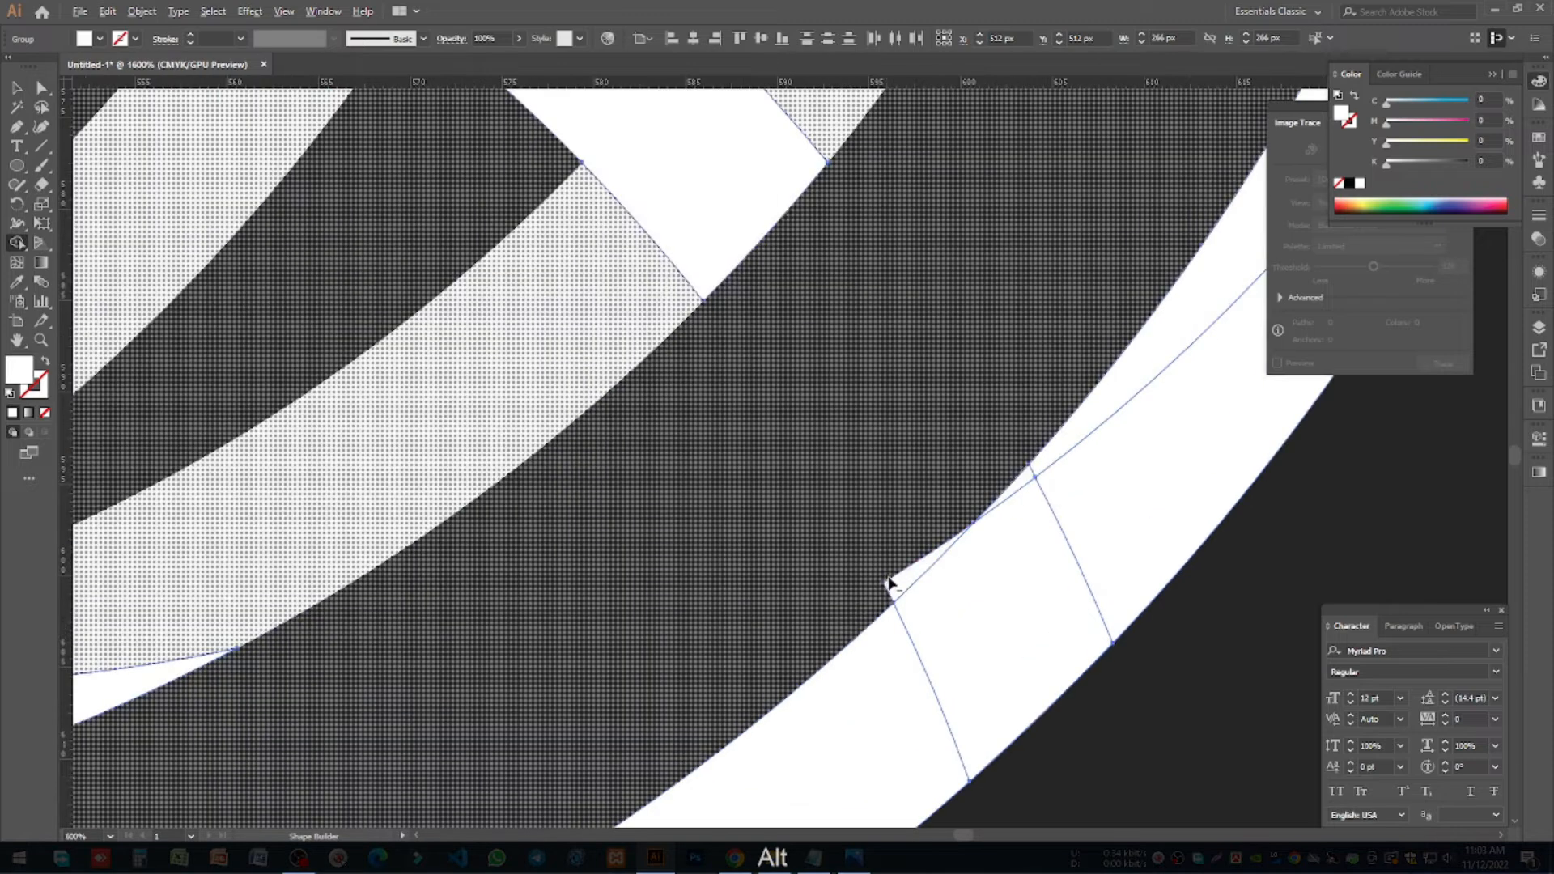
scroll(889, 583, "down", 5, "alt")
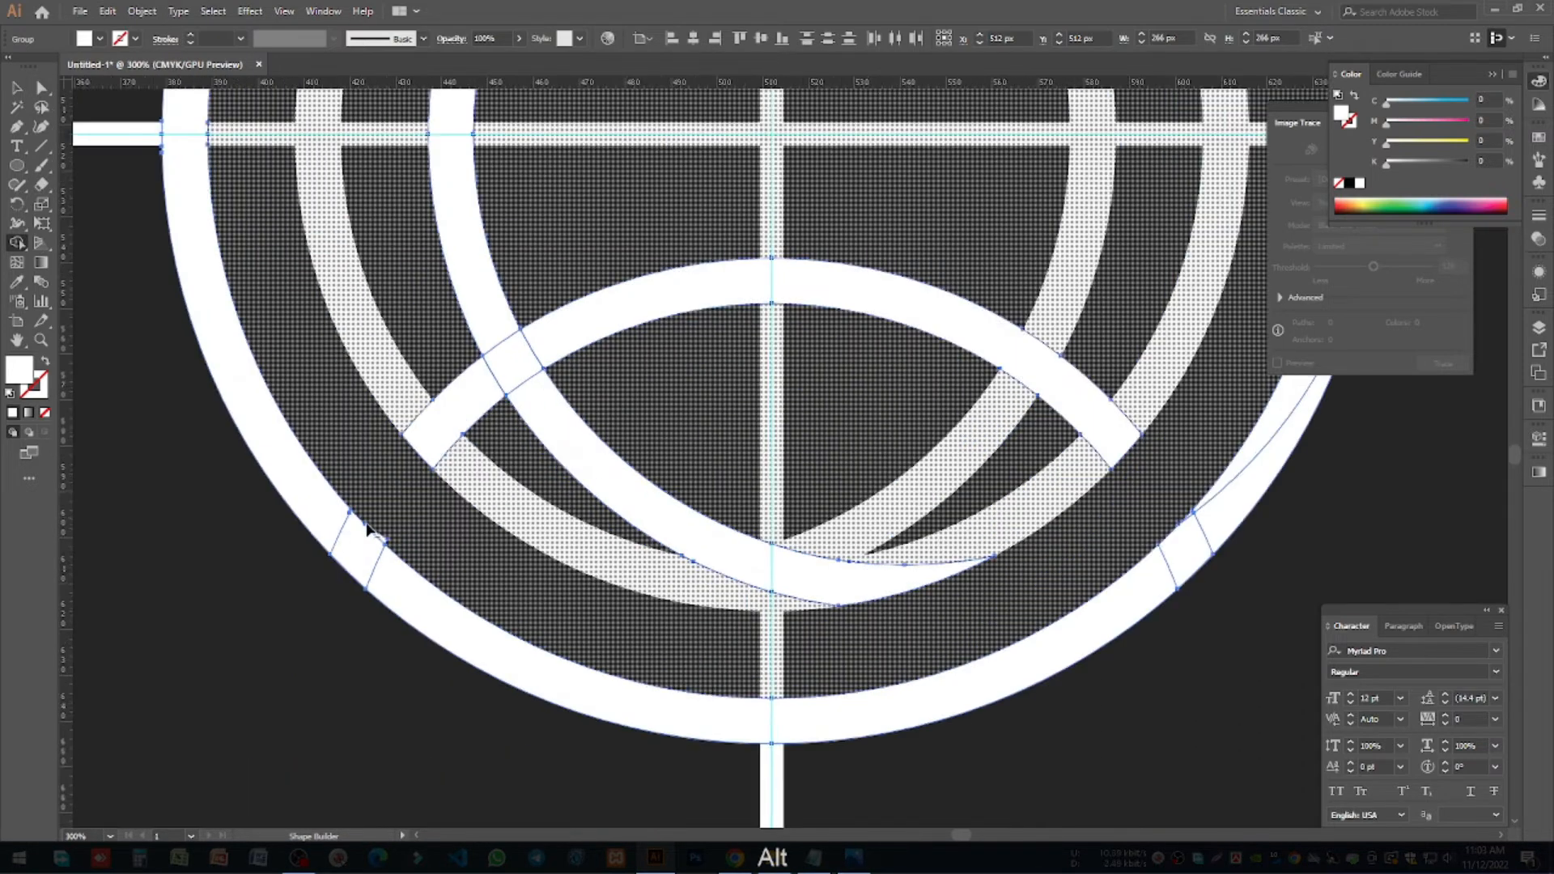
scroll(367, 529, "up", 3, "alt")
scroll(392, 597, "down", 3, "alt")
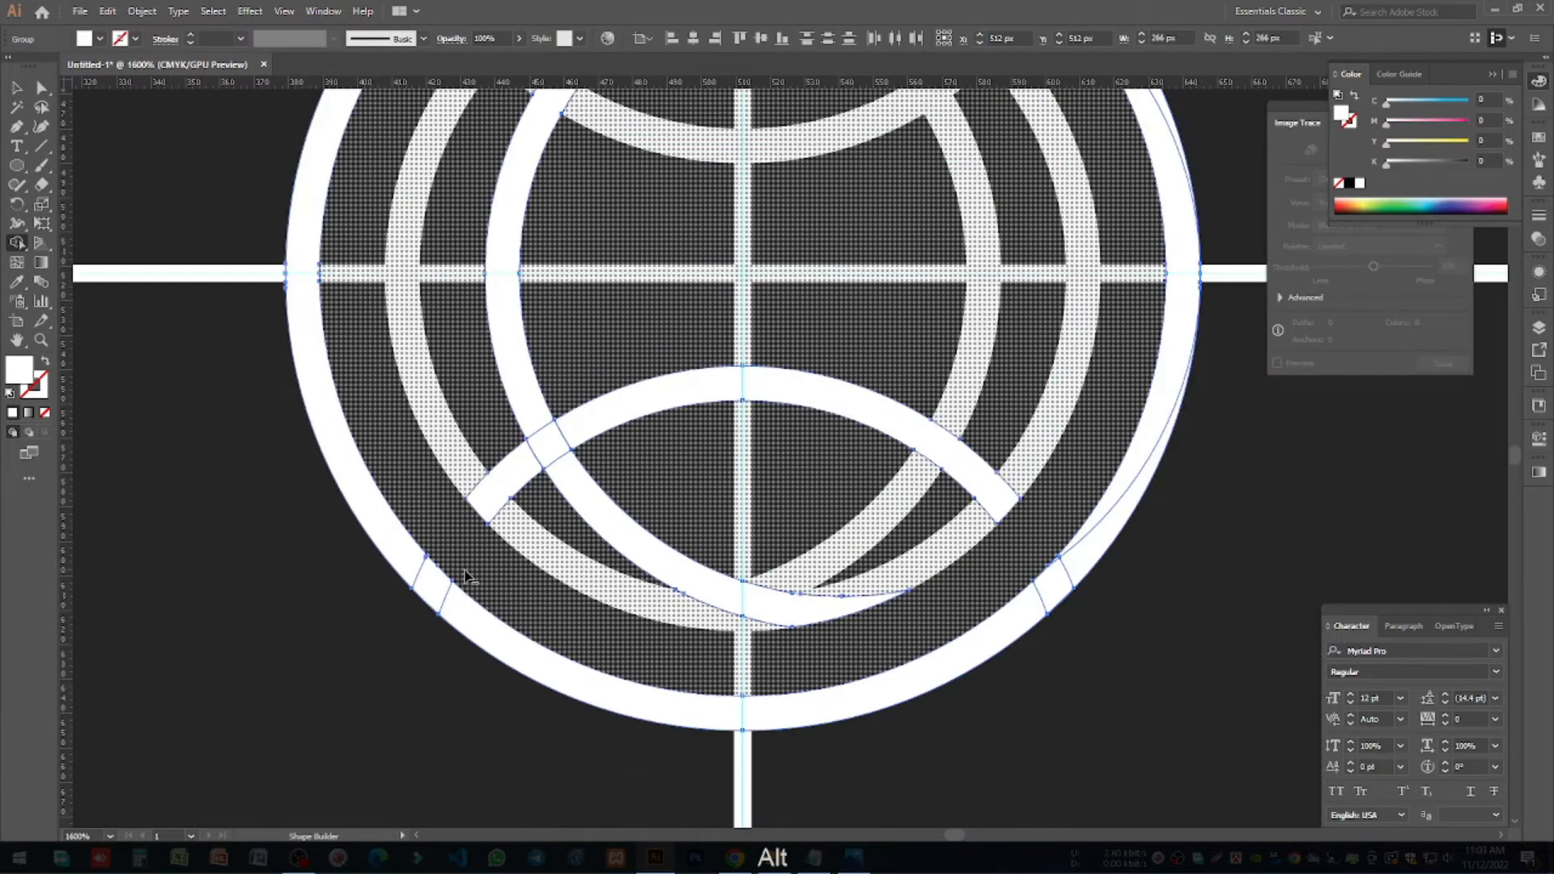
left_click(17, 84)
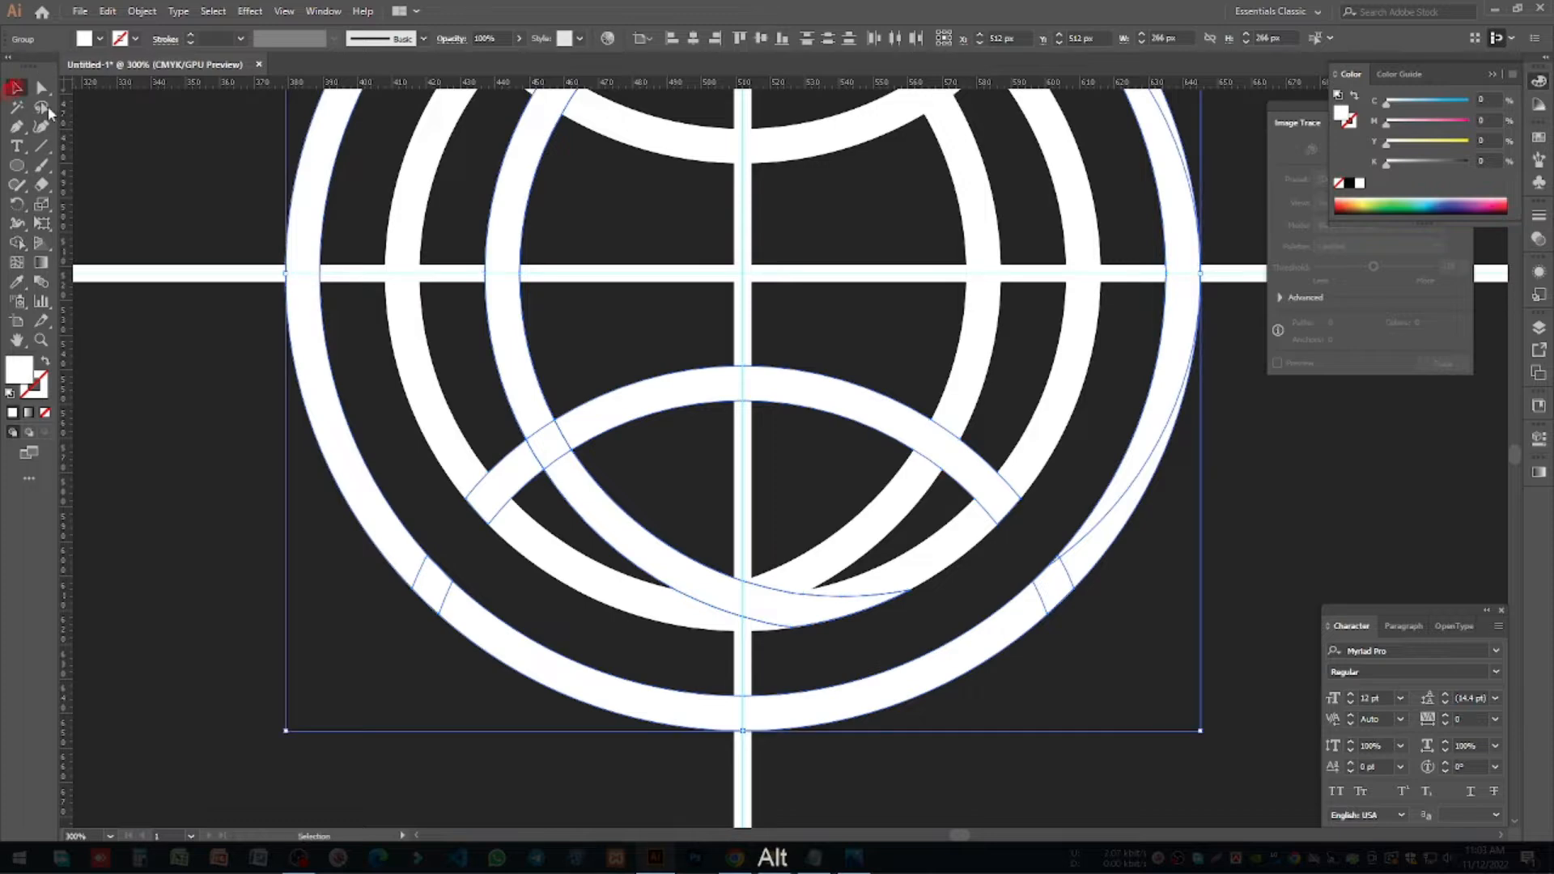
left_click(237, 563)
scroll(556, 694, "down", 2, "alt")
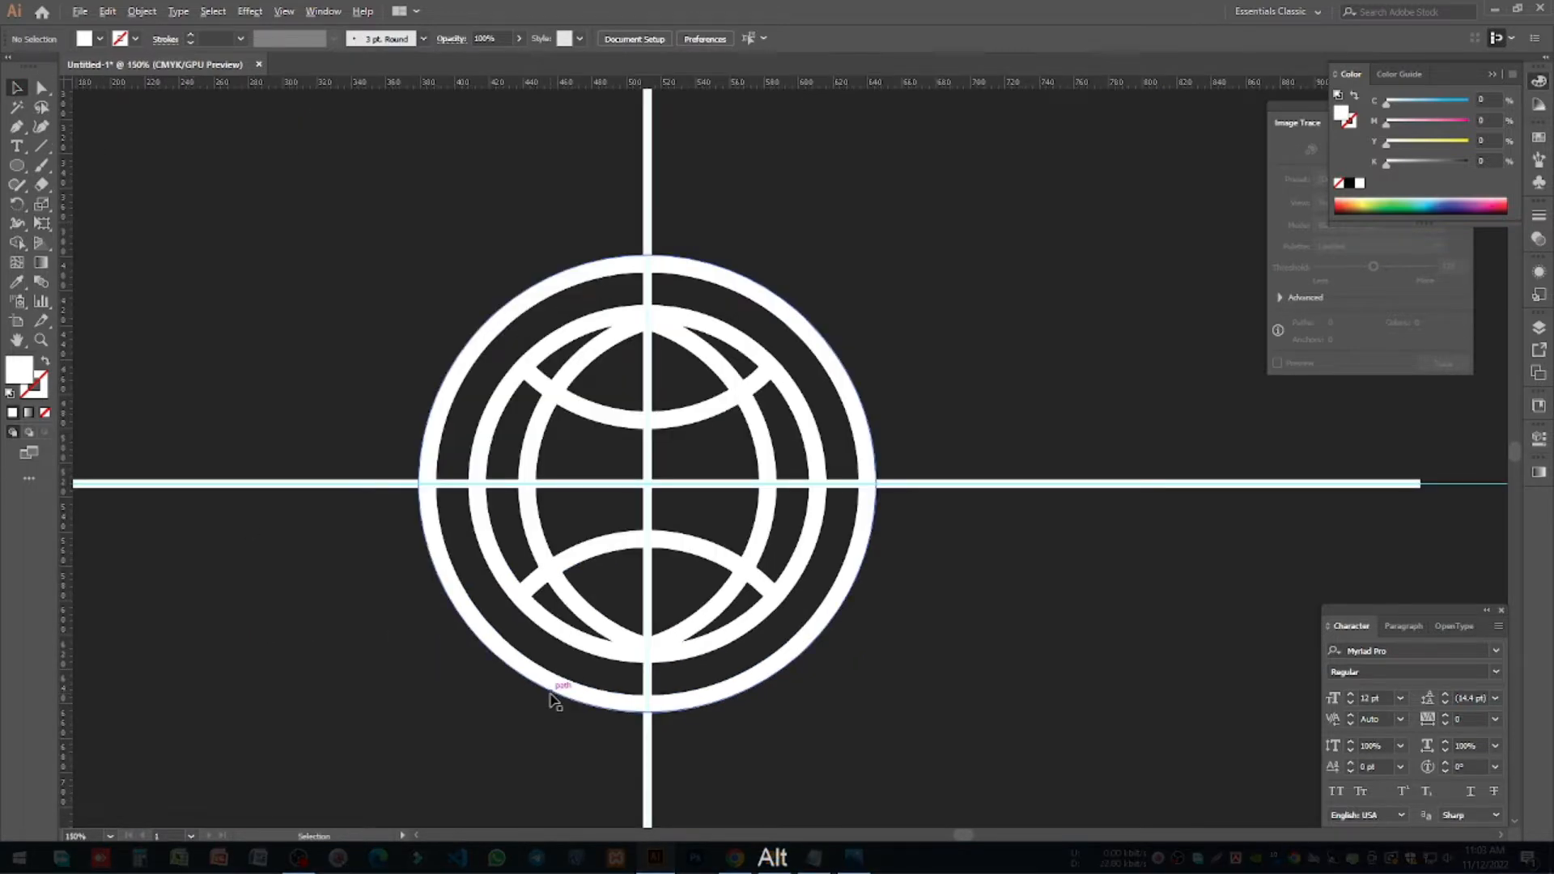
left_click_drag(723, 564, 715, 550)
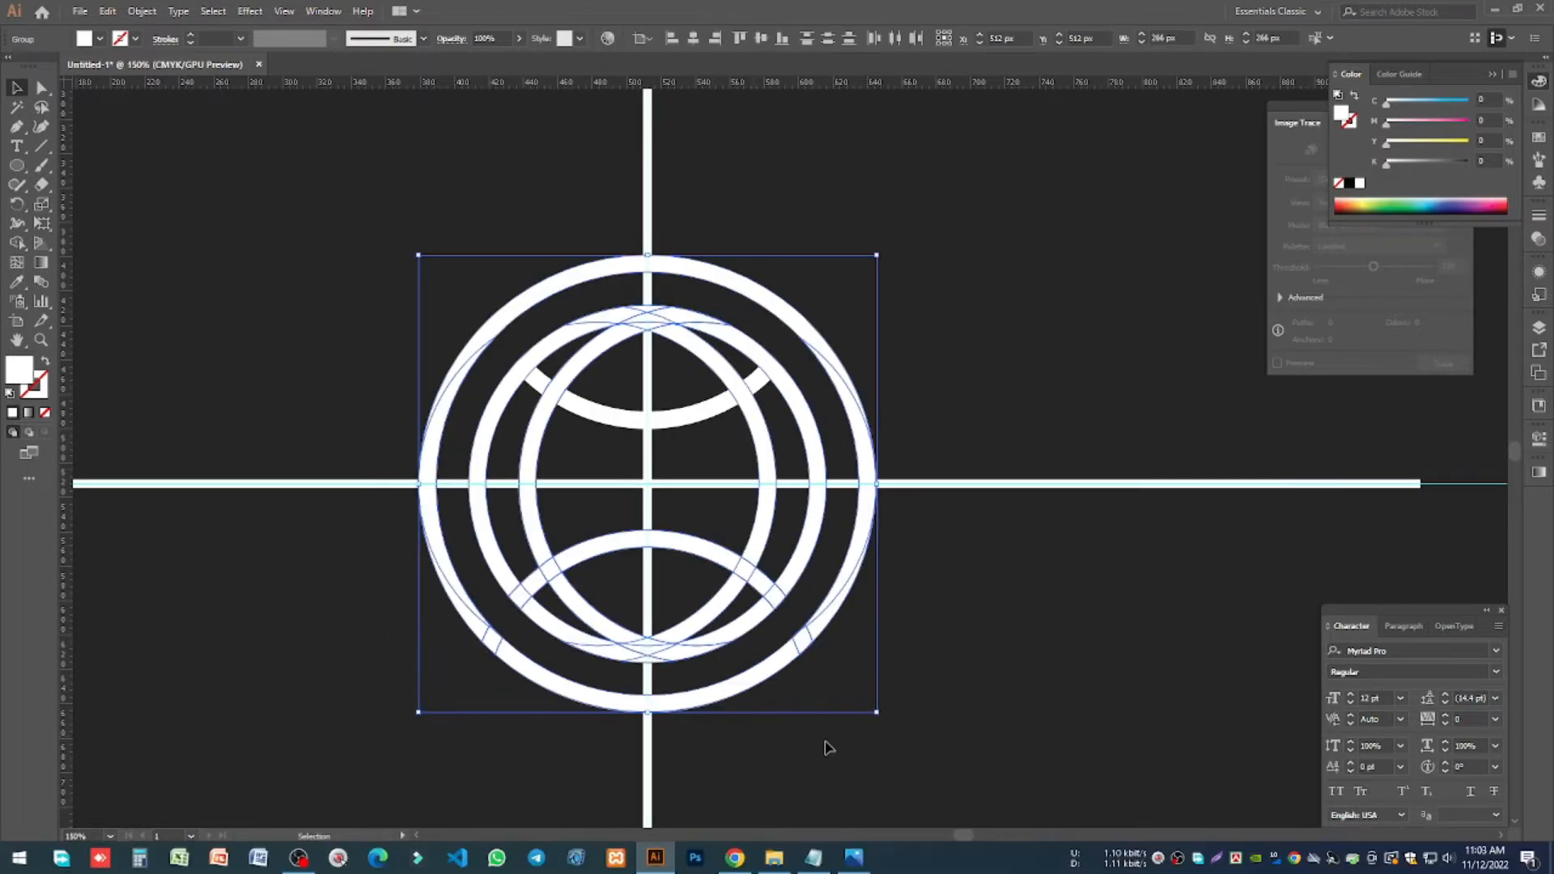
left_click_drag(1029, 537, 947, 255)
left_click(648, 158, "shift")
key("ctrl")
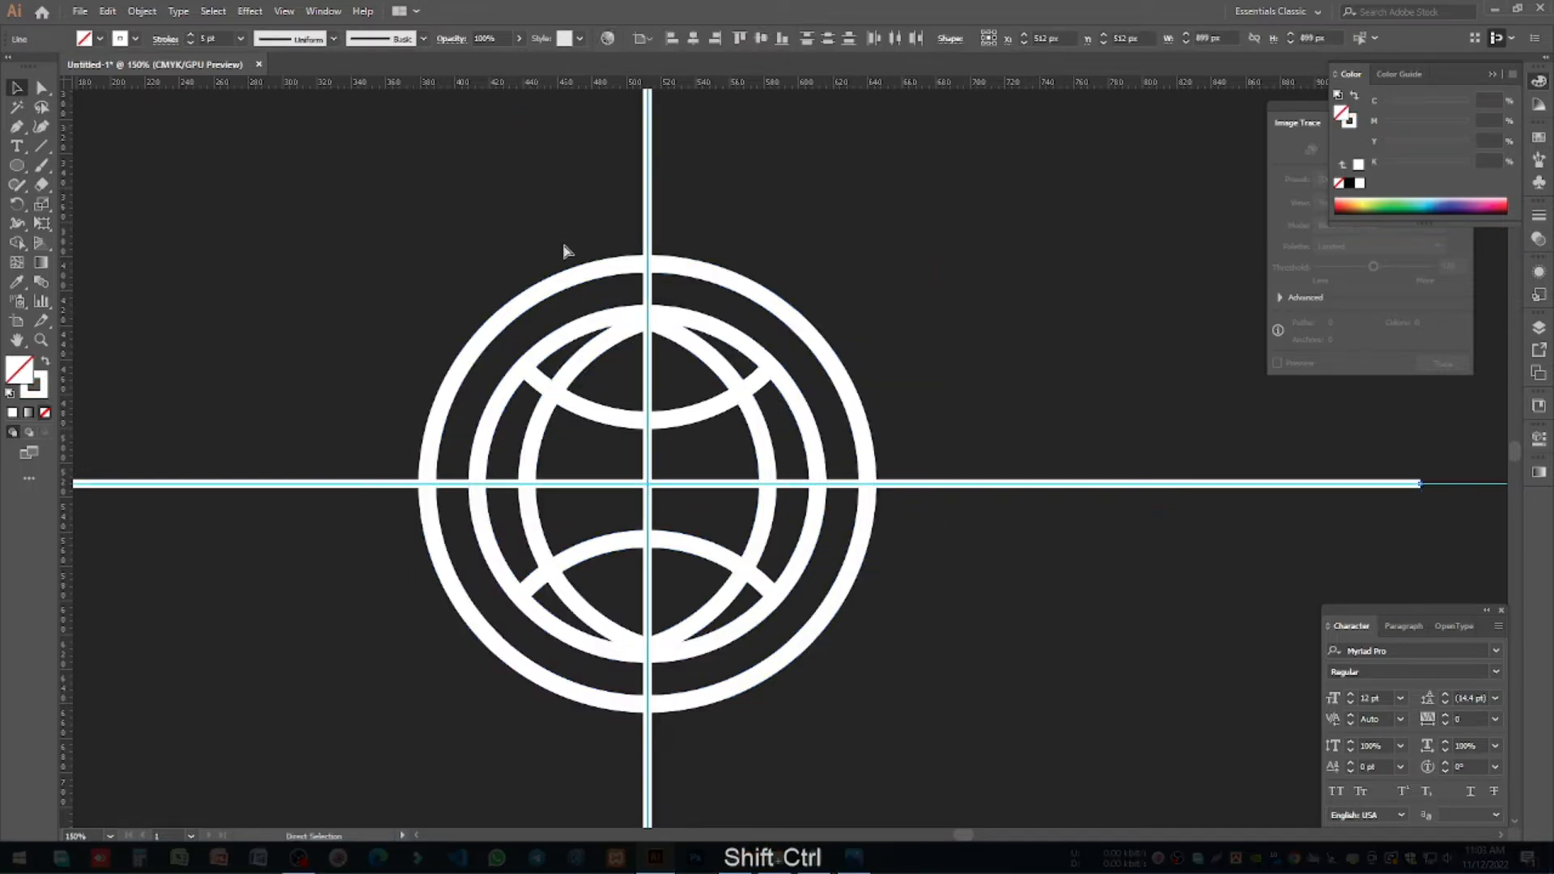
left_click(1042, 597)
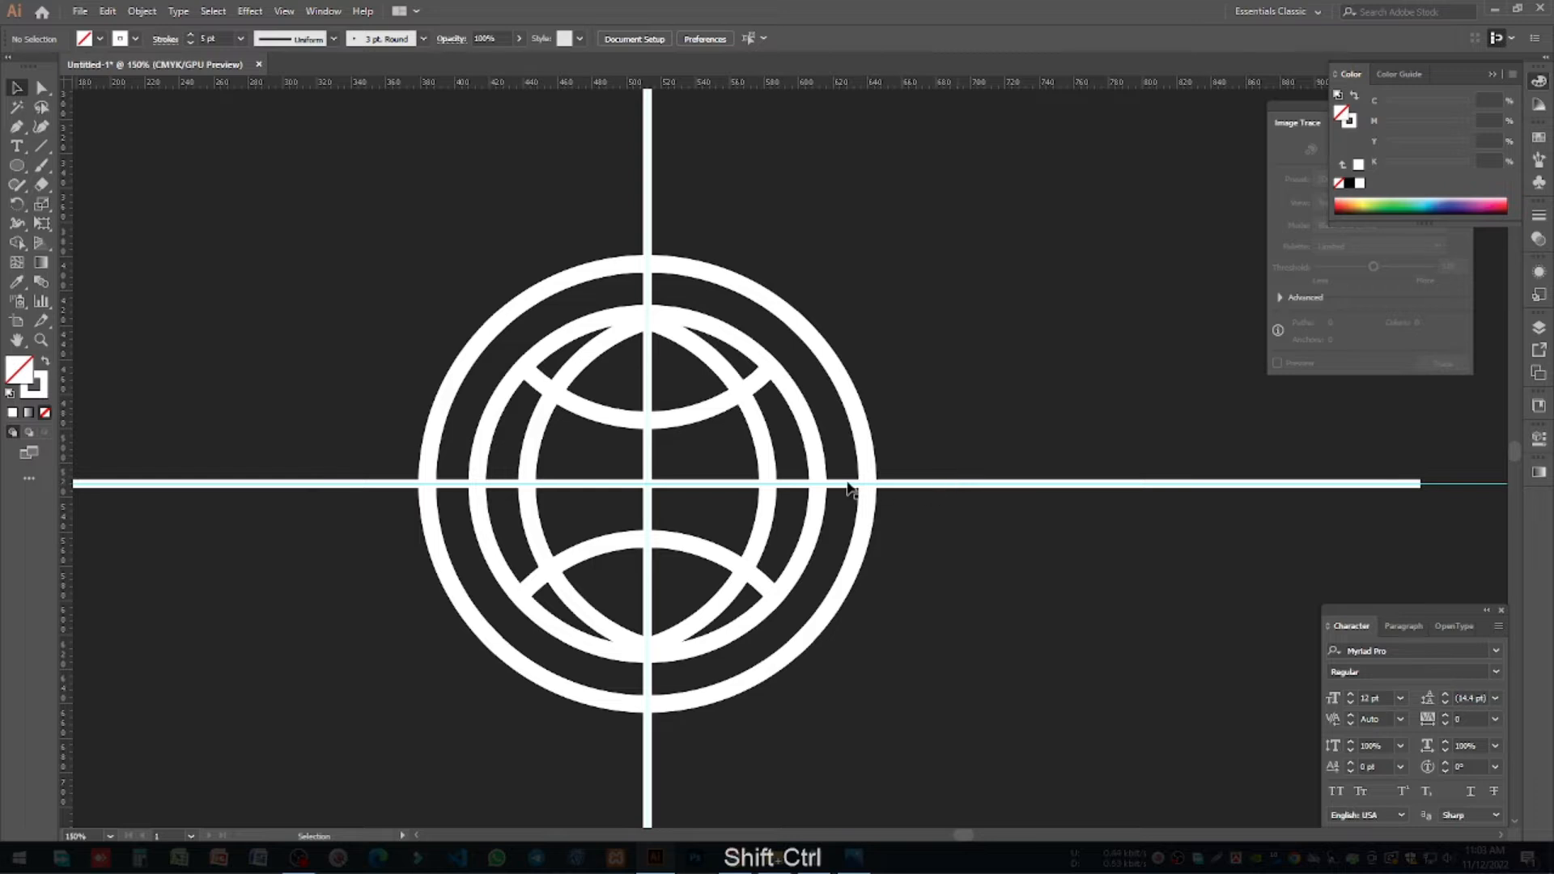
Step: Set the stroke weight of the horizontal and vertical lines to 10 pt
left_click(949, 484)
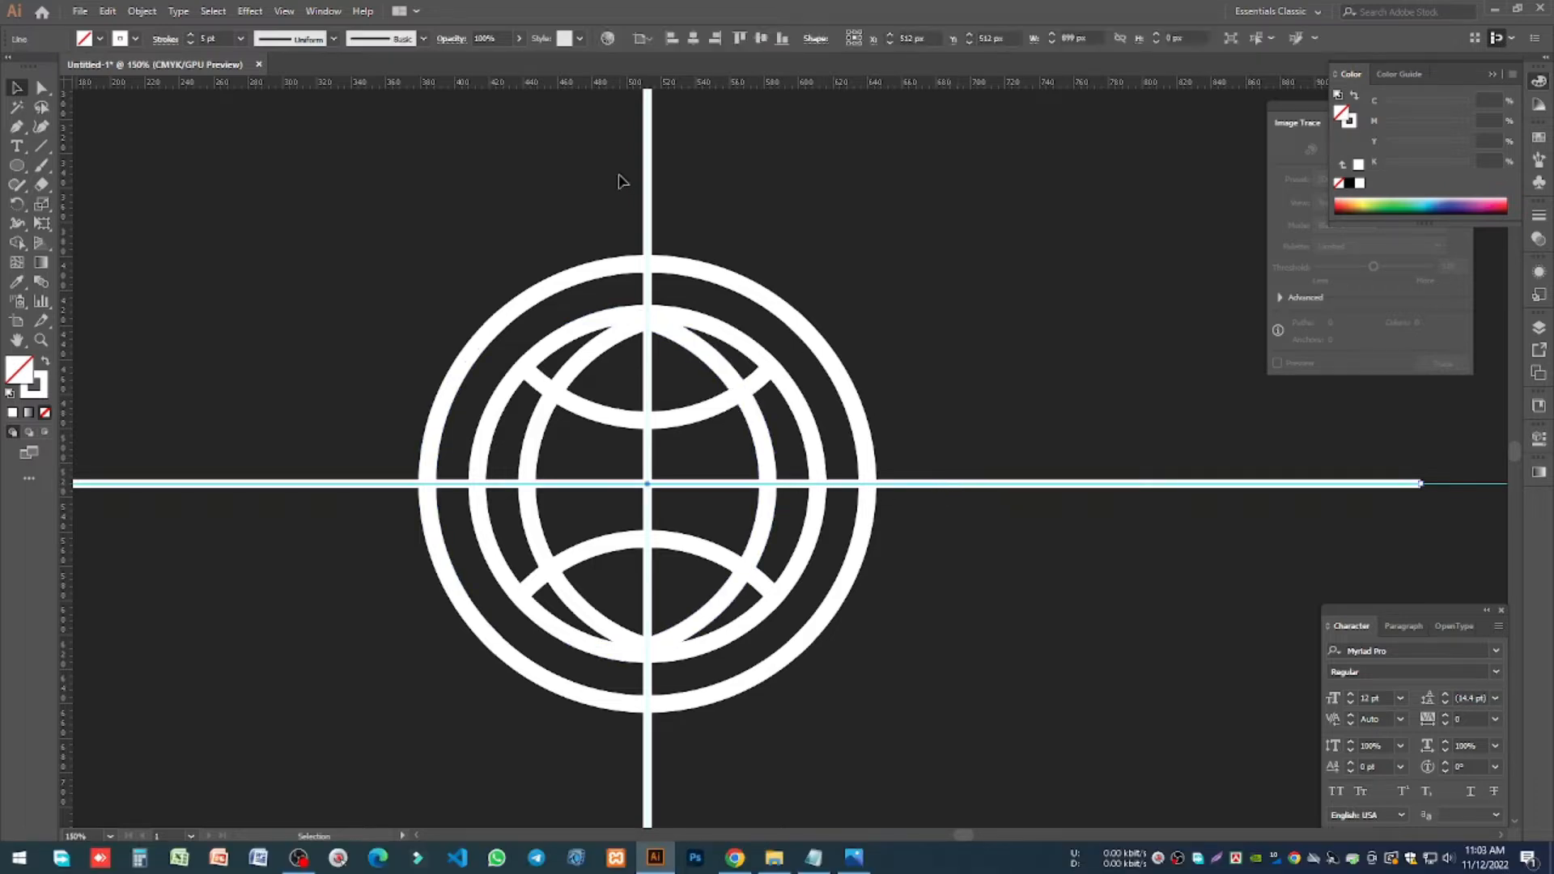
left_click(649, 209, "shift")
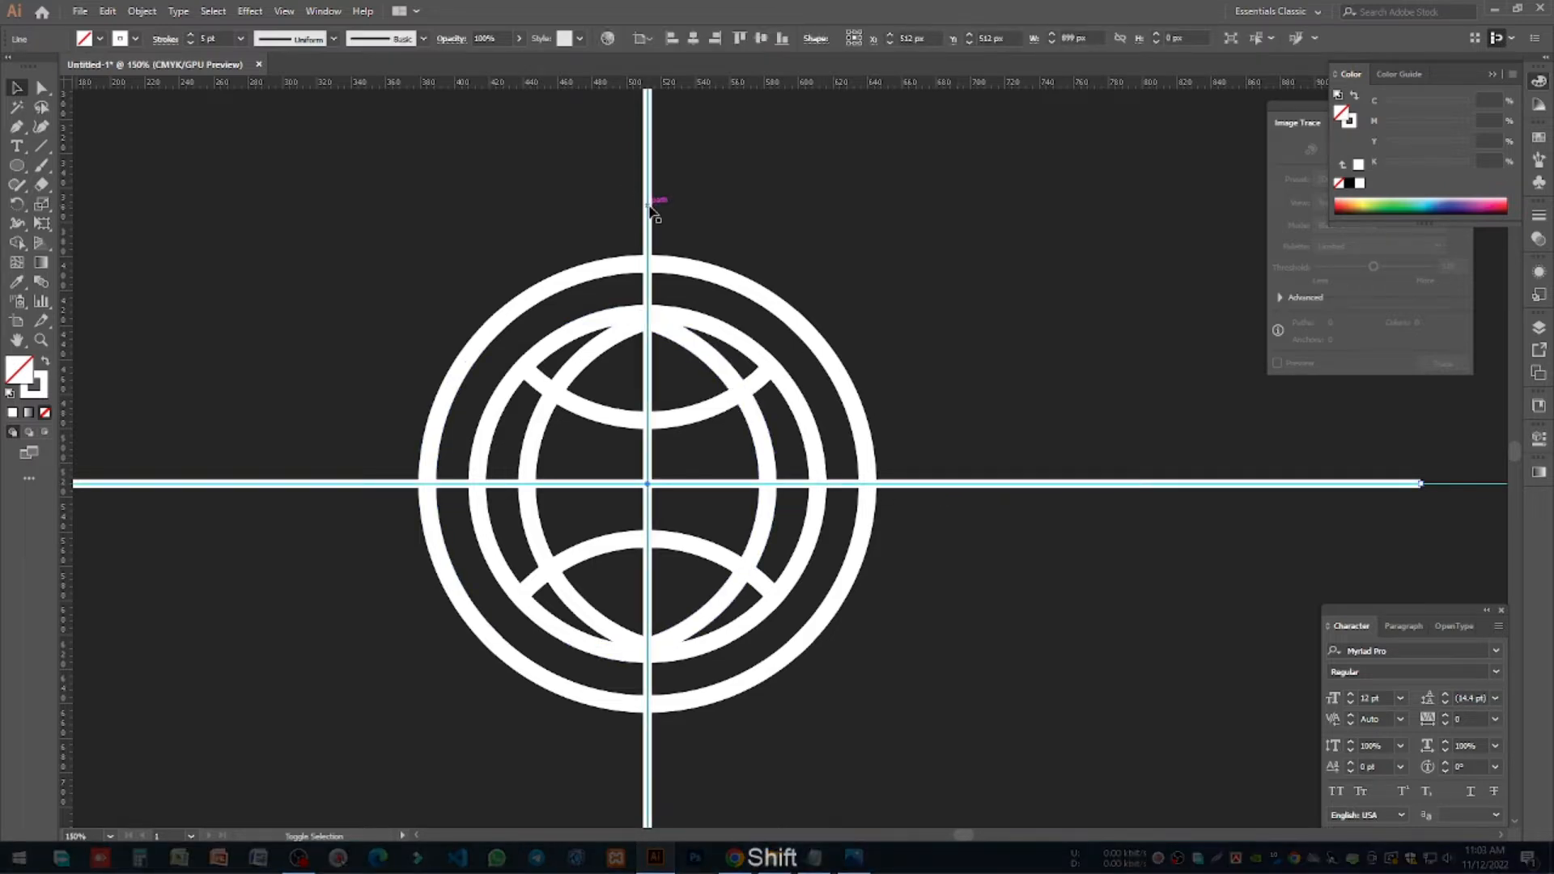
left_click(220, 33)
type("10")
key("Return")
left_click(930, 299)
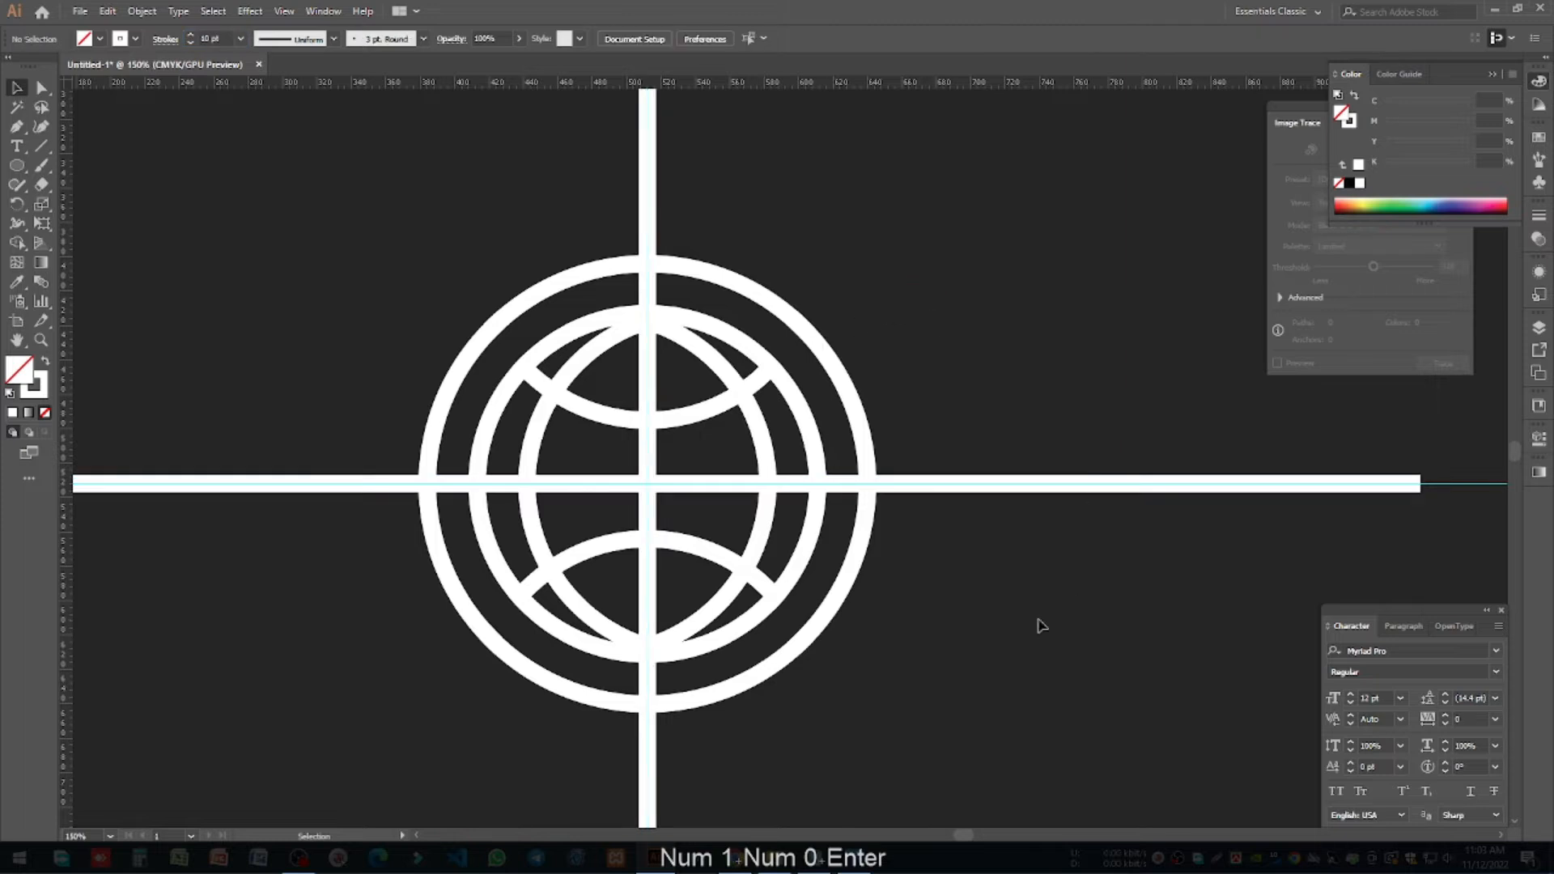
Step: Select all circles and lines and remove the four line ends extending outside the outer ring with Shape Builder
left_click_drag(1042, 626, 313, 243)
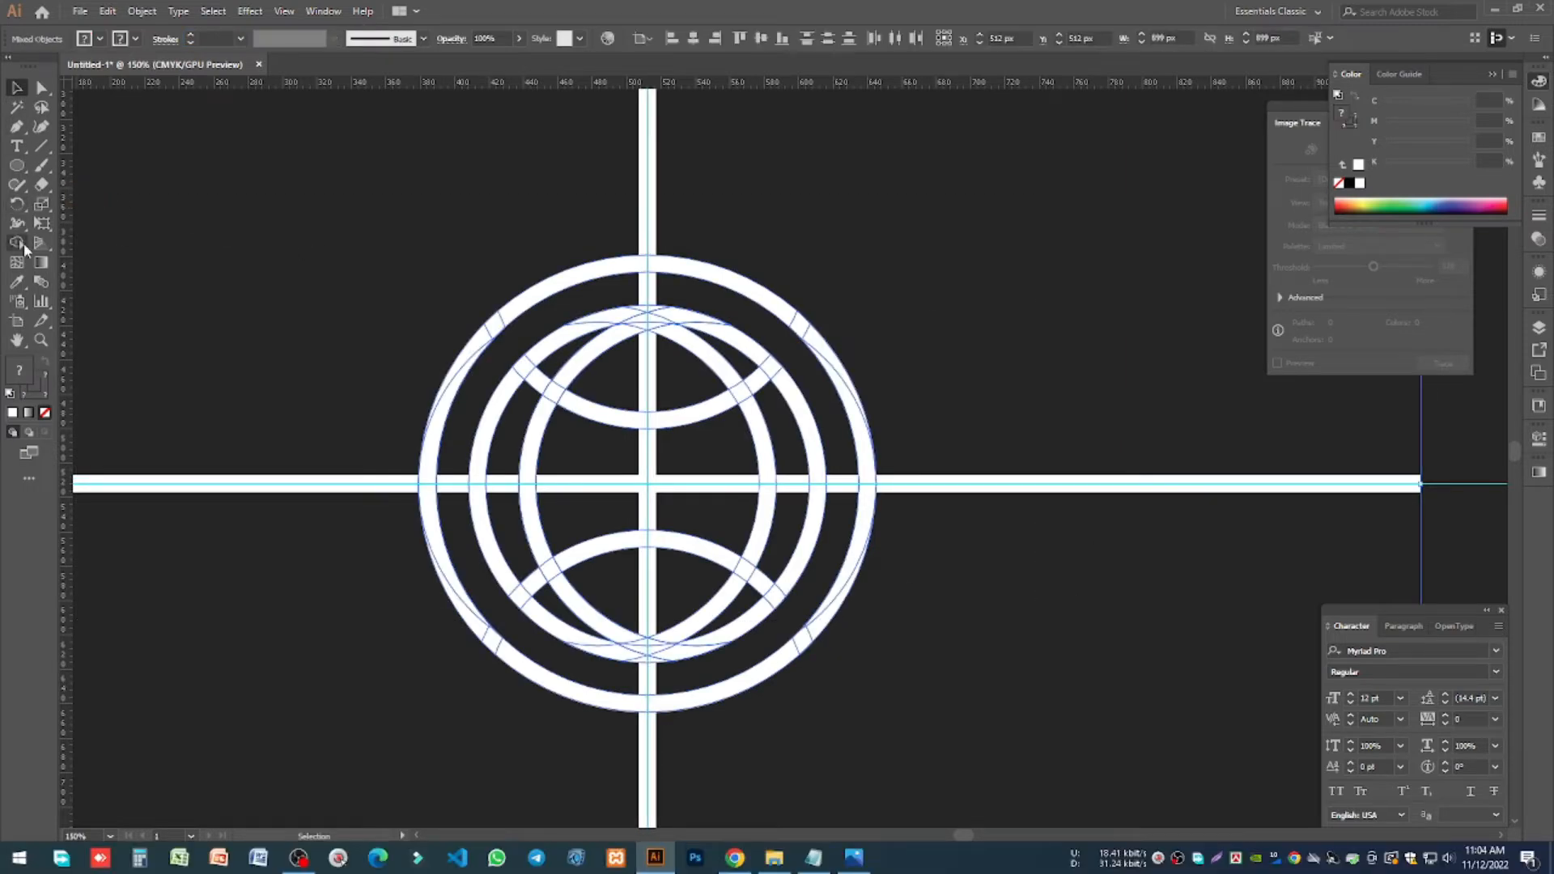
left_click(19, 245)
left_click_drag(270, 383, 305, 587)
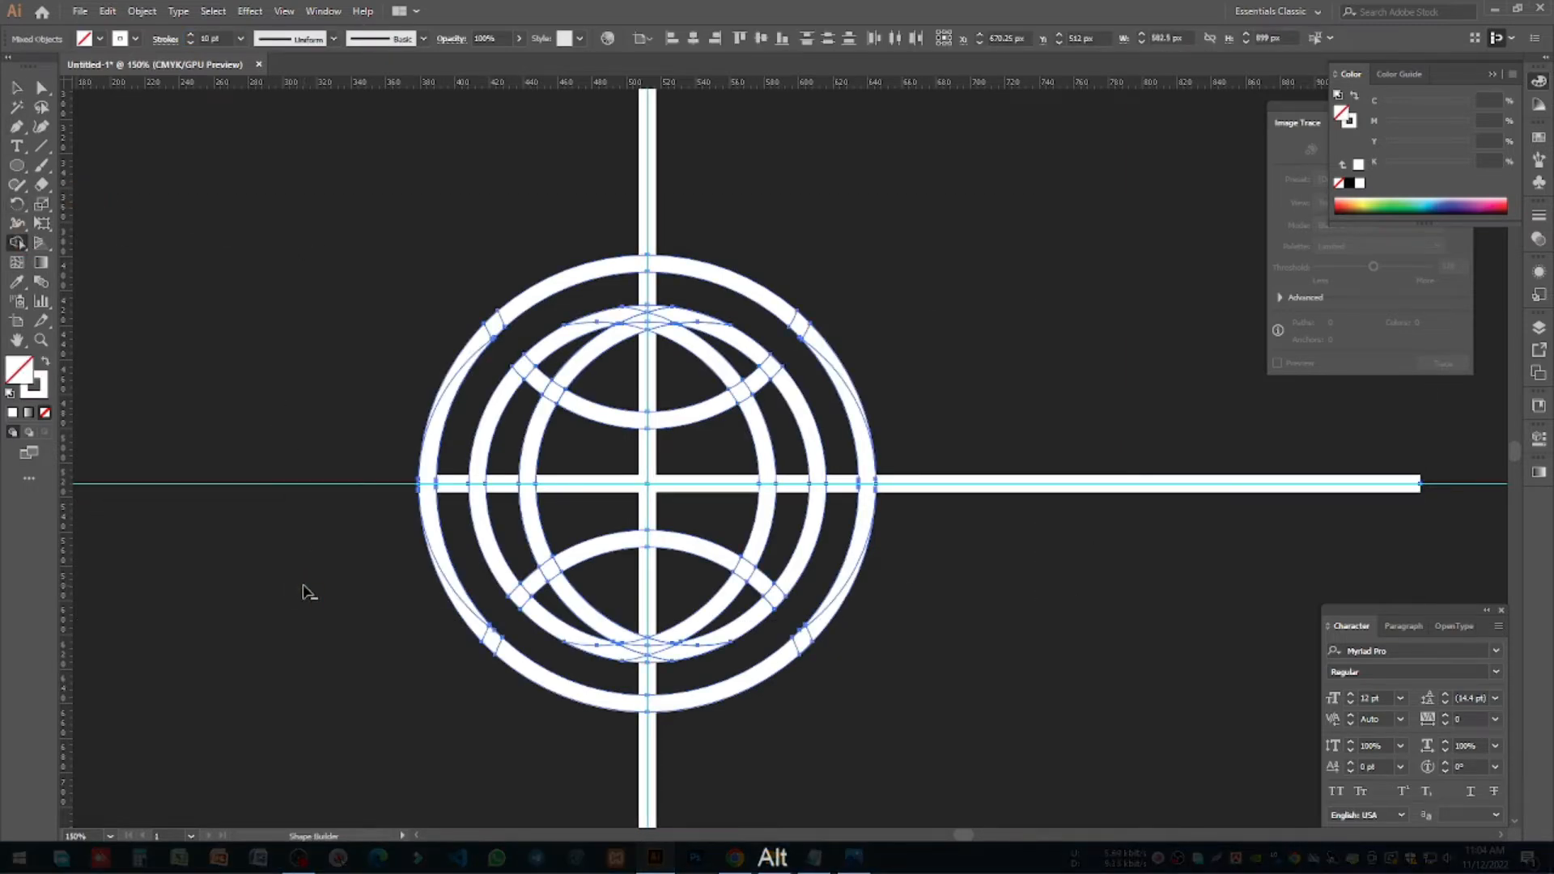
left_click_drag(824, 775, 825, 774)
left_click_drag(1080, 614, 1103, 261)
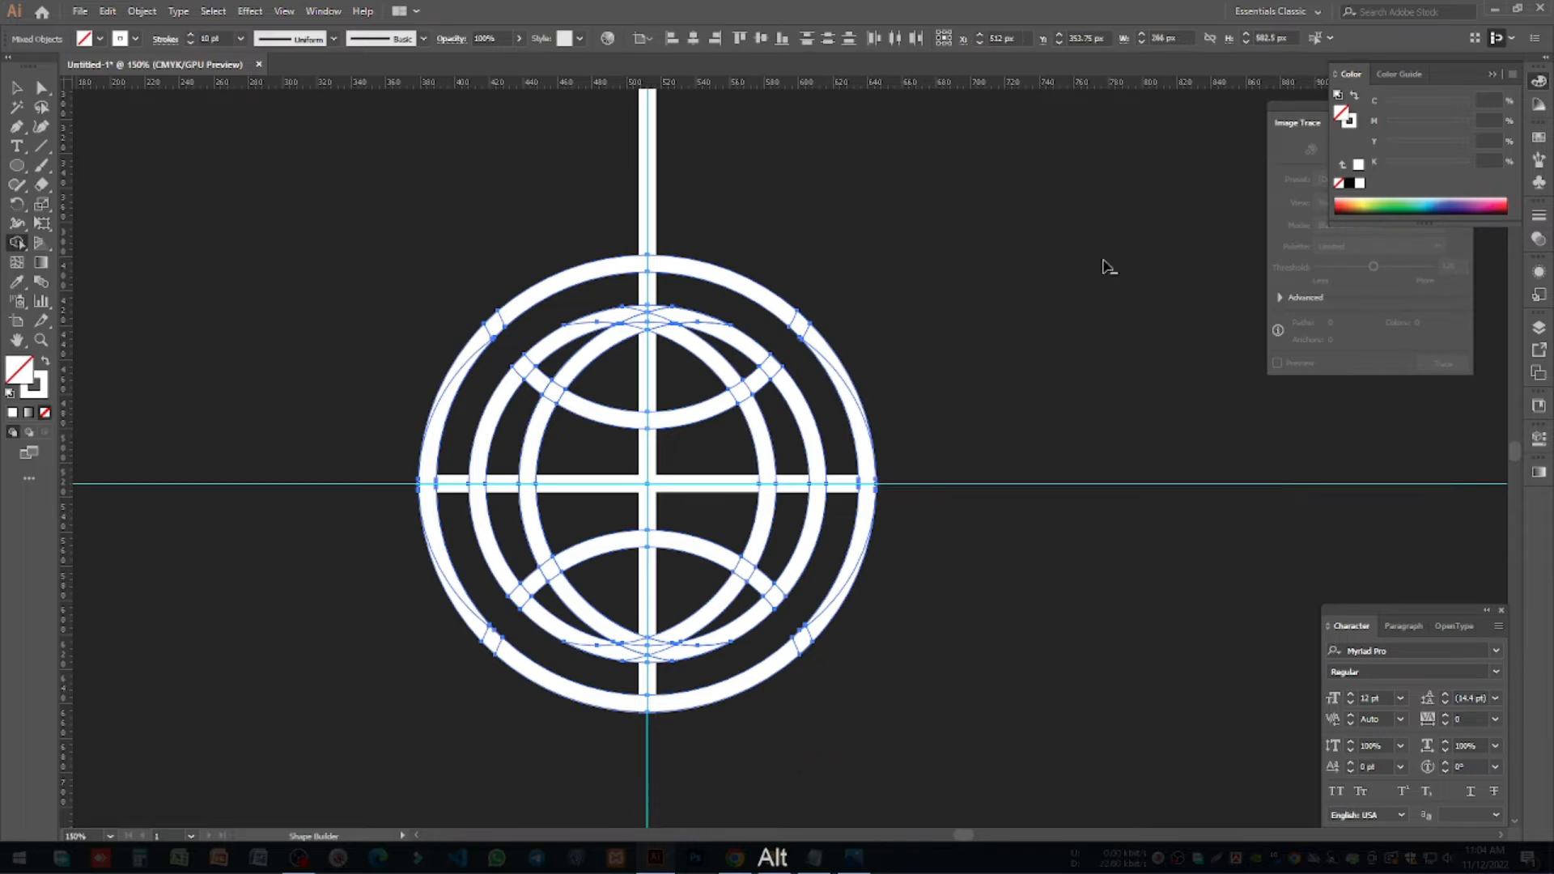
left_click_drag(759, 163, 358, 154)
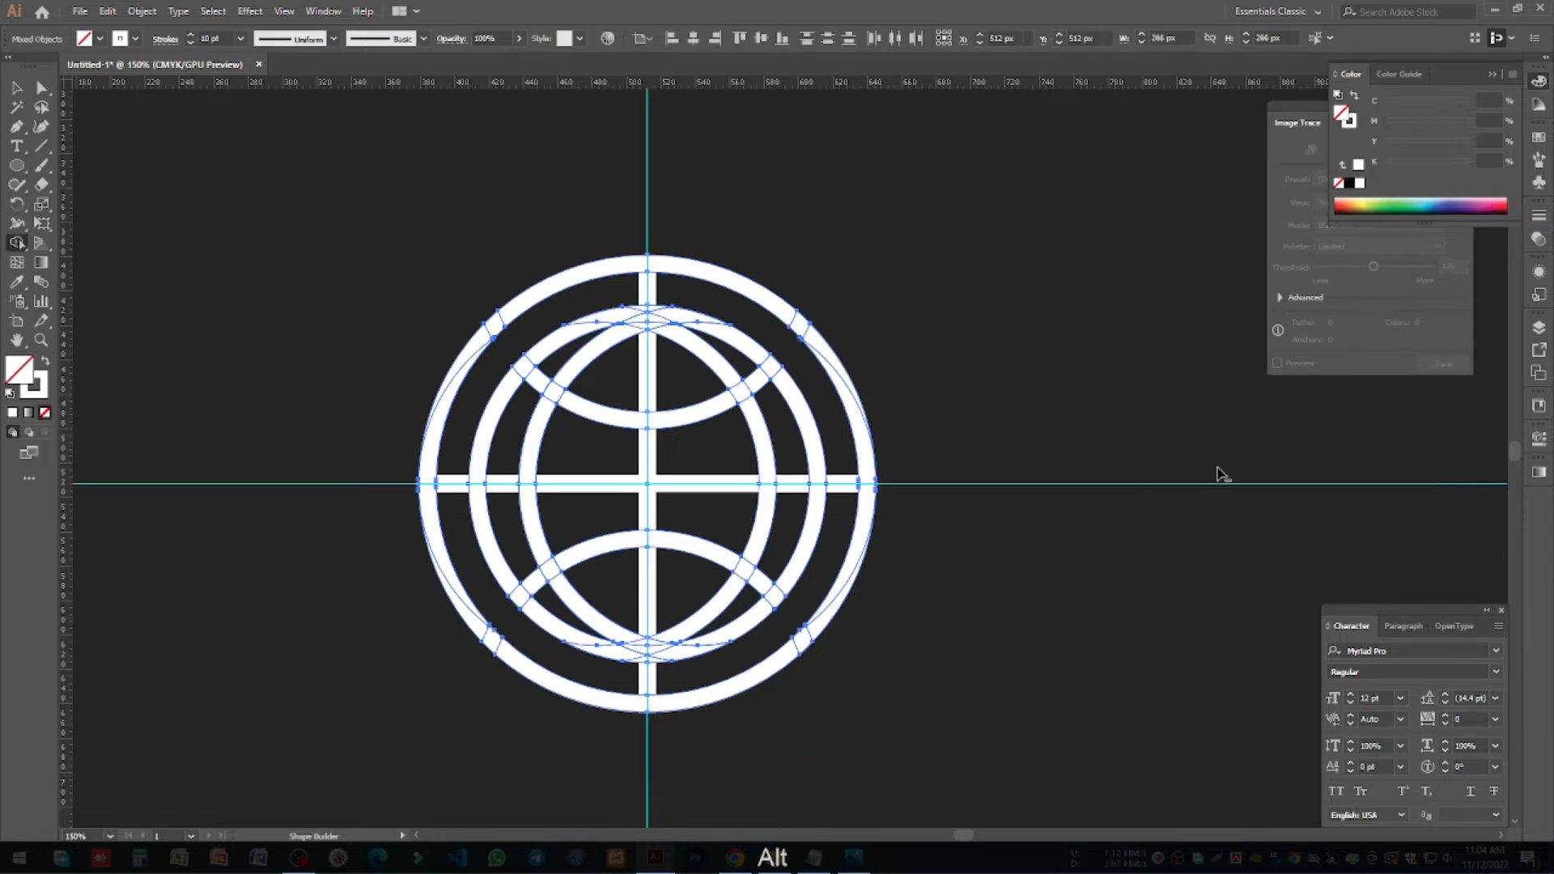
Step: Remove the horizontal line's two segments between the outer ring and the middle circle, and deselect the artwork
scroll(522, 591, "up", 1)
scroll(526, 590, "down", 1)
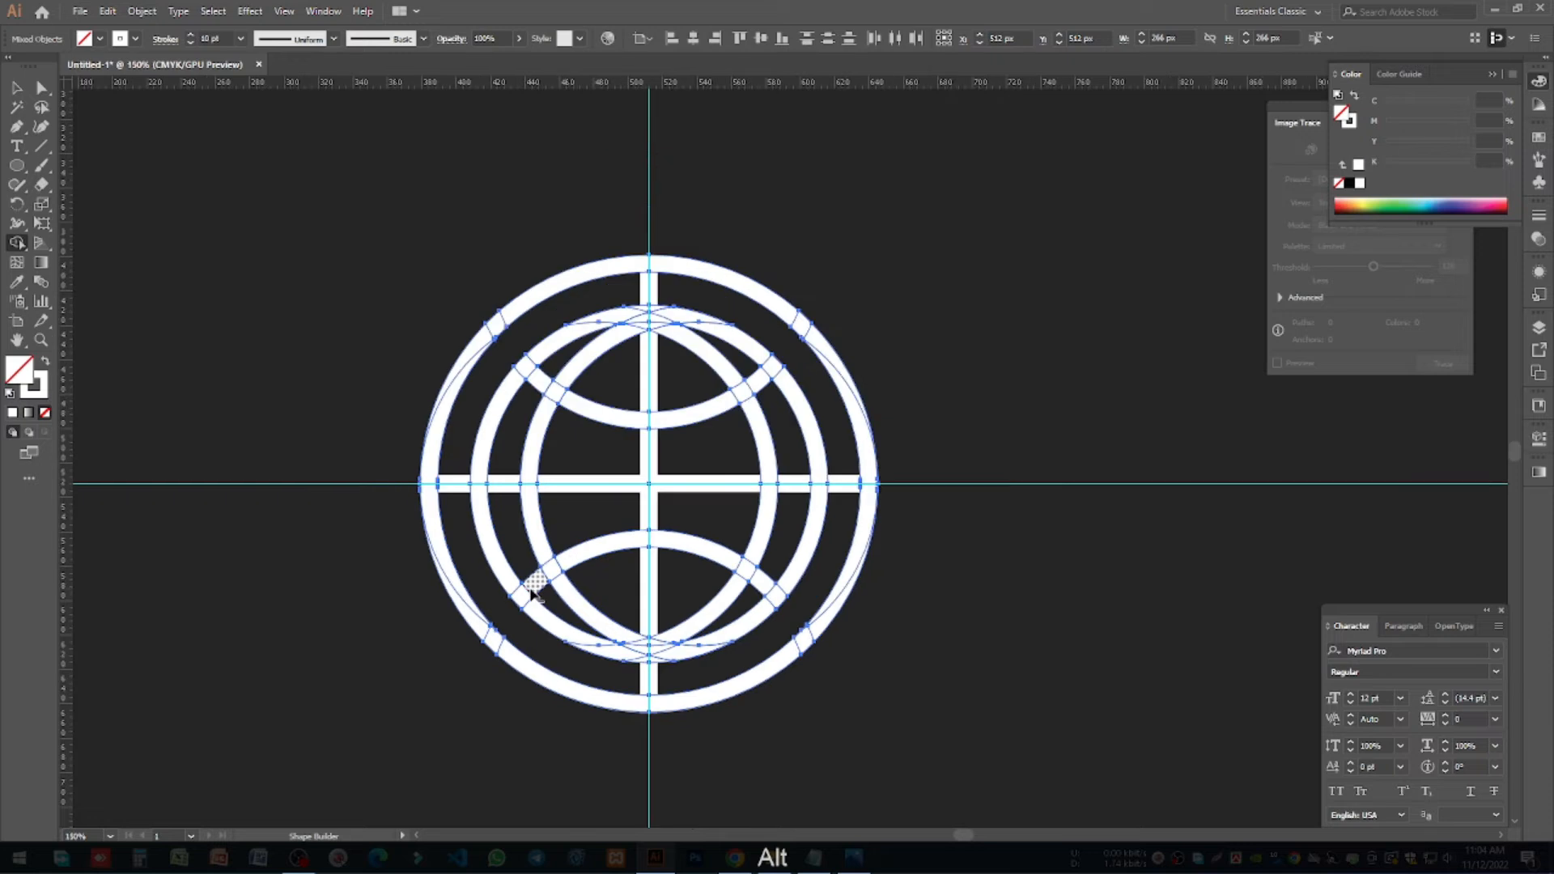
left_click(452, 483, "alt")
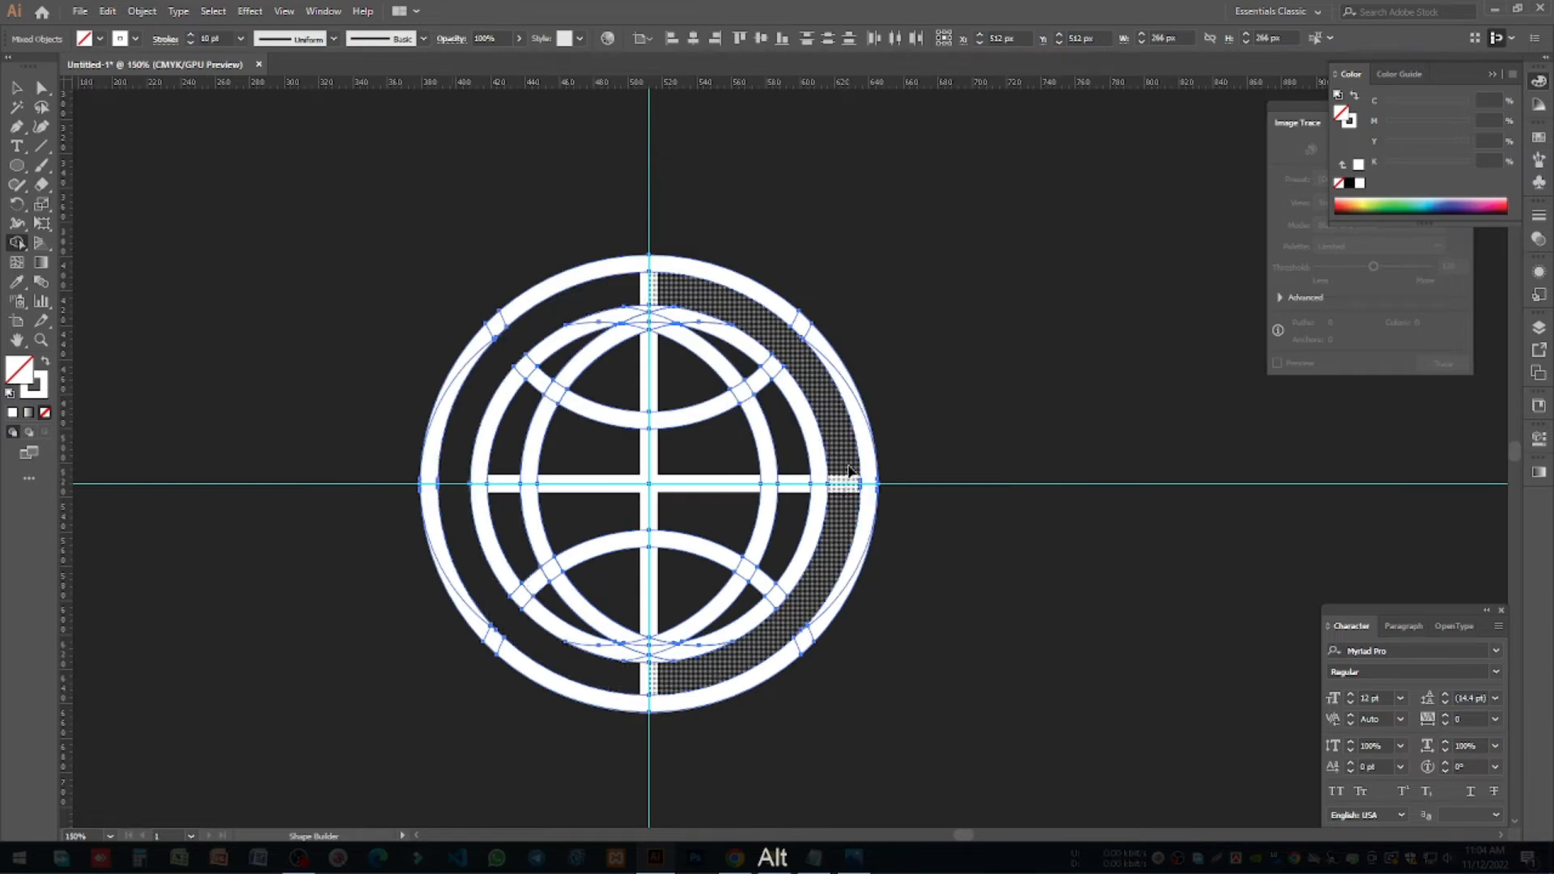
key("ctrl+shift+a")
left_click(16, 95)
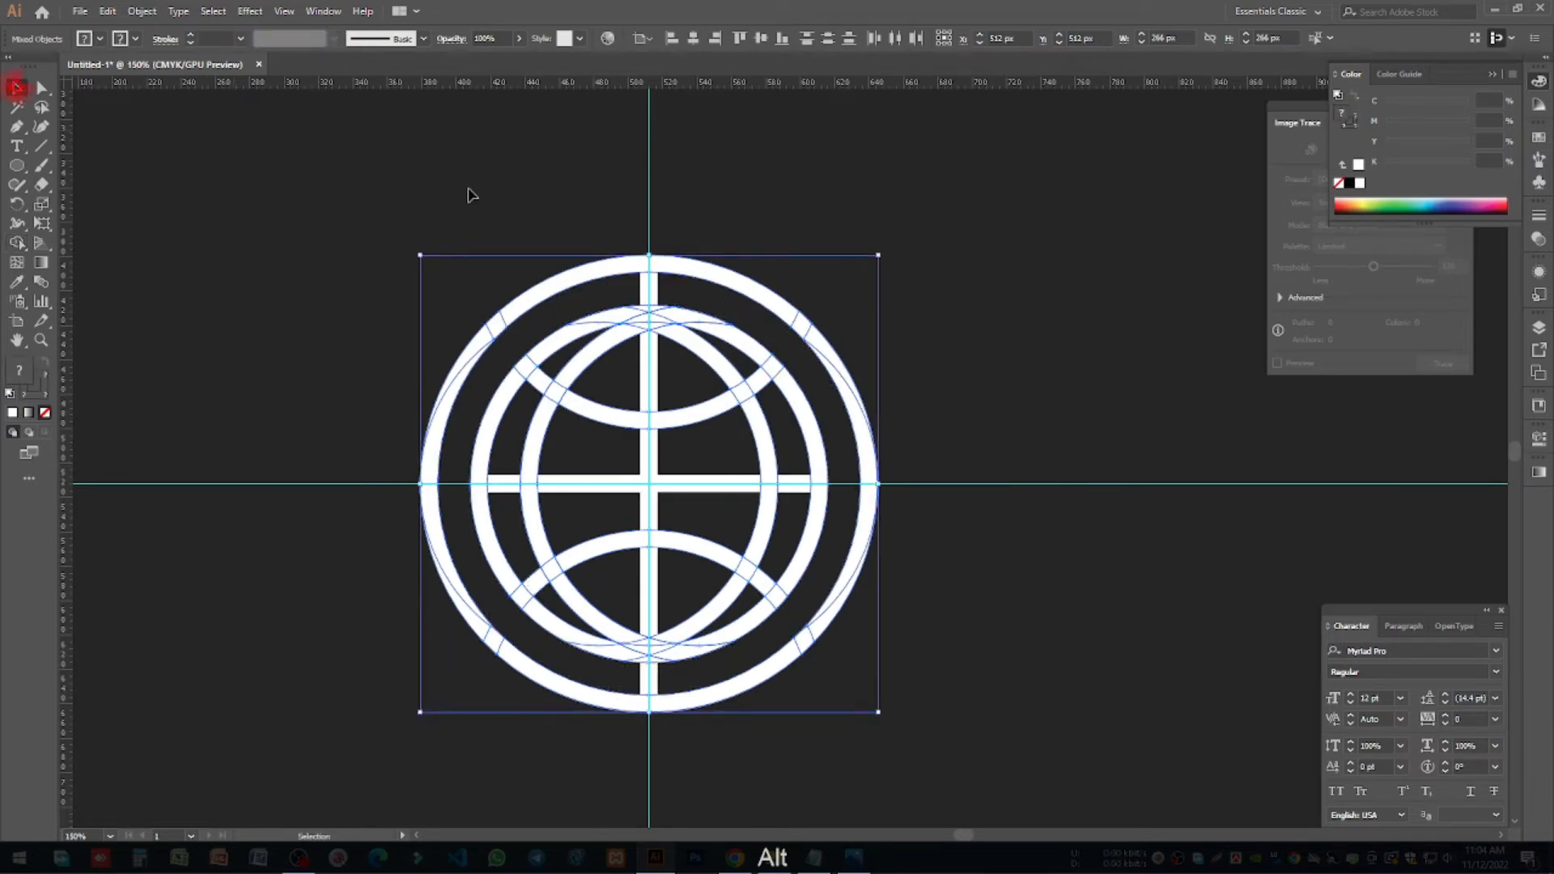
left_click(1010, 476)
Step: Expand the trimmed horizontal and vertical lines into filled shapes
left_click(686, 486)
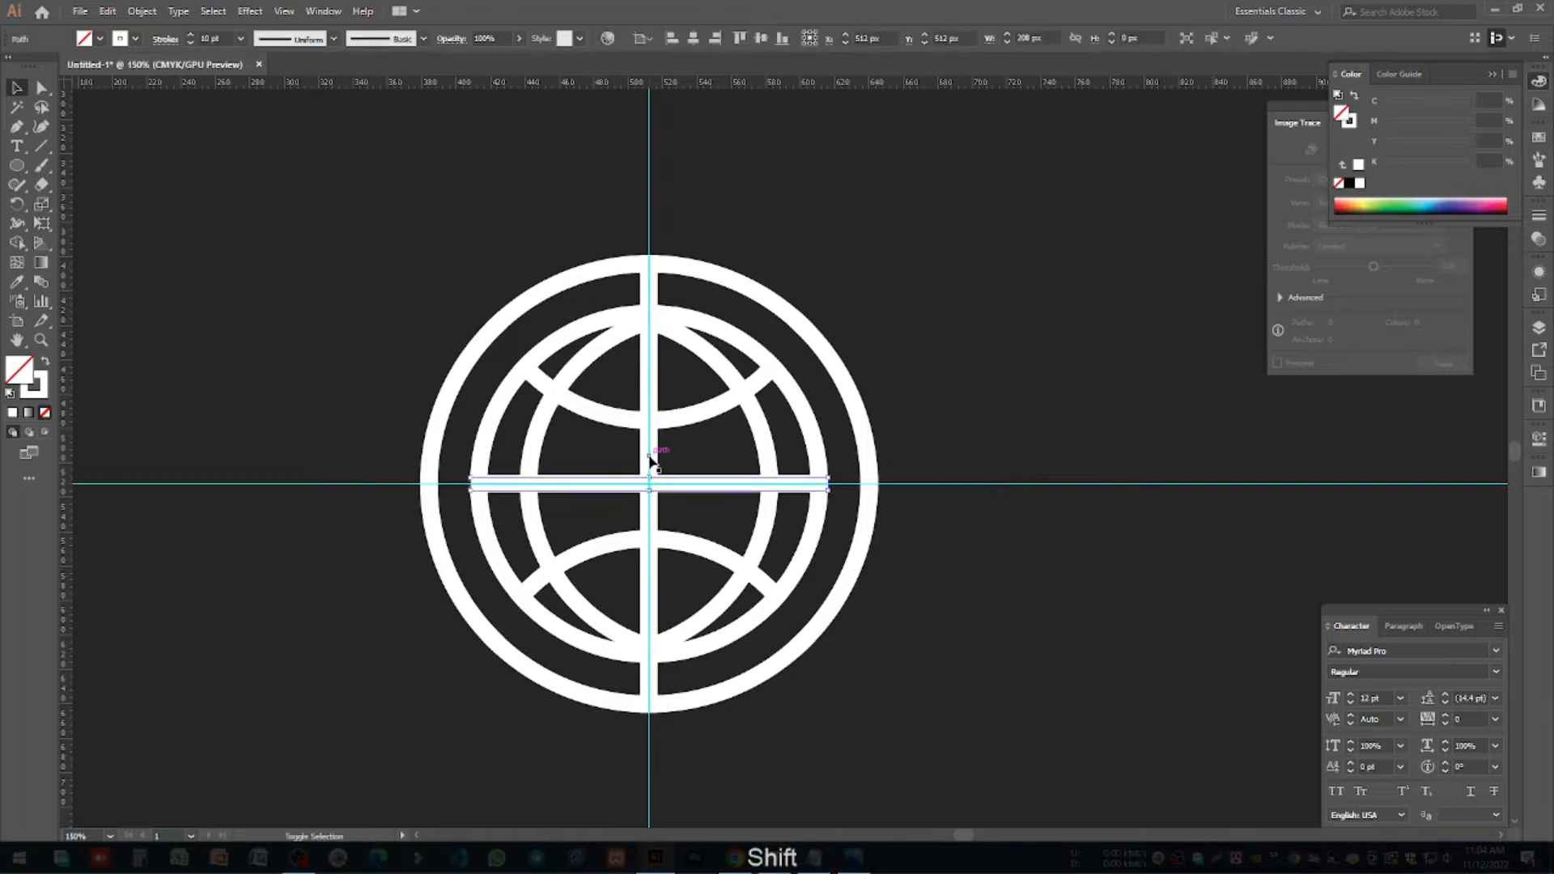
left_click(649, 451, "shift")
left_click(152, 16)
left_click(162, 204)
key("Return")
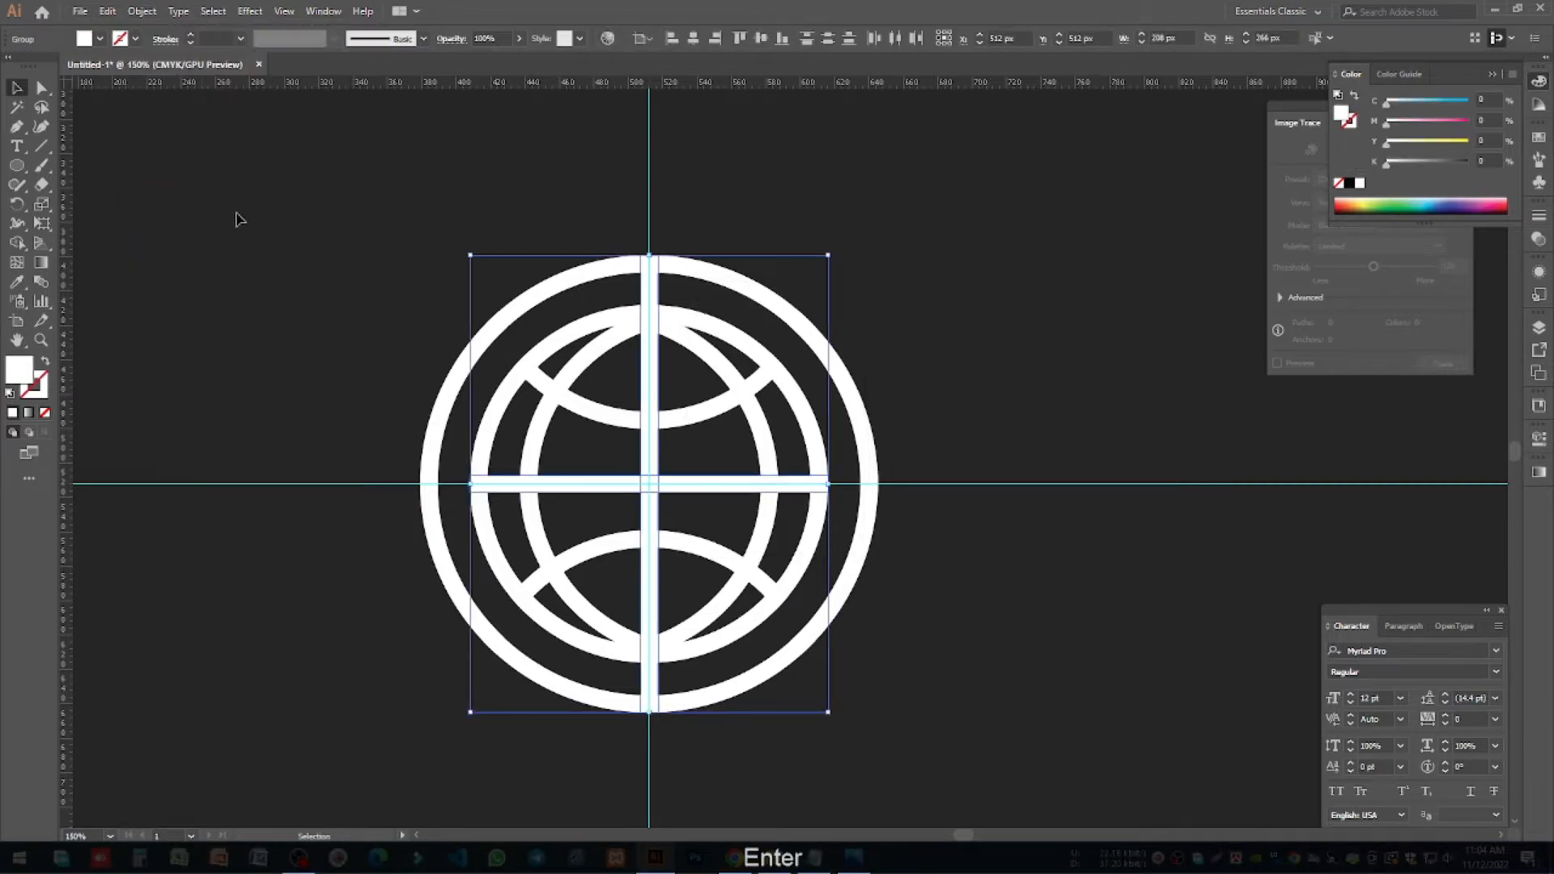
Step: Select all the globe artwork, open the Properties panel, and deselect the artwork
left_click_drag(235, 212, 984, 707)
scroll(683, 466, "down", 1)
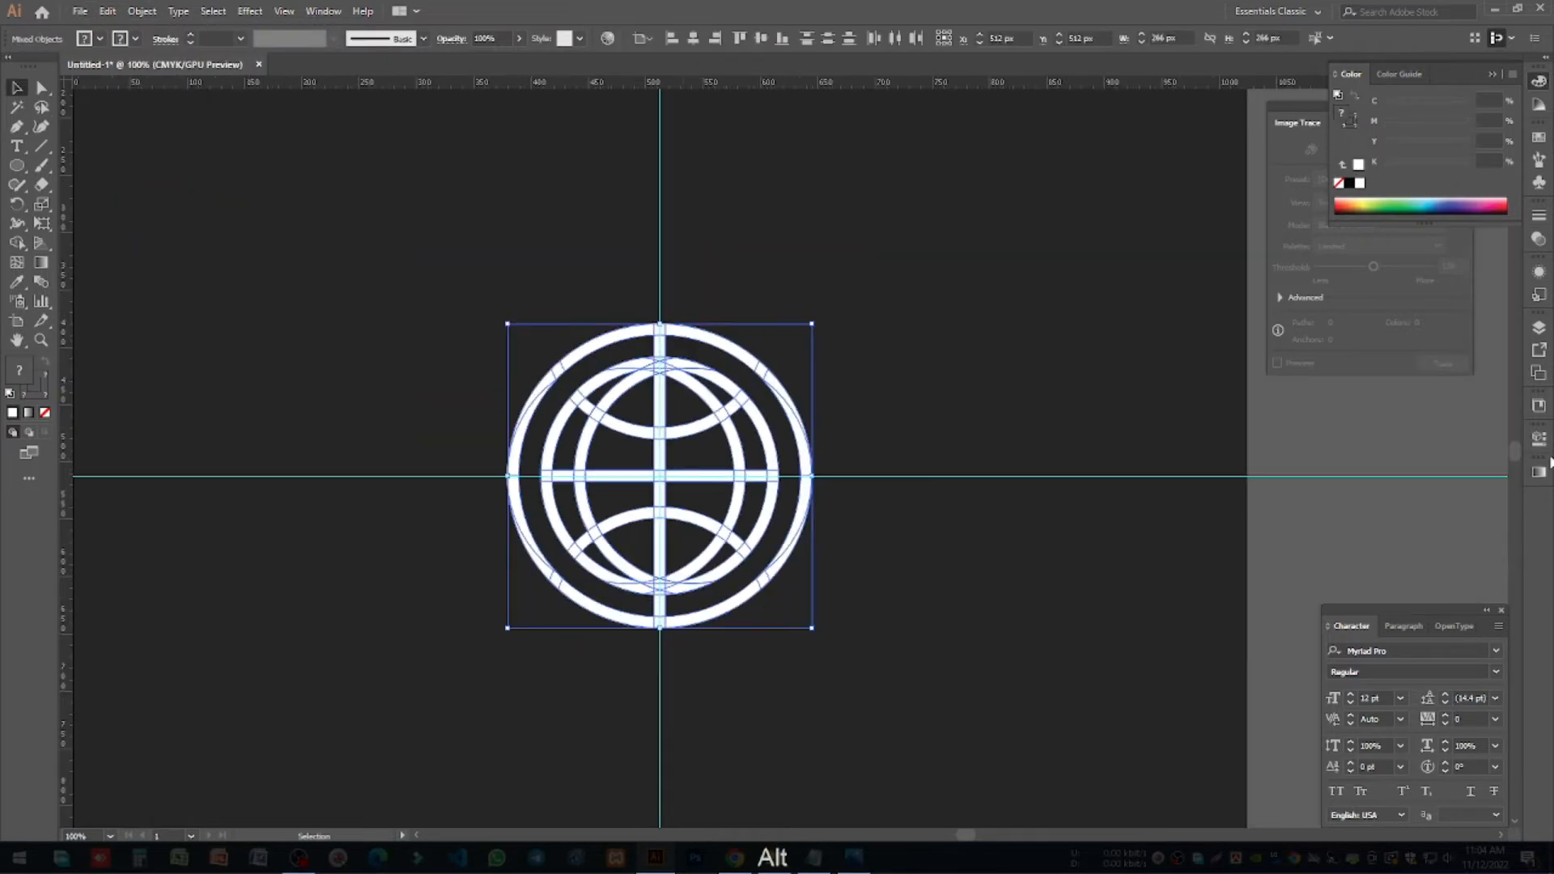
left_click(1540, 440)
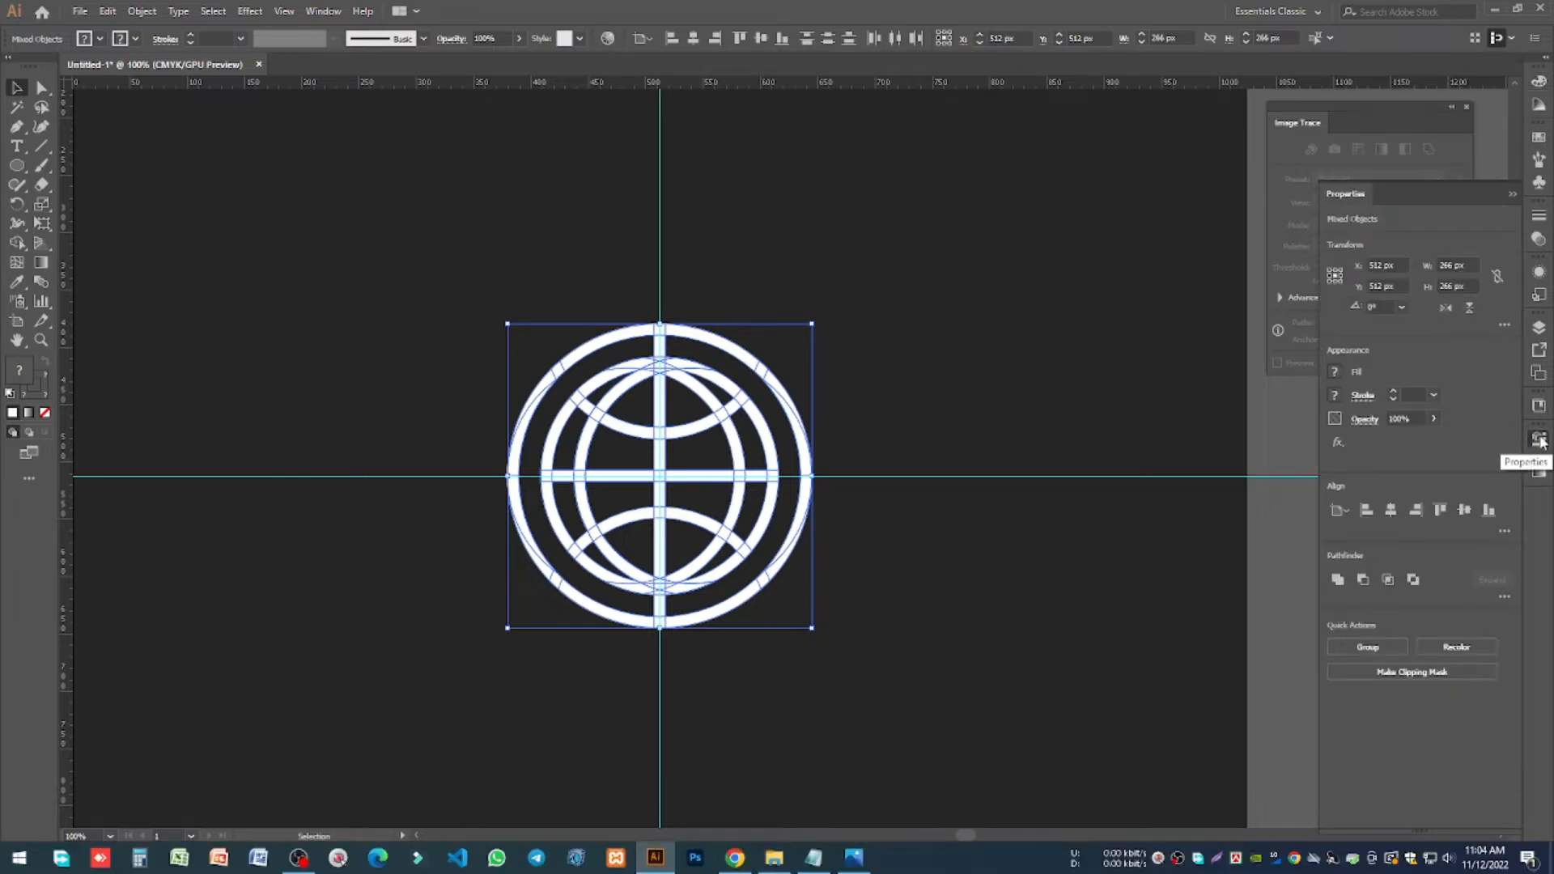
left_click(1065, 347)
left_click(323, 11)
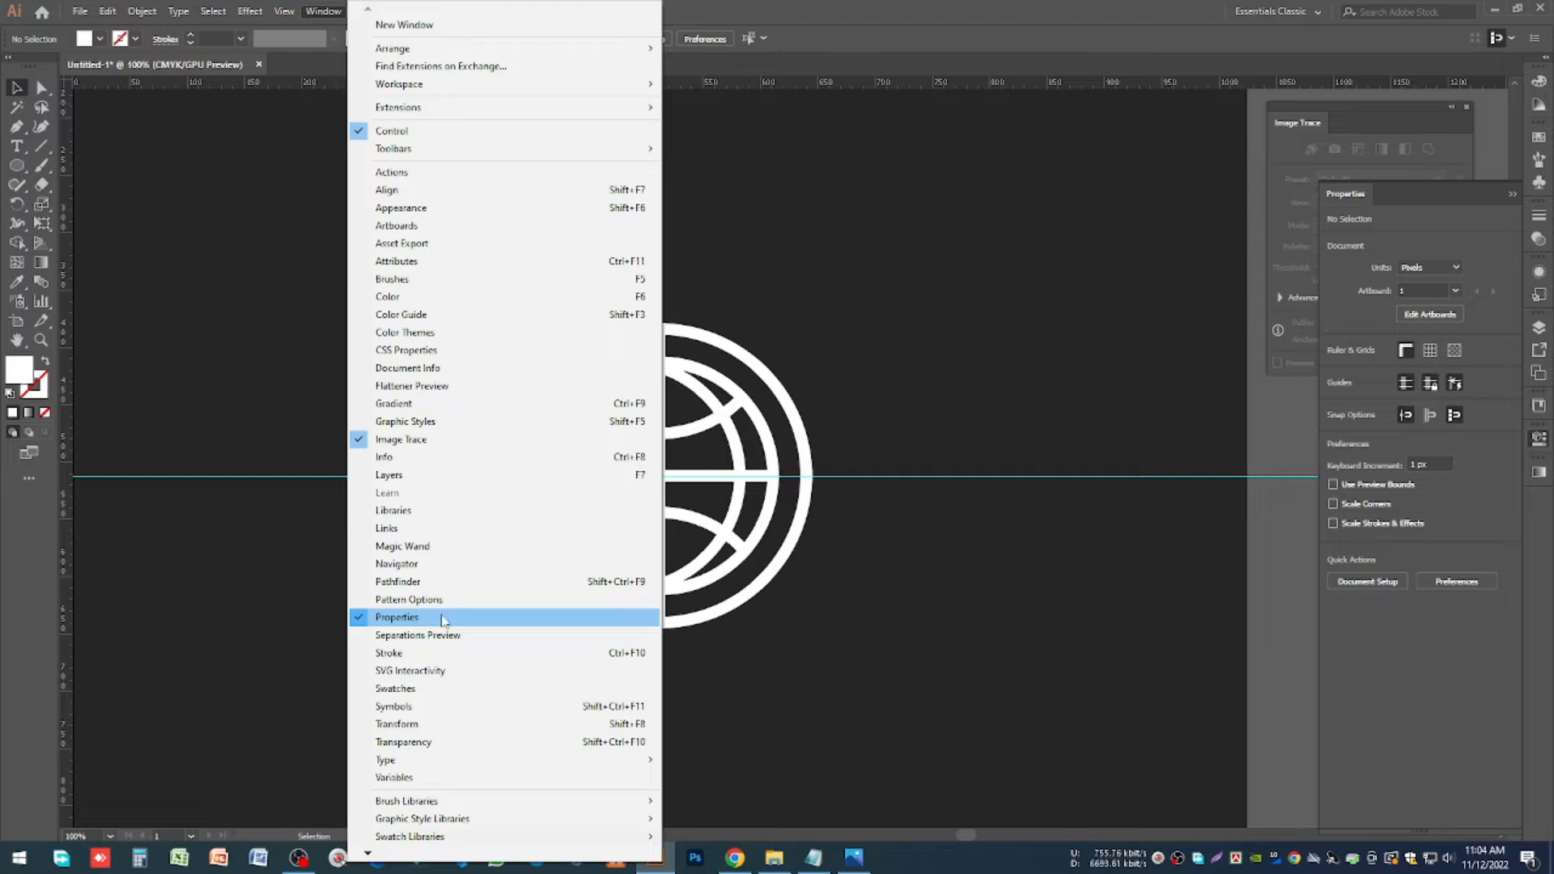
left_click(1043, 623)
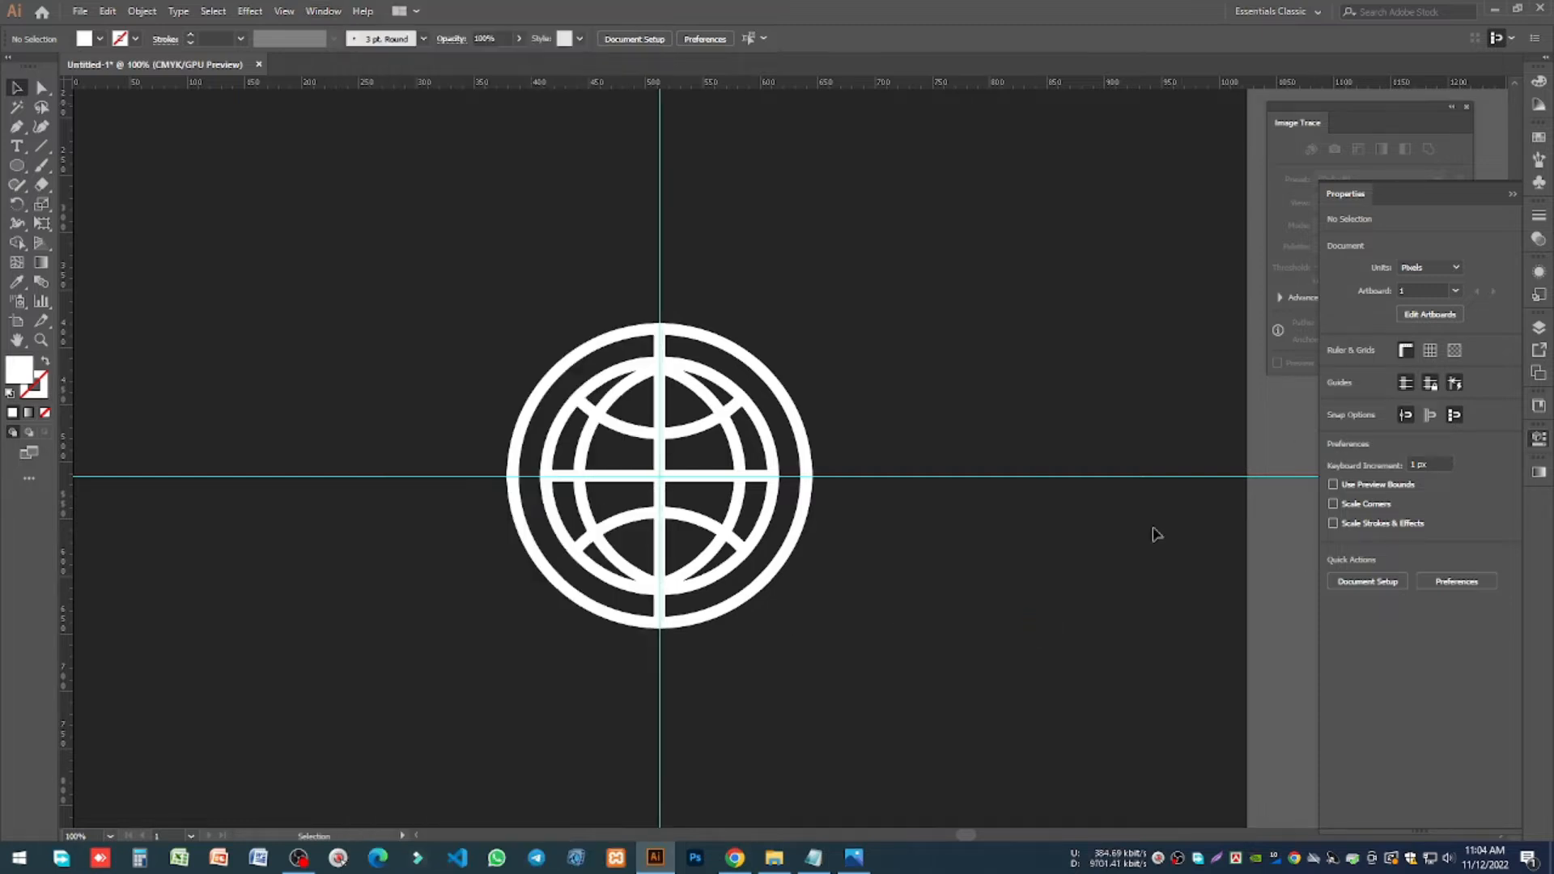
Step: Unite all the globe's circles and lines into one shape with Pathfinder, and deselect it
key("ctrl+a")
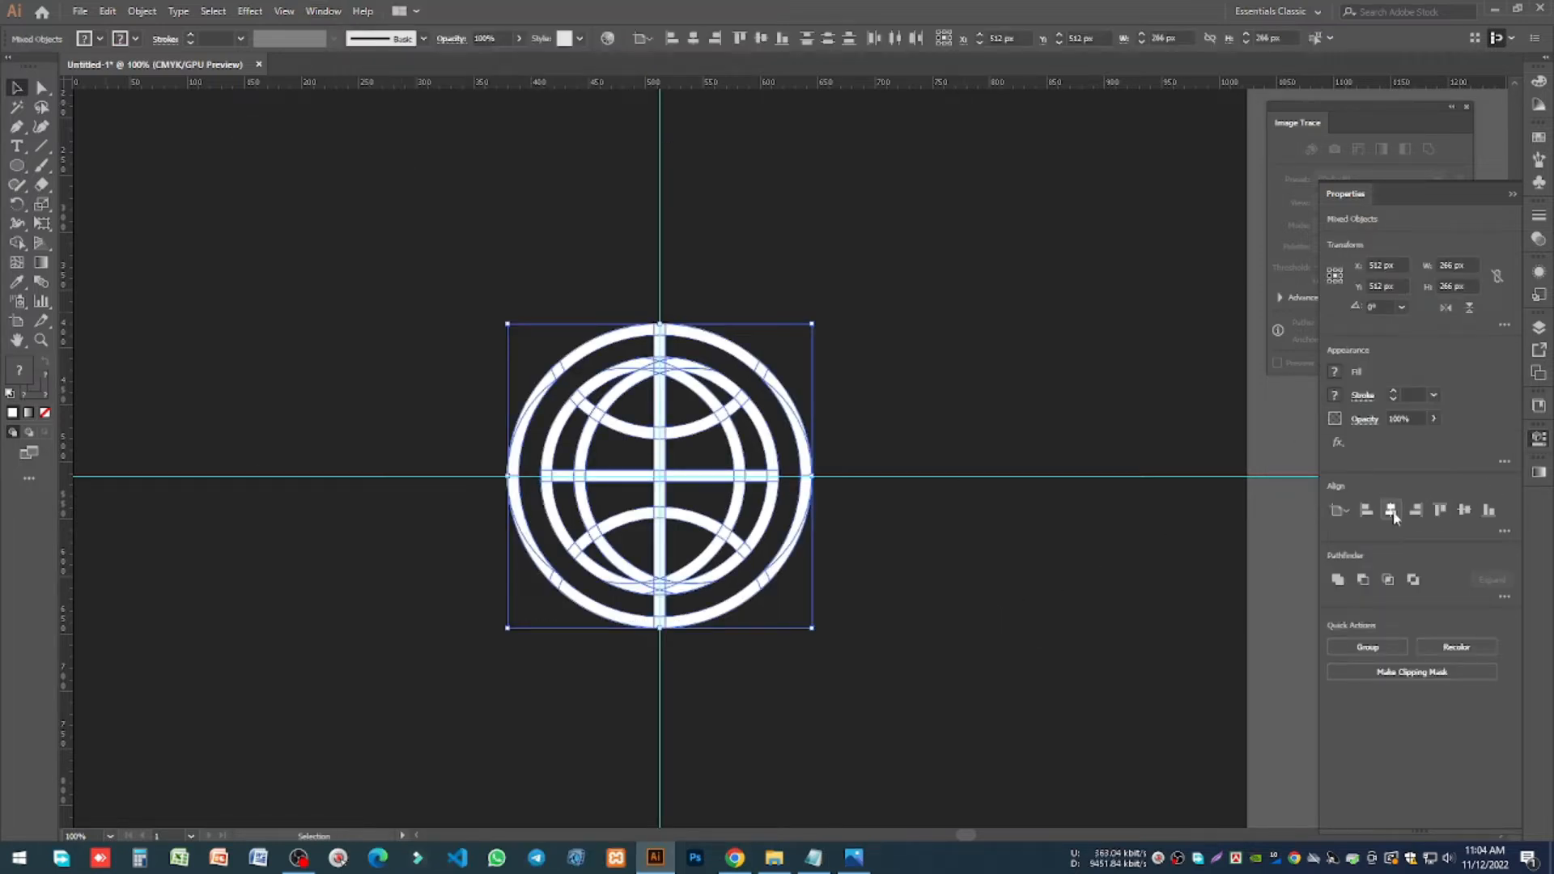
left_click(1337, 579)
left_click(1019, 549)
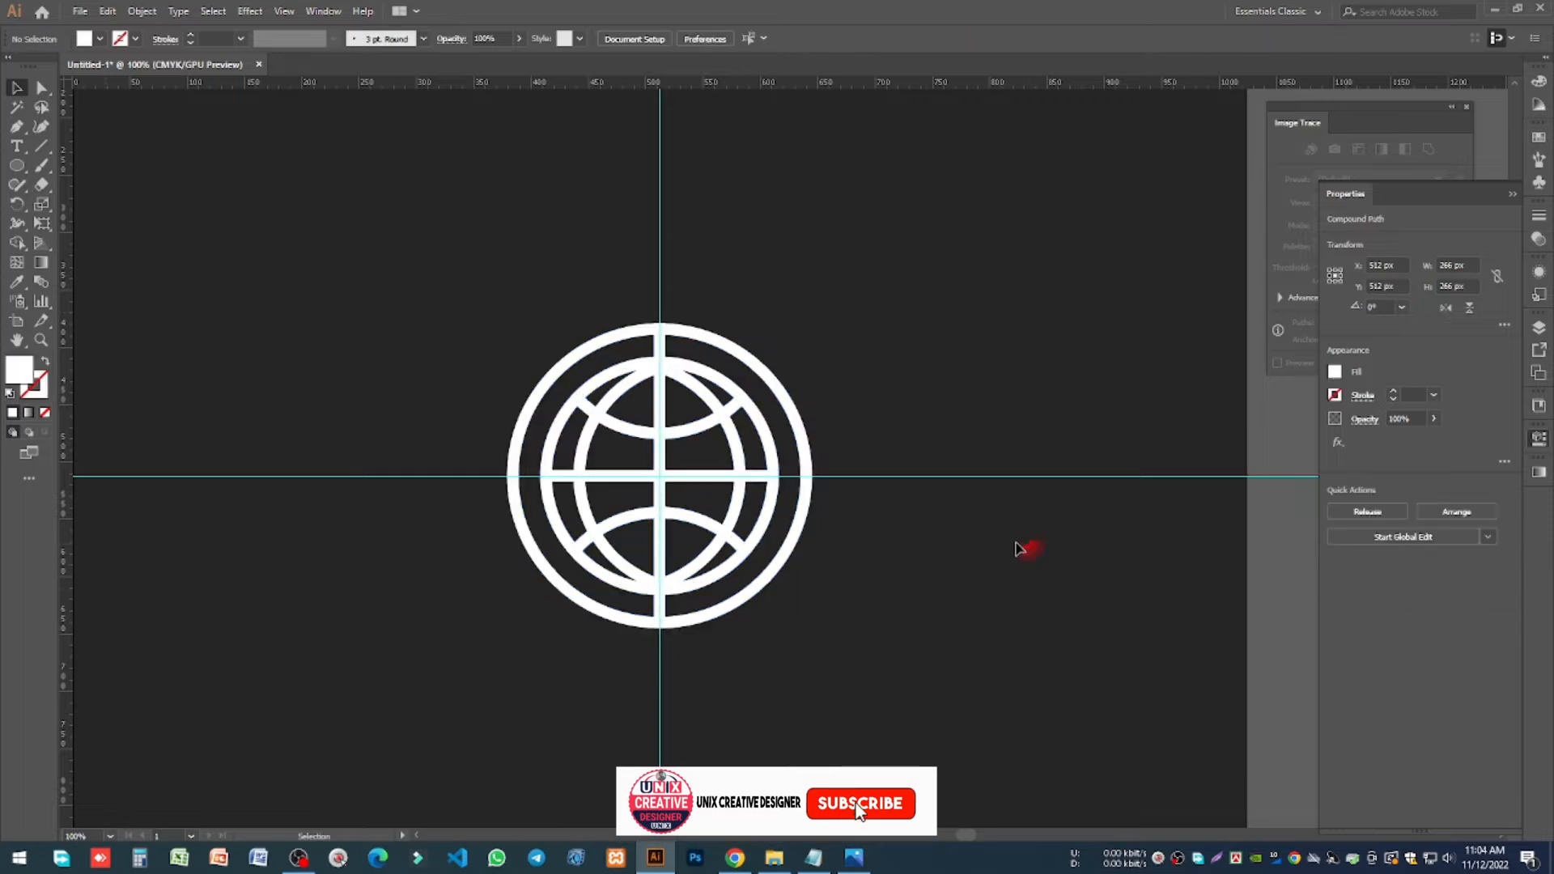
Step: Place a copy of the united globe outside the artboard, beside its lower-left edge
left_click_drag(909, 618, 430, 292)
left_click(878, 445)
left_click_drag(652, 375, 184, 380)
scroll(625, 329, "down", 2)
left_click_drag(434, 381, 274, 566)
left_click(427, 230)
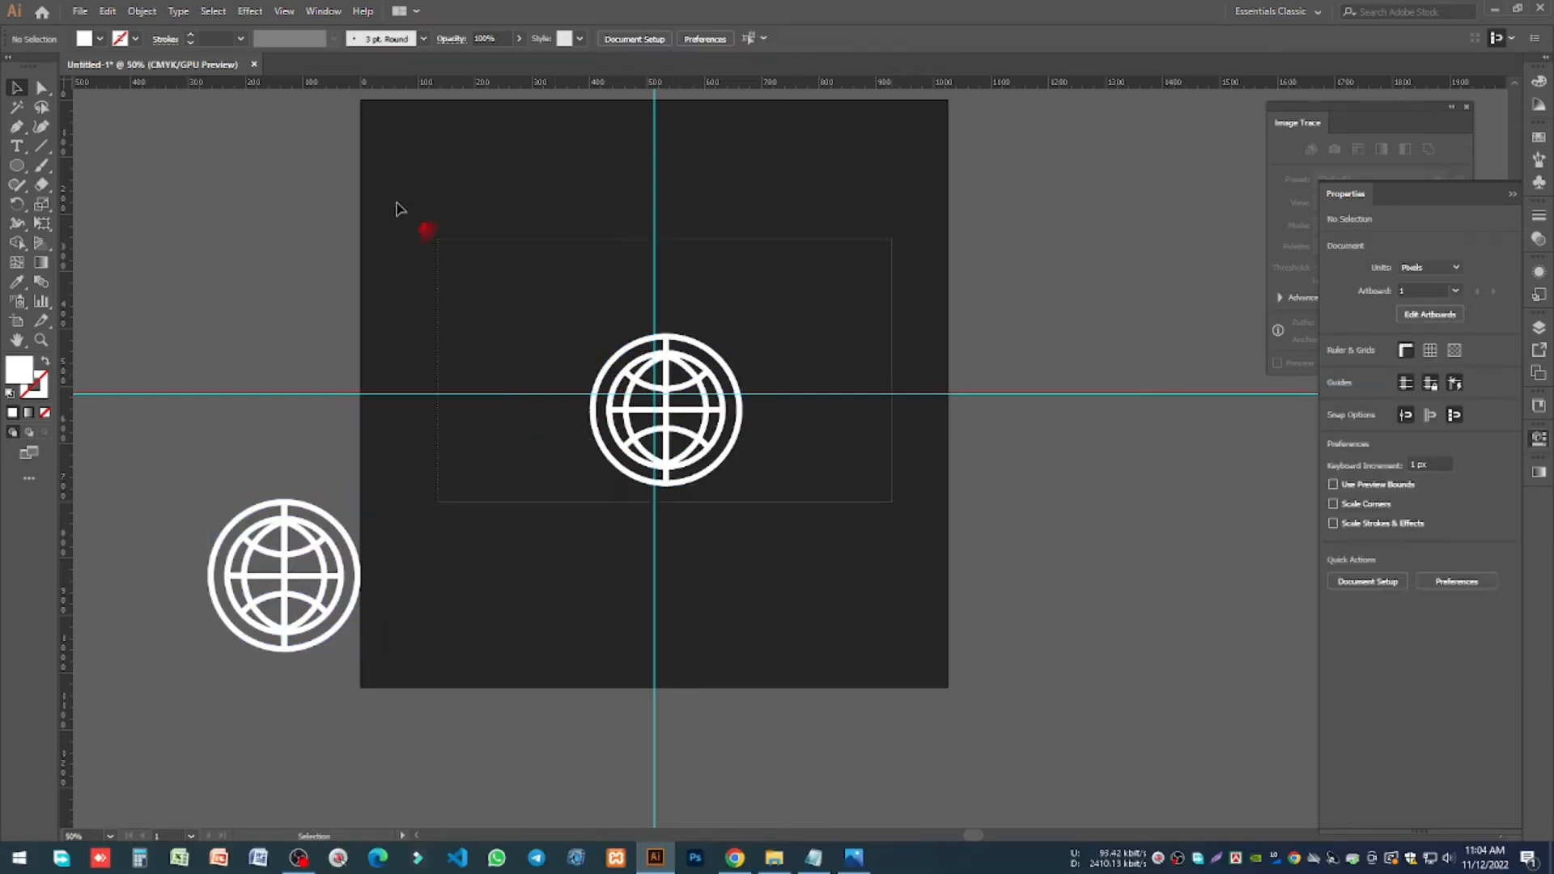
Step: Align the globe remaining on the artboard to the artboard's horizontal and vertical center, and deselect it
left_click_drag(397, 209, 397, 209)
left_click(693, 38)
left_click(761, 38)
left_click(843, 308)
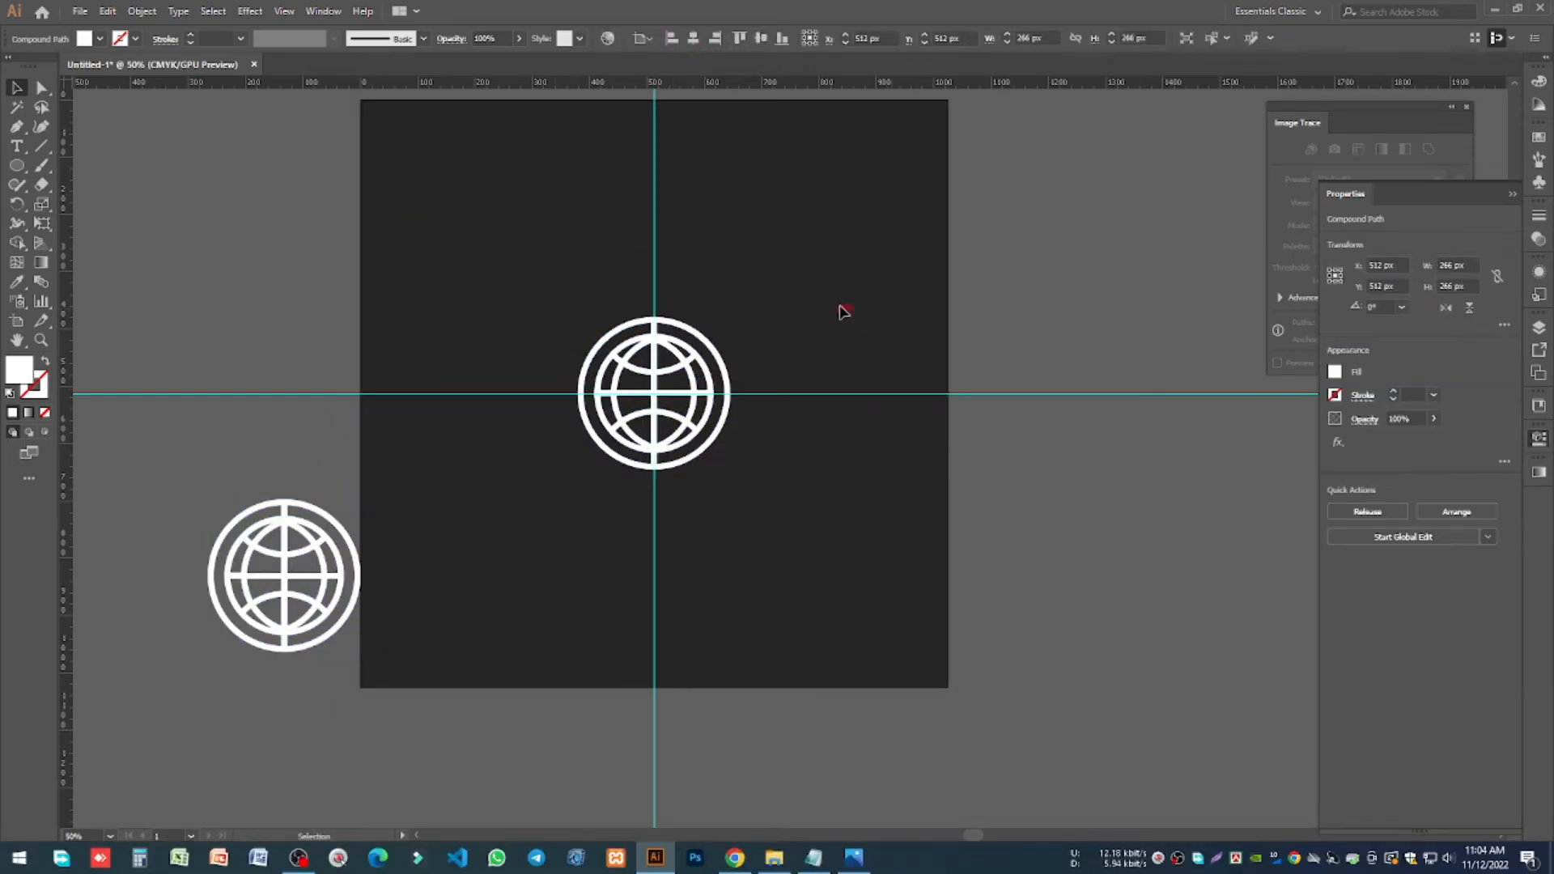
scroll(679, 344, "up", 3)
scroll(618, 319, "up", 1)
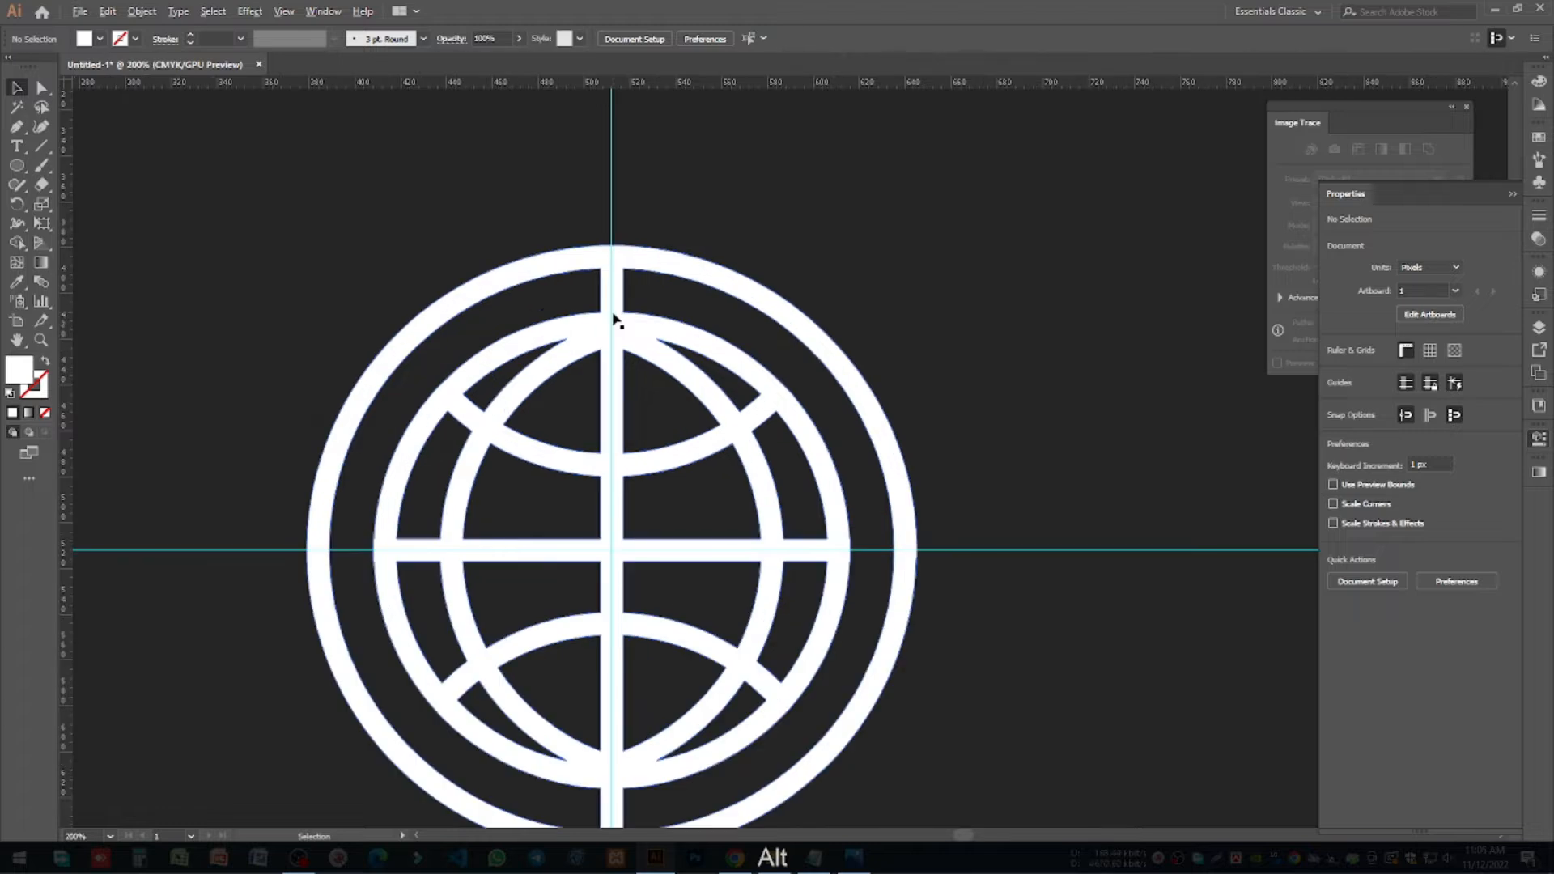
left_click(607, 296)
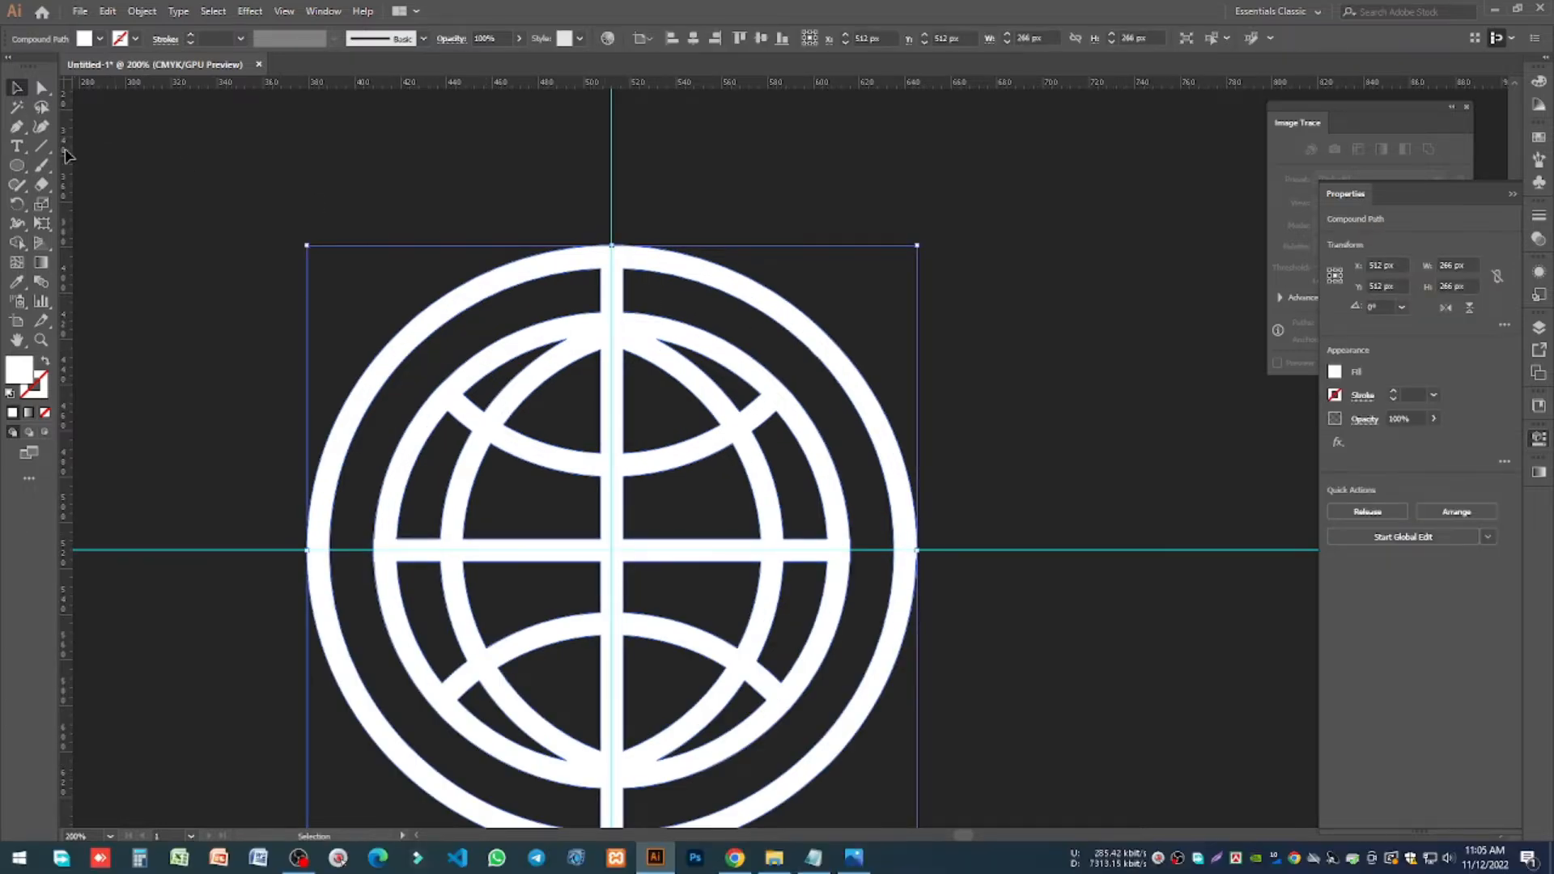
left_click(18, 243)
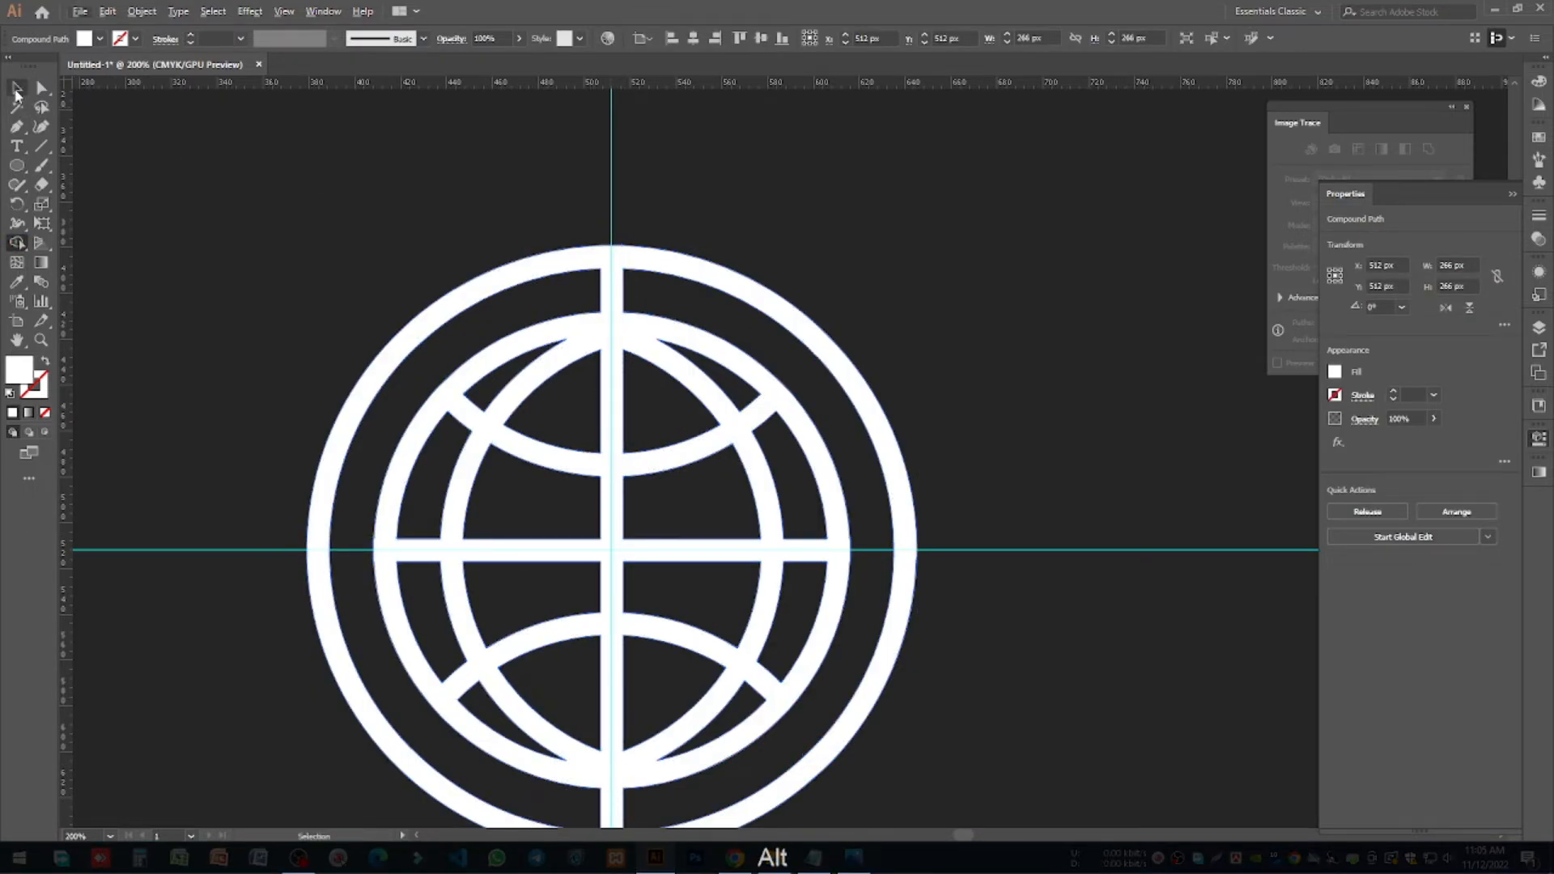
left_click(255, 151)
Step: Undo the globe's centering, duplication and Pathfinder Unite
key("ctrl+z")
key("ctrl+z")
key("ctrl+z")
key("ctrl+z")
key("ctrl+z")
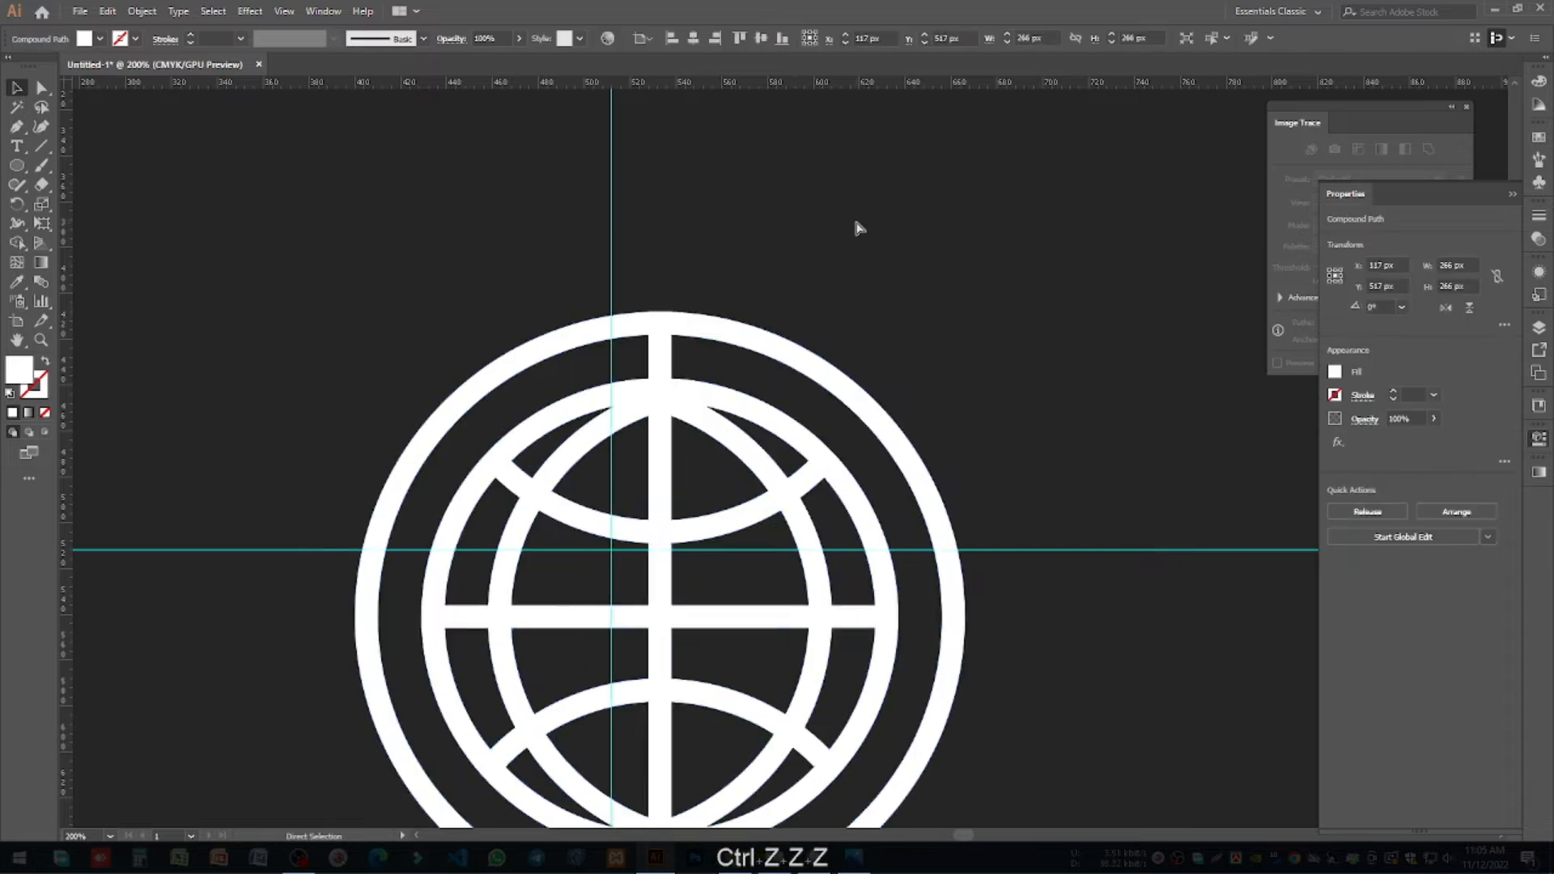
key("ctrl+z")
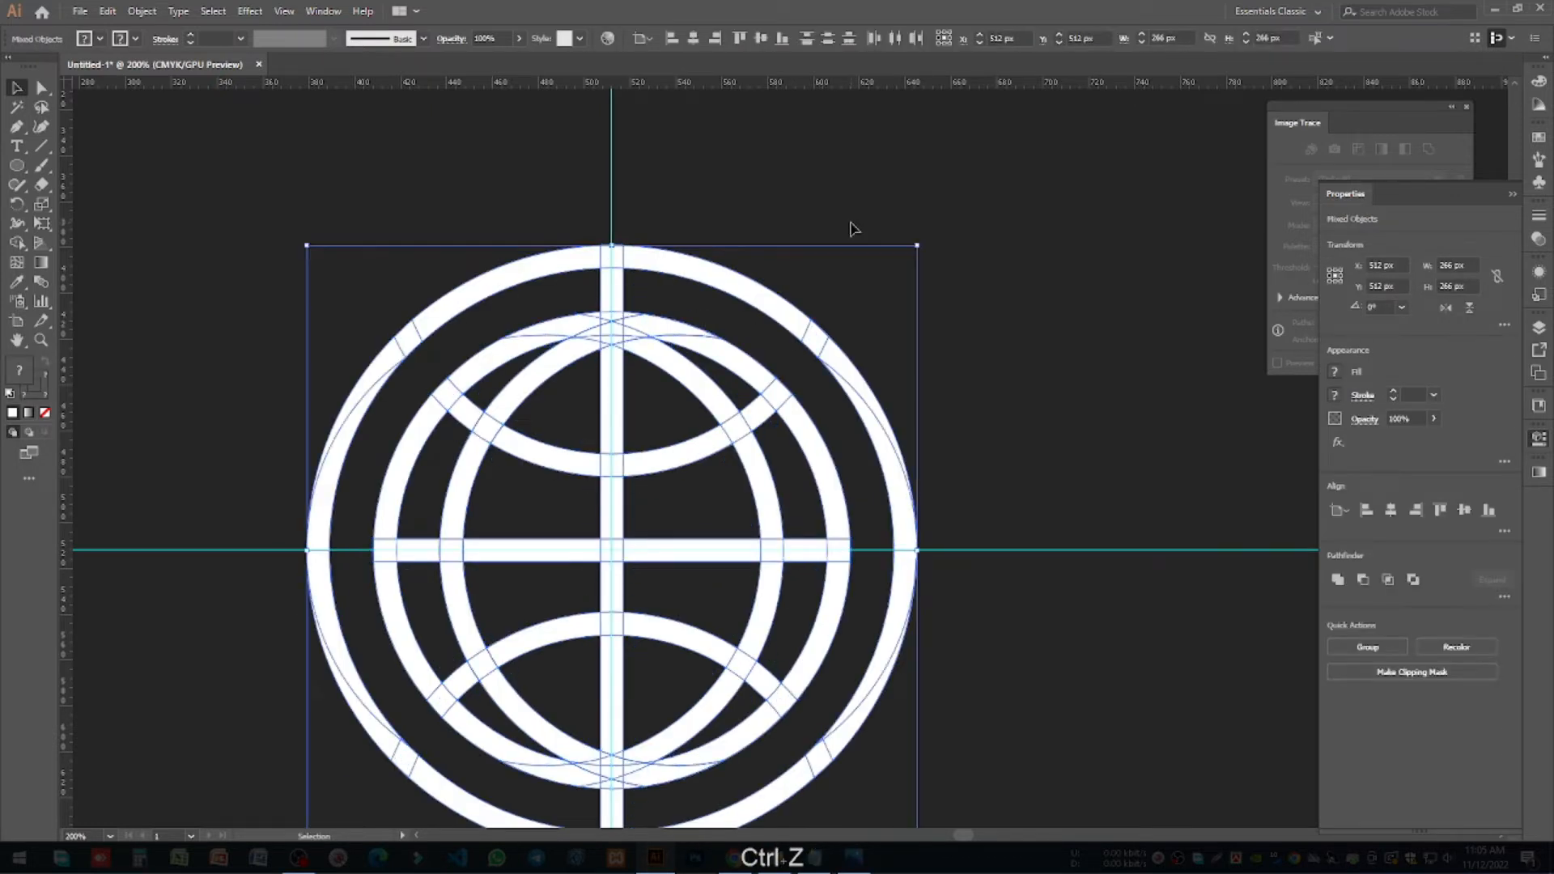
Step: Remove the vertical line's two segments between the outer ring and the middle circle with Shape Builder, and deselect the artwork
left_click(890, 188)
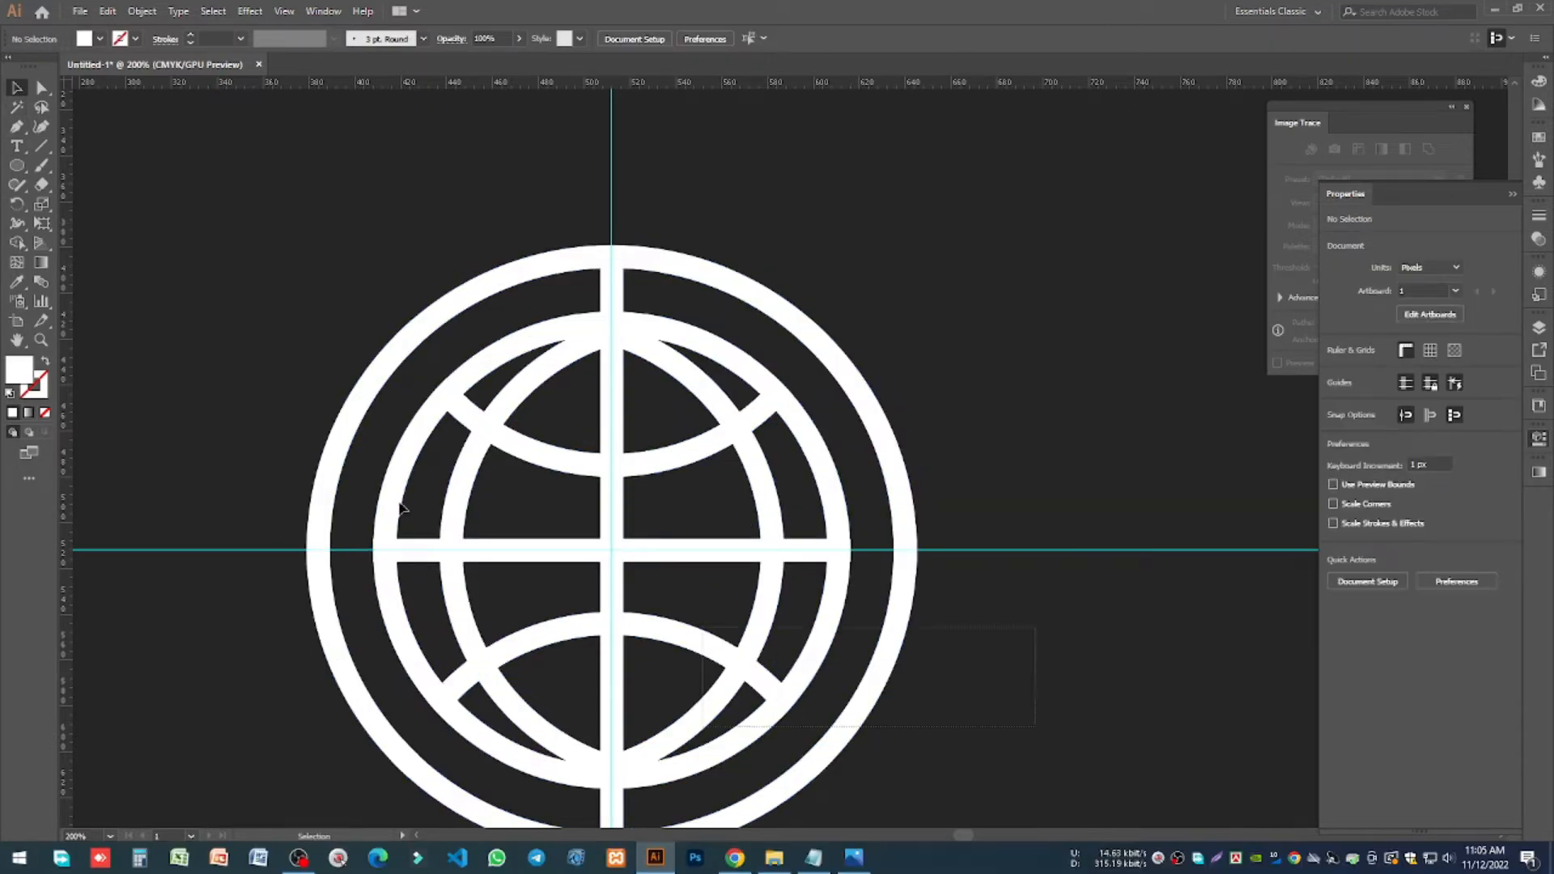
left_click_drag(401, 509, 8, 233)
left_click(18, 244)
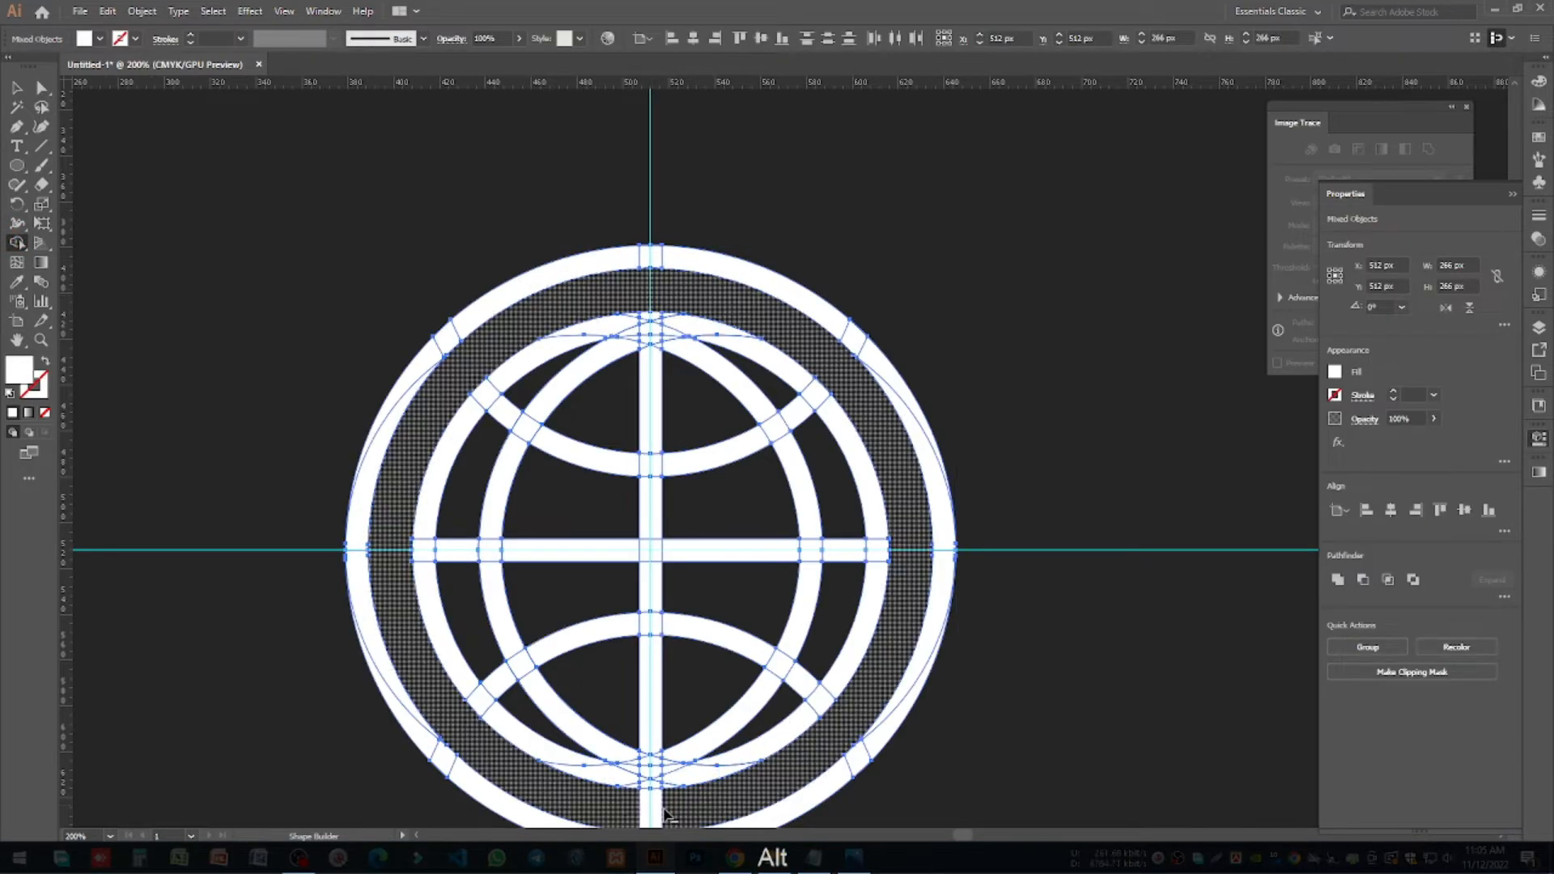
scroll(691, 528, "down", 1)
scroll(690, 529, "down", 1)
left_click(16, 88)
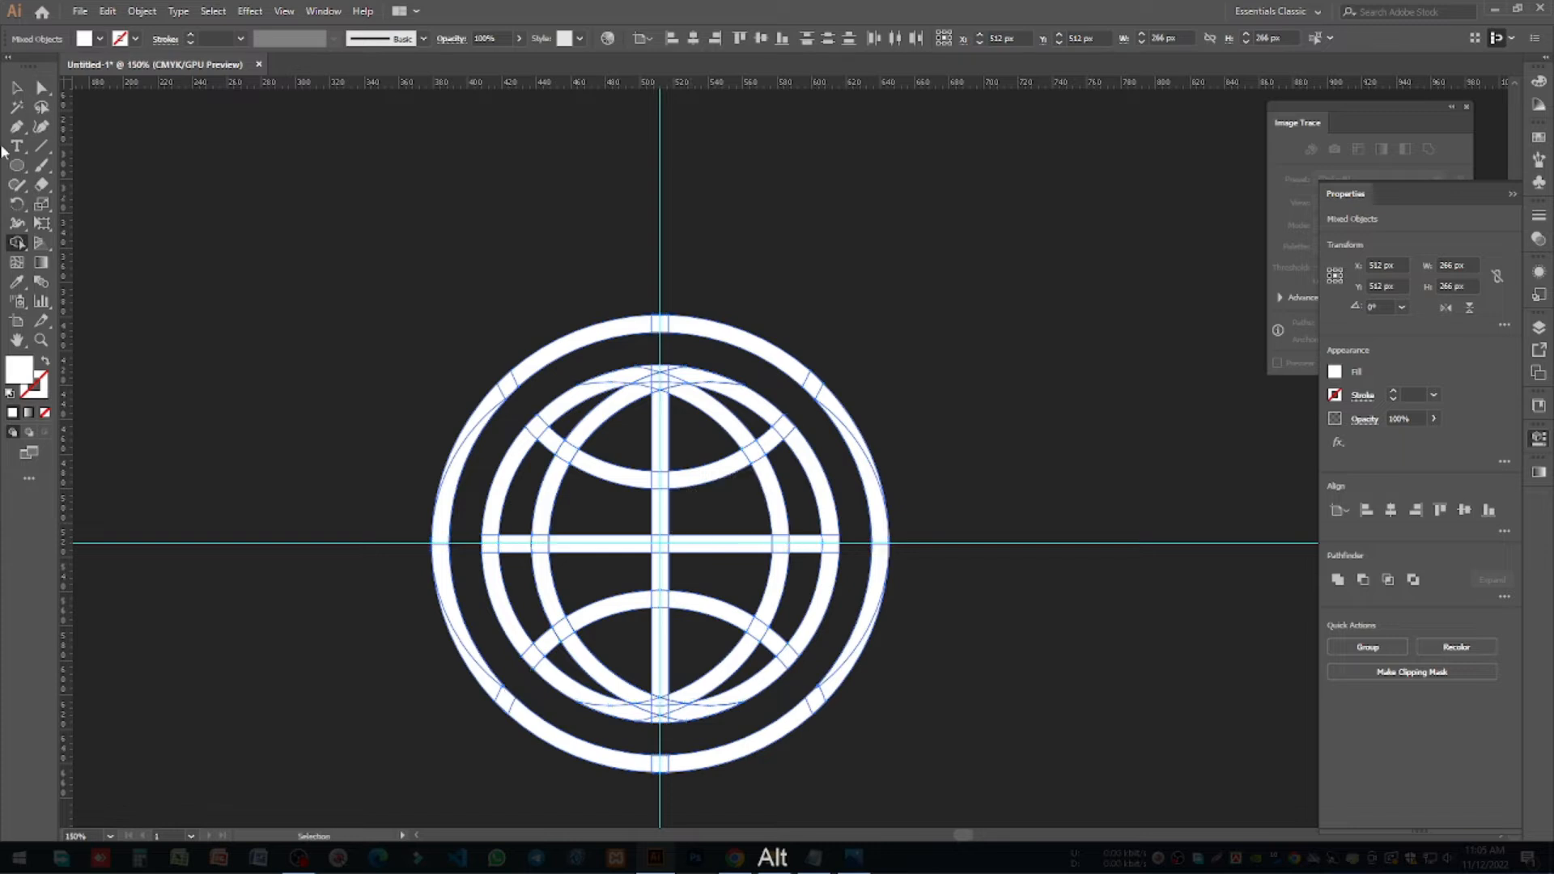
left_click(359, 183)
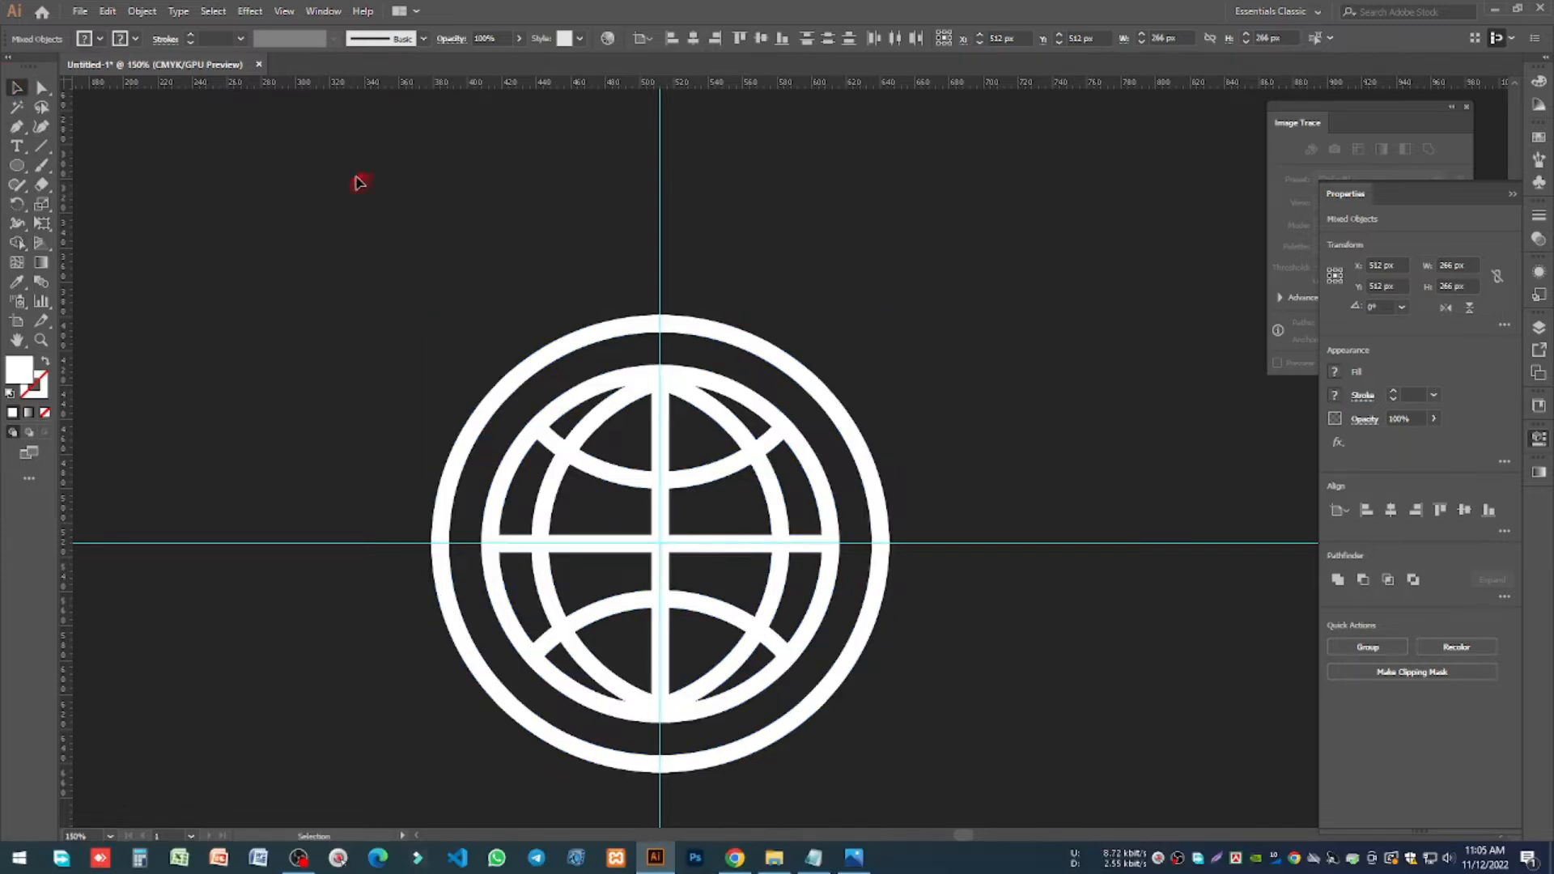
Step: Select the right-offset circle, the middle circle, the vertical line, and the upper and lower arcs, leaving the outer ring unselected
left_click_drag(644, 634, 535, 382)
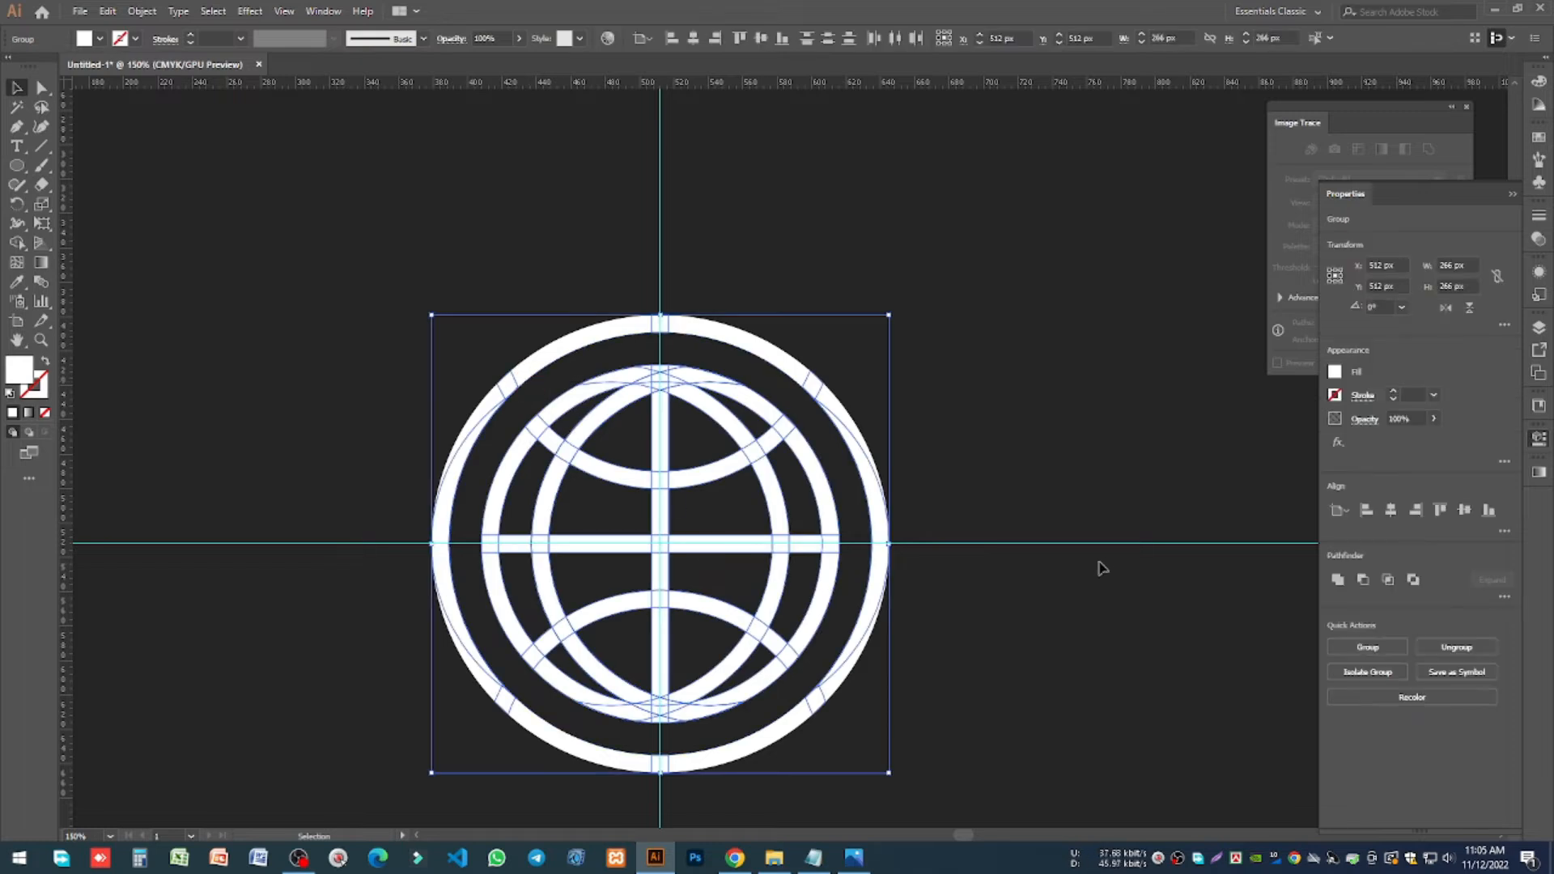
left_click(1063, 594)
left_click(882, 511)
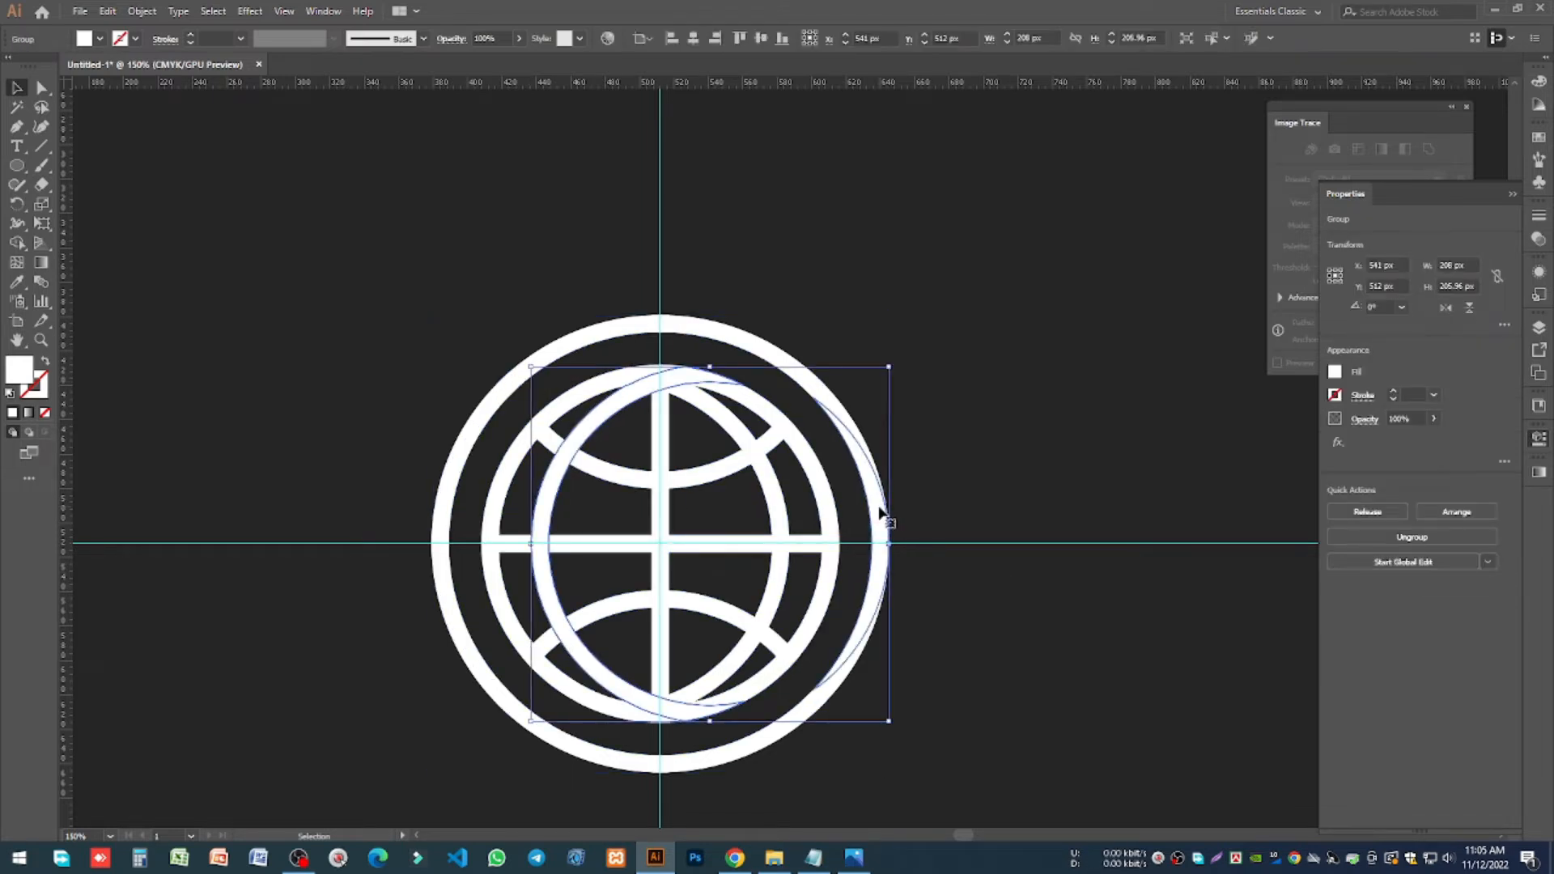
key("shift")
key("shift")
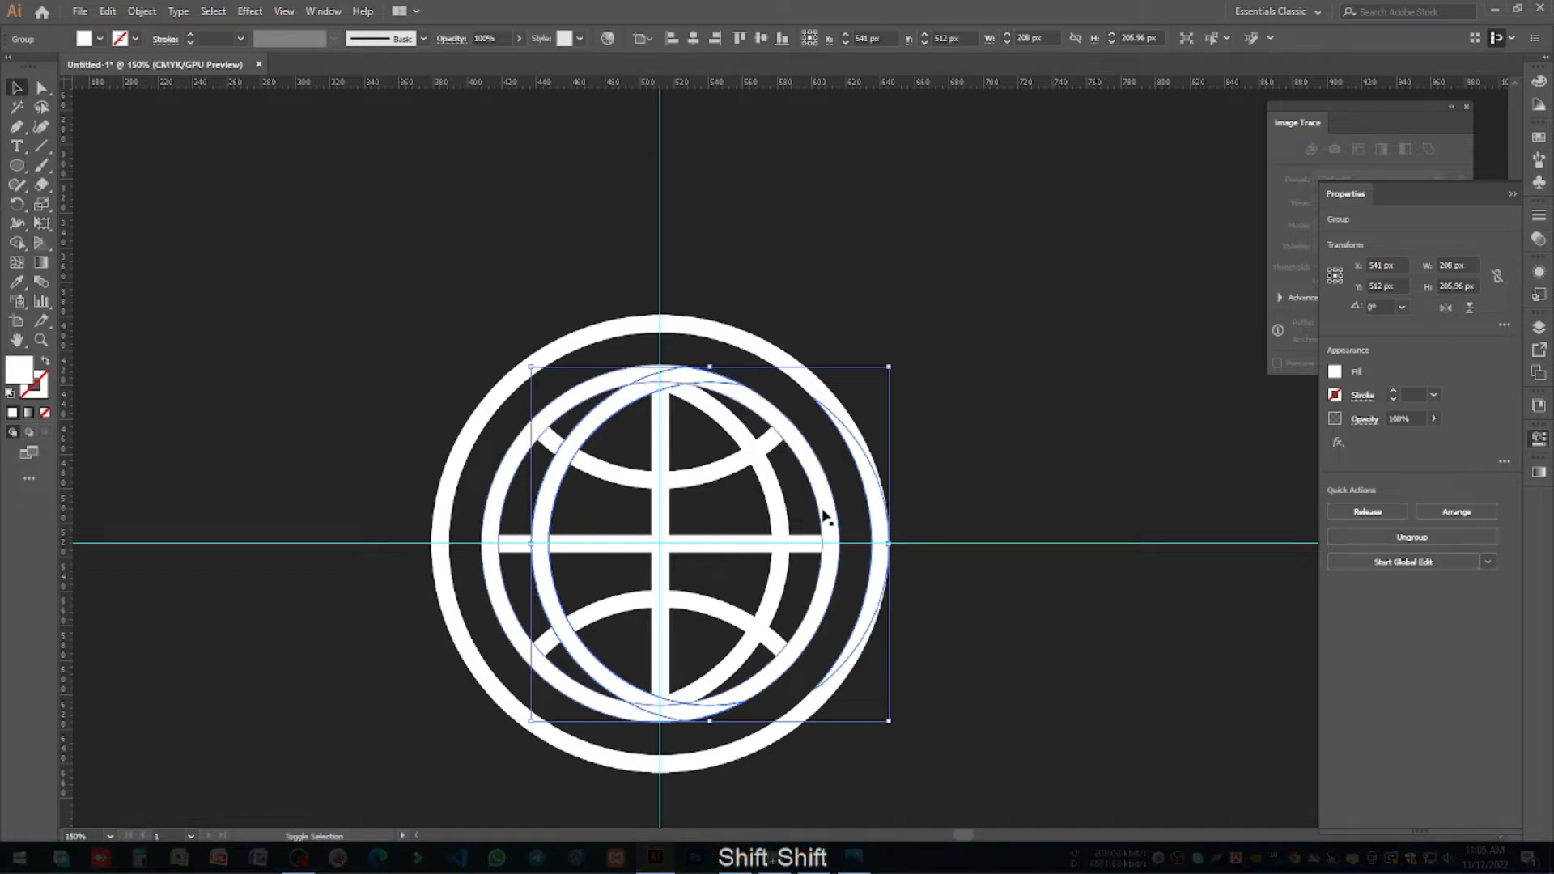
left_click(826, 515, "shift")
left_click(668, 545, "shift")
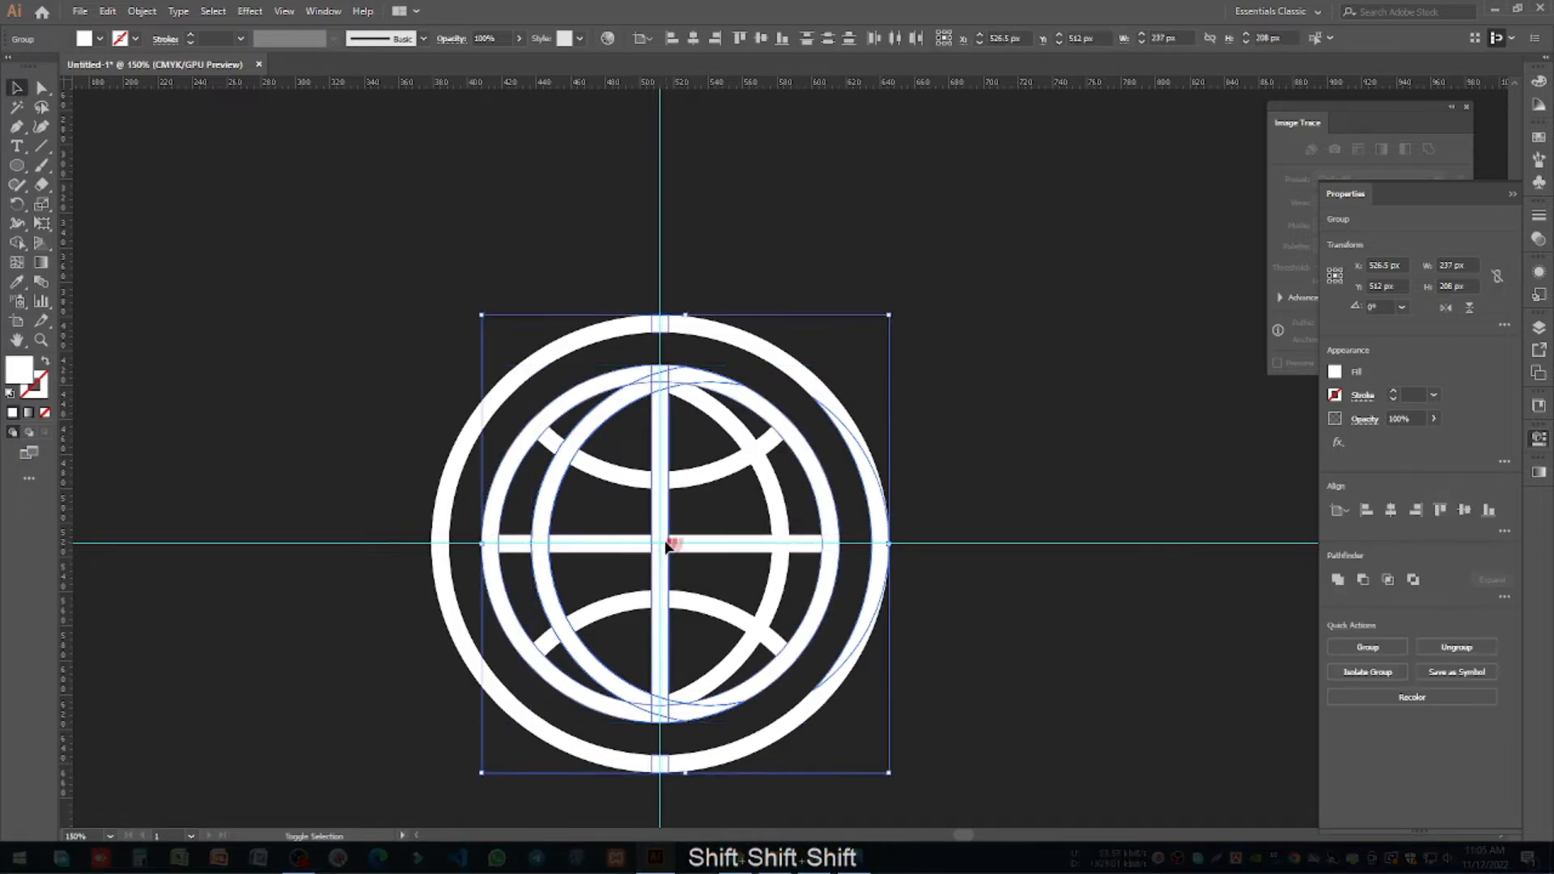
left_click(672, 484, "shift")
left_click(692, 613, "shift")
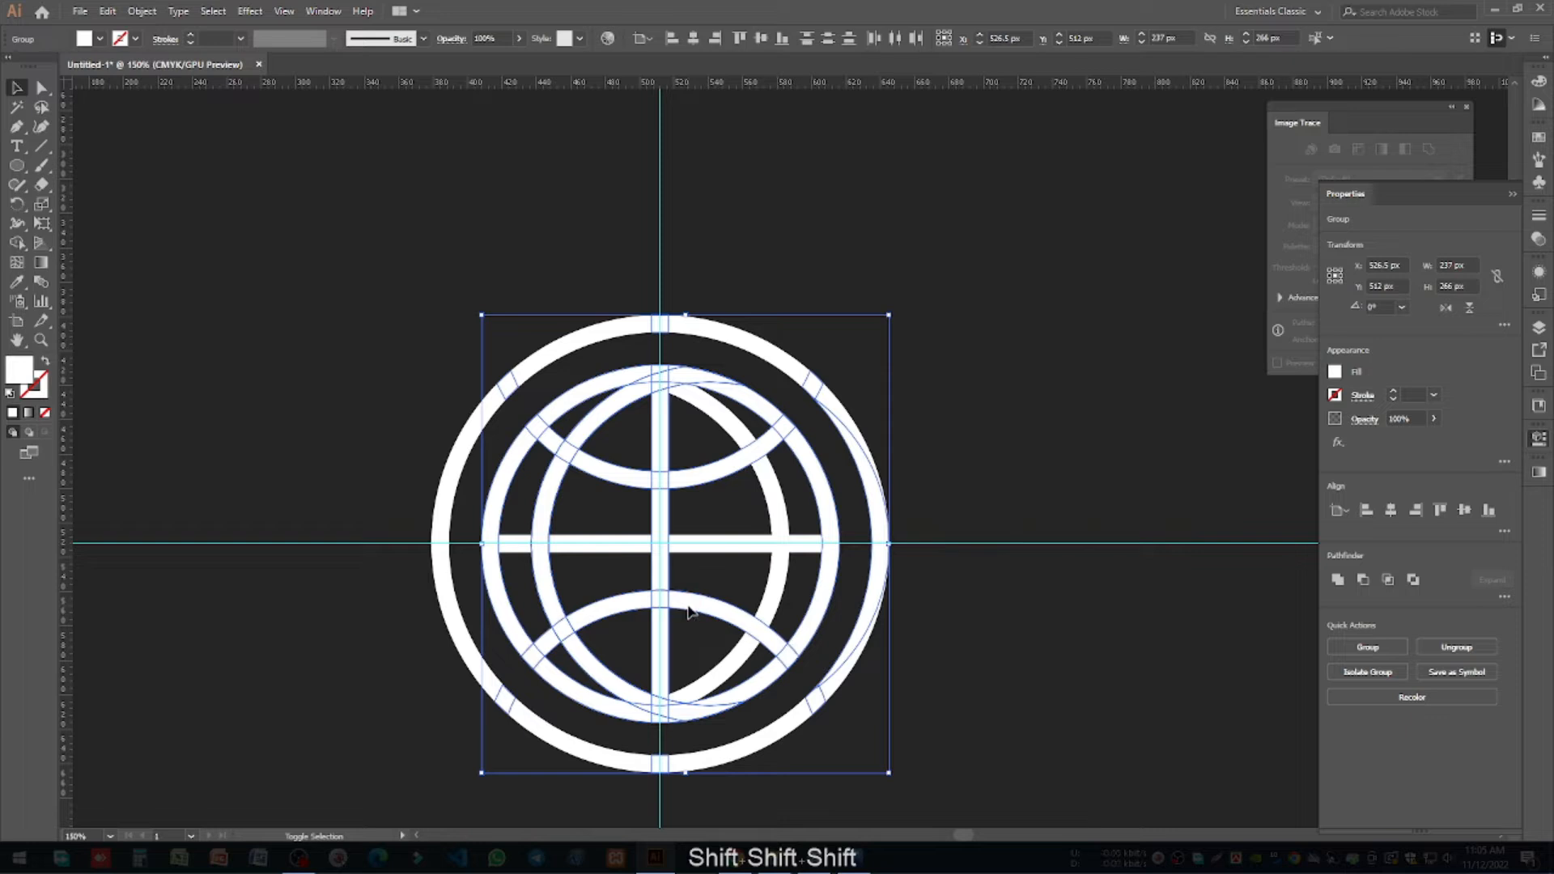
Step: Remove the selected shapes' pieces that overlap the outer ring with Shape Builder
left_click(16, 242)
key("alt")
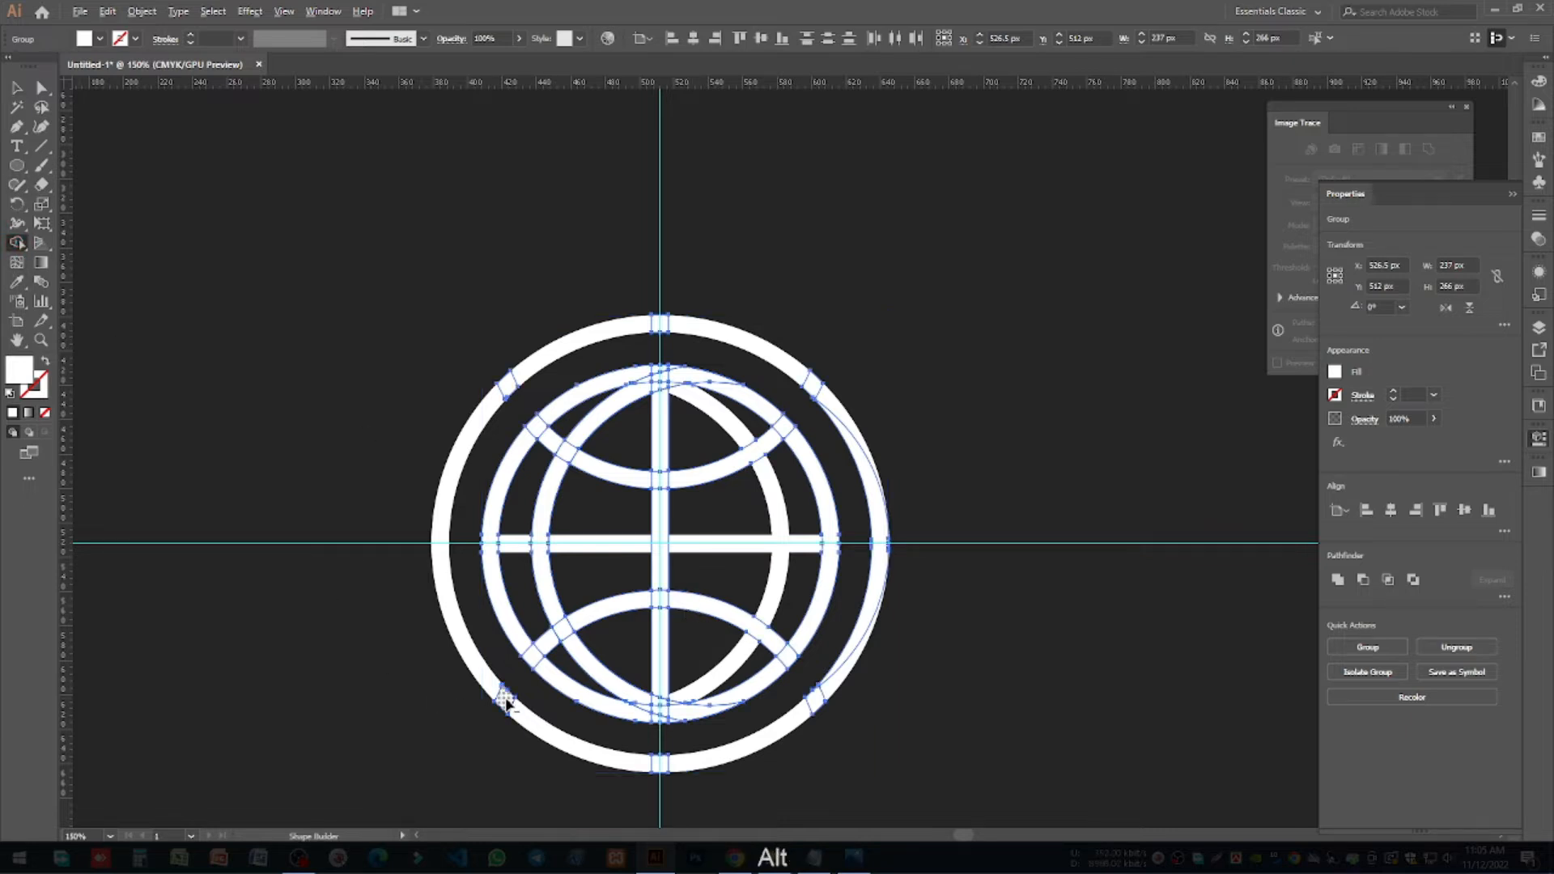
left_click(670, 765, "alt")
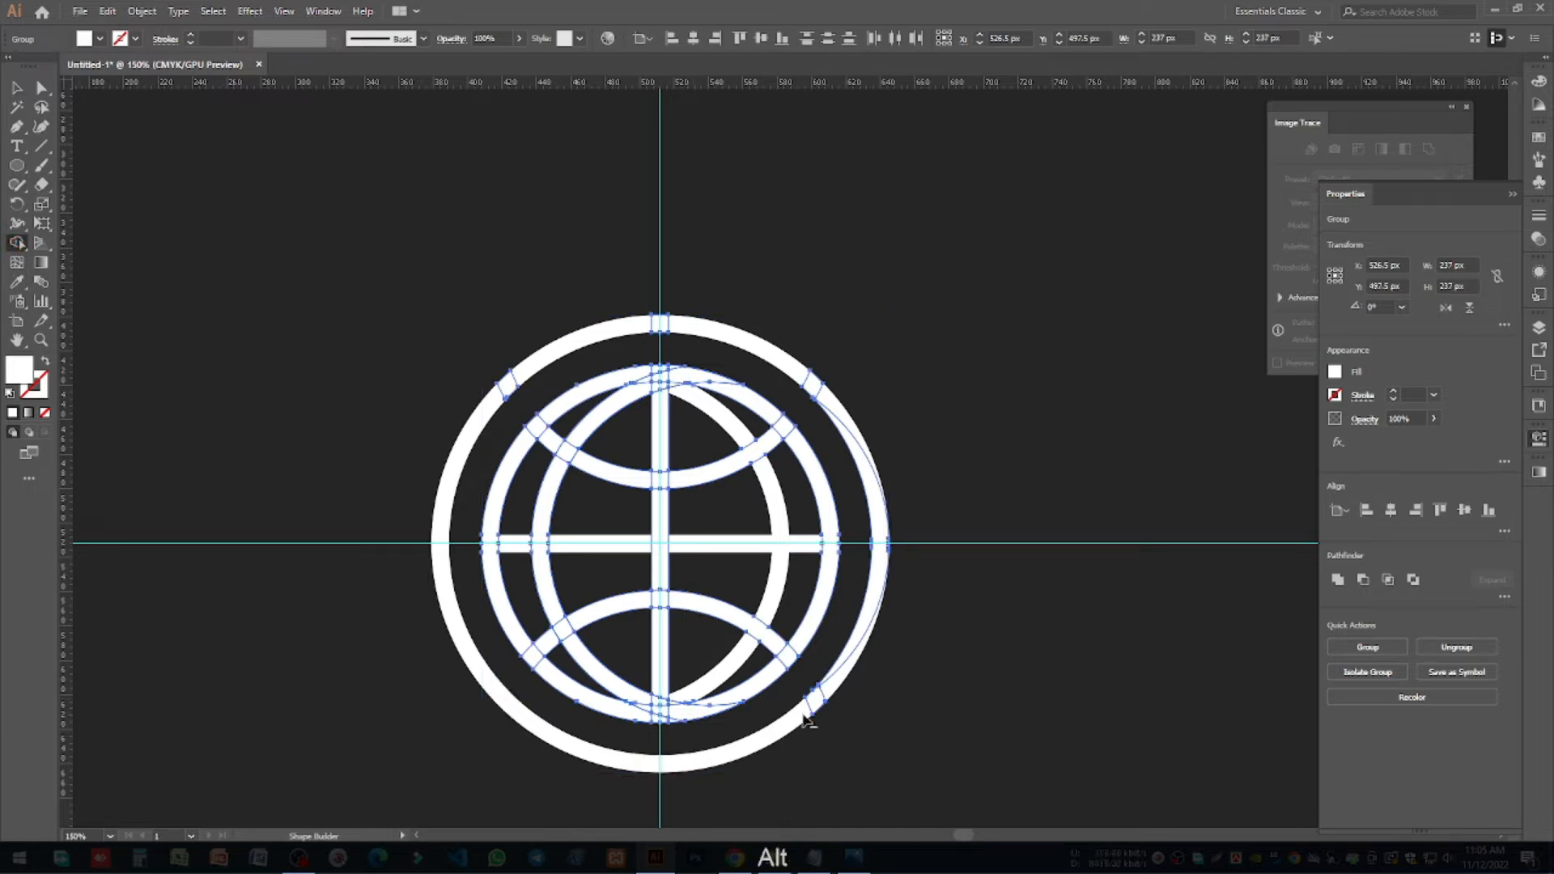
left_click(868, 613, "alt")
left_click(812, 385, "alt")
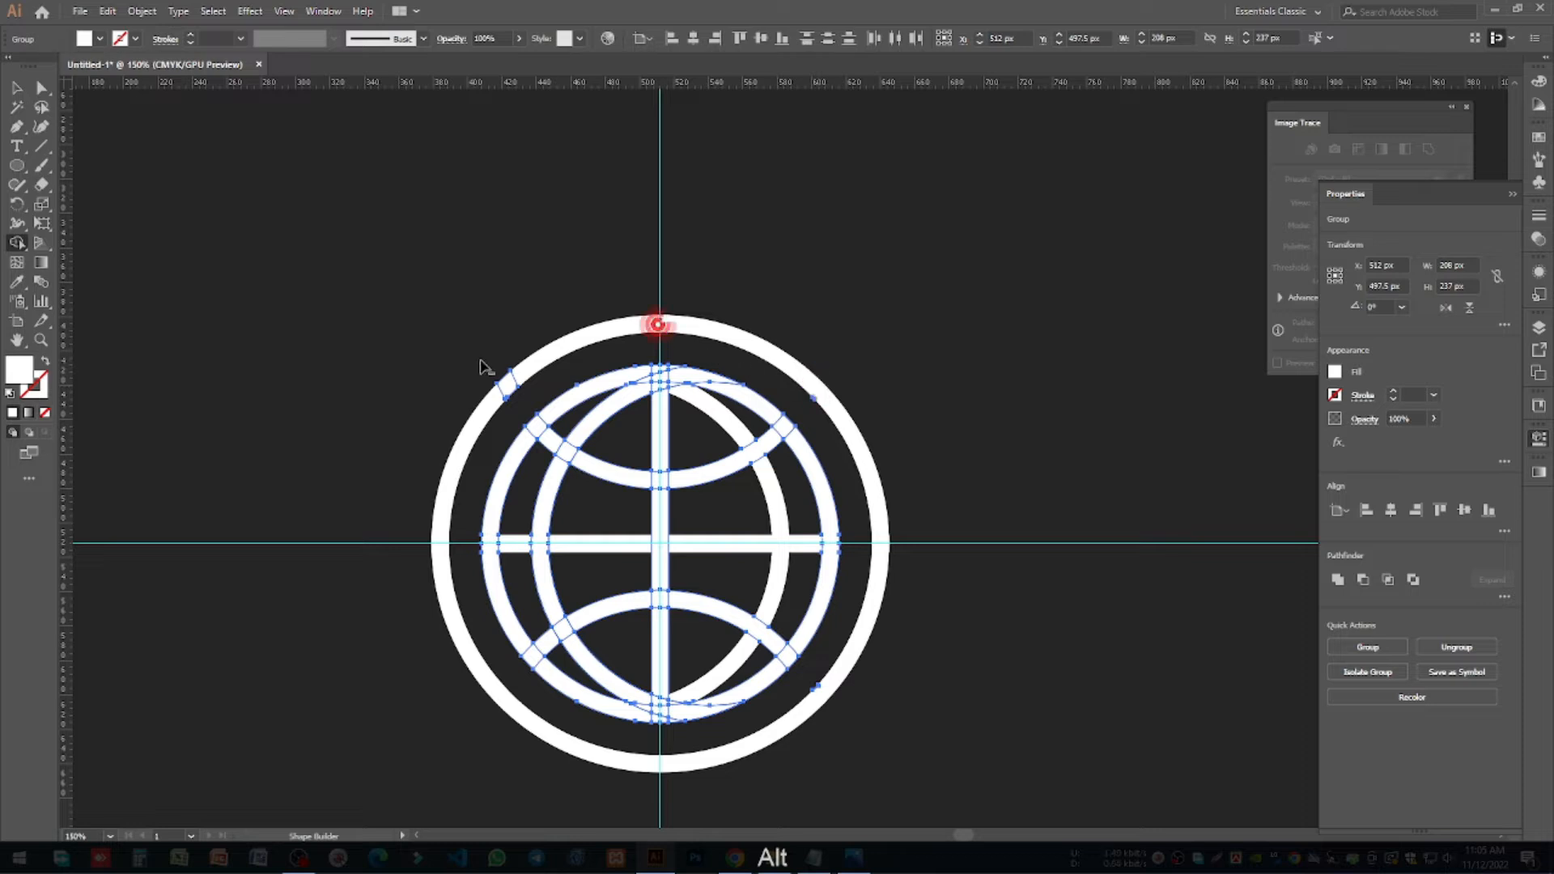
left_click(661, 324, "alt")
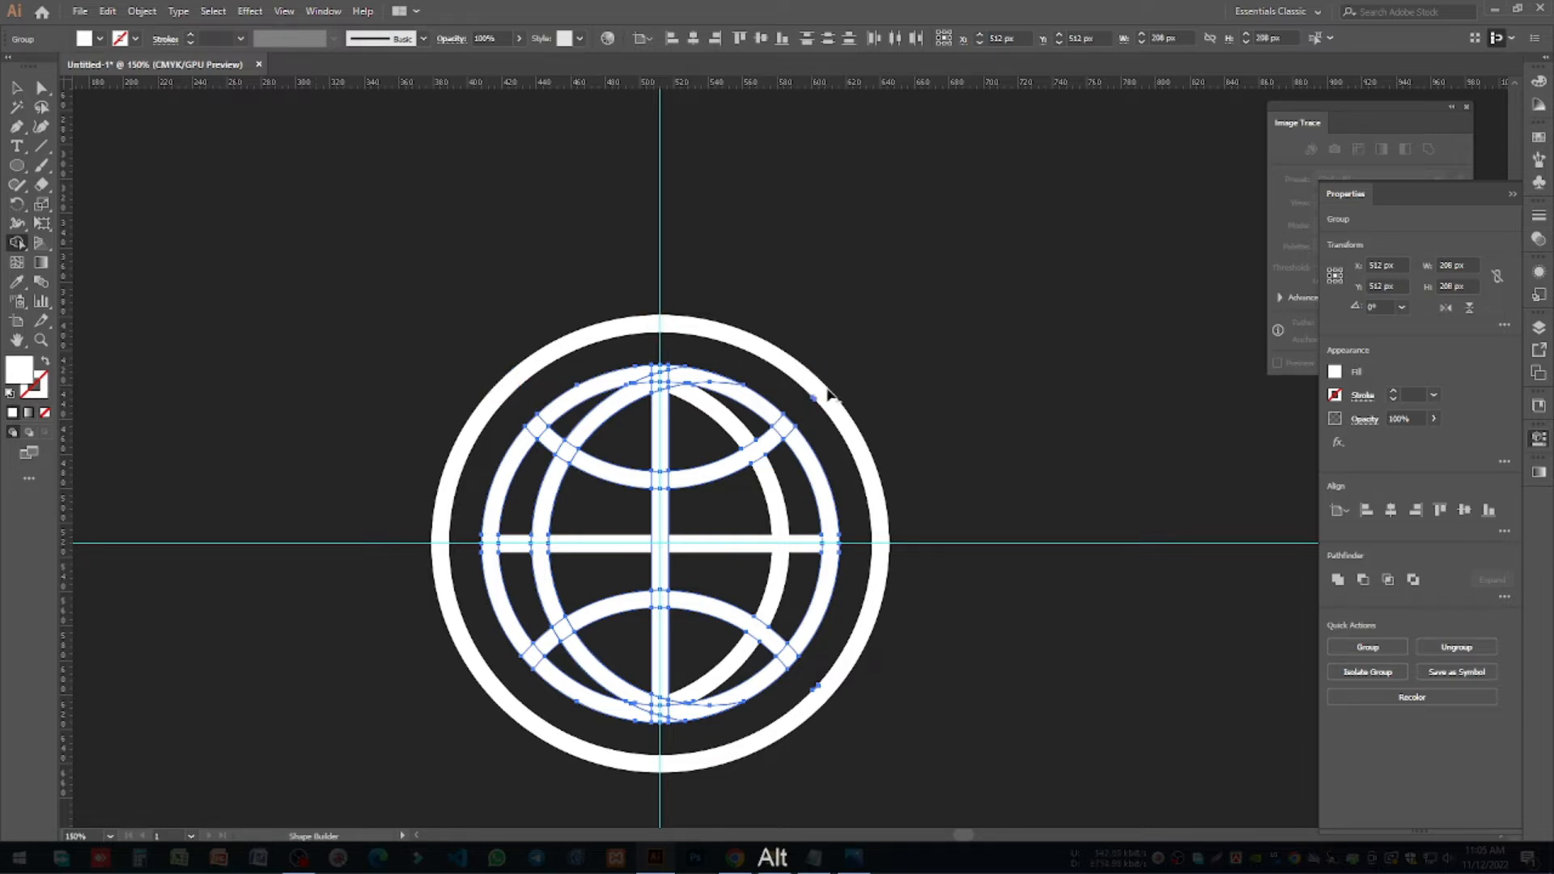
Step: Delete the leftover slivers along the outer ring's upper-right and lower-right inner edge with Shape Builder
scroll(814, 401, "up", 4)
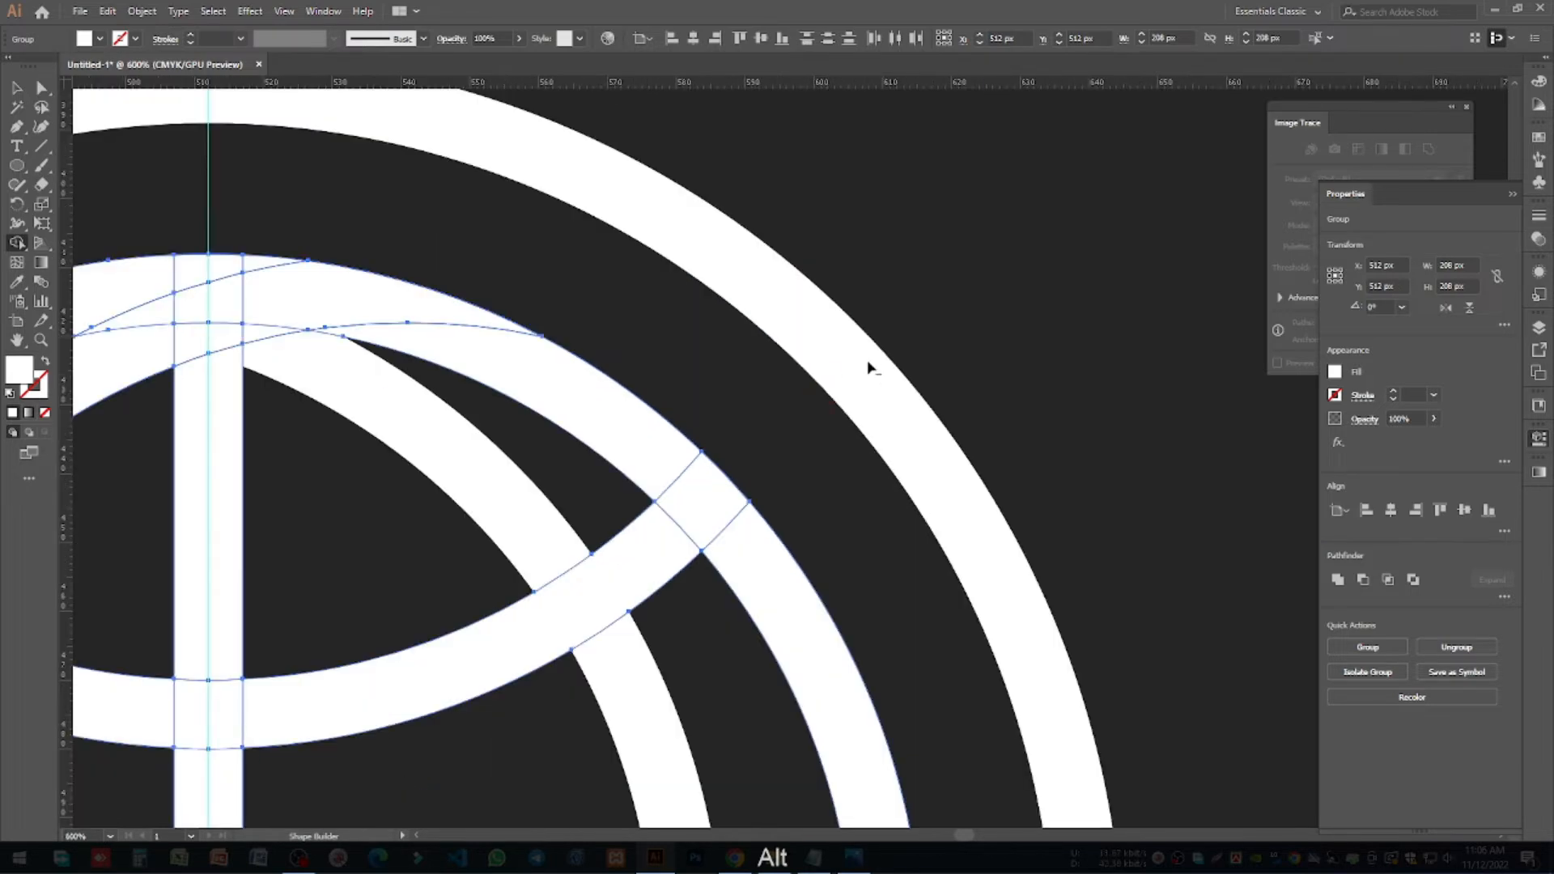
scroll(868, 368, "down", 5)
scroll(794, 761, "up", 3)
scroll(795, 770, "down", 3)
scroll(878, 710, "up", 5)
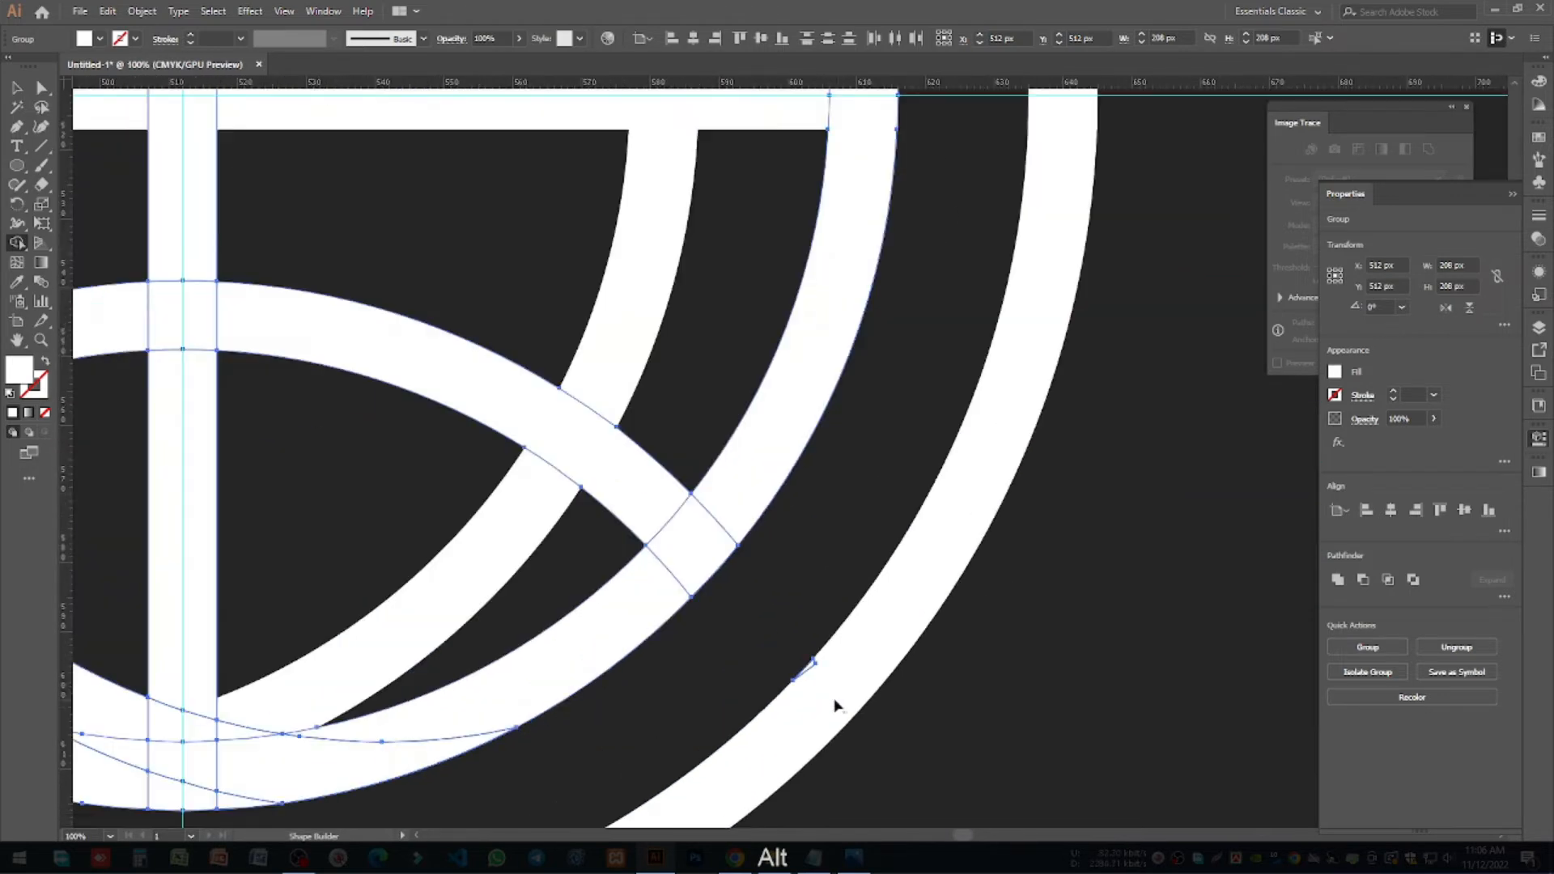
scroll(931, 620, "down", 5)
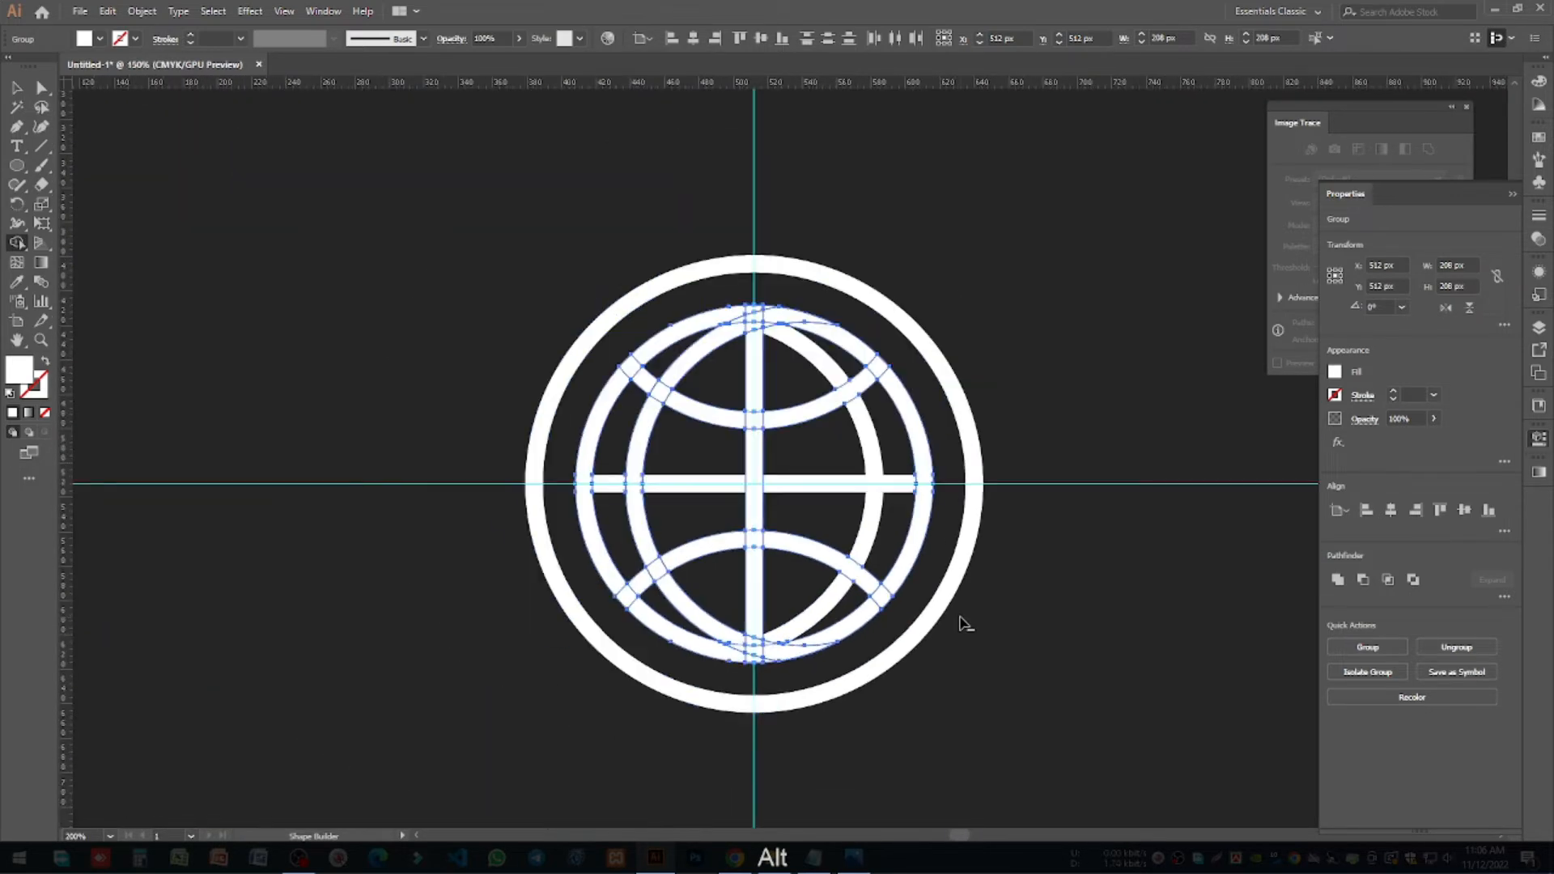
scroll(965, 625, "up", 1)
Step: Combine the selected trimmed inner shapes into a compound path and deselect it
left_click(17, 88)
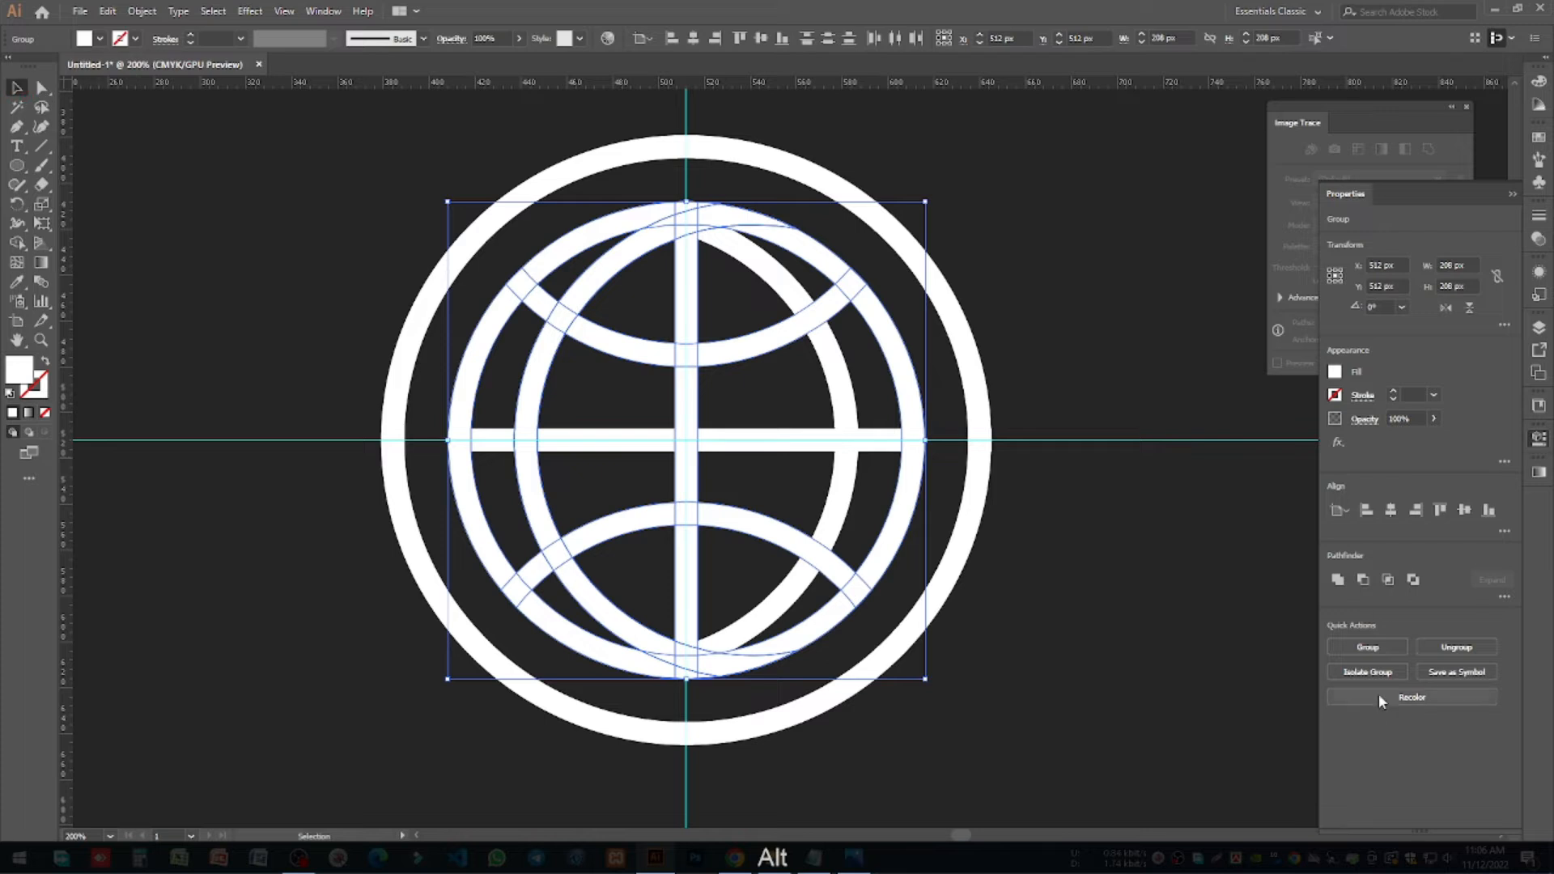
key("ctrl+8")
left_click(1089, 567)
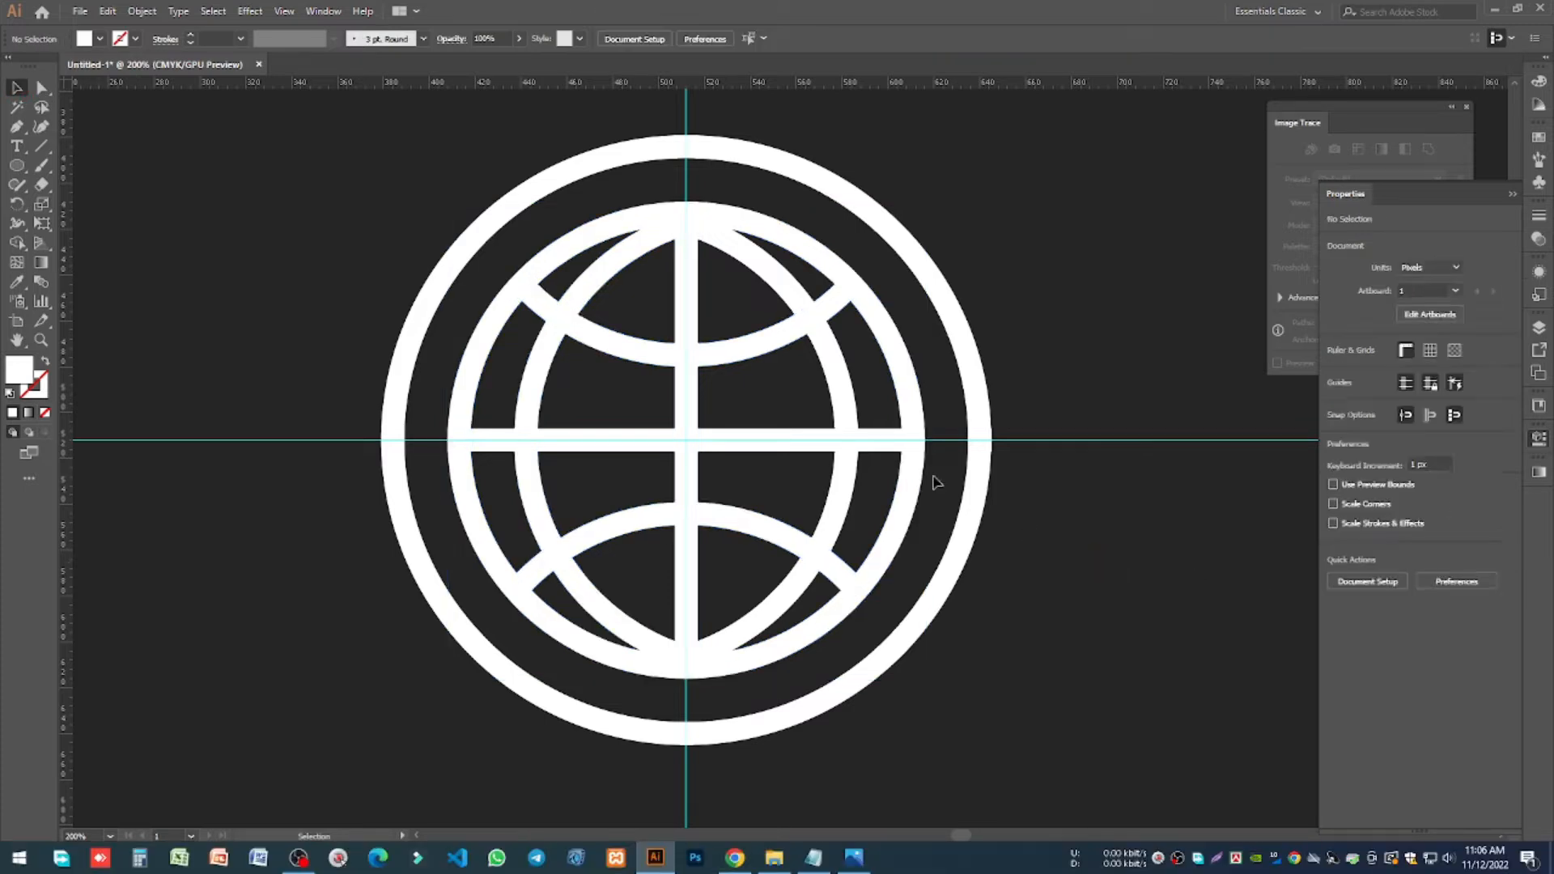
Step: Try to trim the left-offset circle's overlap with the outer ring using Shape Builder on the whole artwork, and undo it
left_click(844, 420)
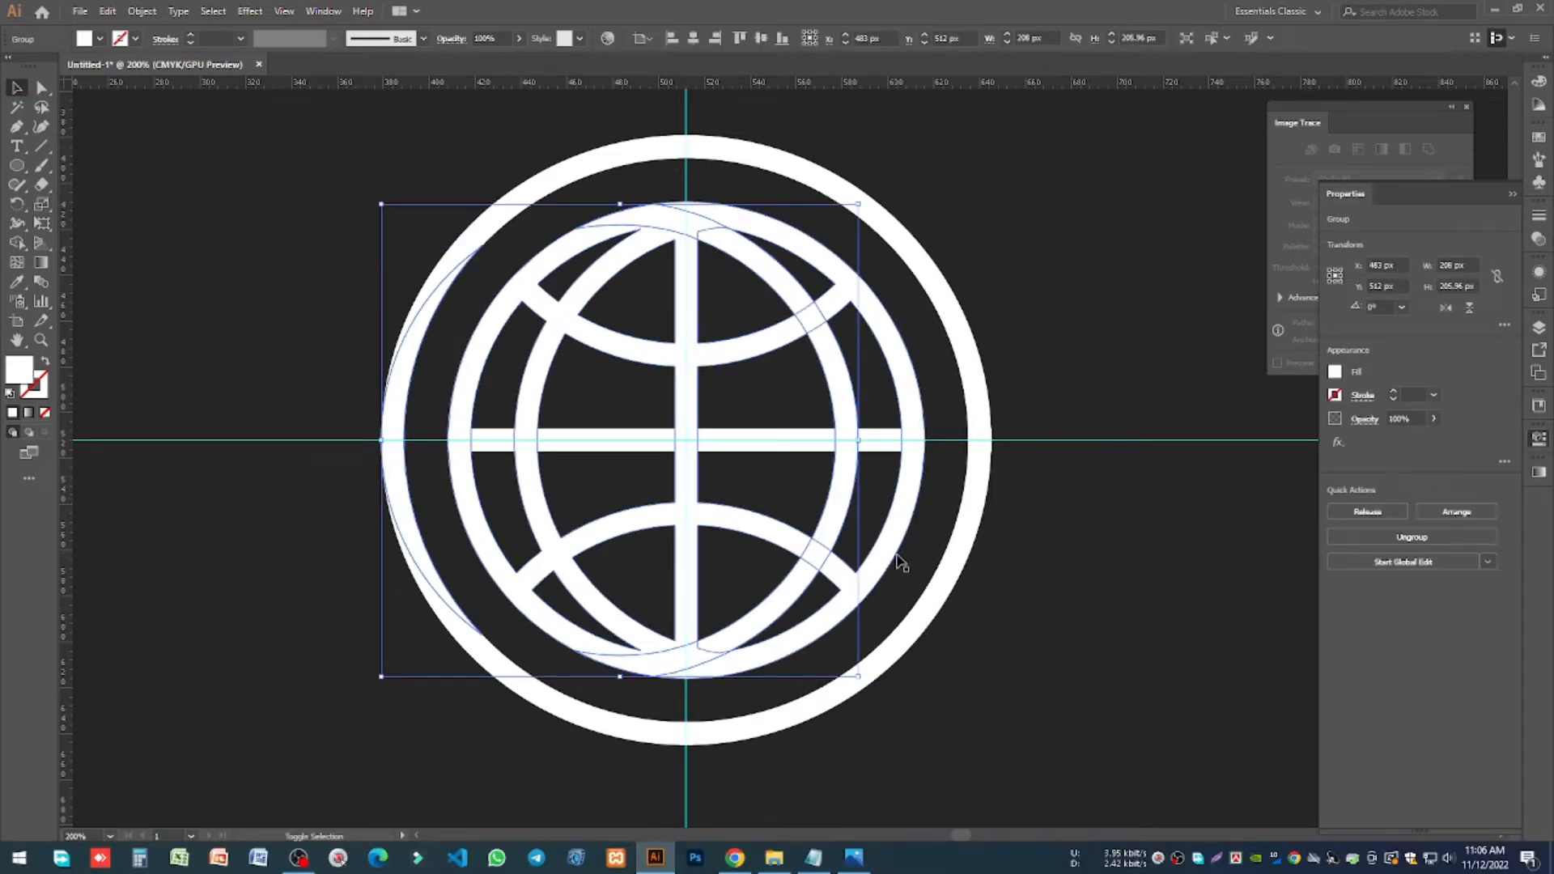
left_click_drag(905, 567, 521, 235)
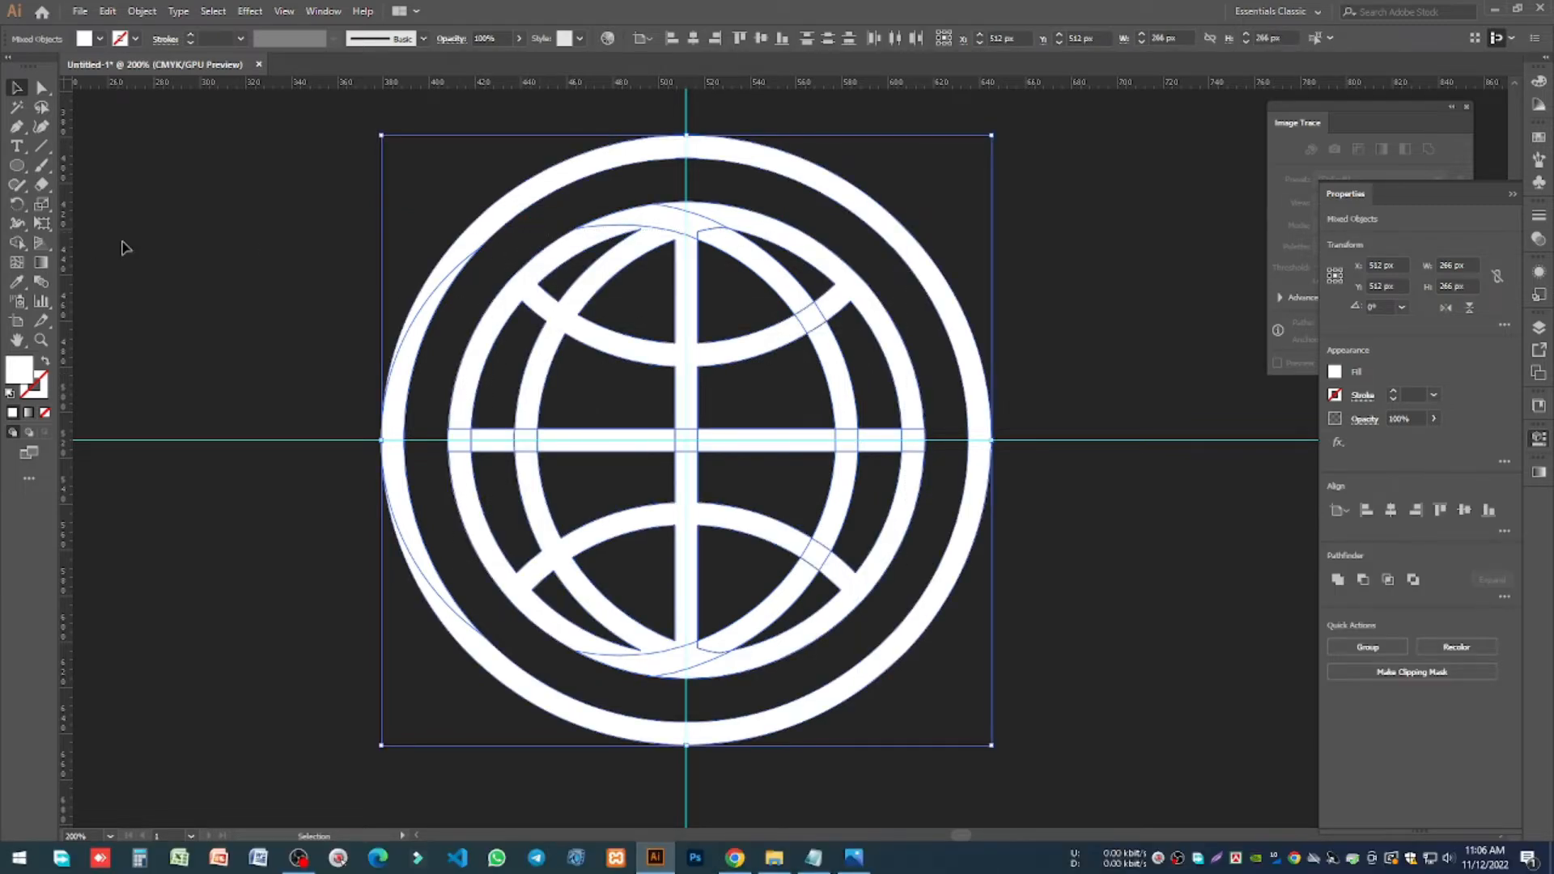
left_click(16, 243)
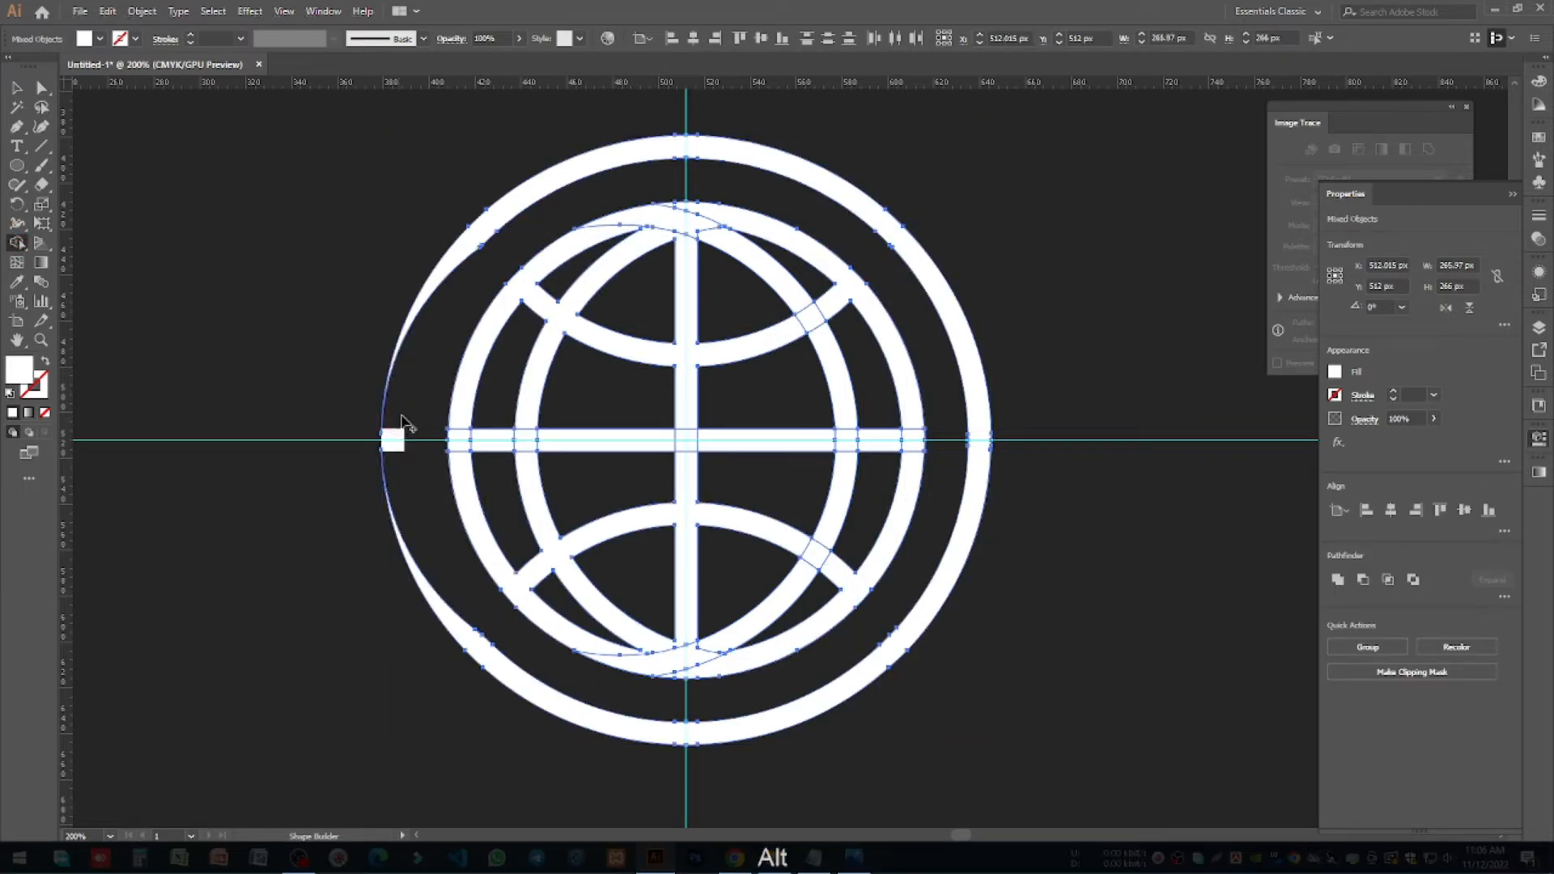
key("ctrl+z")
left_click(16, 87)
left_click(541, 324)
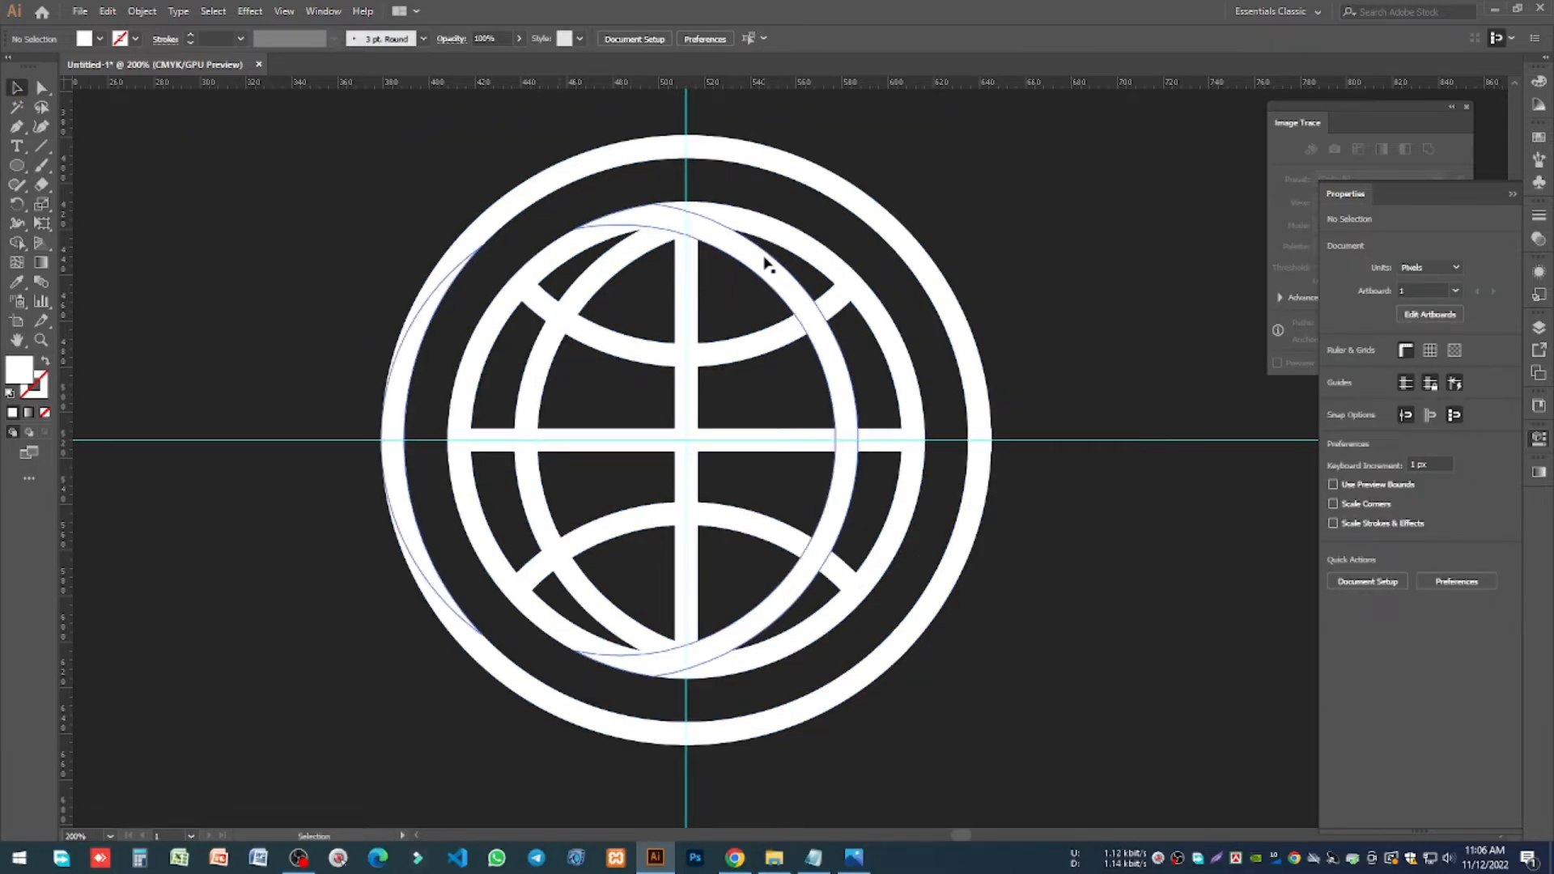
Step: Remove the left-offset circle's crescent that lies on the outer ring's left side with Shape Builder
left_click(768, 264)
left_click(16, 243)
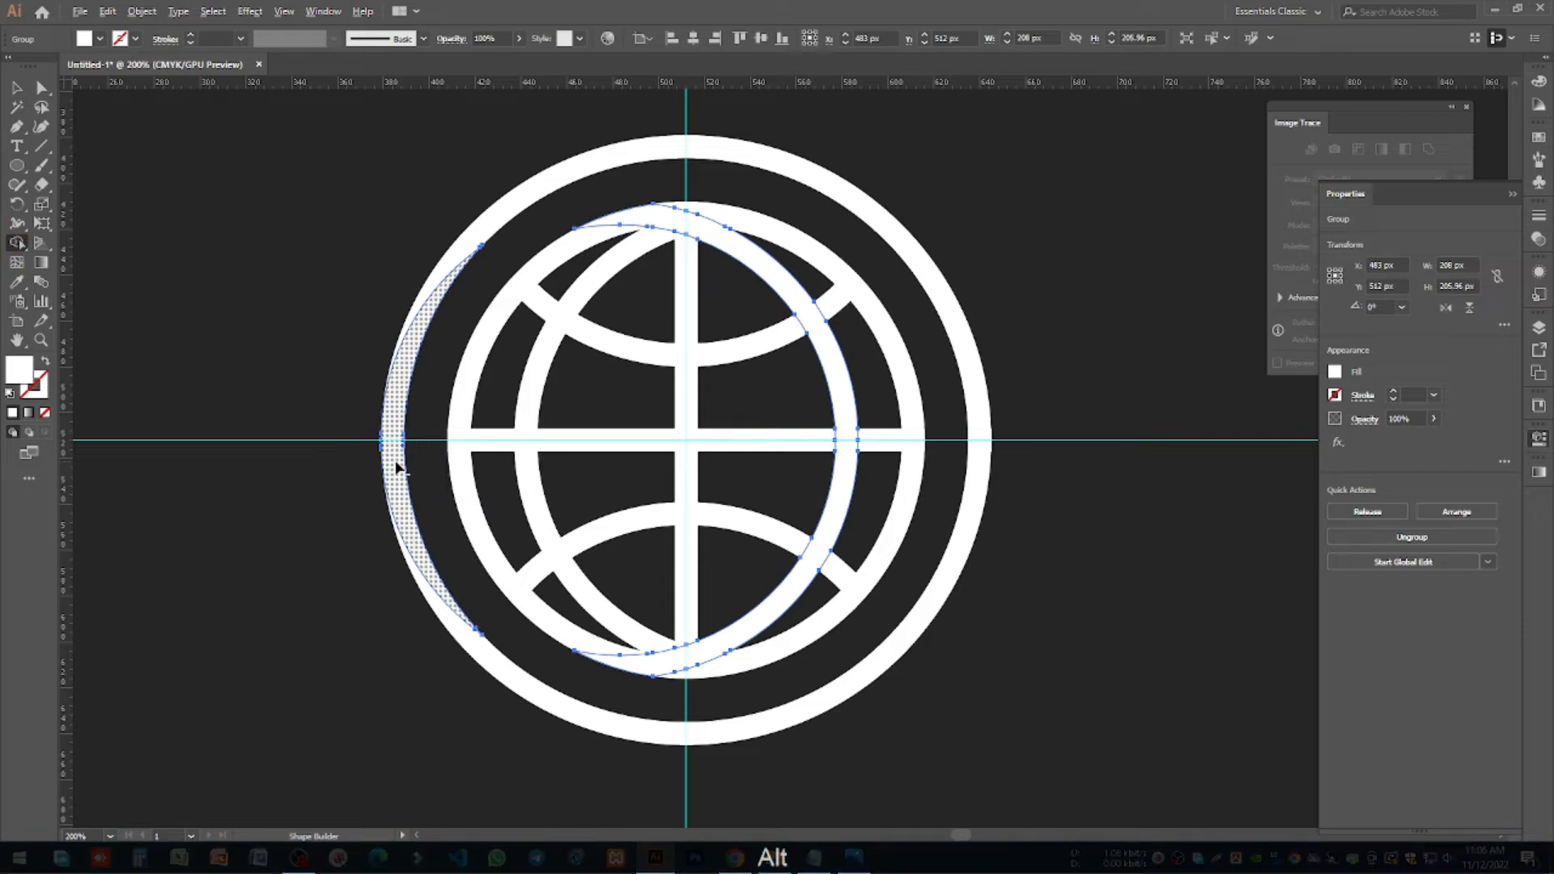
left_click(399, 461, "alt")
left_click(16, 86)
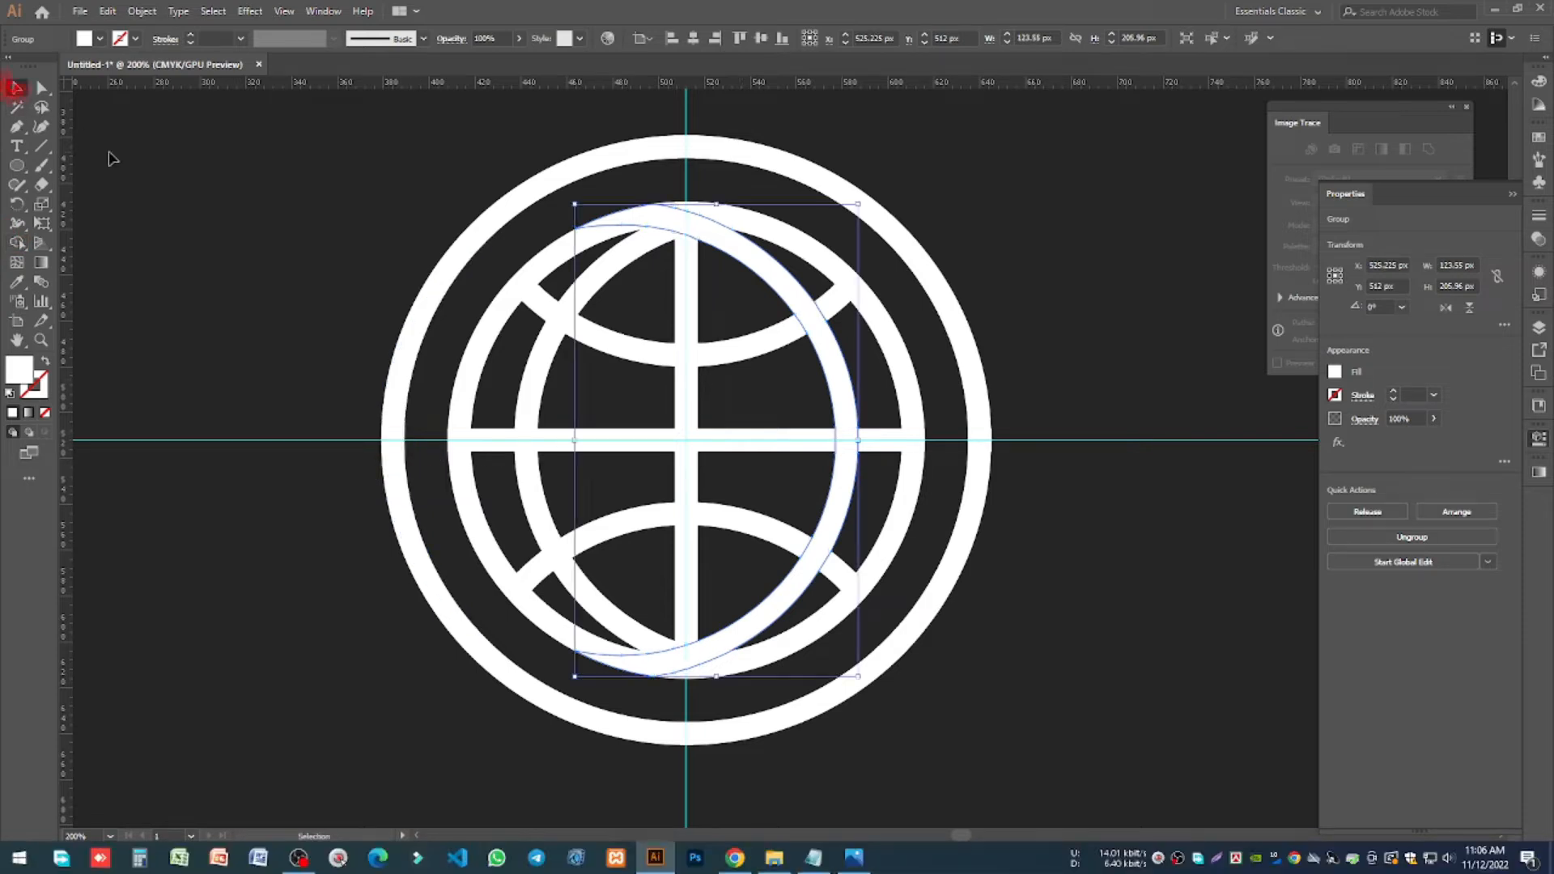
Step: Select all the inner globe shapes without the outer ring, unite them into one shape, and deselect it
left_click_drag(571, 212, 809, 652)
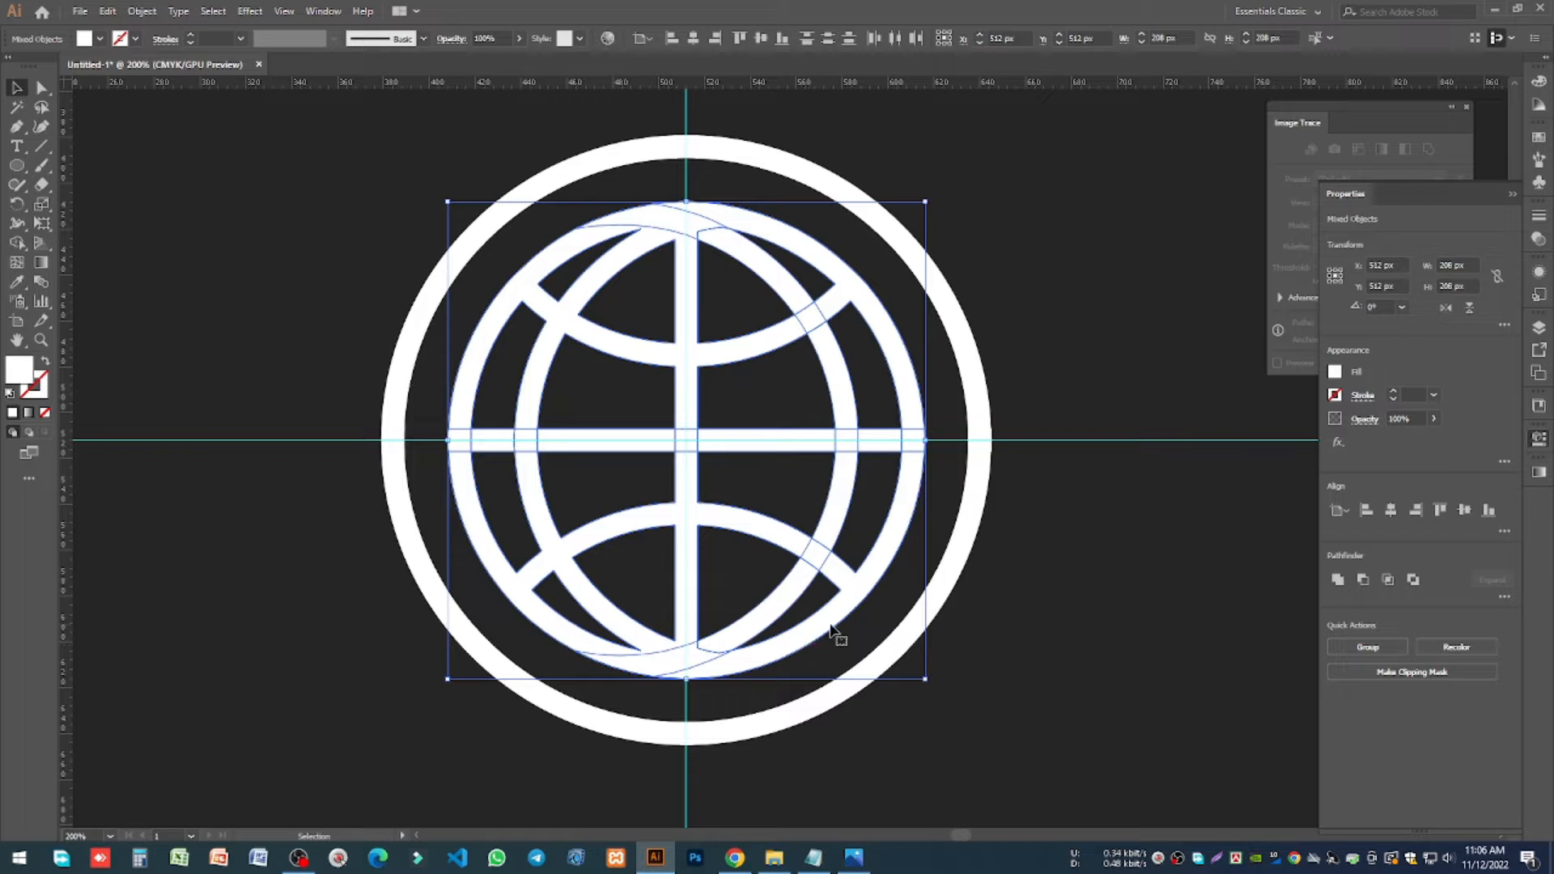
left_click(1338, 580)
left_click(1116, 620)
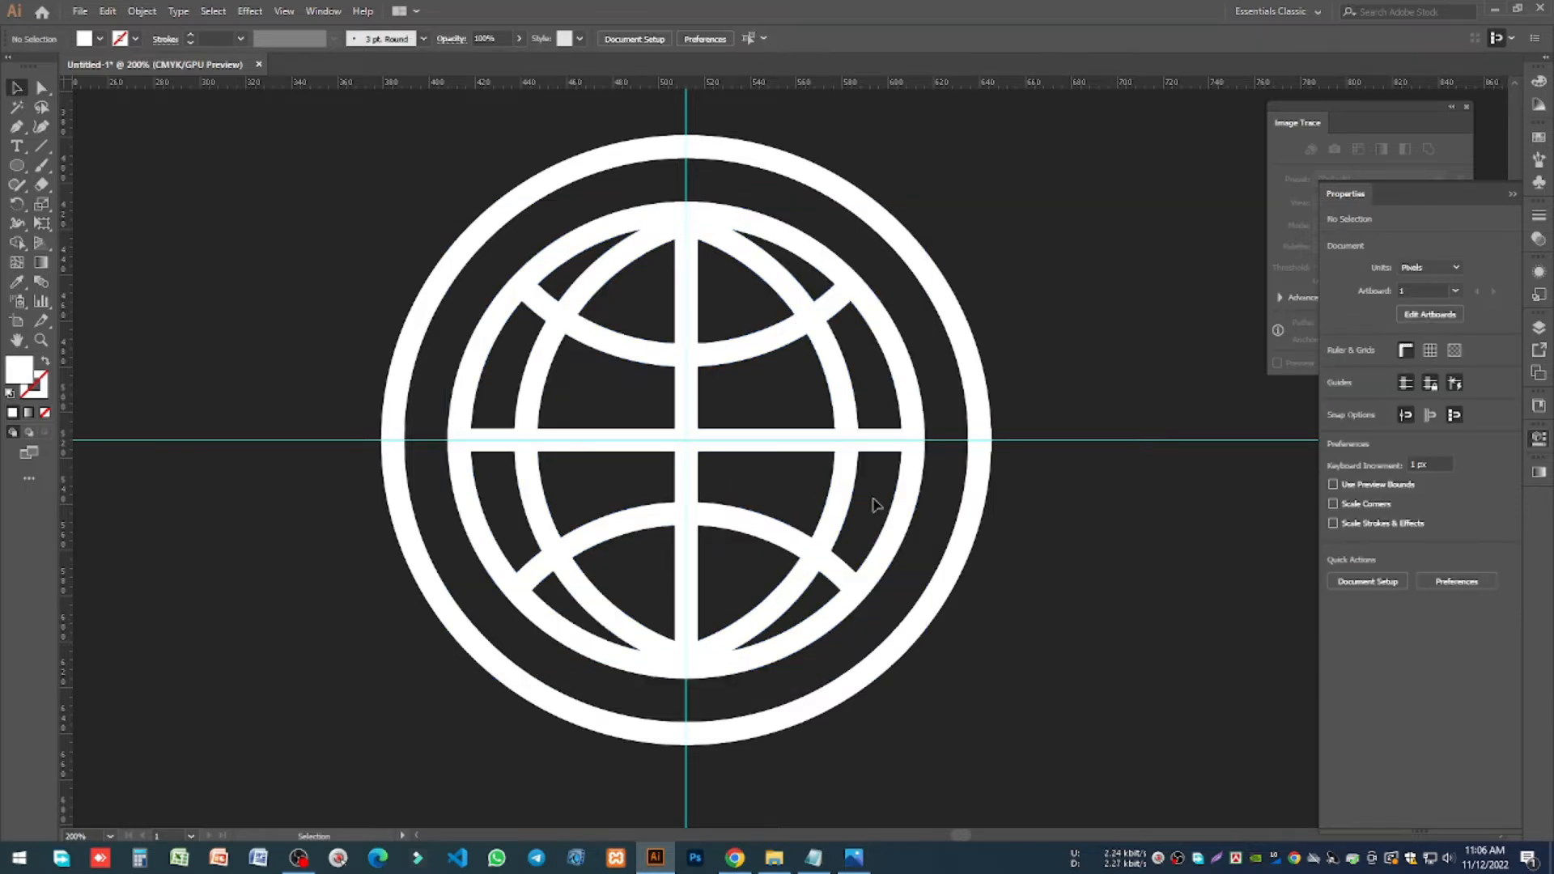
left_click(955, 572)
Step: Duplicate the outer ring in place and scale the copy up around its centre to about 326 px
scroll(770, 449, "down", 1)
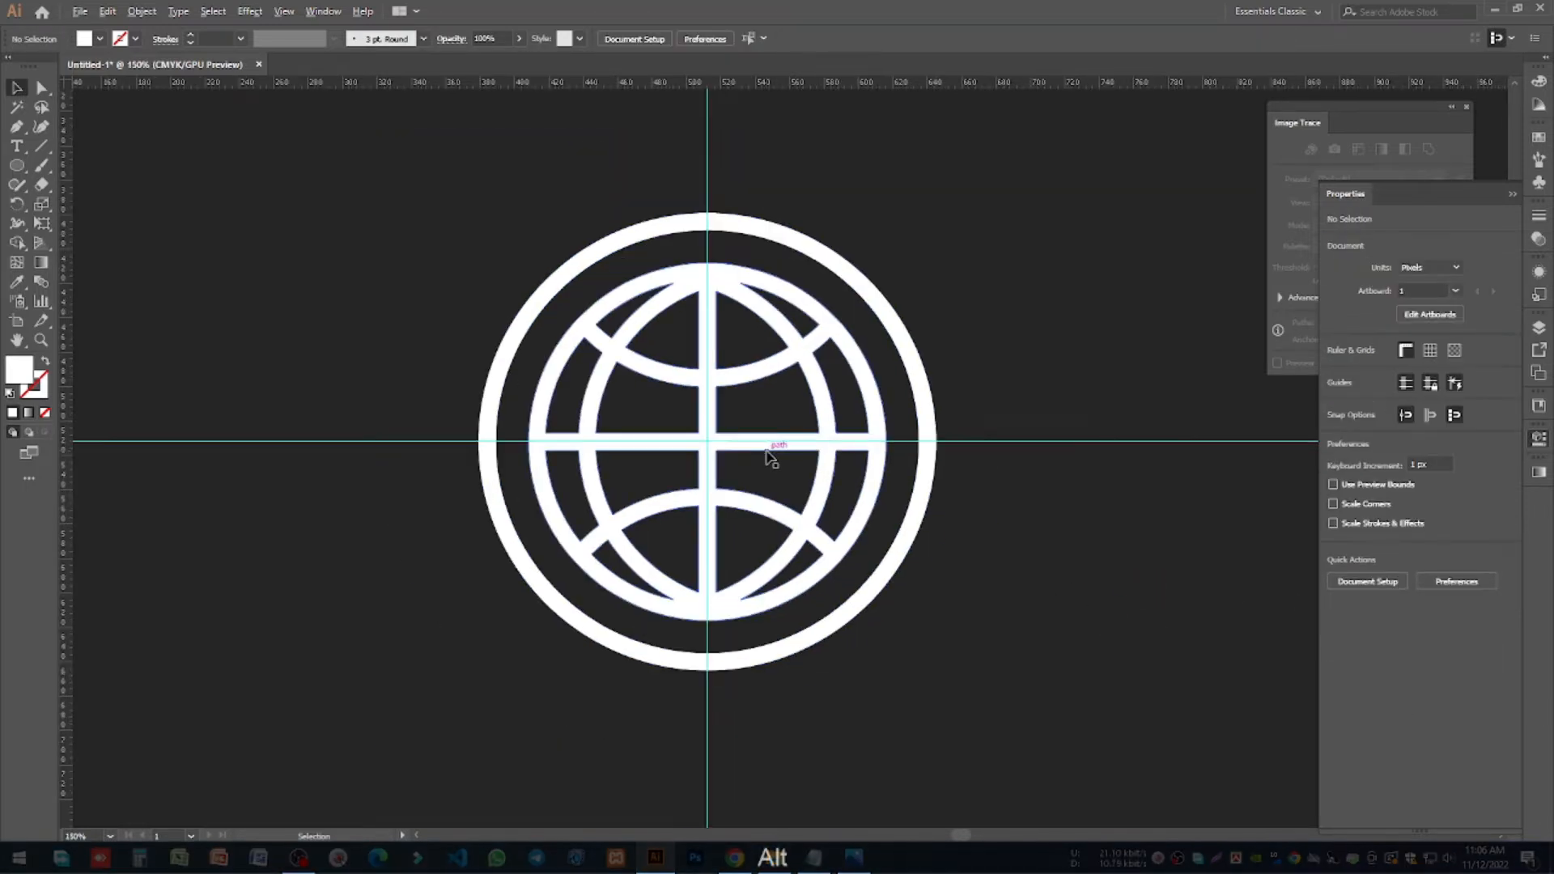
left_click(850, 267)
key("ctrl+c")
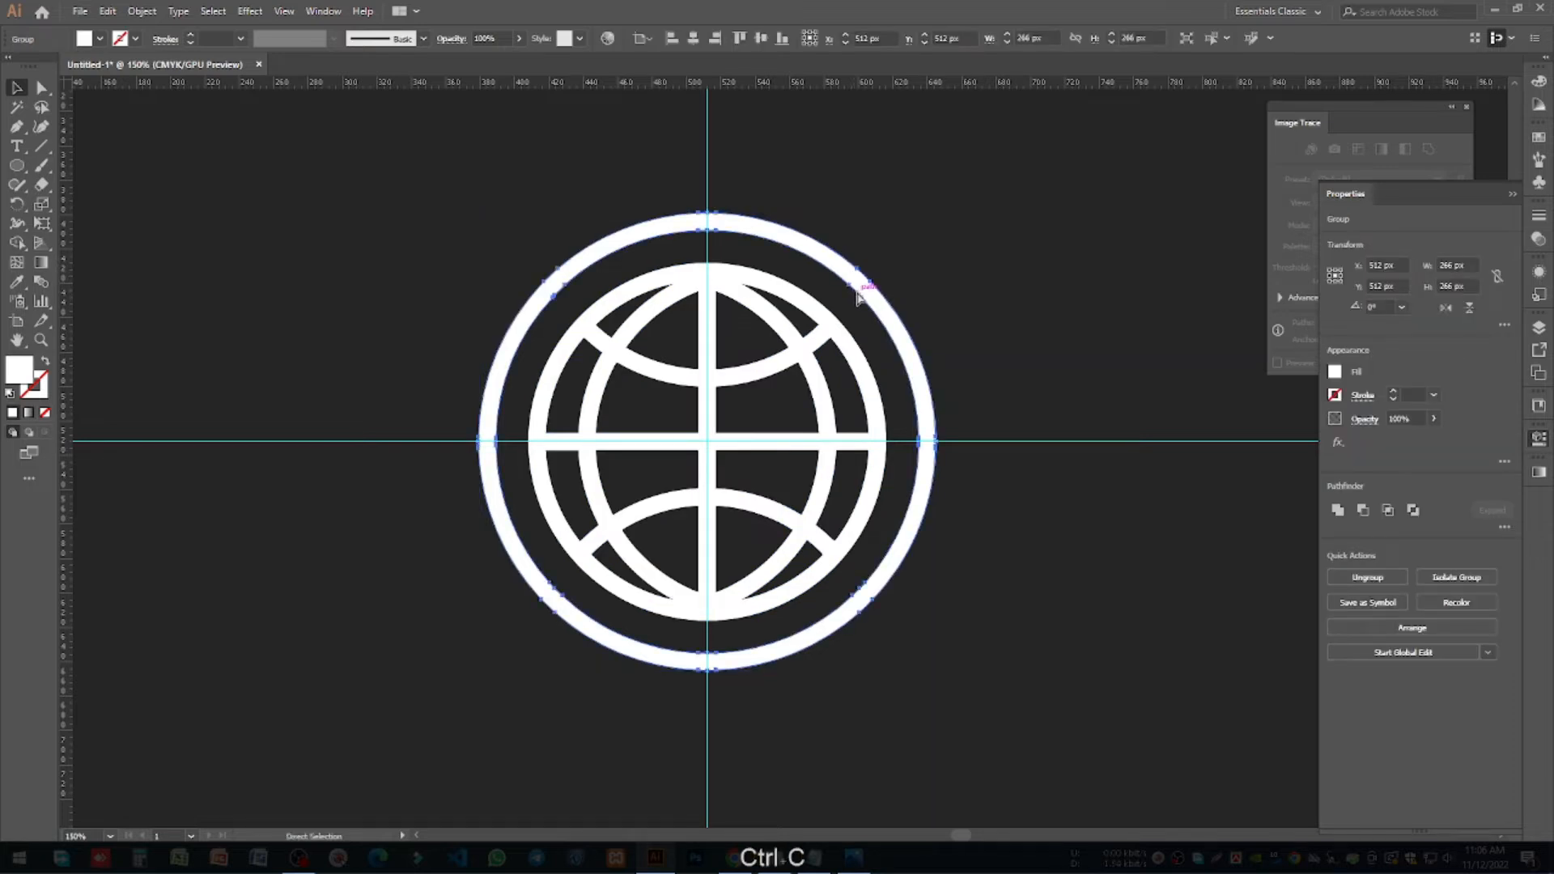
key("ctrl+f")
left_click_drag(940, 215, 988, 162)
scroll(1032, 506, "down", 2)
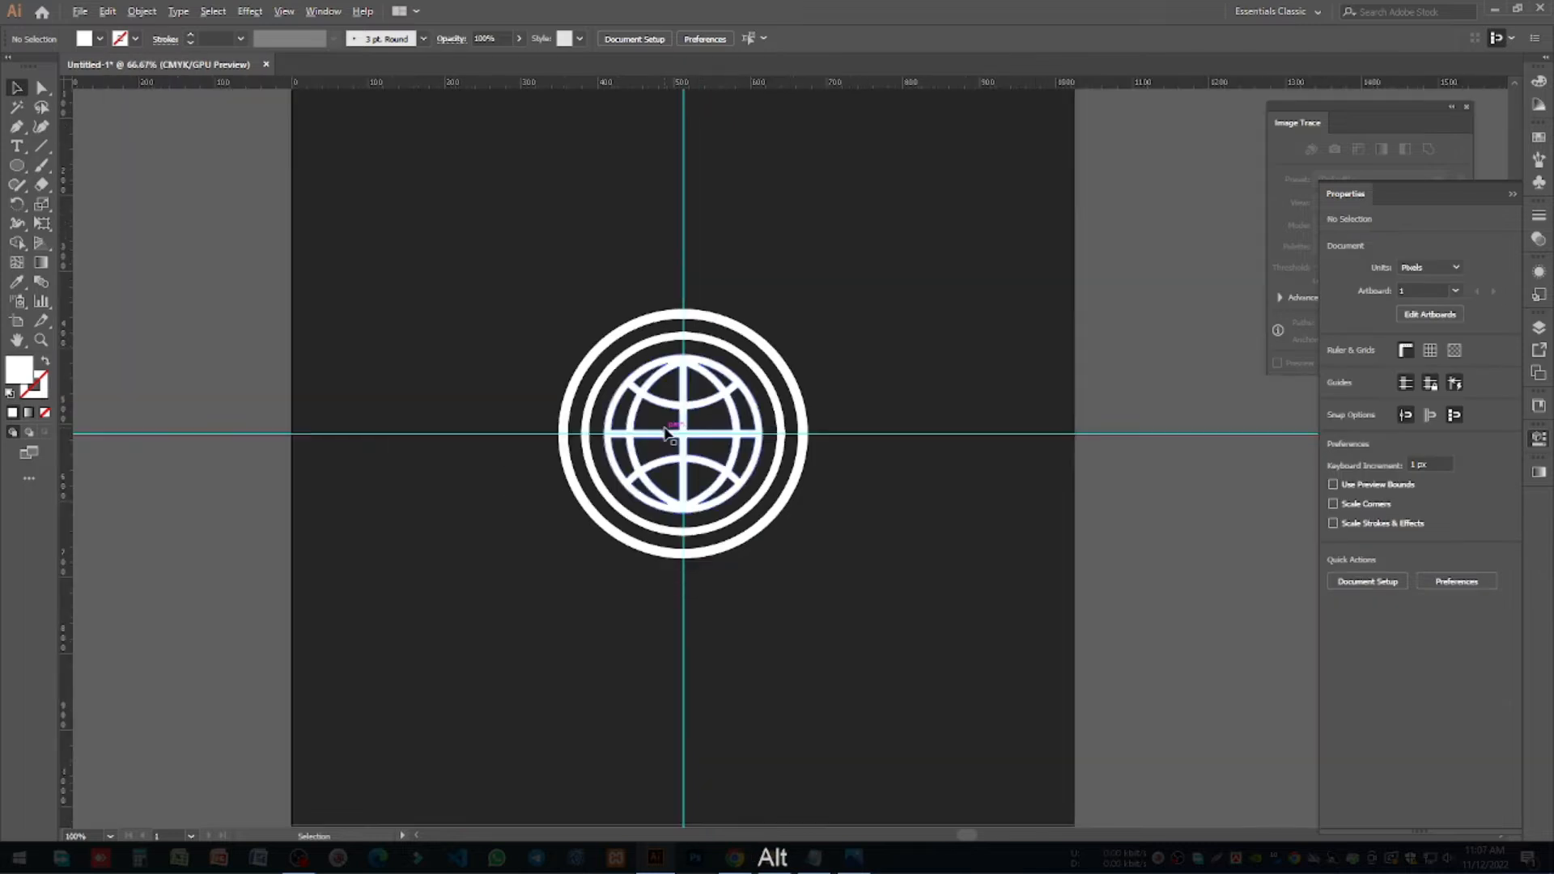
scroll(848, 482, "up", 1)
left_click_drag(974, 461, 896, 471)
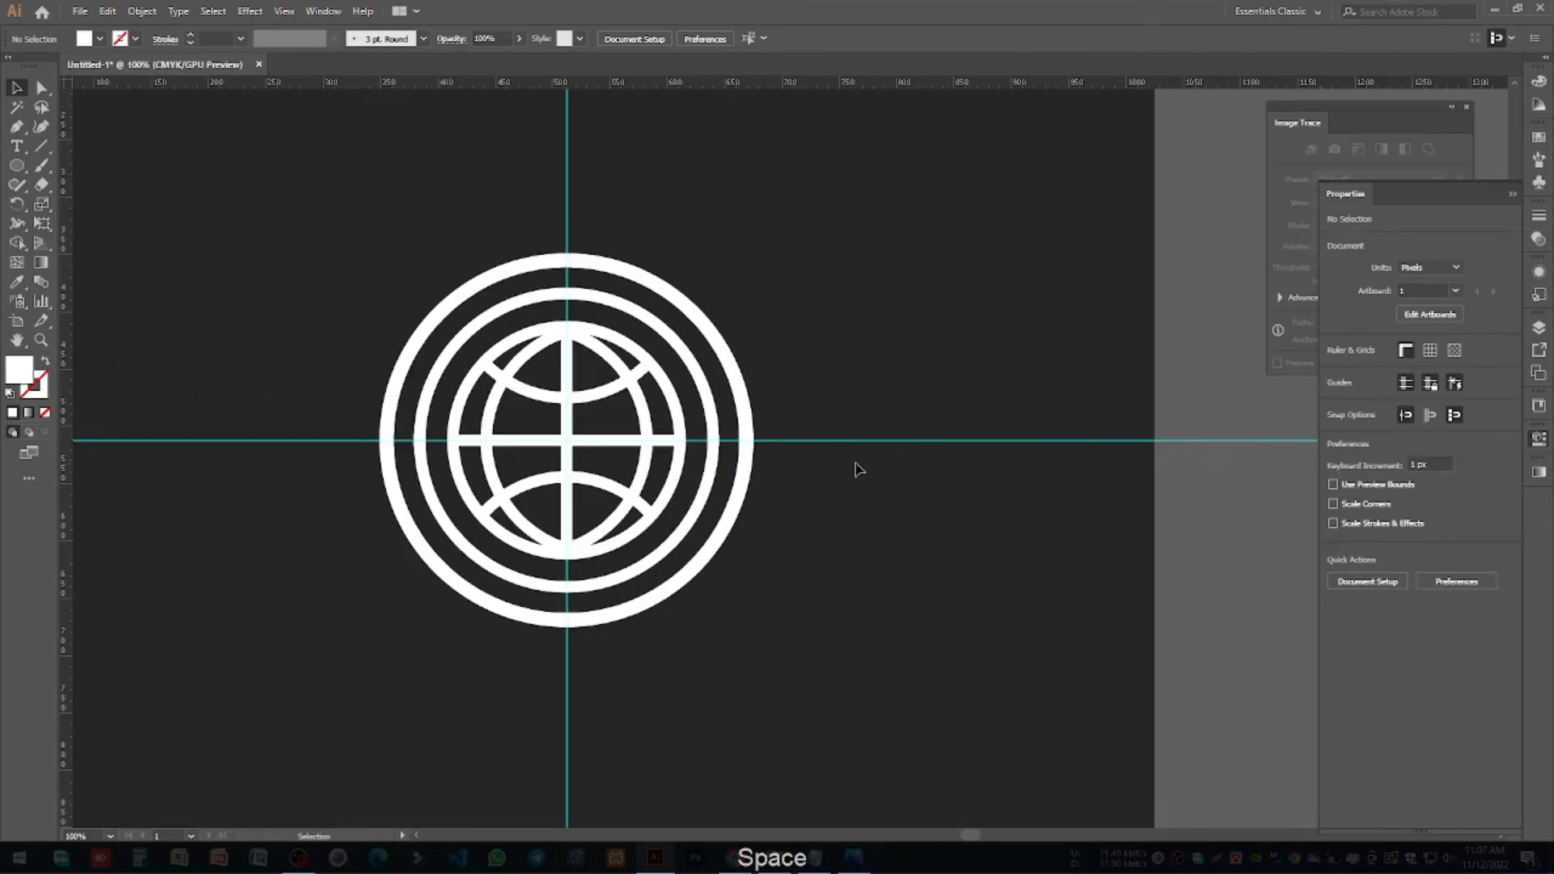
left_click(608, 434)
left_click(858, 498)
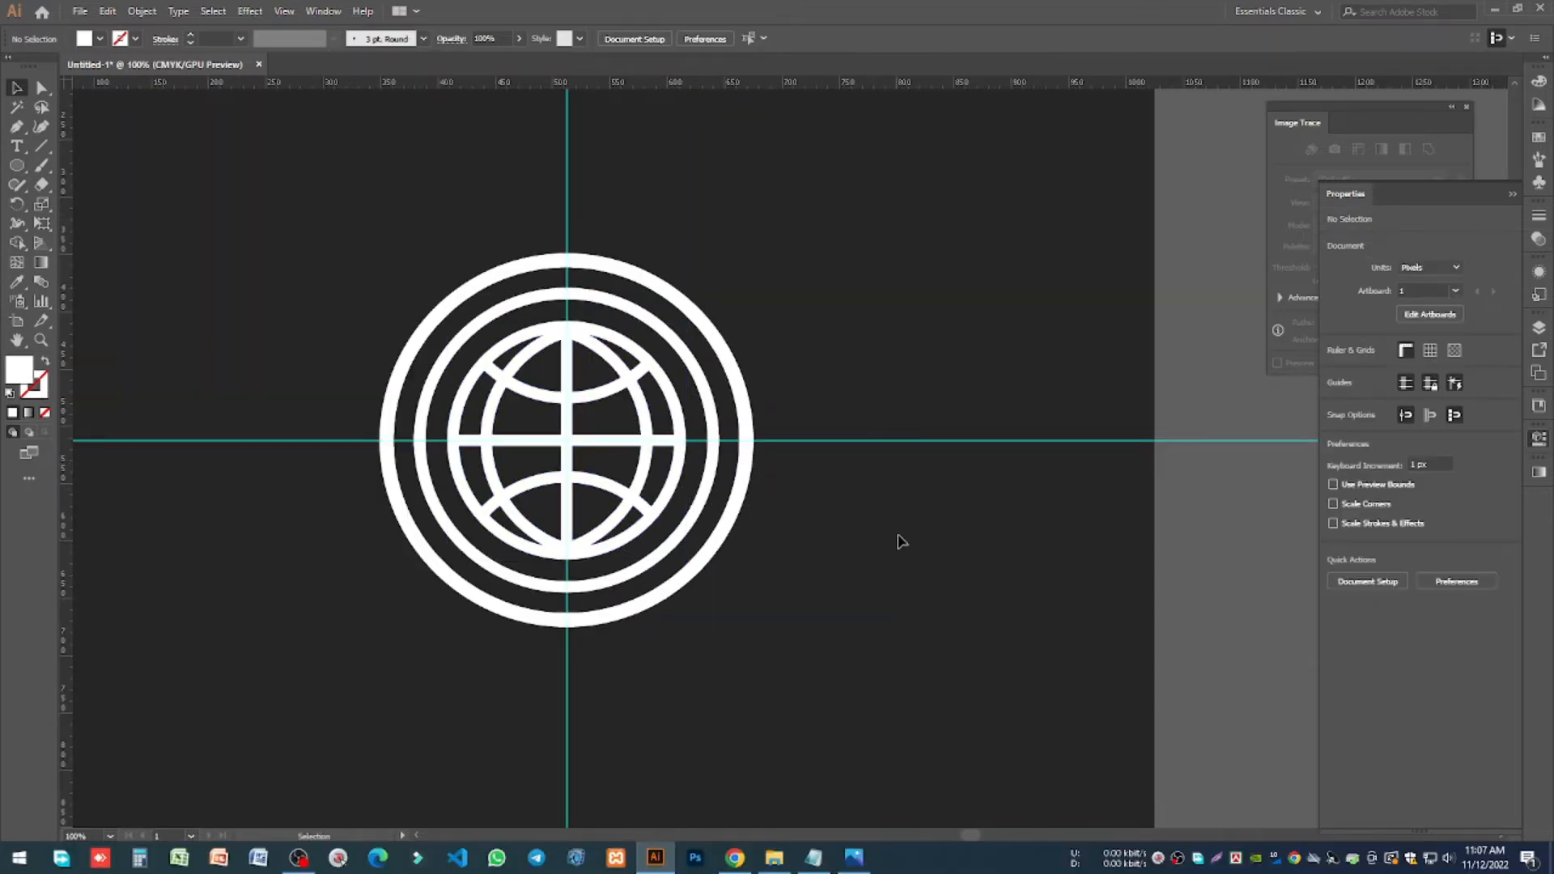
Step: Draw a rectangle about 91 px wide across the two outer rings' right side, centred on the horizontal guide, and make it 20 px high
key("m")
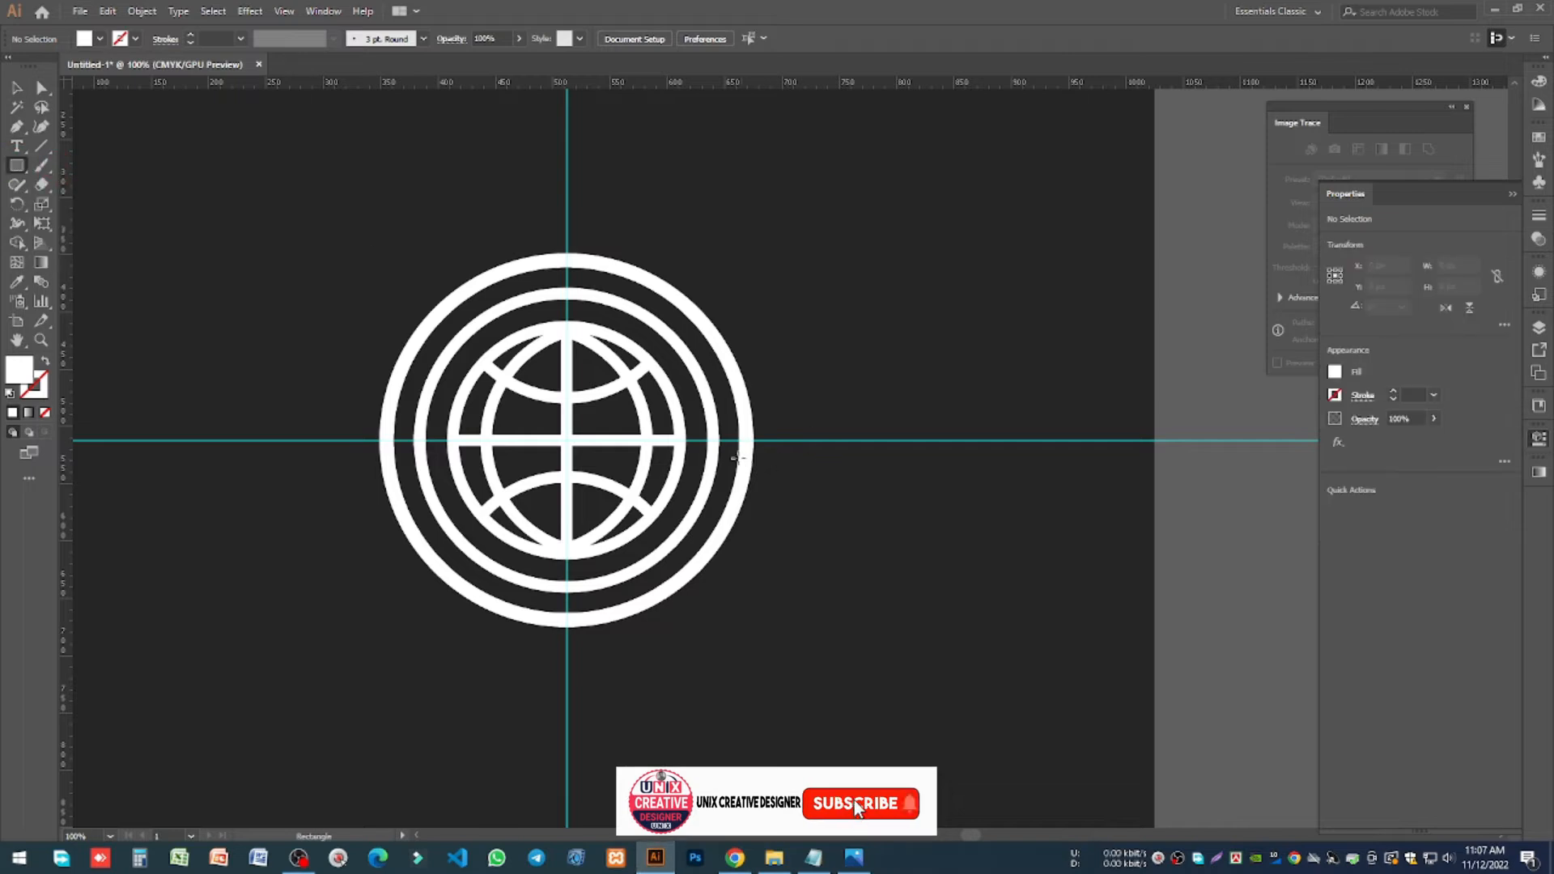
scroll(737, 457, "up", 4)
left_click_drag(684, 399, 941, 428)
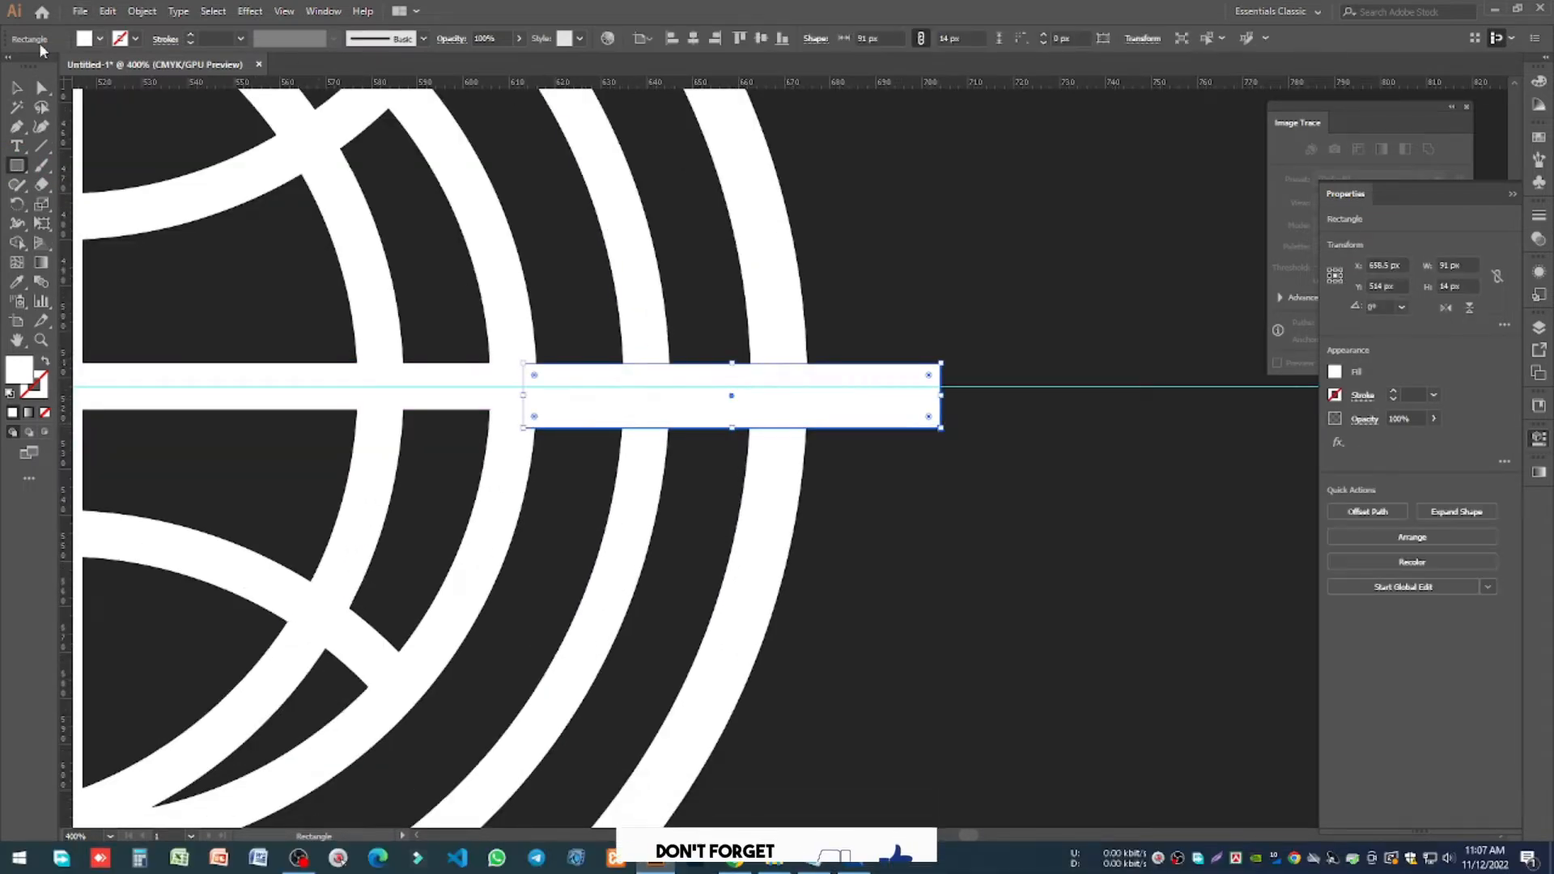
key("v")
key("Up")
key("Up")
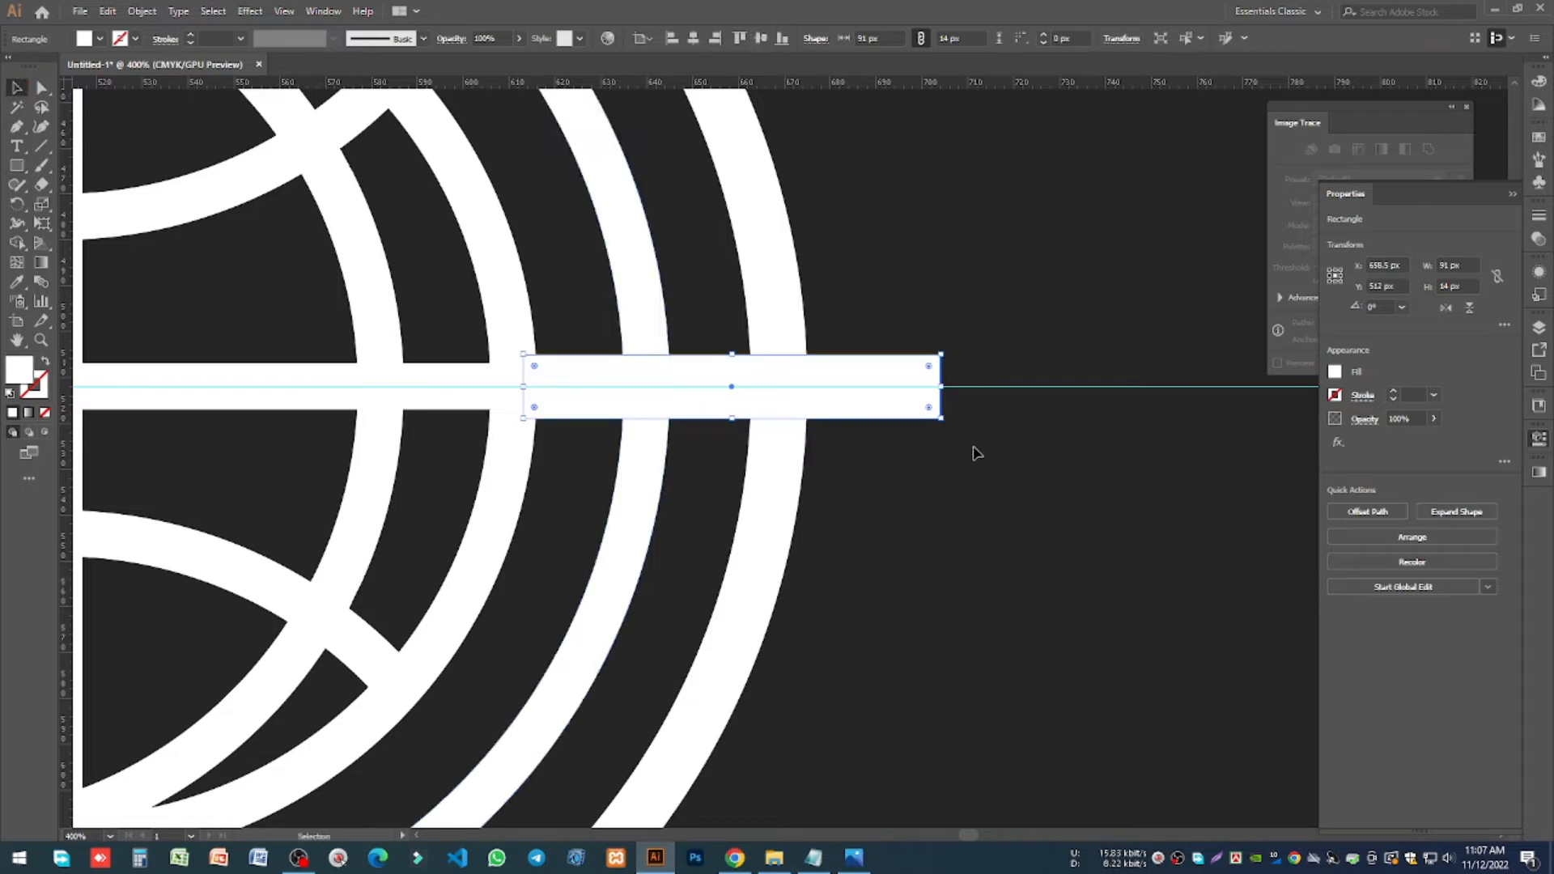
scroll(1002, 479, "down", 2)
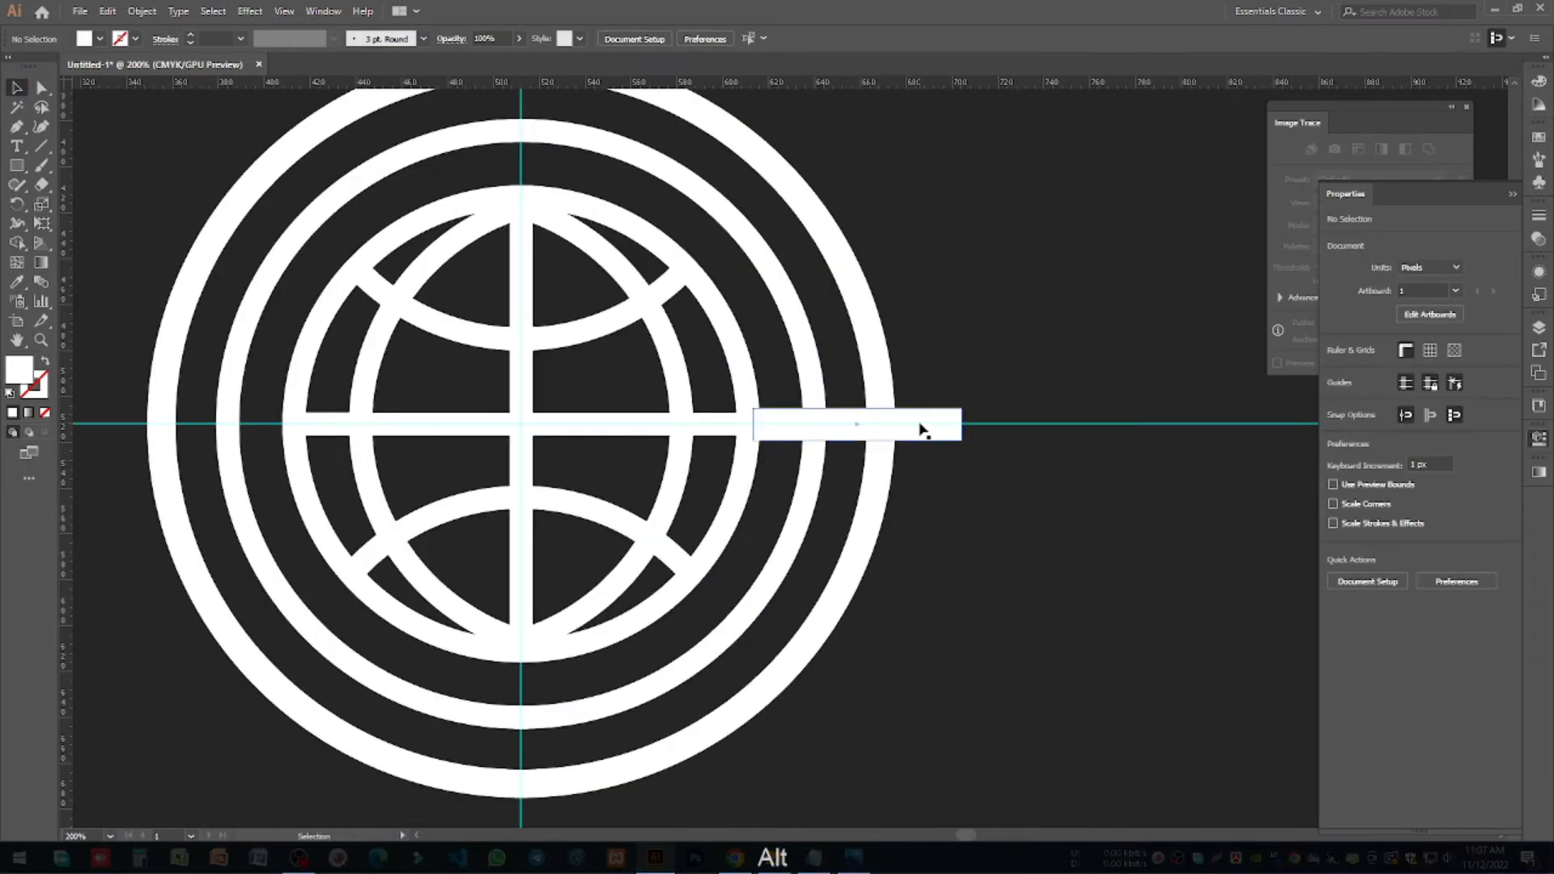
left_click_drag(857, 404, 856, 402)
Step: Duplicate the rectangle directly above itself and extend the copy's upper edge to a height of about 21 px
scroll(972, 380, "up", 4)
left_click_drag(837, 478, 777, 347)
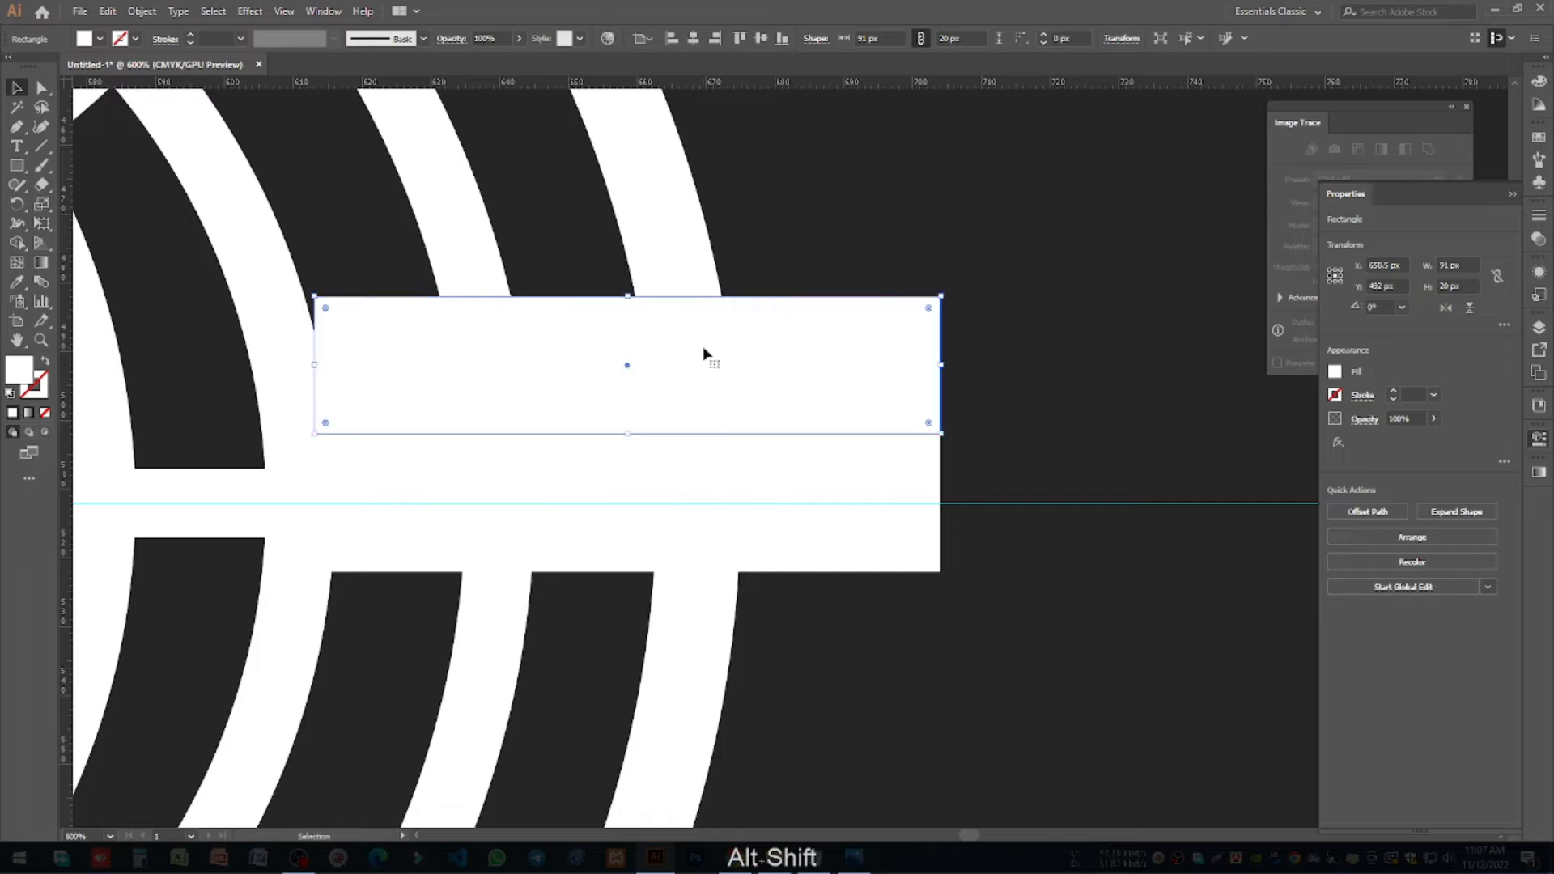
left_click_drag(627, 295, 627, 289)
Step: Select the upper rectangle with the two outer rings and delete it and the ring sections it covers with Shape Builder
left_click_drag(838, 367, 839, 368)
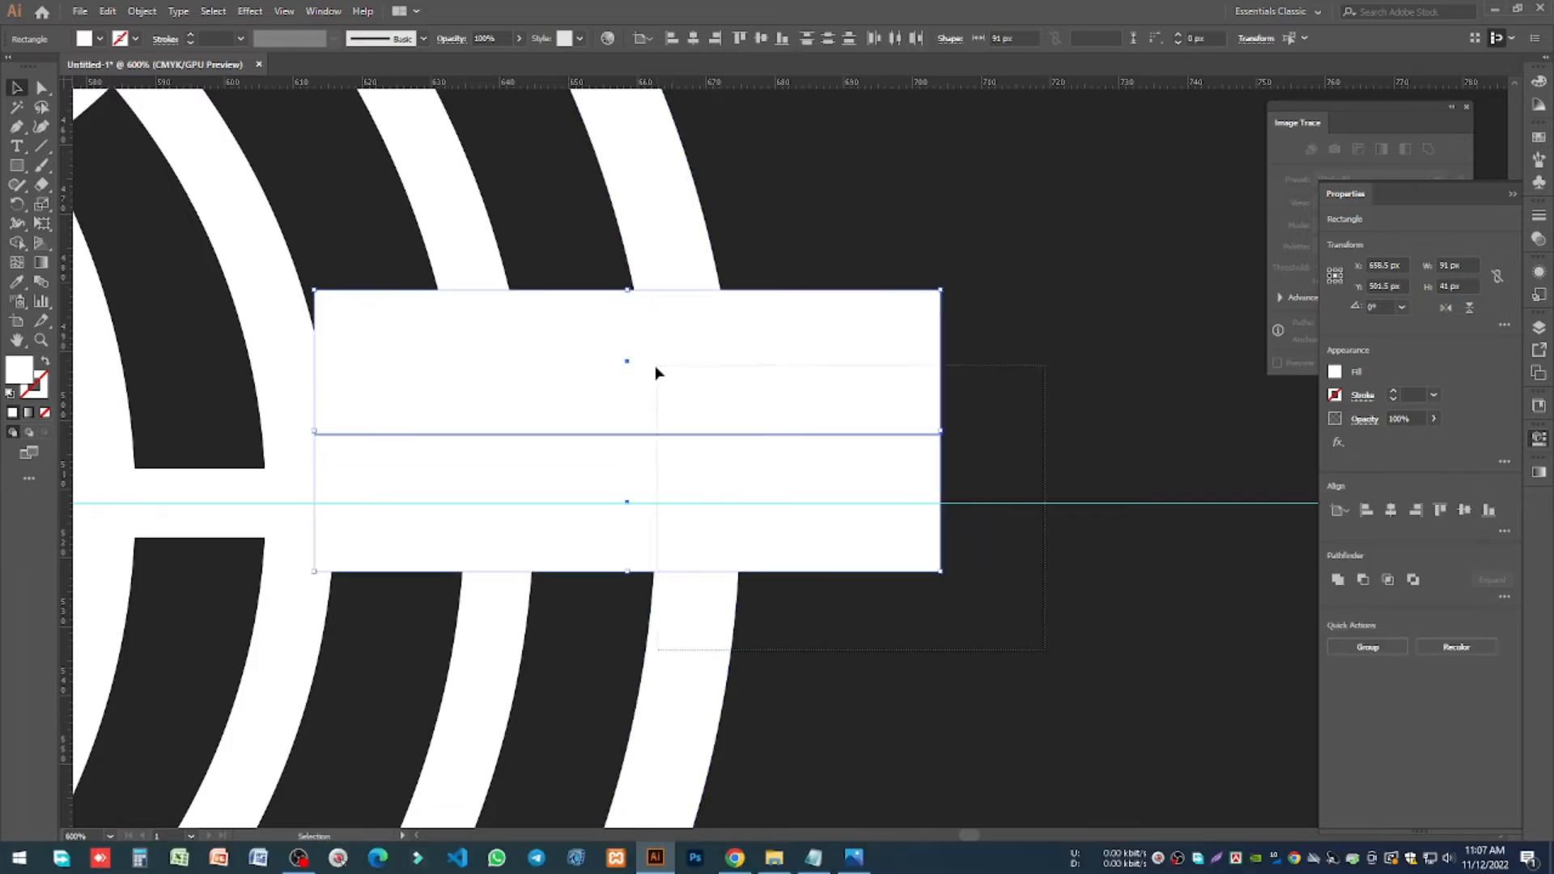
left_click_drag(656, 371, 489, 375)
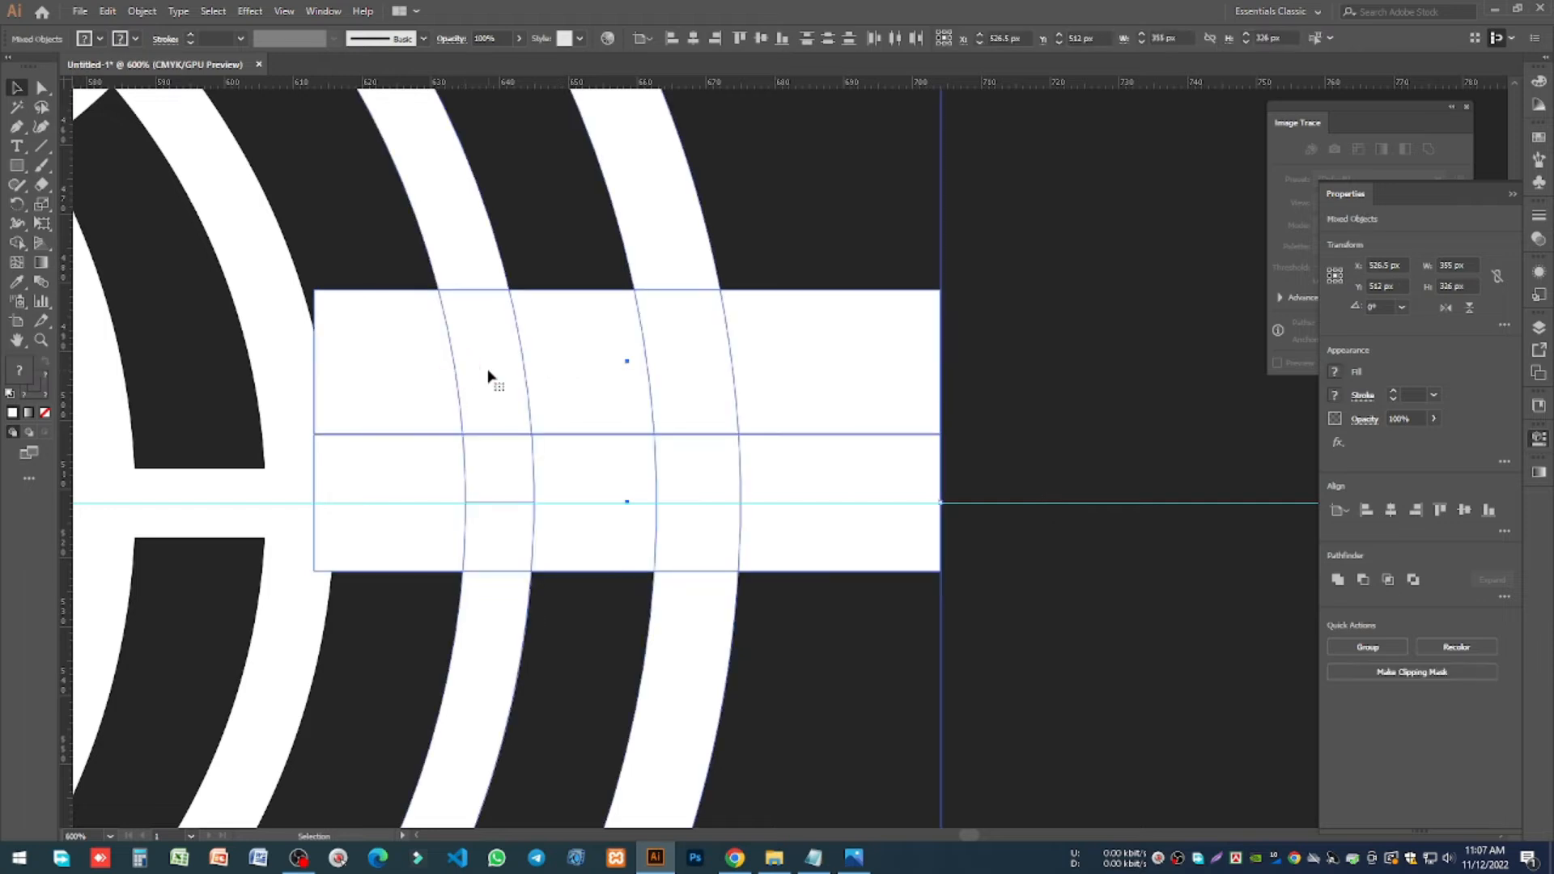
left_click(1180, 434)
left_click(451, 316)
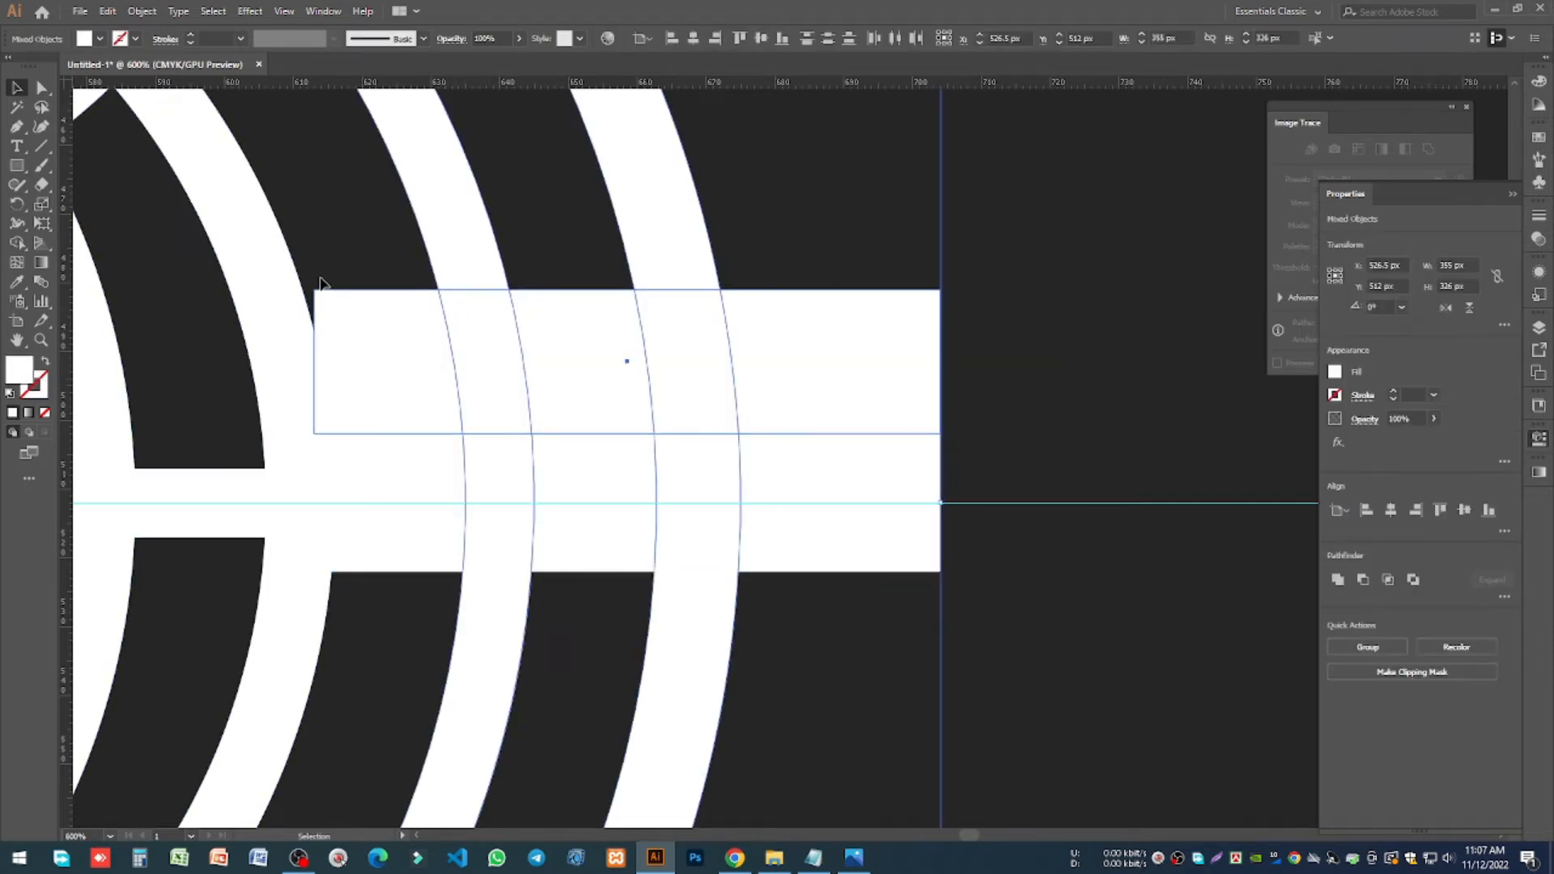
left_click(16, 243)
left_click_drag(472, 337, 721, 357)
left_click(807, 361, "alt")
left_click(397, 376, "alt")
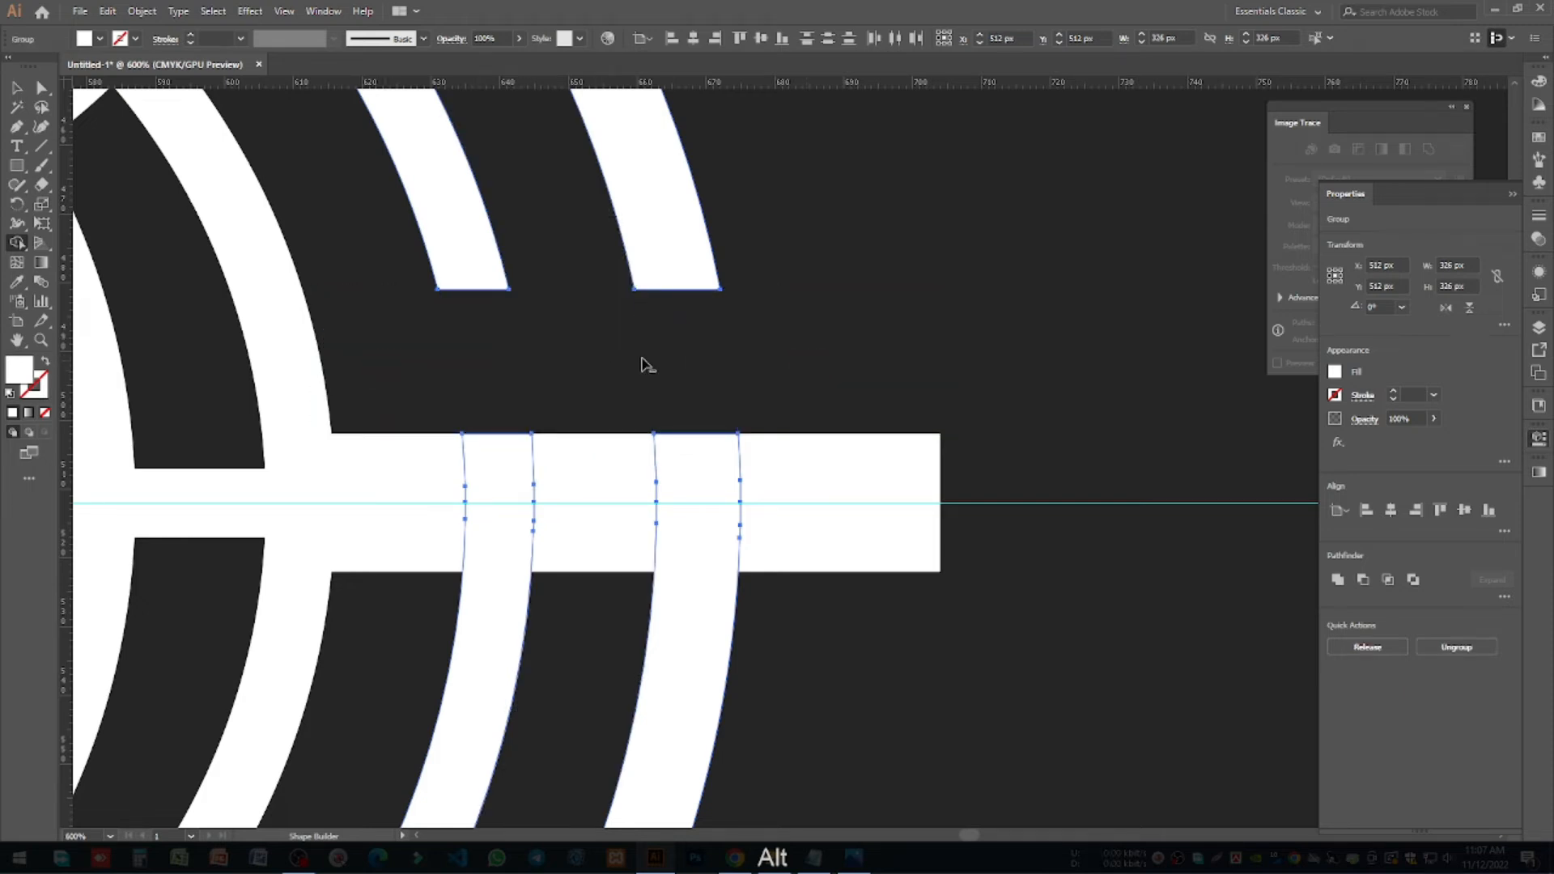
Step: Trim the remaining rectangle's end beyond the outermost ring's right edge with Shape Builder, then clear the selection
scroll(688, 356, "down", 2)
left_click(17, 87)
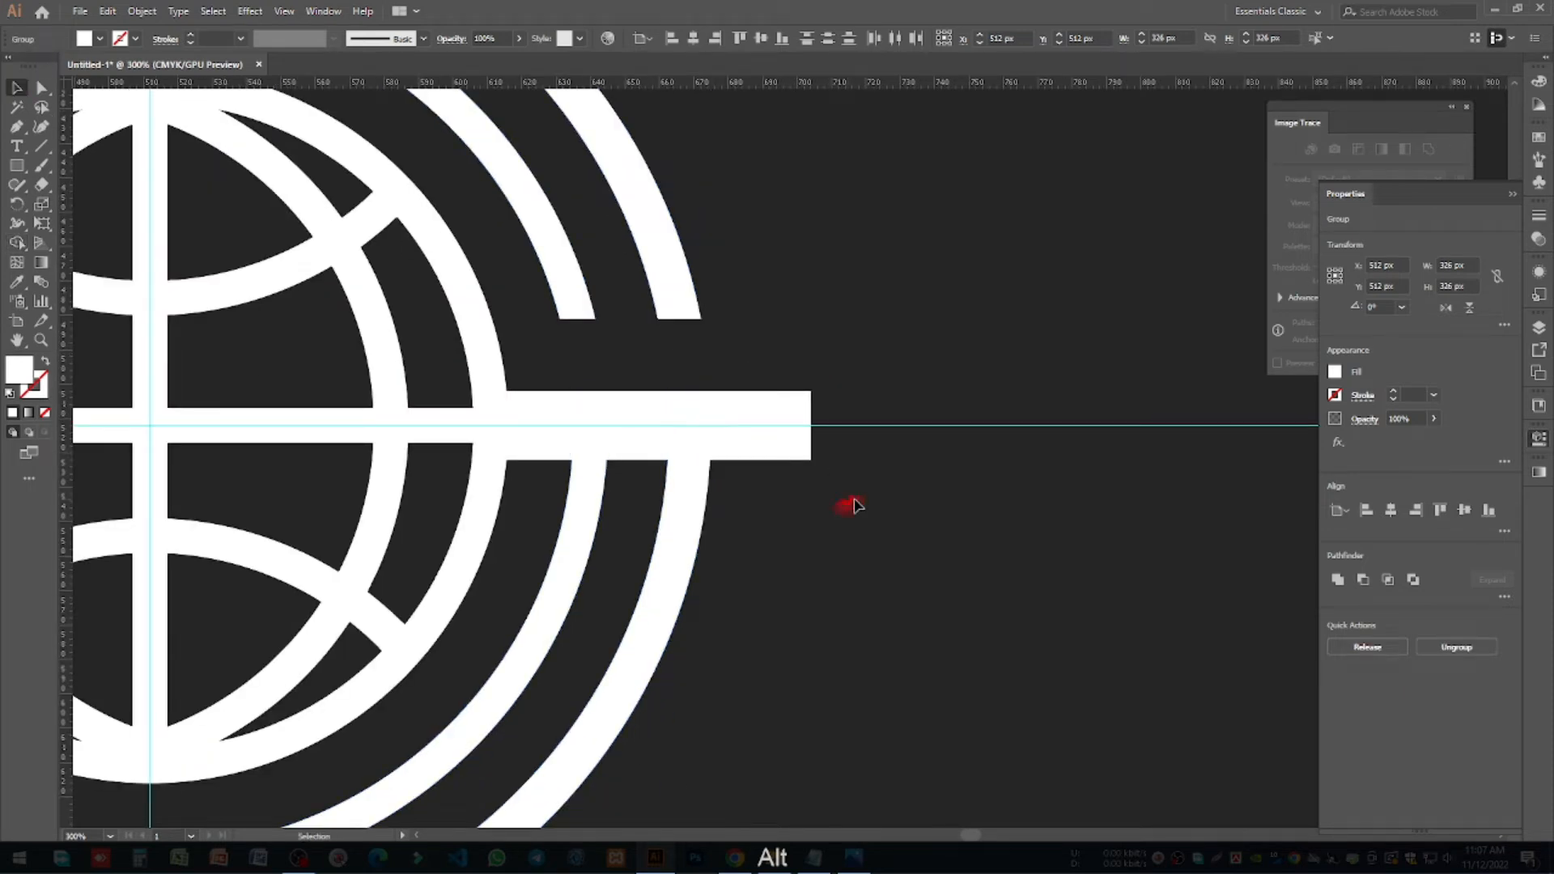
left_click_drag(843, 507, 570, 387)
left_click(17, 243)
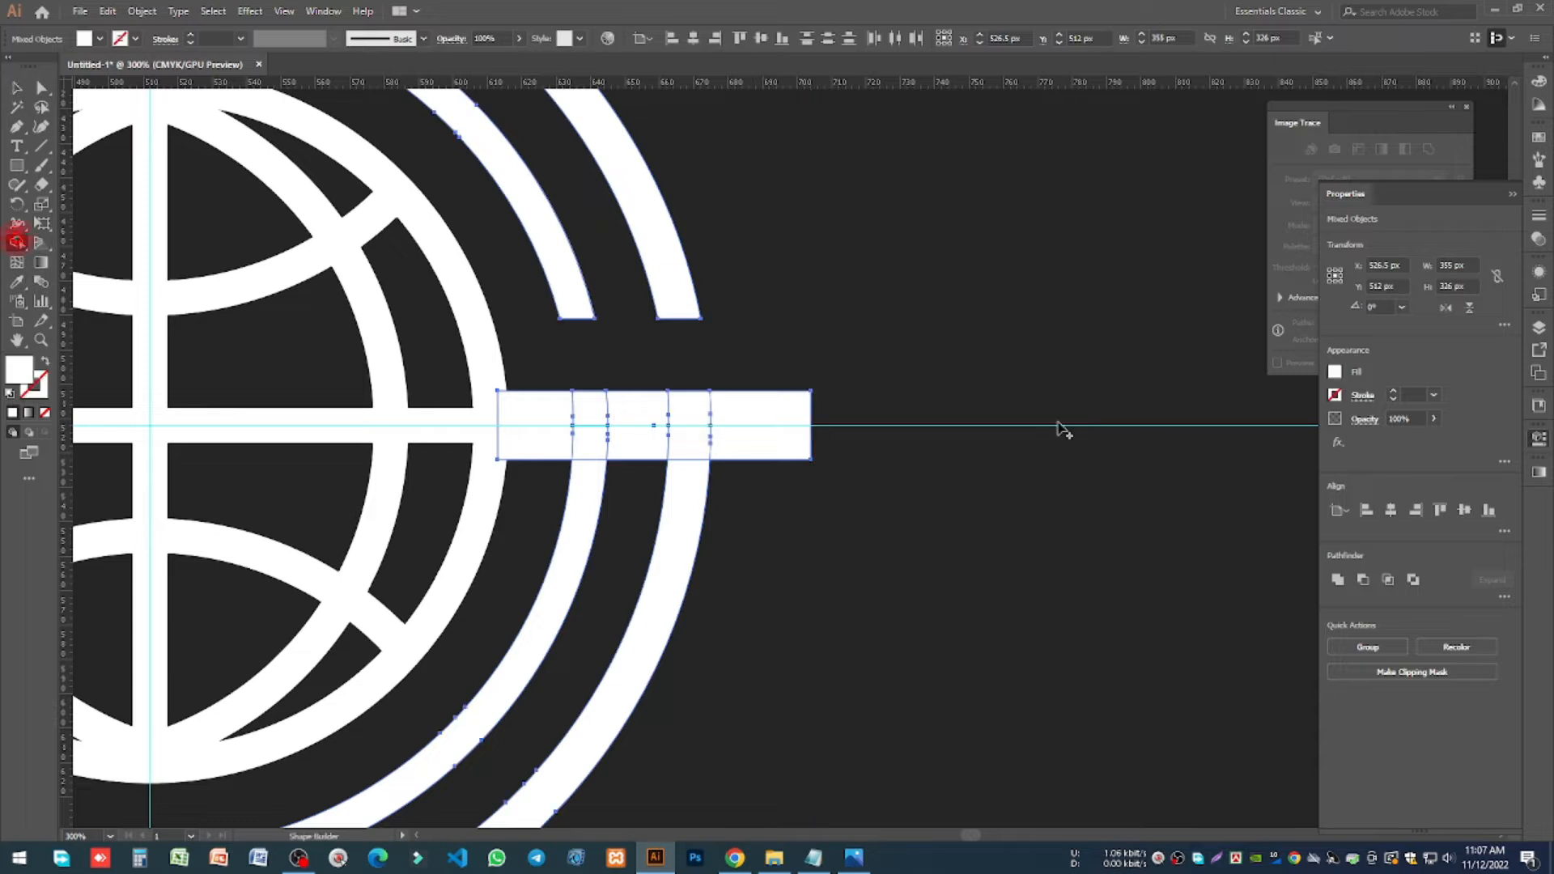
left_click(746, 444, "alt")
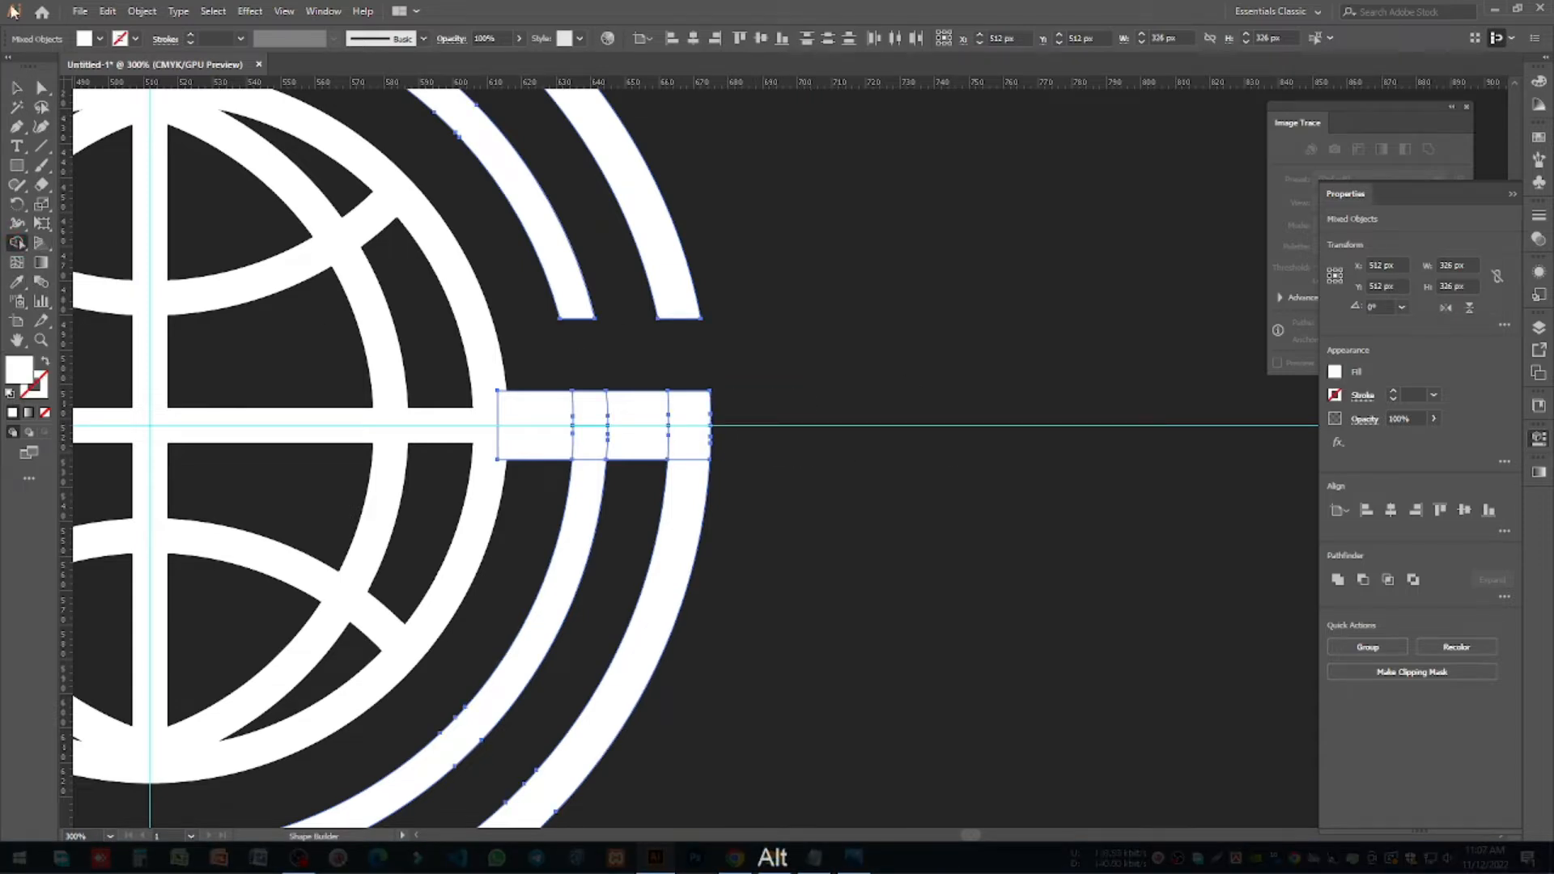
left_click(17, 87)
left_click(920, 225)
Step: Duplicate the trimmed bar straight up by about 29 px so the copy overlaps the cut ring ends
scroll(978, 361, "down", 2)
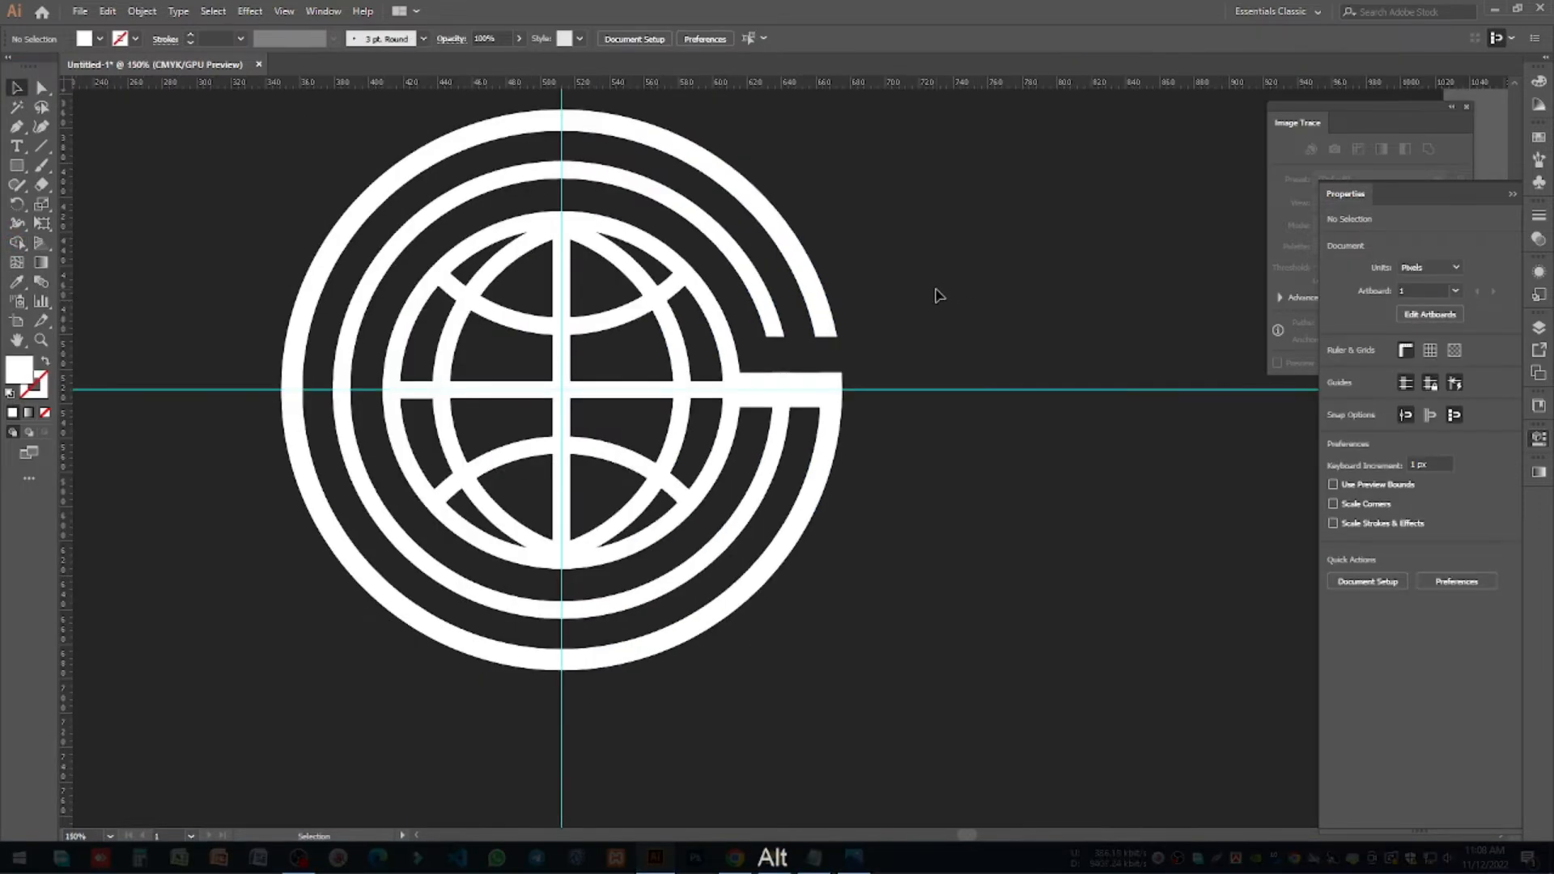
left_click_drag(938, 295, 1105, 386)
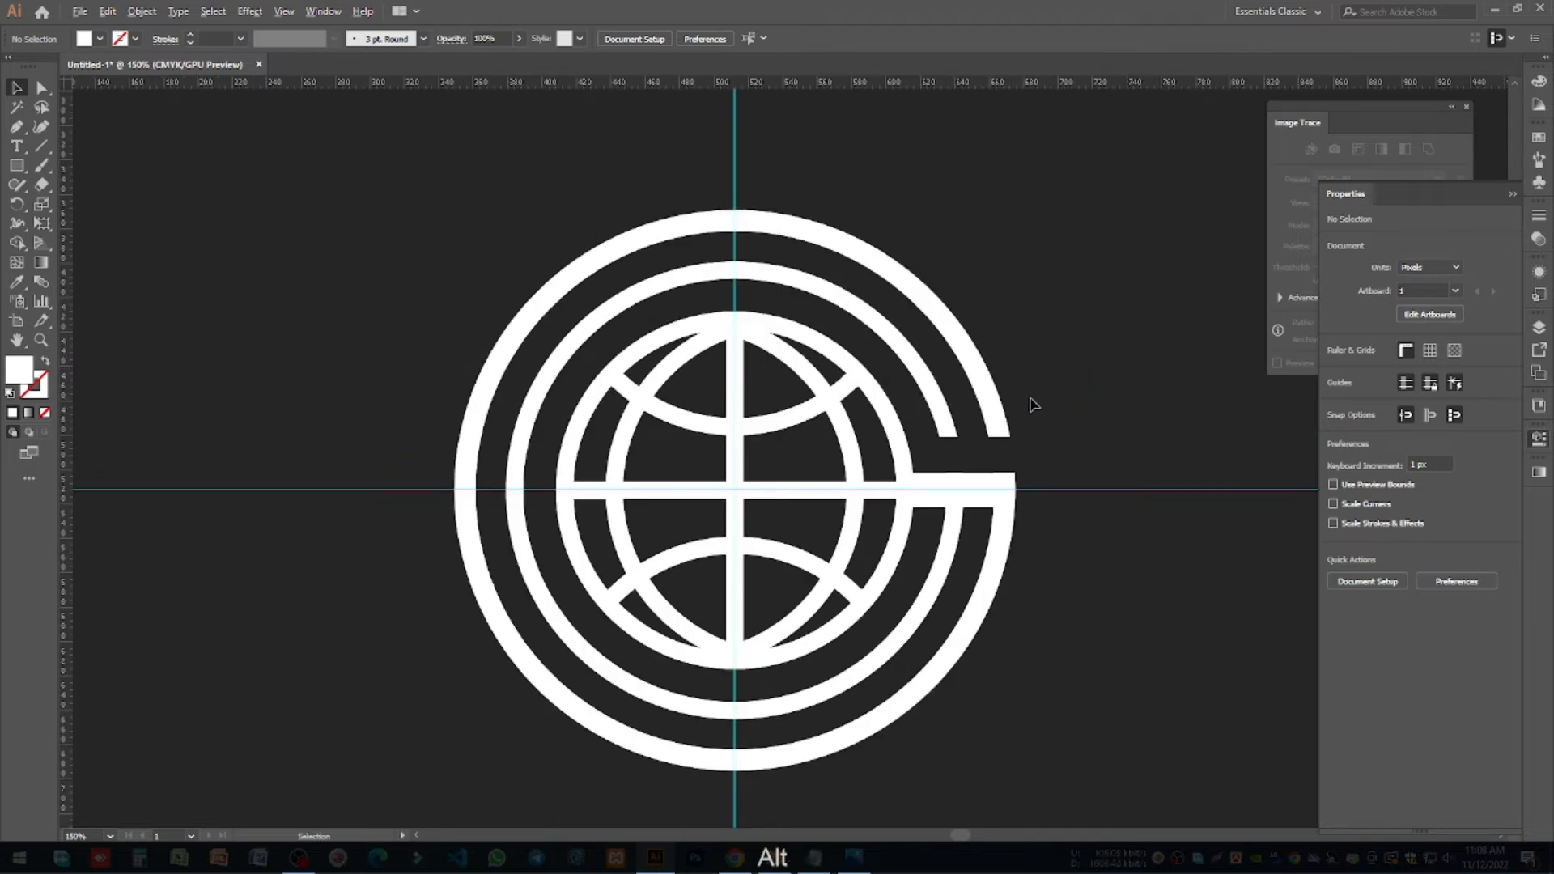
scroll(1051, 446, "up", 3)
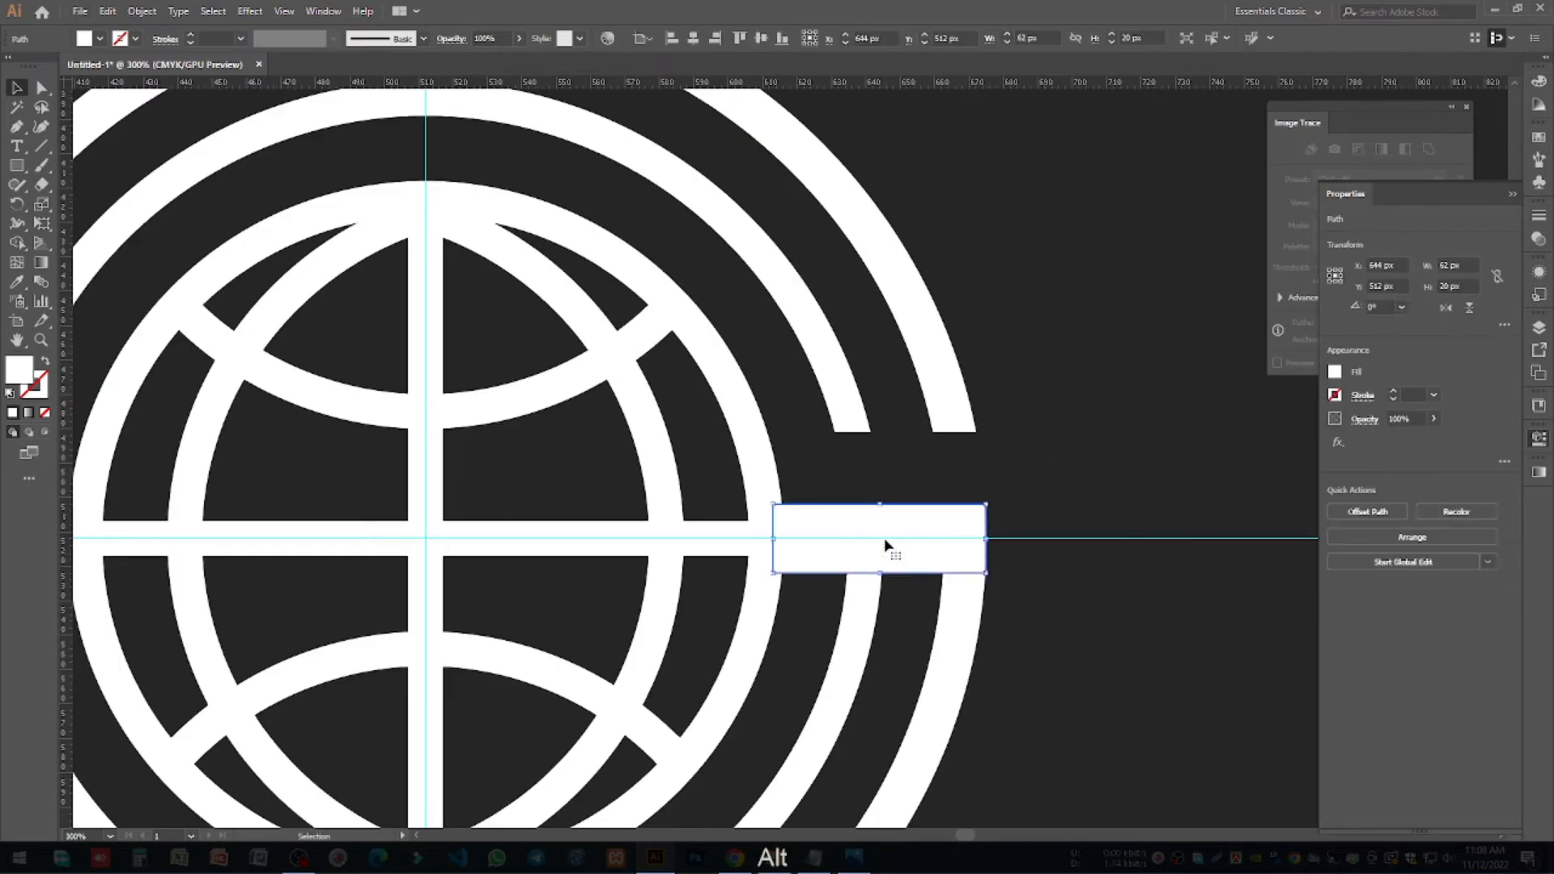
left_click_drag(884, 538, 884, 443)
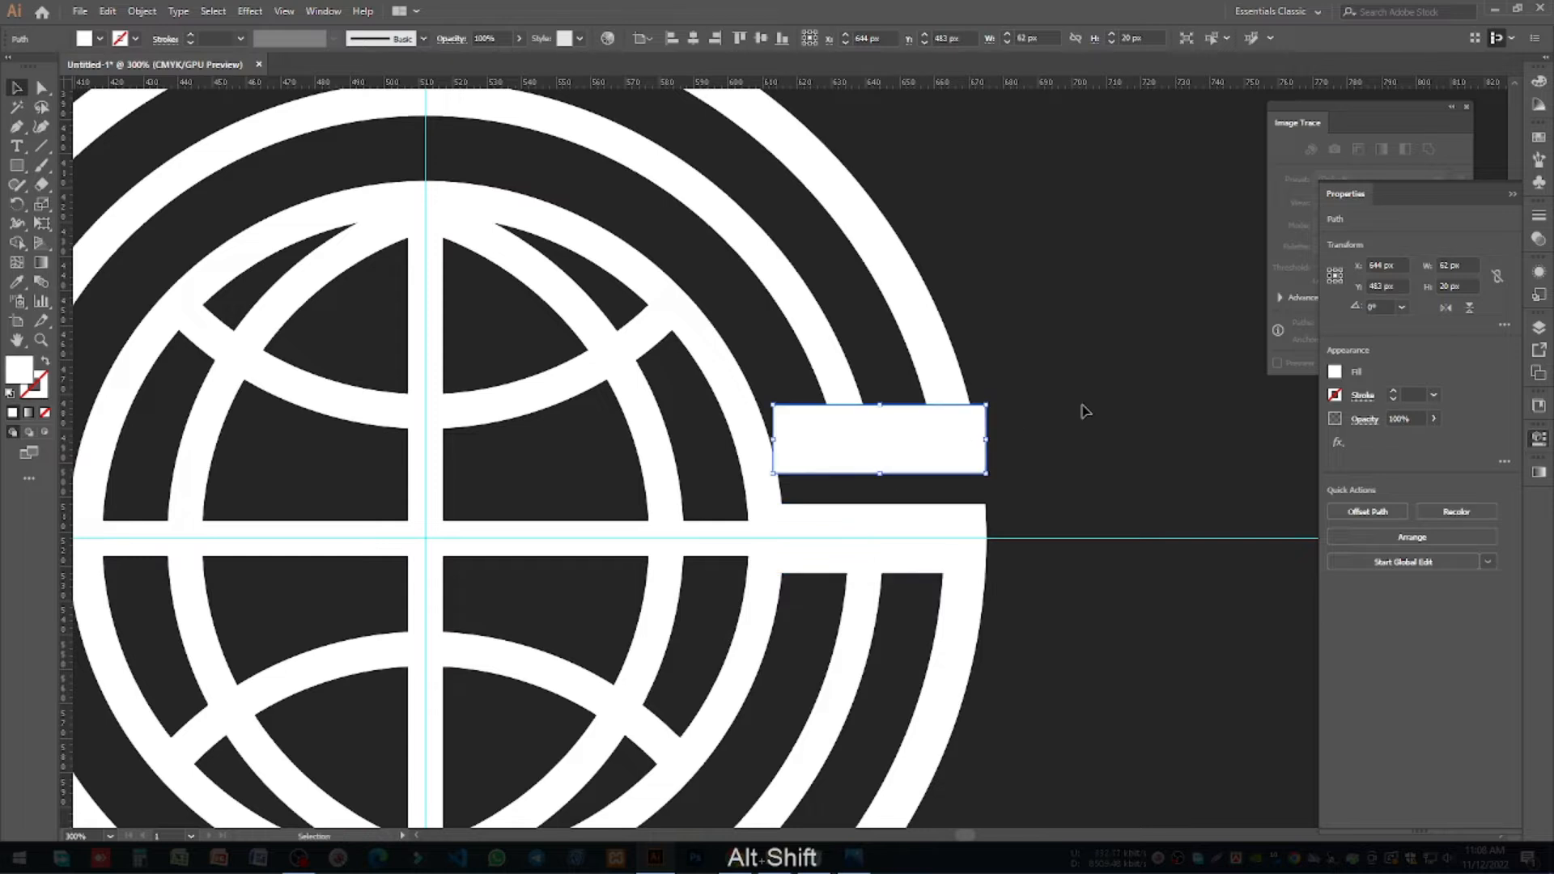
Step: Delete the bar copy and the overlapped ring ends with Shape Builder to widen the gap above the bar
left_click(843, 372, "shift")
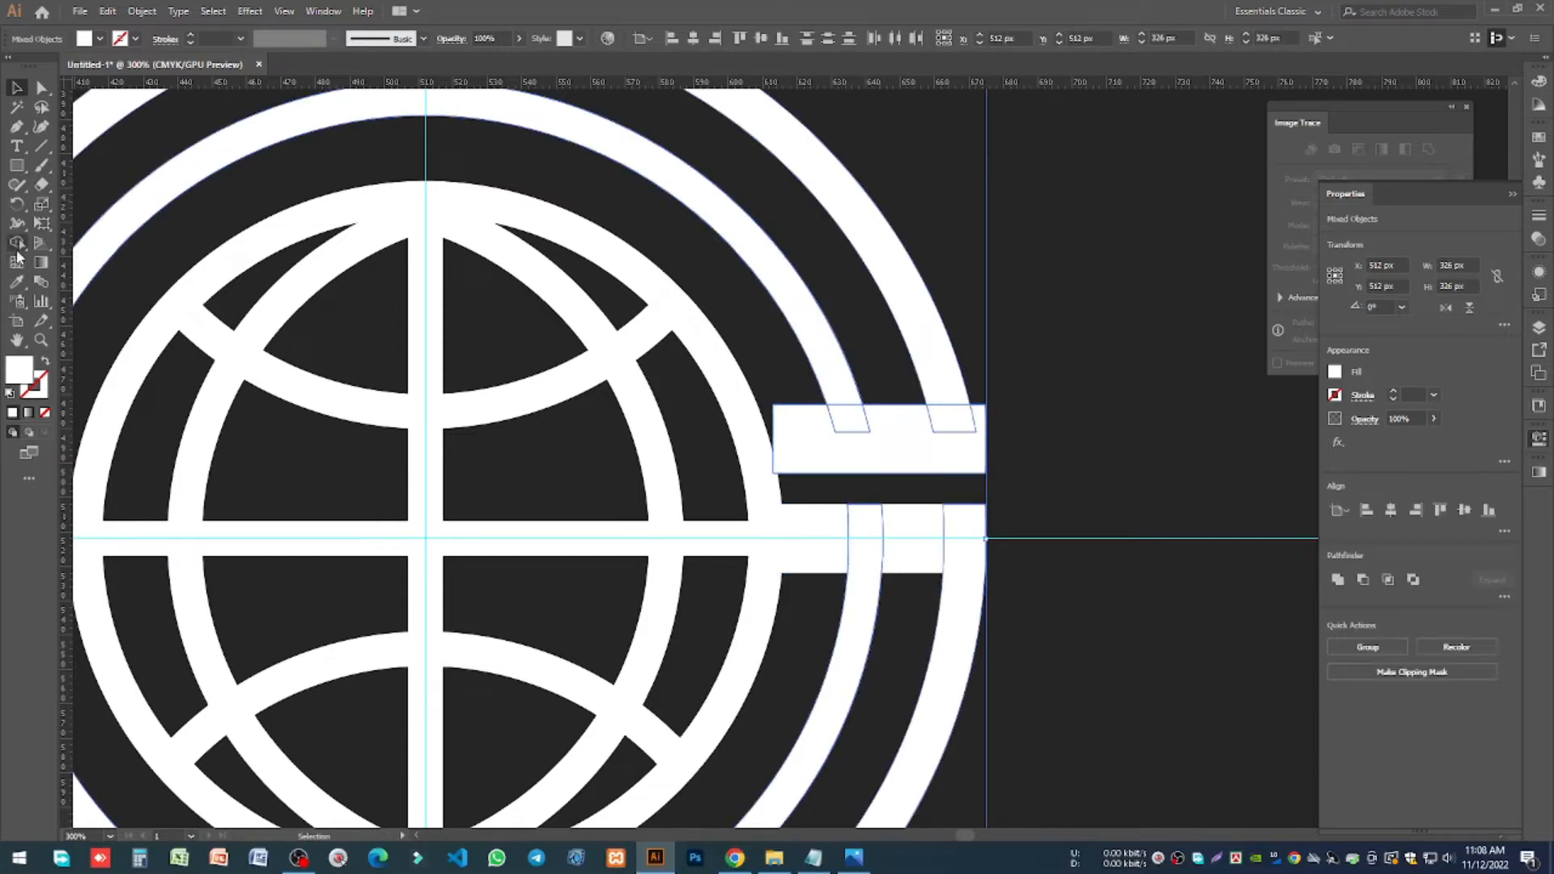
left_click(16, 244)
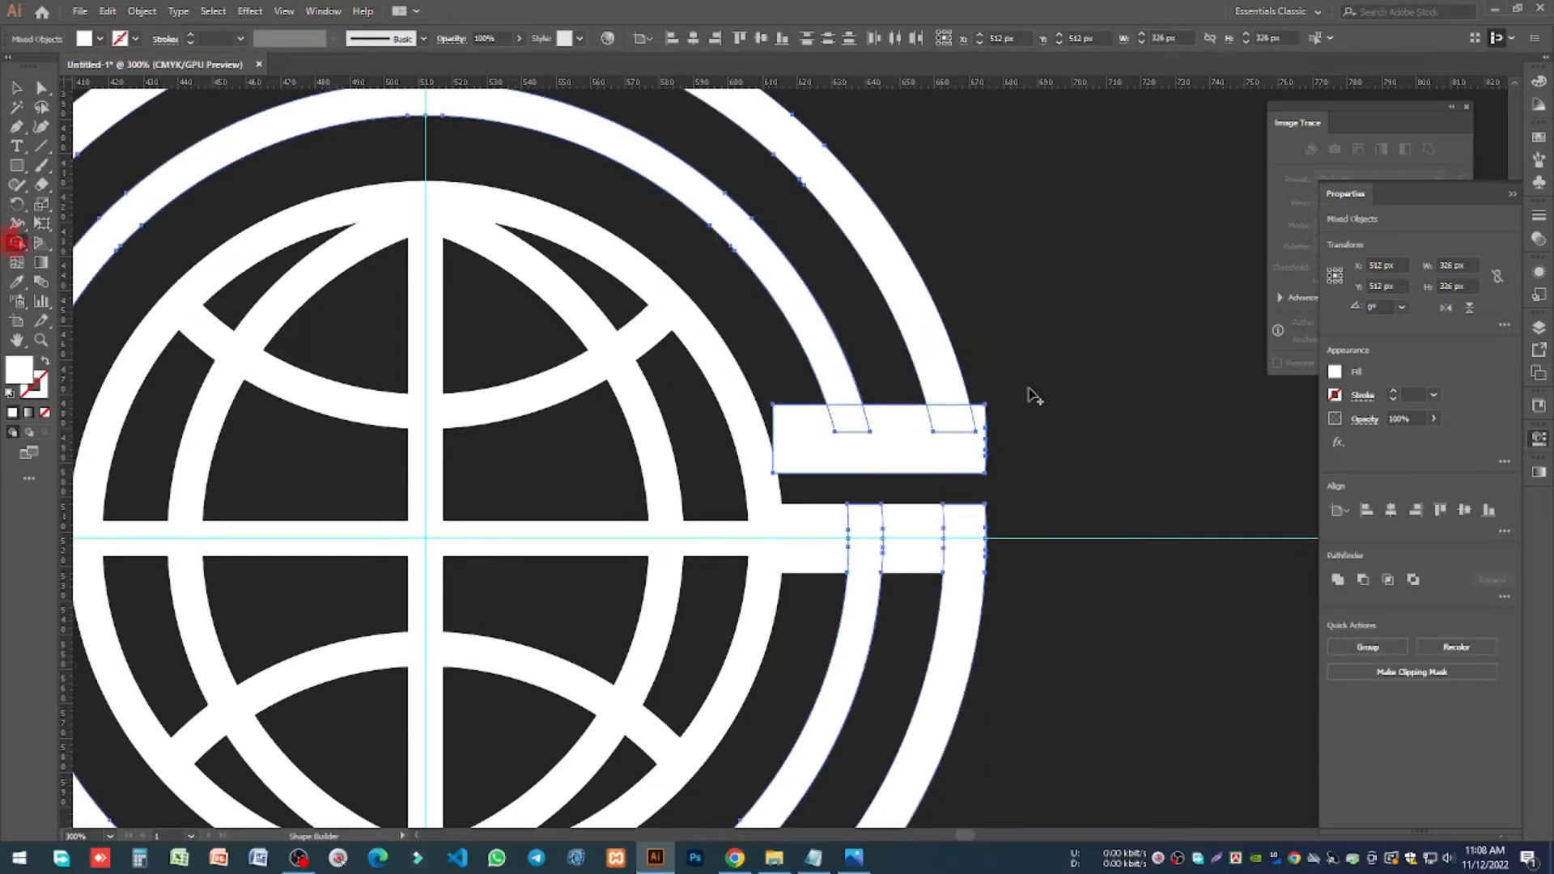
left_click(863, 420, "alt")
left_click(1180, 250)
scroll(1180, 308, "down", 3)
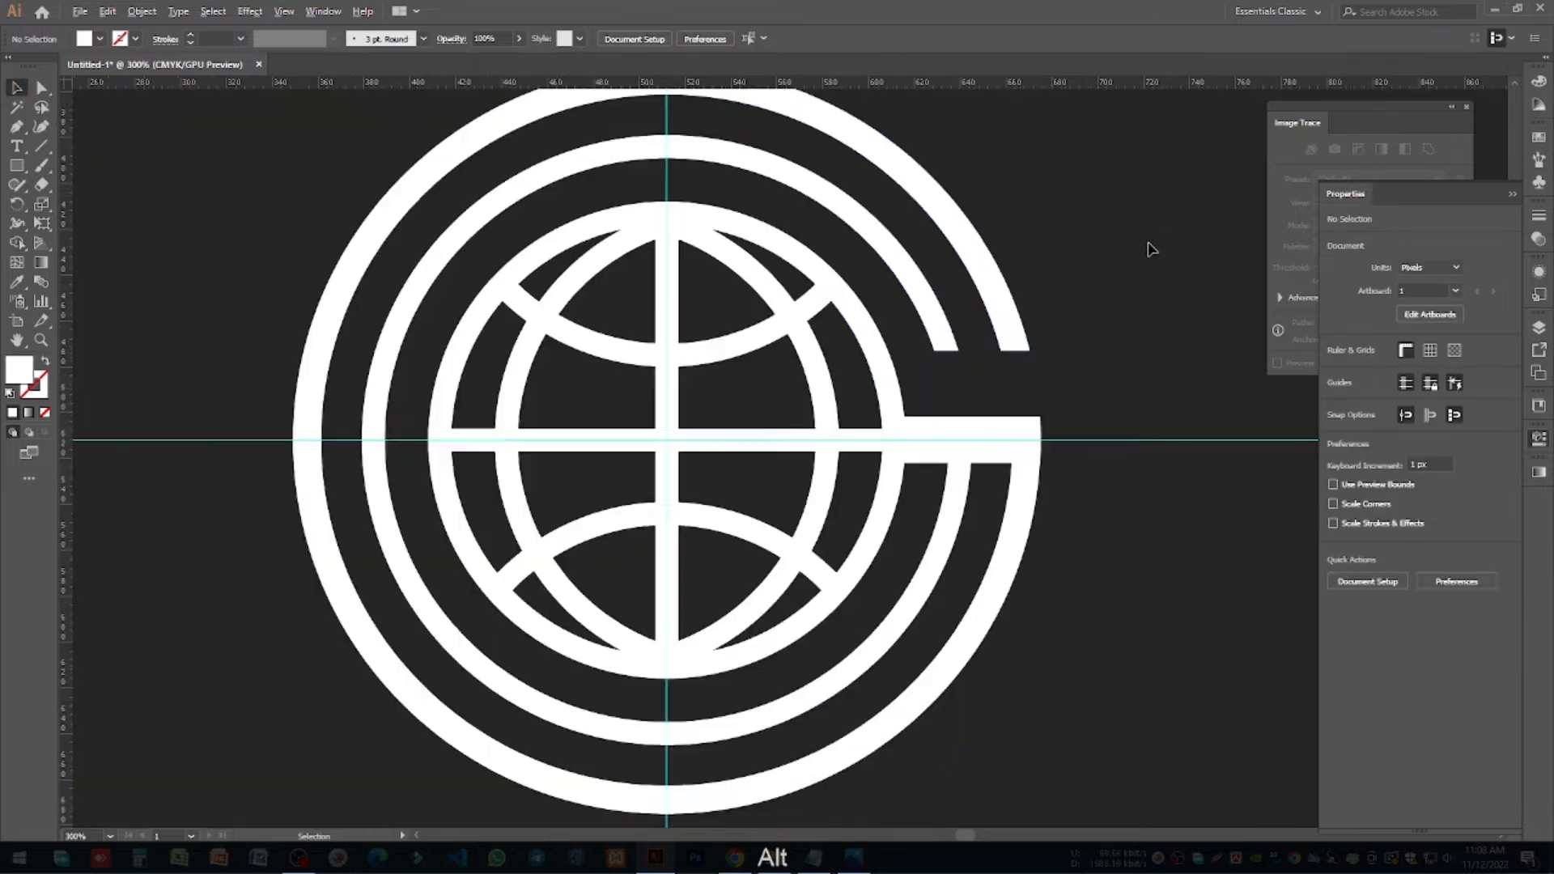
Step: Duplicate the bar across the two outer rings' left side on the horizontal guide and reduce its height to 14 px
left_click_drag(1179, 336, 1106, 408)
left_click_drag(1001, 435, 687, 407)
scroll(703, 435, "up", 1)
scroll(706, 442, "up", 4)
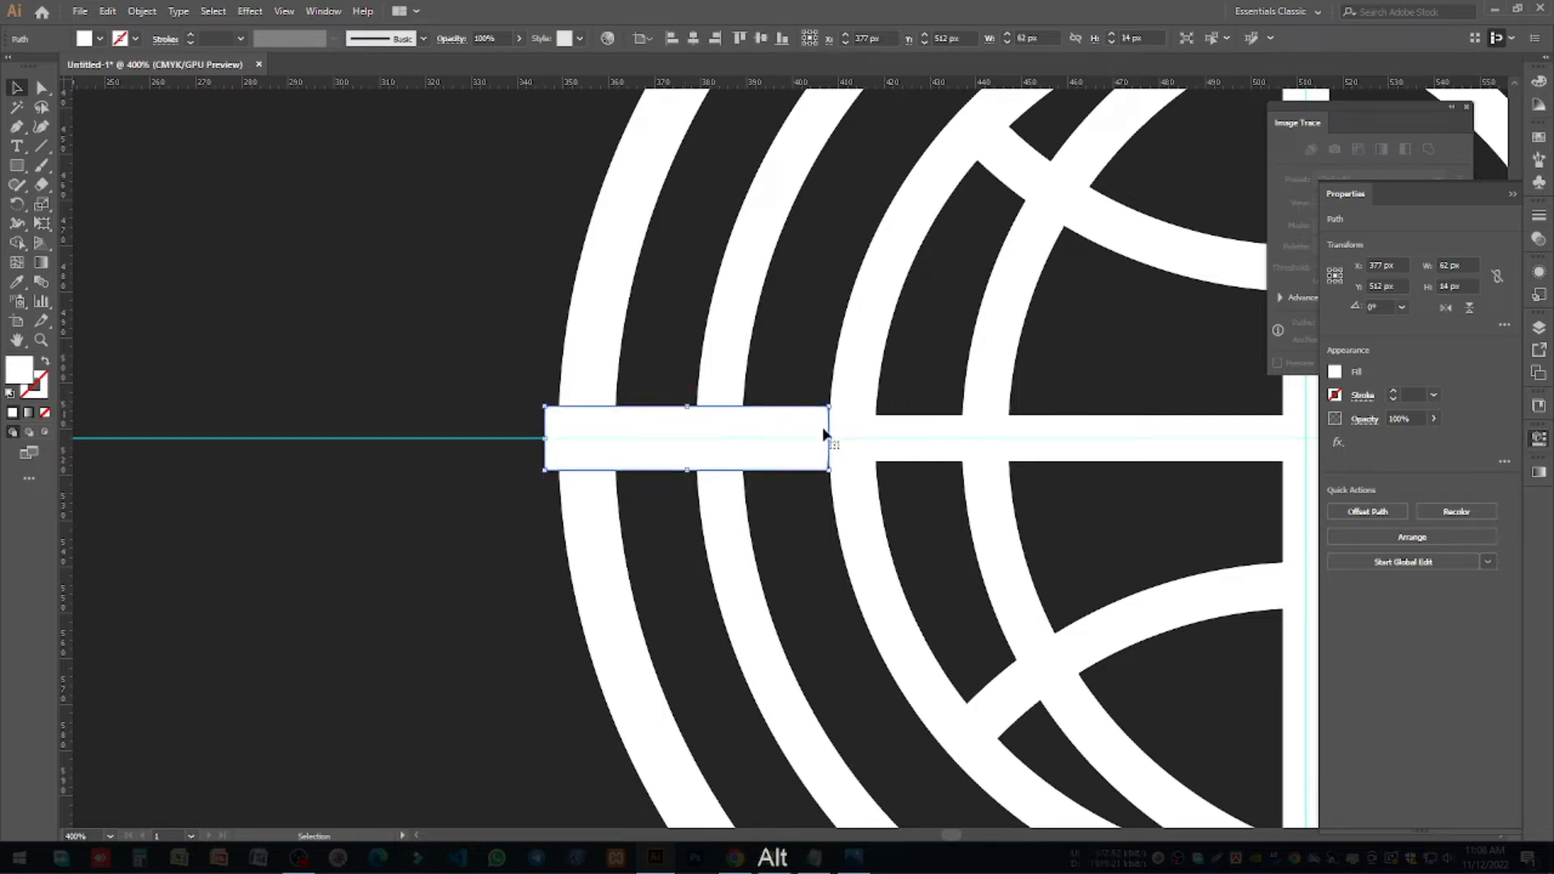
Step: Cut a gap in the outermost ring where the left bar crosses it with Shape Builder, and delete the leftover bar piece
left_click_drag(557, 393, 794, 458)
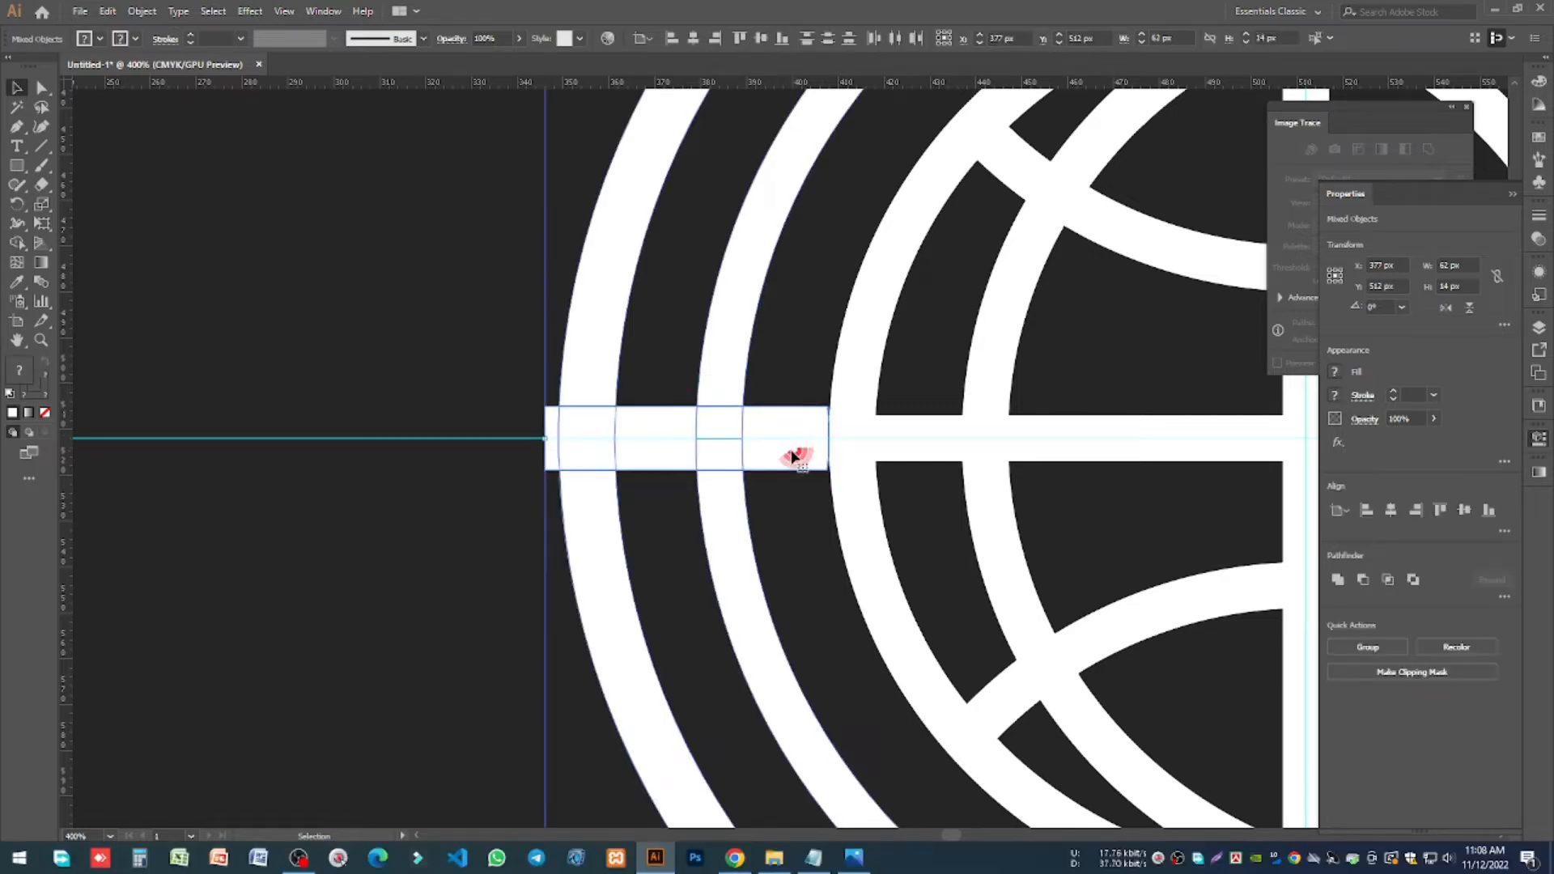
key("shift+m")
left_click_drag(475, 364, 645, 440)
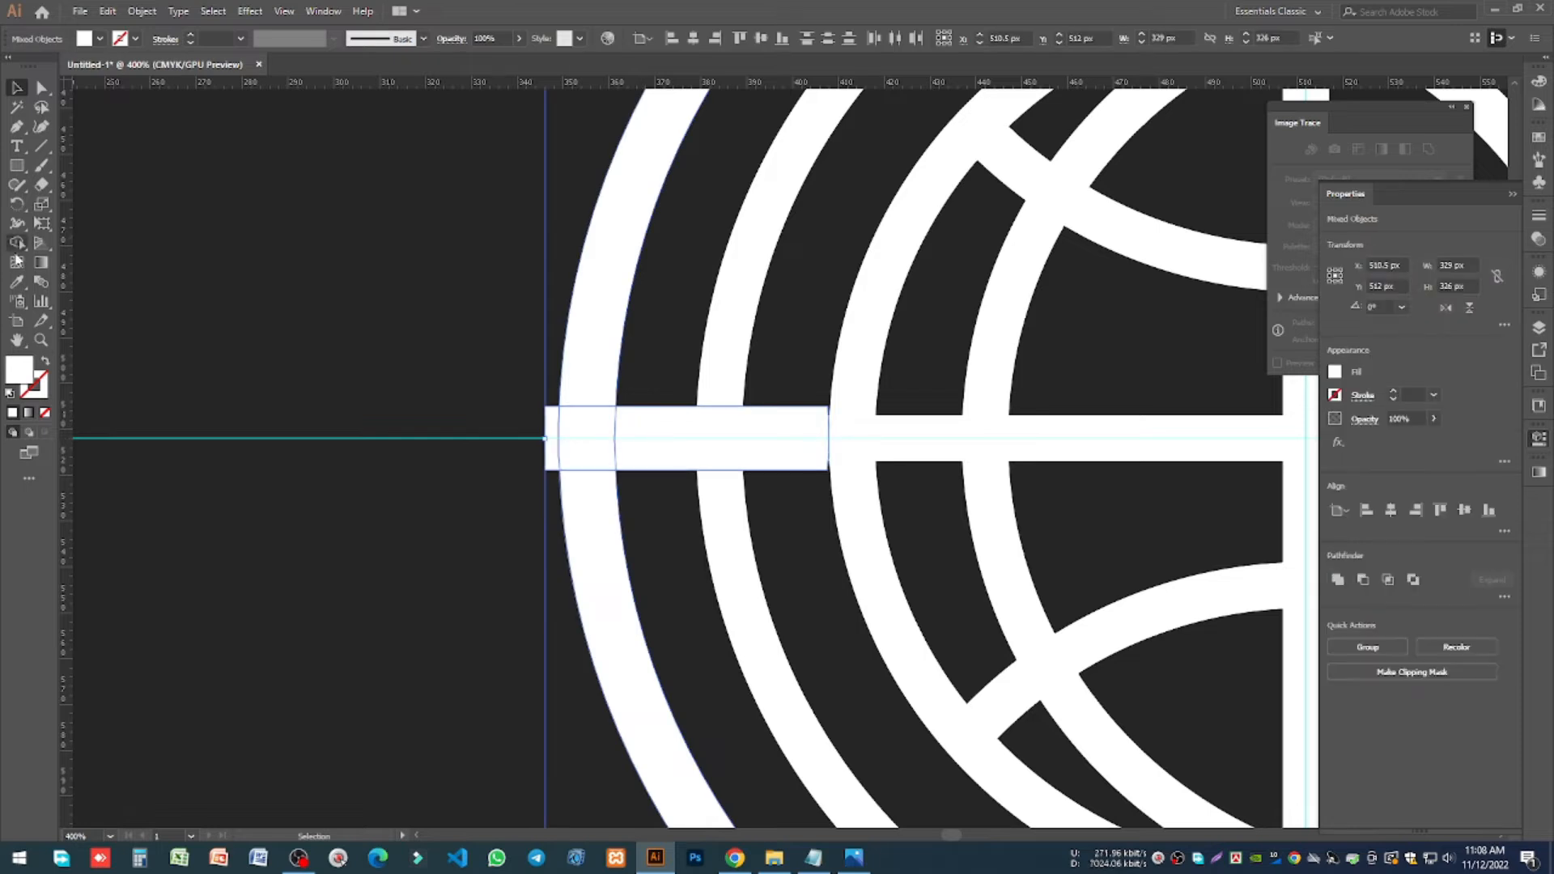
left_click(590, 435, "alt")
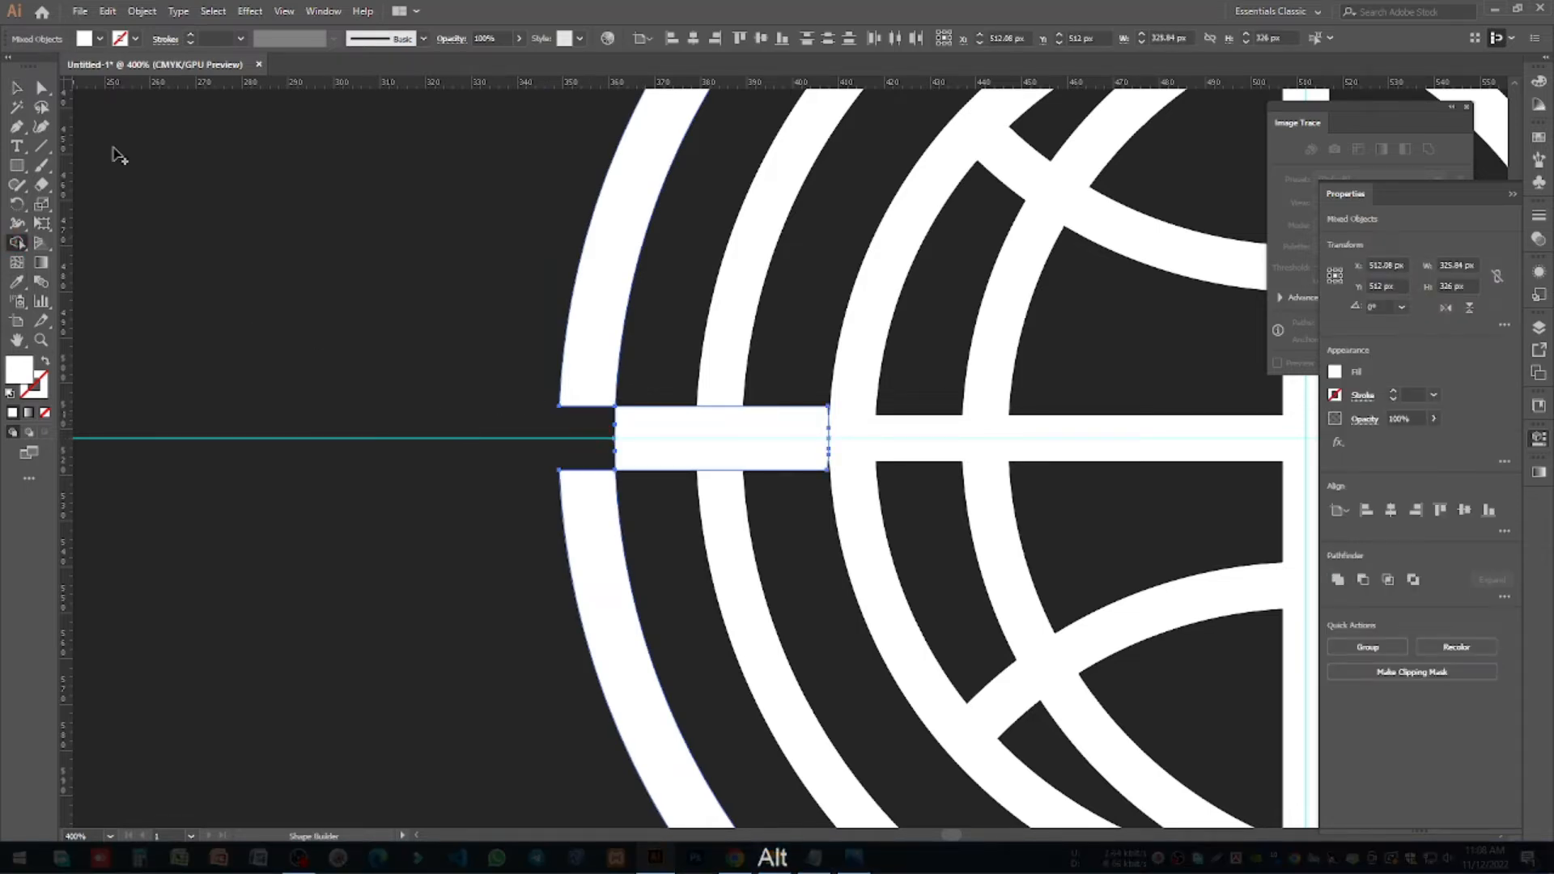
left_click(16, 86)
left_click(208, 139)
left_click(694, 434)
key("Delete")
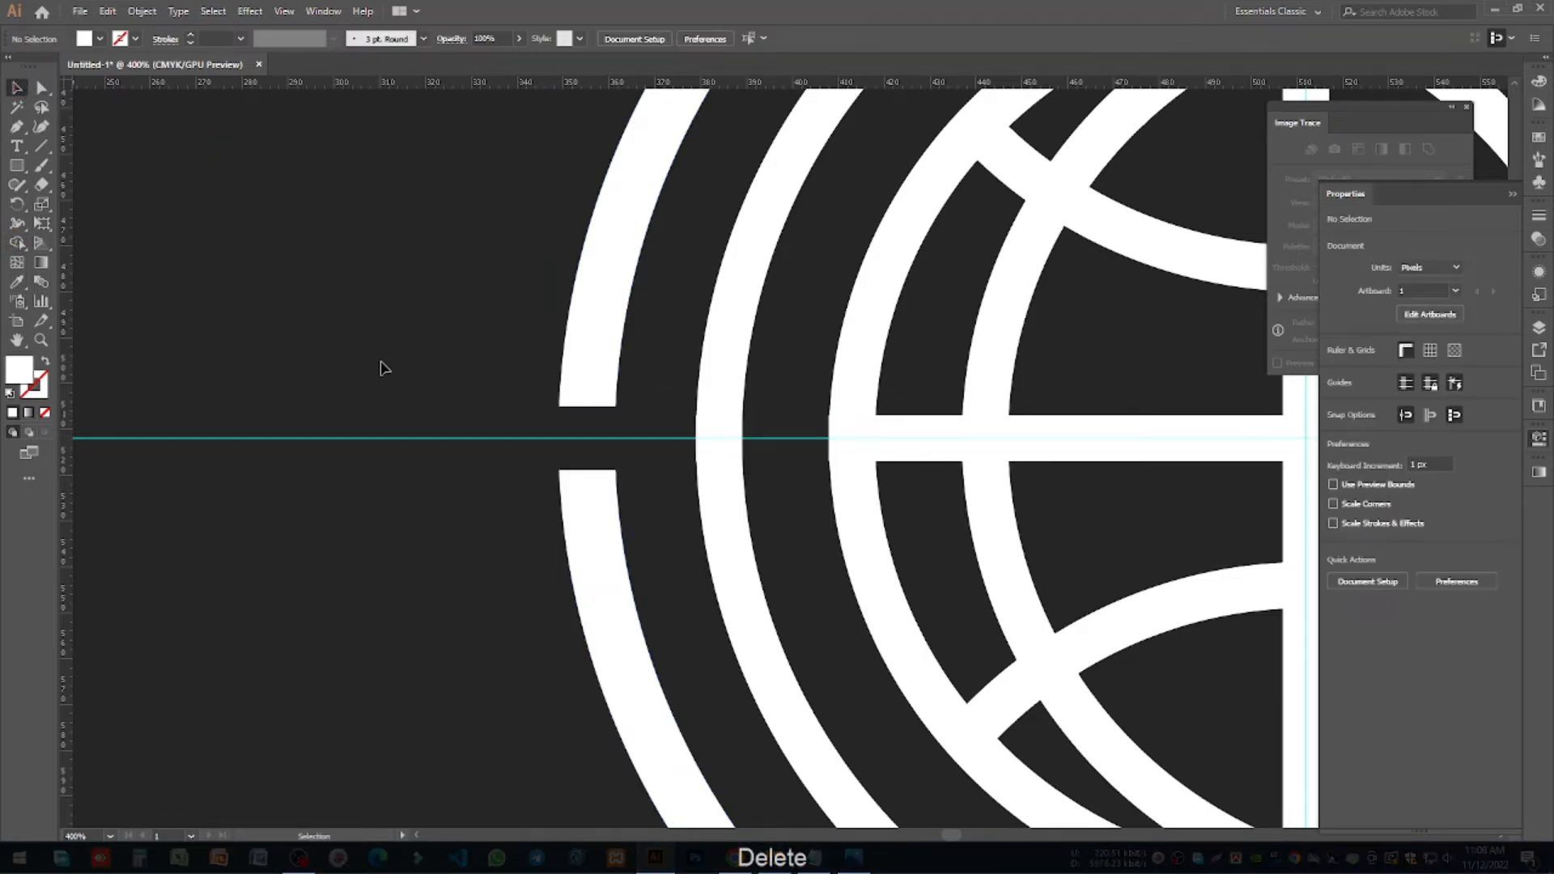
scroll(379, 362, "down", 4)
left_click_drag(969, 560, 949, 567)
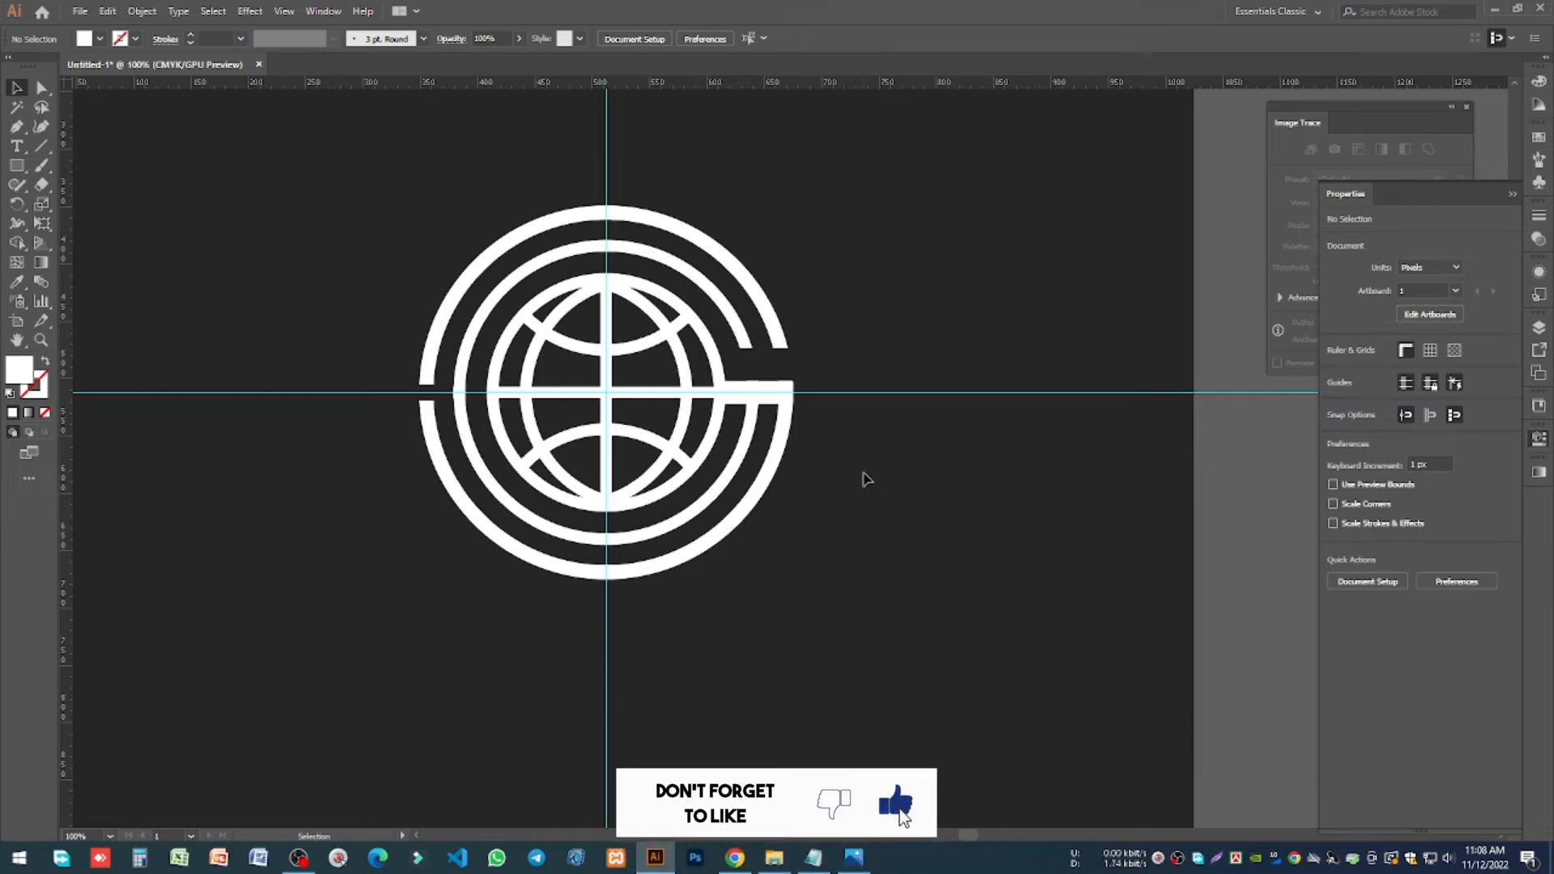
left_click(885, 474)
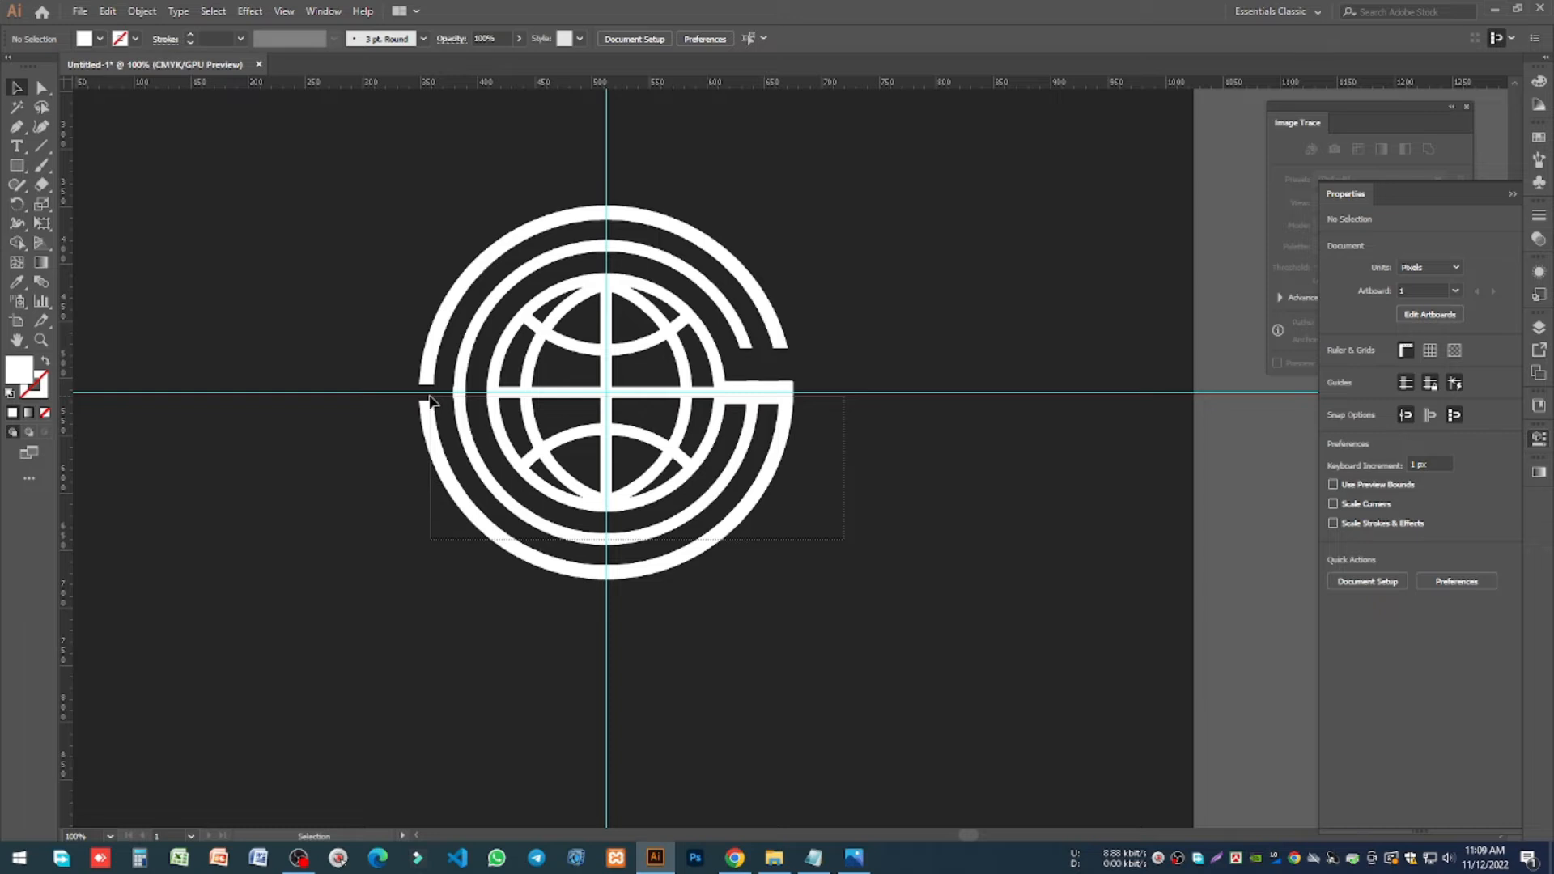
Step: Ungroup the outermost ring and release its compound path to separate the upper arc from the lower arc
left_click_drag(435, 394, 435, 394)
left_click(885, 461)
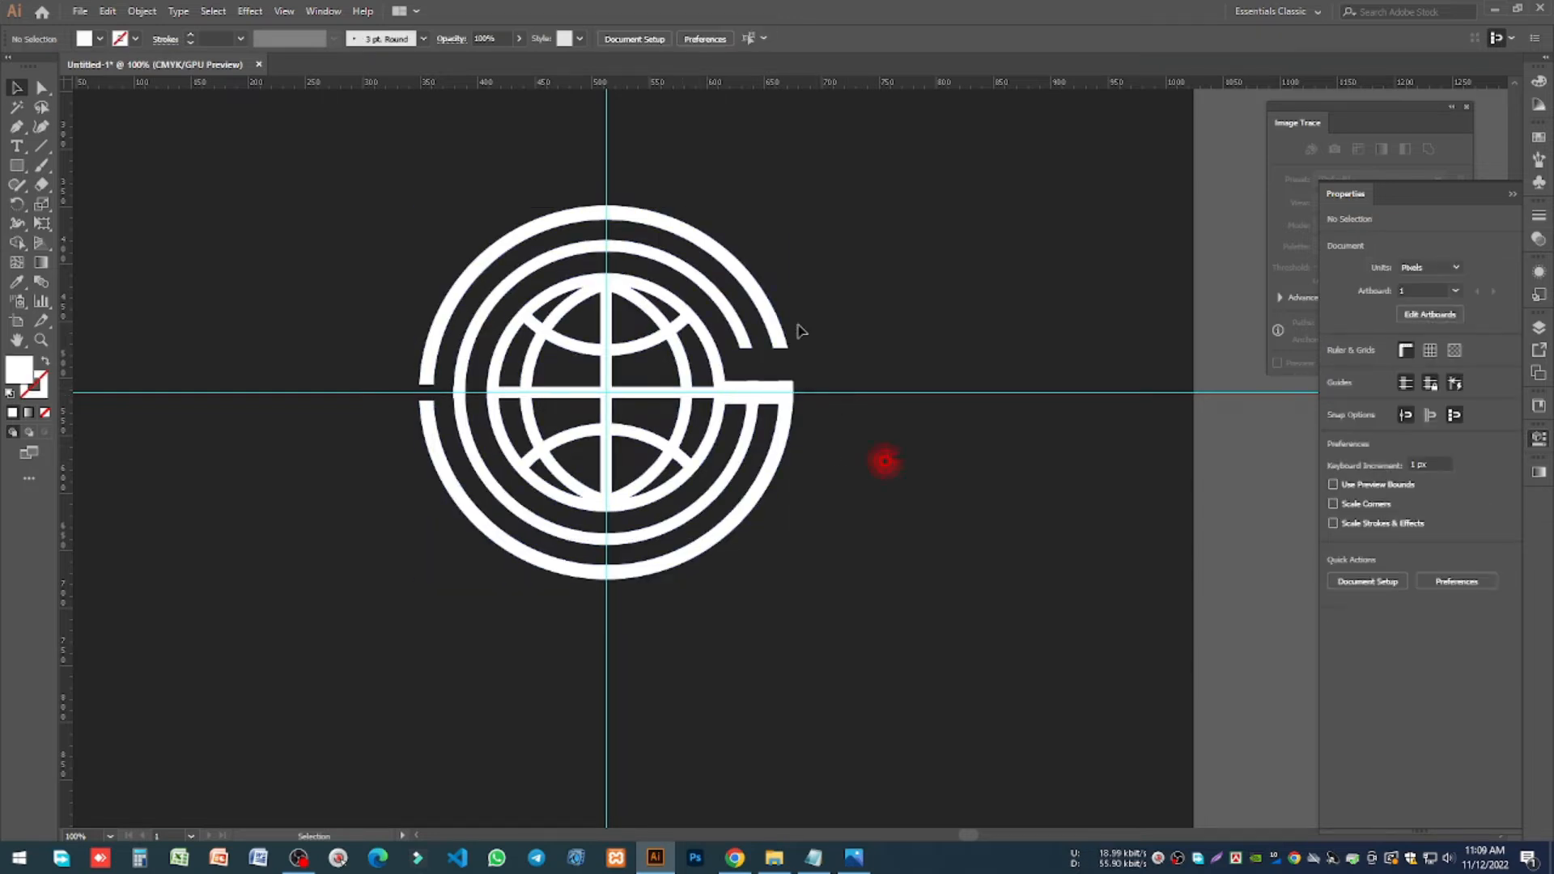
left_click(781, 332)
right_click(780, 328)
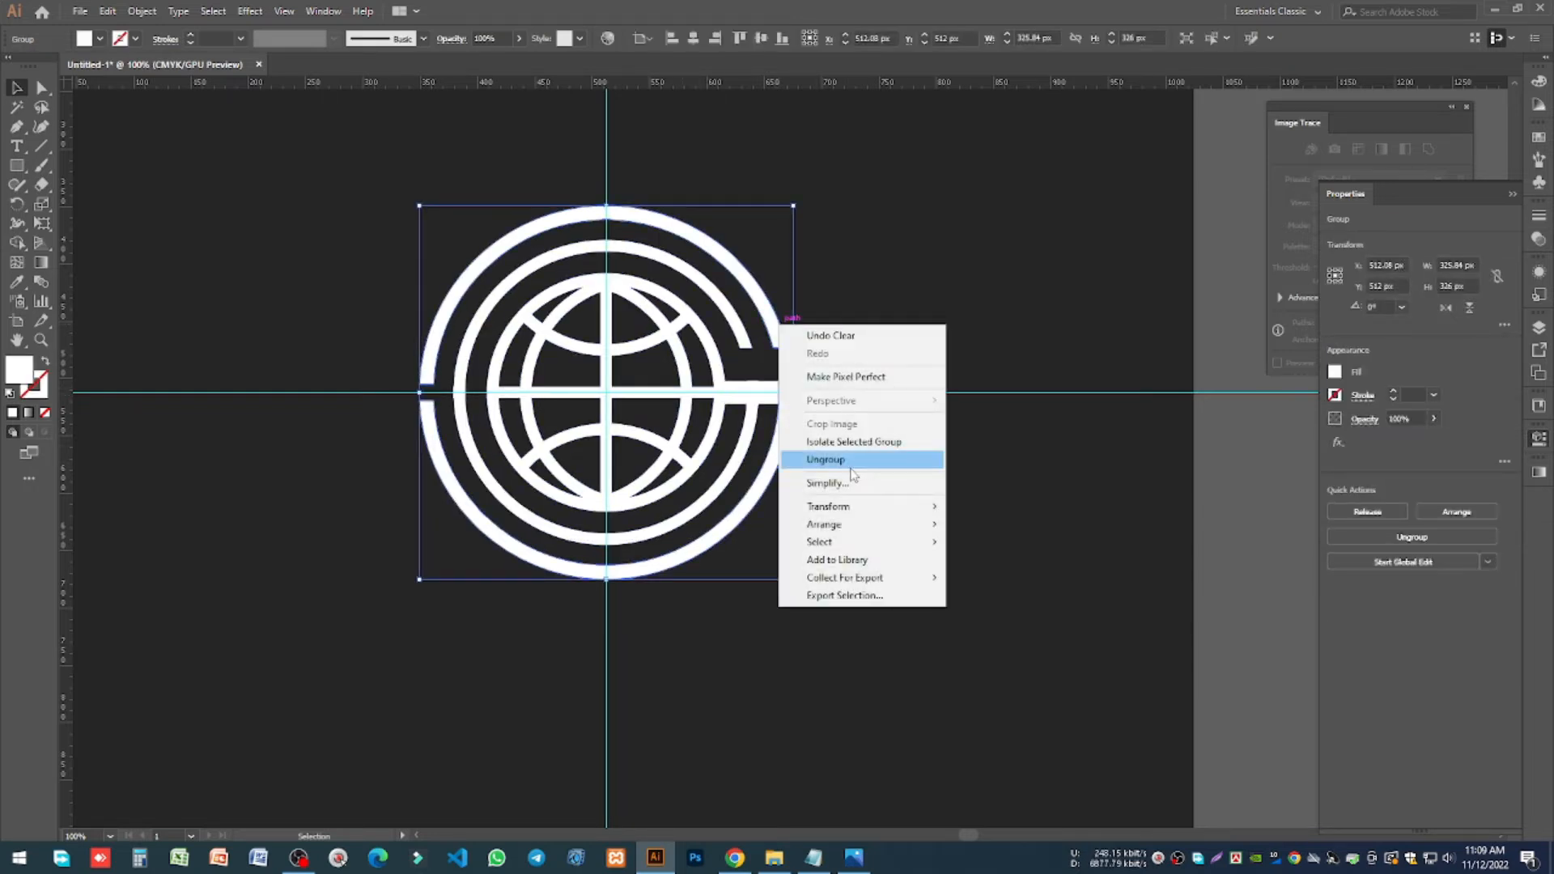
left_click(826, 459)
right_click(775, 330)
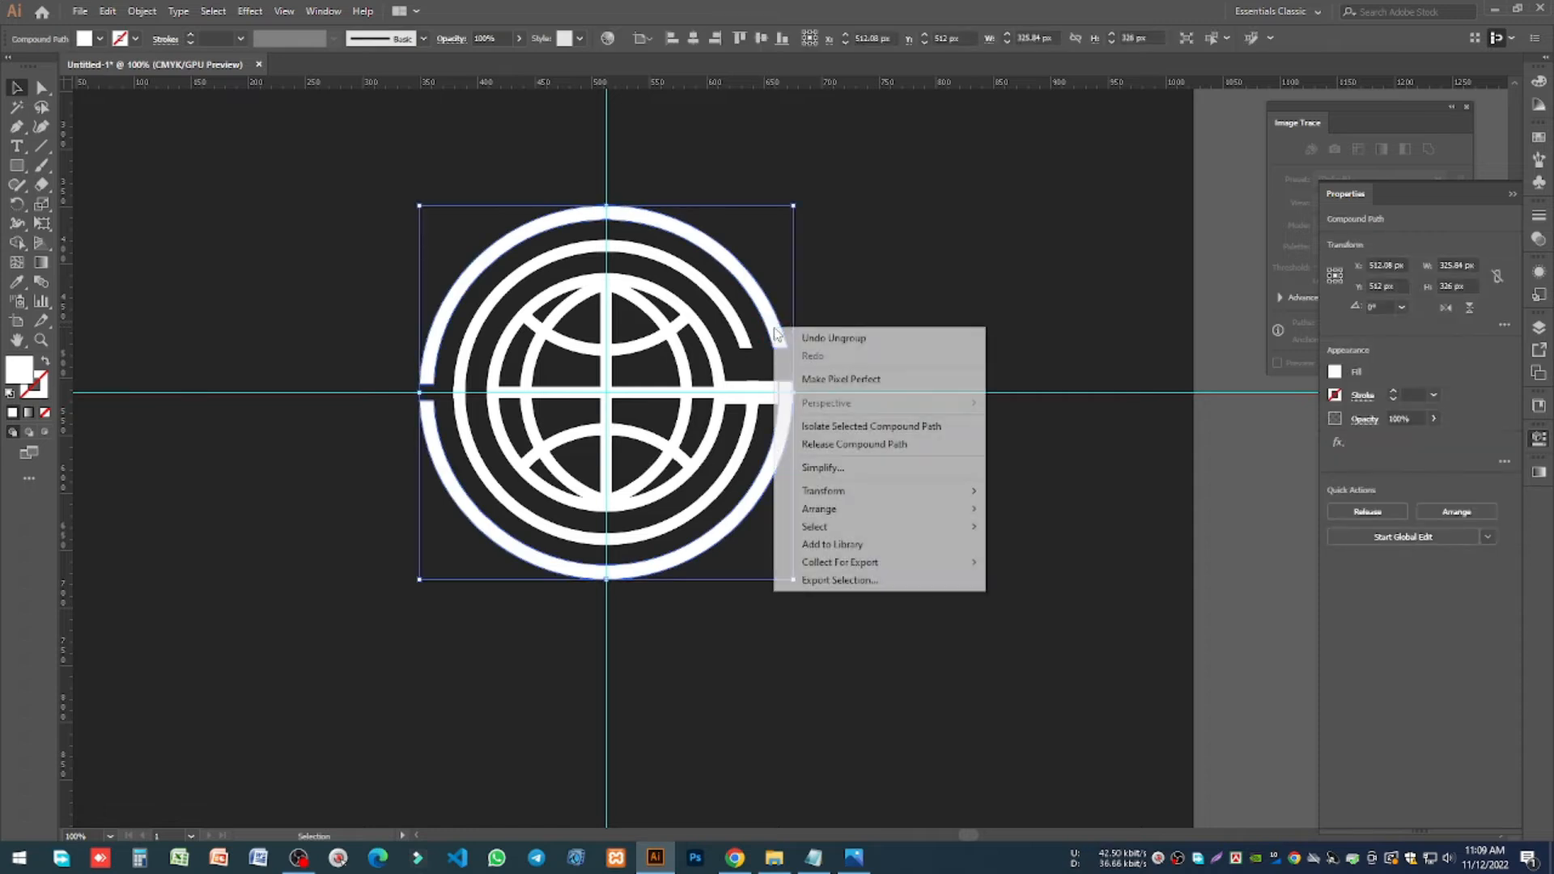
left_click(826, 444)
left_click(881, 459)
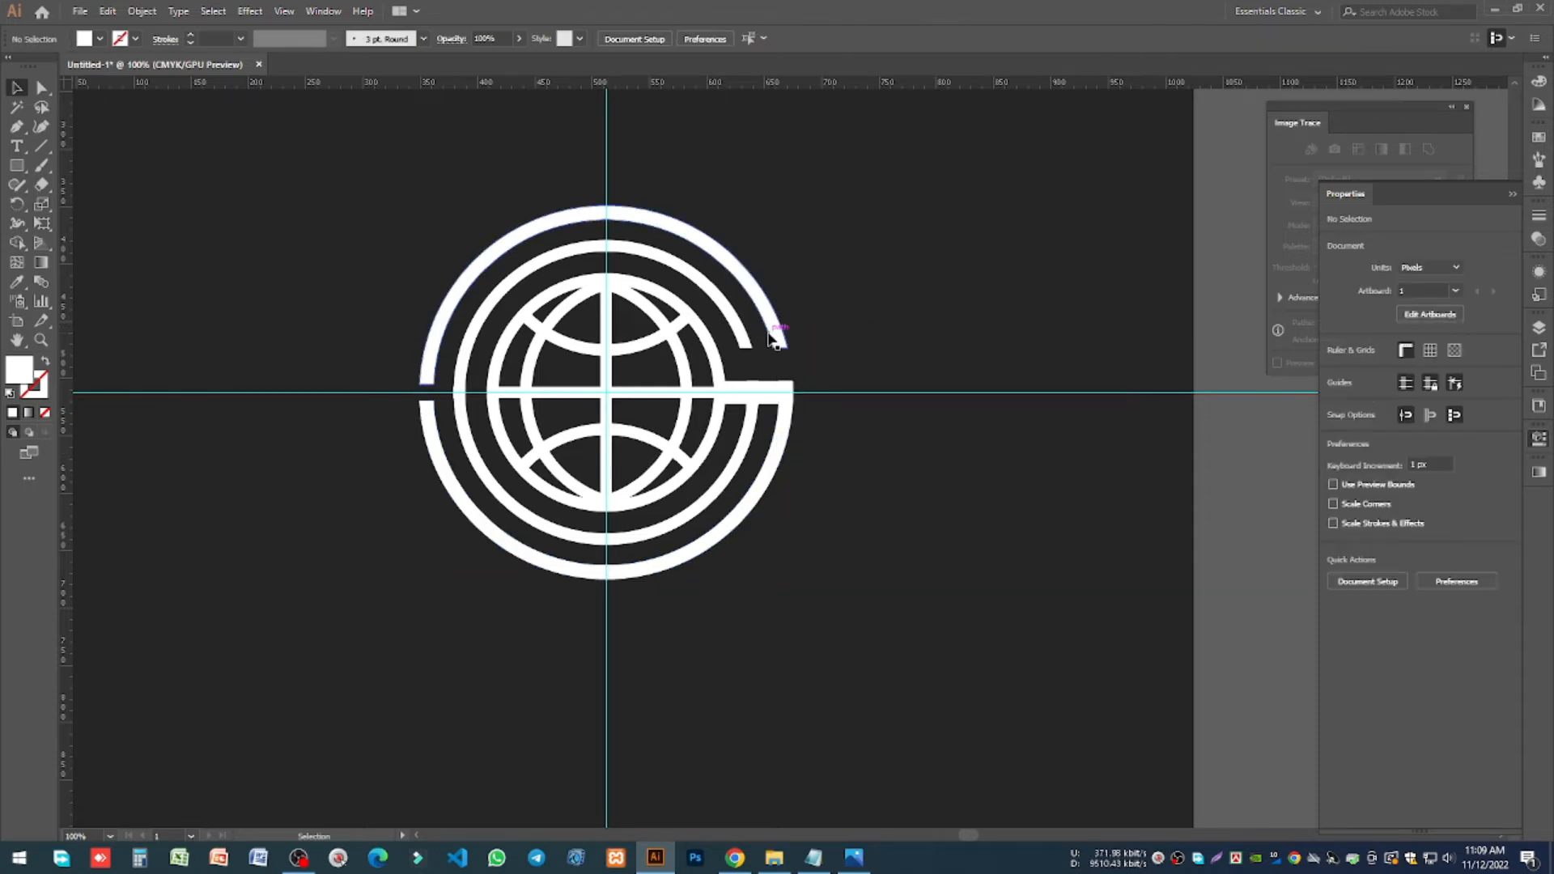
left_click(773, 334)
left_click(950, 465)
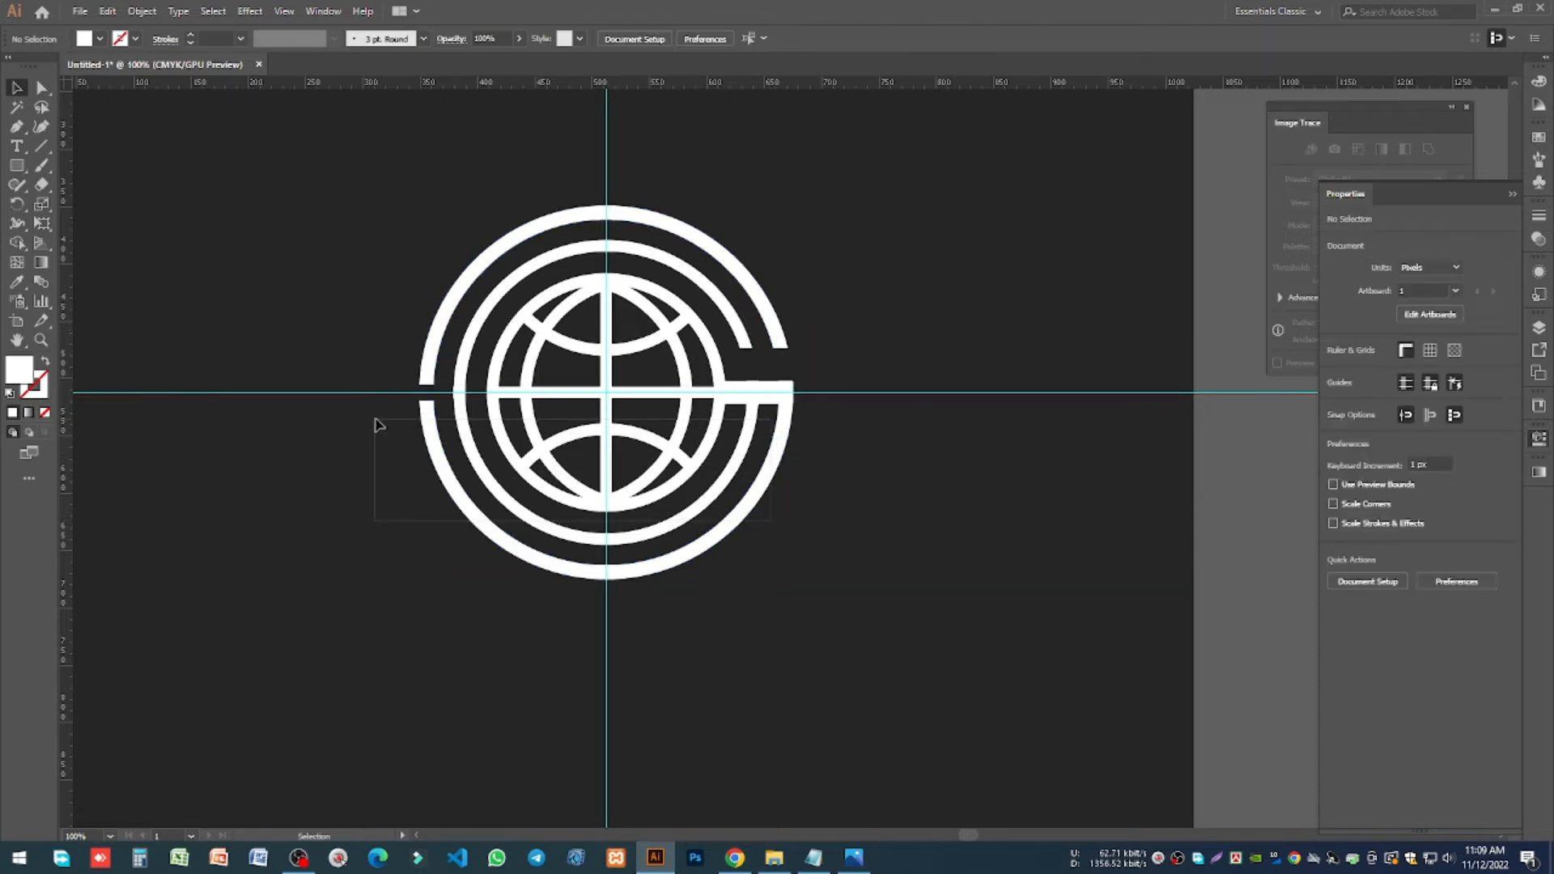
Step: Merge the lower outer arc, the middle ring and the globe with Pathfinder Unite, leaving out the upper arc and the bar
left_click_drag(375, 424, 389, 419)
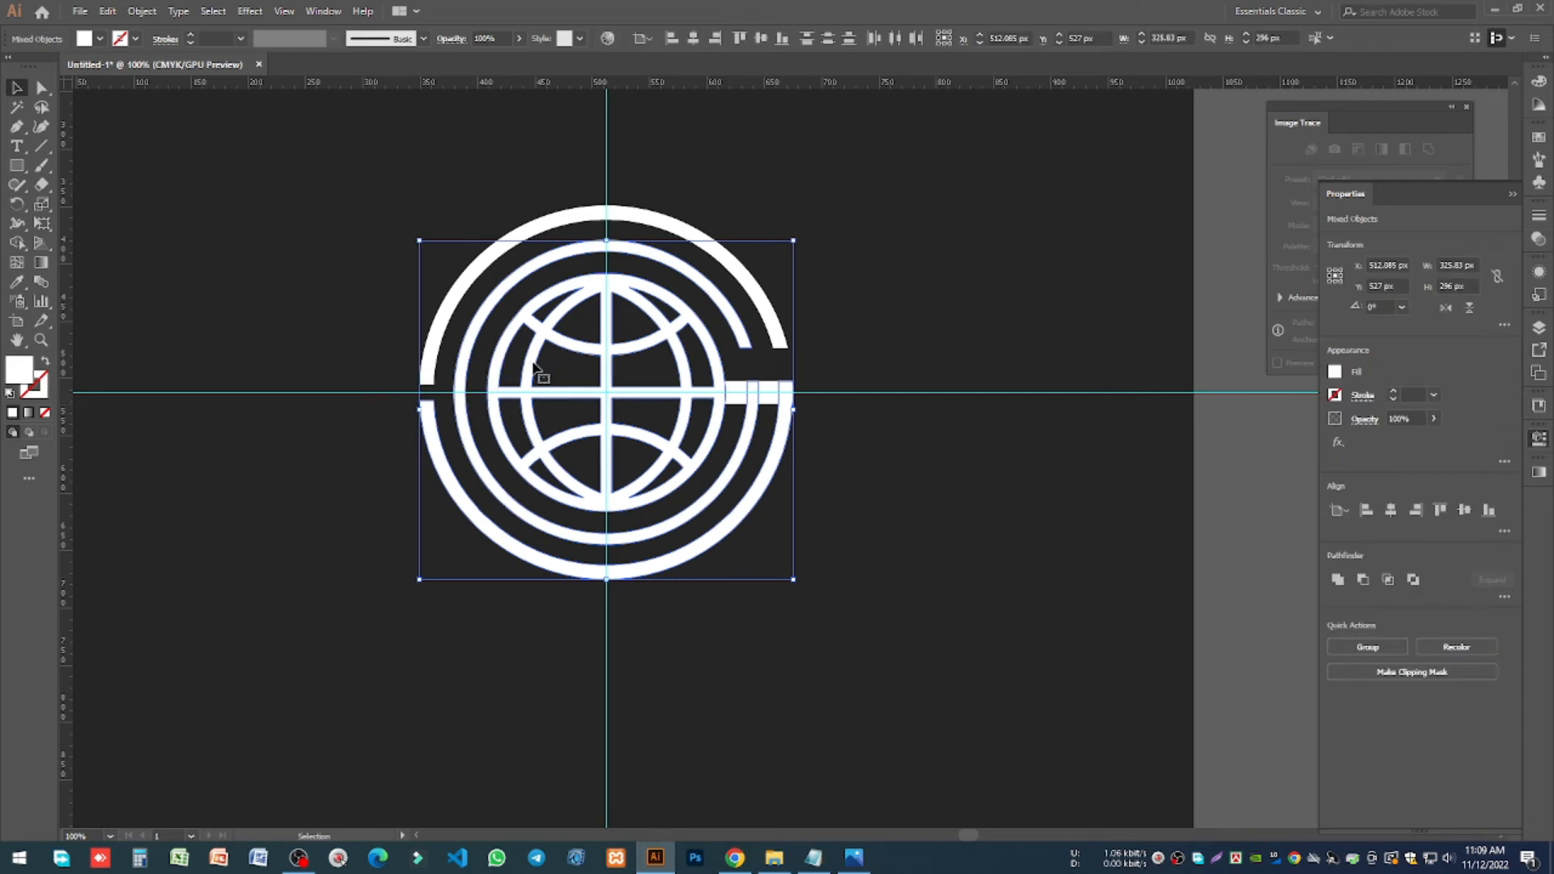
left_click(1338, 580)
left_click(965, 513)
Step: Fill the united globe, middle ring and lower arc with light blue
left_click(557, 451)
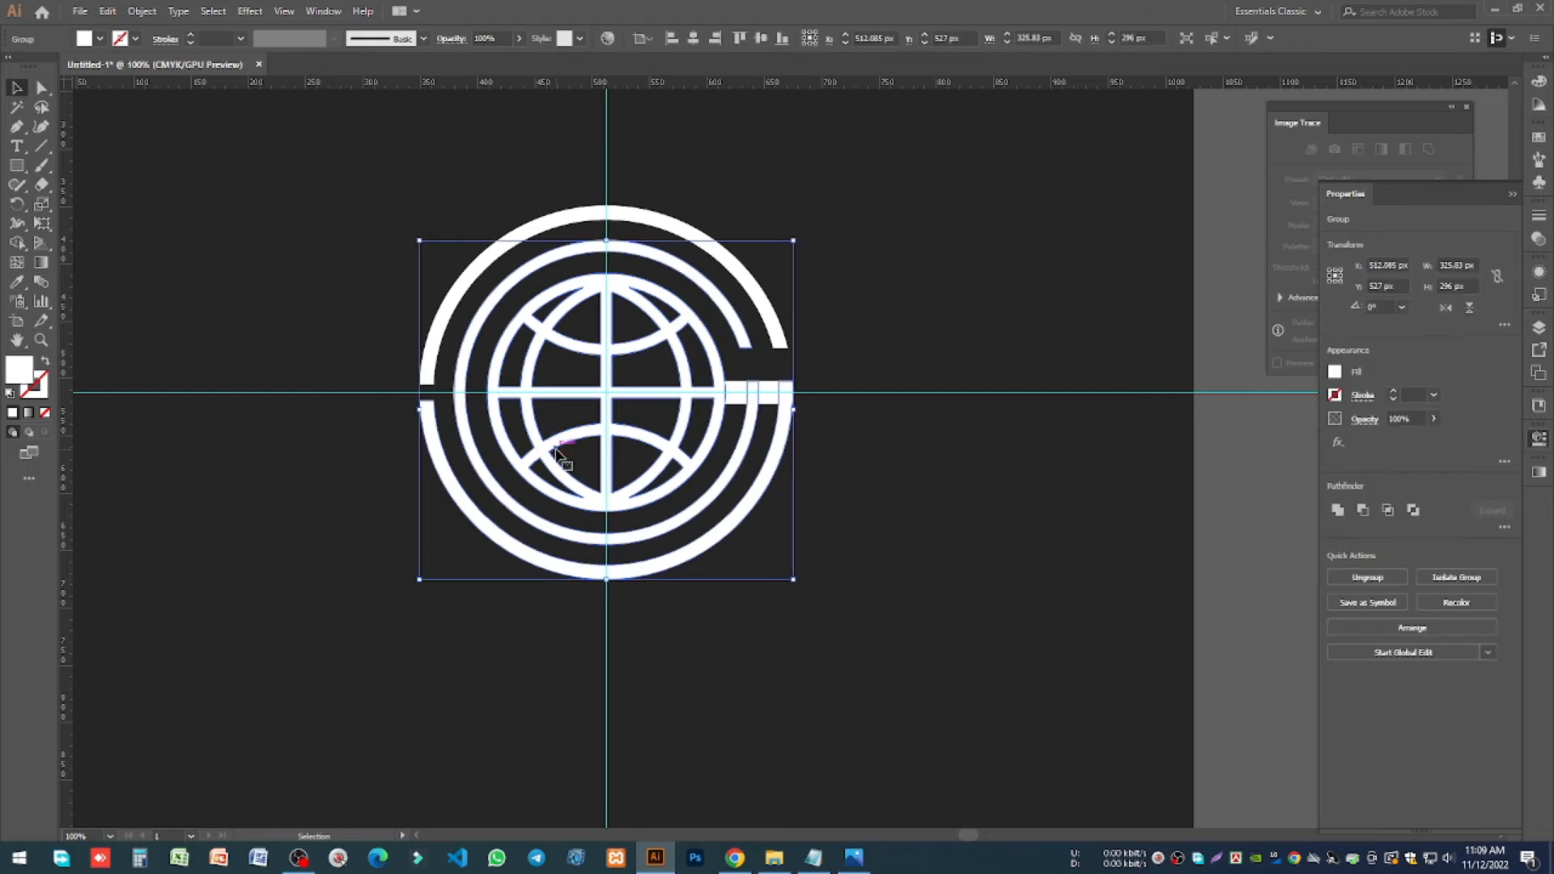
left_click(84, 38)
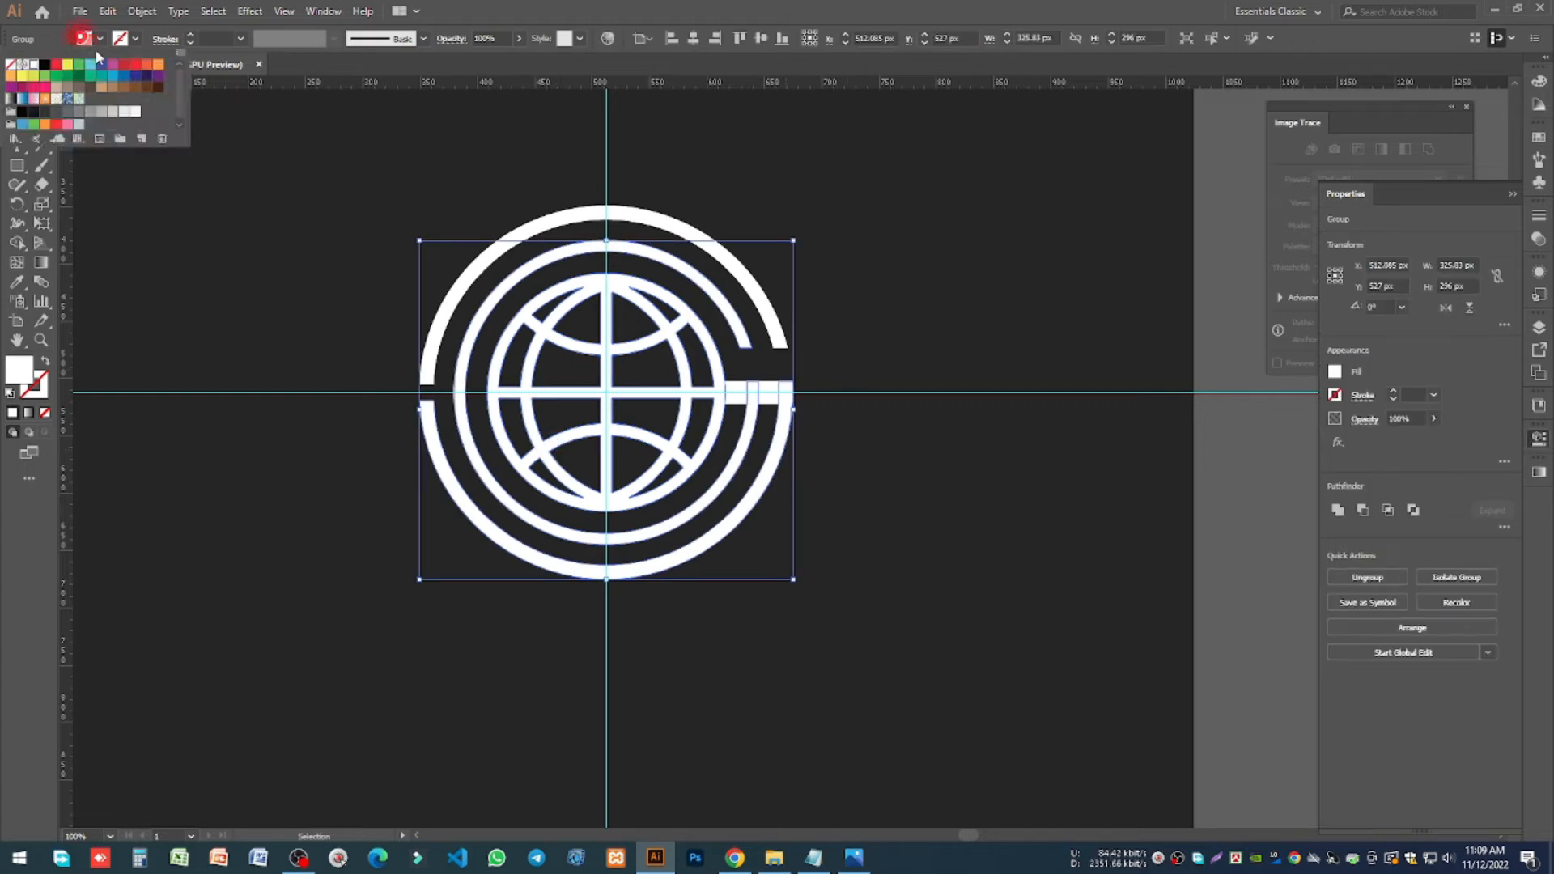
left_click(94, 70)
left_click(195, 295)
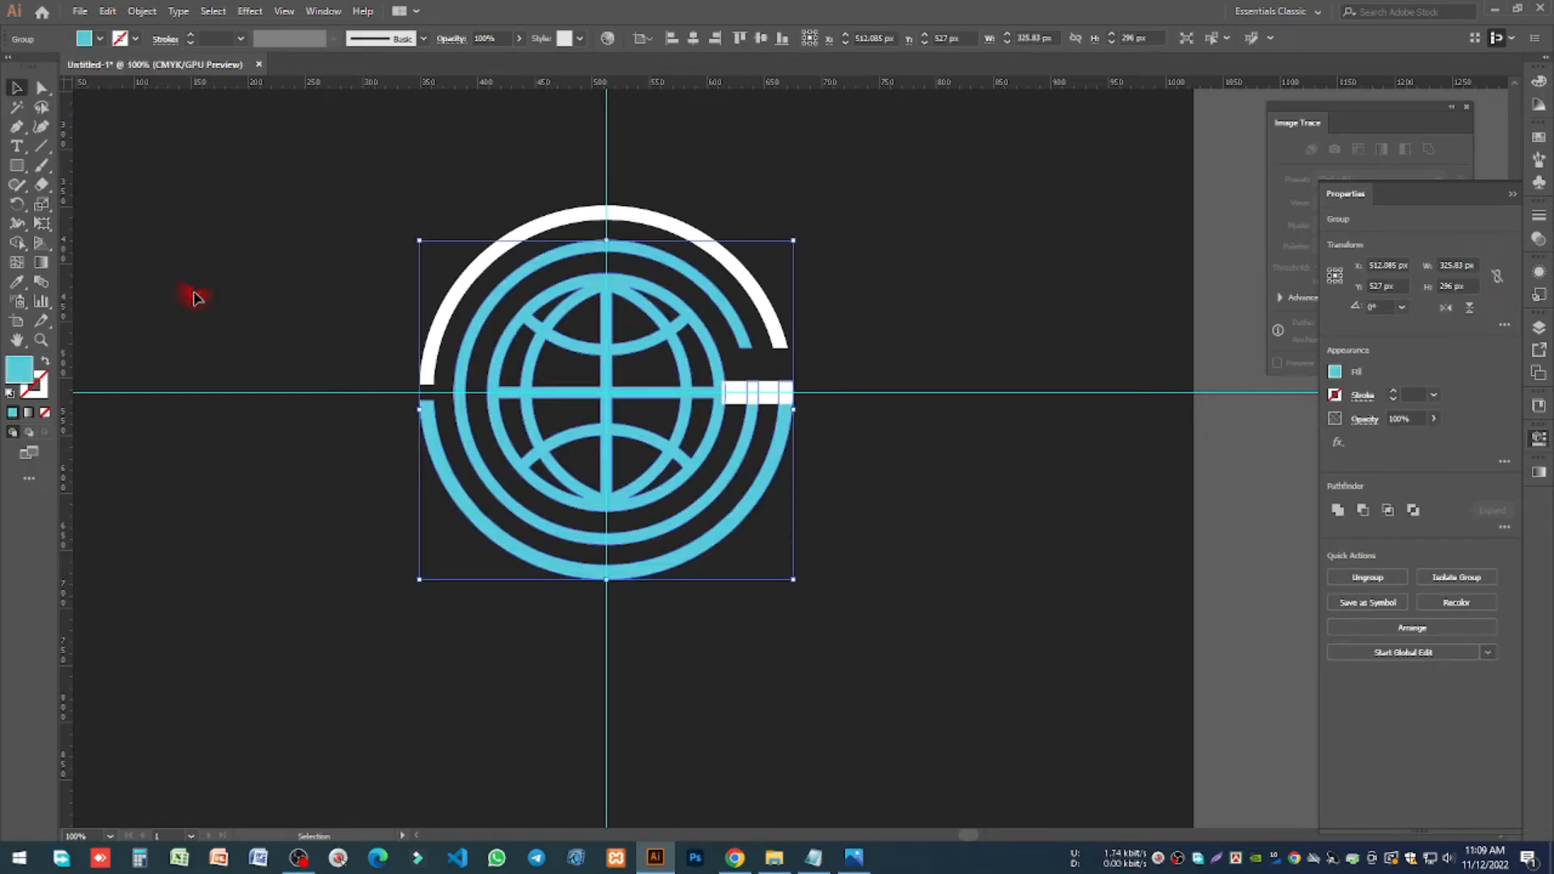
left_click(397, 294)
Step: Unite the white horizontal bar with the light blue globe and ring artwork
scroll(597, 403, "up", 4, "alt")
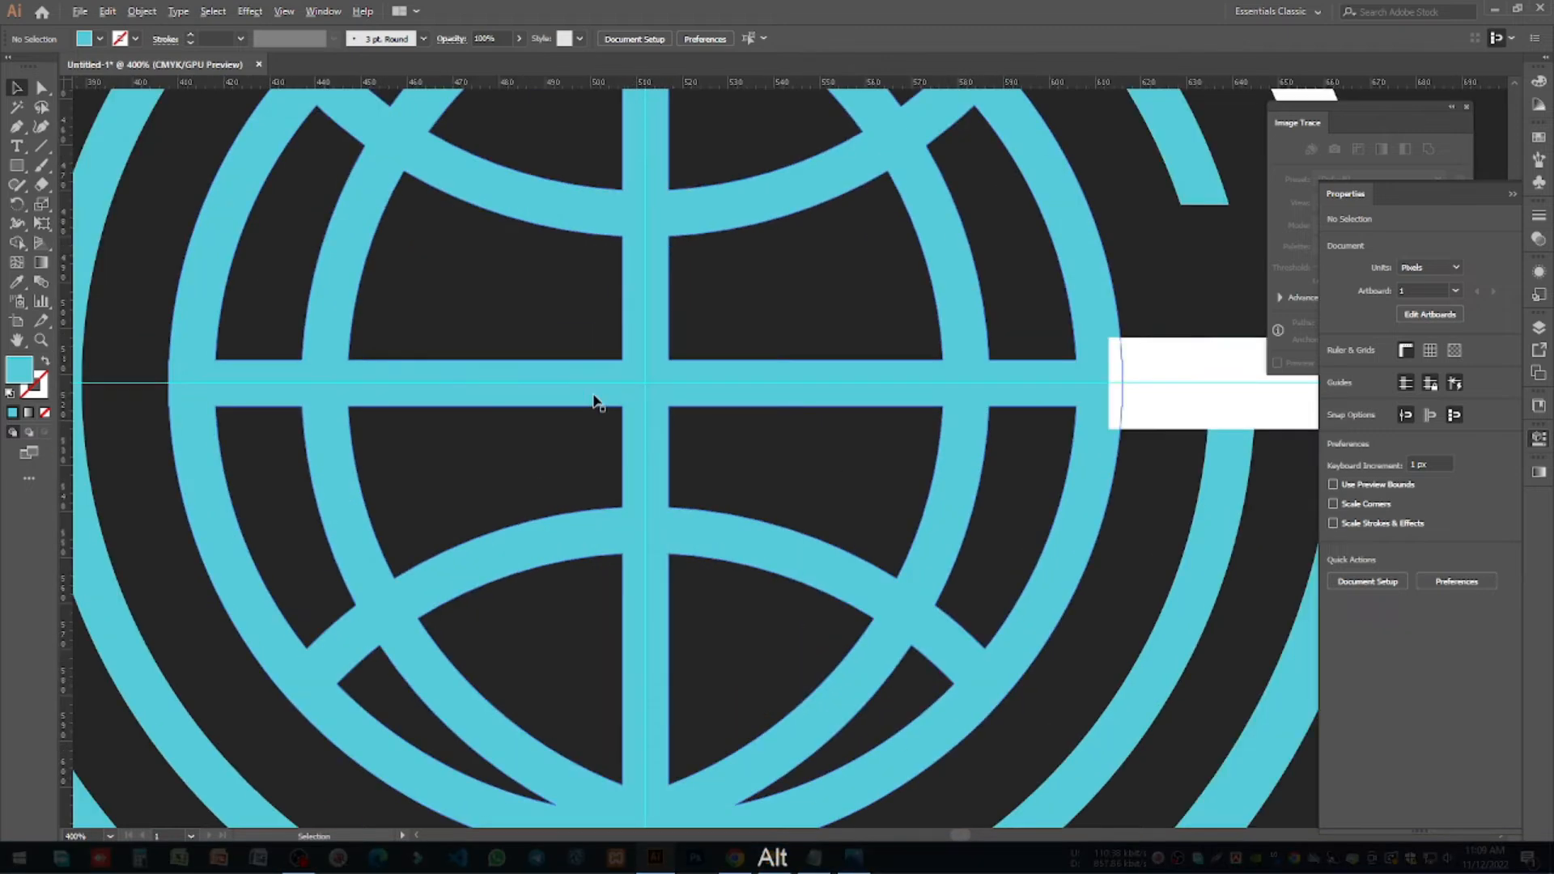
scroll(566, 403, "down", 2, "alt")
left_click(920, 392)
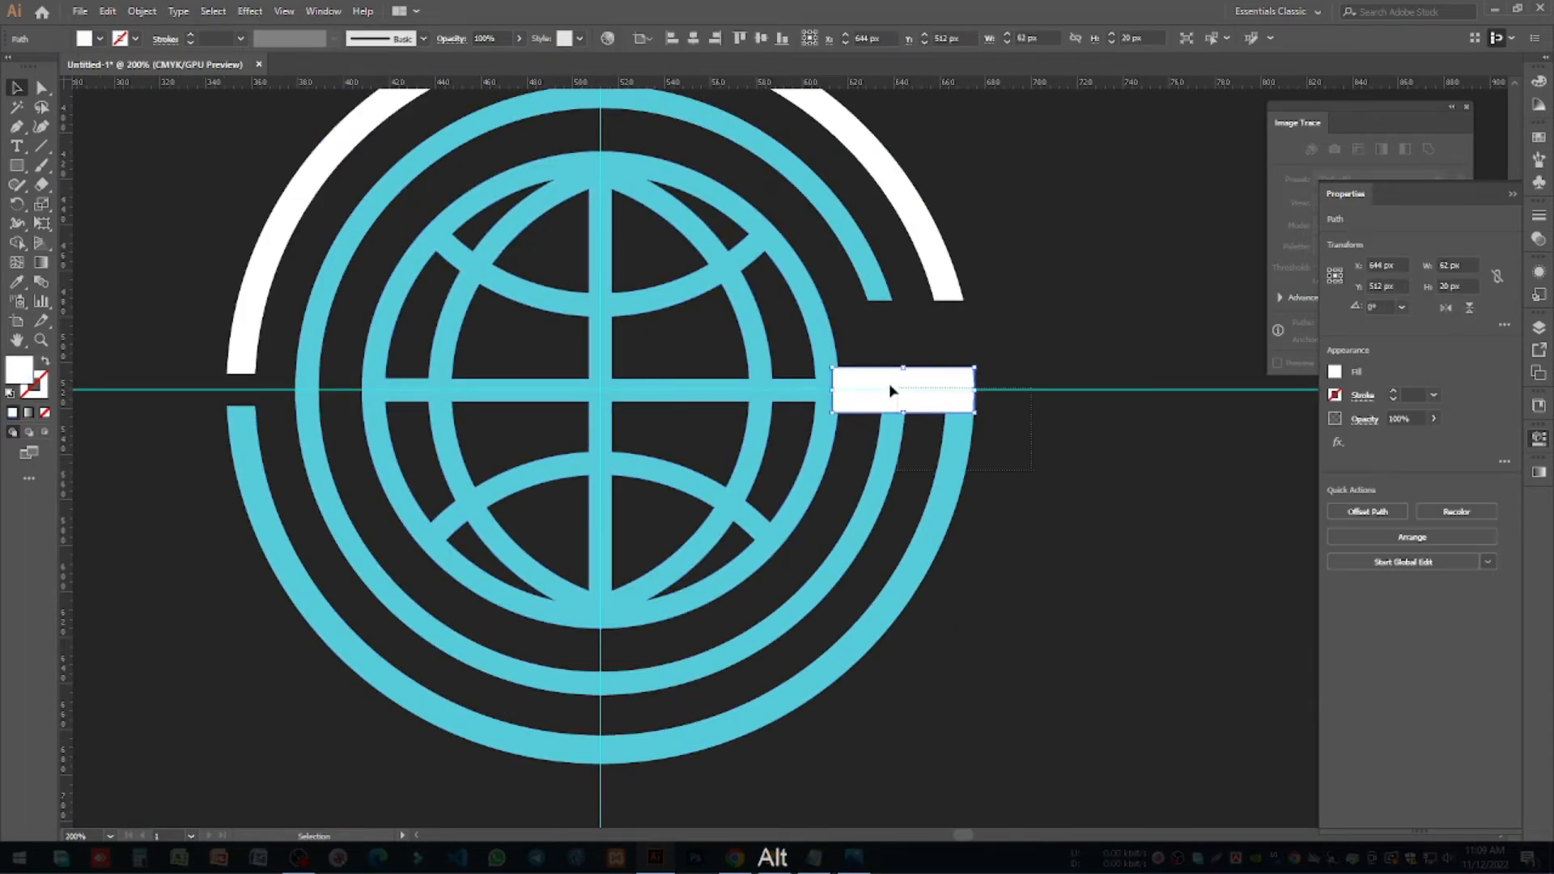
left_click(892, 389, "shift")
left_click(1338, 580)
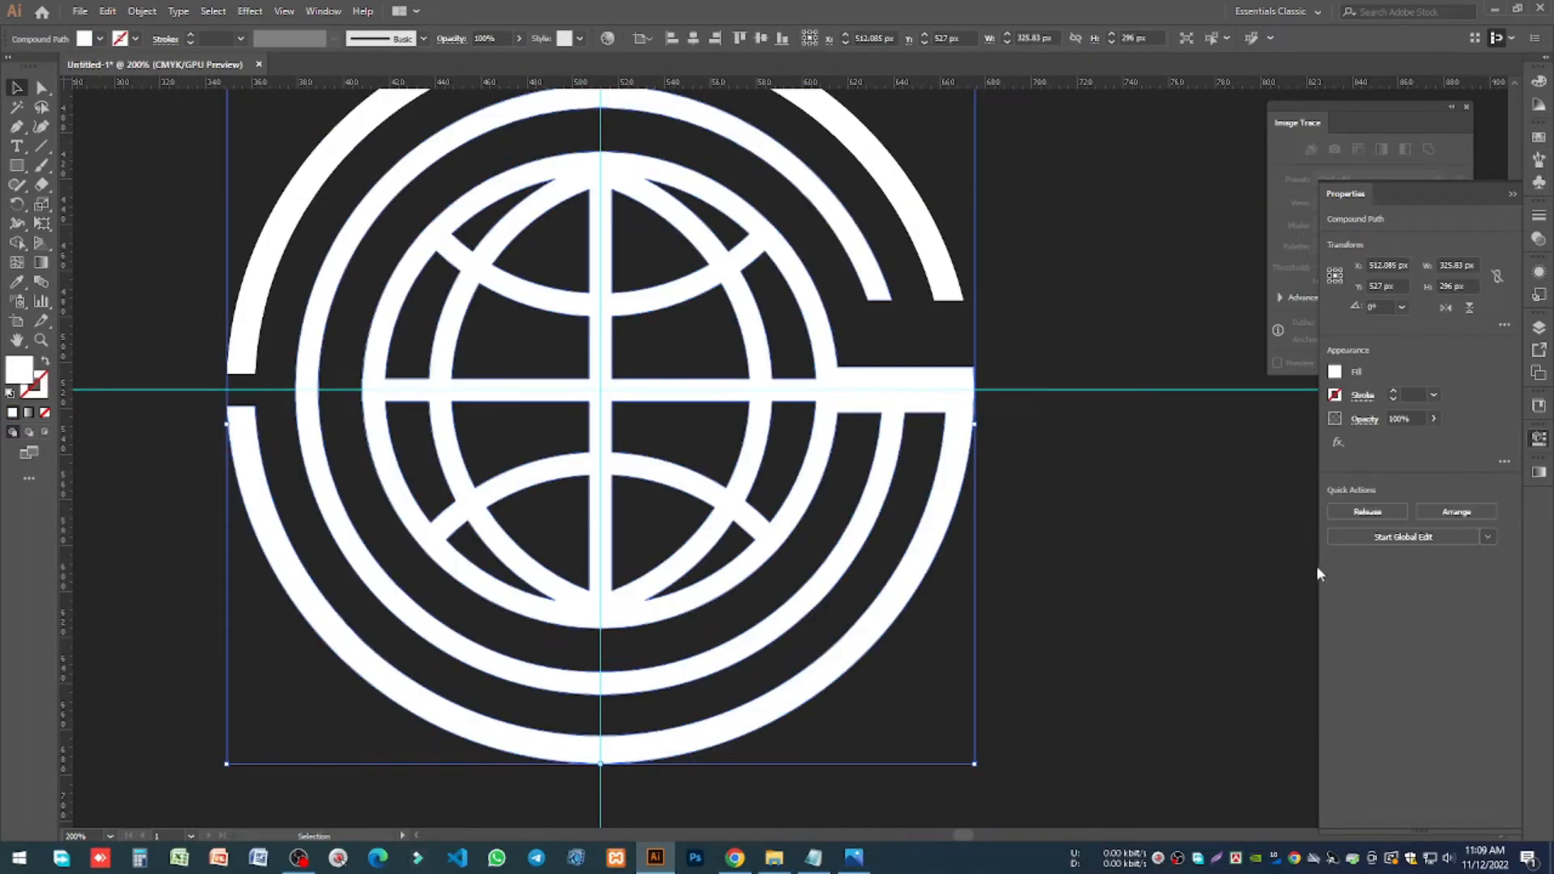
Step: Recolor the united globe, rings and bar light blue, leaving the upper outer arc white
left_click(84, 39)
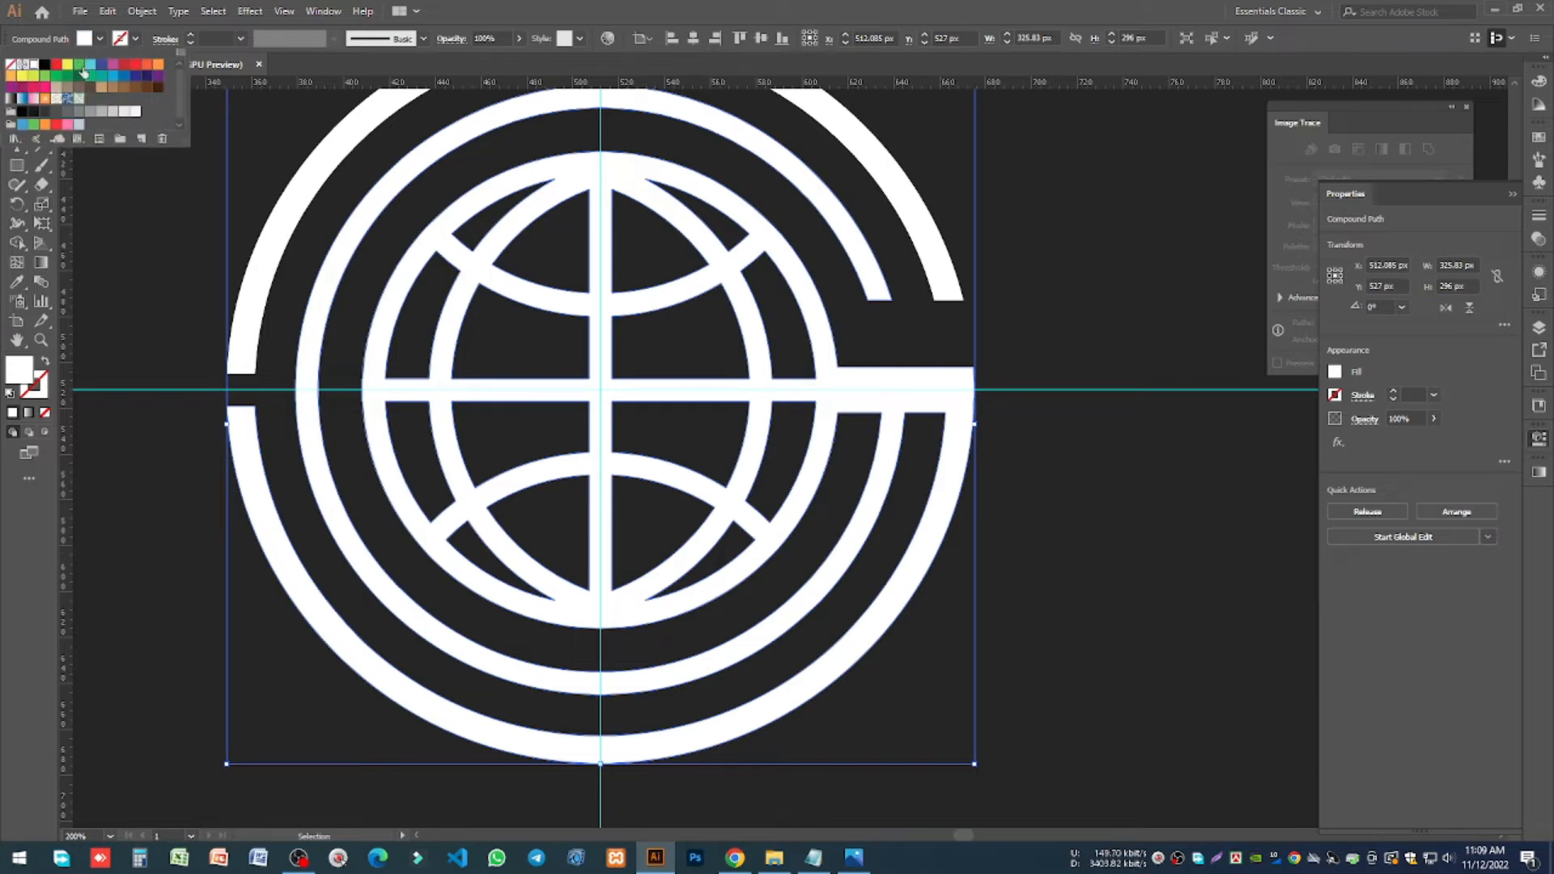
left_click(83, 71)
left_click(149, 240)
left_click(294, 249)
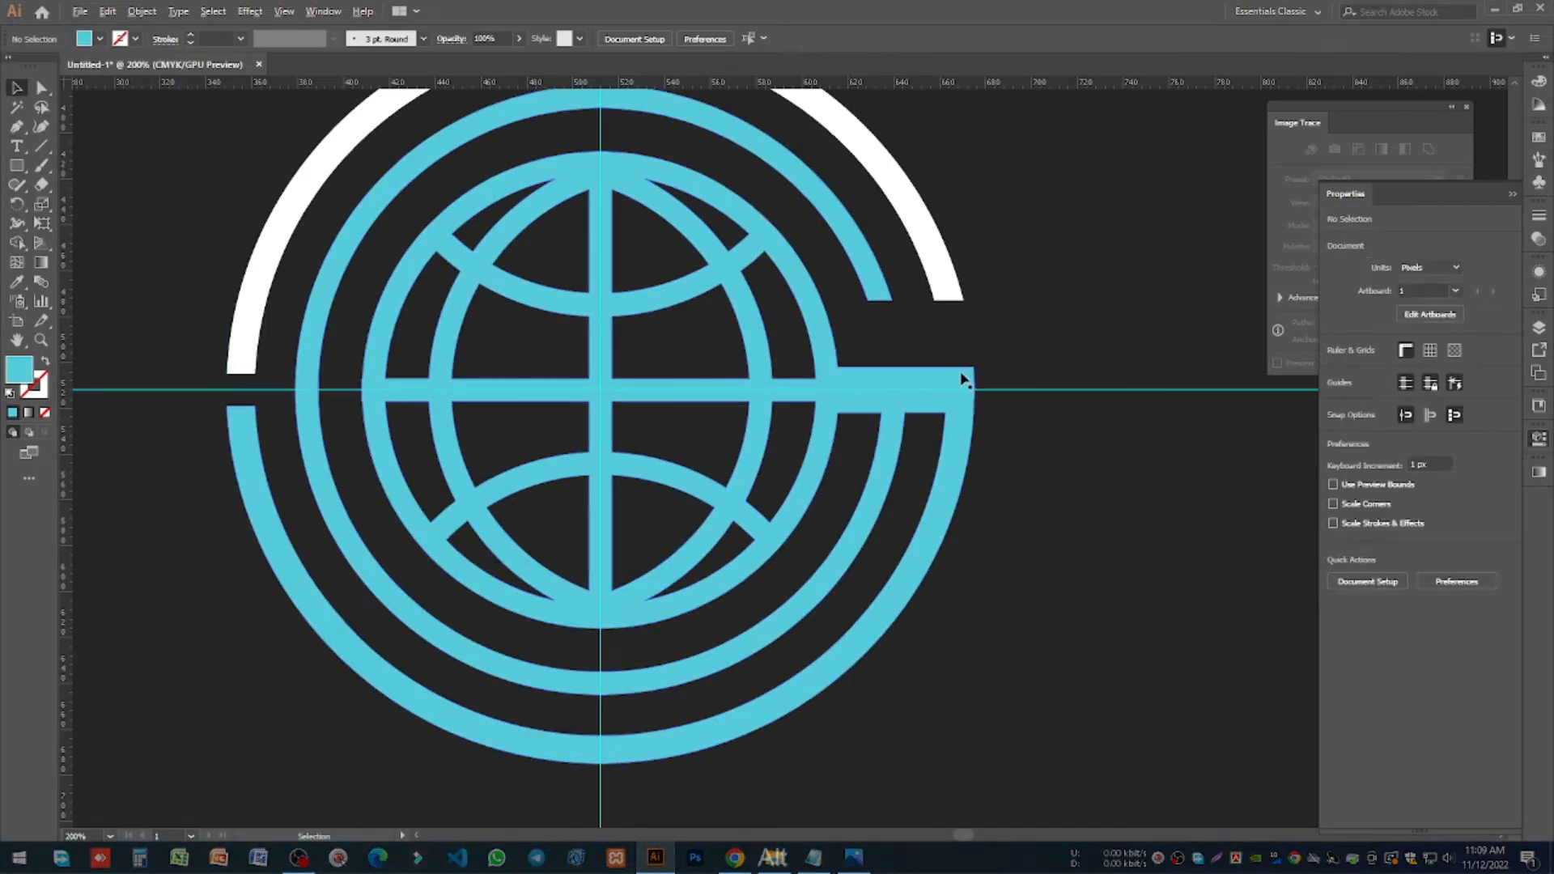
scroll(965, 379, "down", 1)
left_click_drag(999, 329, 982, 353)
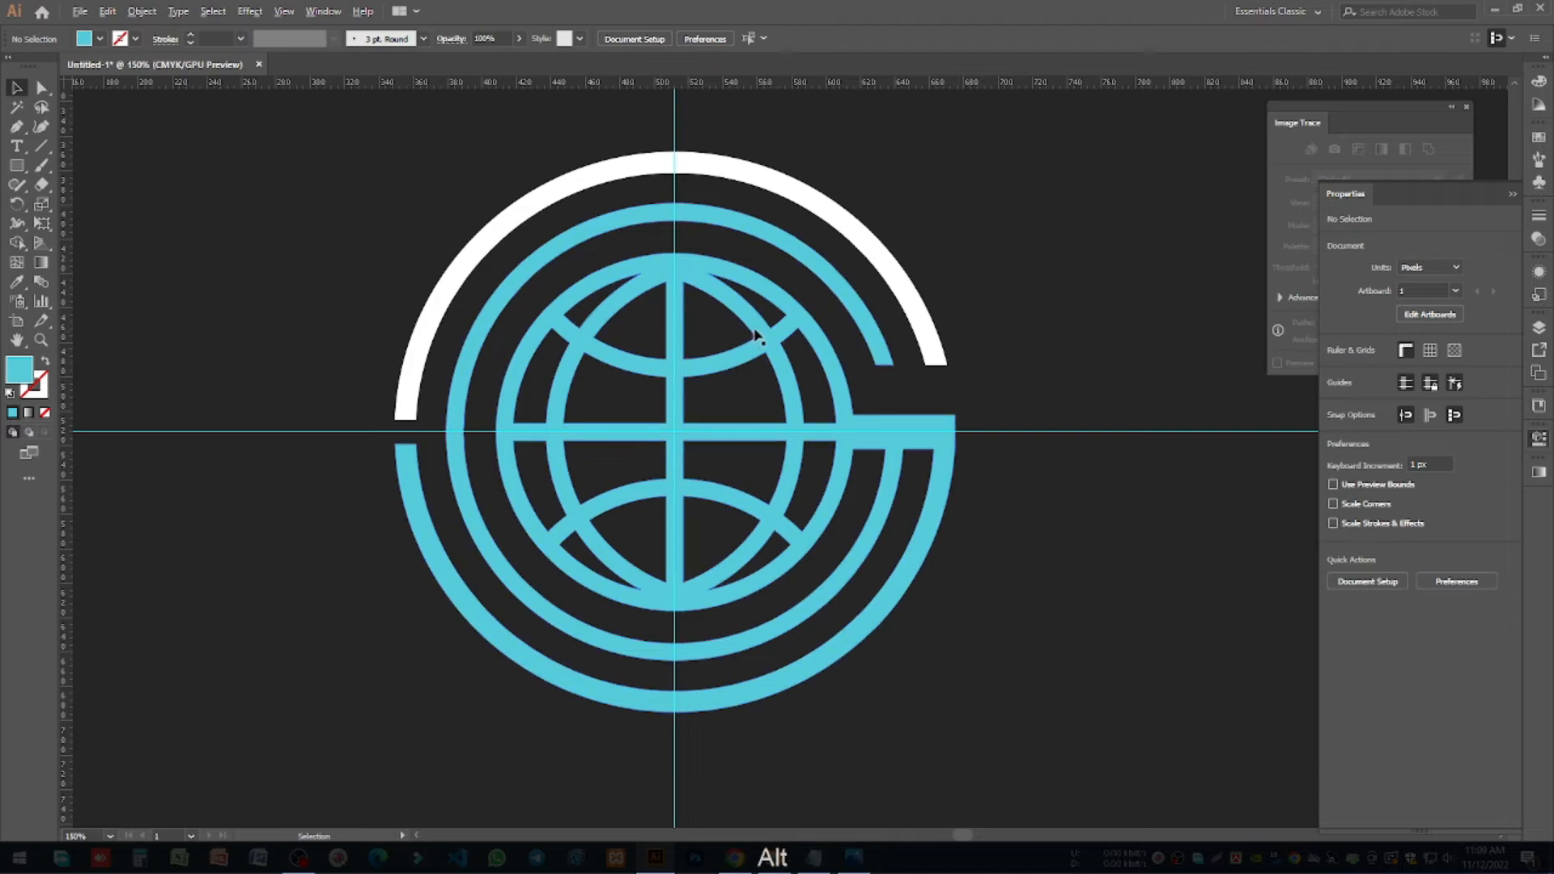
scroll(605, 279, "down", 1)
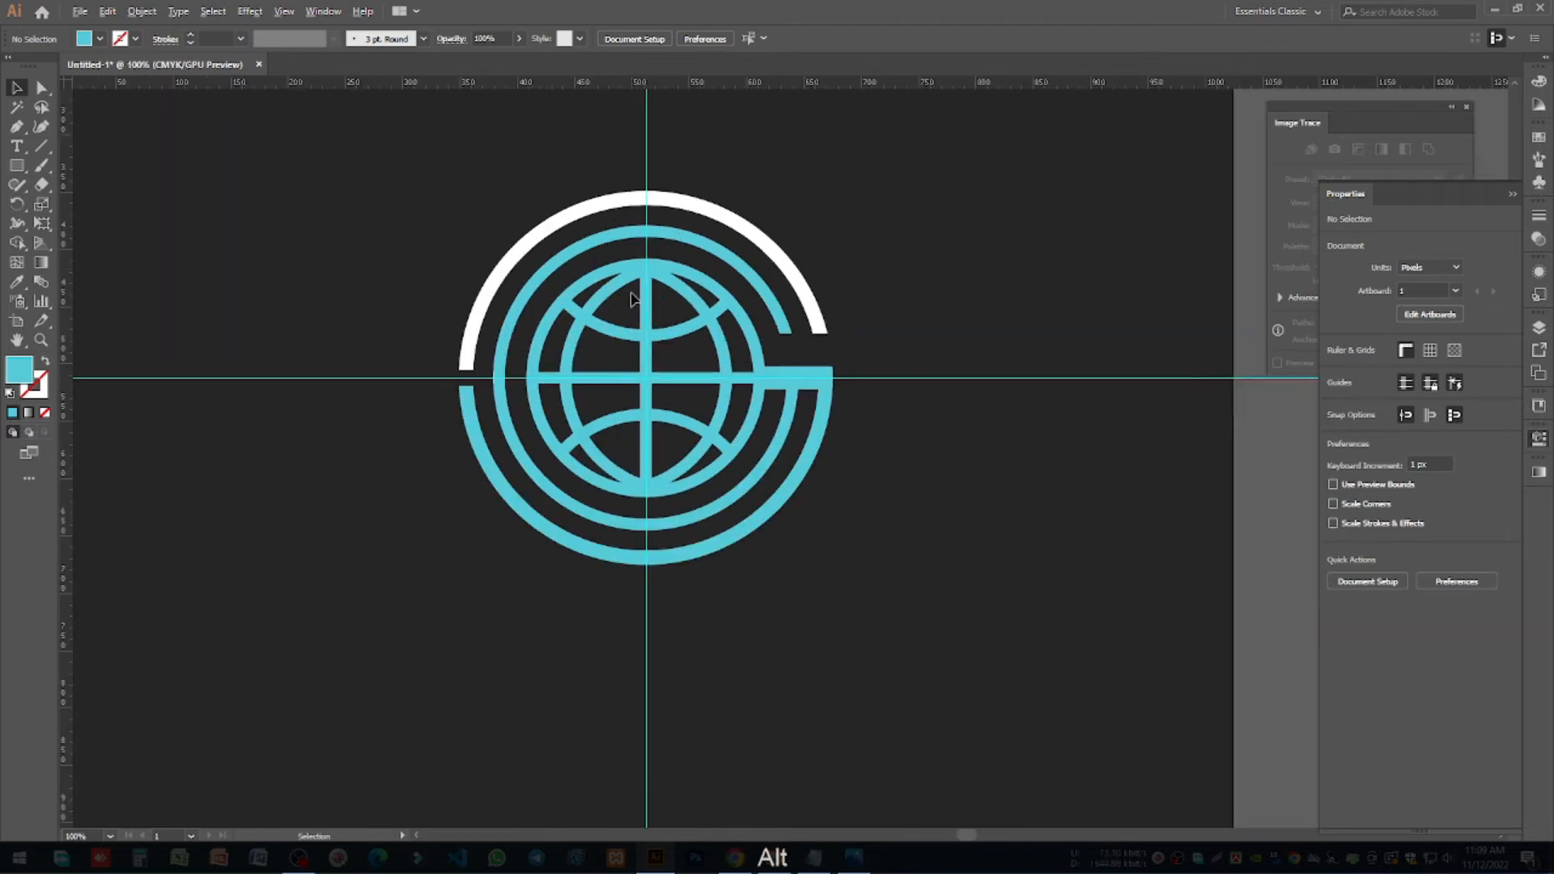
Step: Undo the light blue fills and the merge of the bar with the globe artwork
key("ctrl+z")
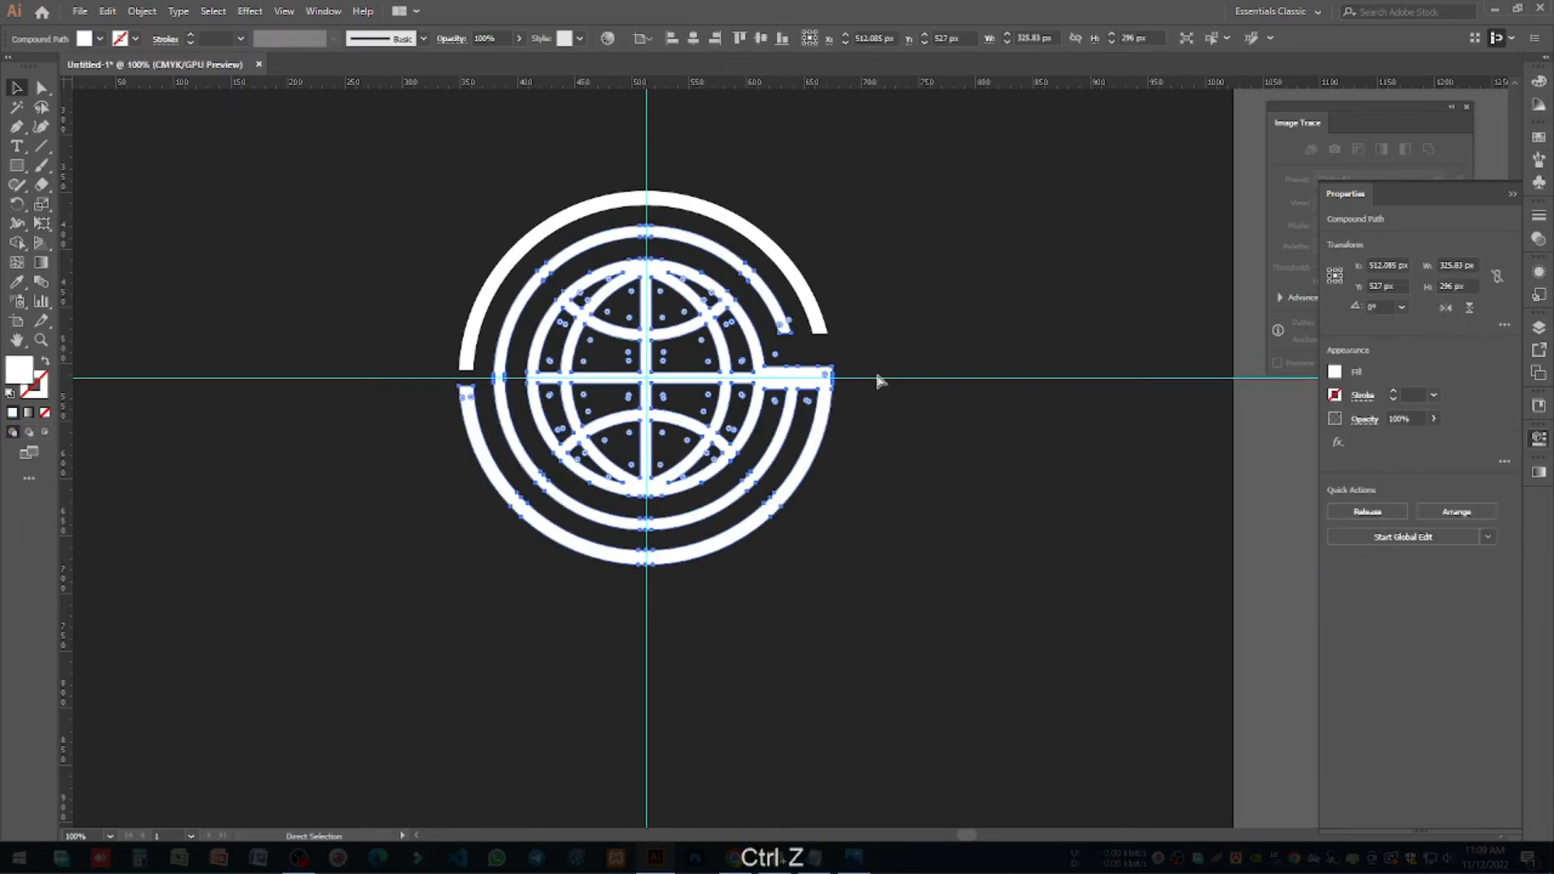
key("ctrl+z")
left_click(875, 422)
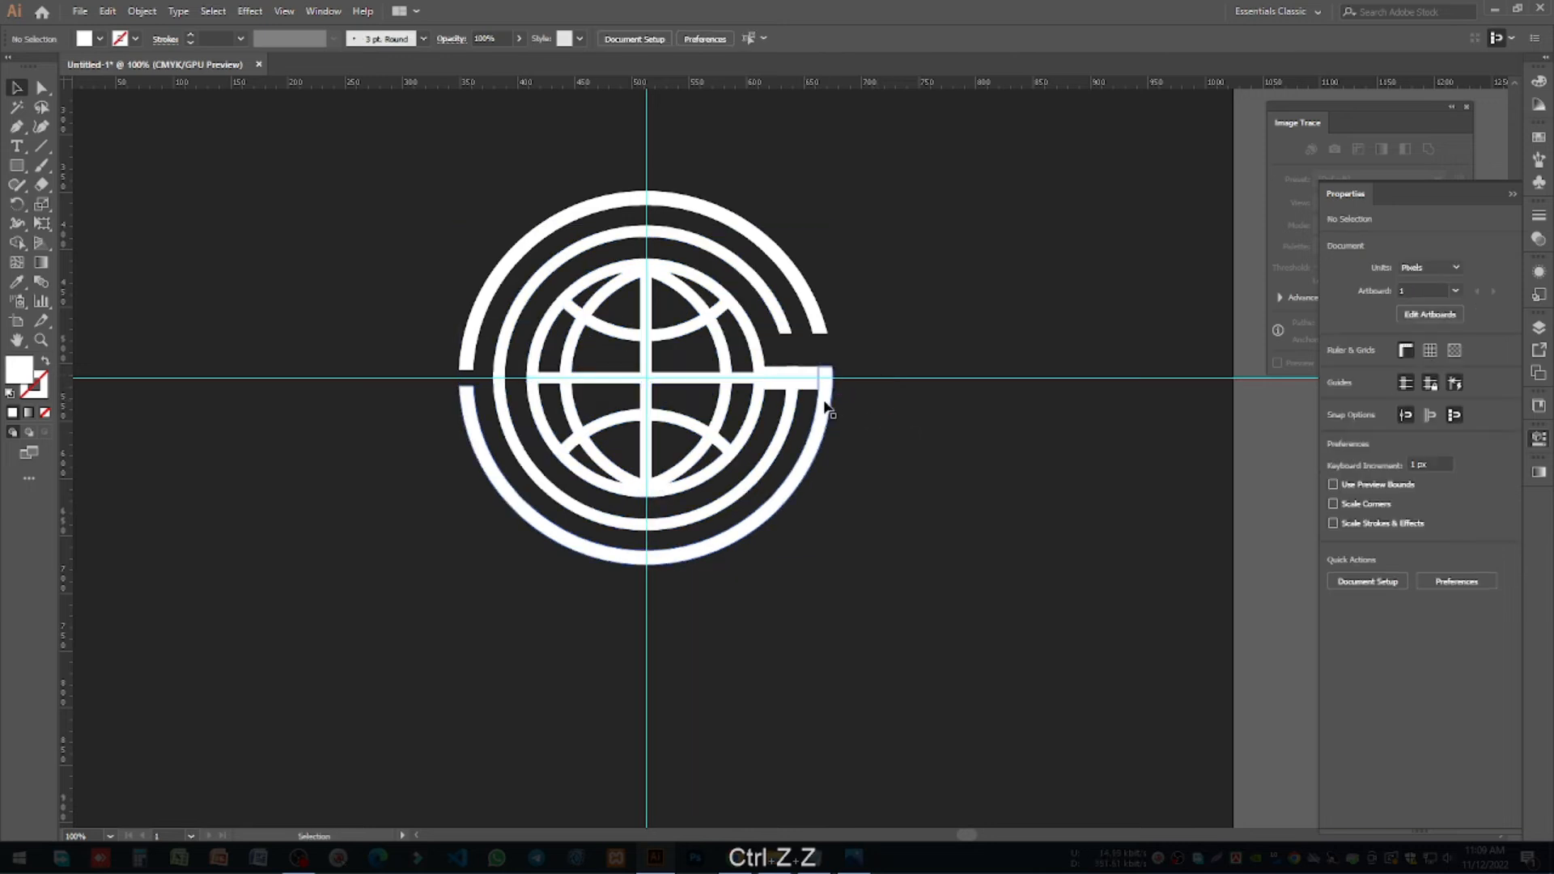
Step: Try scaling an in-place copy of the globe group from its centre to about 340 × 307 px, and undo it
left_click(780, 422)
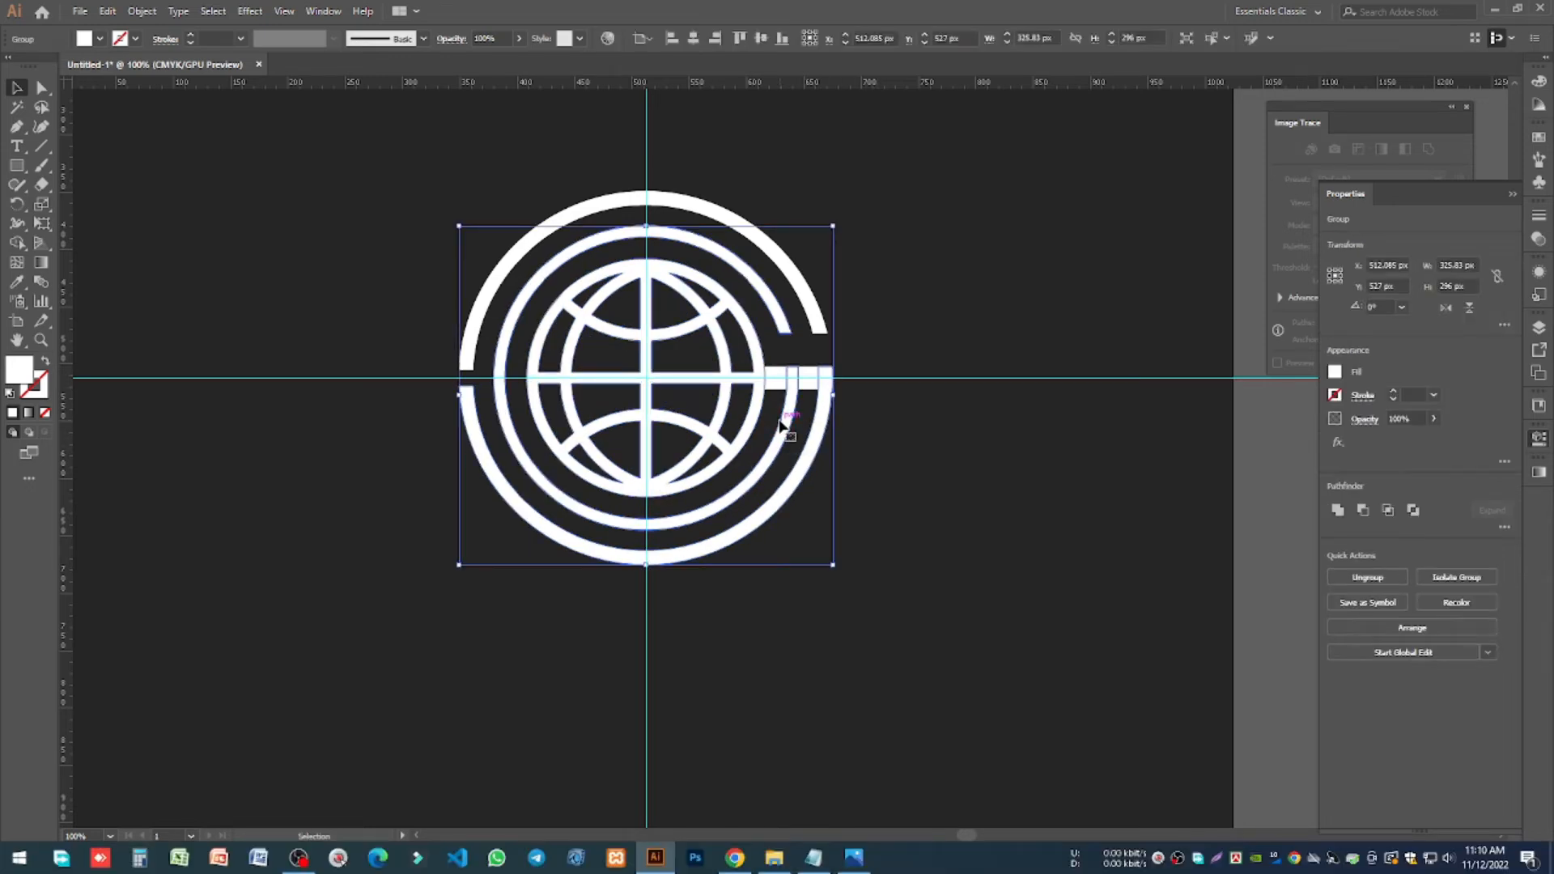
left_click(893, 421)
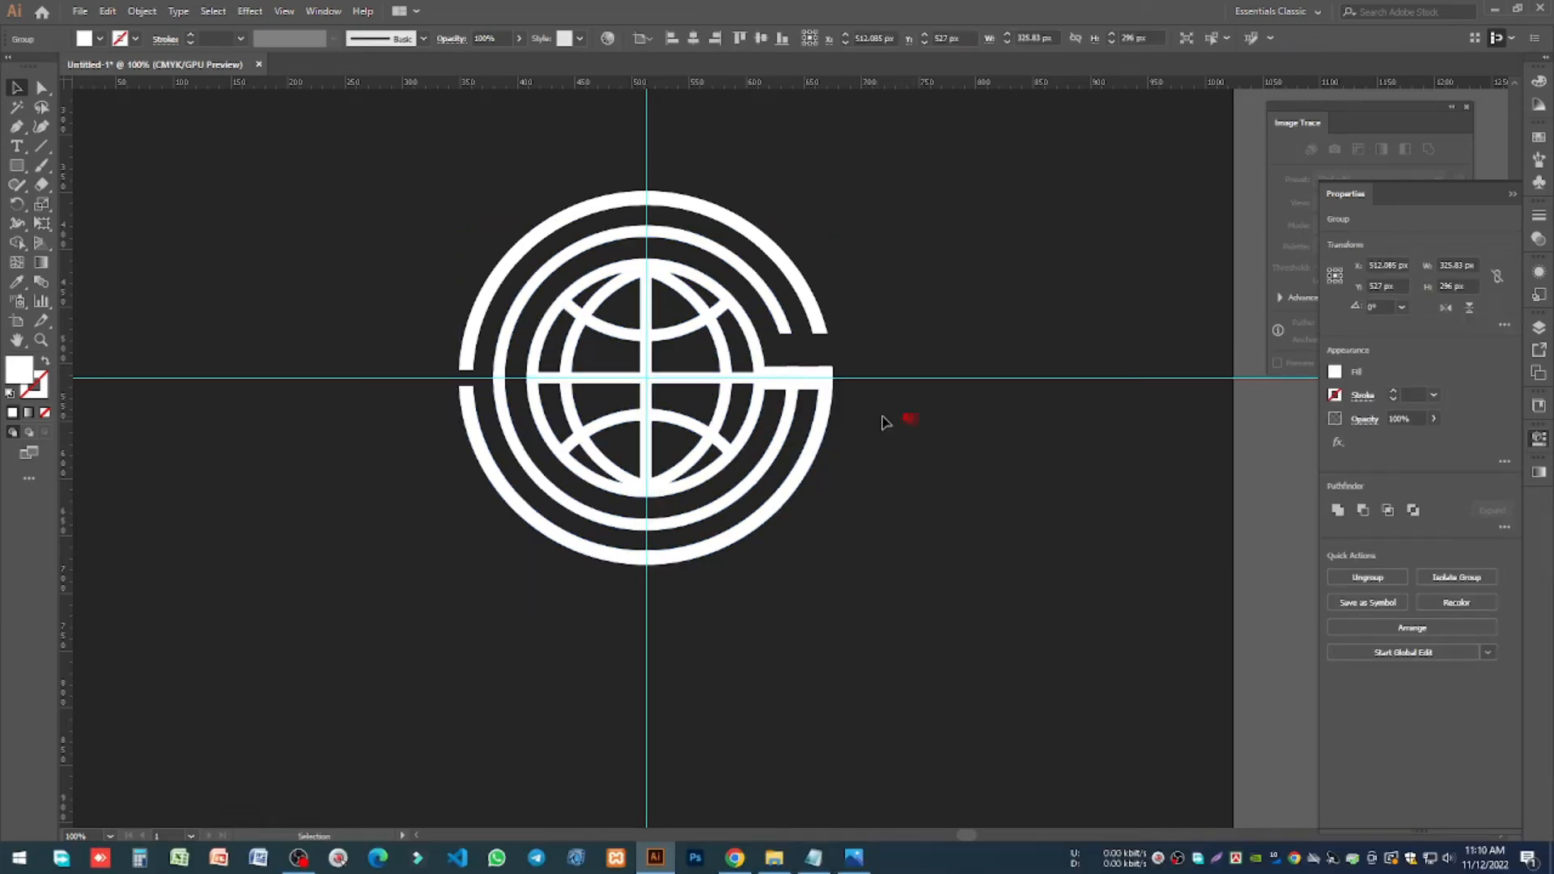
left_click(791, 411)
scroll(792, 418, "up", 1, "alt")
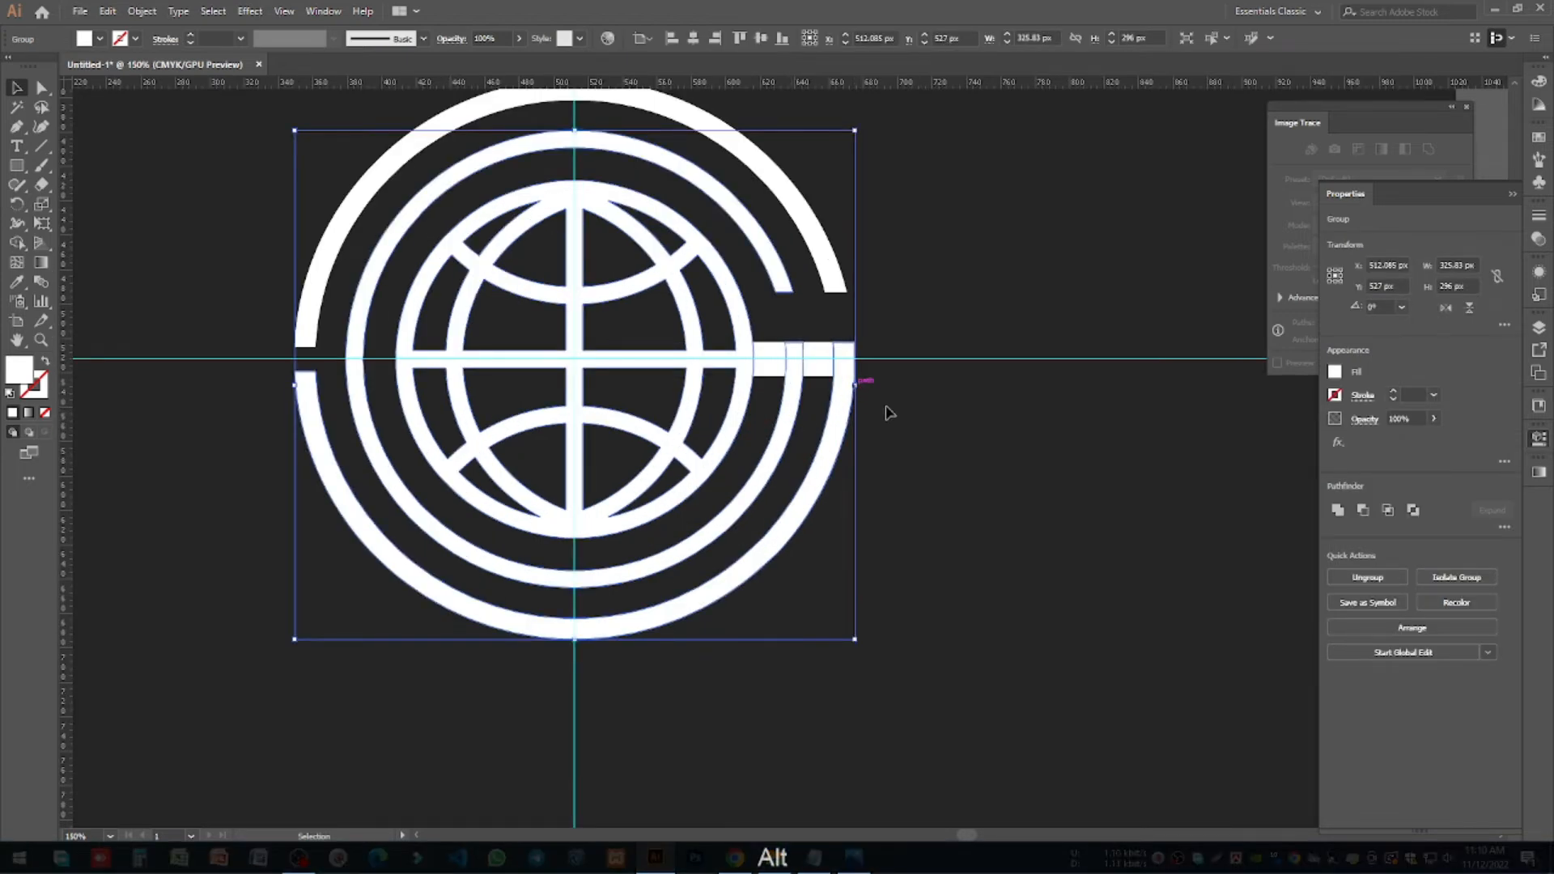
left_click(888, 413)
left_click(791, 437)
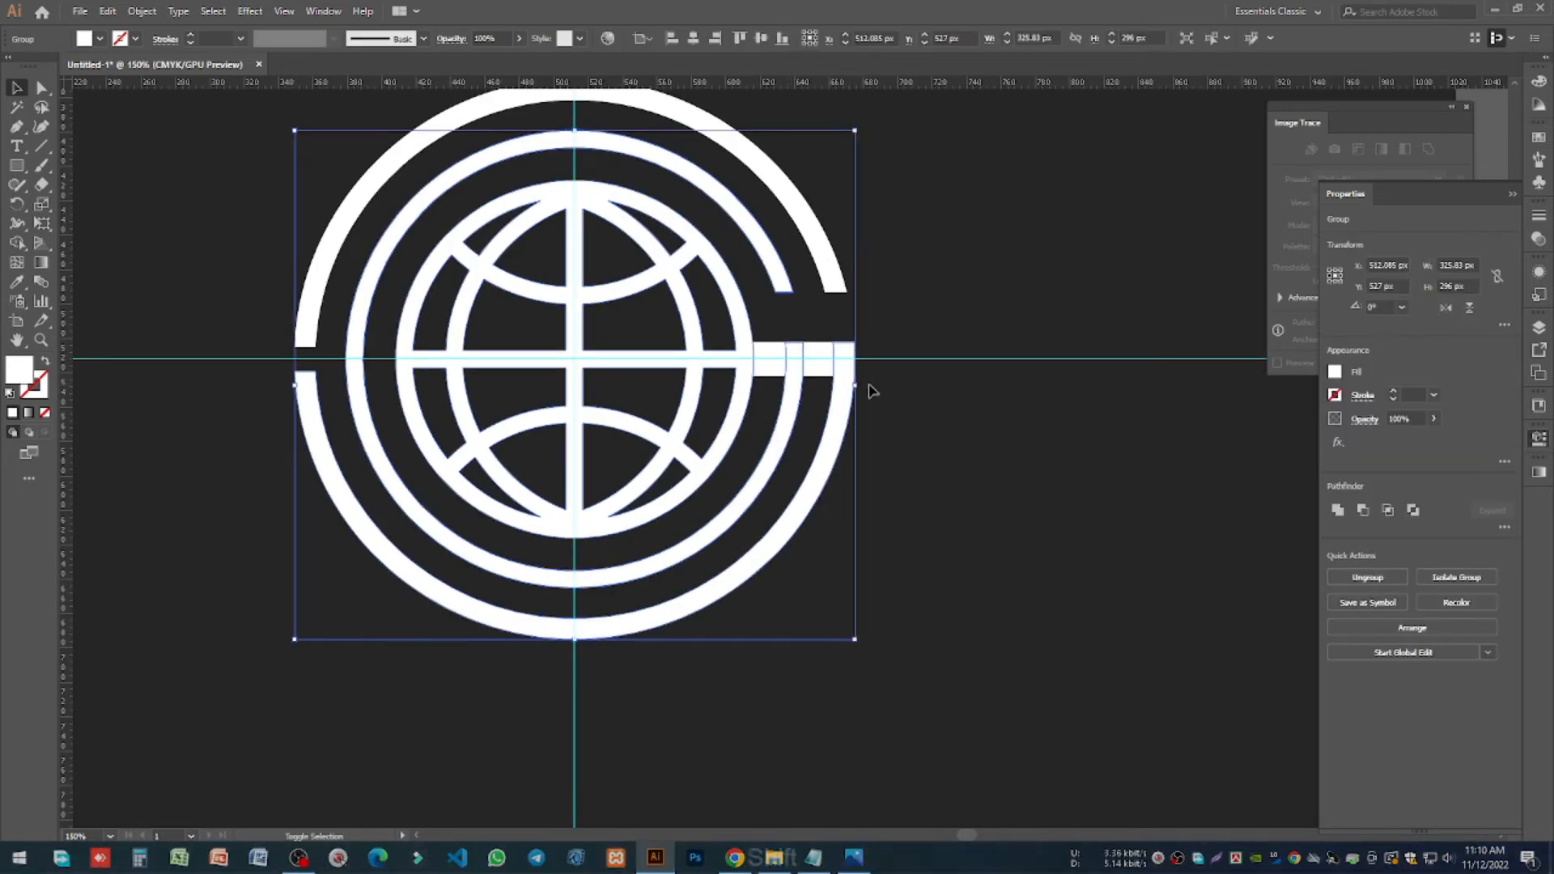
key("ctrl+c")
key("ctrl+f")
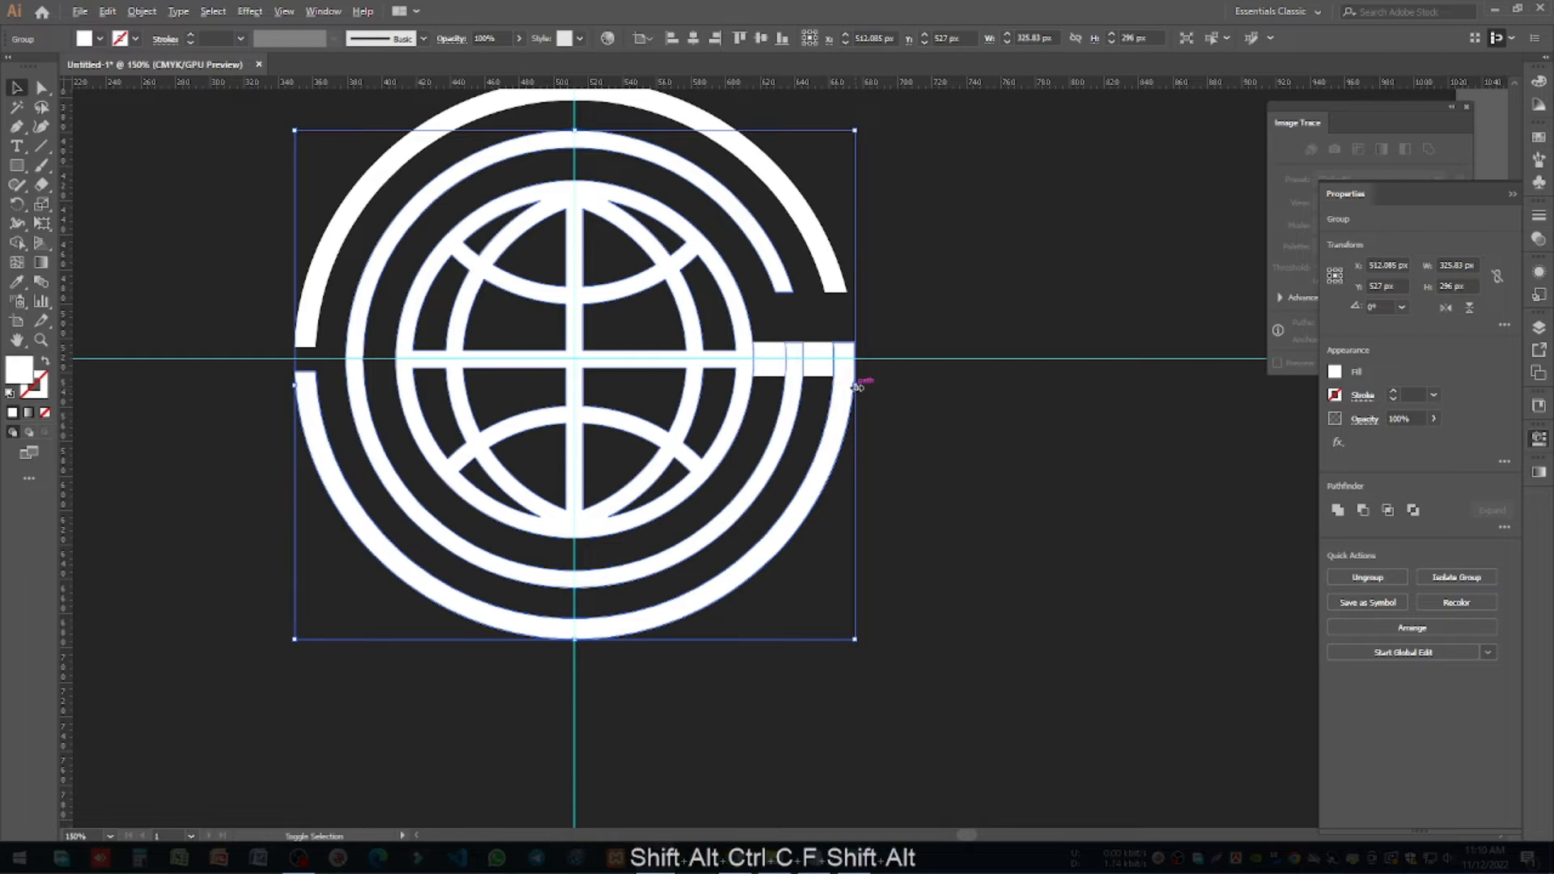
left_click_drag(857, 386, 869, 379)
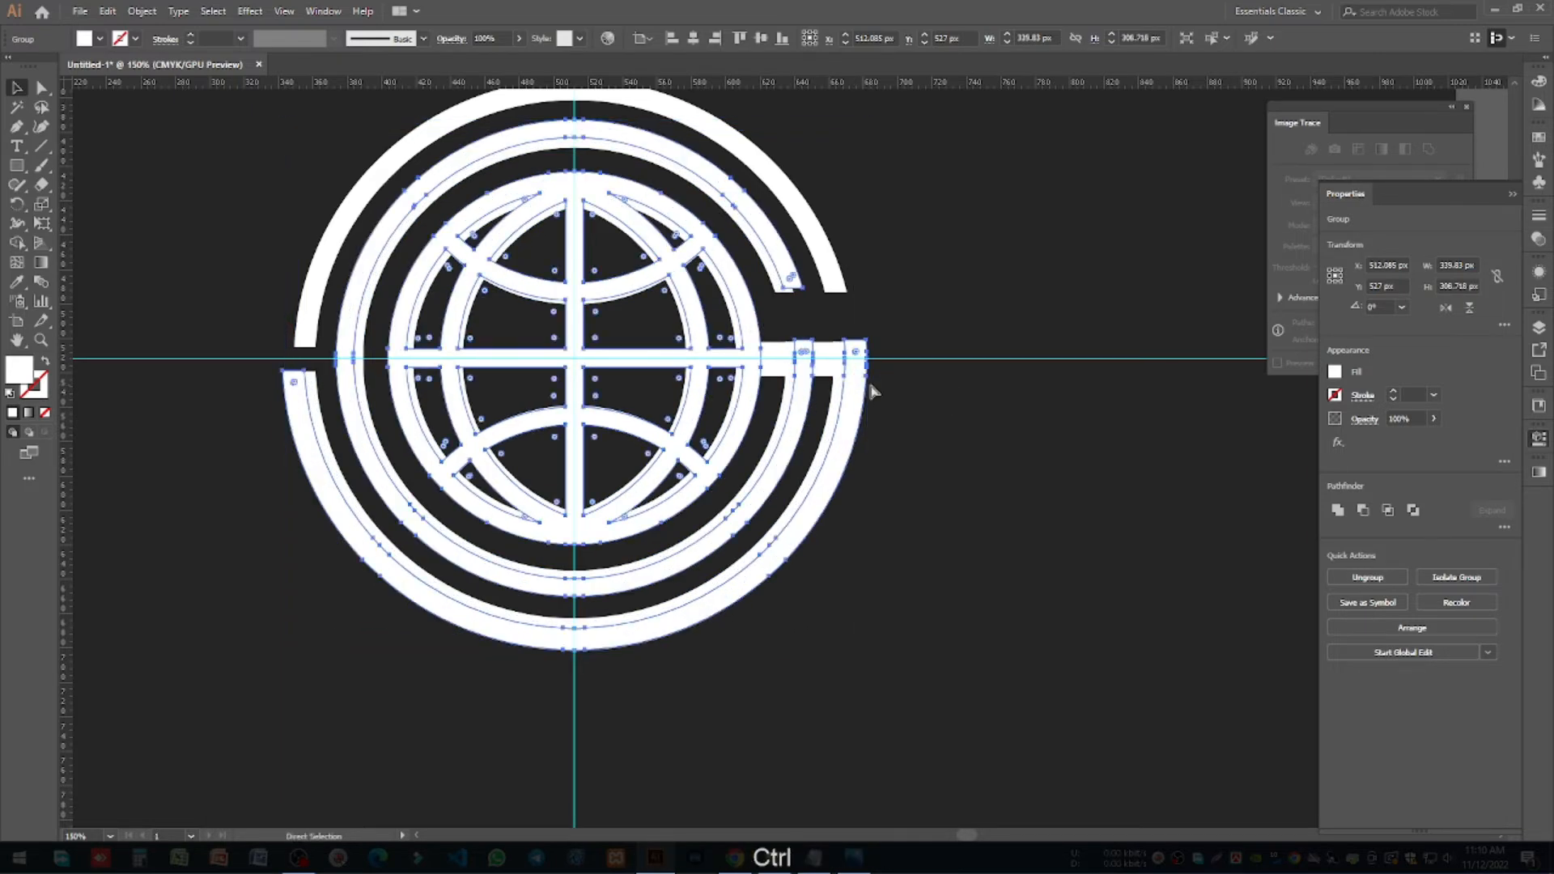
key("ctrl+z")
key("ctrl+z")
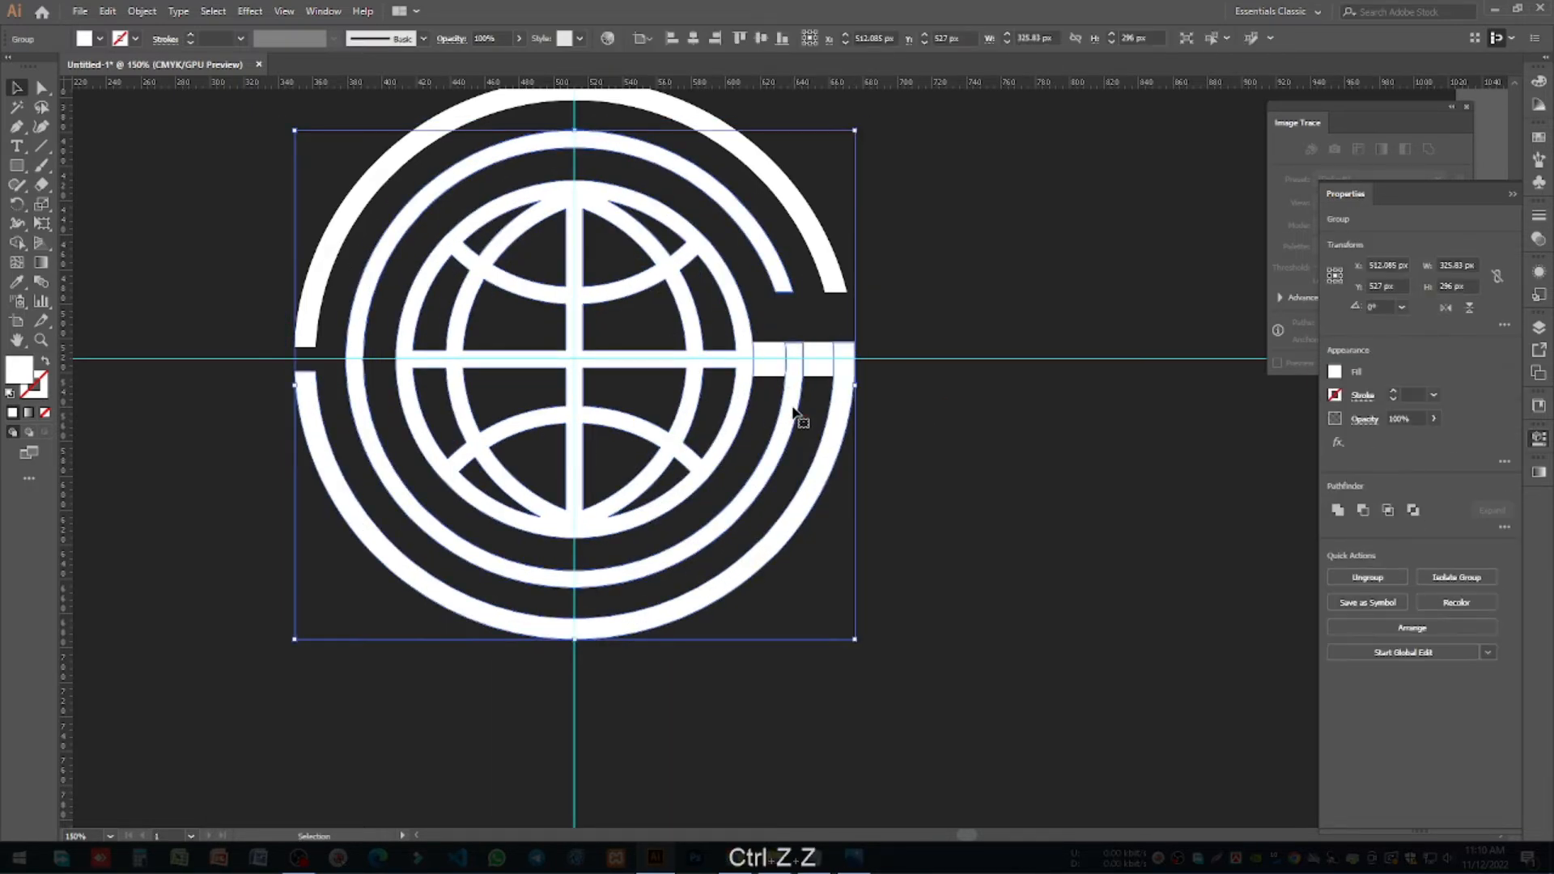
Step: Ungroup the globe artwork and enlarge the middle ring from its centre to 274 × 274 px
right_click(794, 407)
left_click(848, 541)
left_click(972, 518)
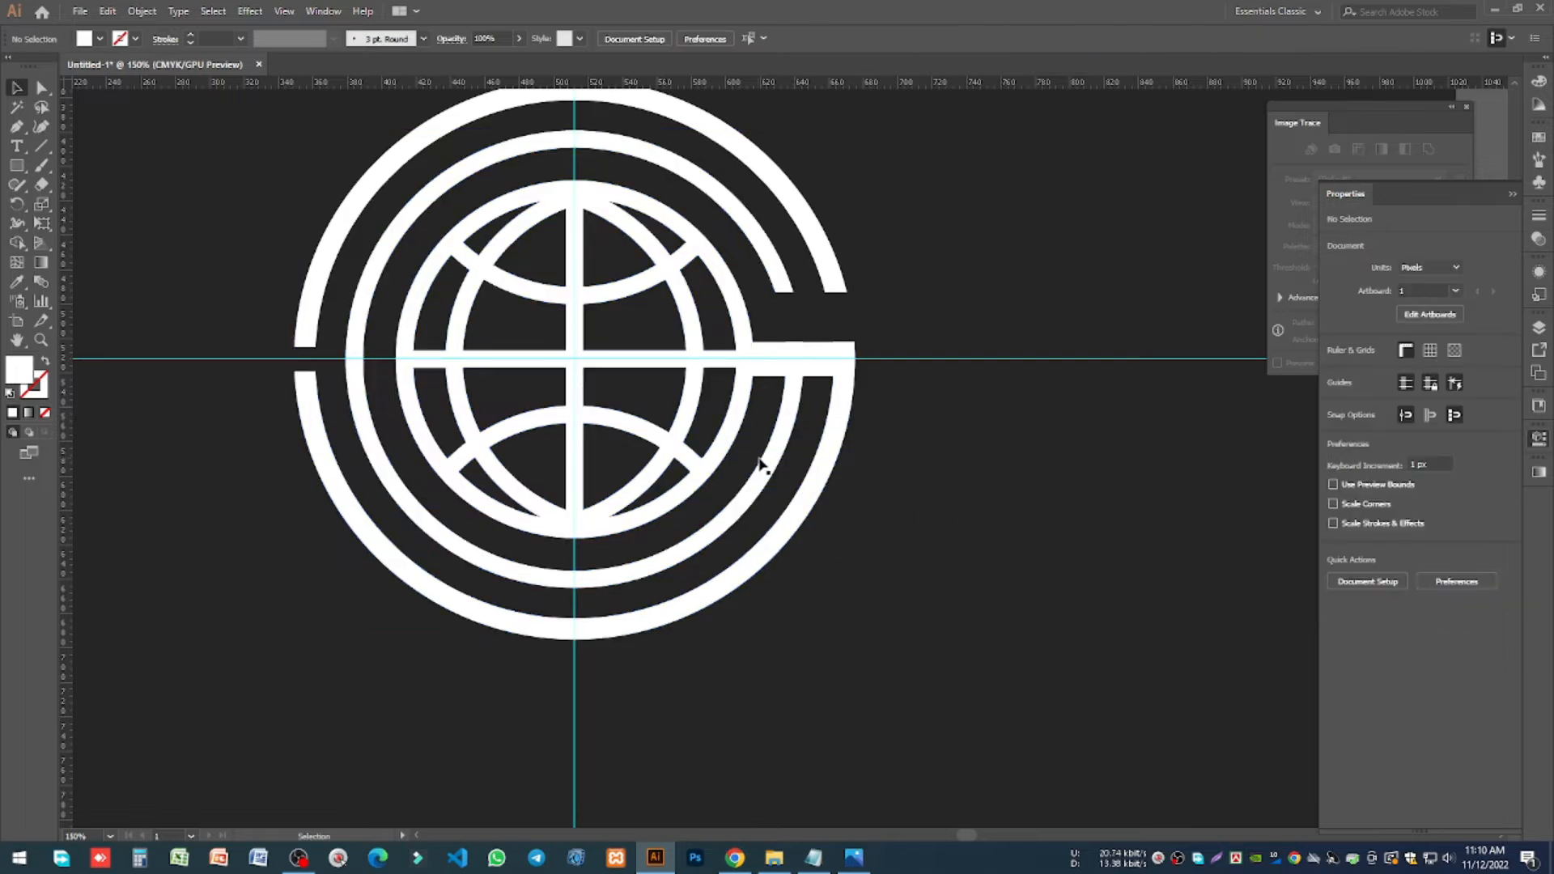
left_click(762, 464)
key("ctrl")
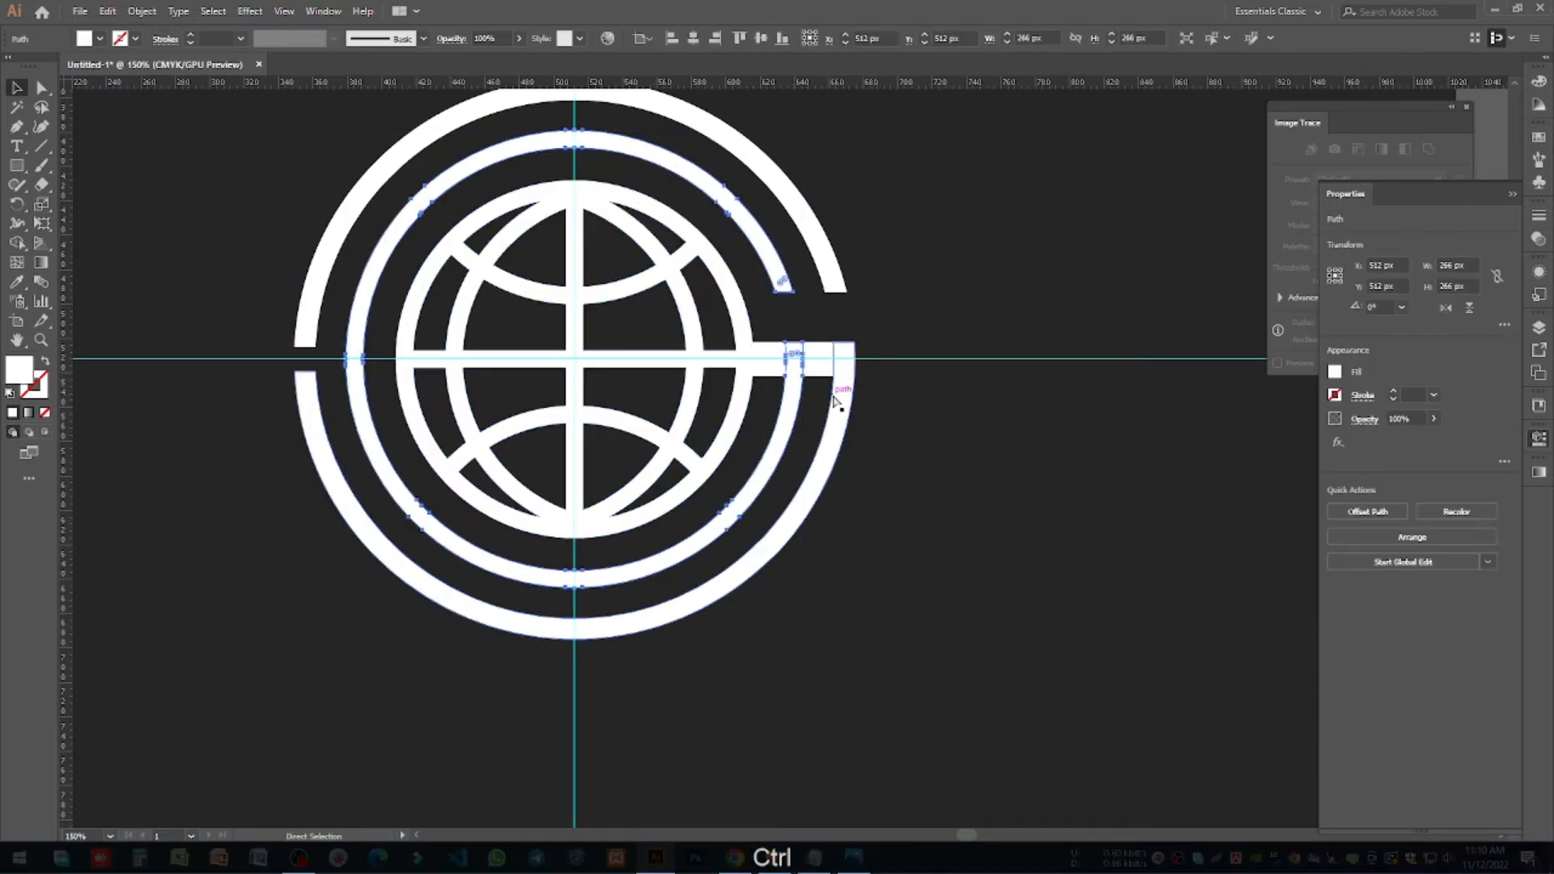
left_click_drag(804, 359, 809, 357)
Step: Move the two end anchor points of the enlarged middle ring's upper part down, level with the neighbouring ring end
scroll(791, 255, "up", 3)
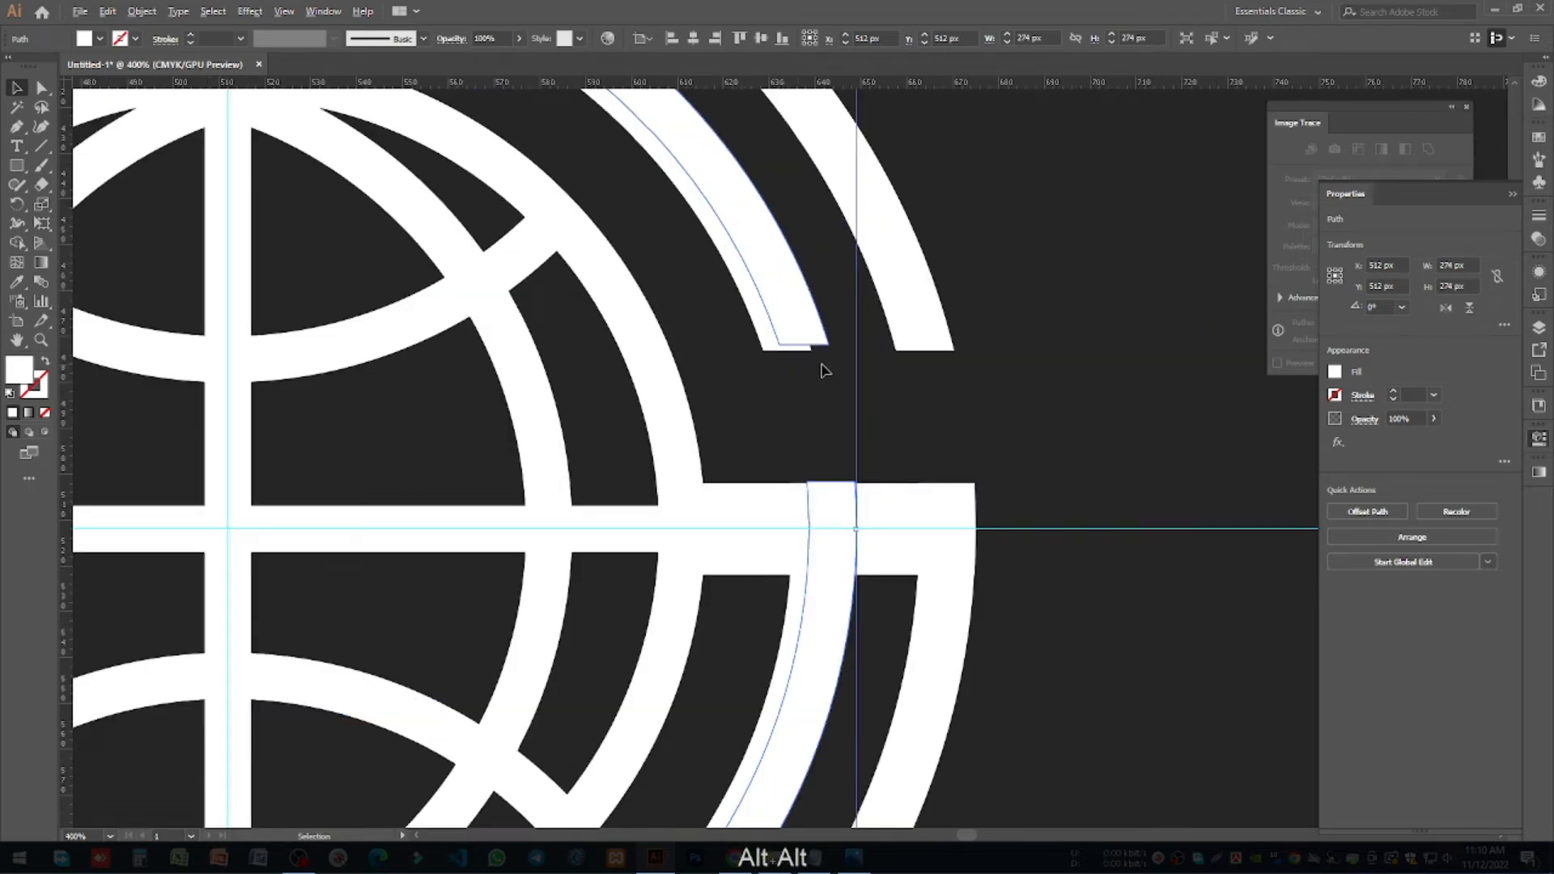
scroll(822, 370, "up", 3)
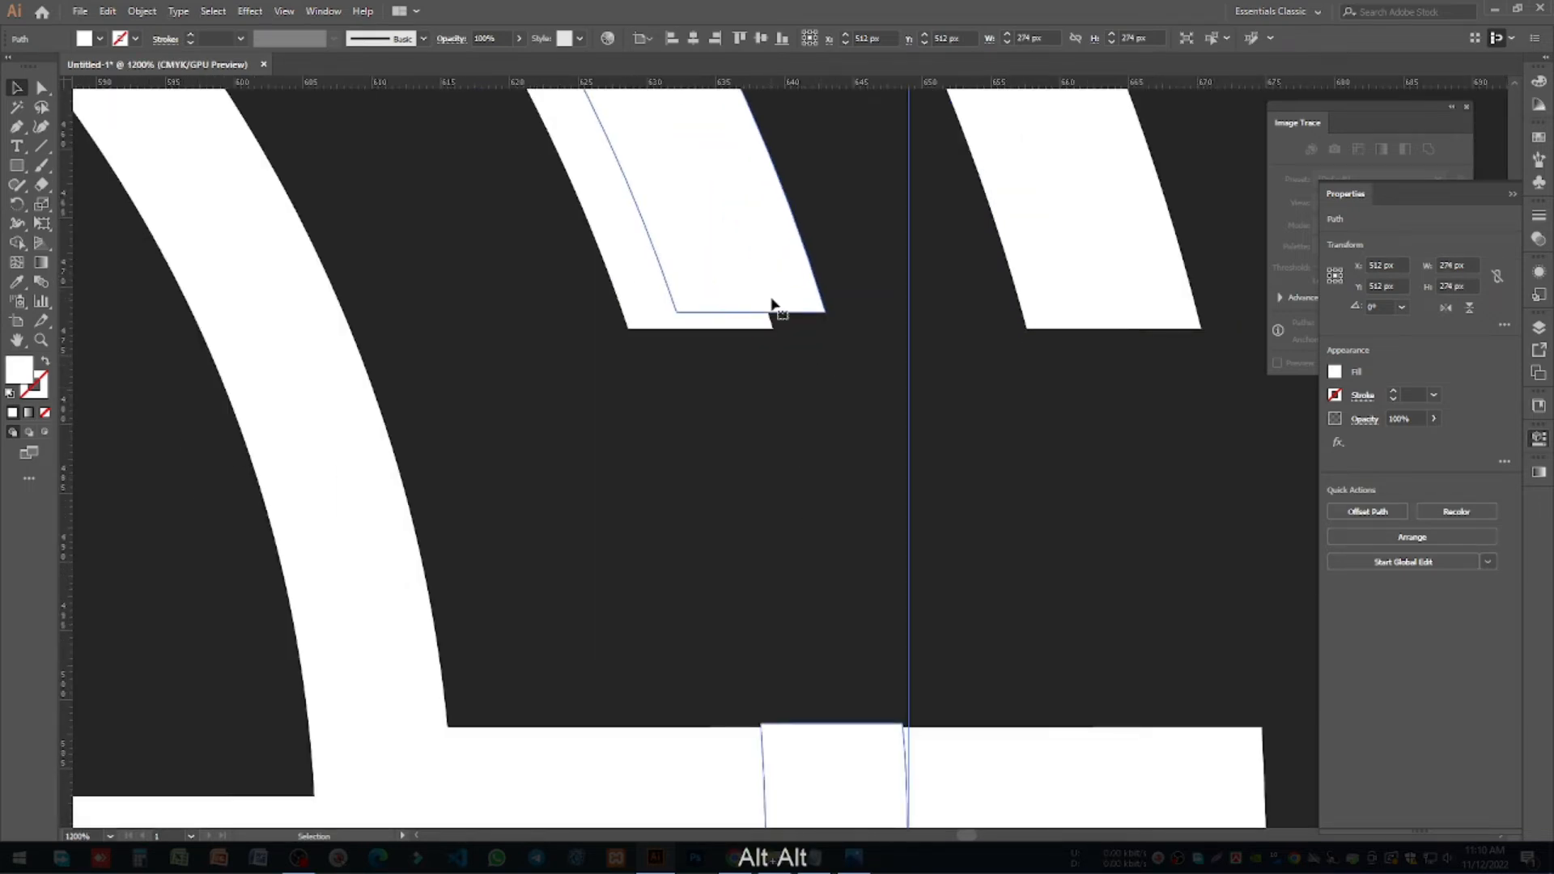
key("a")
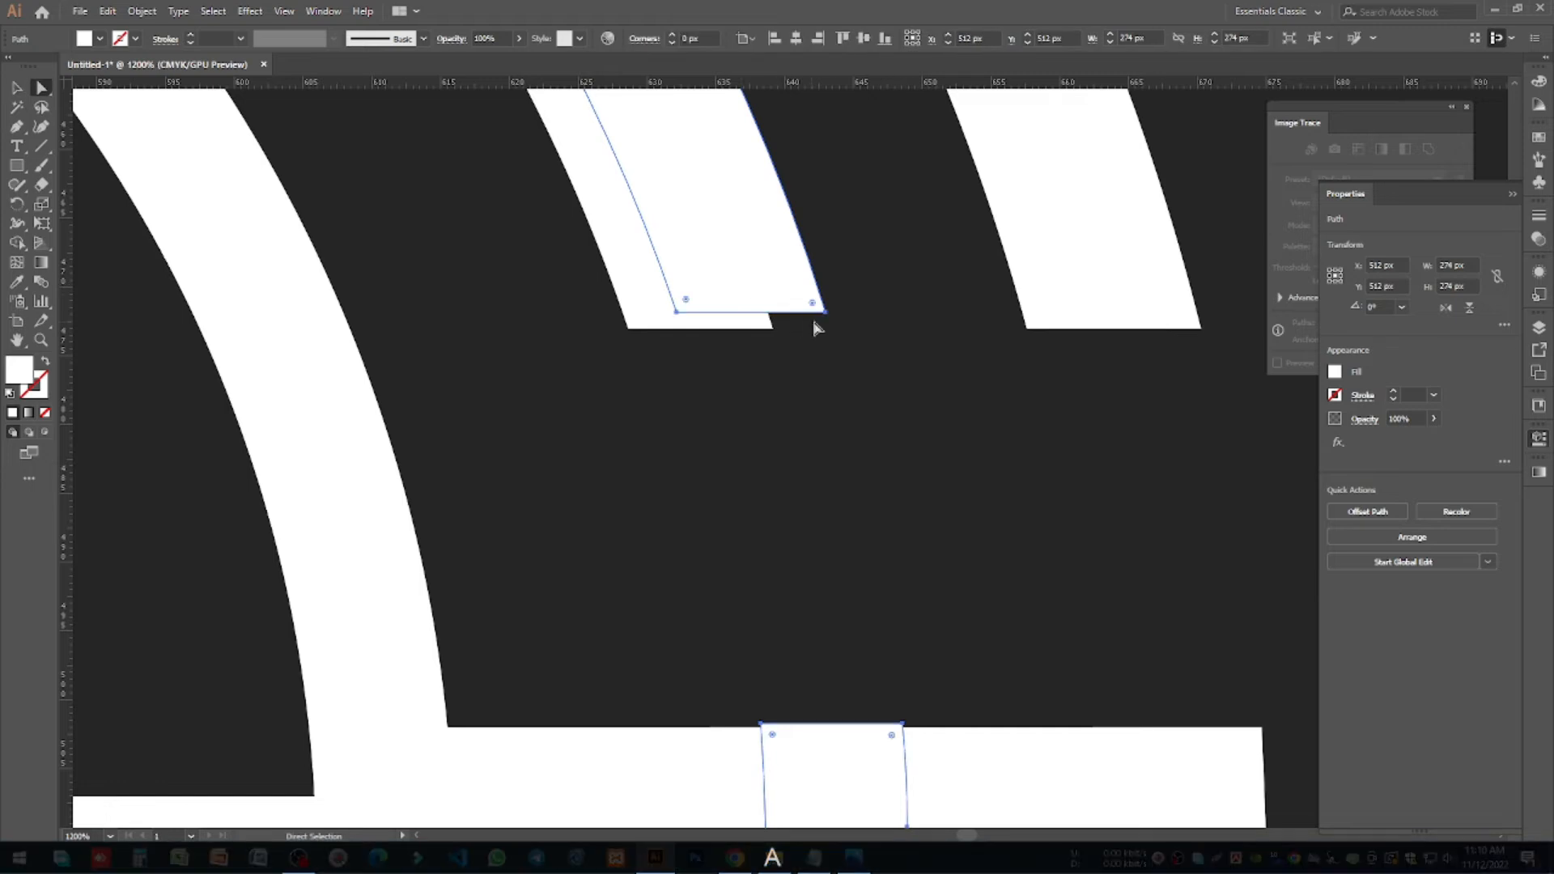
left_click(824, 311)
left_click(677, 313, "shift")
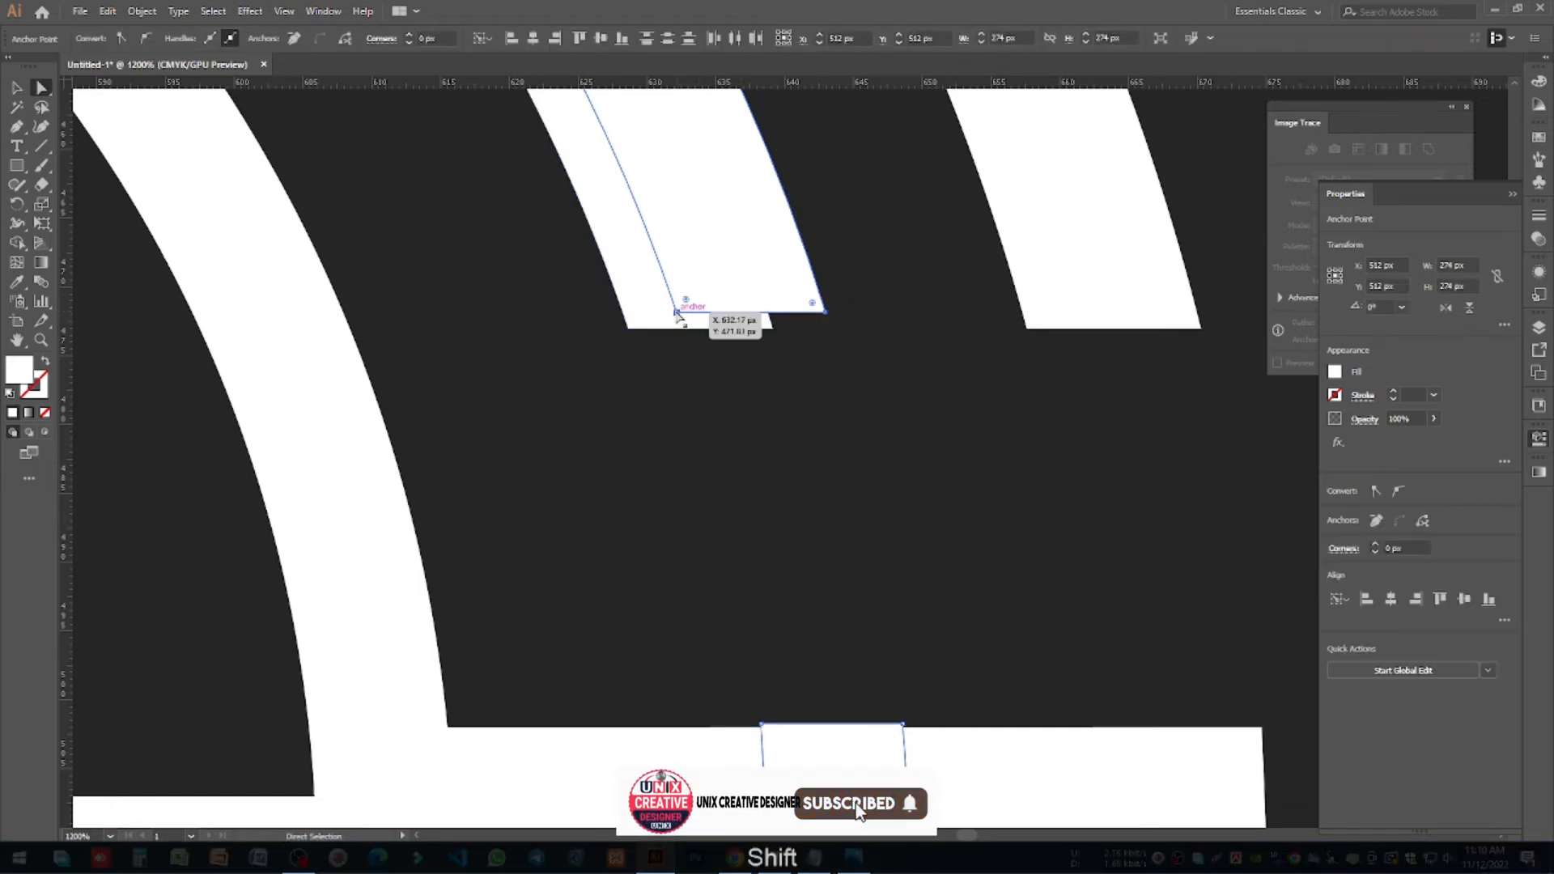
left_click_drag(677, 312, 684, 324)
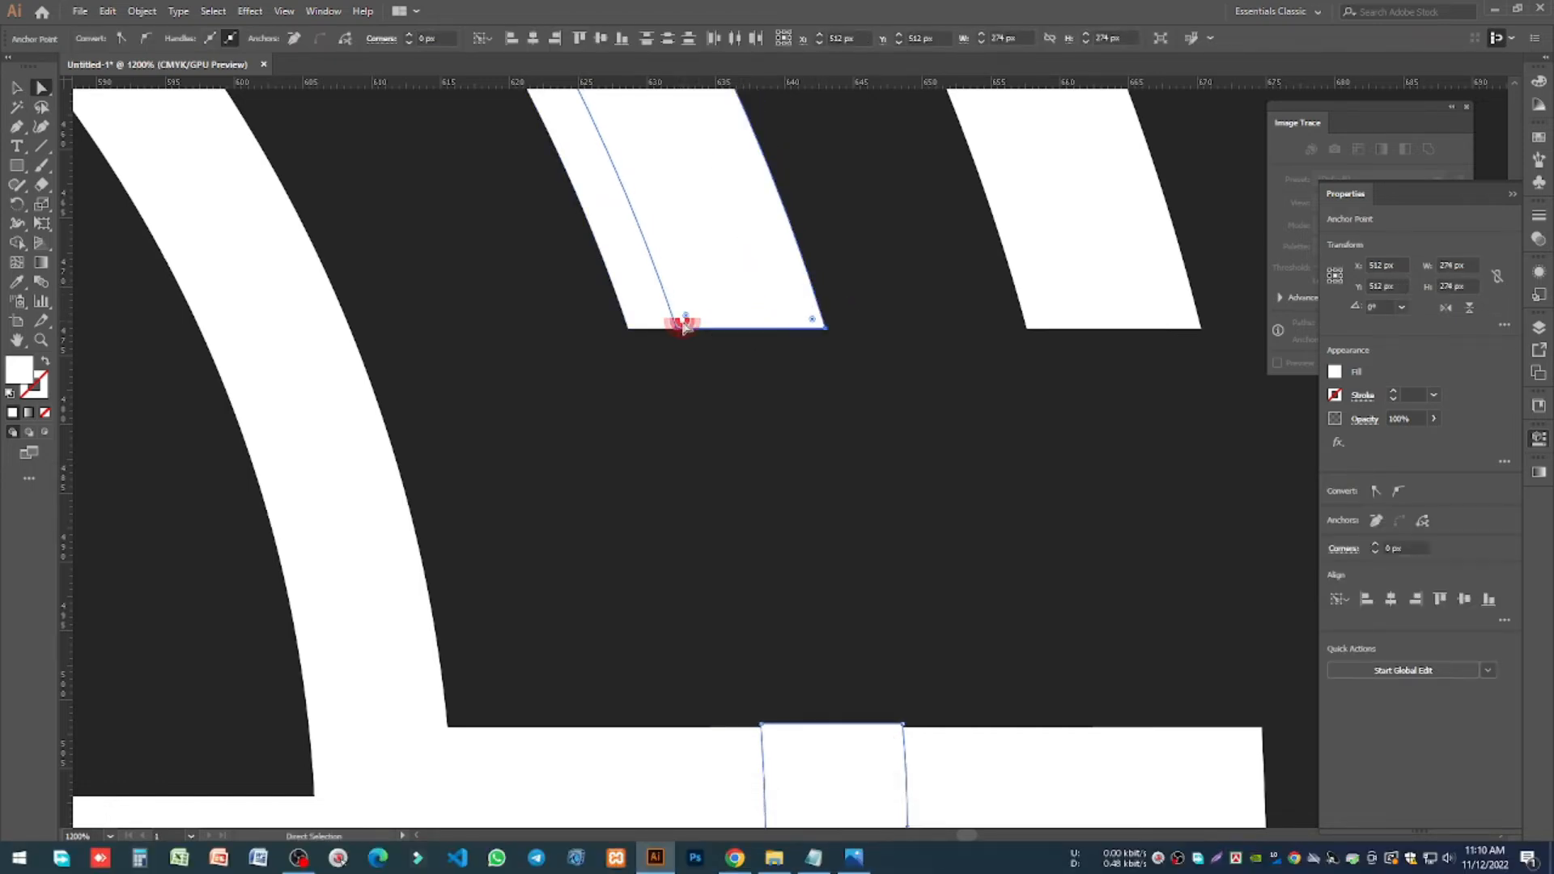
left_click(823, 403)
Step: Lower the middle ring's protruding end anchors at the bar until they are flush with the bar's top edge
left_click(890, 747, "alt")
scroll(891, 746, "up", 3, "alt")
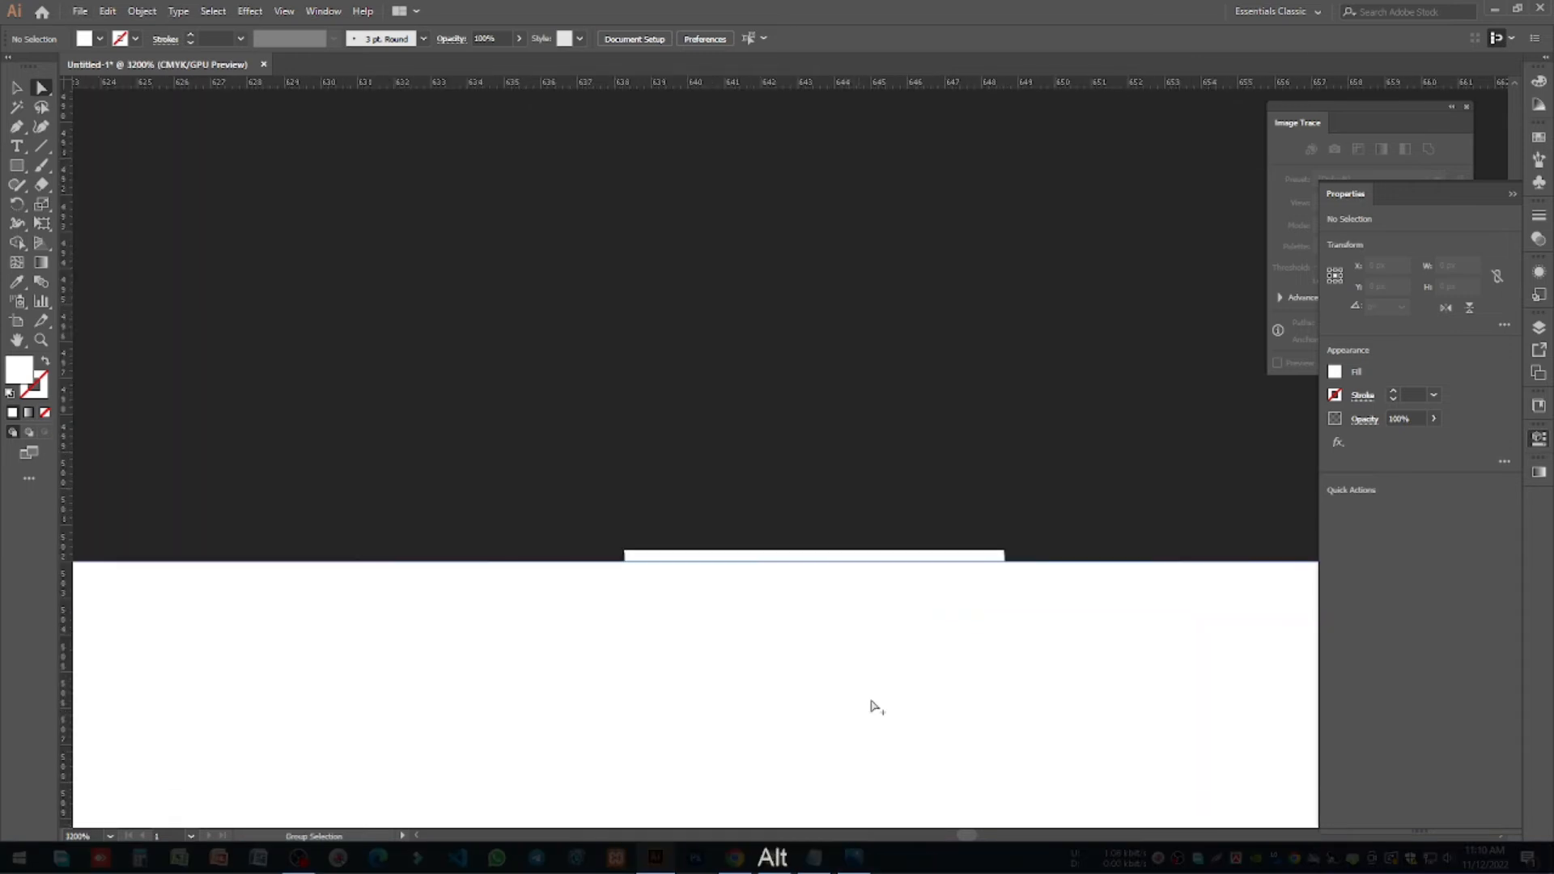
mouse_move(1004, 559)
left_mouse_down()
mouse_move(1023, 557)
mouse_move(1005, 579)
mouse_move(1005, 562)
left_mouse_up()
left_click(975, 489)
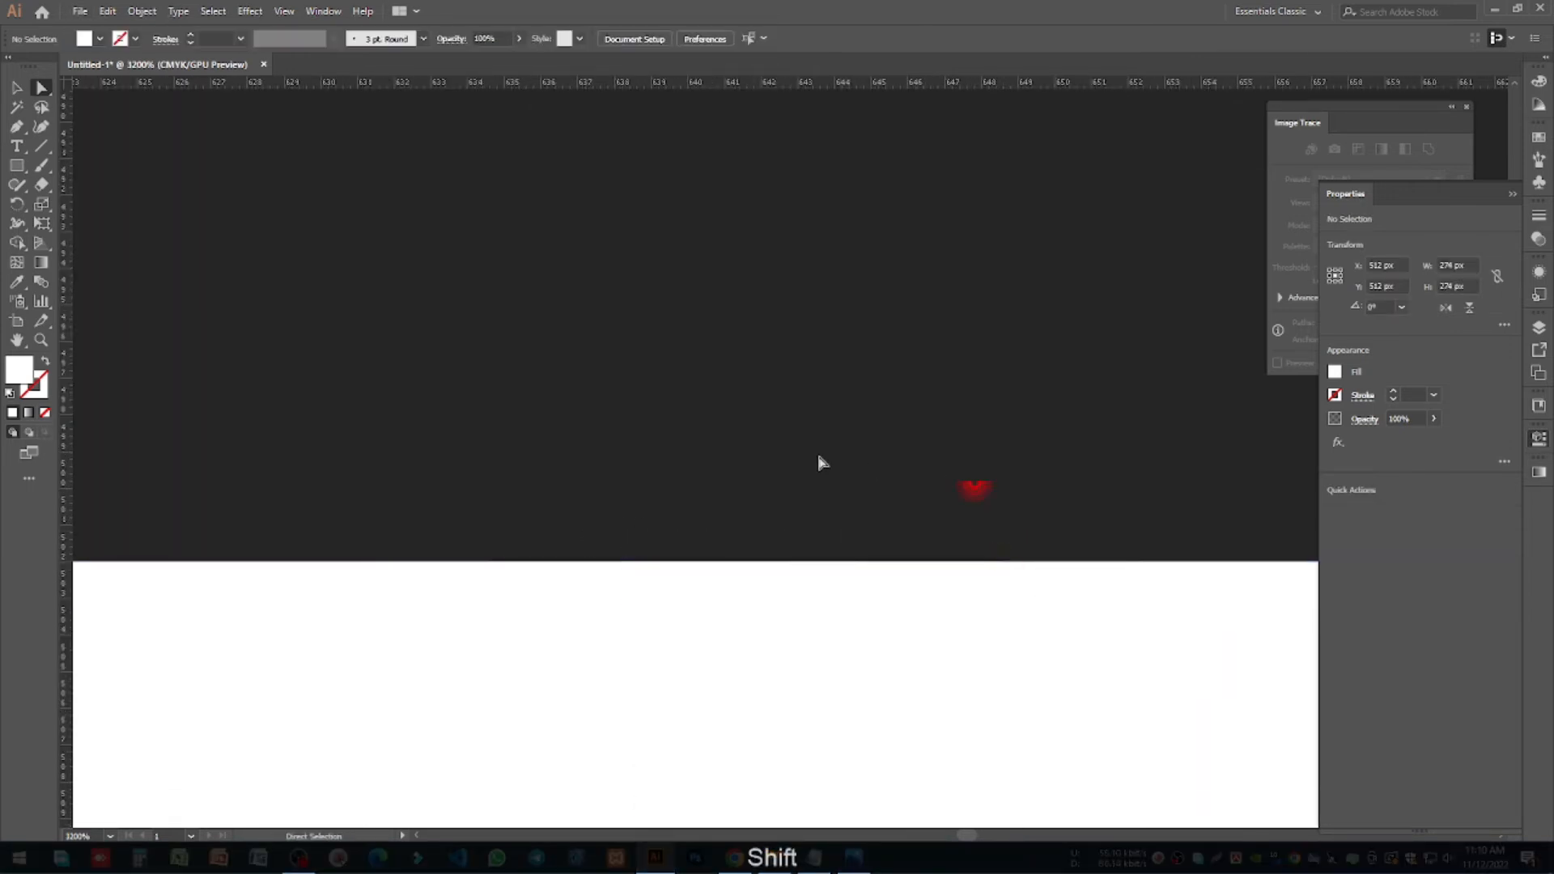
scroll(920, 451, "down", 9, "alt")
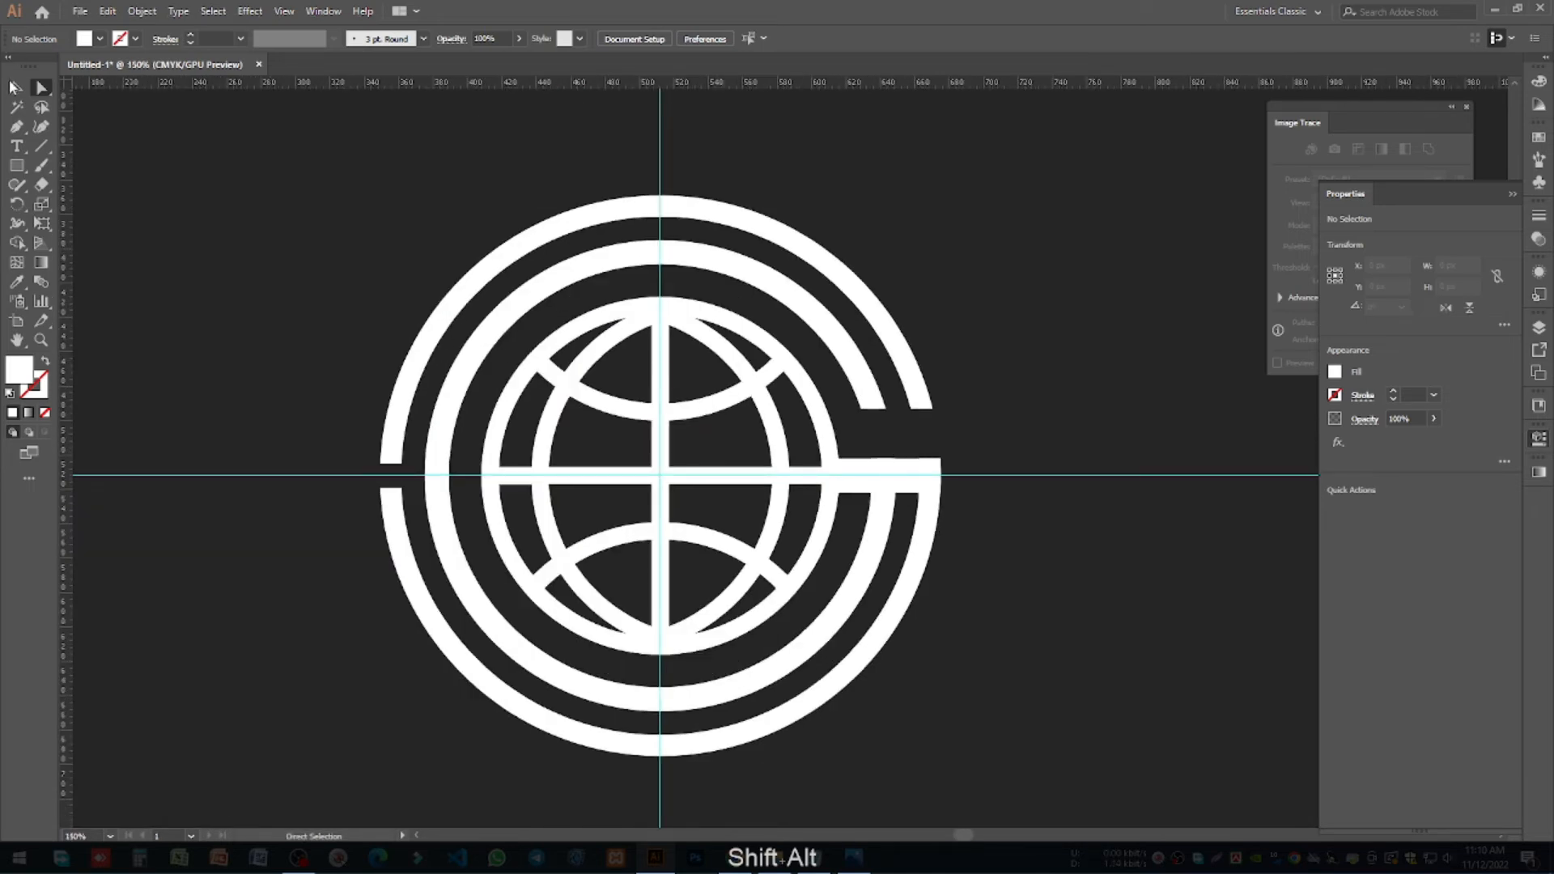
Step: Copy both halves of the outer ring in place and enlarge the copies together from their centre to about 336 px
left_click(14, 87)
left_click(918, 379)
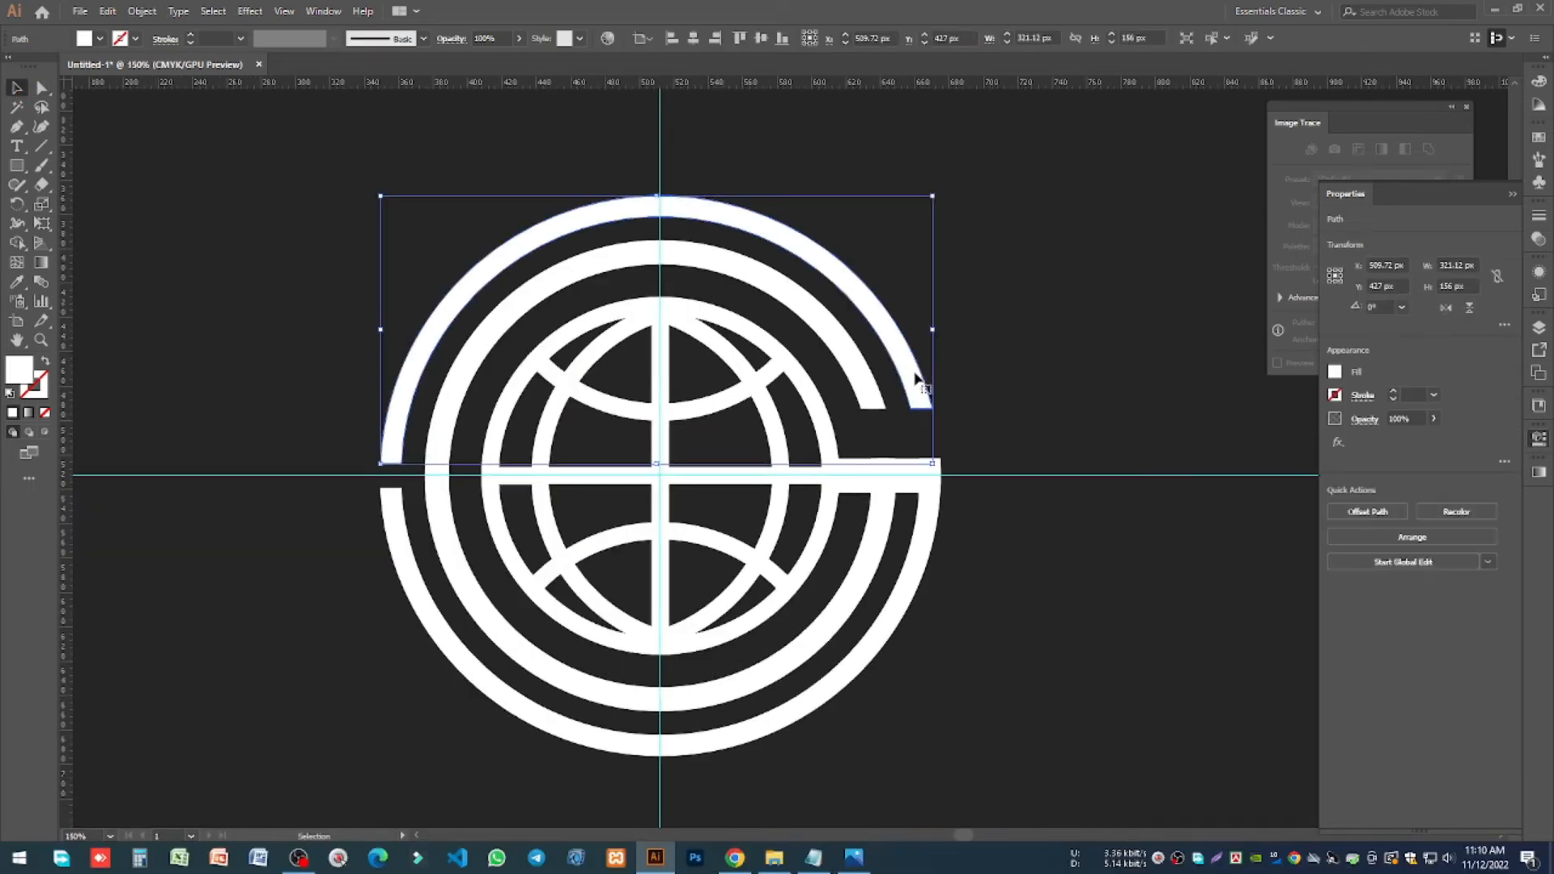
left_click(932, 528, "shift")
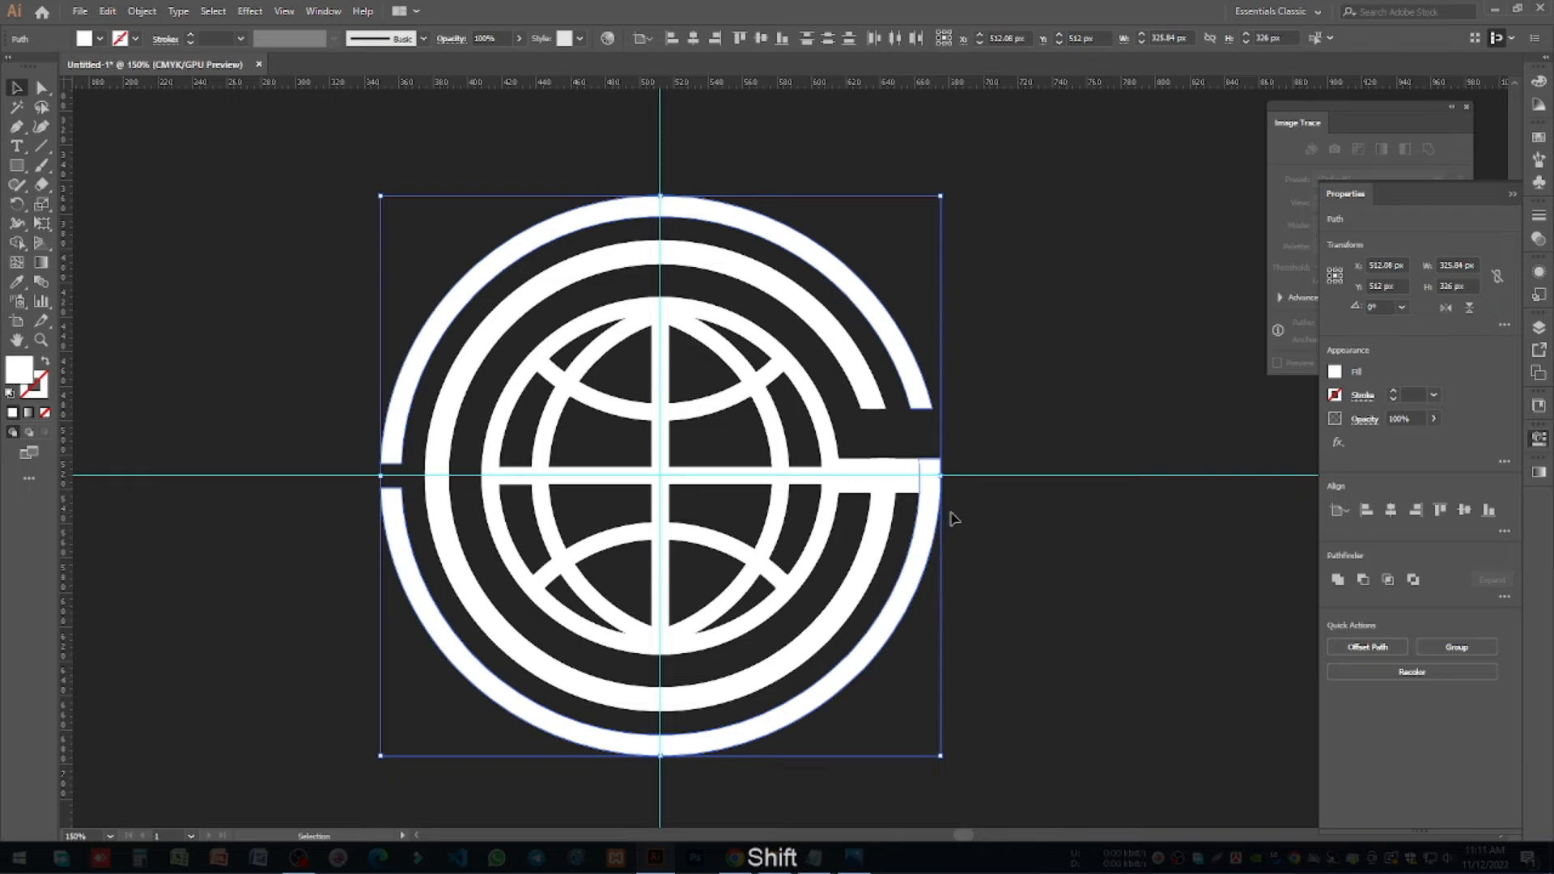
key("ctrl+c")
key("ctrl+f")
left_click_drag(941, 475, 951, 475)
left_click(974, 438)
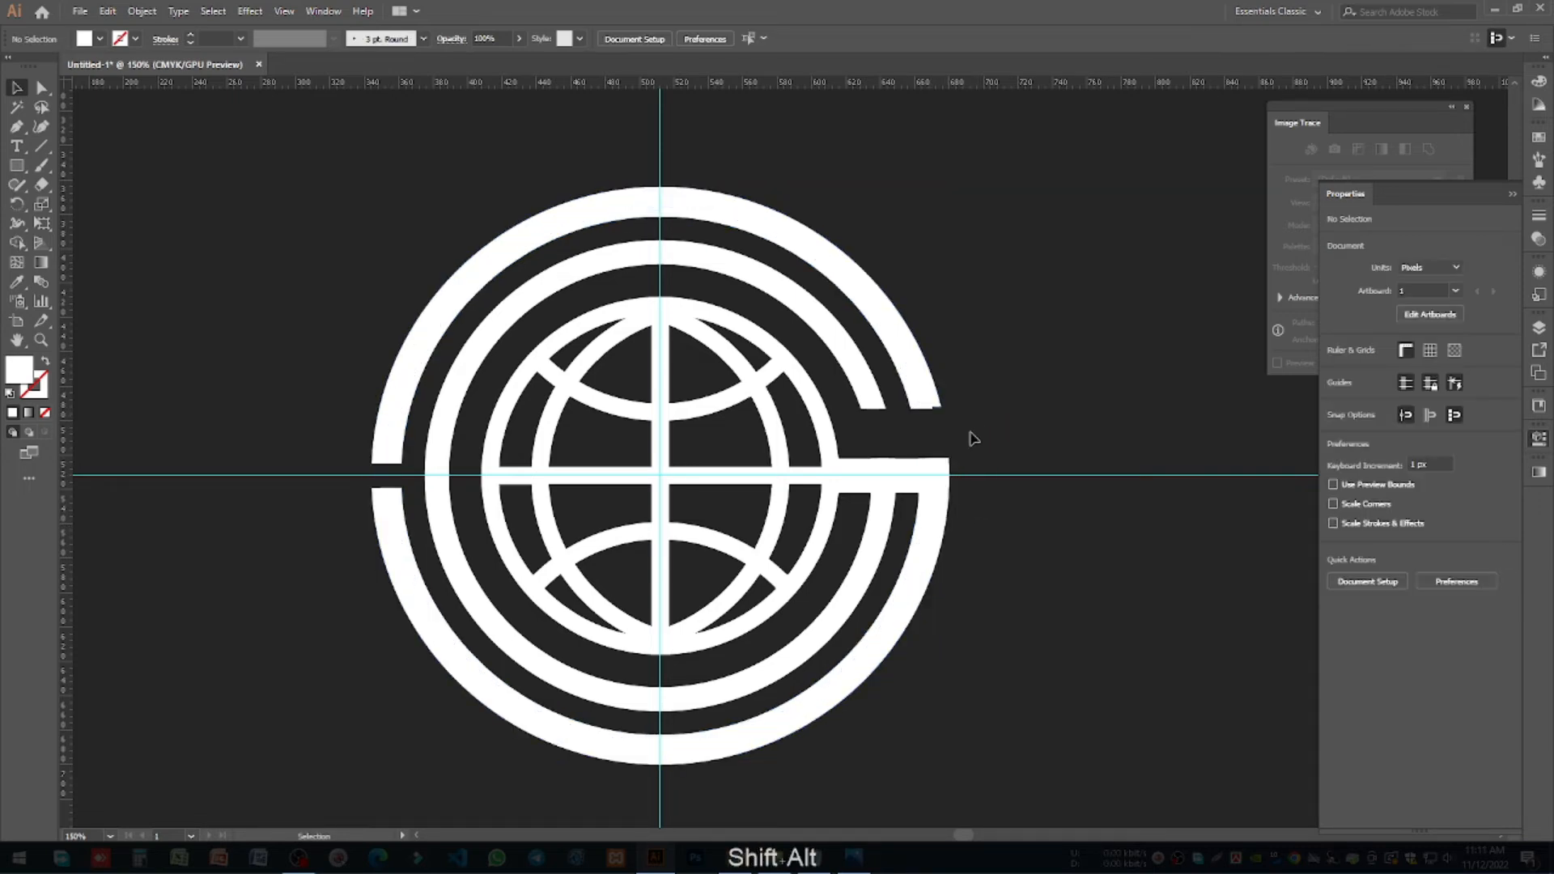
Step: Move the two right-end anchor points of the enlarged outer ring's upper half down, level with the original ring end
scroll(965, 420, "up", 3)
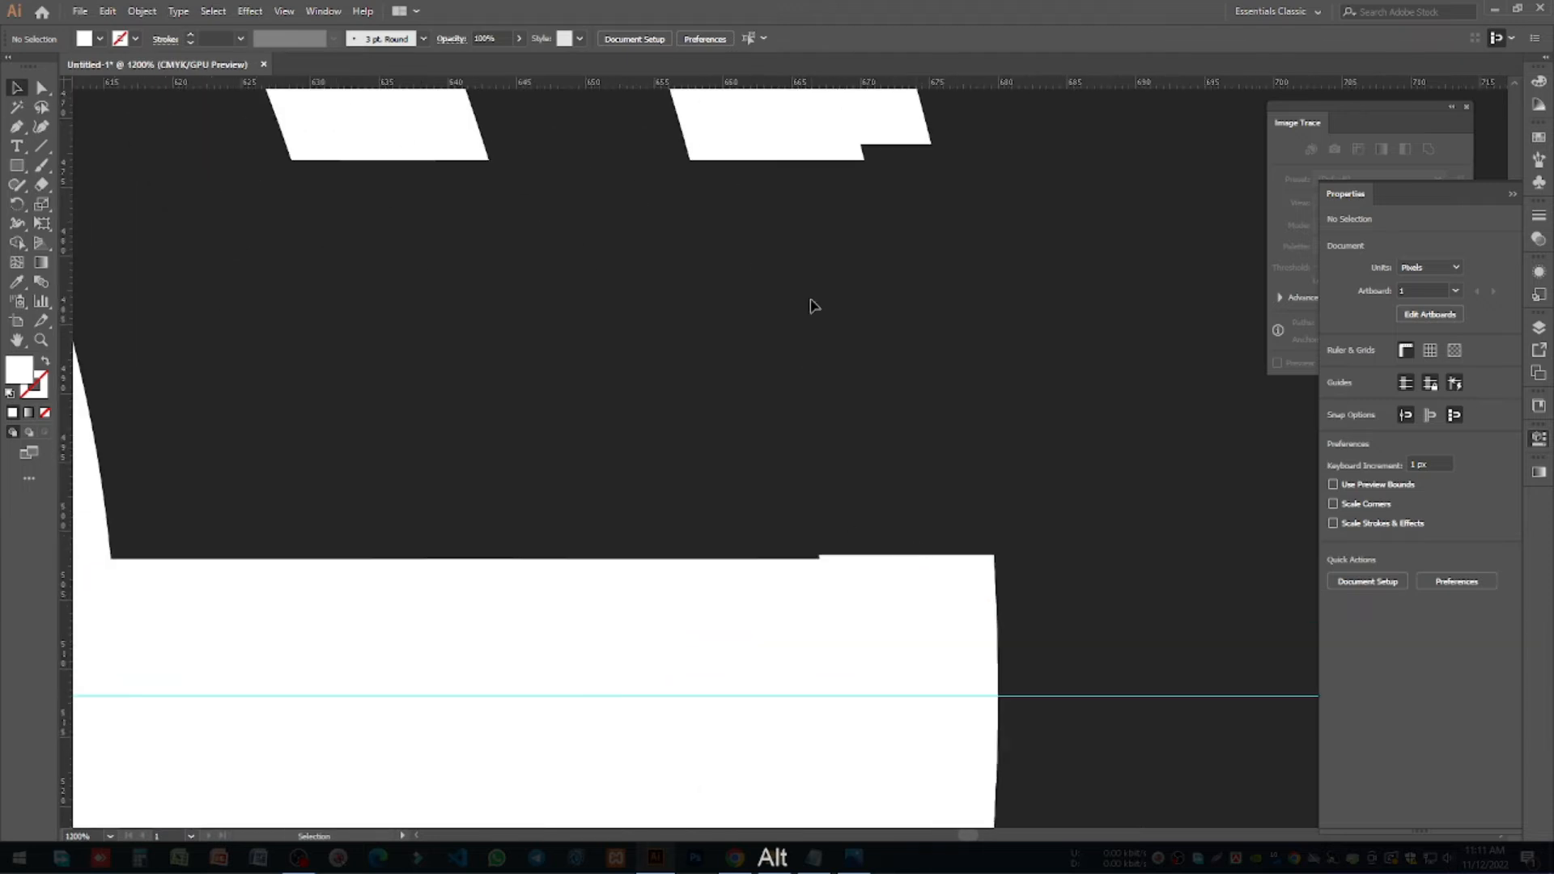
key("a")
left_click(910, 132)
left_click(930, 144)
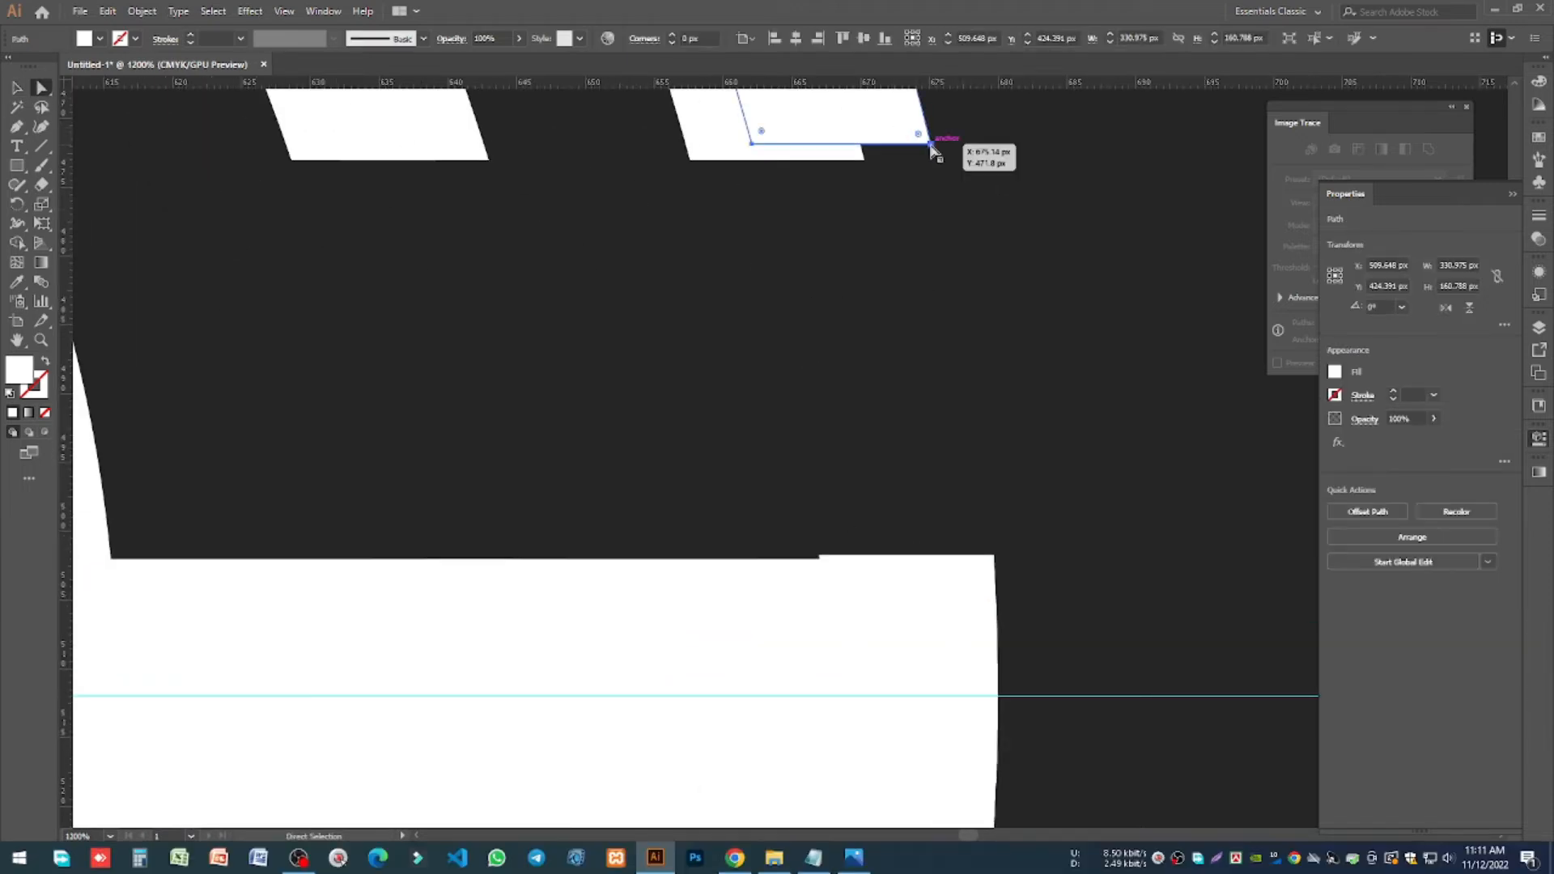
left_click(753, 144, "shift")
left_click_drag(756, 148, 757, 159)
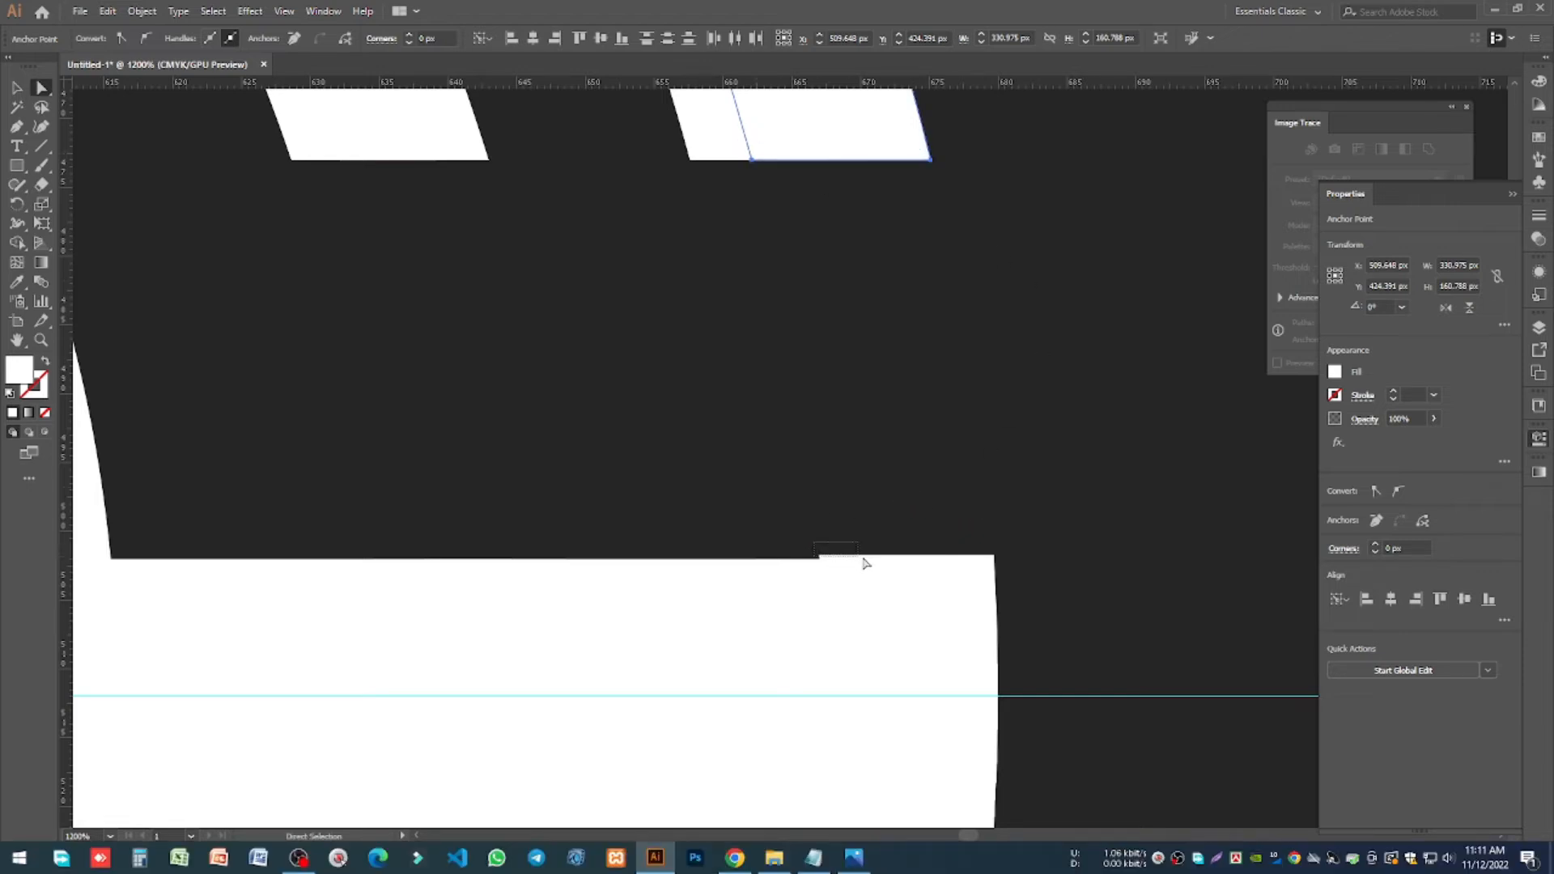
Step: Lower the enlarged outer ring's protruding end anchors at the bar until they are flush with the bar's top edge
left_click_drag(1021, 558, 994, 559)
left_click(1018, 559)
scroll(1034, 489, "down", 3)
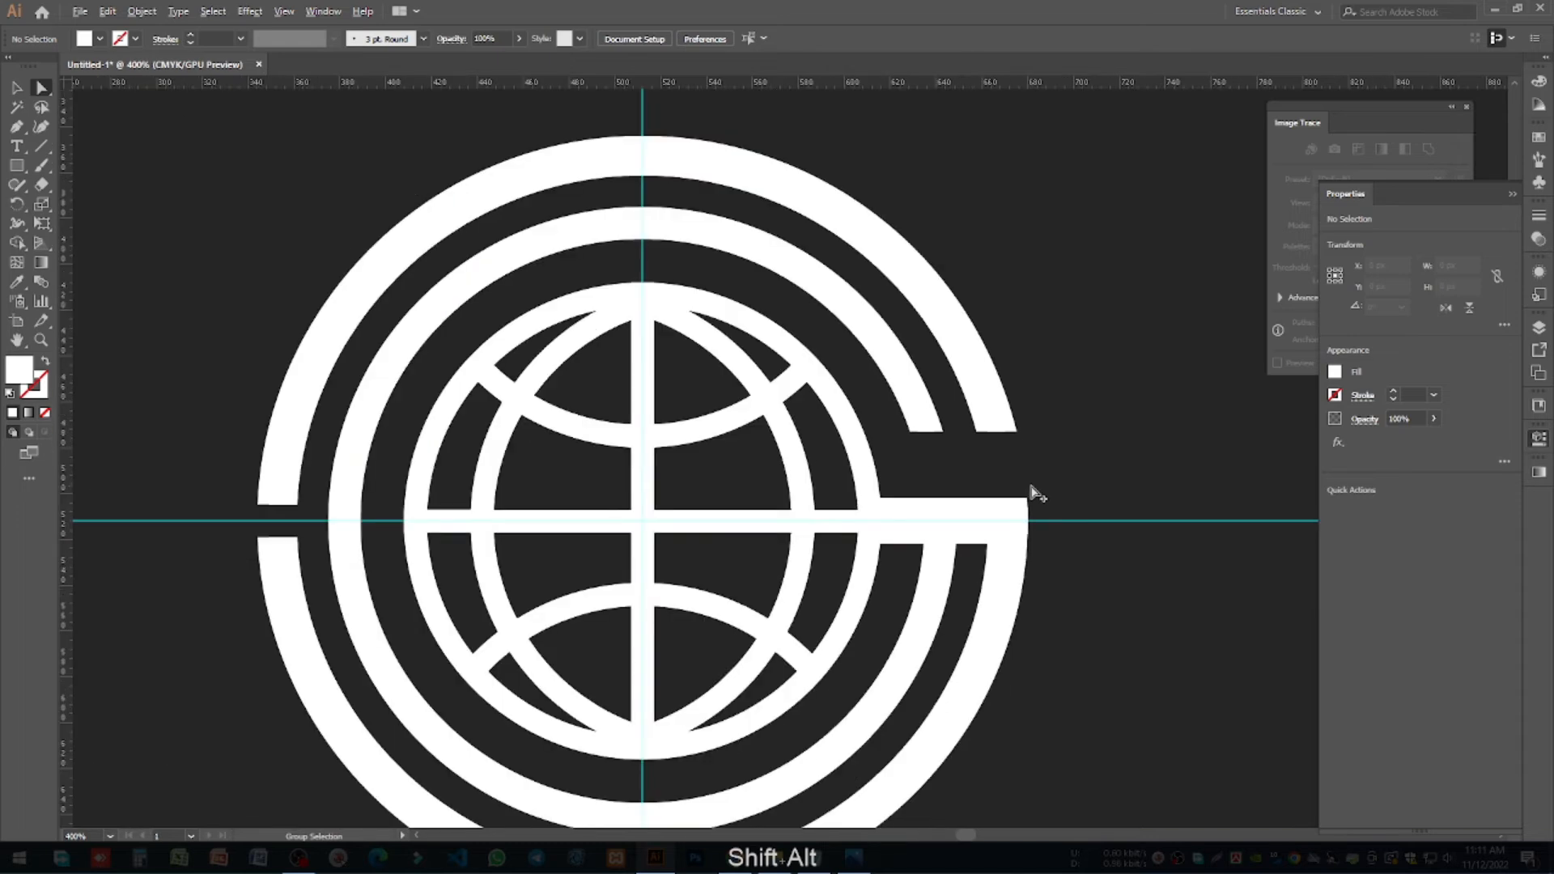
Step: Try to level the stepped left end of the outer ring's upper half by moving the original ring's corner anchor
scroll(247, 522, "up", 6)
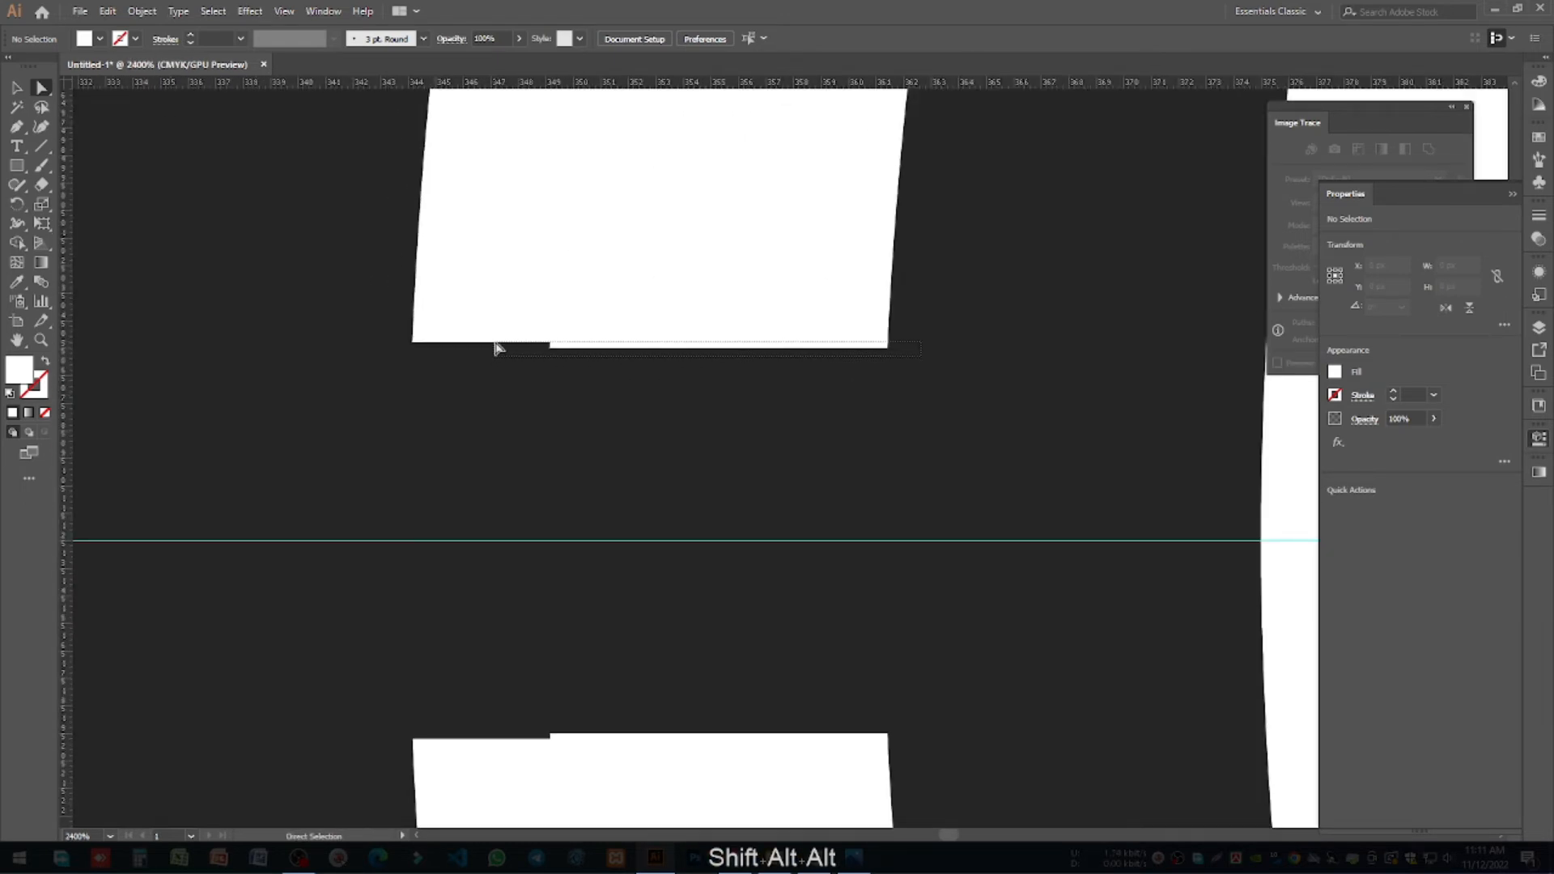
left_click(496, 357)
scroll(495, 357, "up", 3)
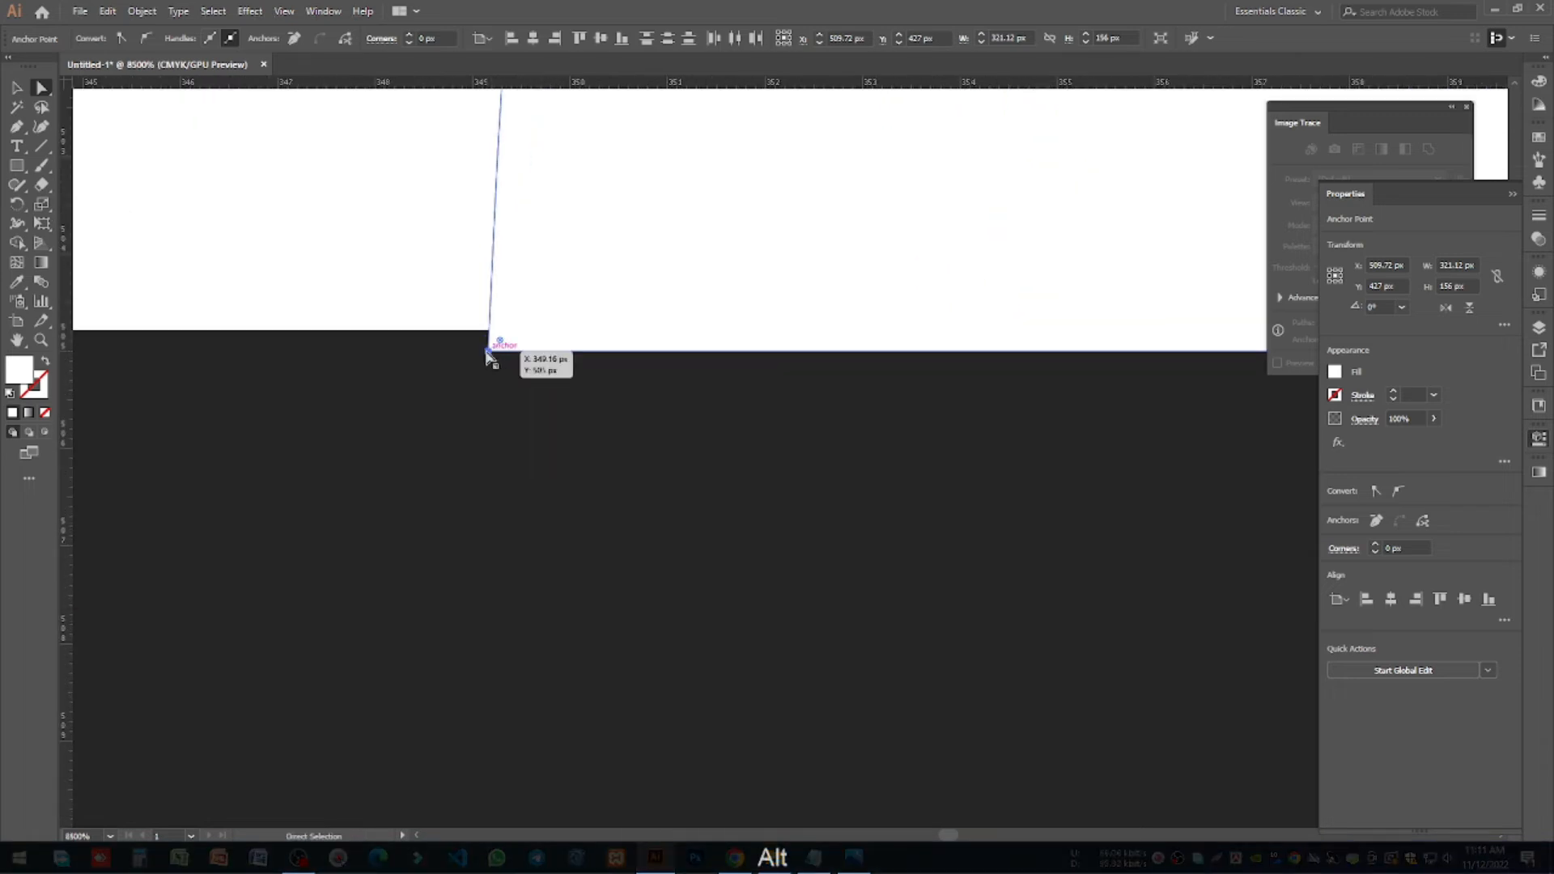
mouse_move(488, 352)
left_mouse_down()
mouse_move(486, 325)
mouse_move(489, 351)
left_mouse_up()
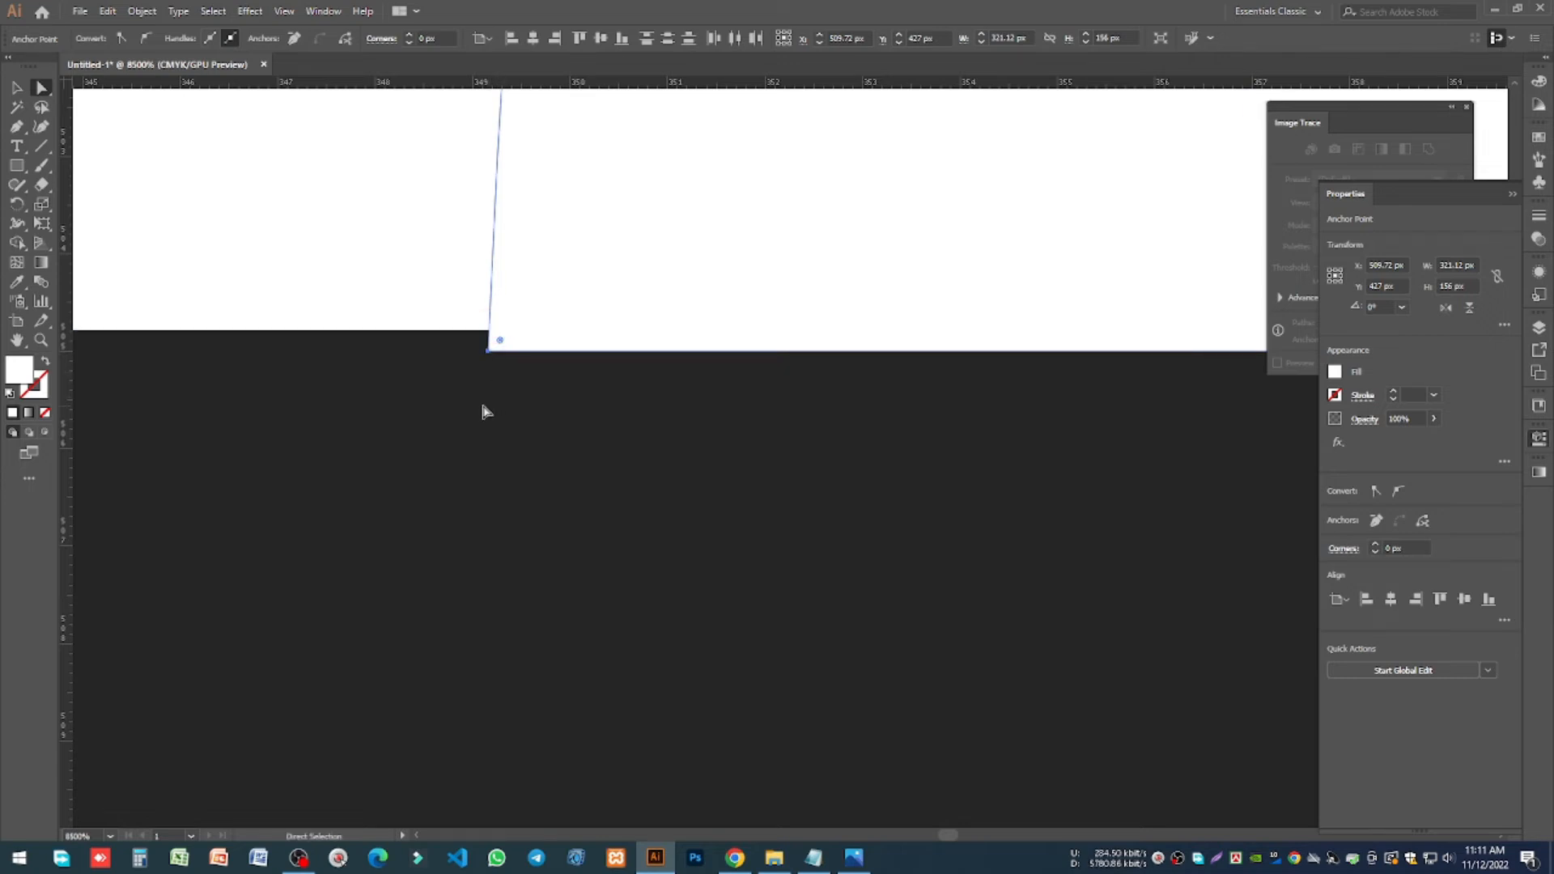
scroll(479, 398, "down", 2, "alt")
Step: Draw a thin rectangle and fit it over the stepped left end of the outer ring's upper half at 18 × 1 px
left_click(16, 165)
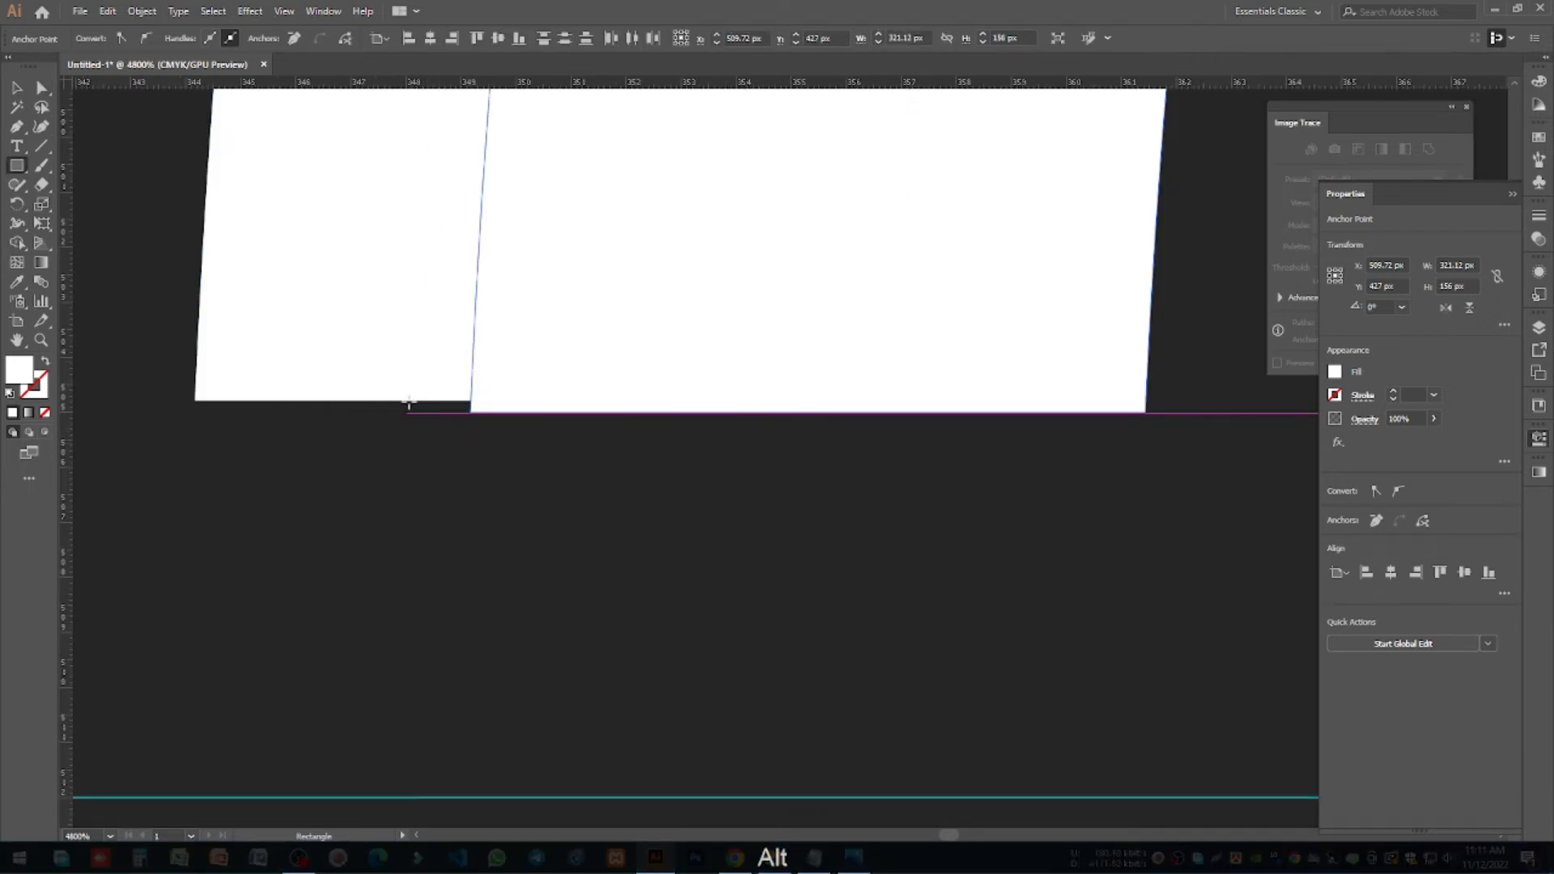
left_click_drag(407, 413, 1177, 467)
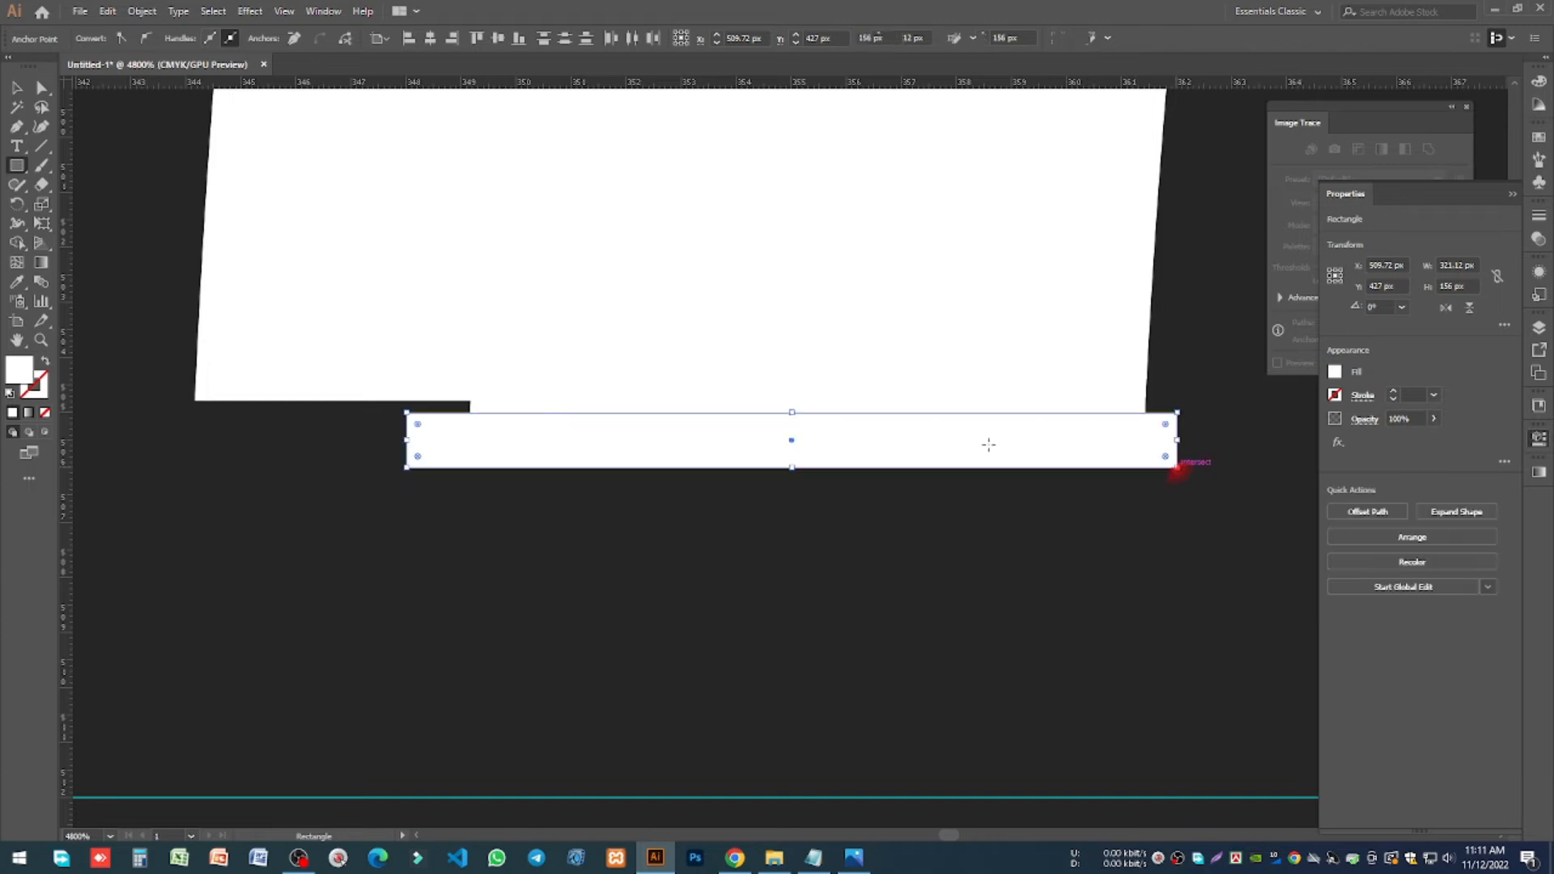
key("v")
left_click(575, 538)
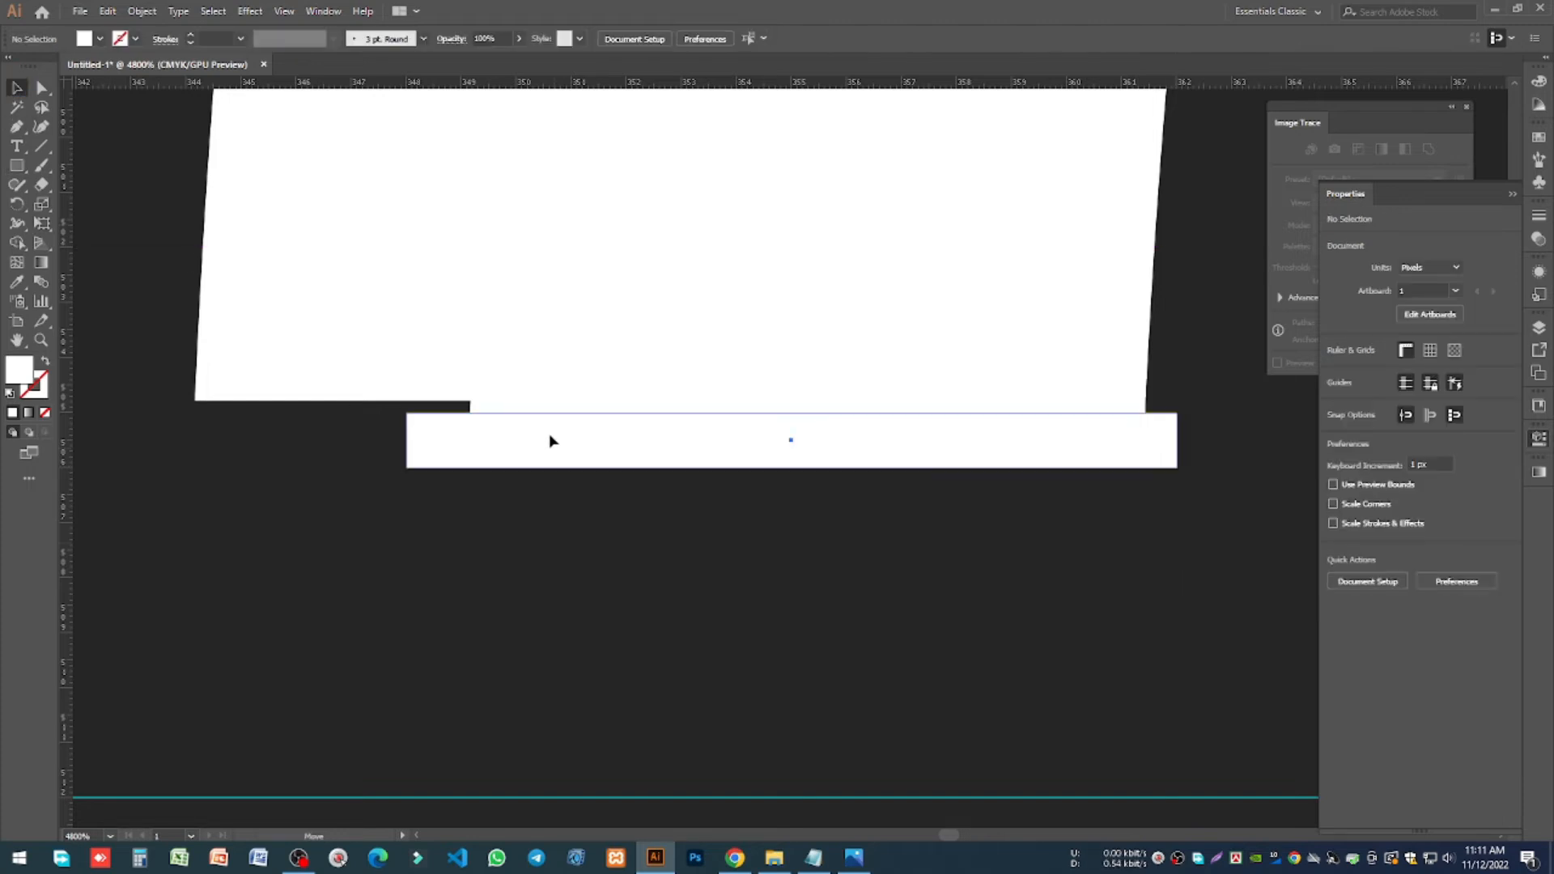
left_click_drag(550, 441, 329, 385)
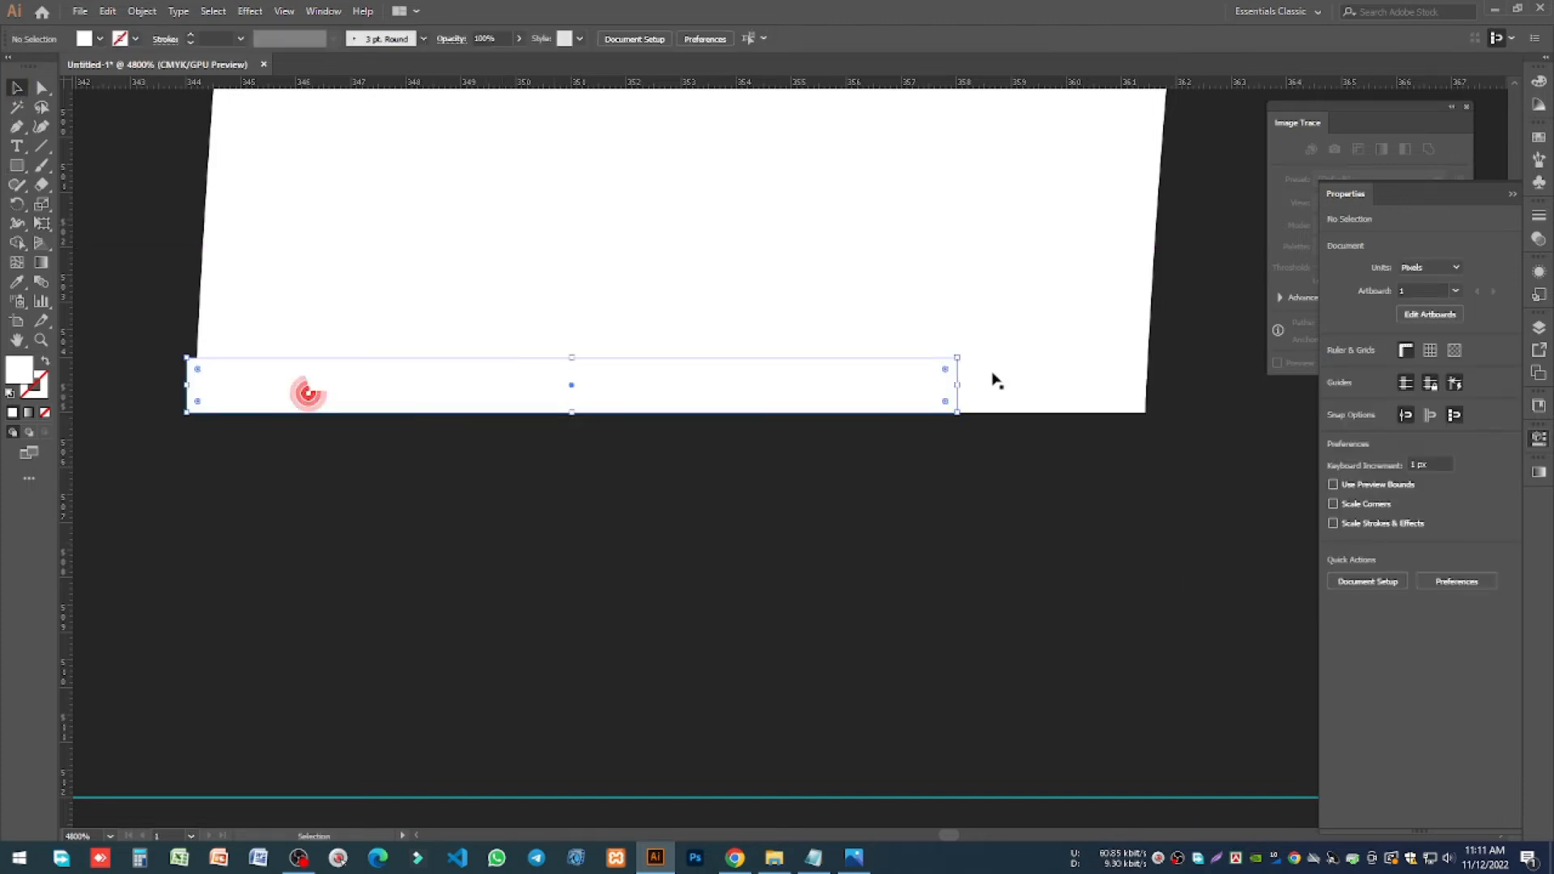
left_click_drag(957, 385, 1177, 384)
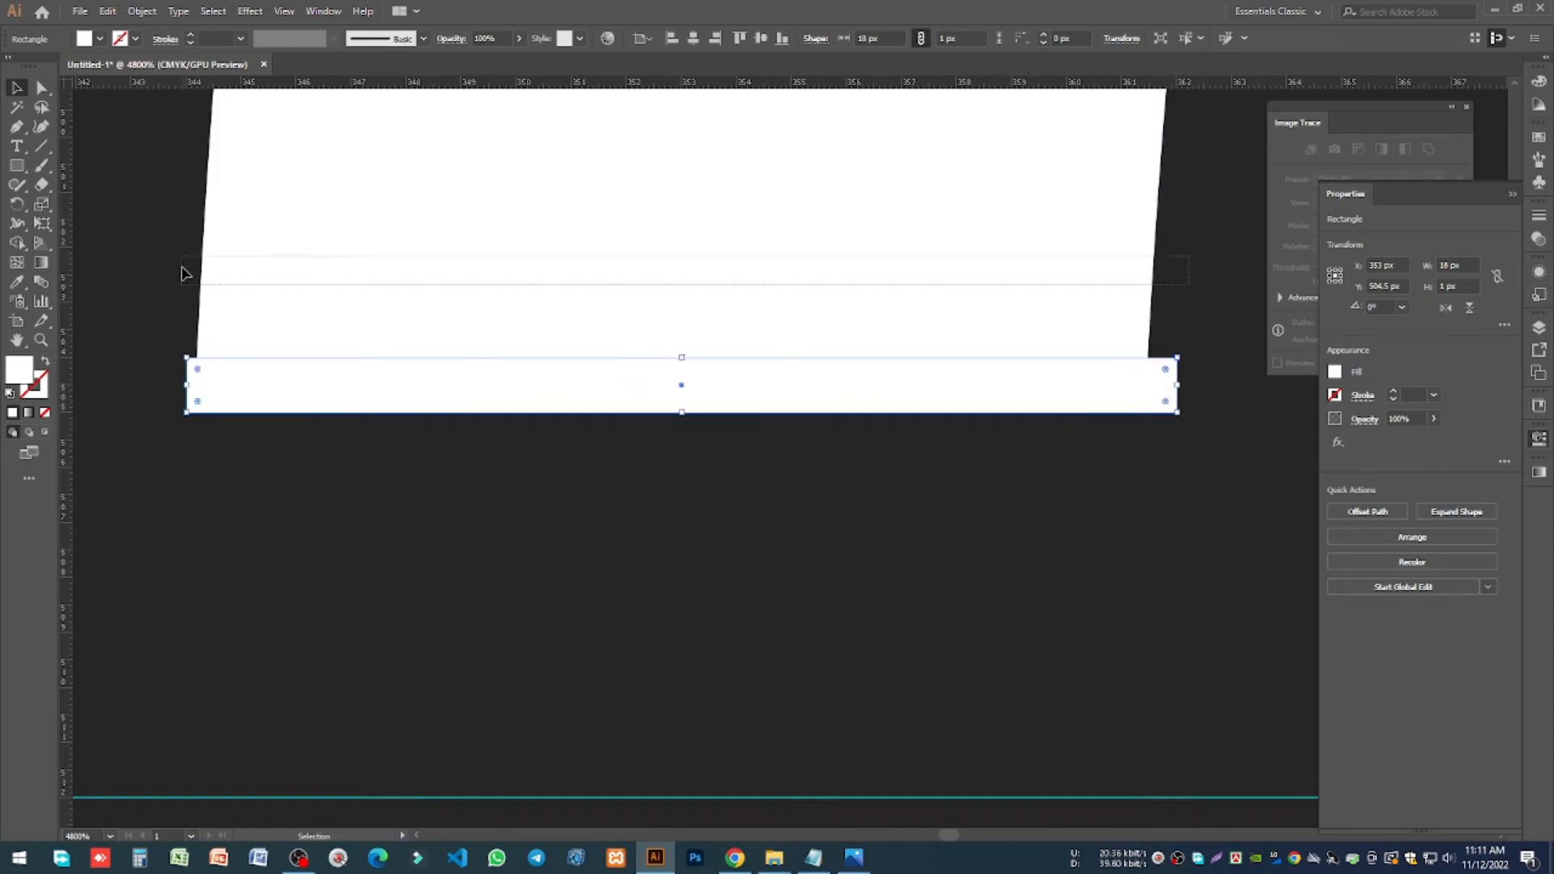
Step: Cut the rectangle's area away from the upper half's stepped left end with Shape Builder to leave a straight edge
key("ctrl+a")
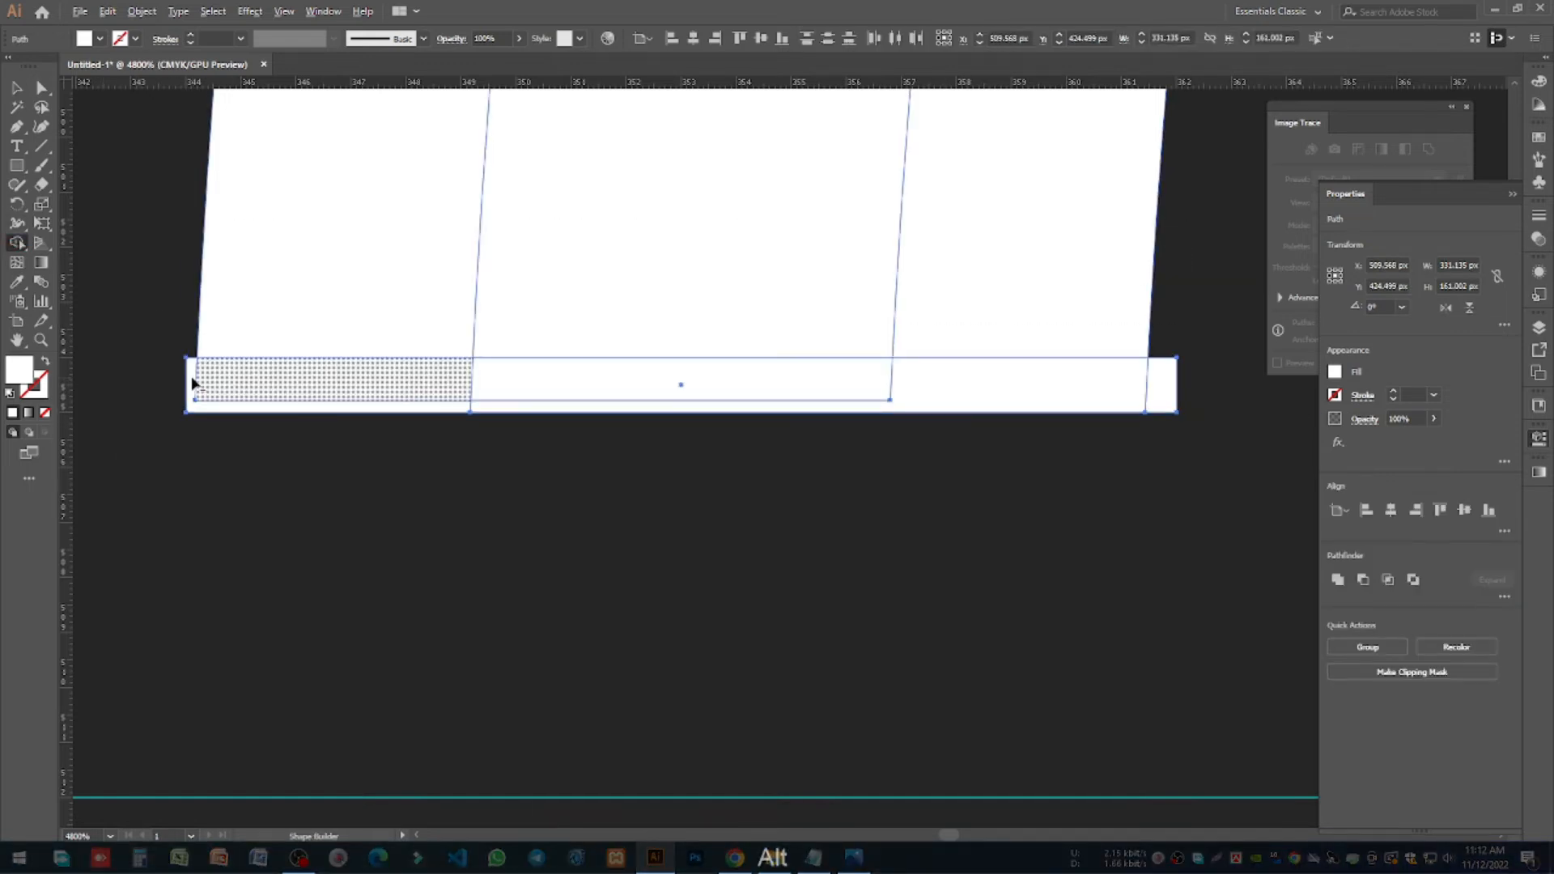
left_click_drag(191, 376, 584, 403)
left_click_drag(1097, 385, 1198, 377)
scroll(721, 392, "down", 5)
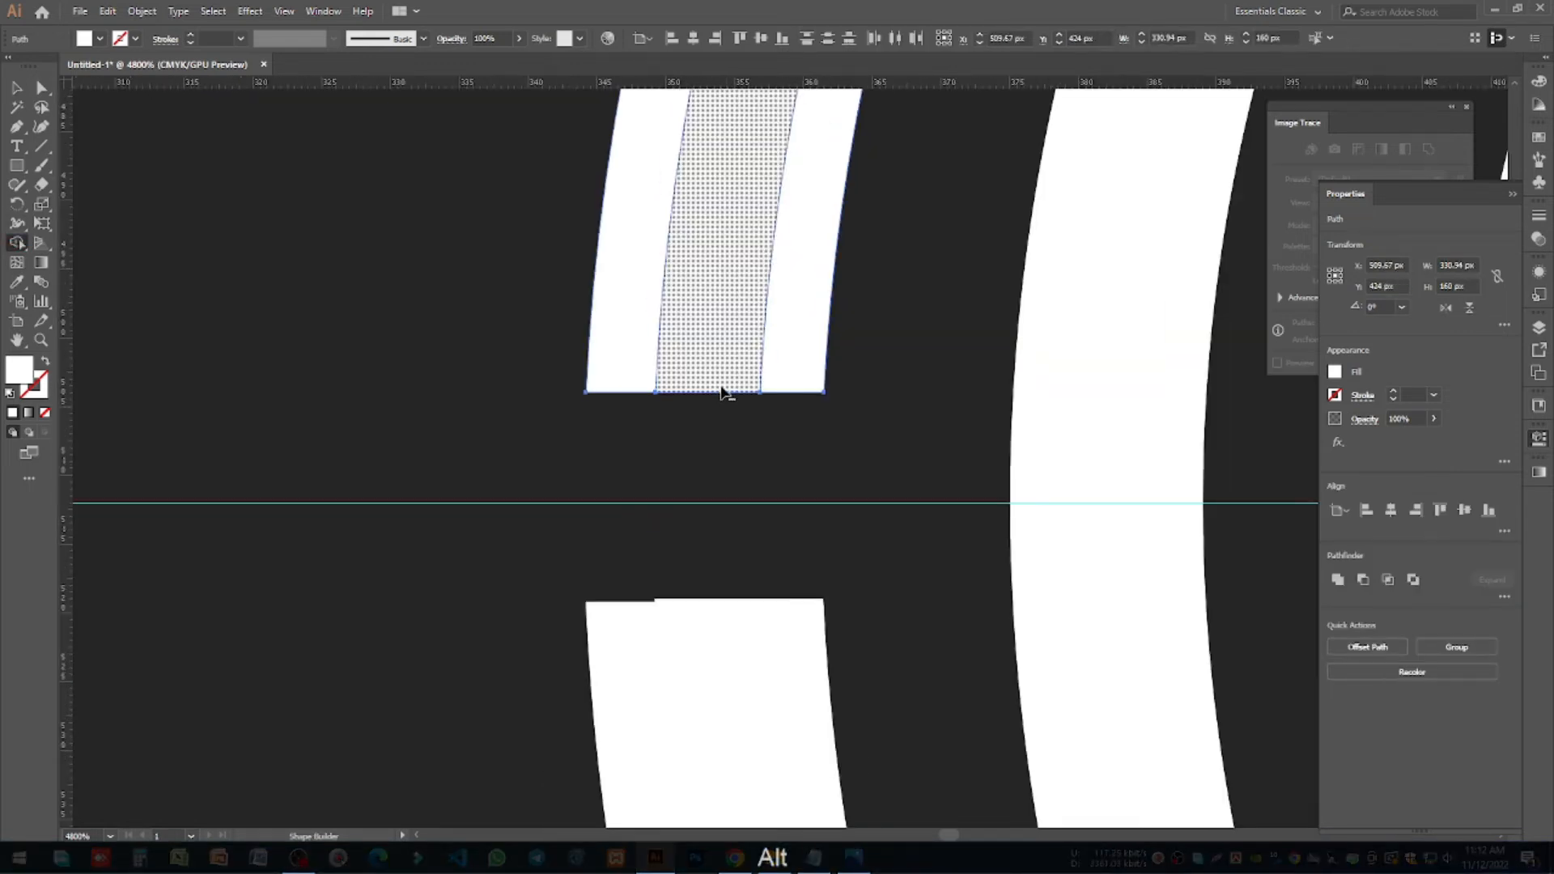
left_click(14, 87)
left_click(513, 404)
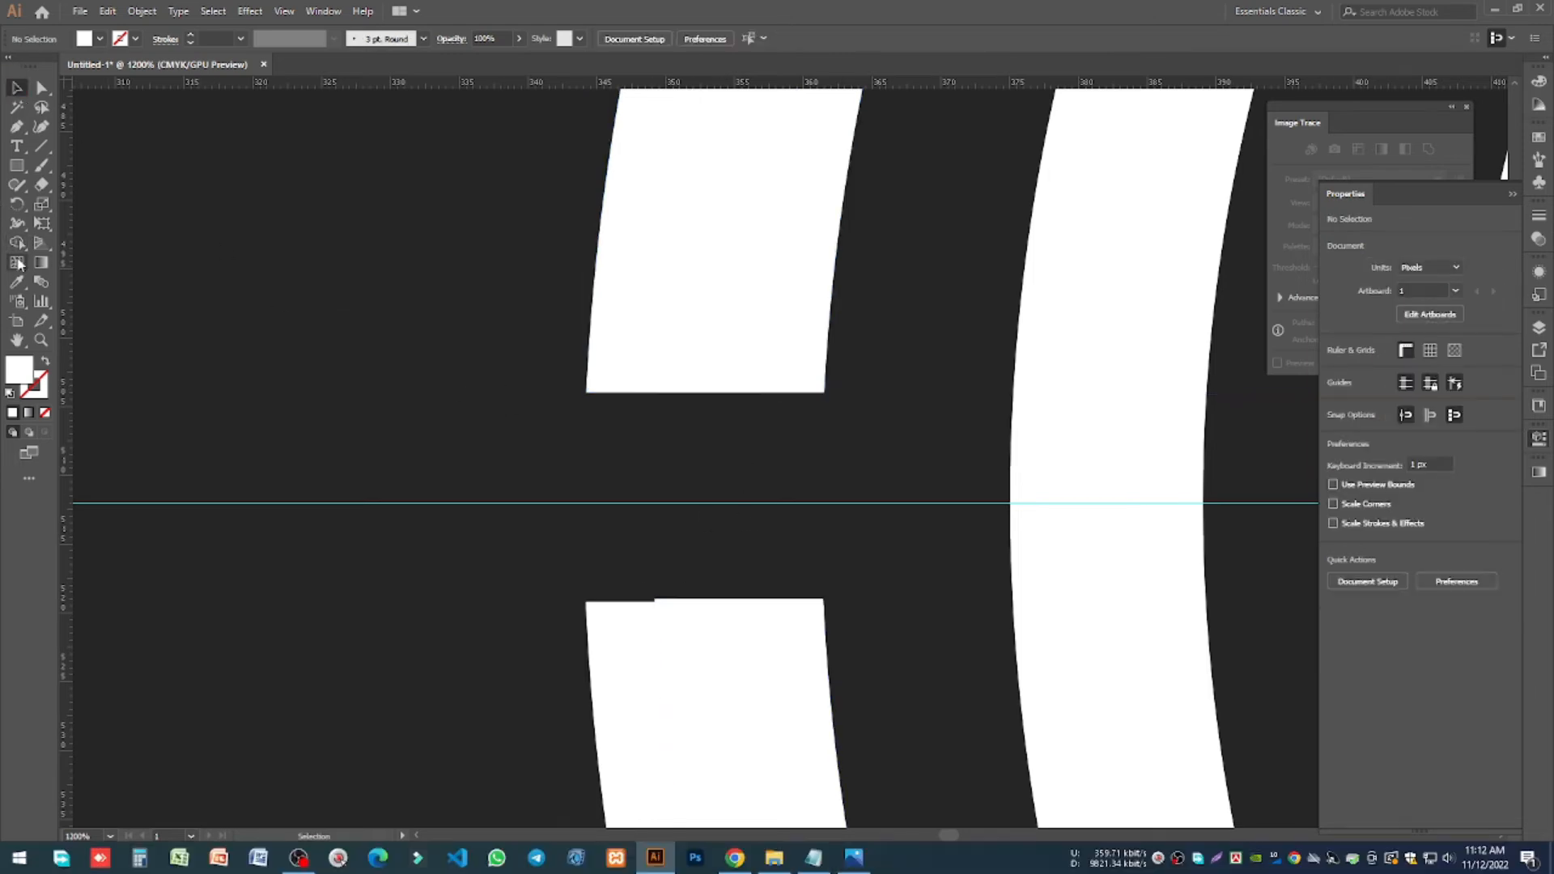
Step: Draw a rectangle across the stepped left end of the outer ring's lower half and cut its area away with Shape Builder
key("m")
left_click_drag(556, 584, 480, 629)
left_click(17, 87)
left_click(16, 243)
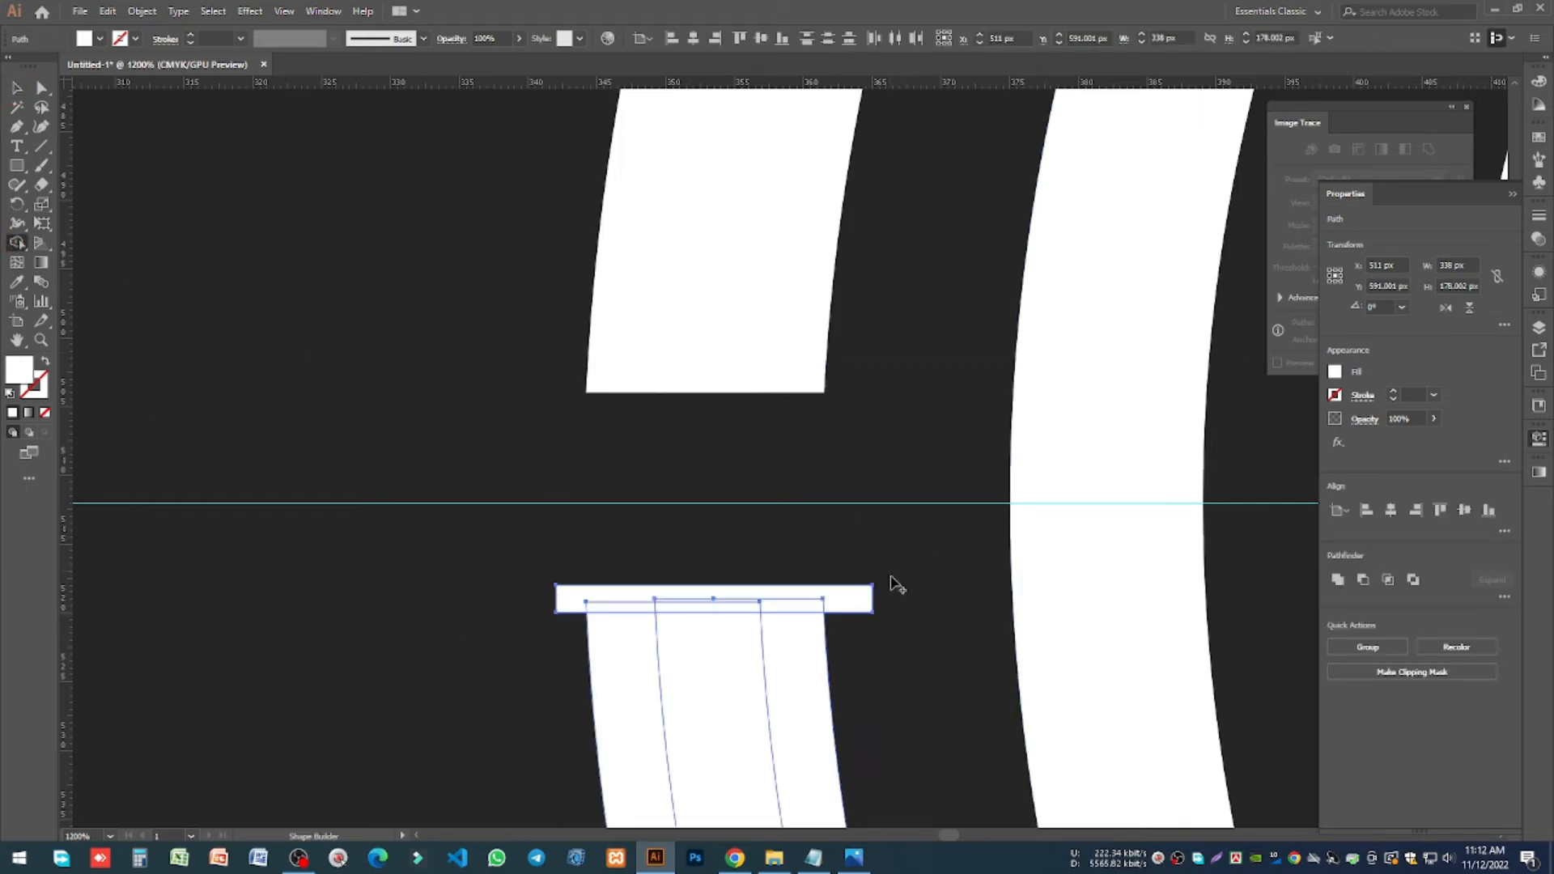
left_click(664, 606, "alt")
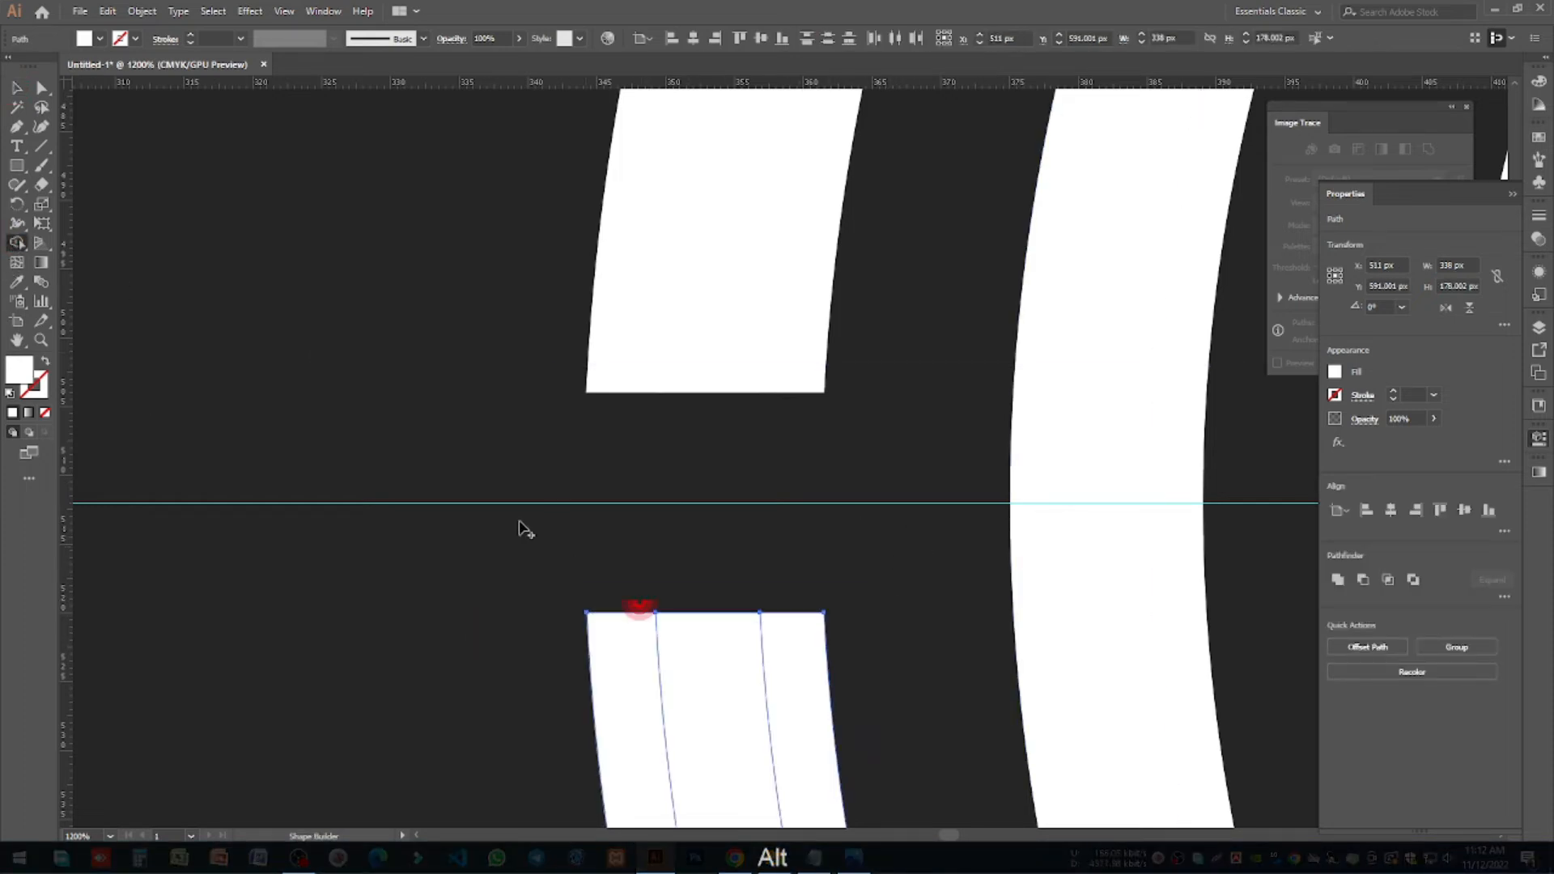
left_click(17, 91)
Step: Unite the overlapping original and enlarged pieces of the outer ring's upper half, its lower half and the middle ring
scroll(469, 400, "down", 3)
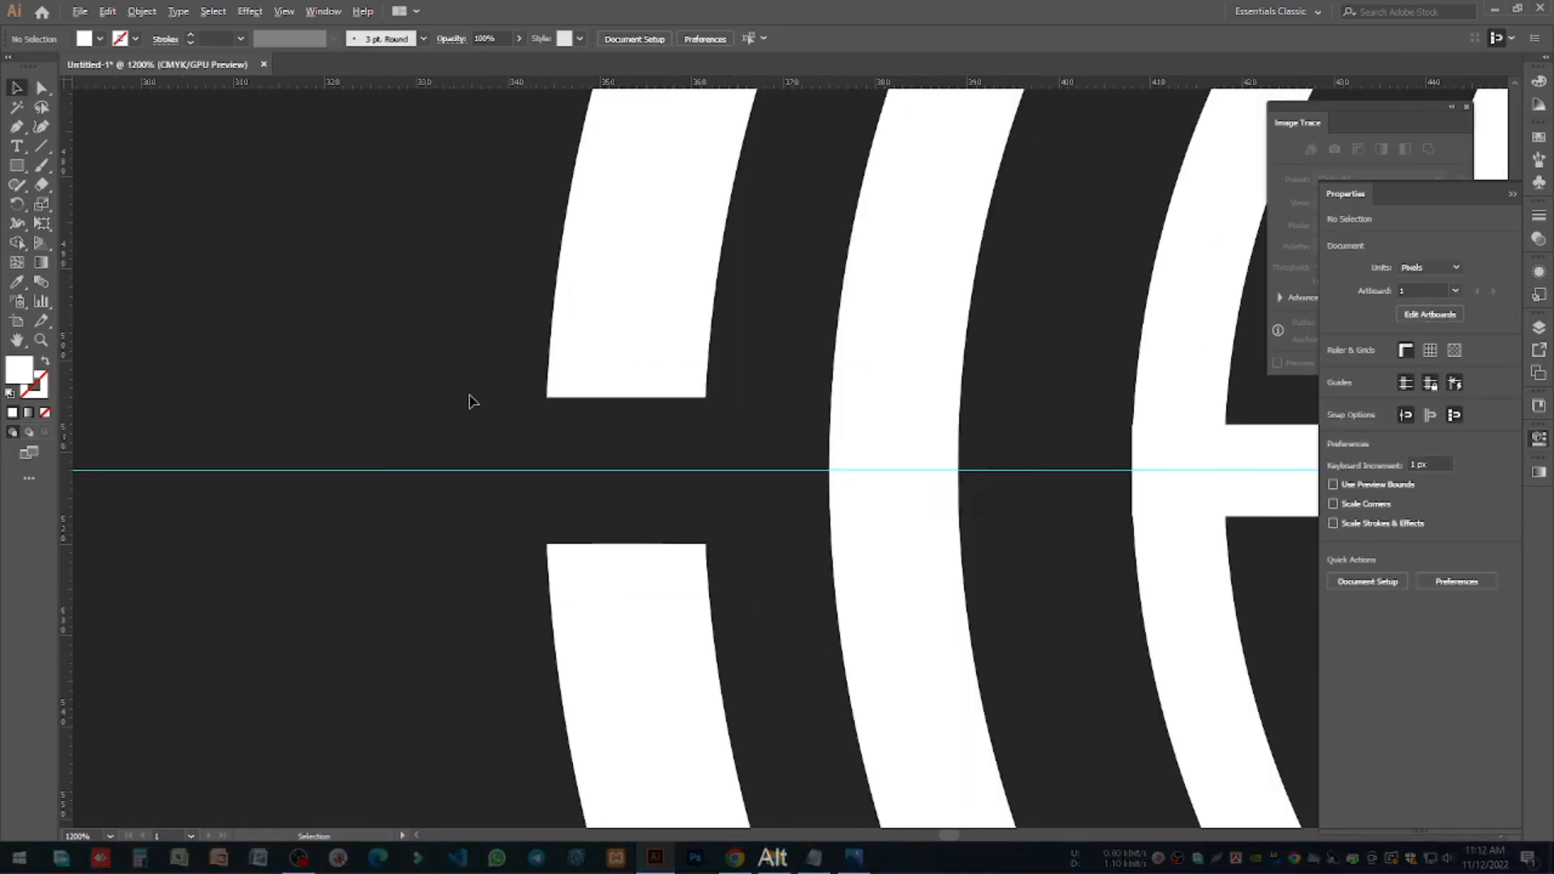
scroll(491, 353, "down", 3)
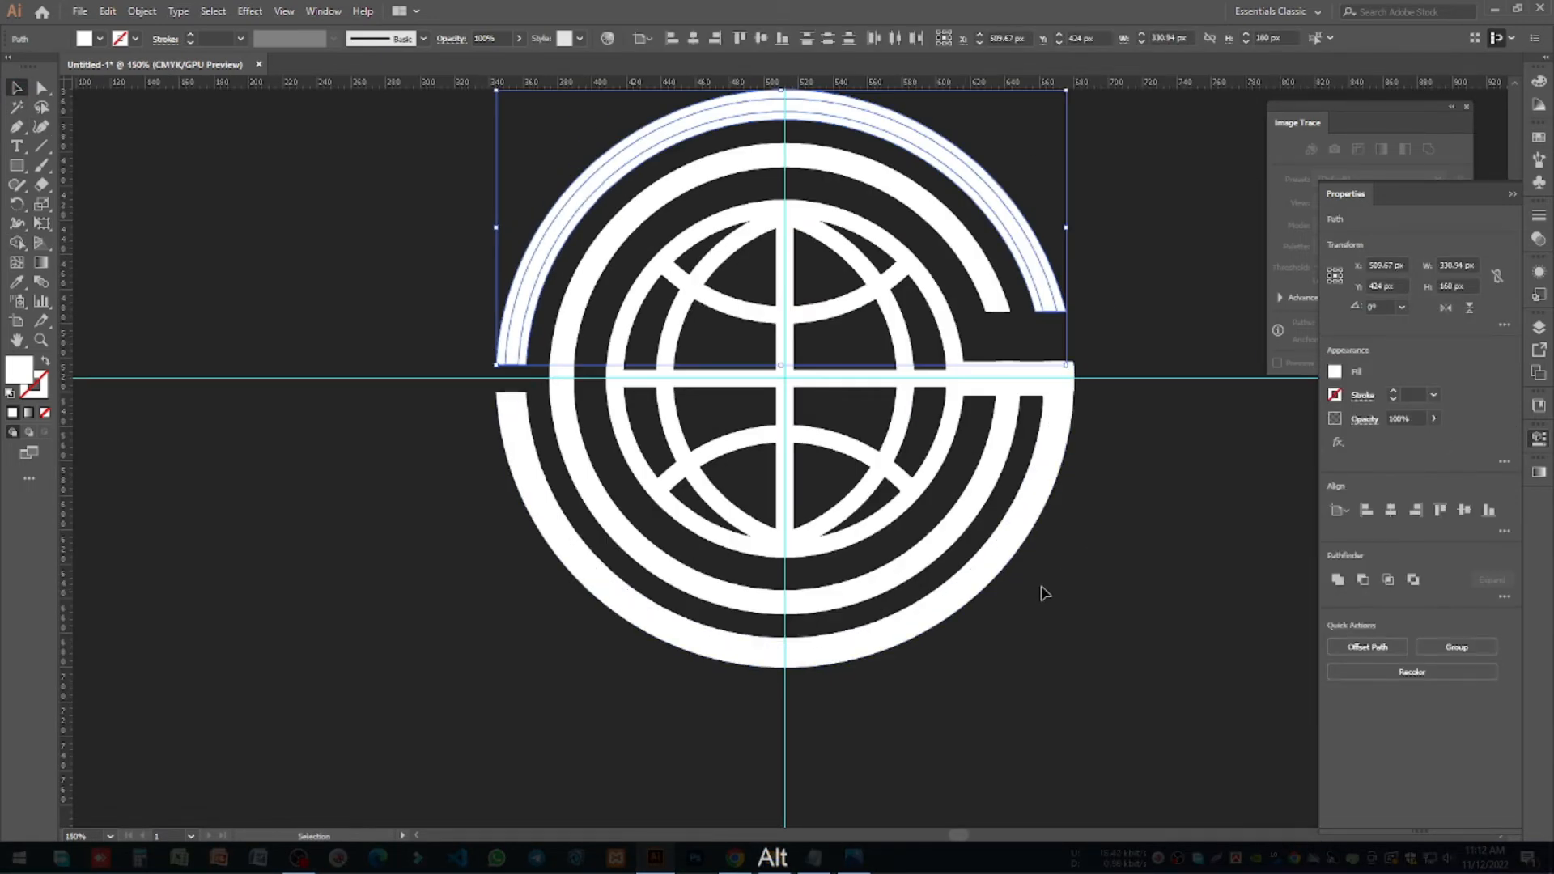
left_click(1242, 565)
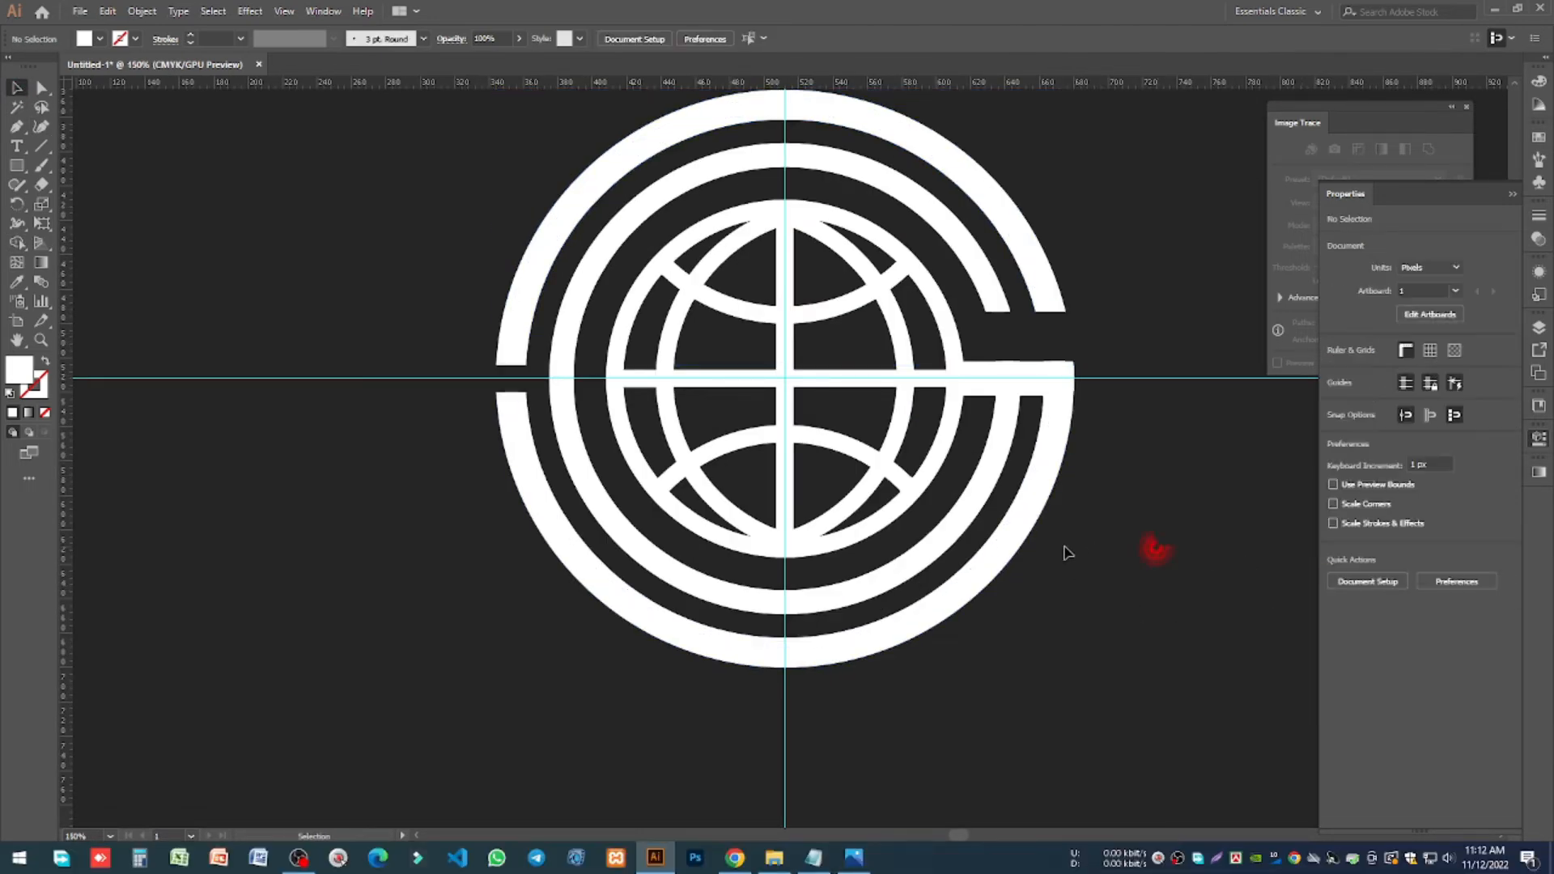
left_click(1010, 510)
left_click(1338, 580)
left_click(1180, 537)
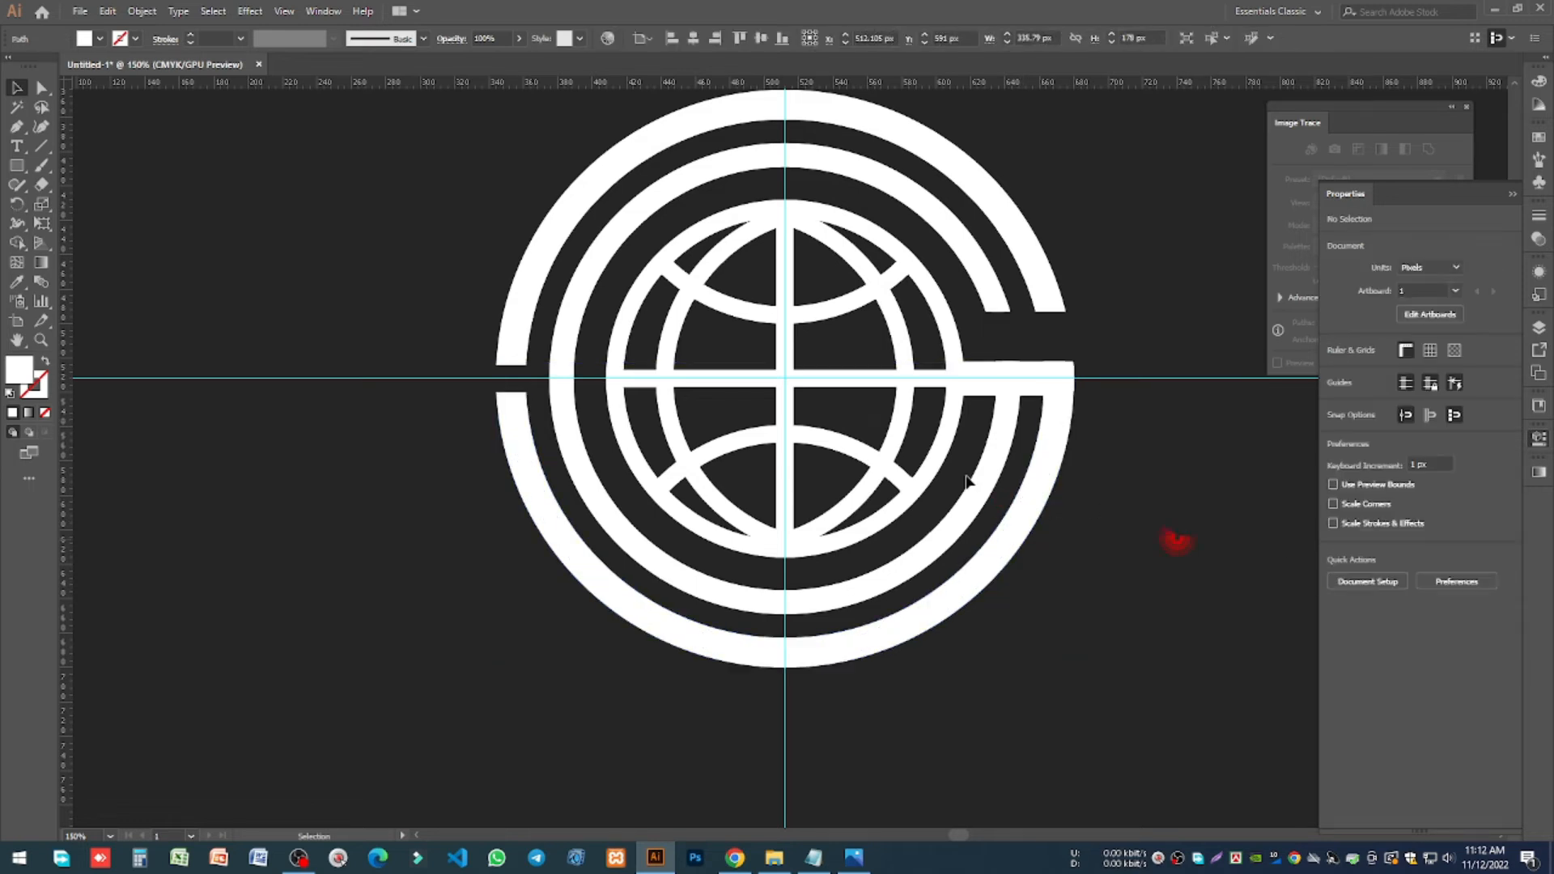
left_click(980, 502)
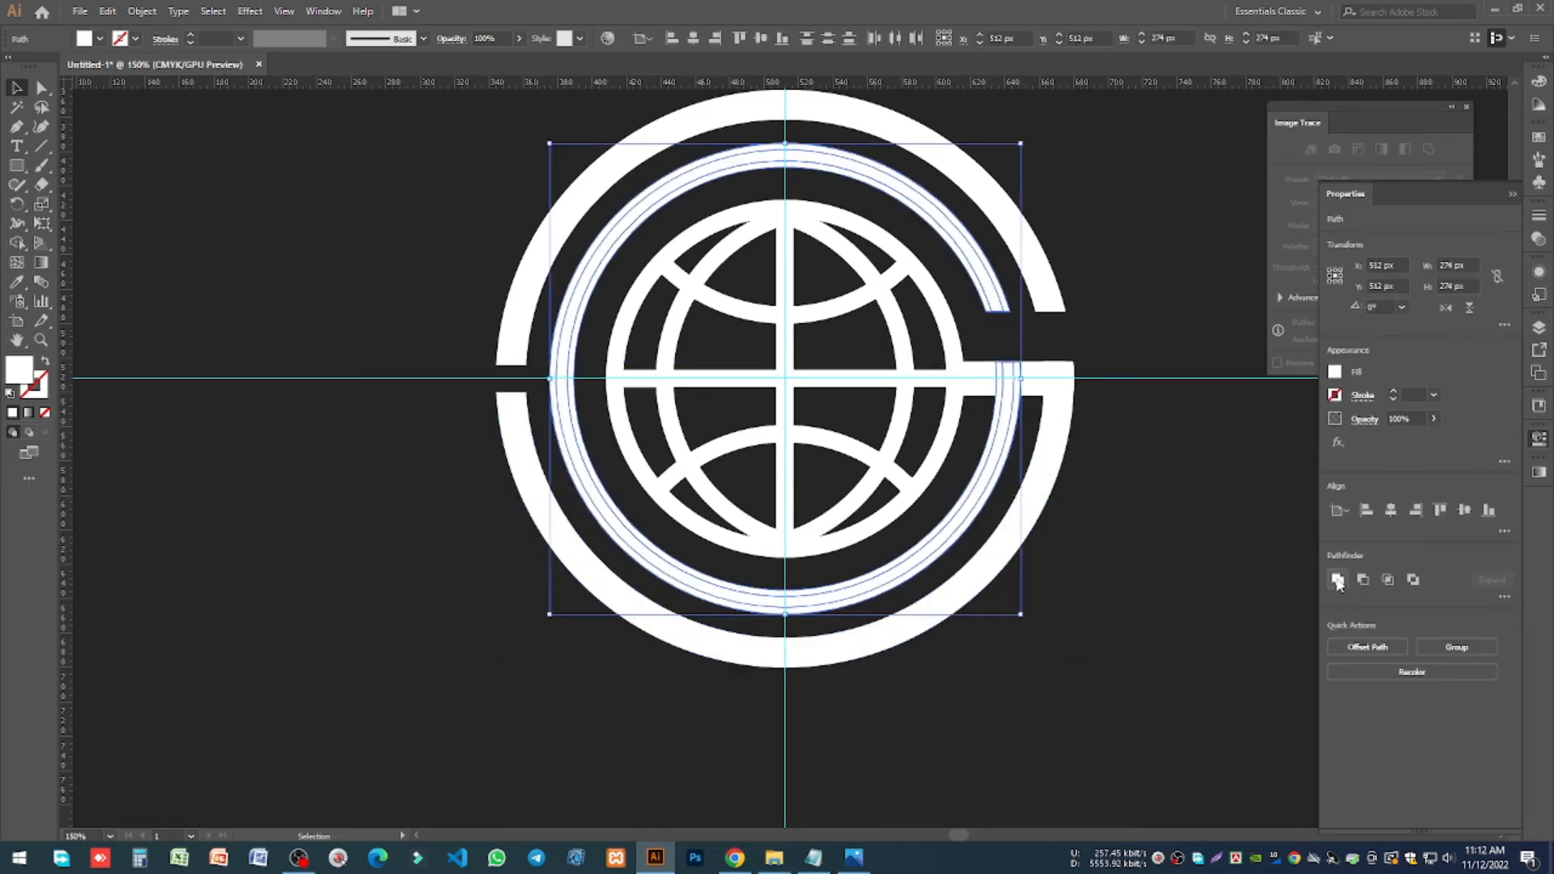
left_click(1337, 579)
left_click(1173, 510)
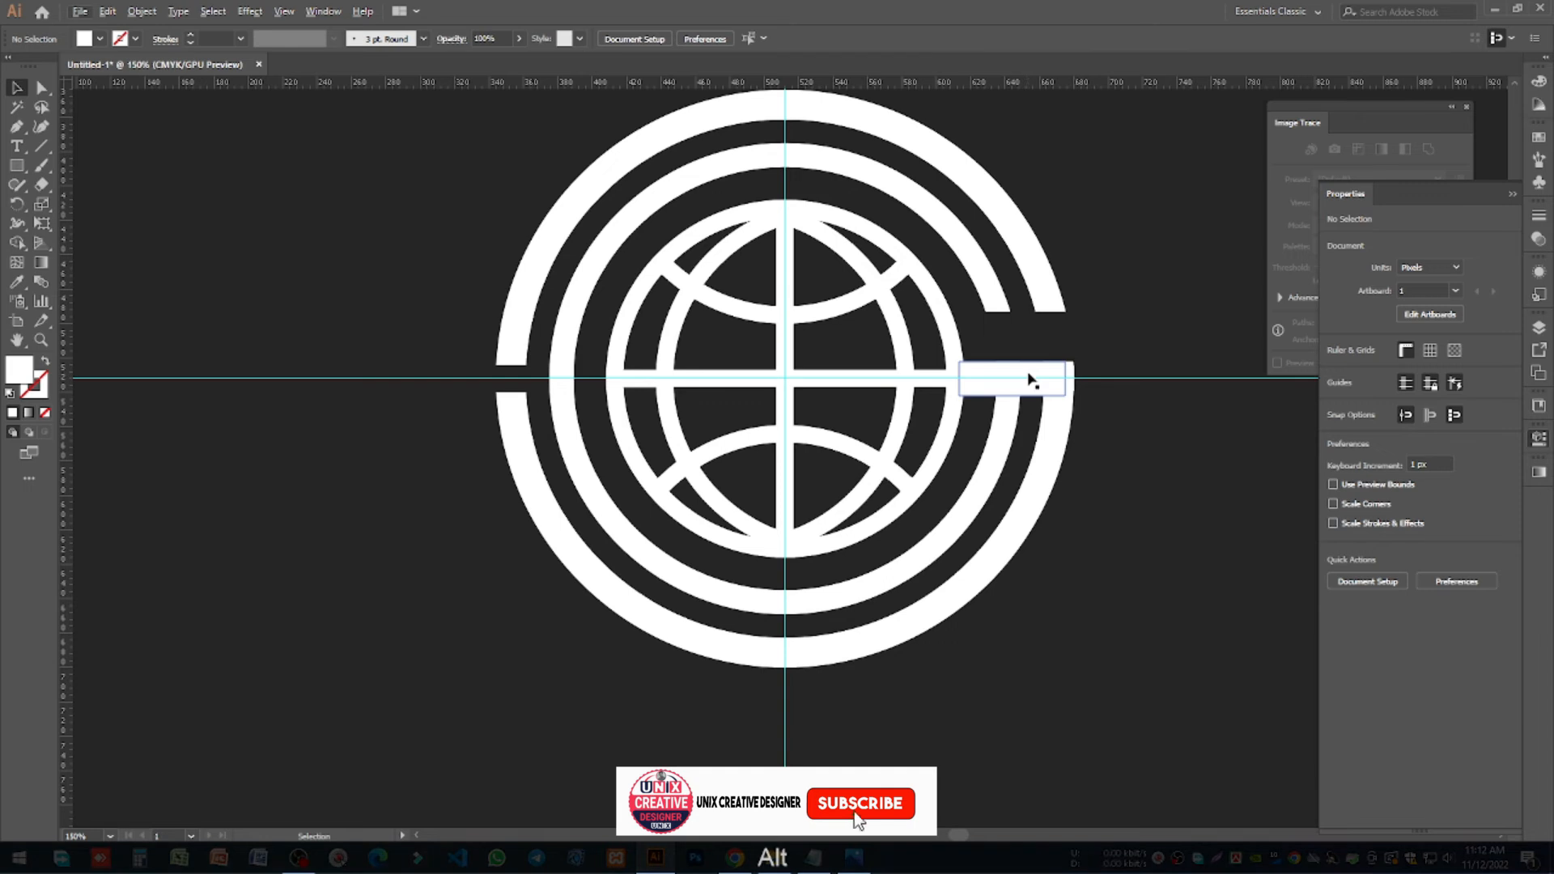
Step: Unite the lower outer ring, middle ring, bar and globe into one shape, leaving out the upper outer arc
left_click_drag(1155, 489, 1010, 542)
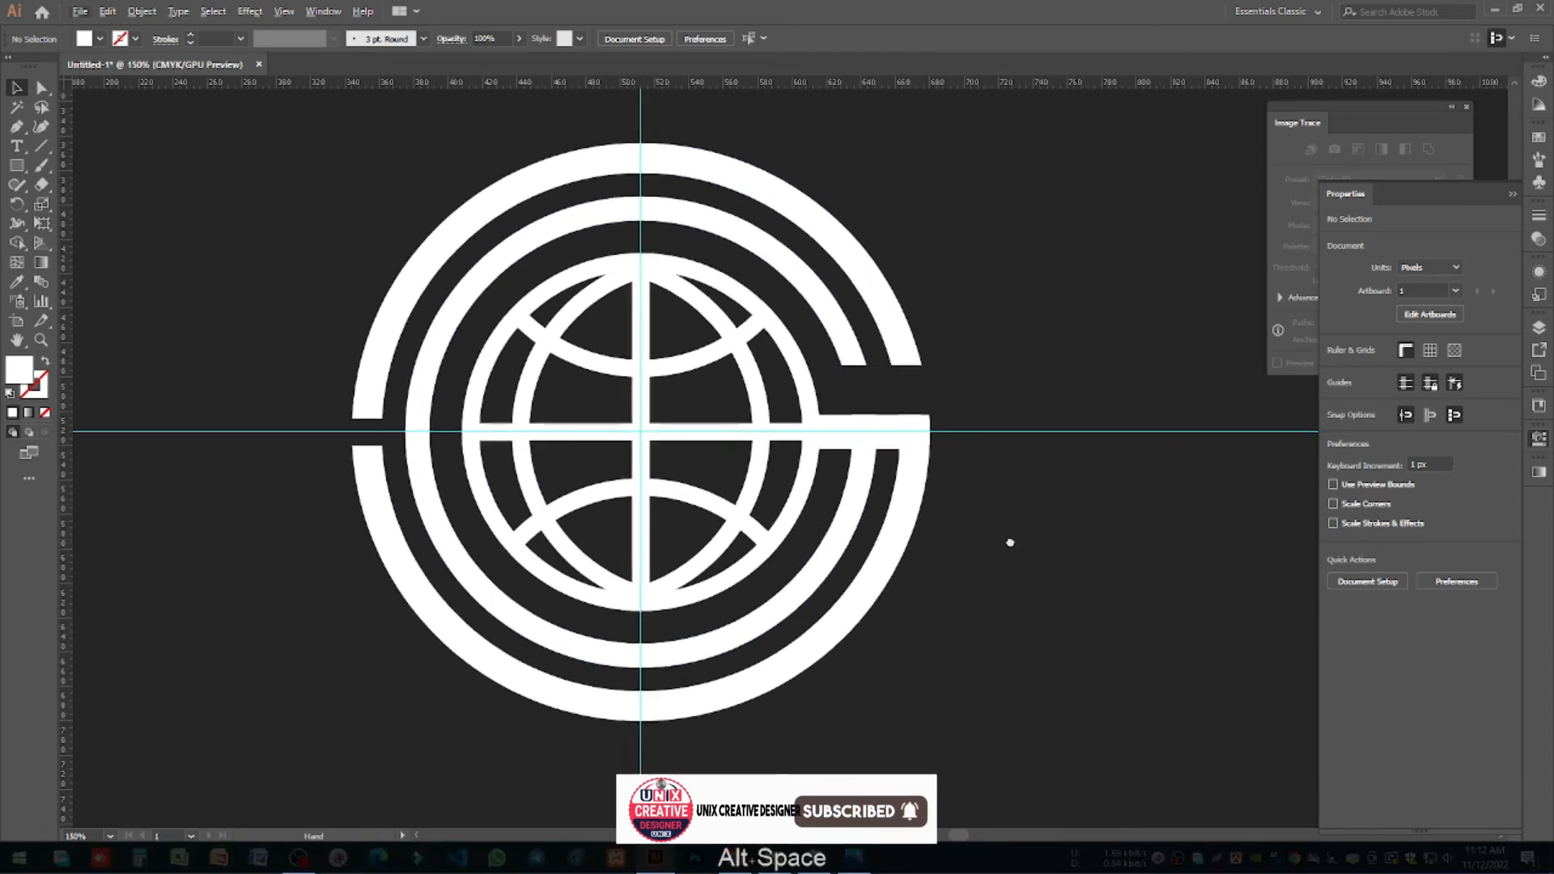
left_click_drag(954, 606, 363, 454)
left_click(1336, 578)
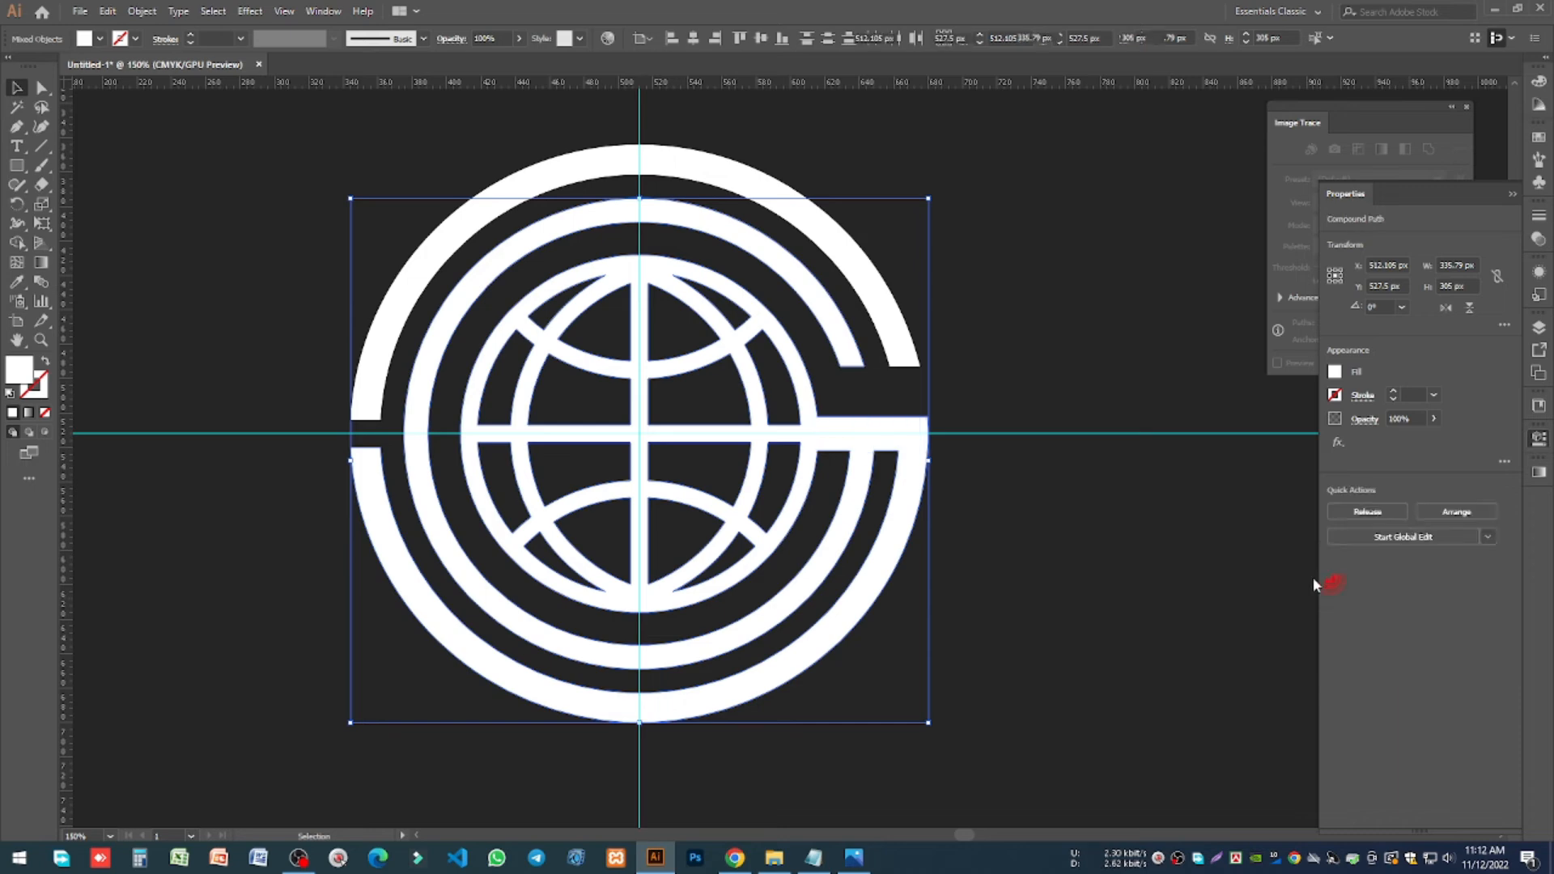
left_click(996, 555)
left_click(868, 451)
left_click_drag(868, 450, 1104, 541, "alt")
key("Delete")
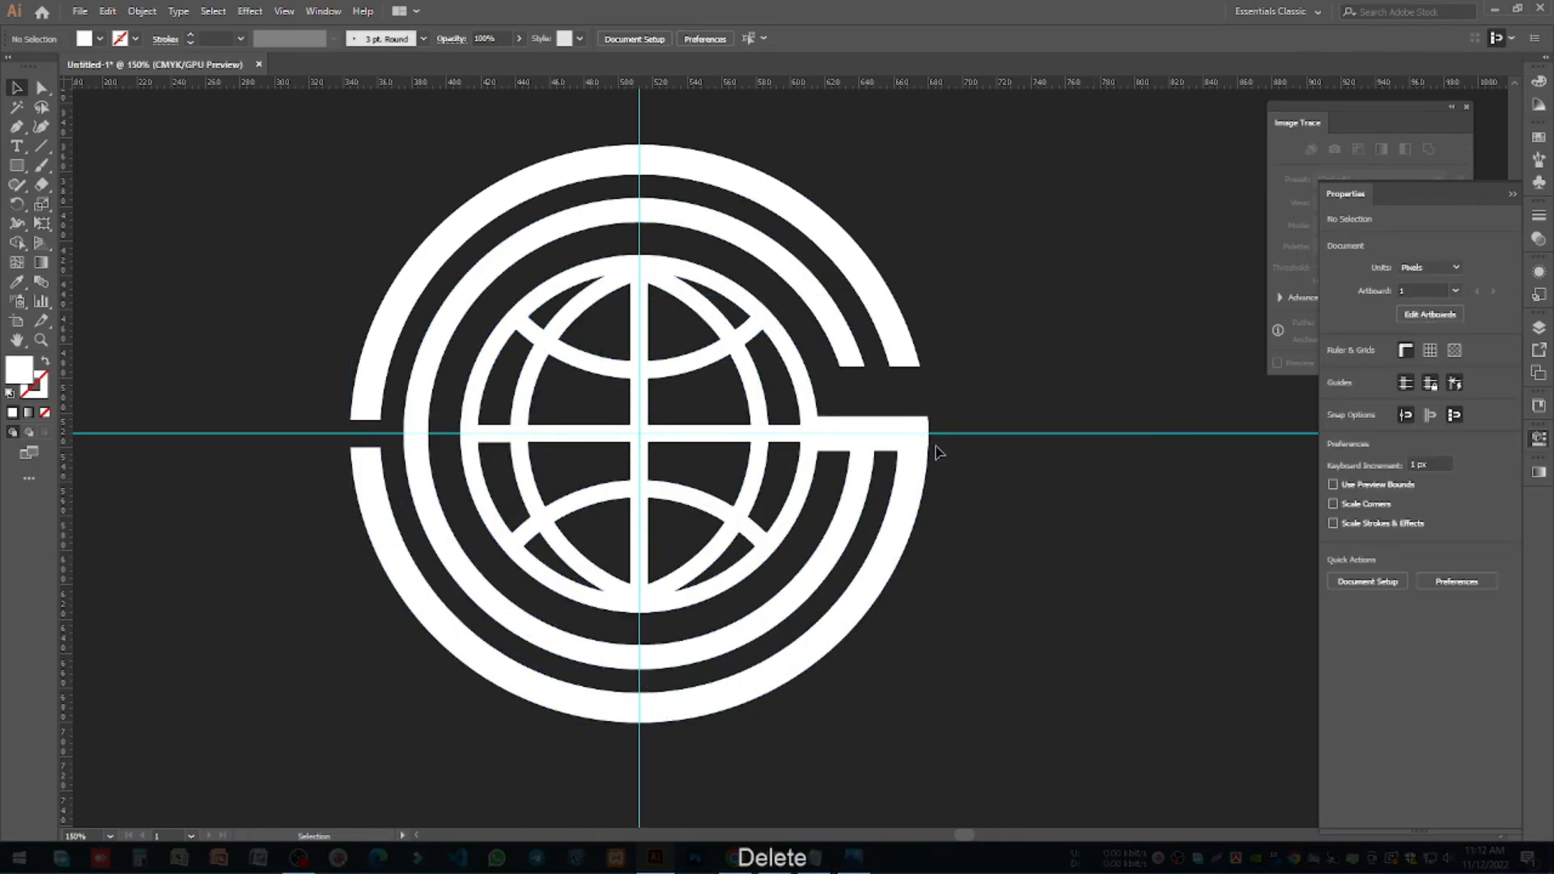
Step: Duplicate the complete logo horizontally to the left, beyond the artboard's edge
scroll(812, 400, "down", 2, "alt")
left_click_drag(950, 519, 464, 207)
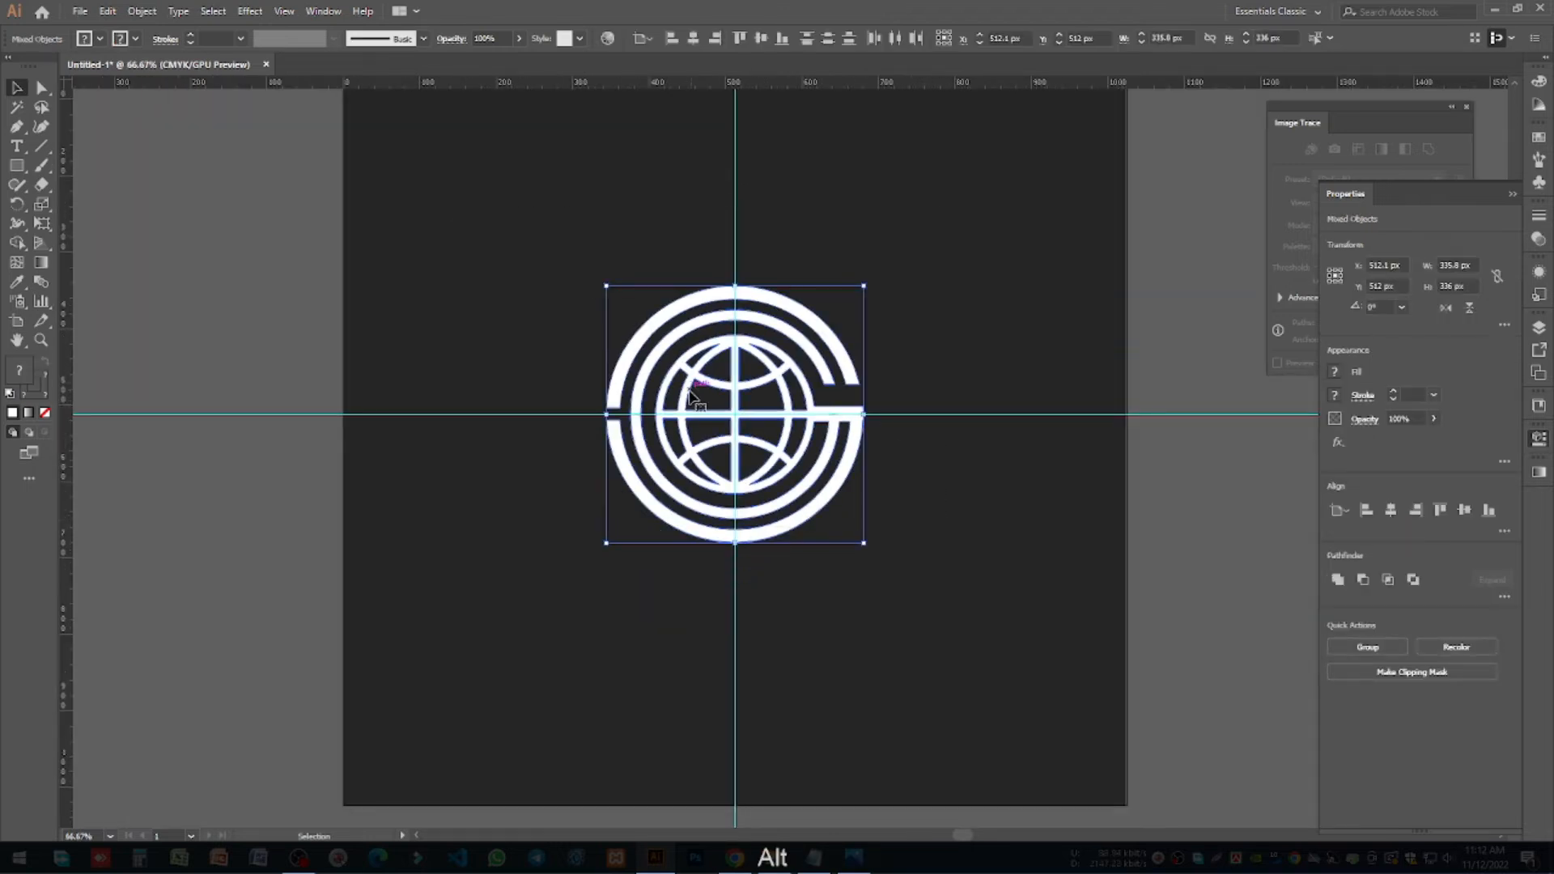
left_click_drag(696, 380, 187, 380, "alt")
left_click(486, 361)
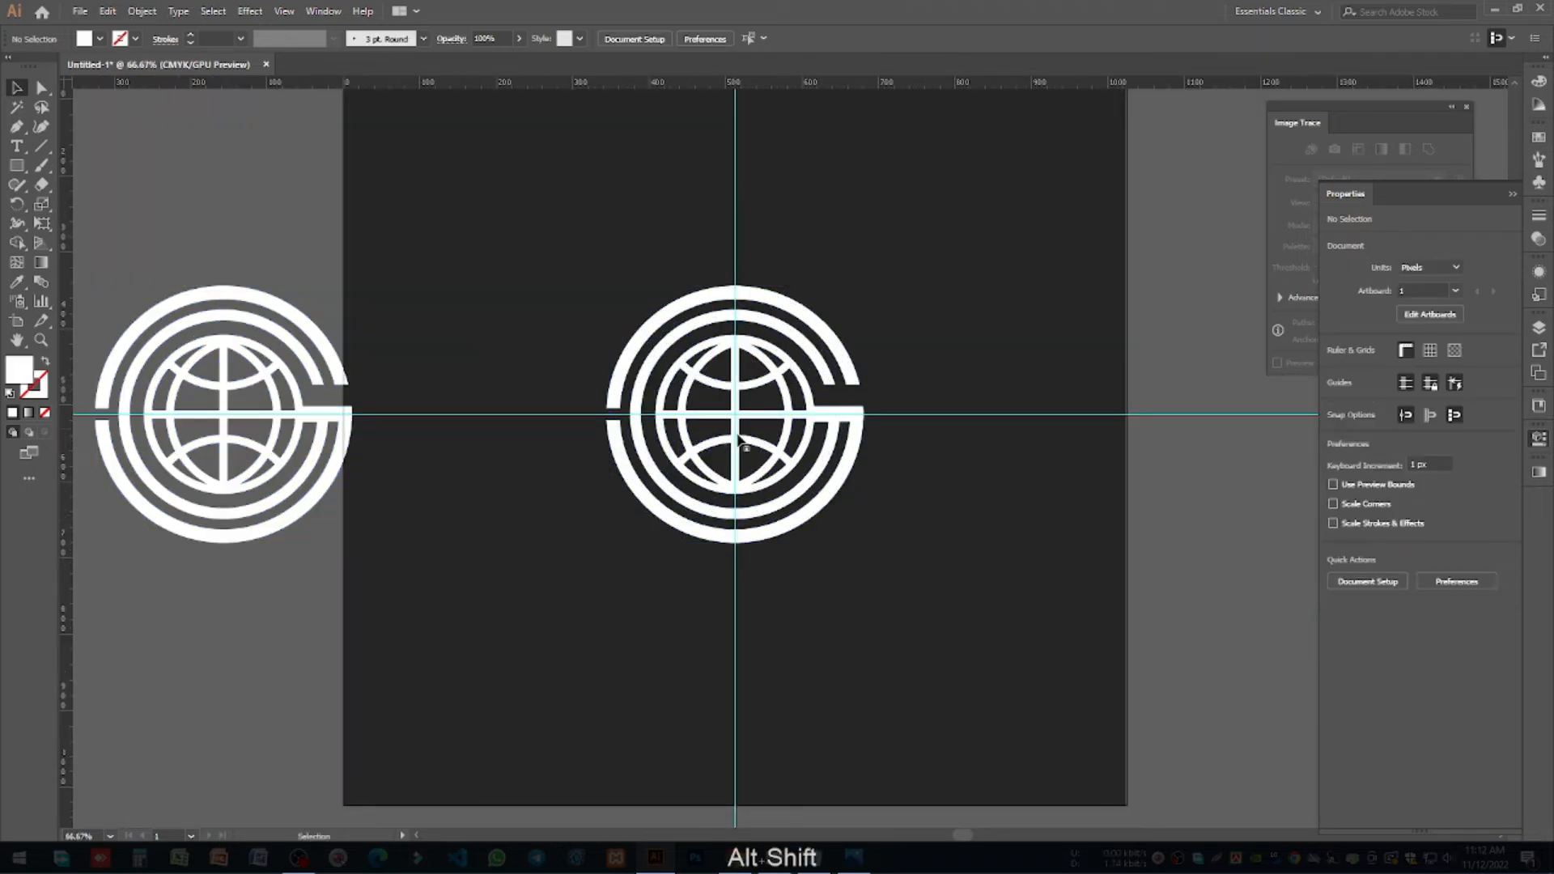
Step: Fill the united globe and ring shape of the centred logo with light blue, keeping the upper outer arc white
left_click_drag(950, 555, 475, 225)
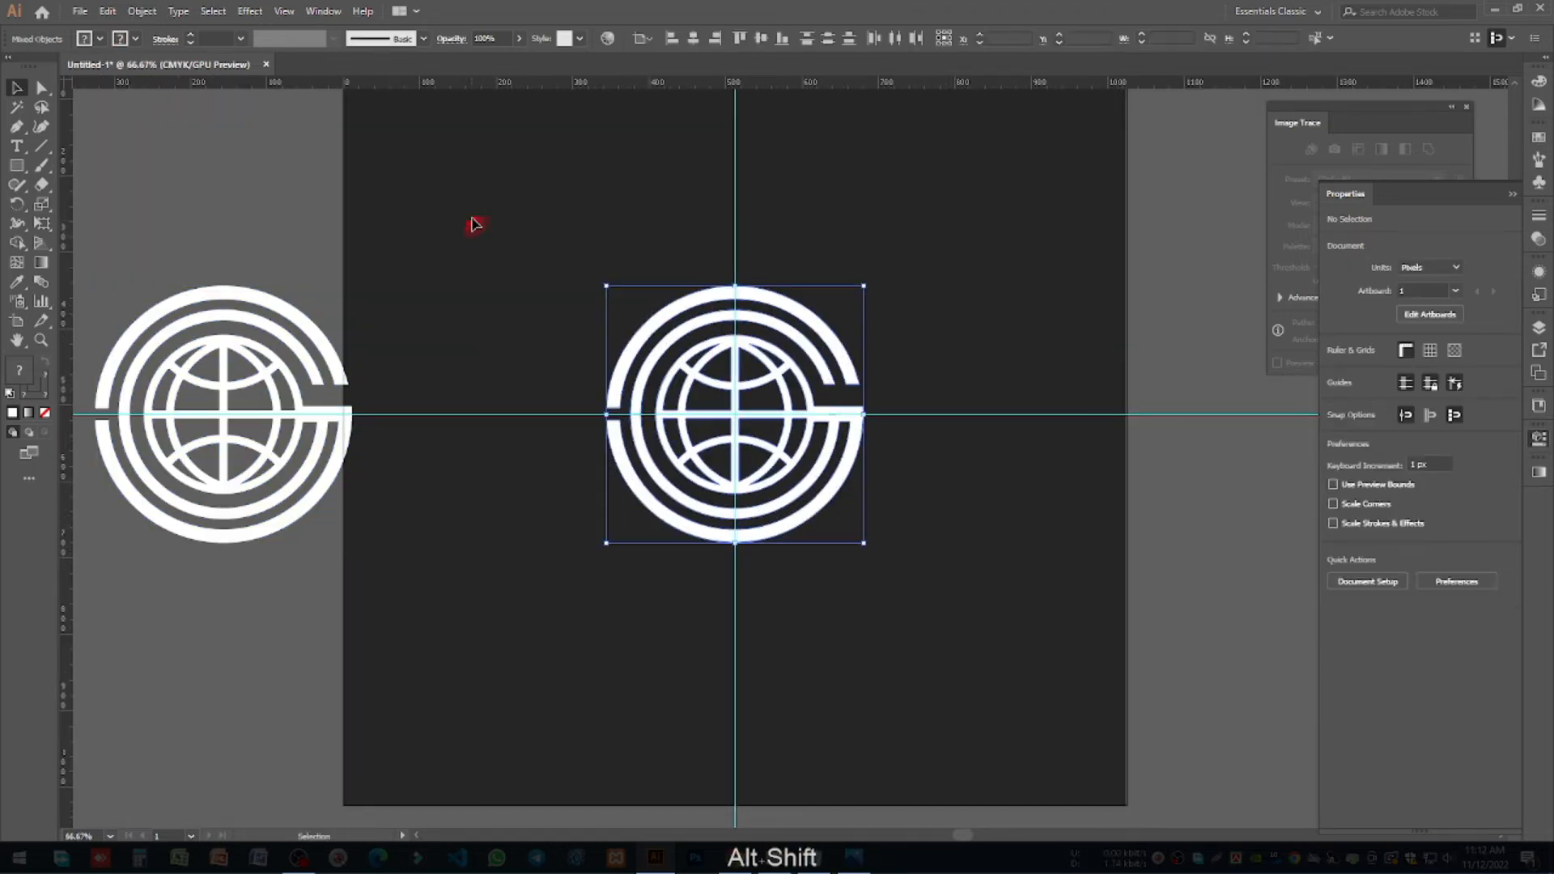
left_click(986, 546)
left_click(770, 351)
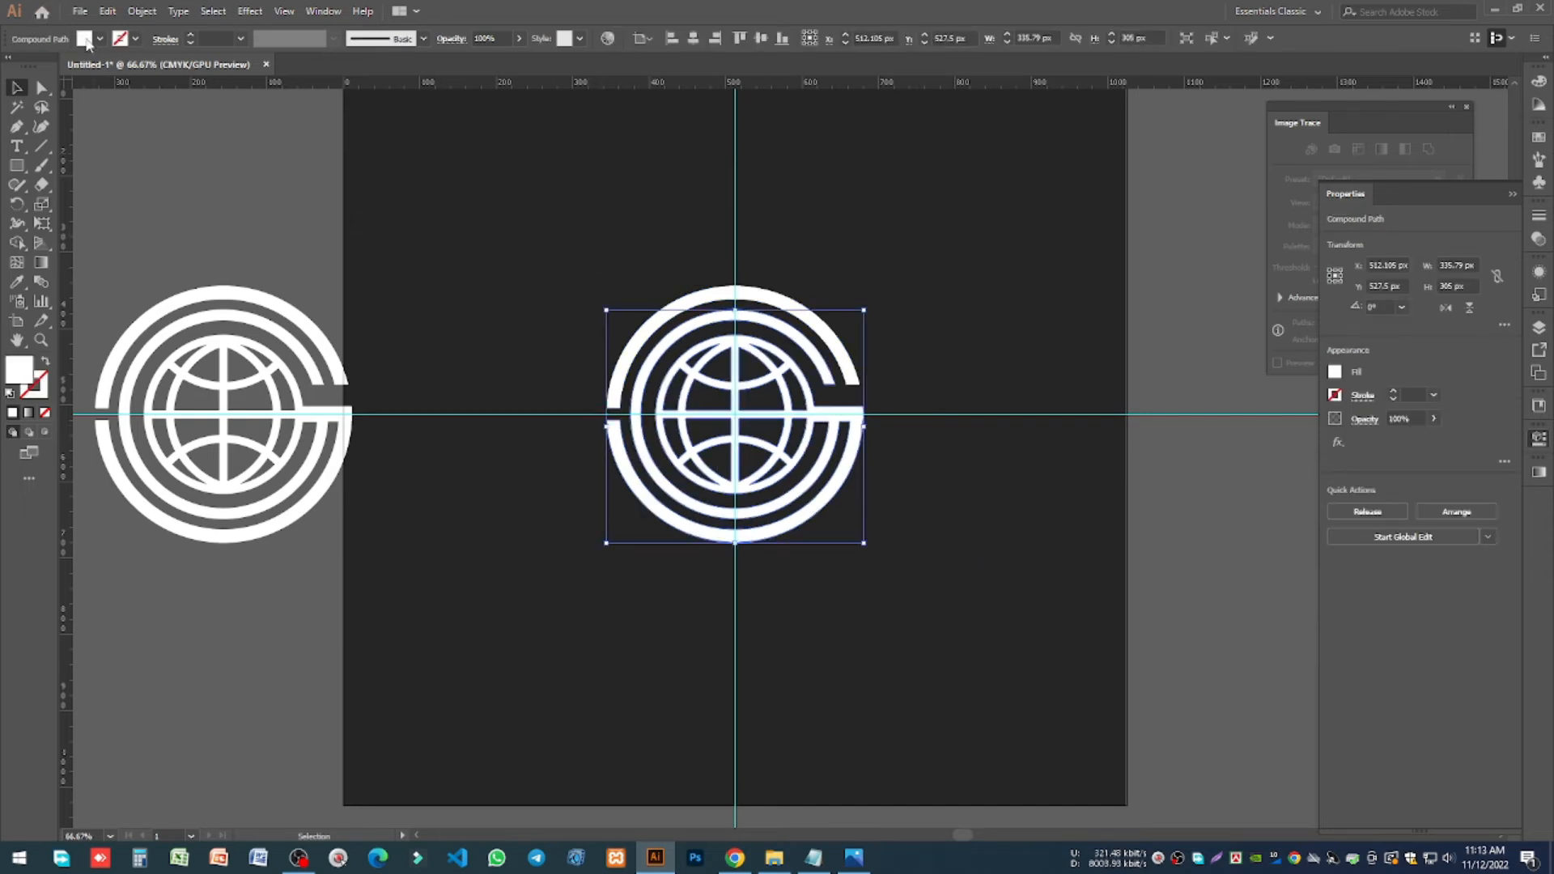
left_click(84, 39)
left_click(90, 67)
left_click(602, 350)
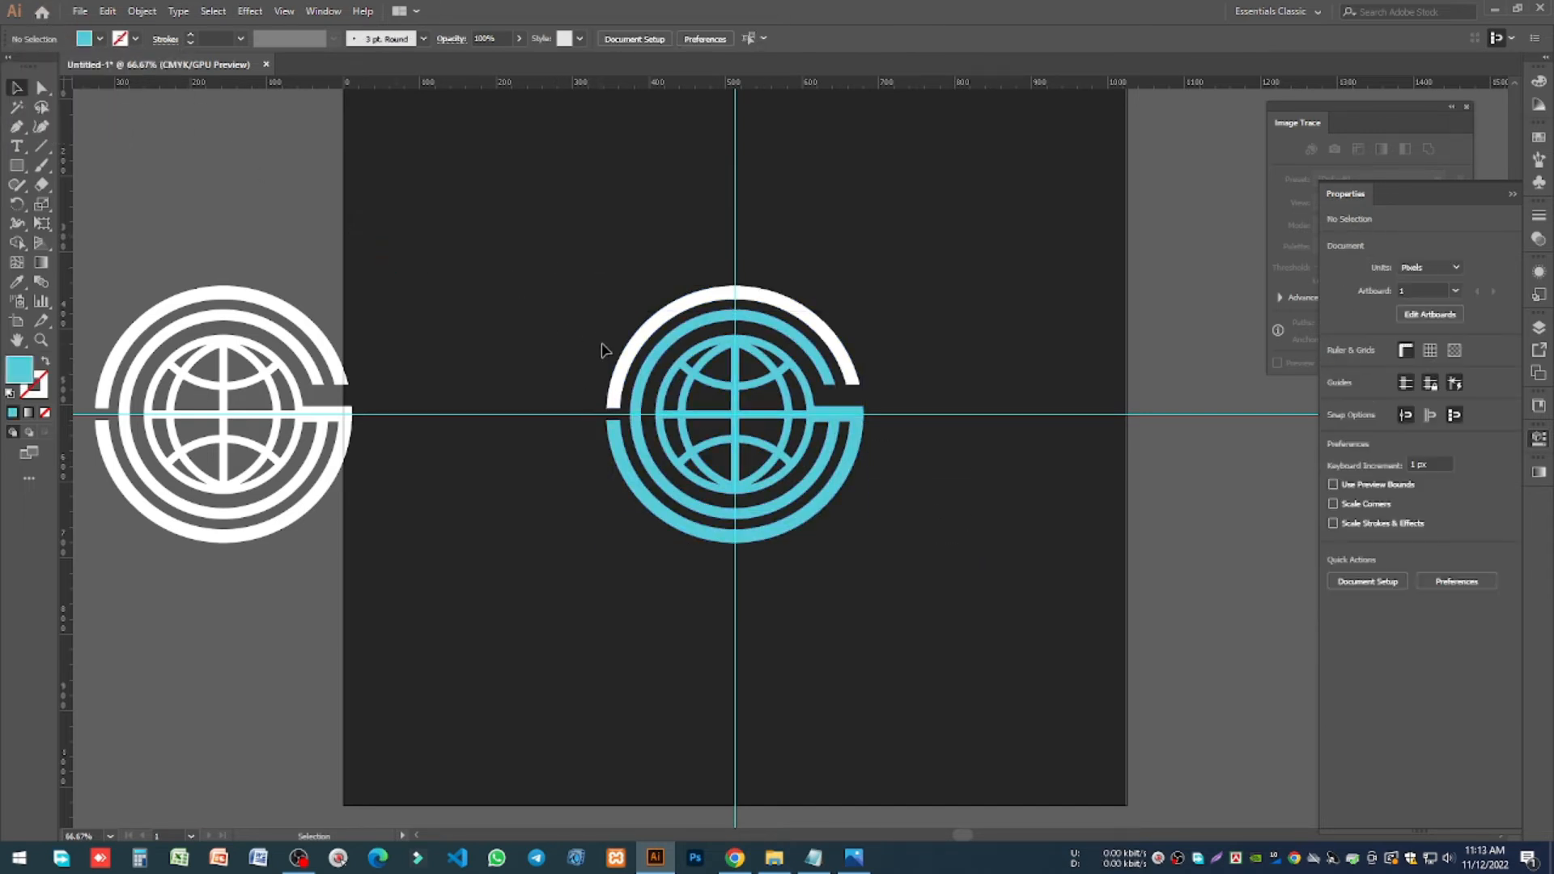
Step: Enlarge the complete centred logo proportionally from its centre to about 394 px in height
left_click_drag(884, 607, 516, 294)
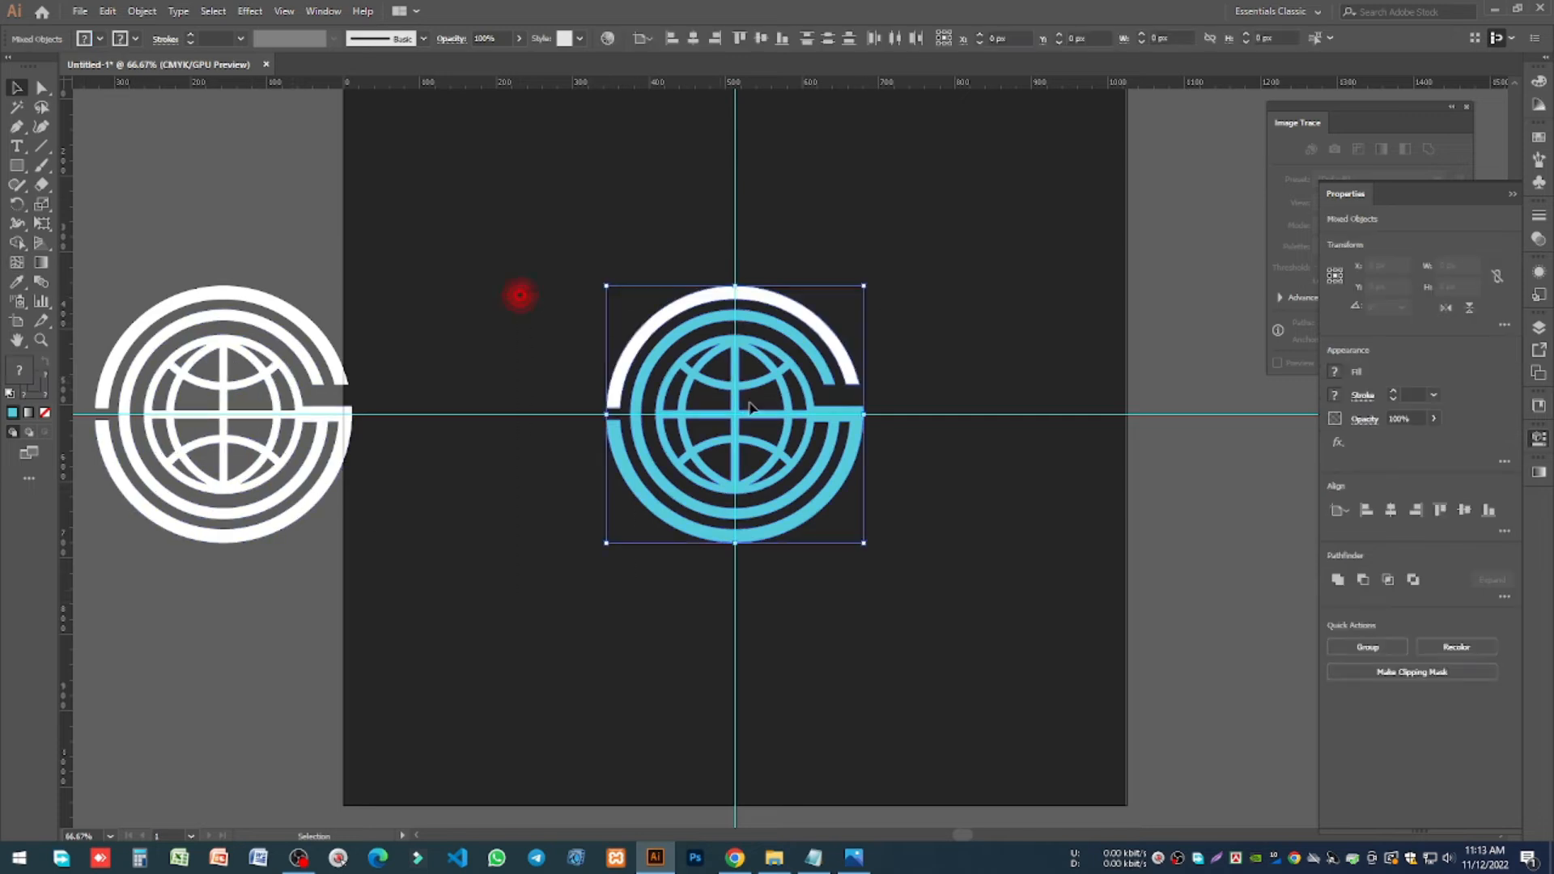
left_click_drag(863, 413, 891, 413)
left_click(995, 496)
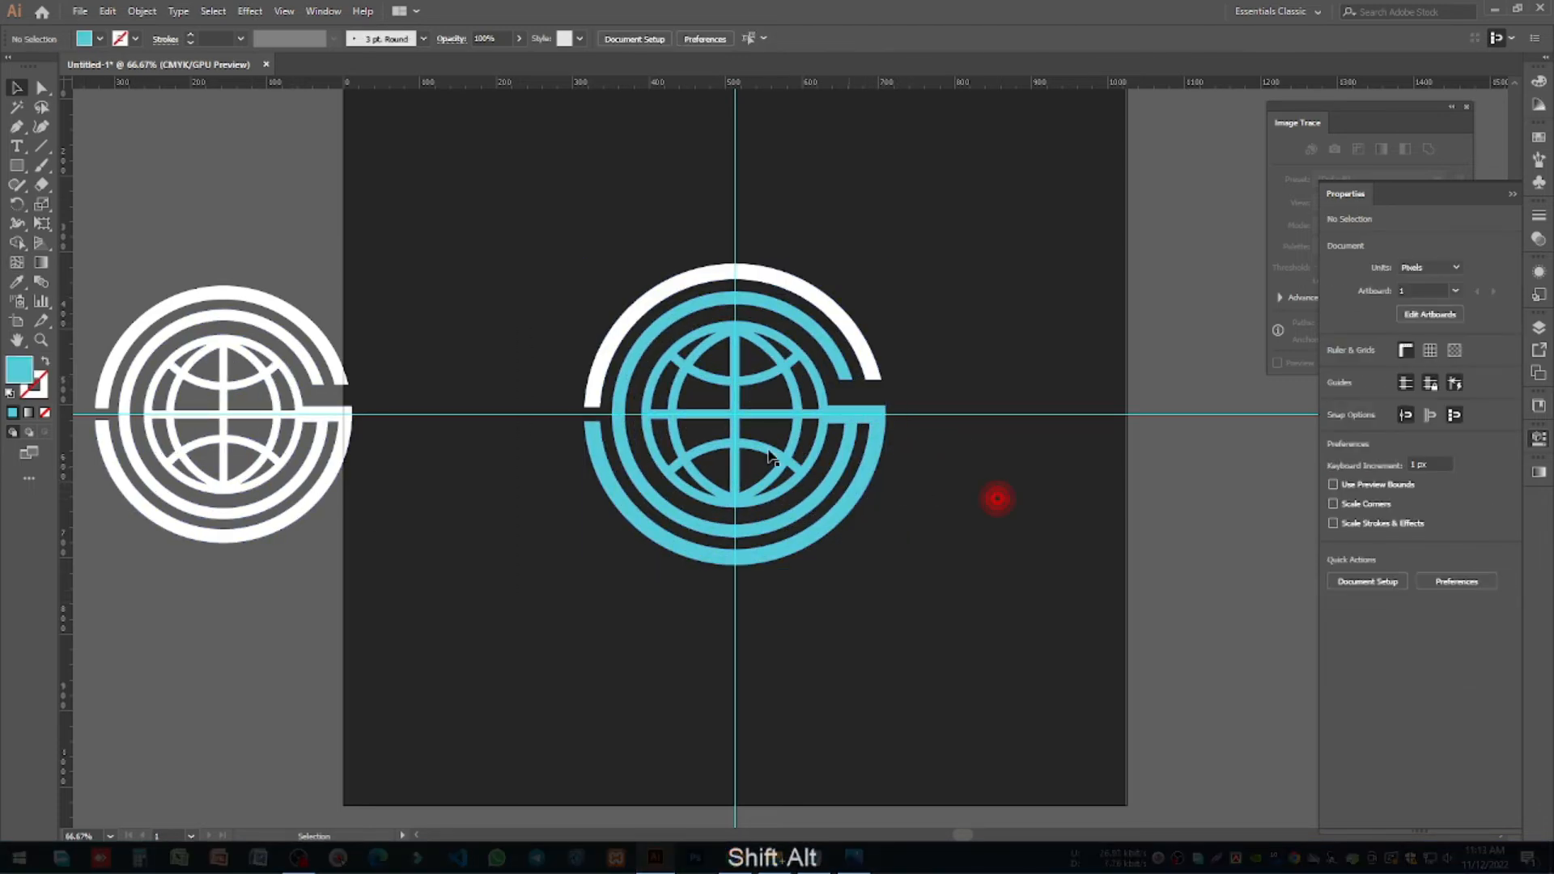
scroll(519, 410, "down", 2, "alt")
scroll(519, 410, "up", 1, "alt")
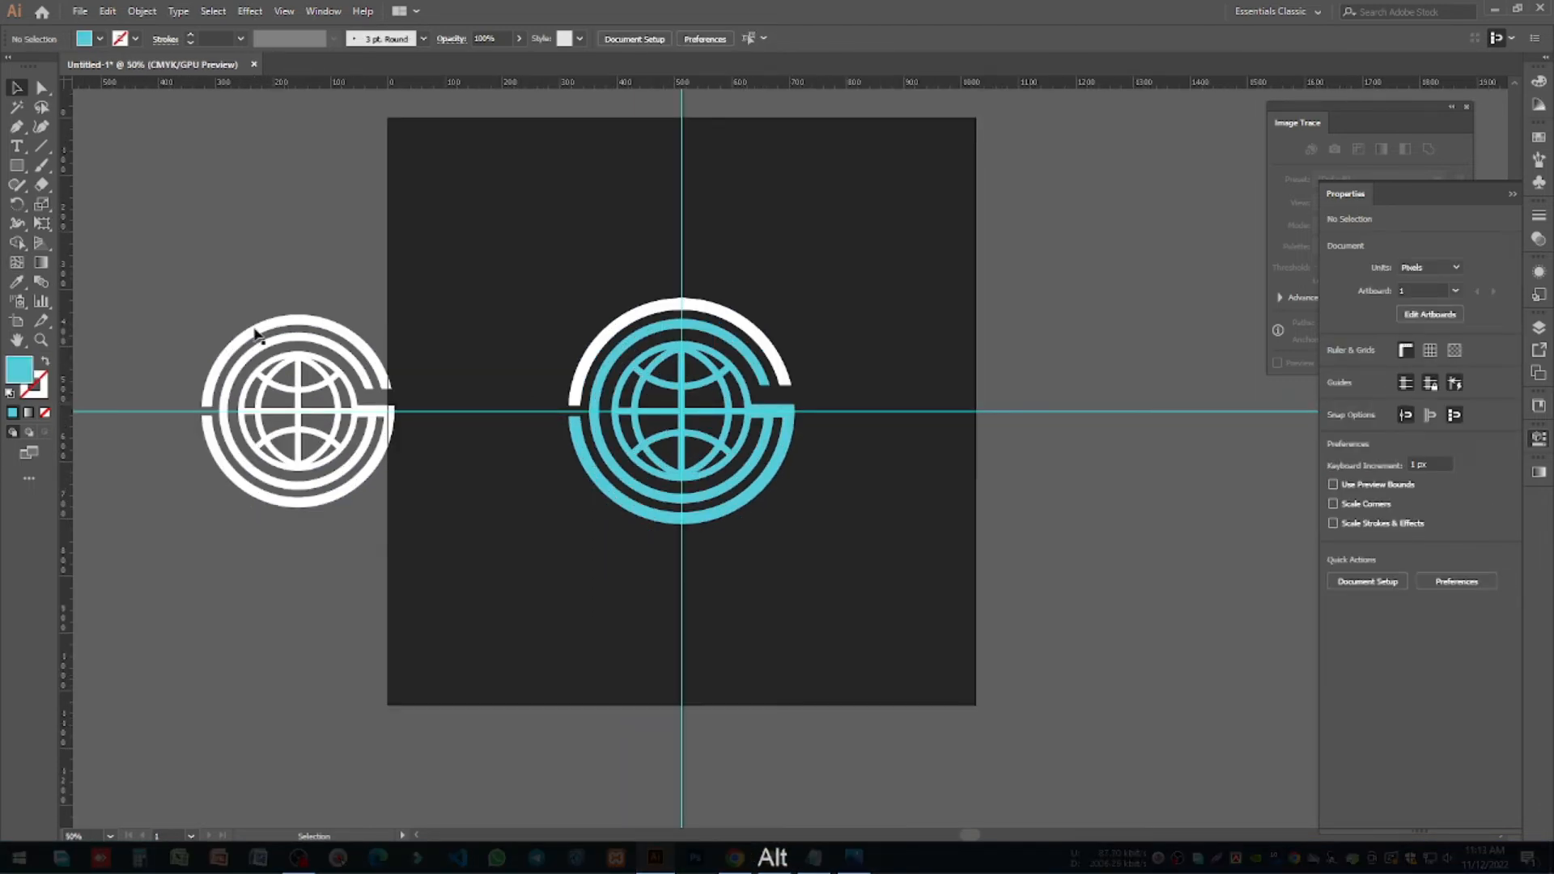
Step: Copy "Global Forex" from the Notepad document and paste it as a text line below the centred logo
left_click(817, 857)
left_click_drag(825, 301, 713, 301)
key("ctrl+c")
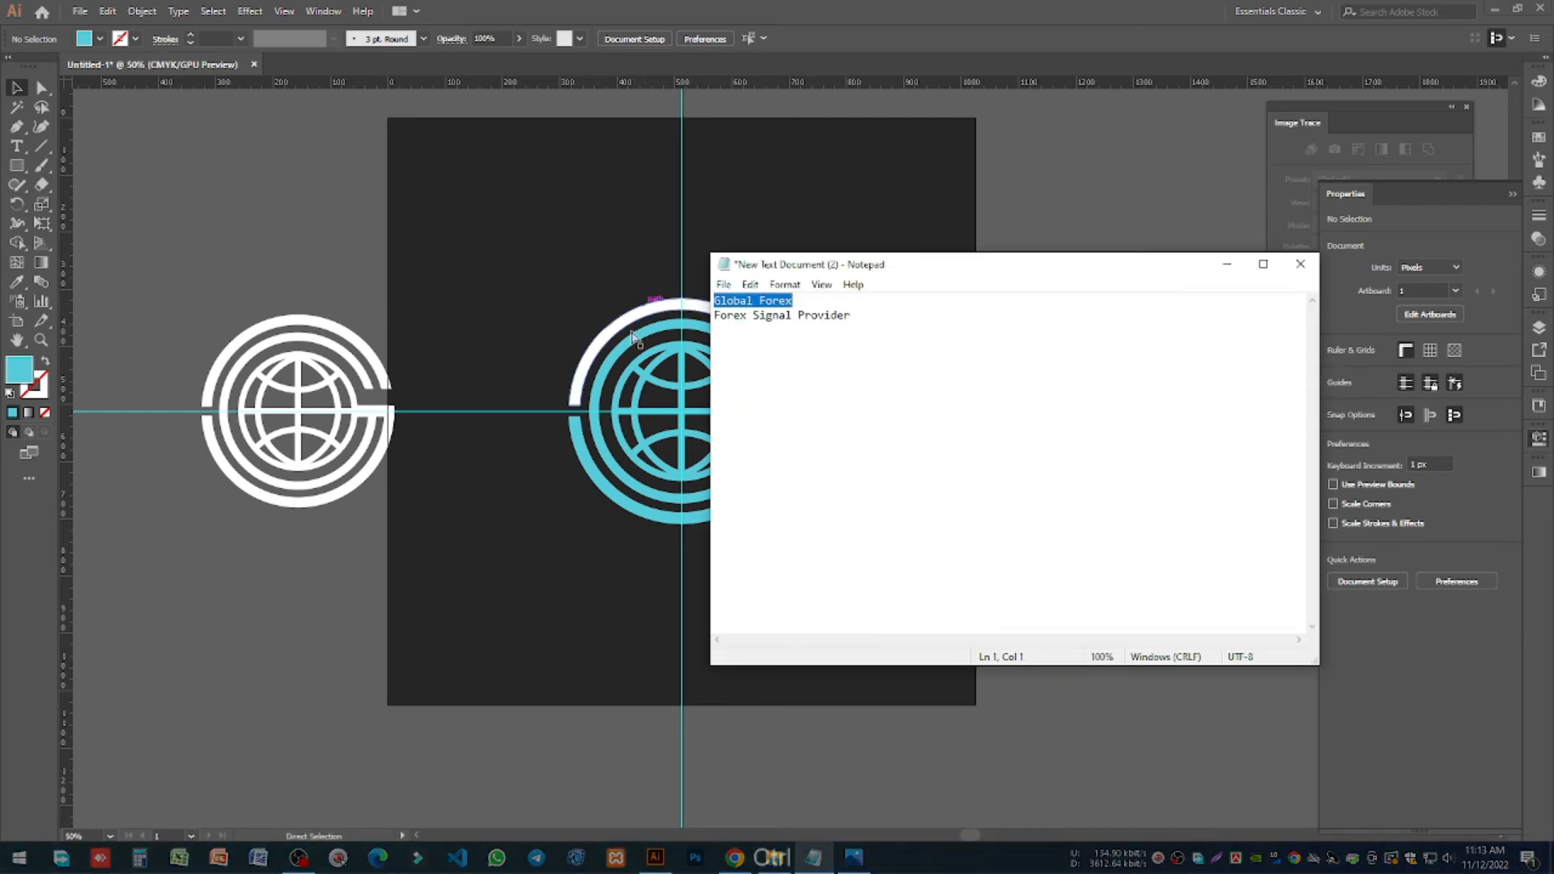
left_click(518, 624)
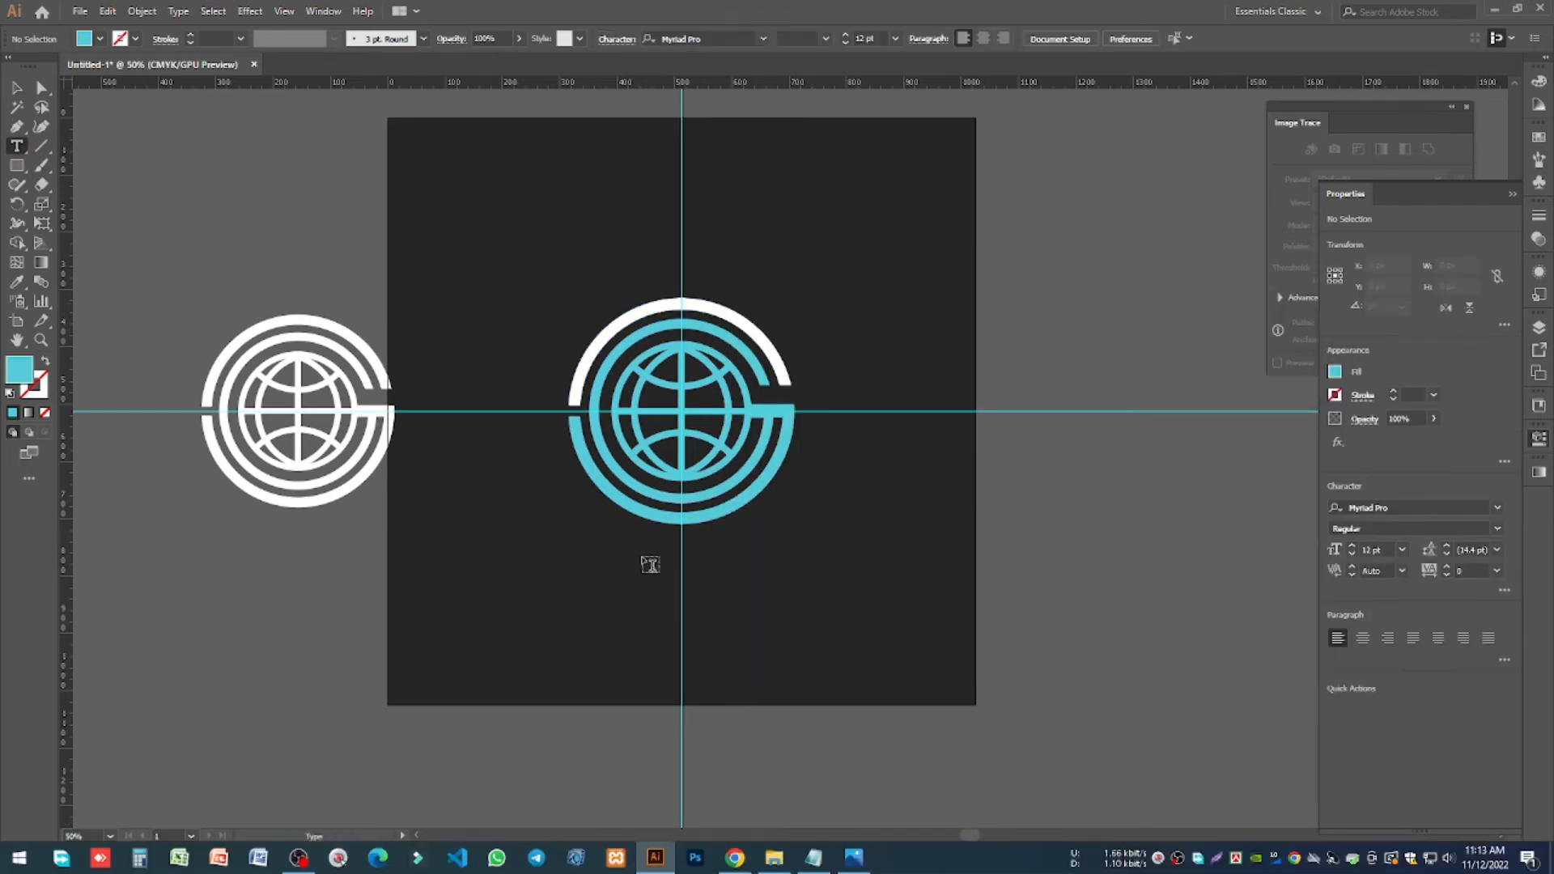
left_click(638, 559)
key("ctrl+v")
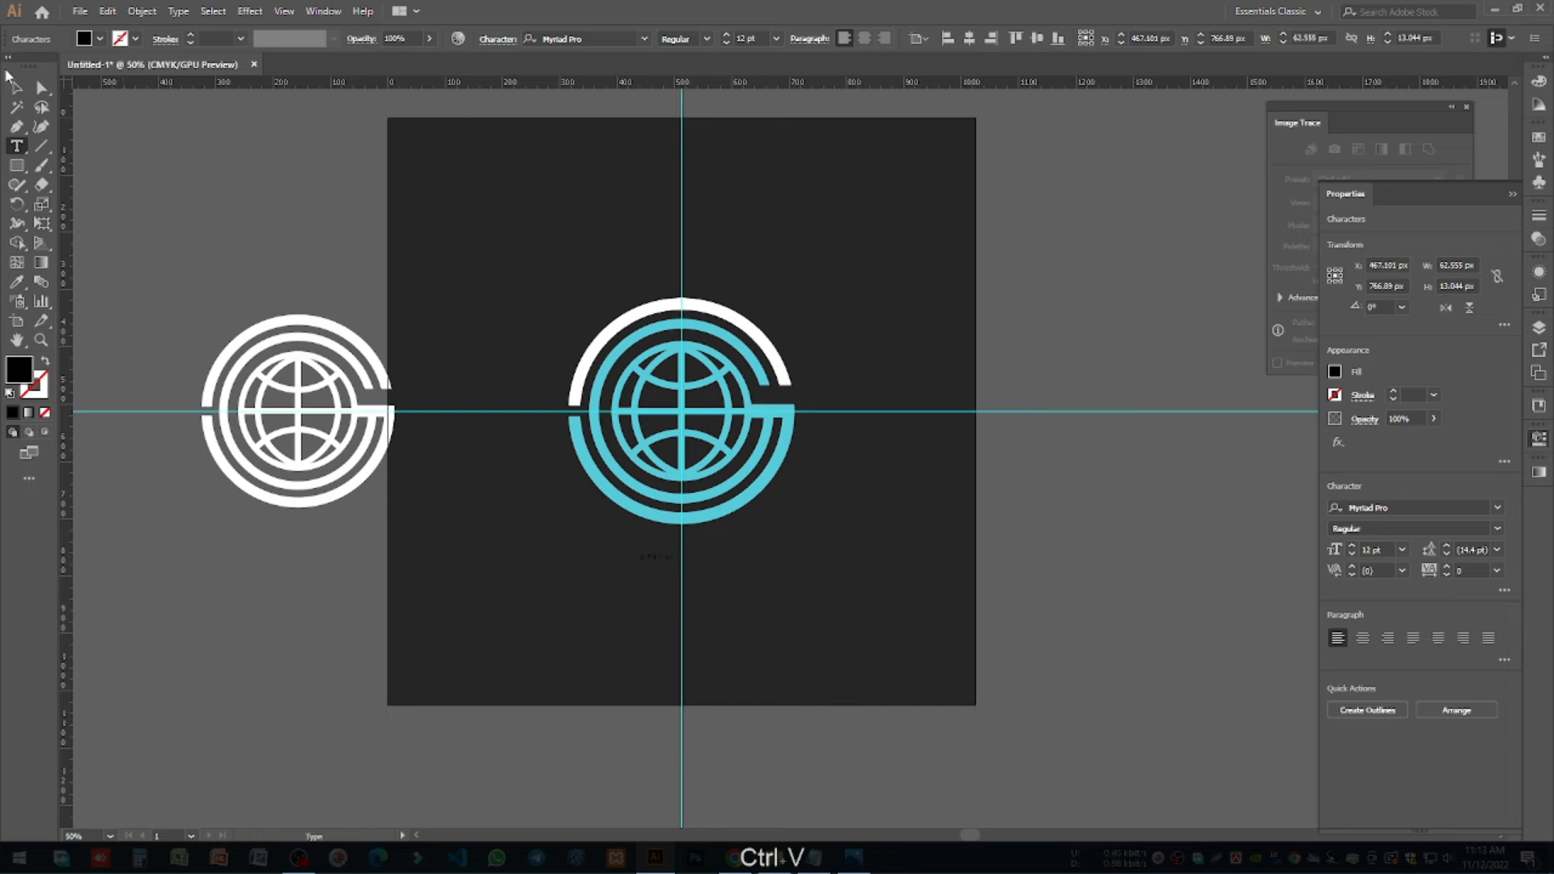
Step: Enlarge the Global Forex text to about 68.71 pt beneath the logo and show the character settings
key("Escape")
left_click_drag(685, 551, 757, 555)
left_click(1543, 440)
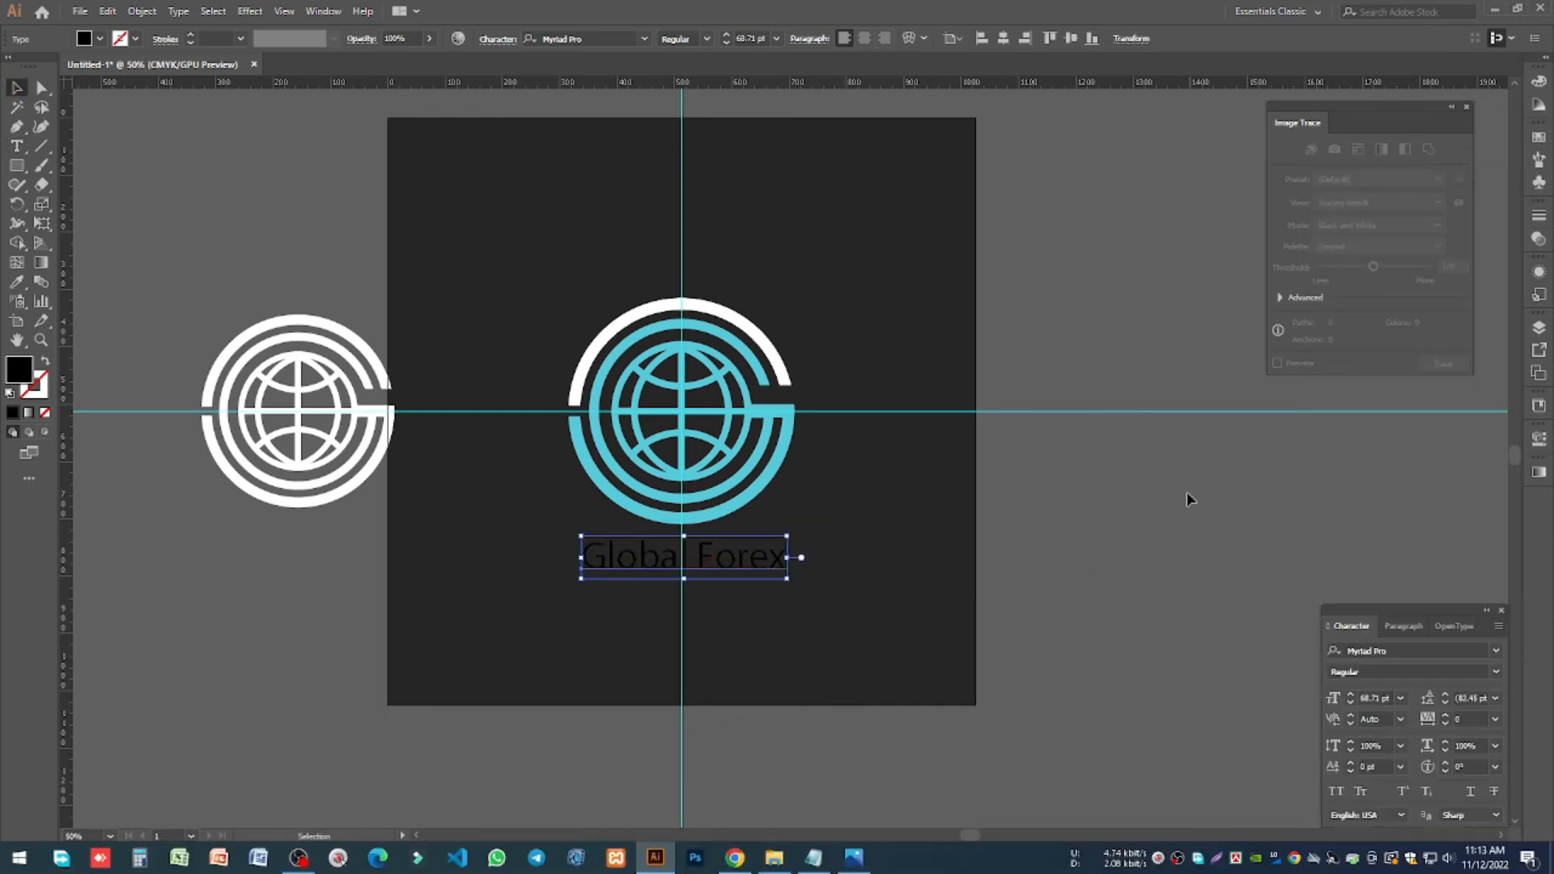
left_click(1080, 808)
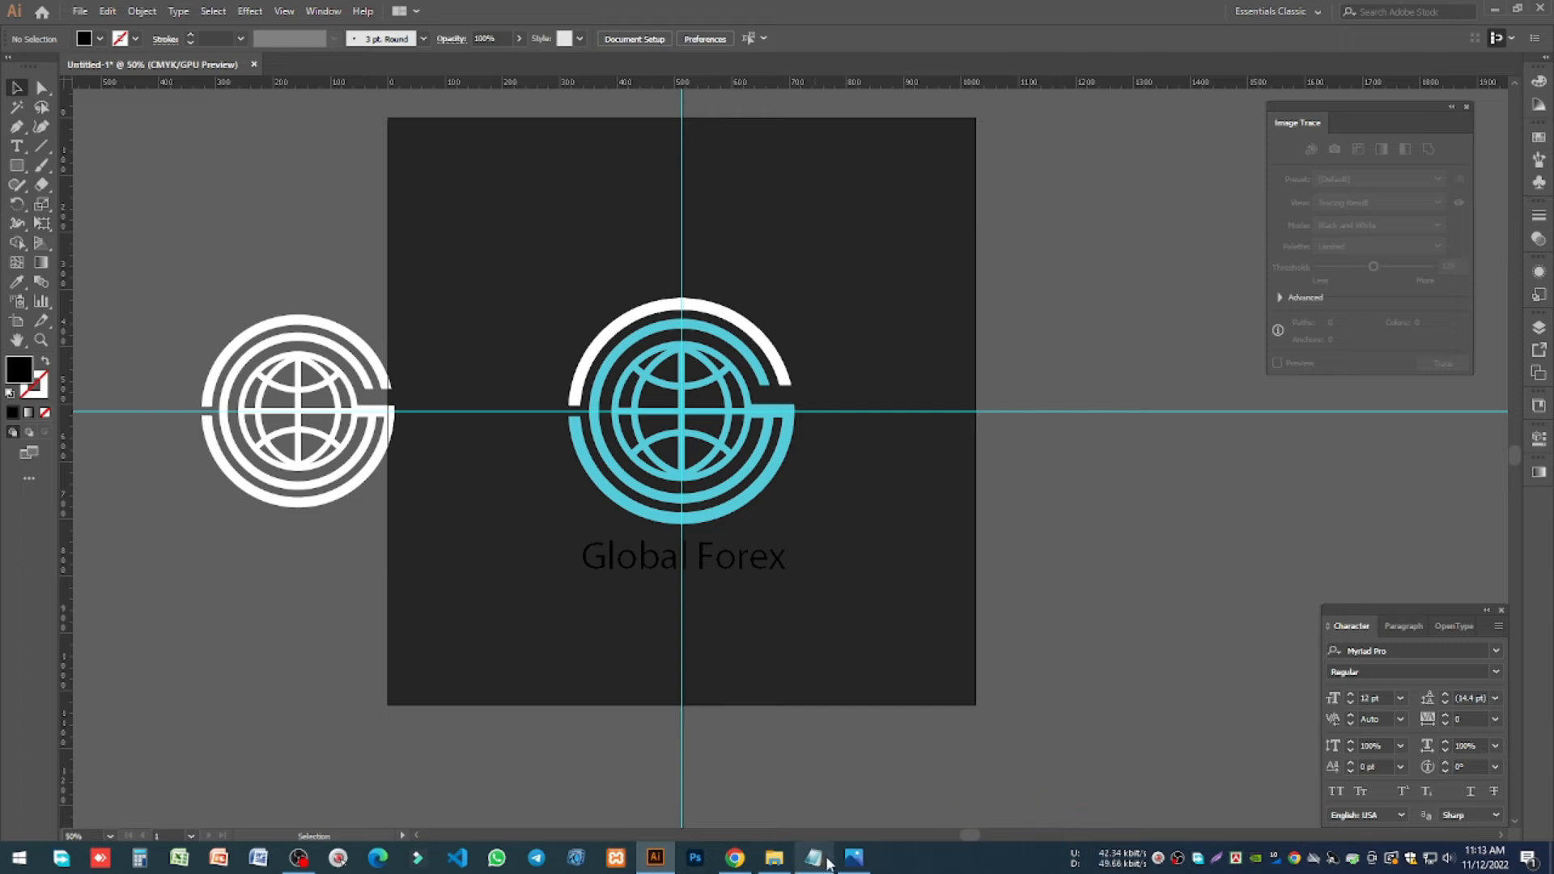
Step: Check the reference image Global forex 03.jpg and draw a rectangle about 203 by 51 px over the upper arcs' right ends
left_click(855, 860)
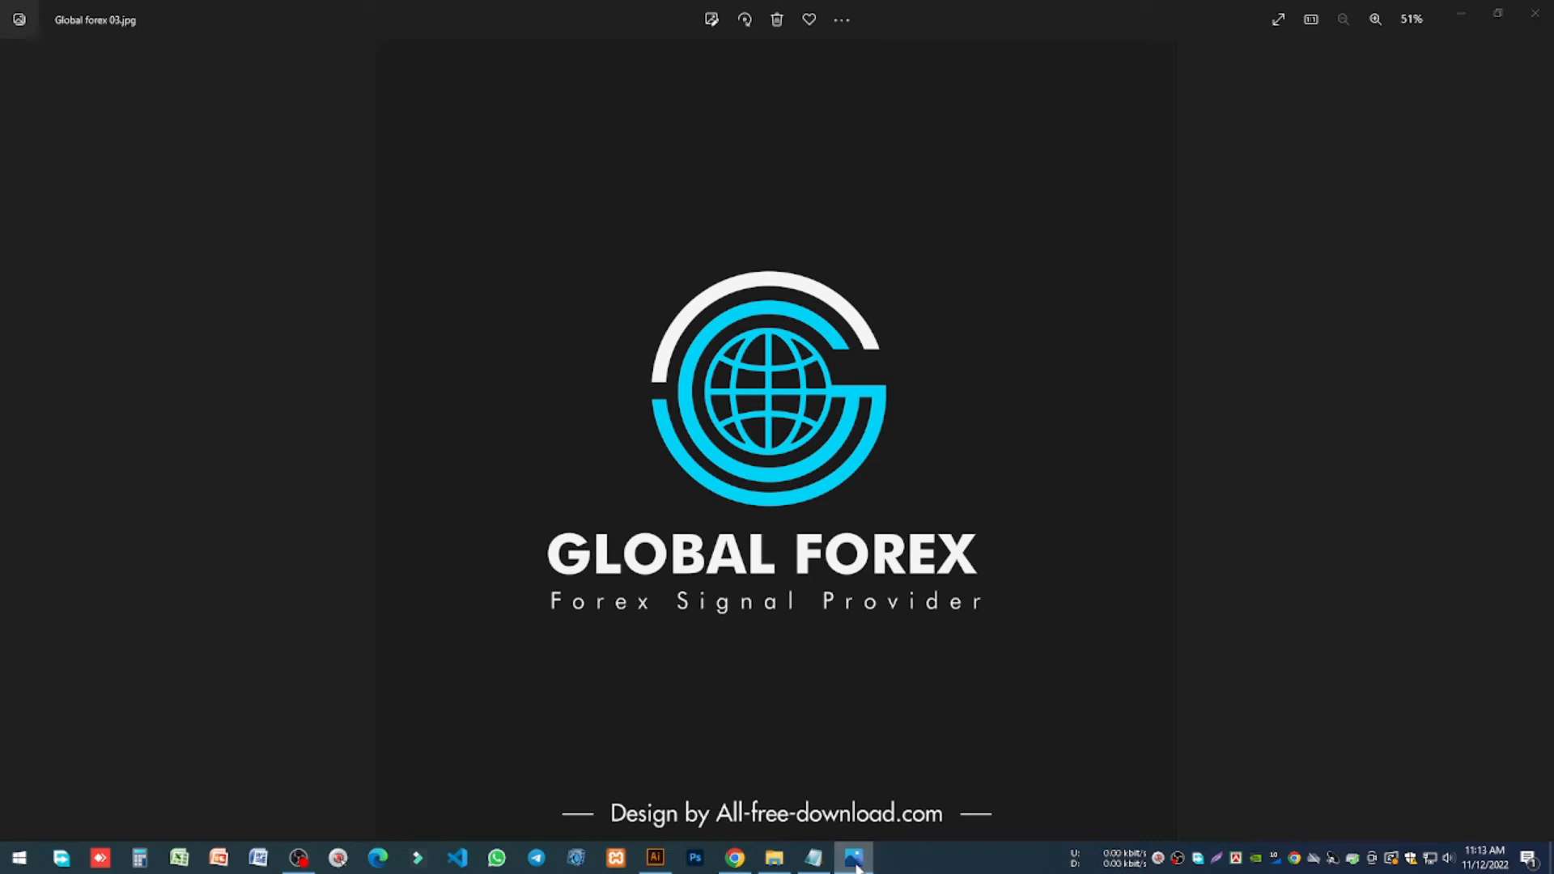
left_click(856, 861)
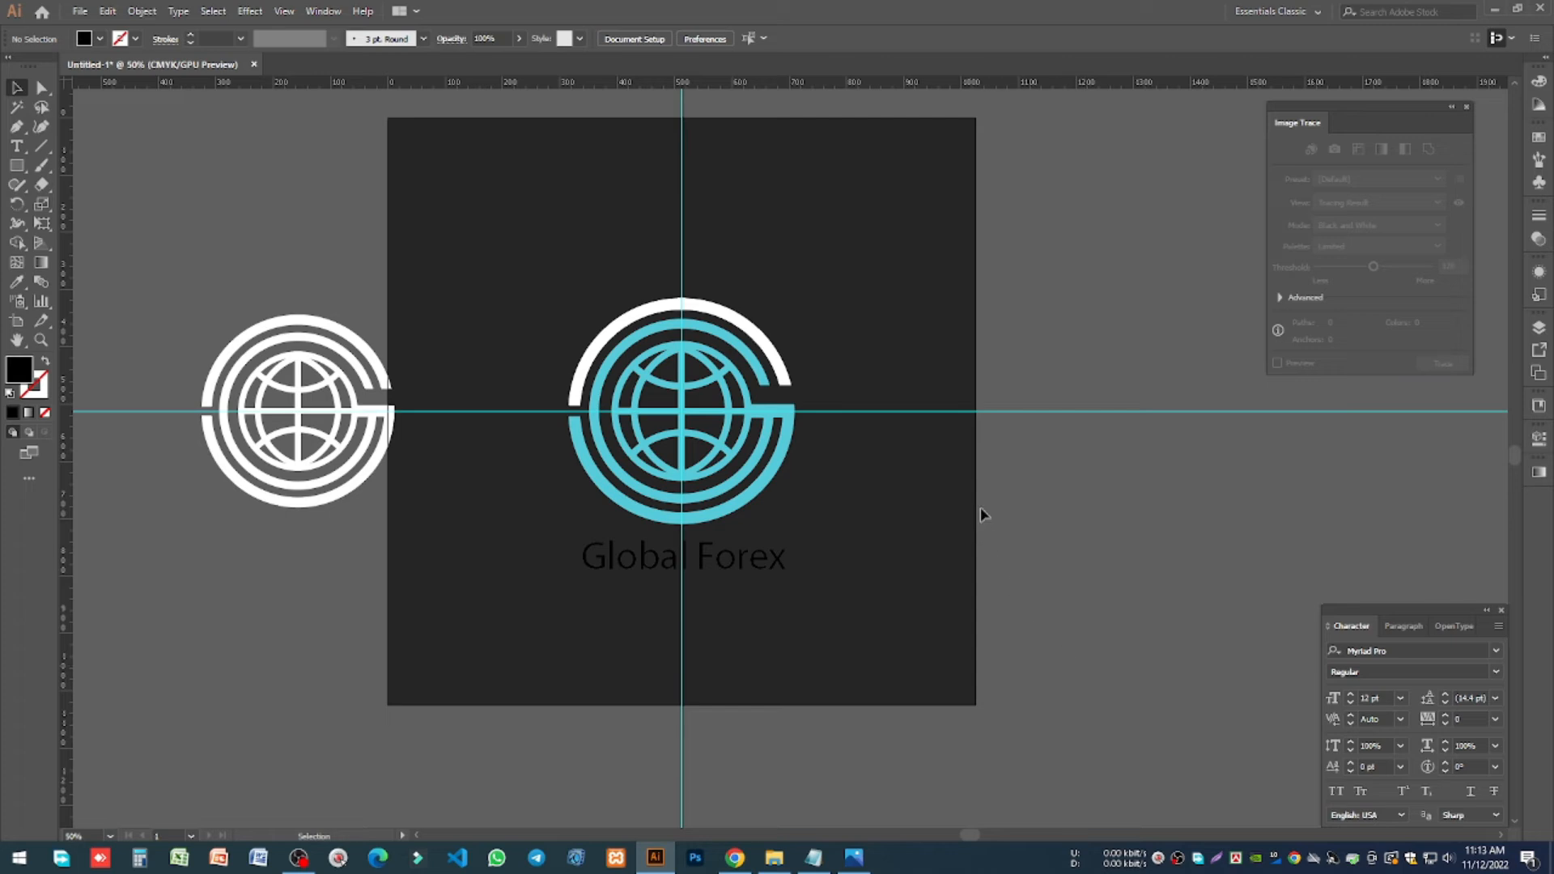
key("alt")
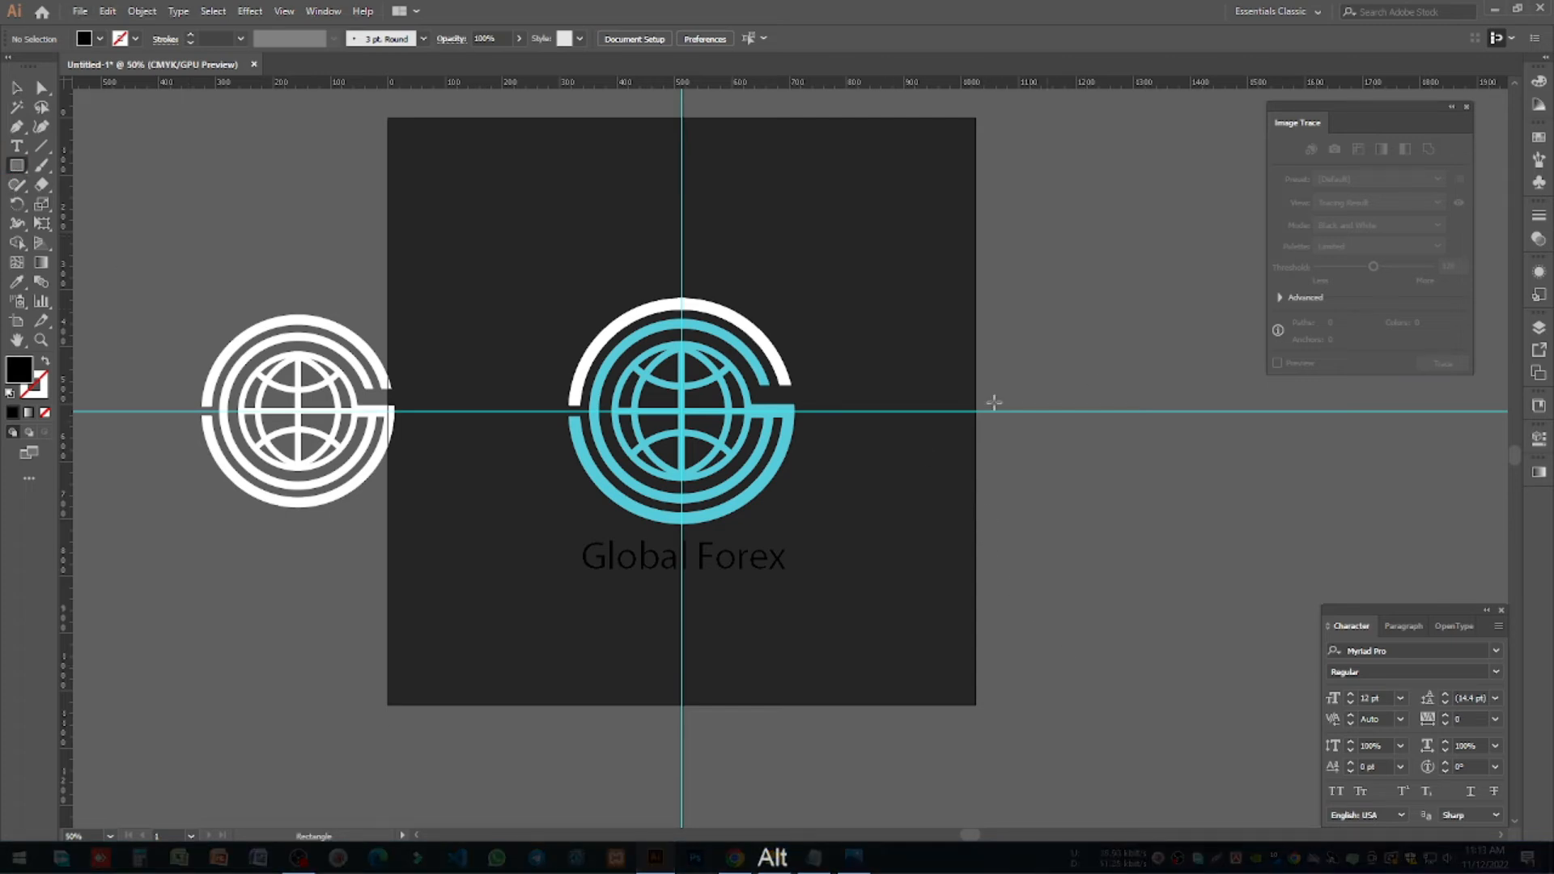
scroll(765, 374, "up", 4)
left_click_drag(536, 271, 1003, 390)
key("v")
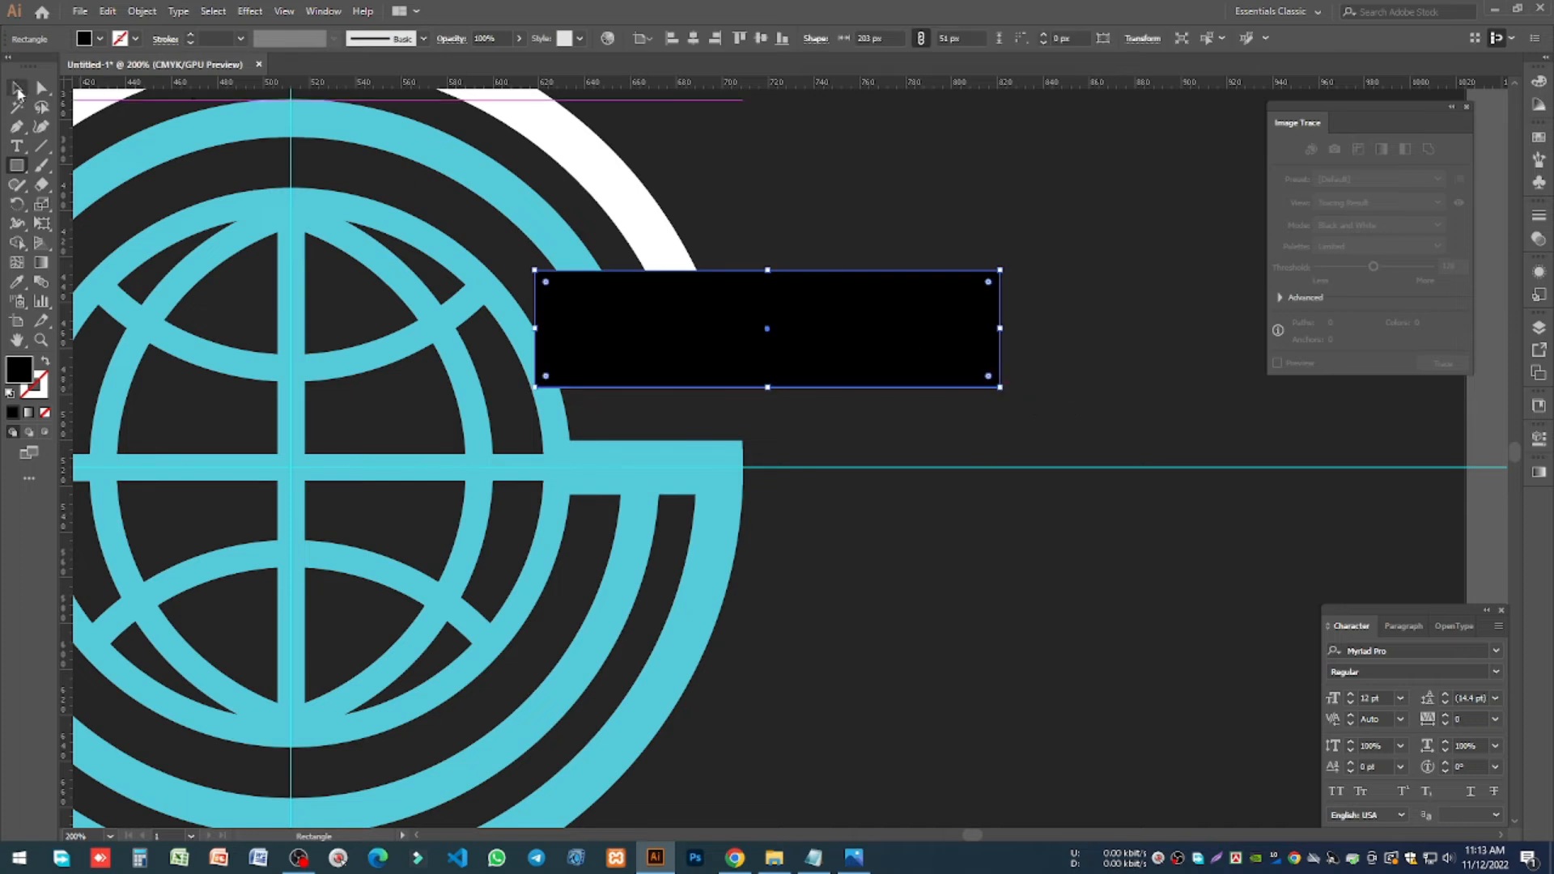
Step: Trim the two upper arcs' right ends along the rectangle's upper edge with Shape Builder and delete the leftover rectangle
left_click(659, 237, "shift")
left_click(568, 237, "shift")
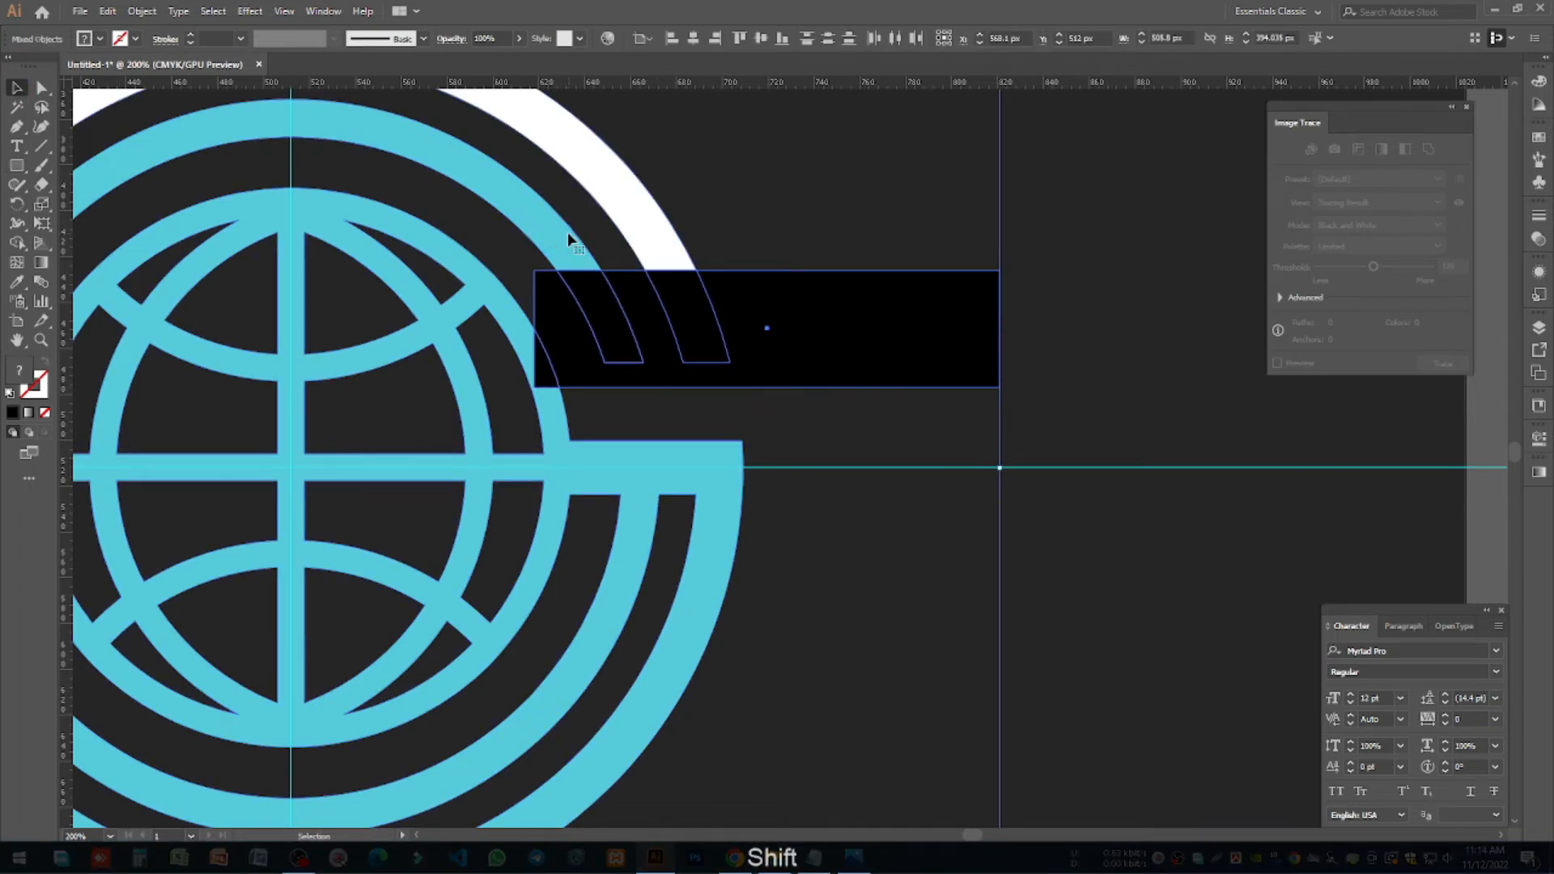
left_click(18, 241)
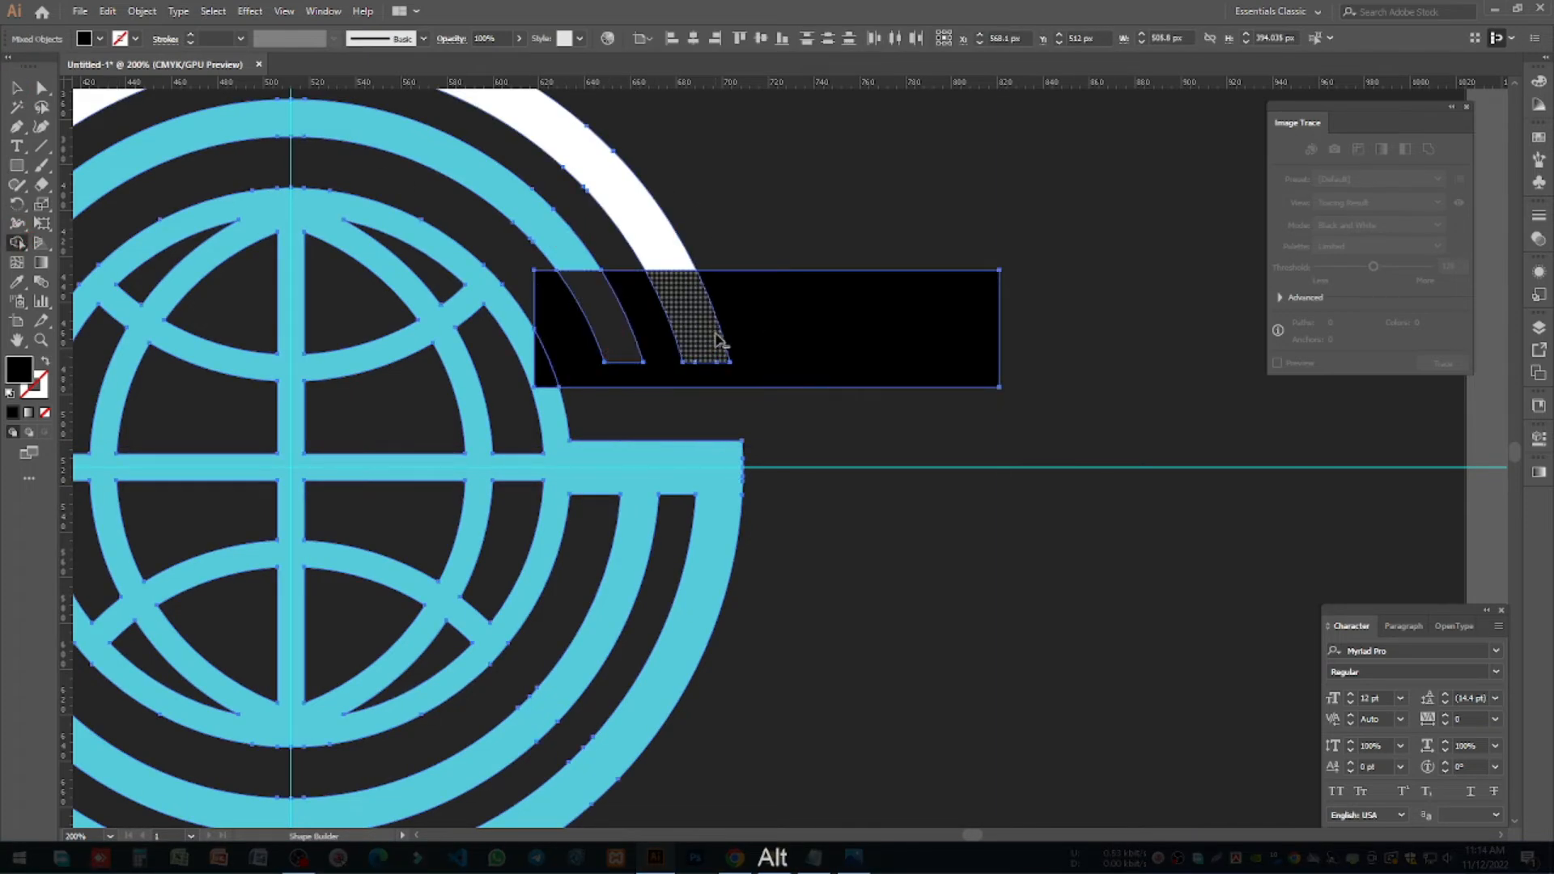
mouse_move(703, 330)
left_mouse_down()
mouse_move(796, 335)
mouse_move(732, 316)
left_mouse_up()
key("v")
left_click(1201, 361)
left_click(937, 317)
key("Delete")
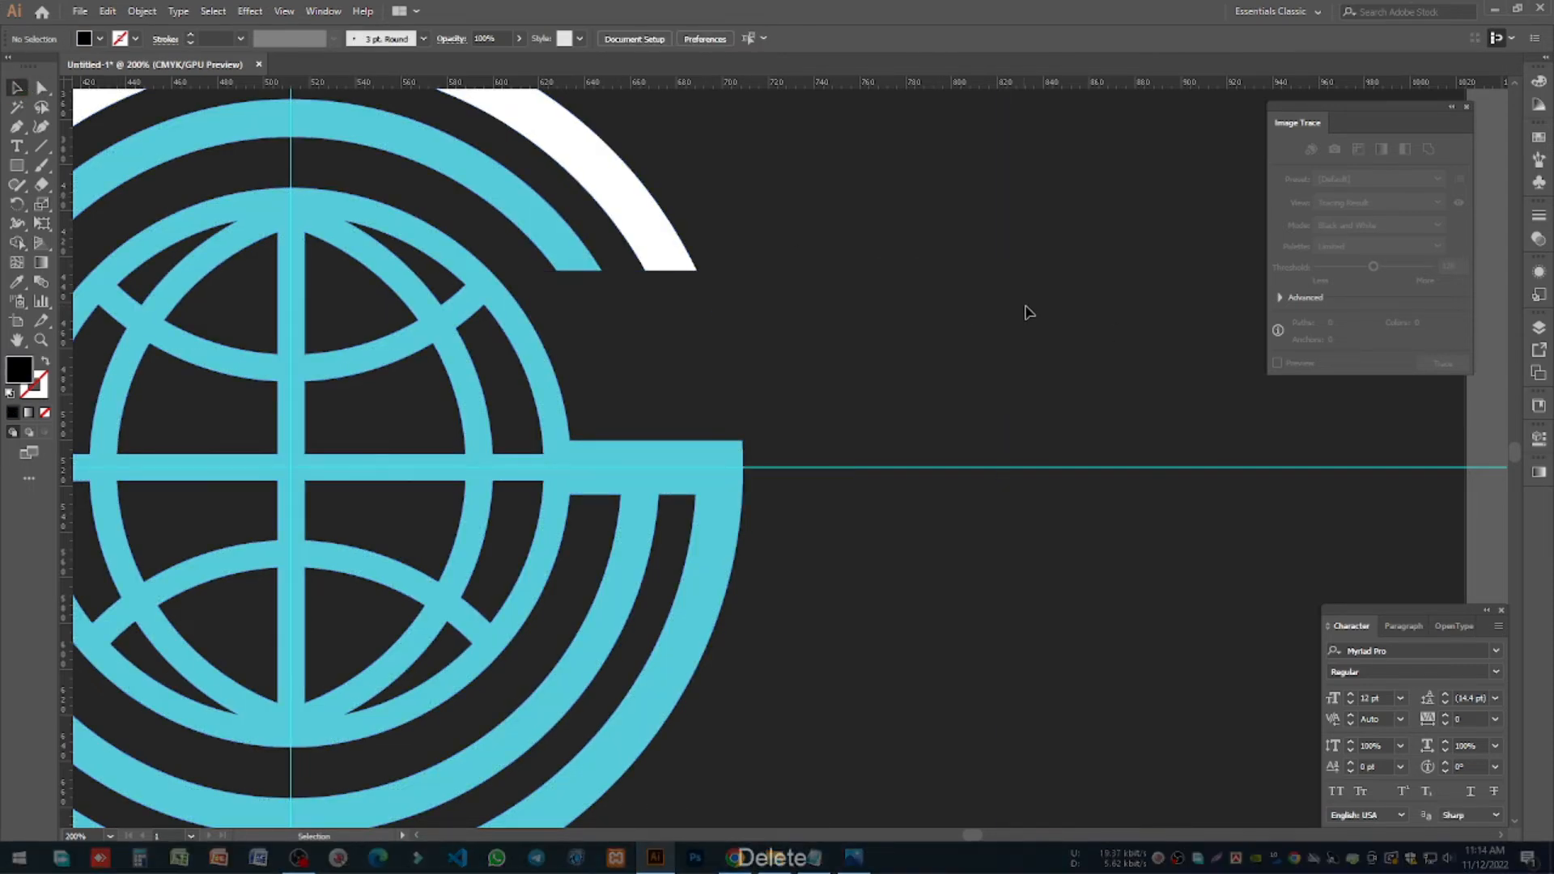
Step: Set the Global Forex text to Roboto Bold in all caps
scroll(1037, 284, "down", 3)
left_click_drag(1077, 458, 1034, 461)
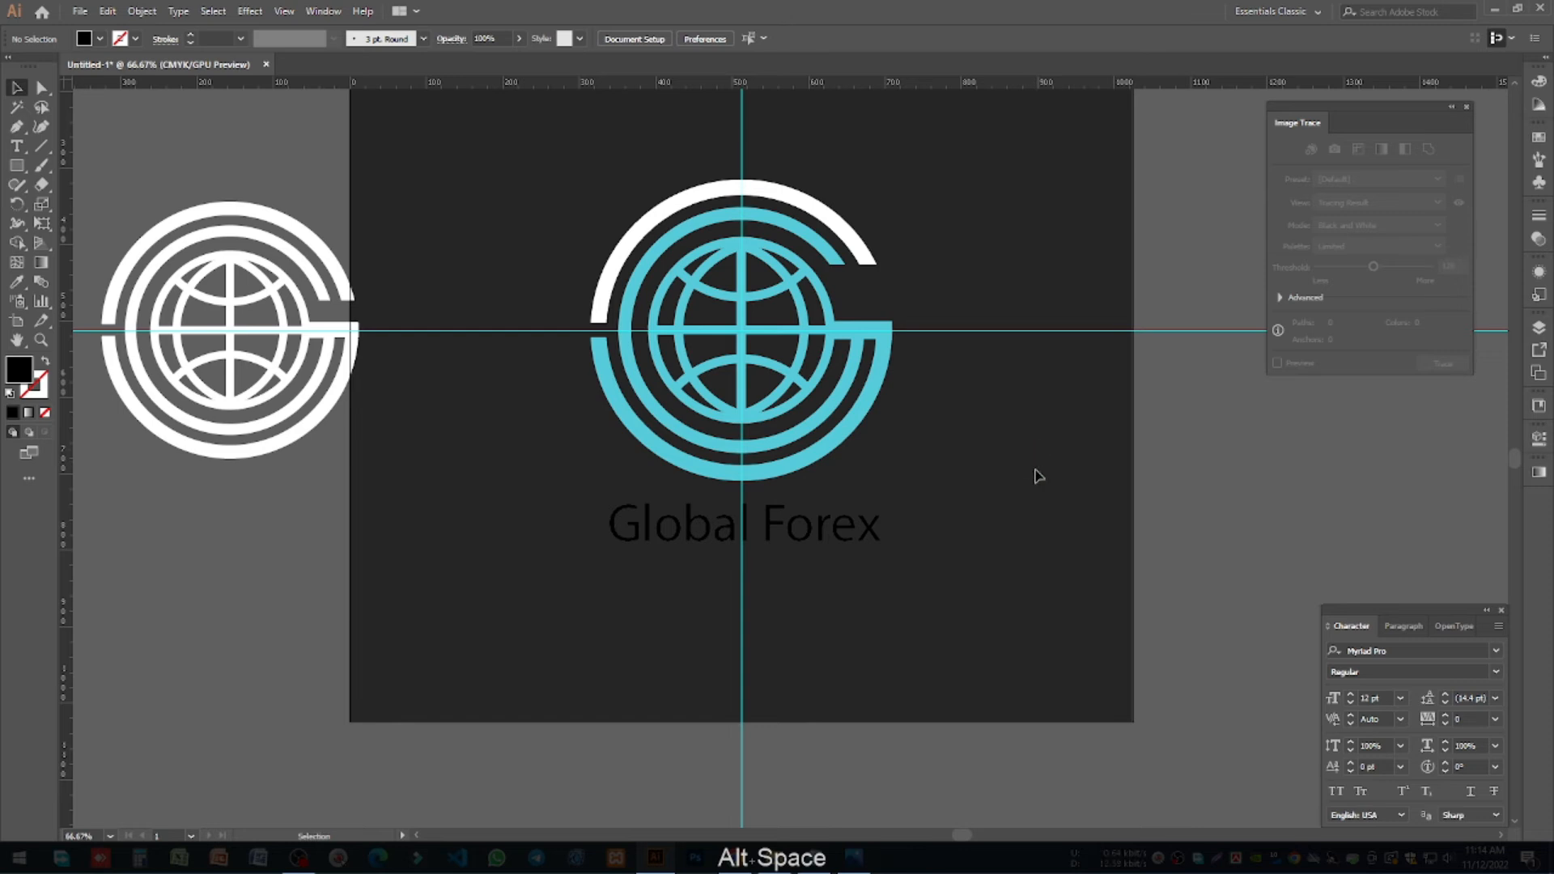
left_click(817, 526)
left_click(1404, 651)
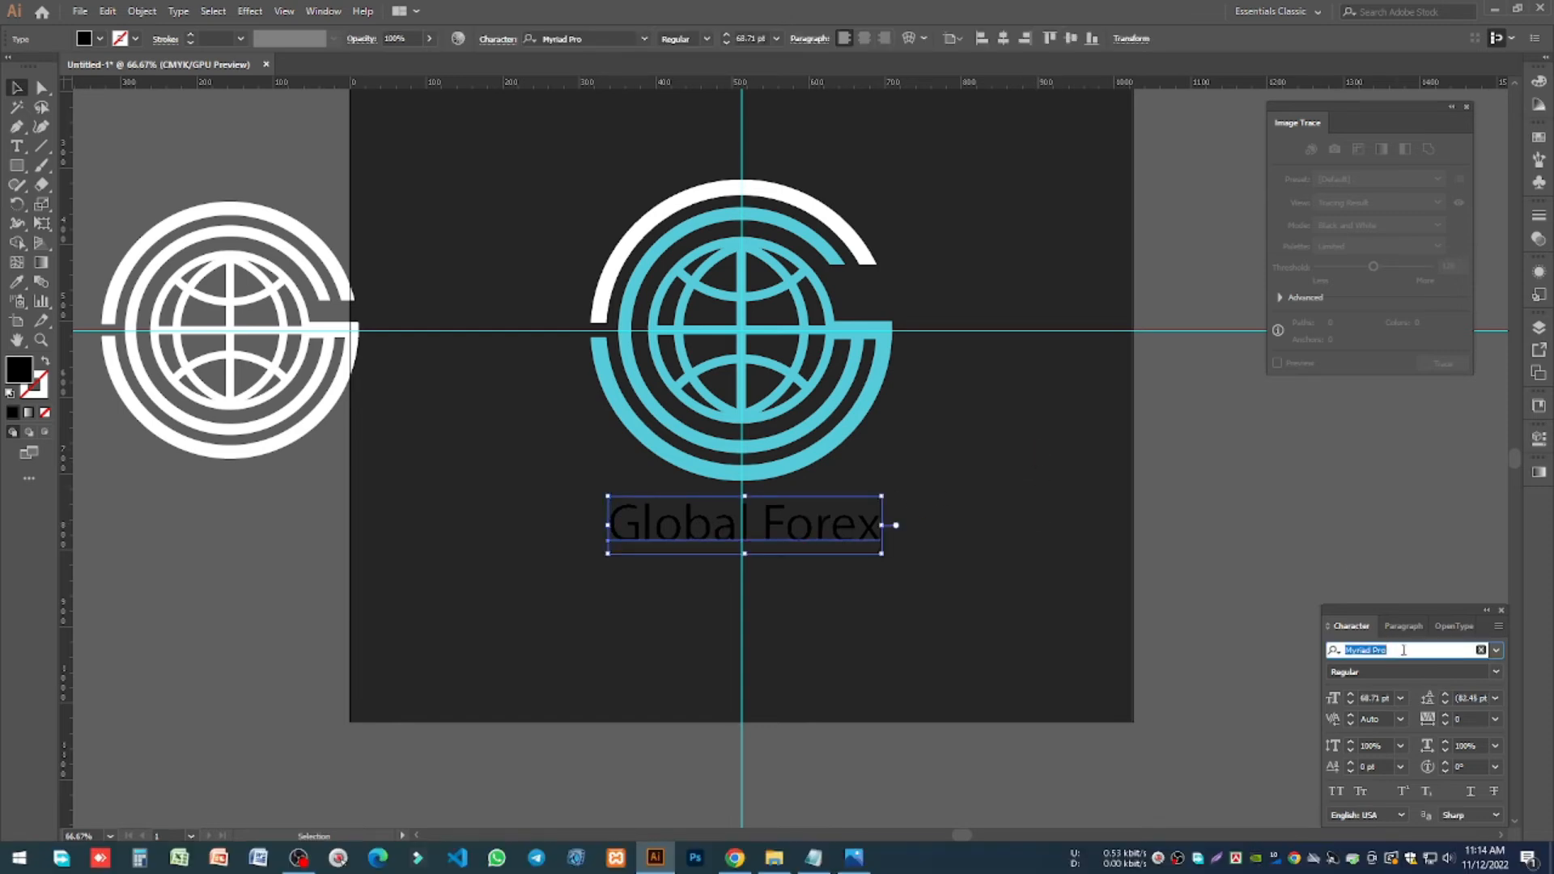
type("roboto")
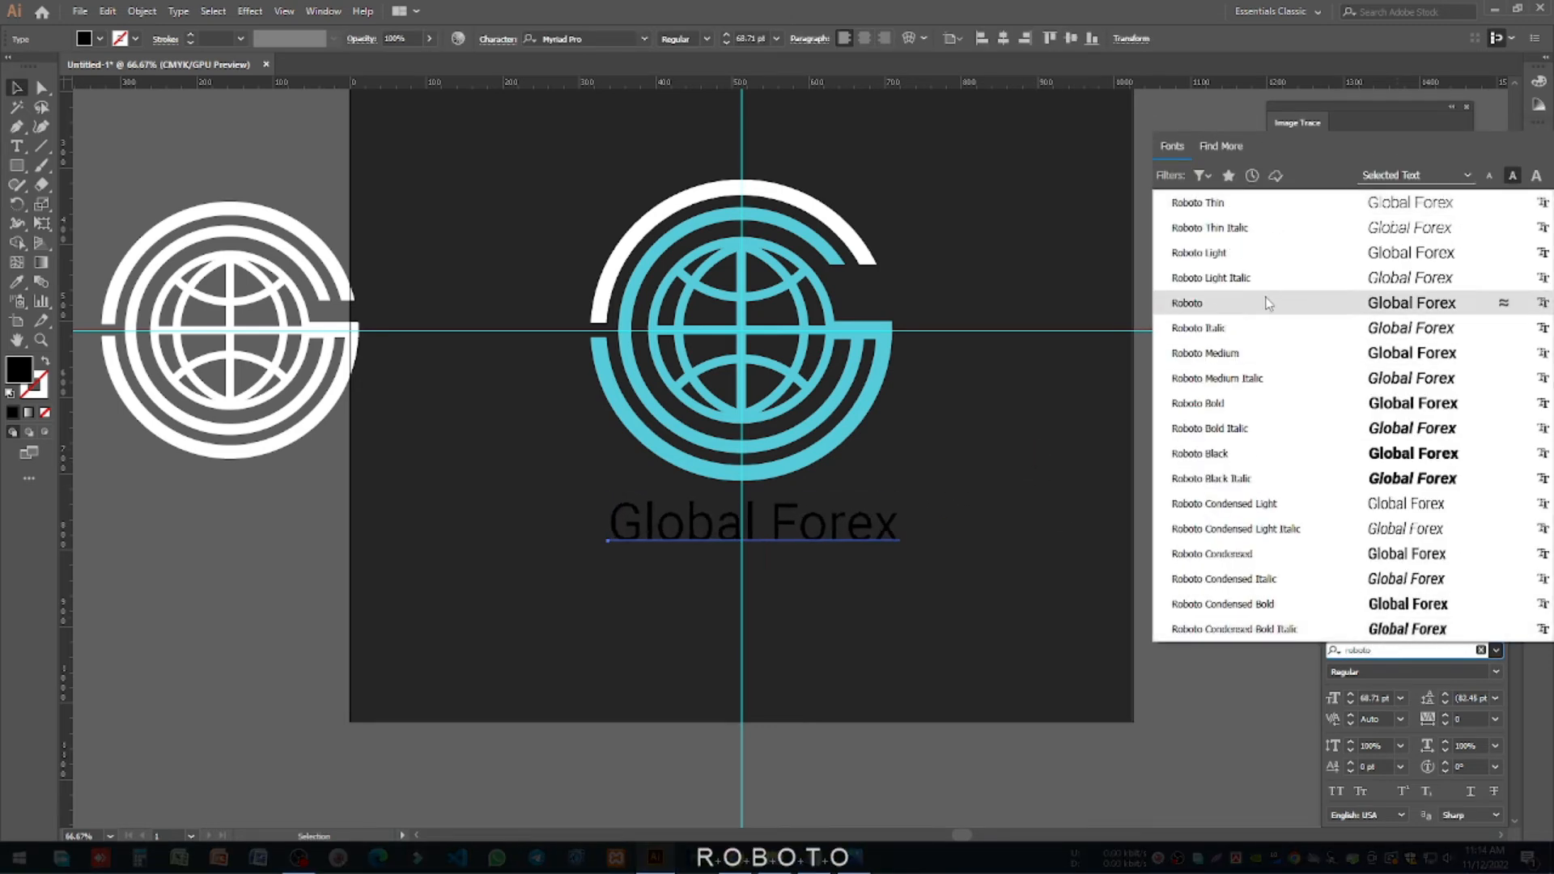
left_click(1268, 304)
left_click(1336, 791)
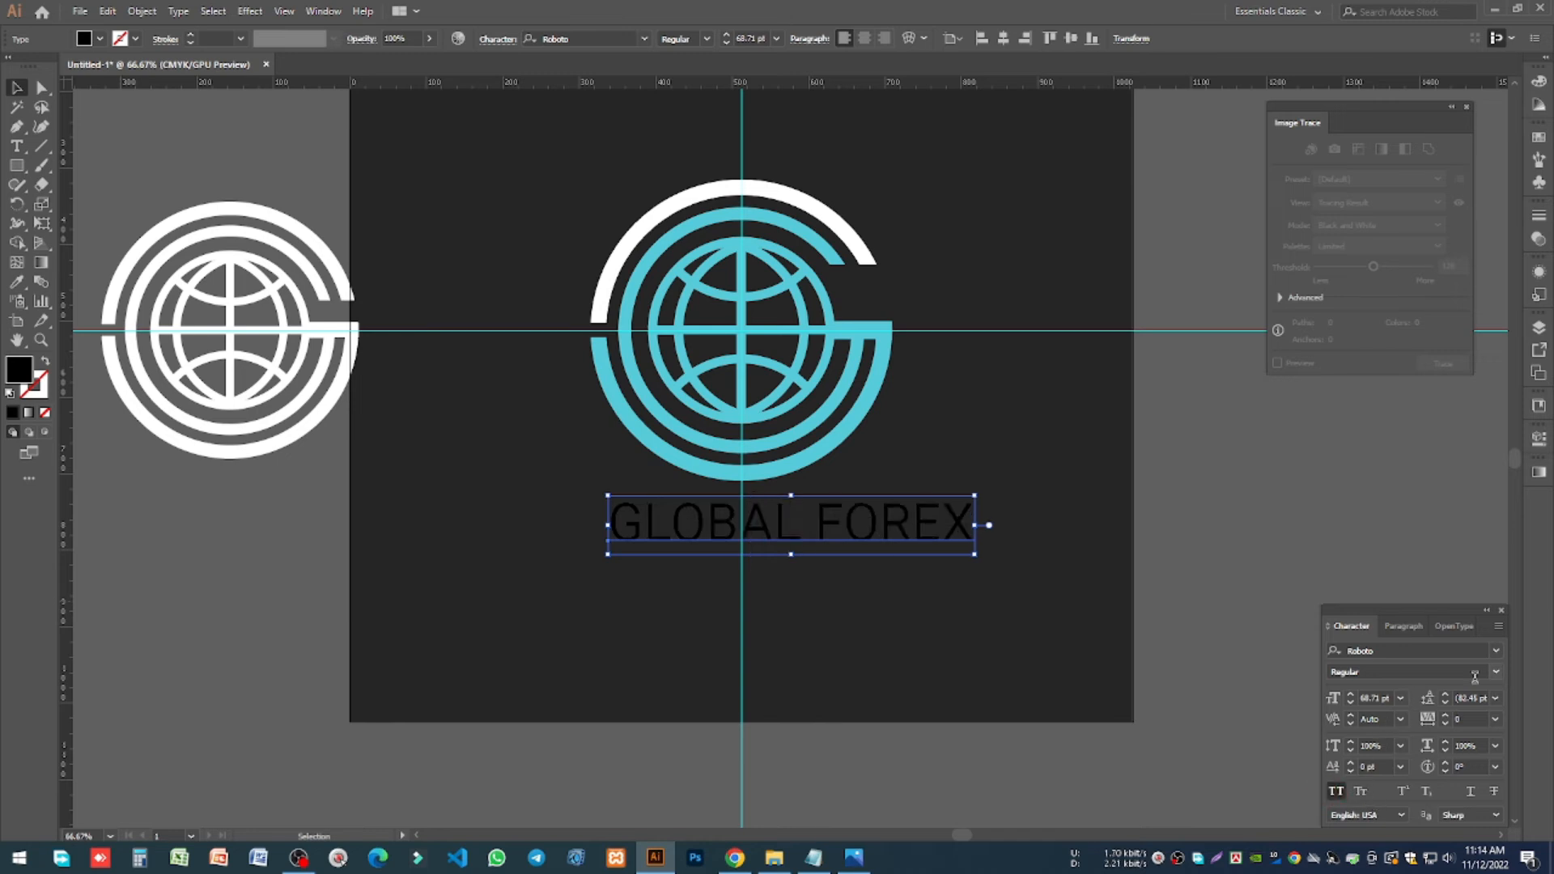
scroll(1475, 676, "down", 4)
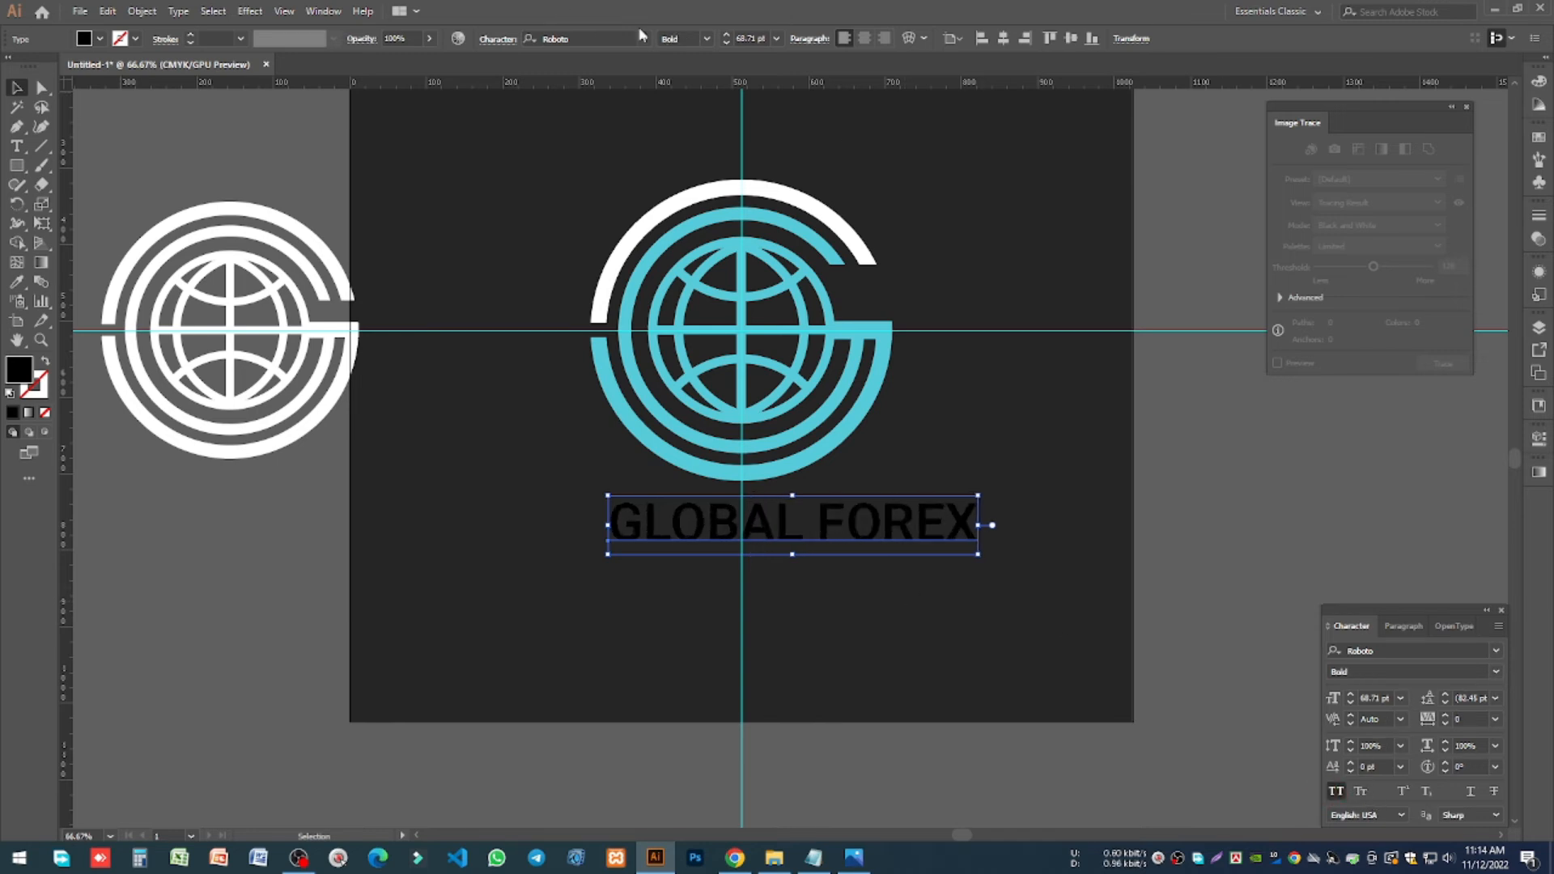
Step: Centre the GLOBAL FOREX text horizontally on the artboard and fill it with white
left_click(1004, 44)
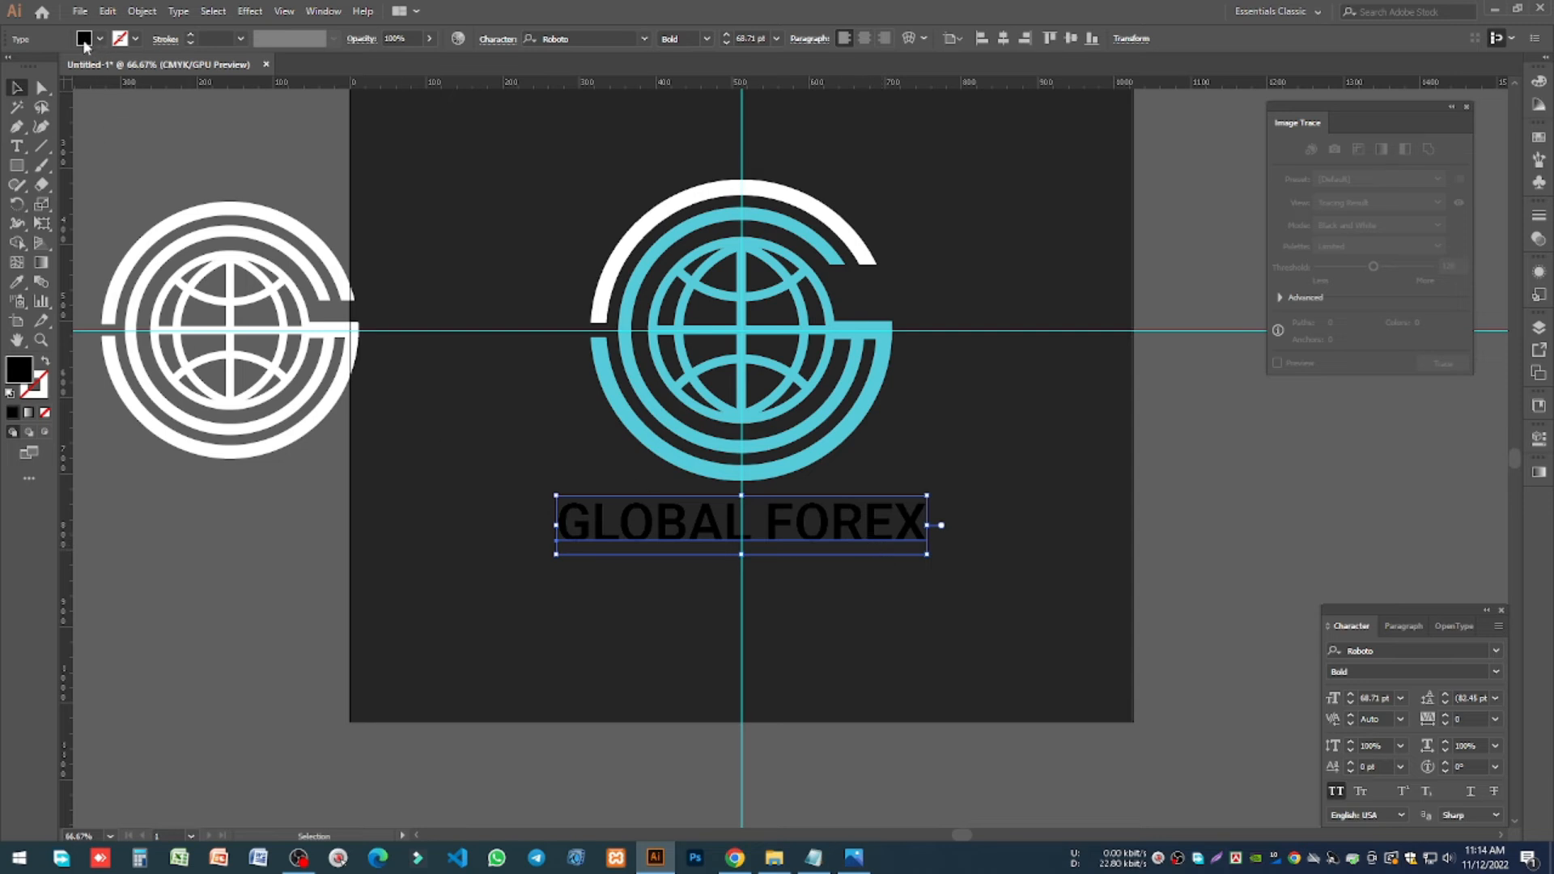
left_click(85, 39)
left_click(34, 72)
left_click(434, 596)
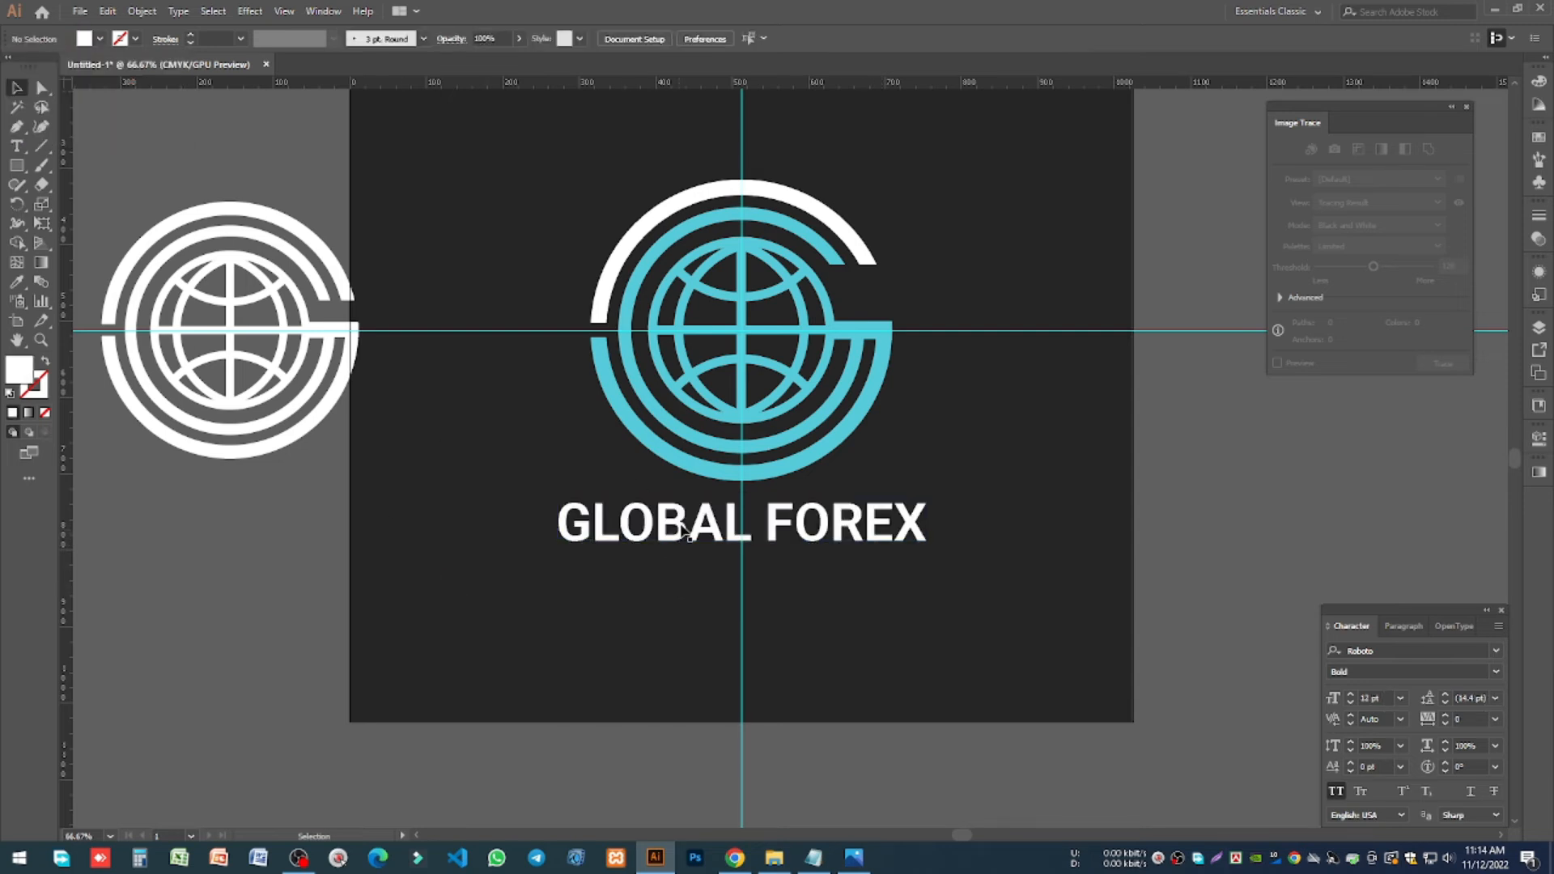
Step: Reduce GLOBAL FOREX to about 58.66 pt closer beneath the logo and duplicate the line directly below it
left_click(682, 530)
left_click_drag(931, 527, 800, 563)
key("Up")
key("Up")
key("Up")
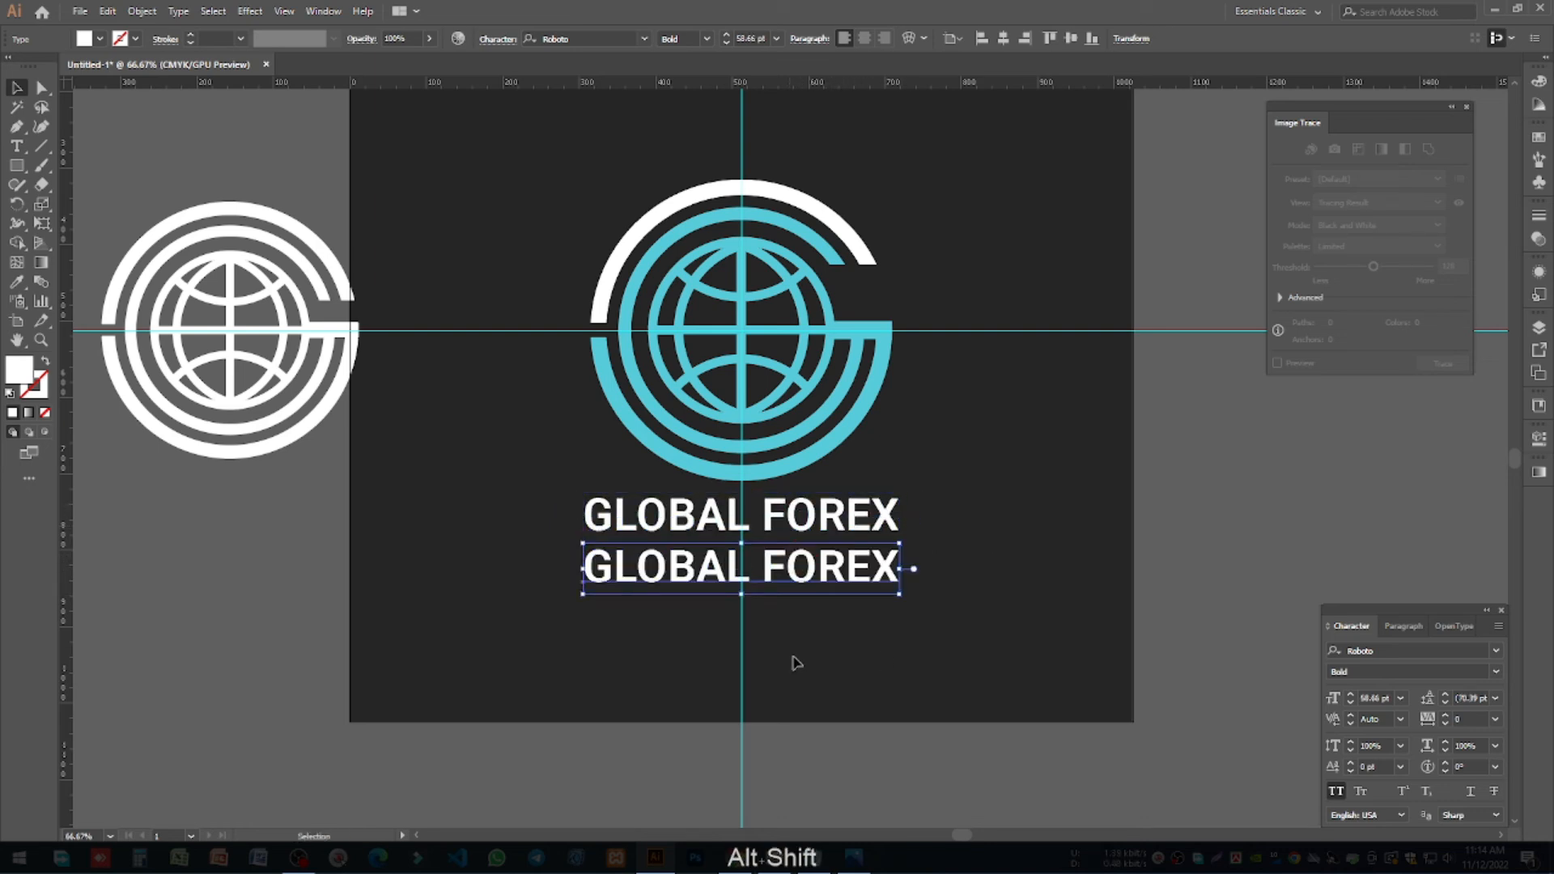
Step: Replace the duplicated line's text with "Forex Signal Provider" copied from the Notepad document
left_click(814, 857)
left_click_drag(851, 315, 714, 314)
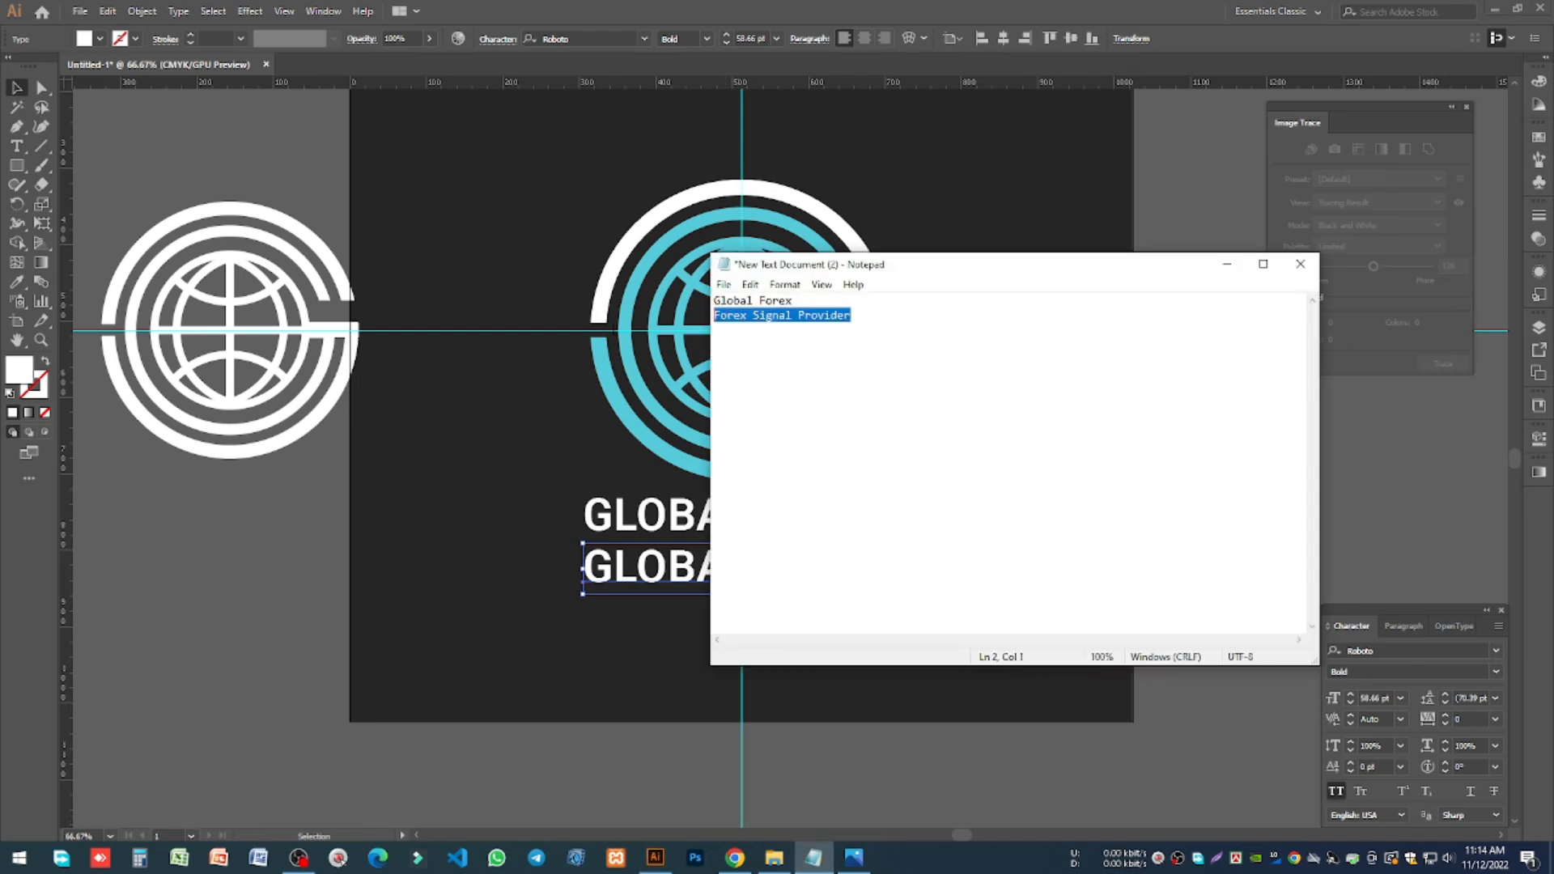
key("ctrl+c")
left_click(656, 857)
double_click(641, 570)
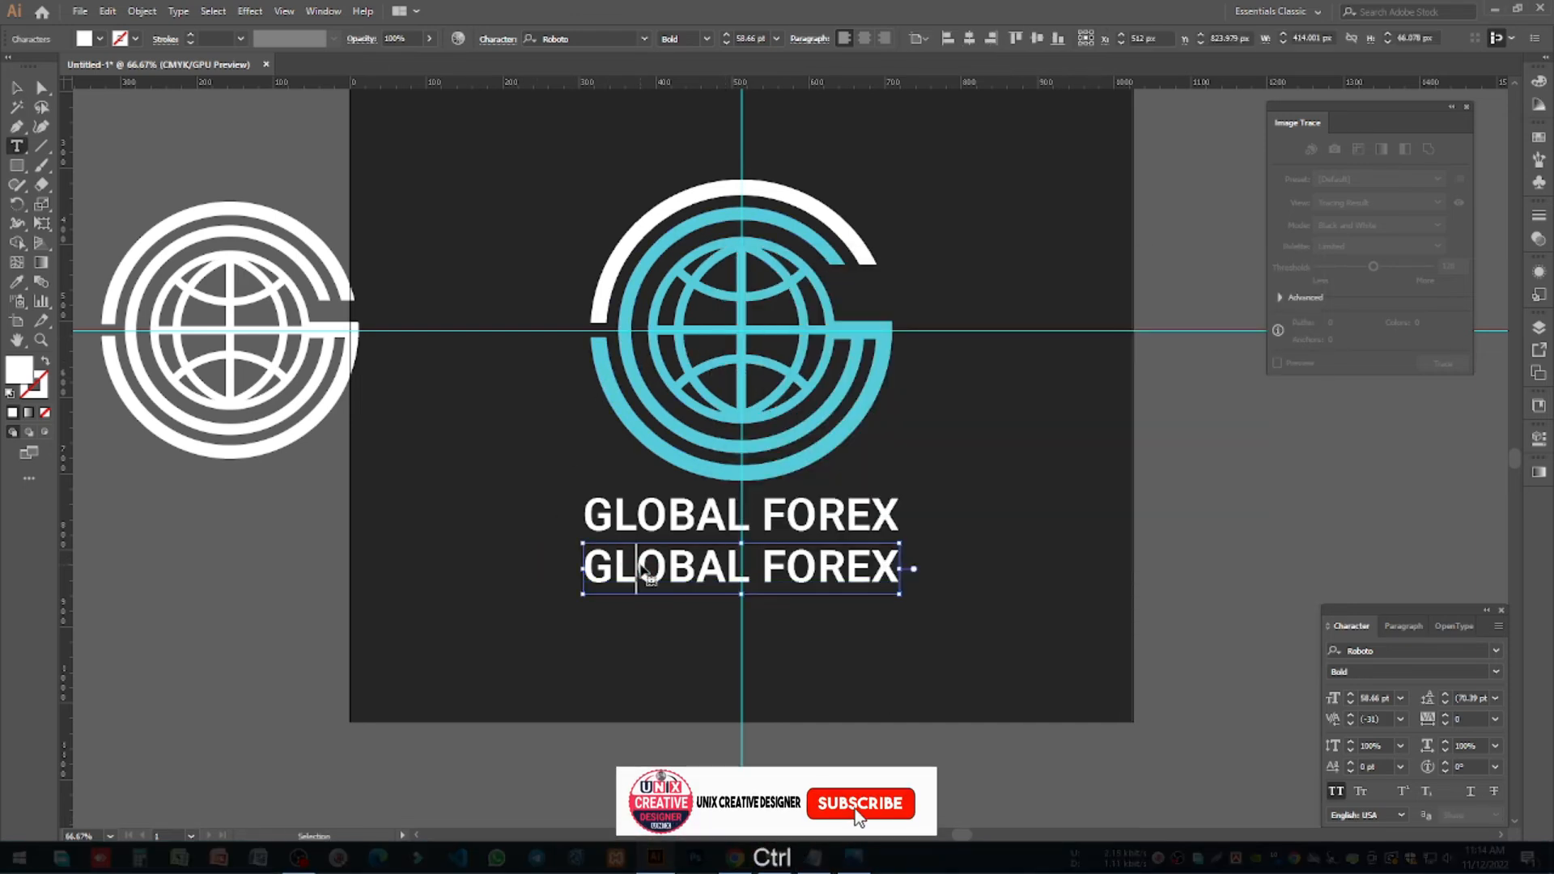
key("ctrl+a")
key("ctrl+v")
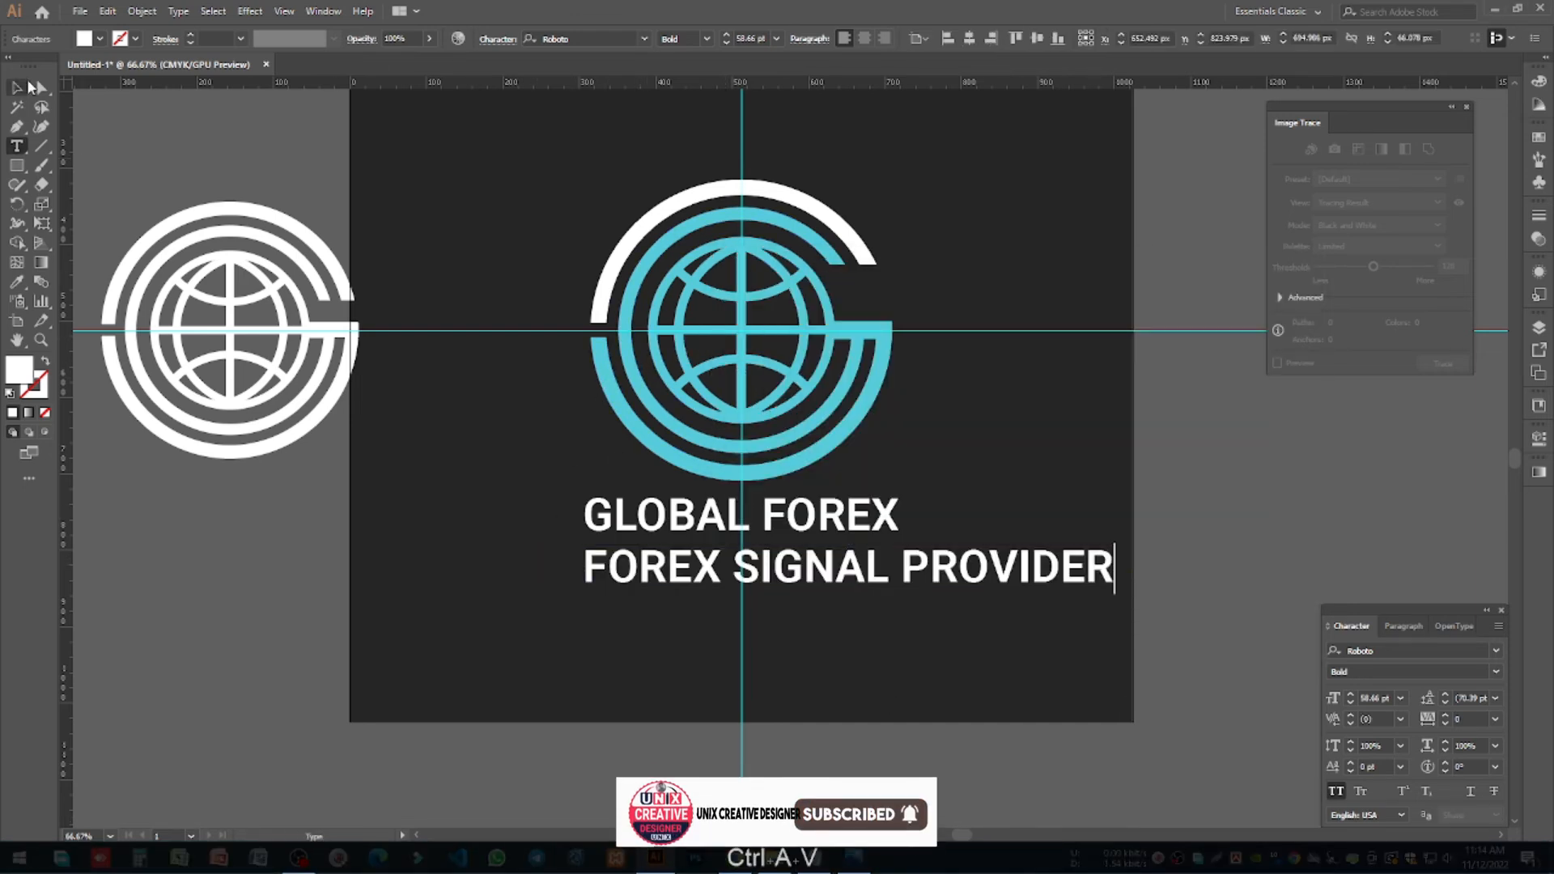
Step: Set the FOREX SIGNAL PROVIDER line to a tracking of 200 and the Regular font style
left_click(22, 82)
left_click(1495, 719)
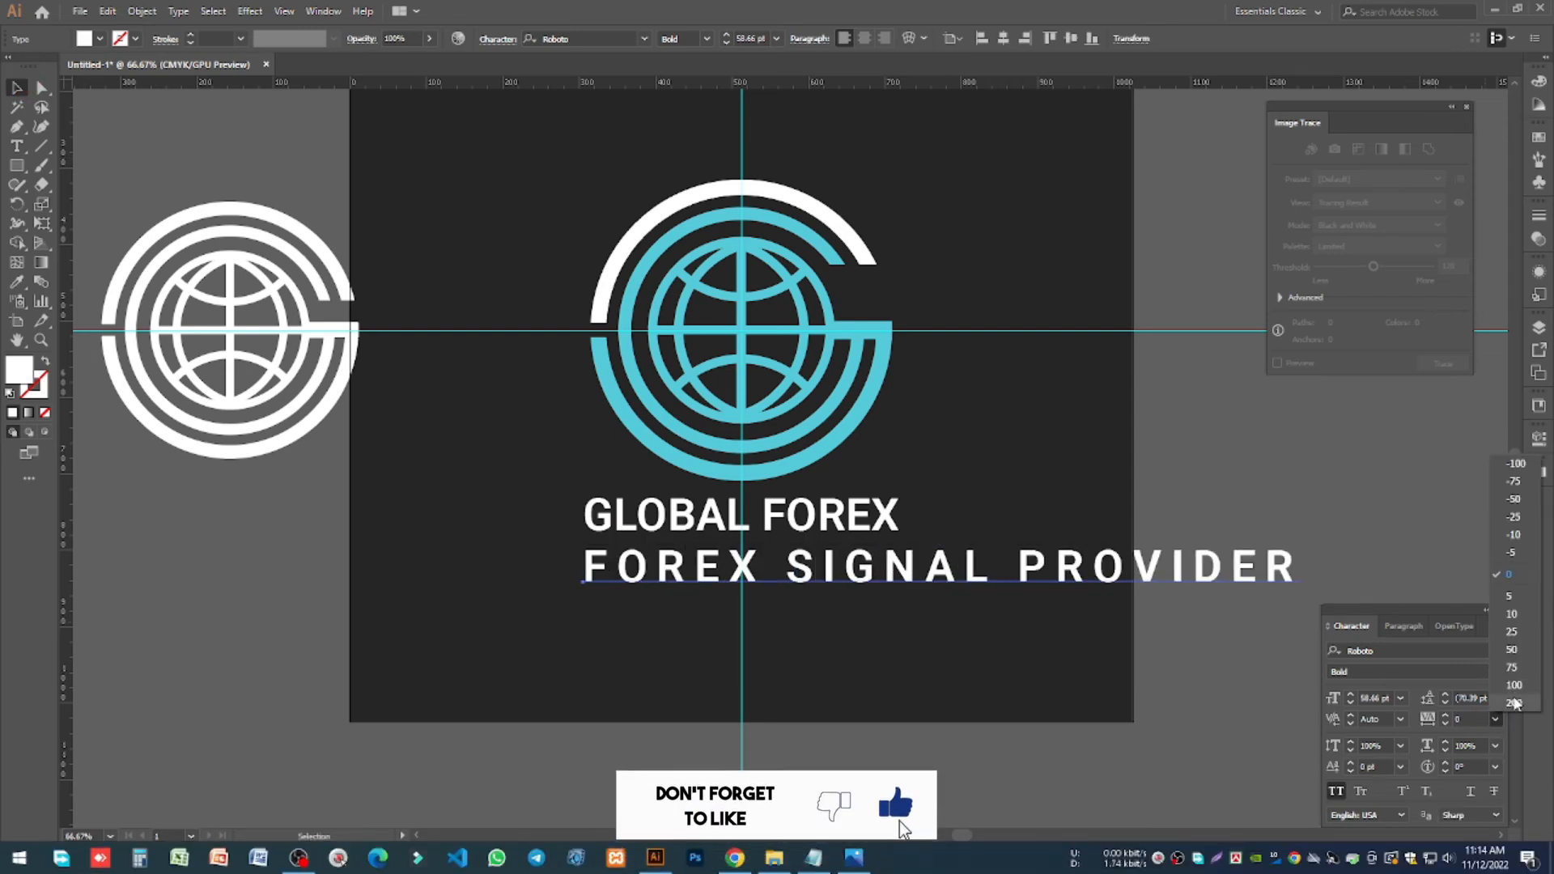
left_click(1514, 704)
left_click(1496, 672)
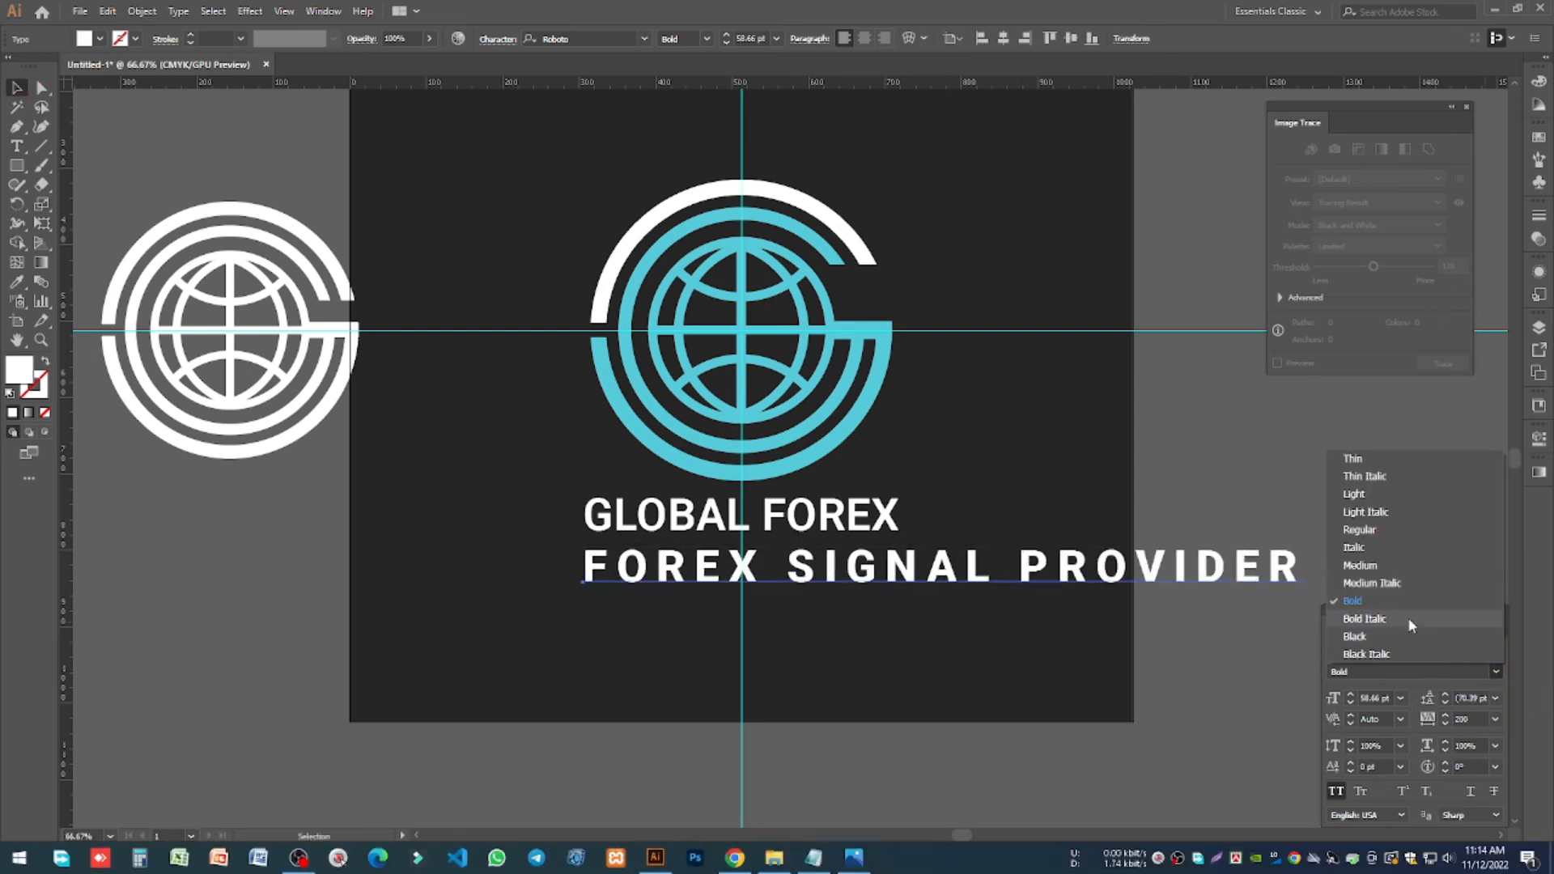
left_click(1367, 531)
Step: Shrink the tagline to about 22.11 pt and place it horizontally centred close beneath GLOBAL FOREX
left_click_drag(1297, 570, 852, 569)
left_click(1004, 45)
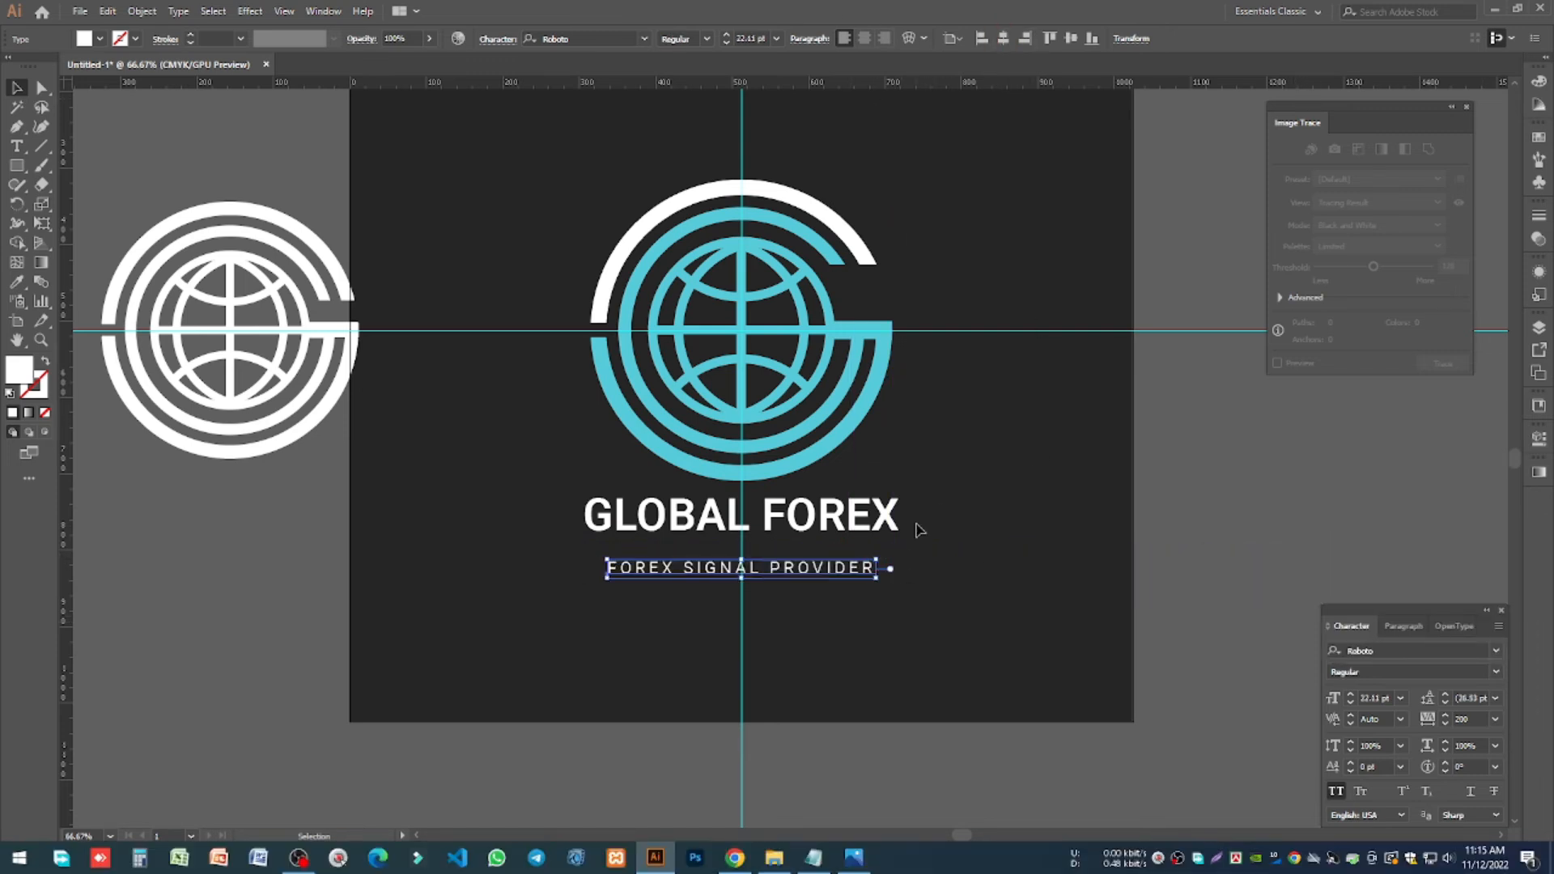
key("Up")
key("Up")
key("Up")
key("Up")
key("Down")
key("Down")
key("Down")
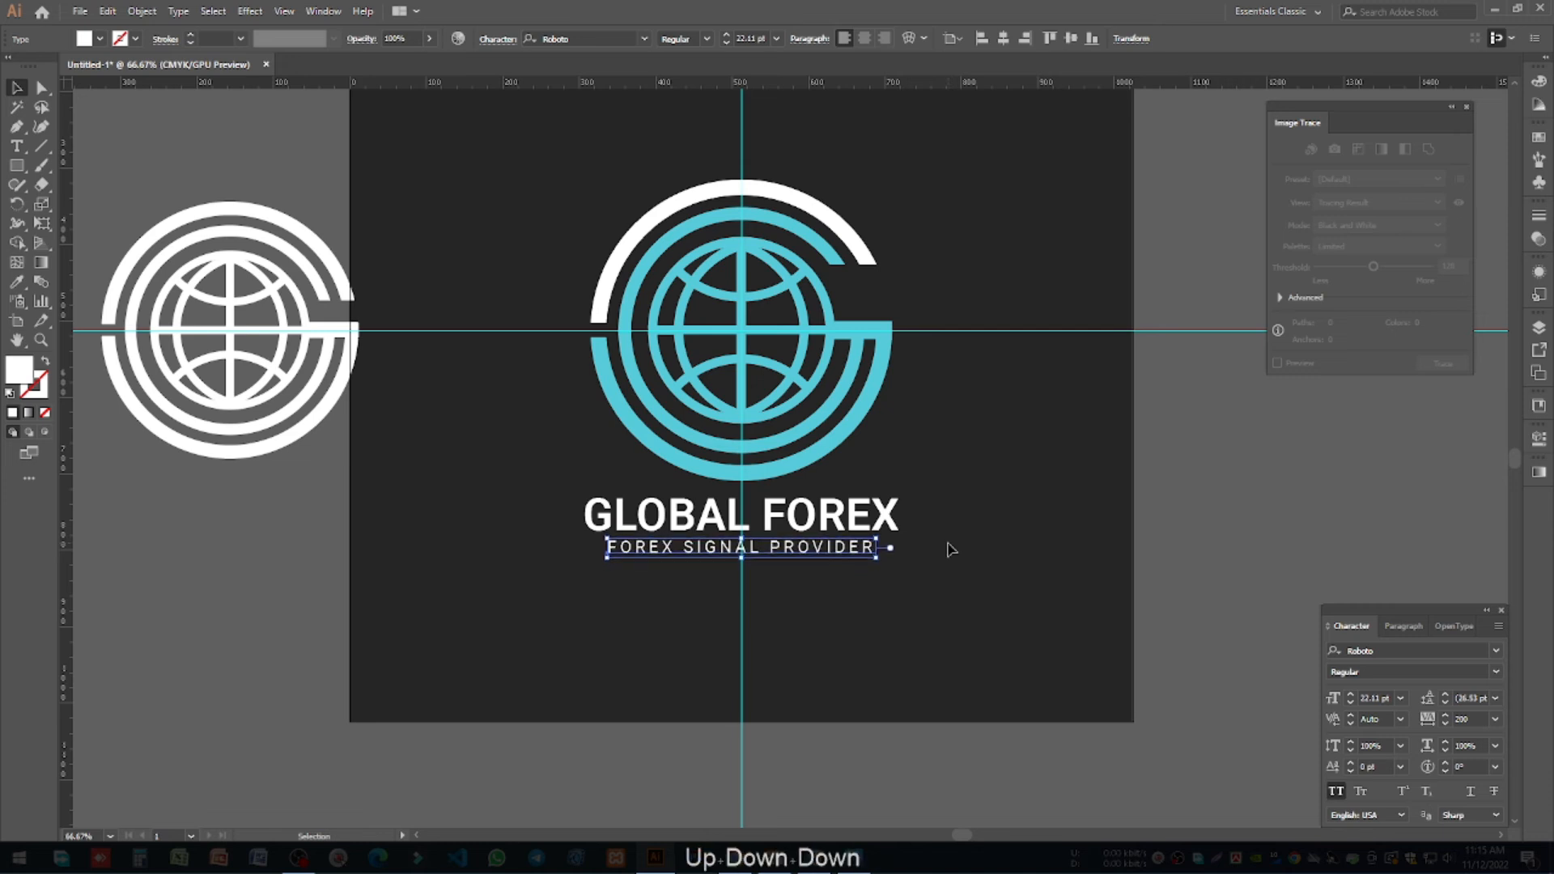
left_click(966, 548)
Step: Nudge both text lines together slightly upward, closer to the logo
left_click_drag(959, 564, 829, 515)
key("Up")
key("Up")
key("Up")
key("Up")
key("Up")
key("Up")
key("Up")
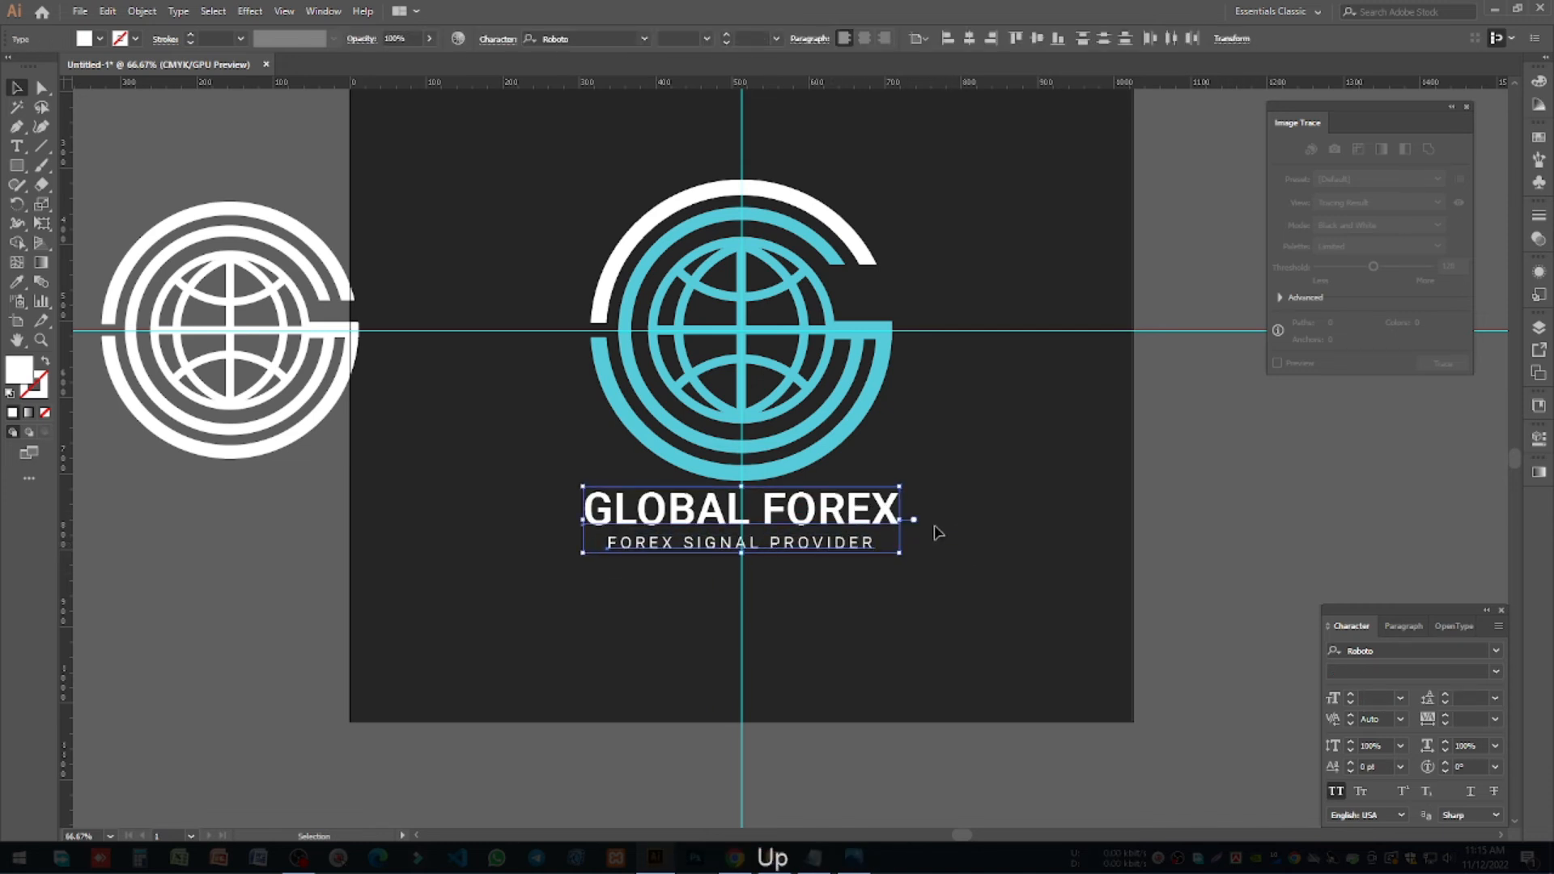
key("Down")
left_click(967, 522)
Step: Scale both text lines down from their centre, bringing the tagline to about 17.84 pt, and nudge them slightly up
scroll(876, 527, "up", 2)
left_click(1019, 536)
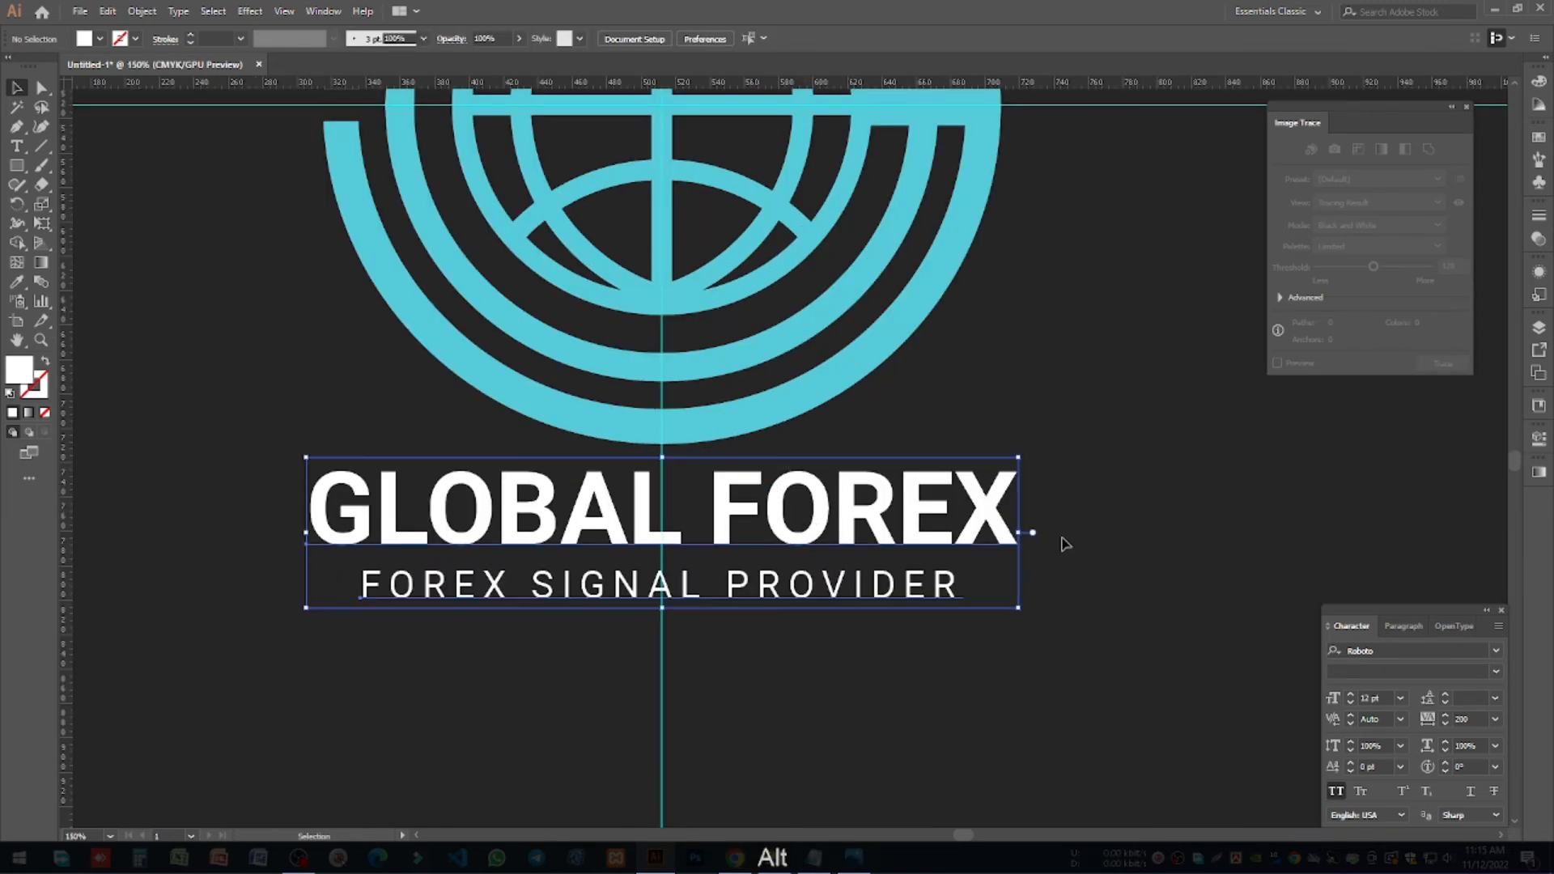
left_click_drag(1018, 529, 971, 534)
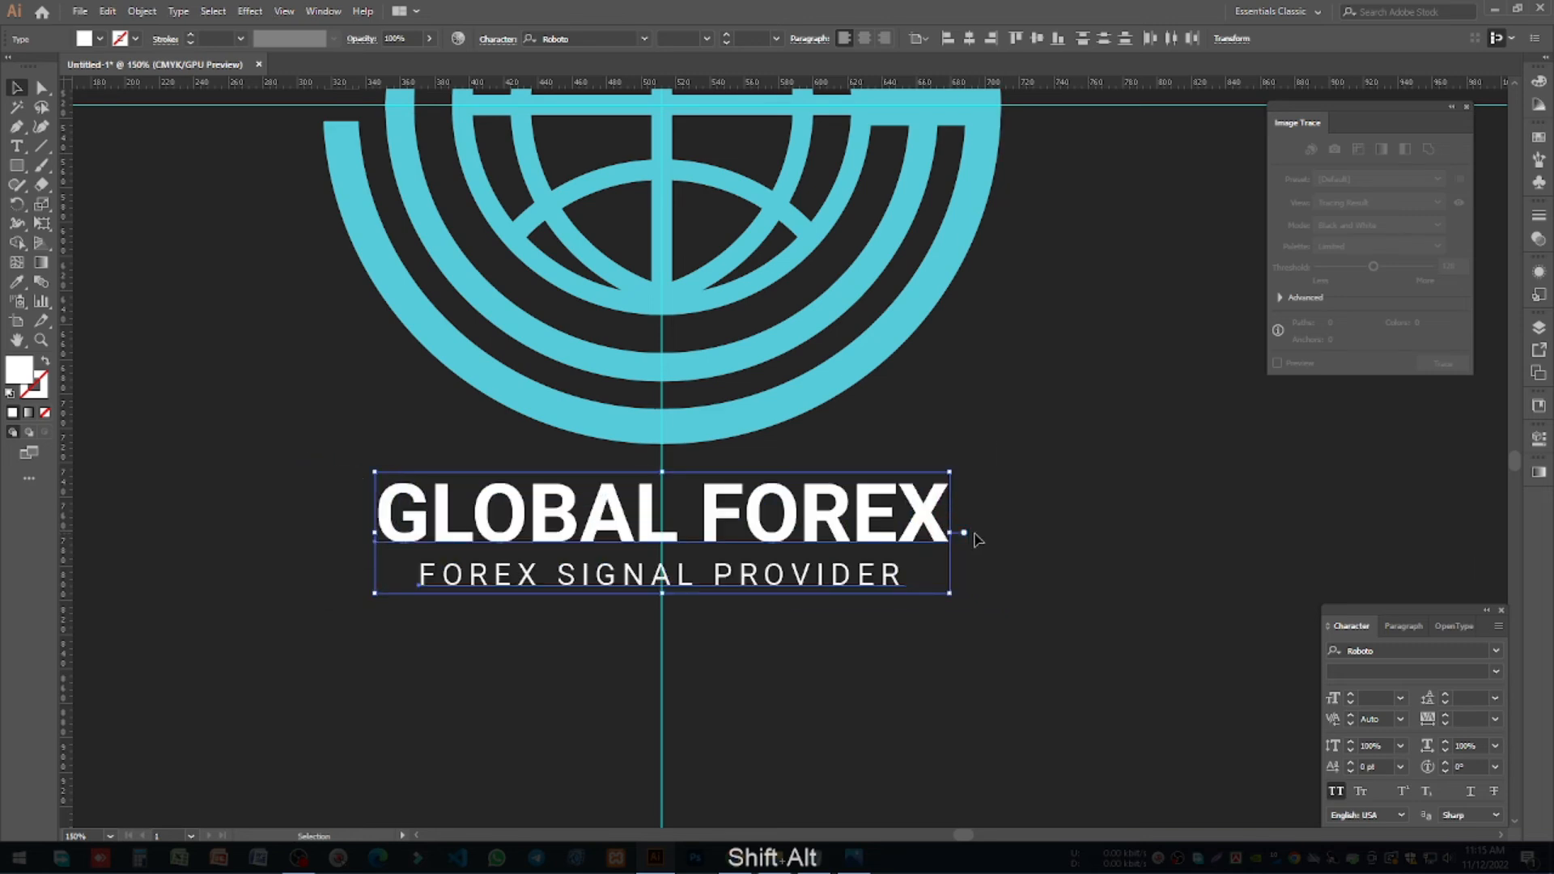
key("Up")
key("Up")
key("Up")
key("Up")
key("Up")
key("Down")
Step: Nudge the tagline slightly down to widen its gap to GLOBAL FOREX
left_click(1128, 568)
left_click(786, 575)
key("Down")
key("Down")
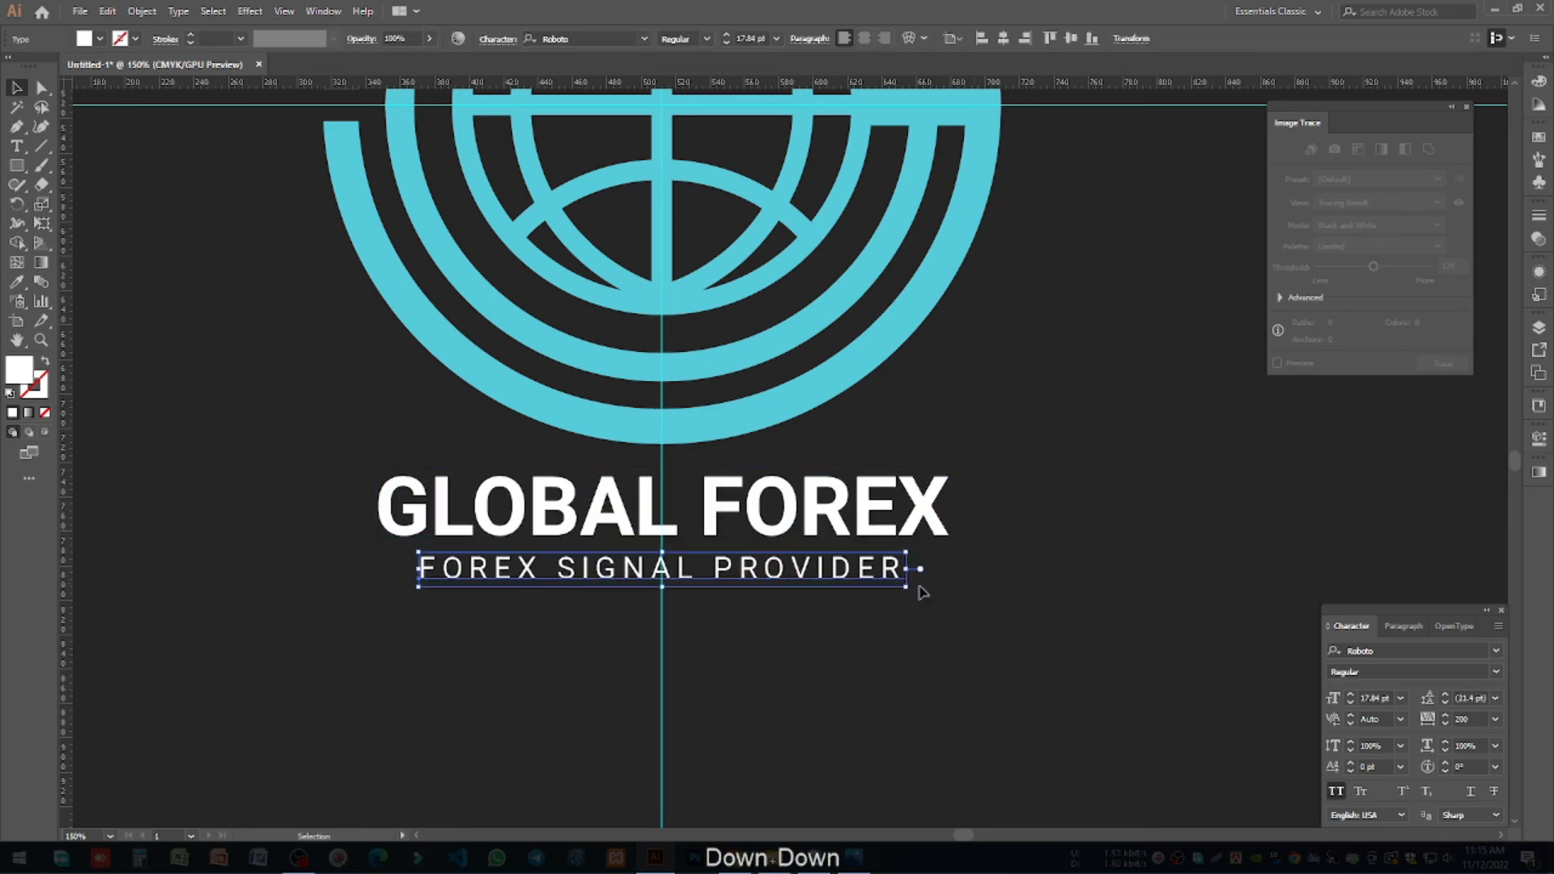
key("Down")
left_click(1006, 601)
scroll(953, 612, "down", 2)
left_click_drag(1093, 612, 1041, 609)
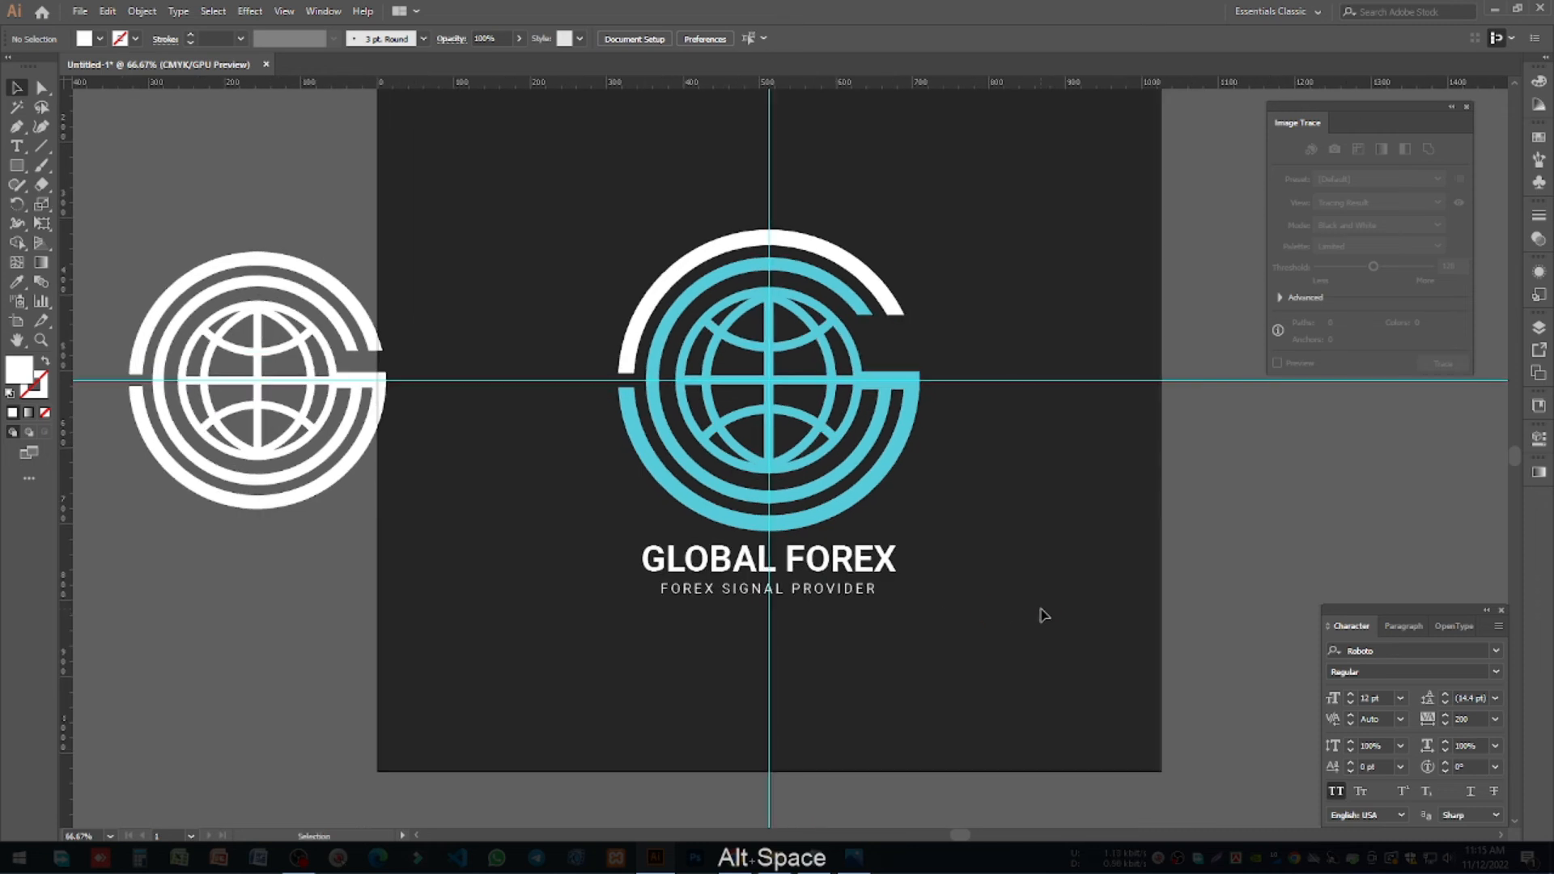
Step: Set the letter tracking of the FOREX SIGNAL PROVIDER tagline to 300
scroll(761, 618, "up", 2)
scroll(761, 618, "down", 2)
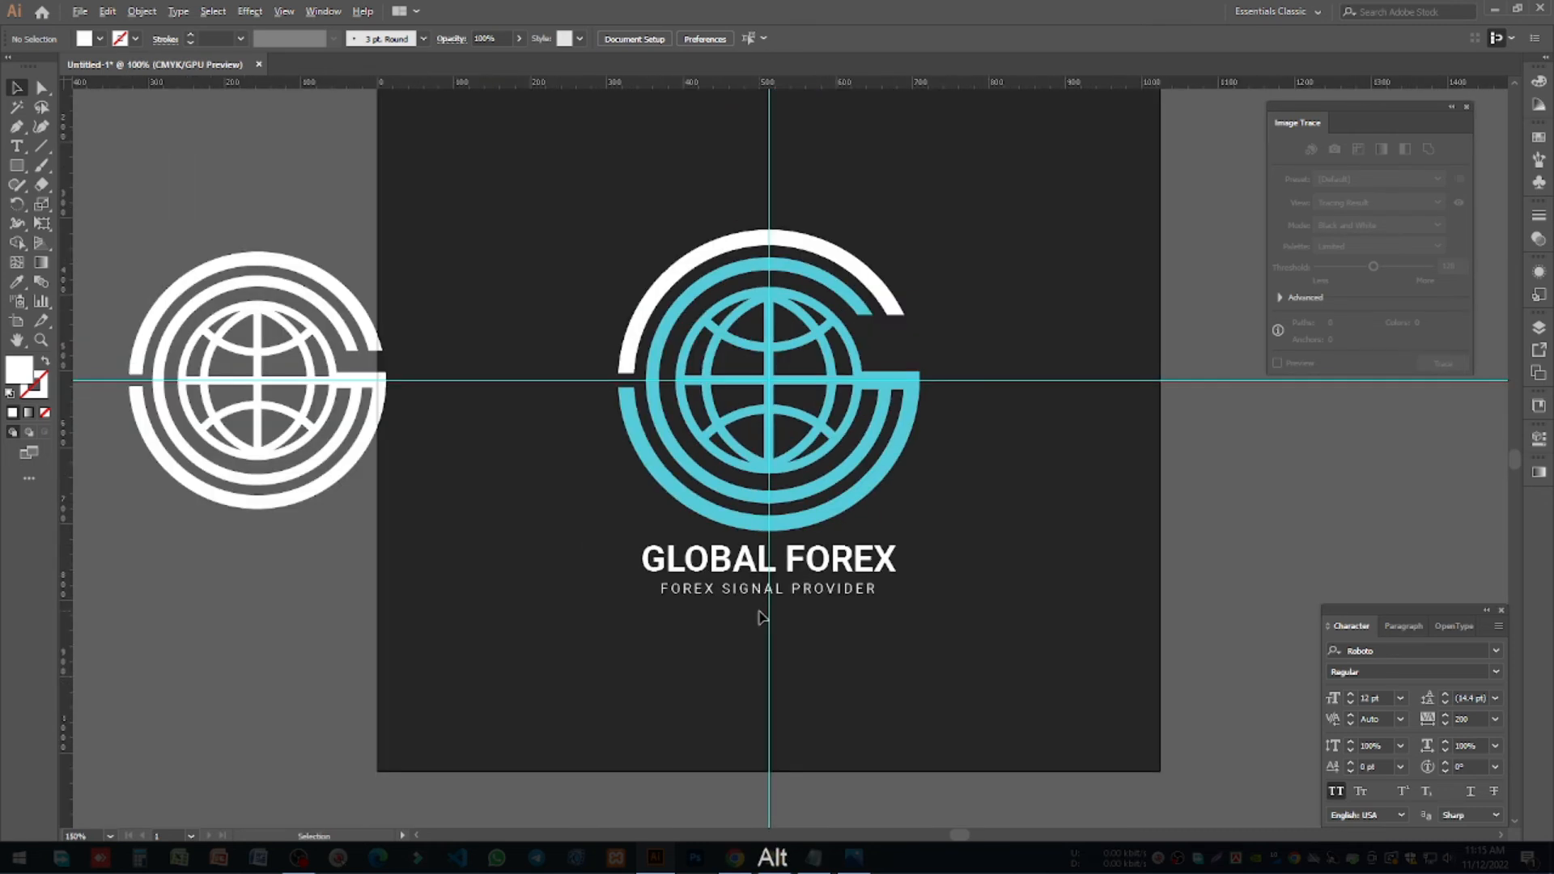
left_click_drag(871, 611, 819, 597)
left_click(822, 598)
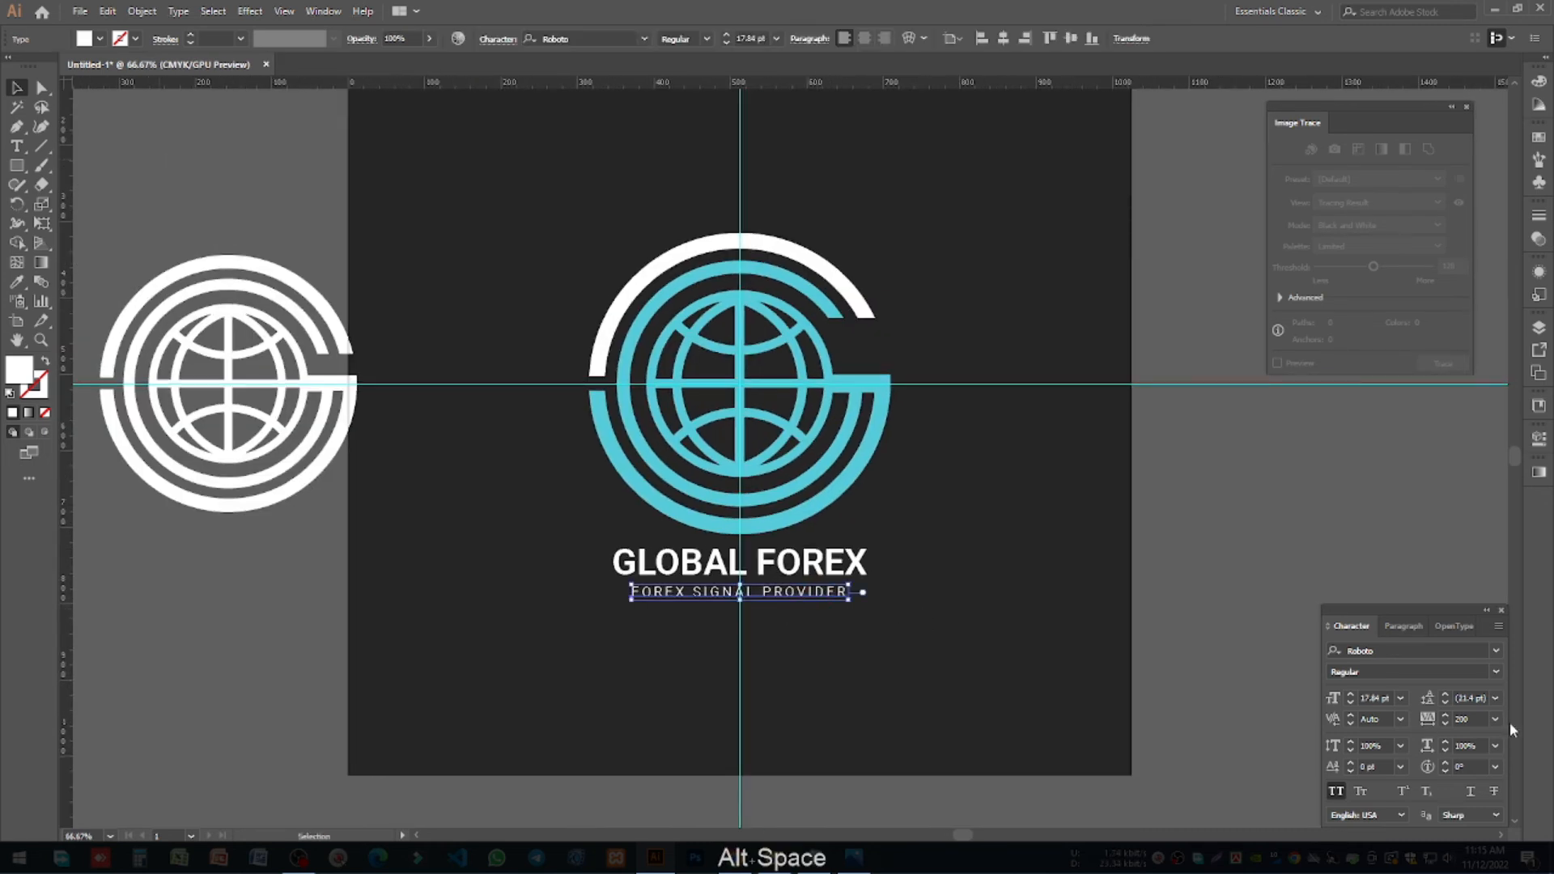
type("300")
key("Return")
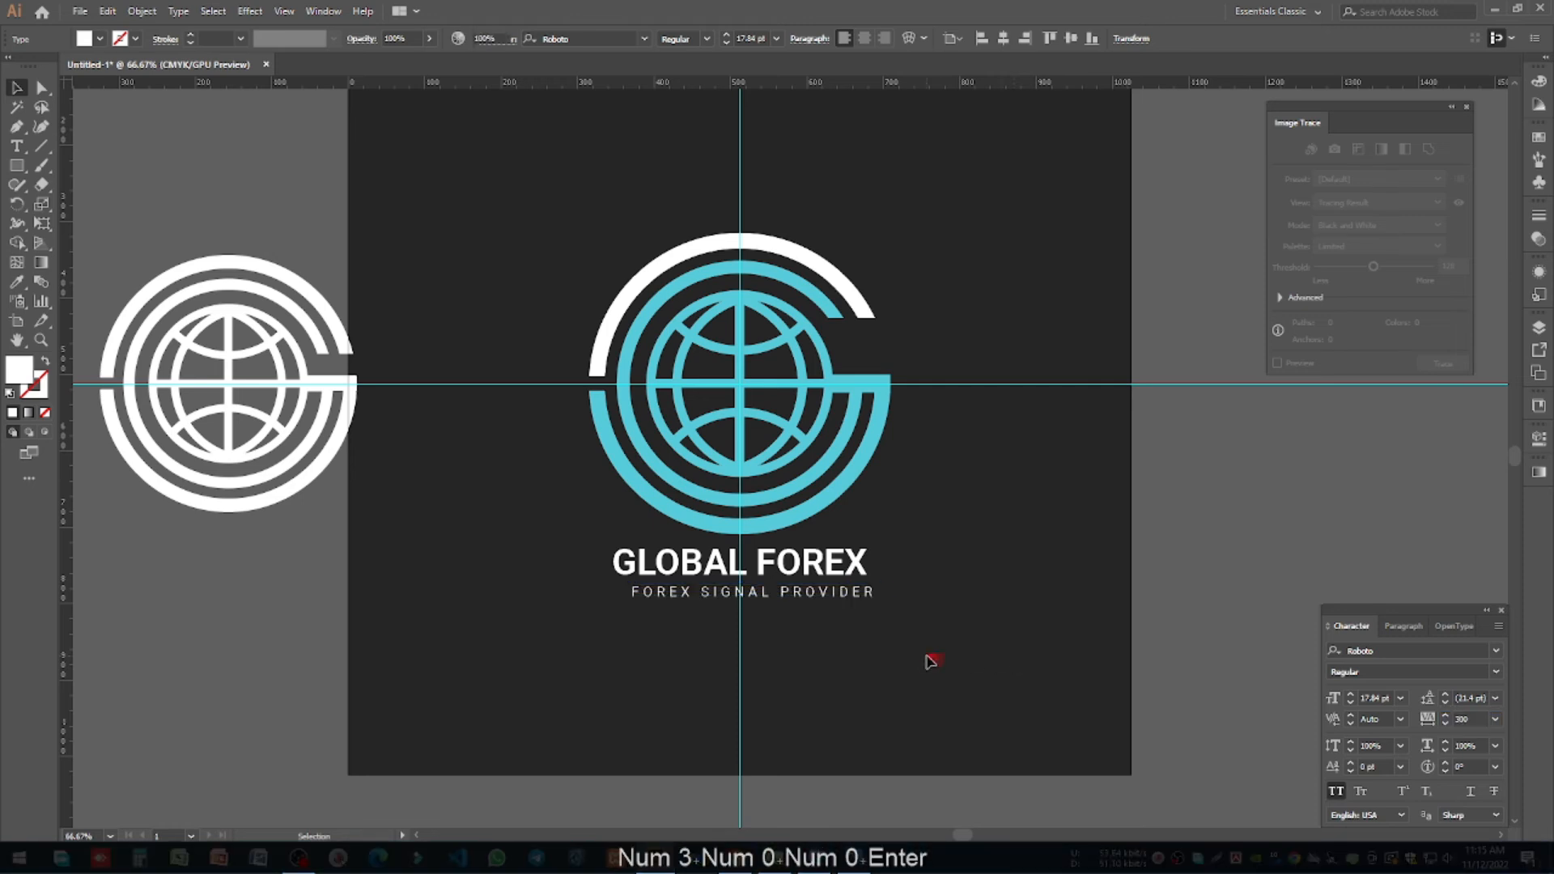
Step: Centre the tagline horizontally under GLOBAL FOREX
left_click(844, 601)
left_click_drag(843, 595, 768, 576)
left_click(969, 39)
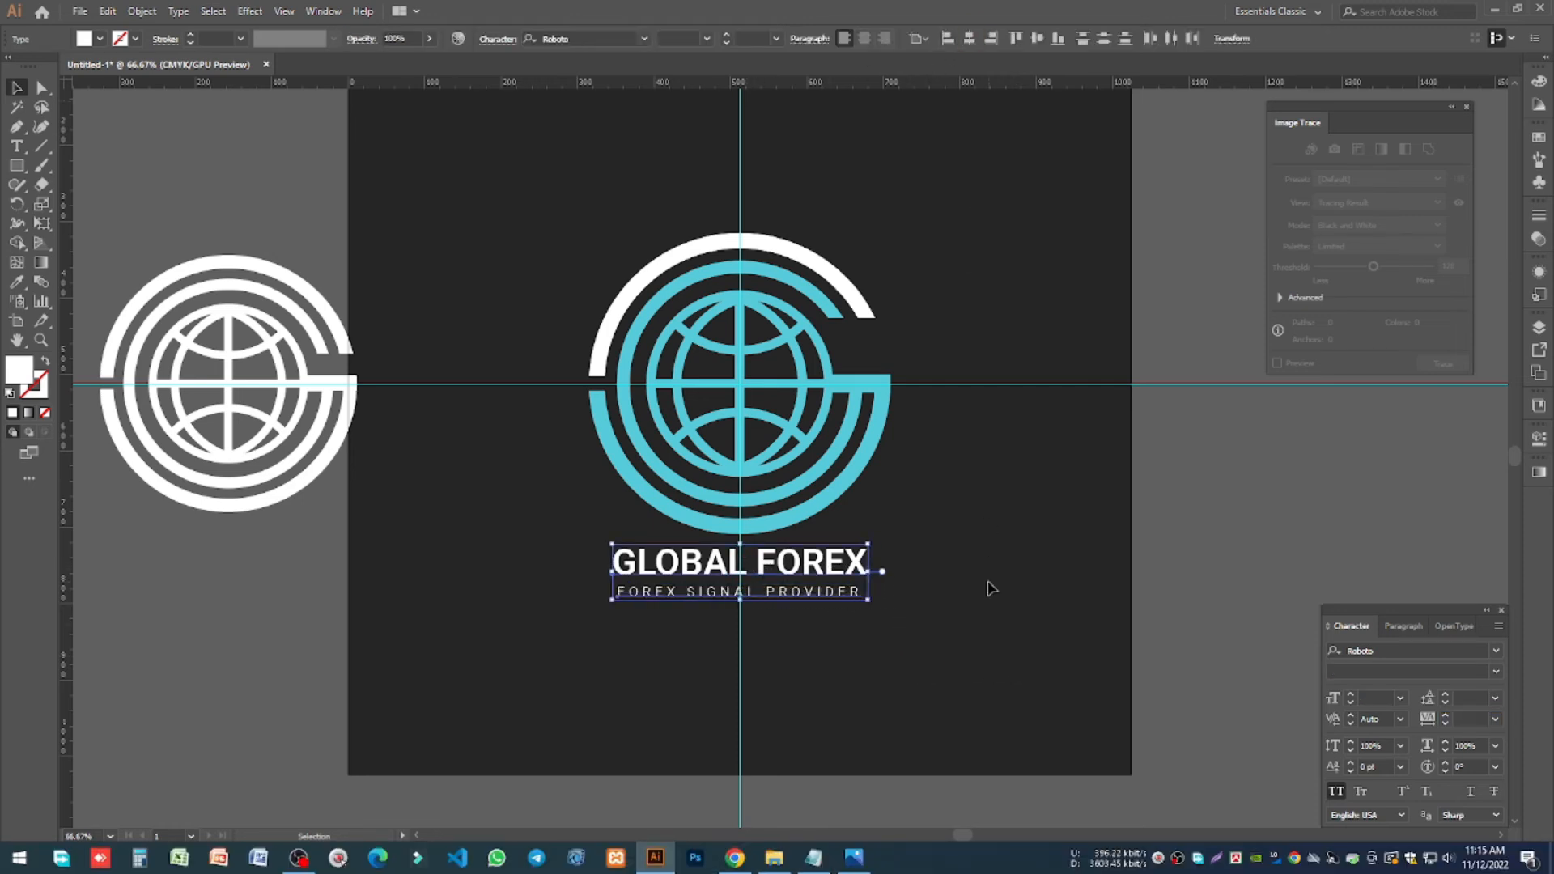
left_click(964, 611)
Step: Group the globe G logo on the artboard together with both text lines
left_click_drag(569, 217, 566, 217)
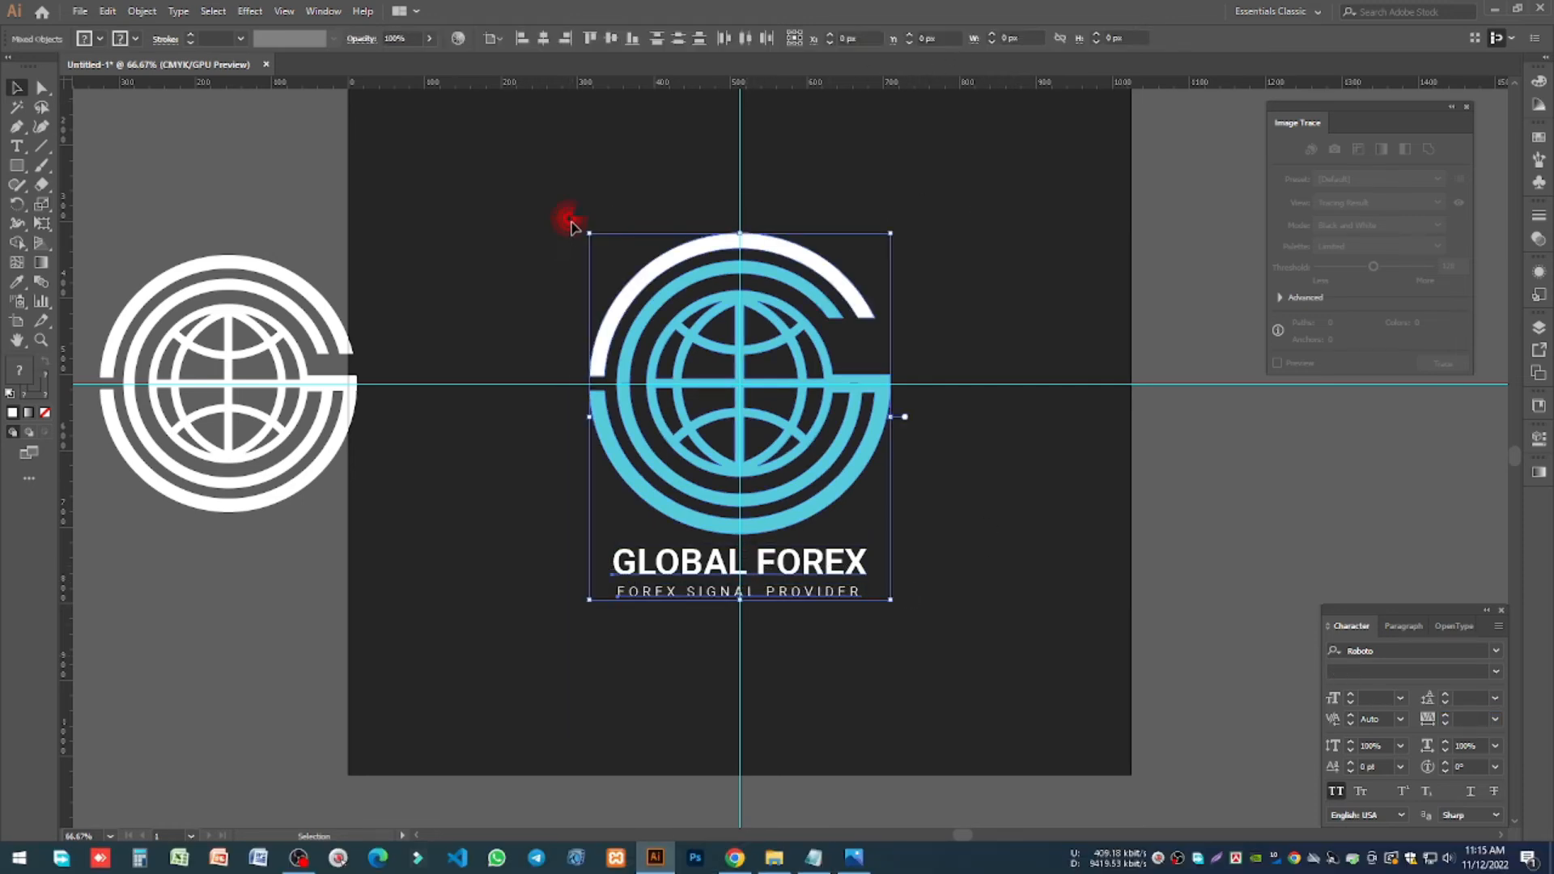
key("ctrl+g")
left_click(995, 486)
left_click(842, 574)
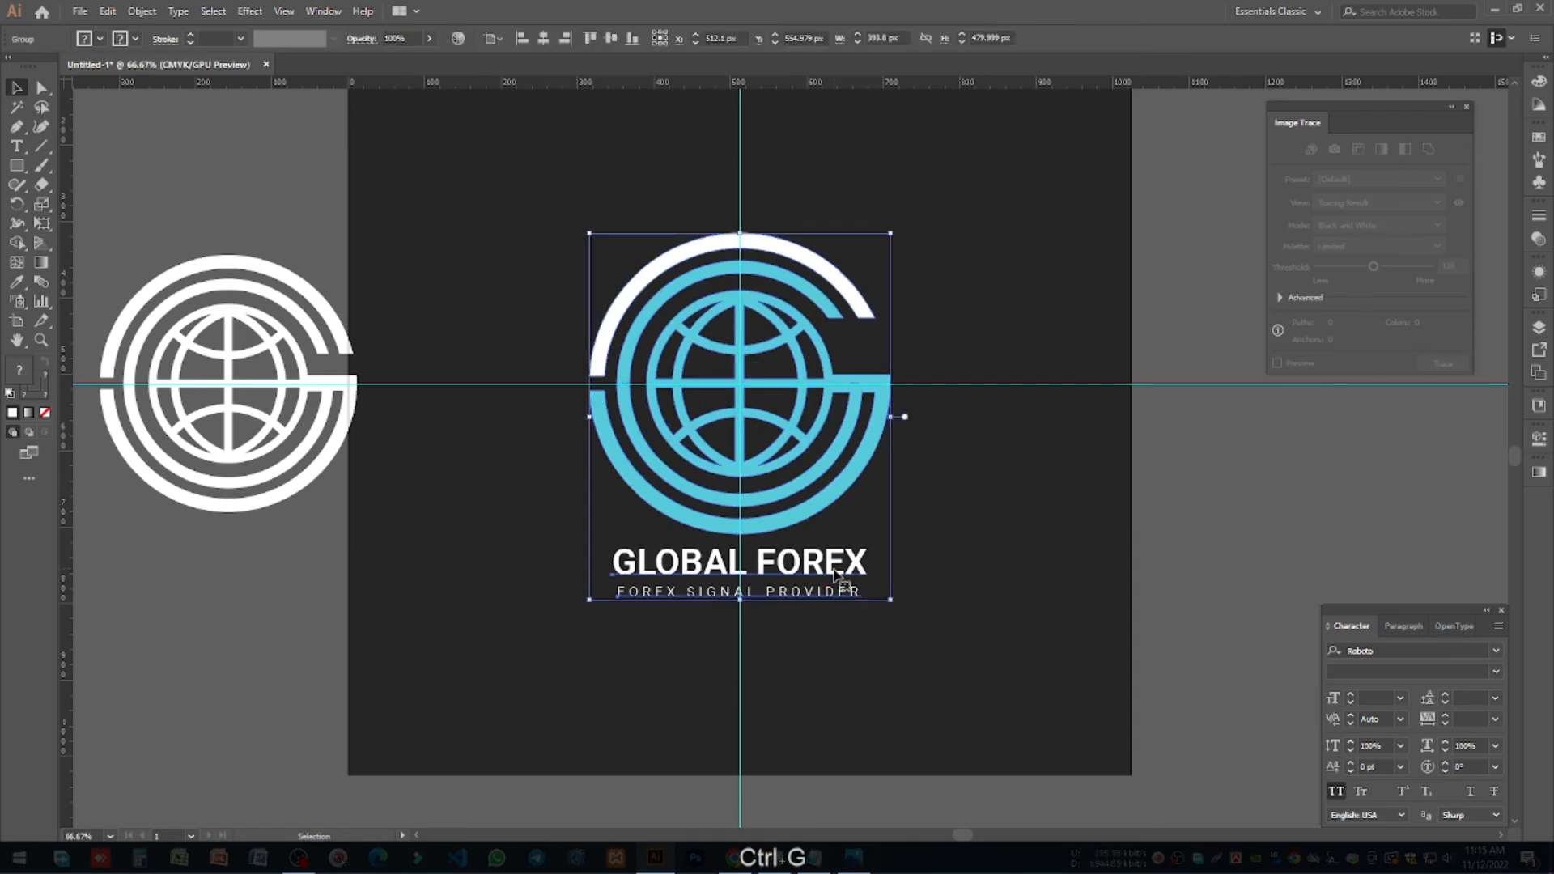
left_click(1004, 553)
Step: Centre the logo group on the artboard and enlarge it proportionally from its centre to about 568 px wide
scroll(818, 521, "down", 1)
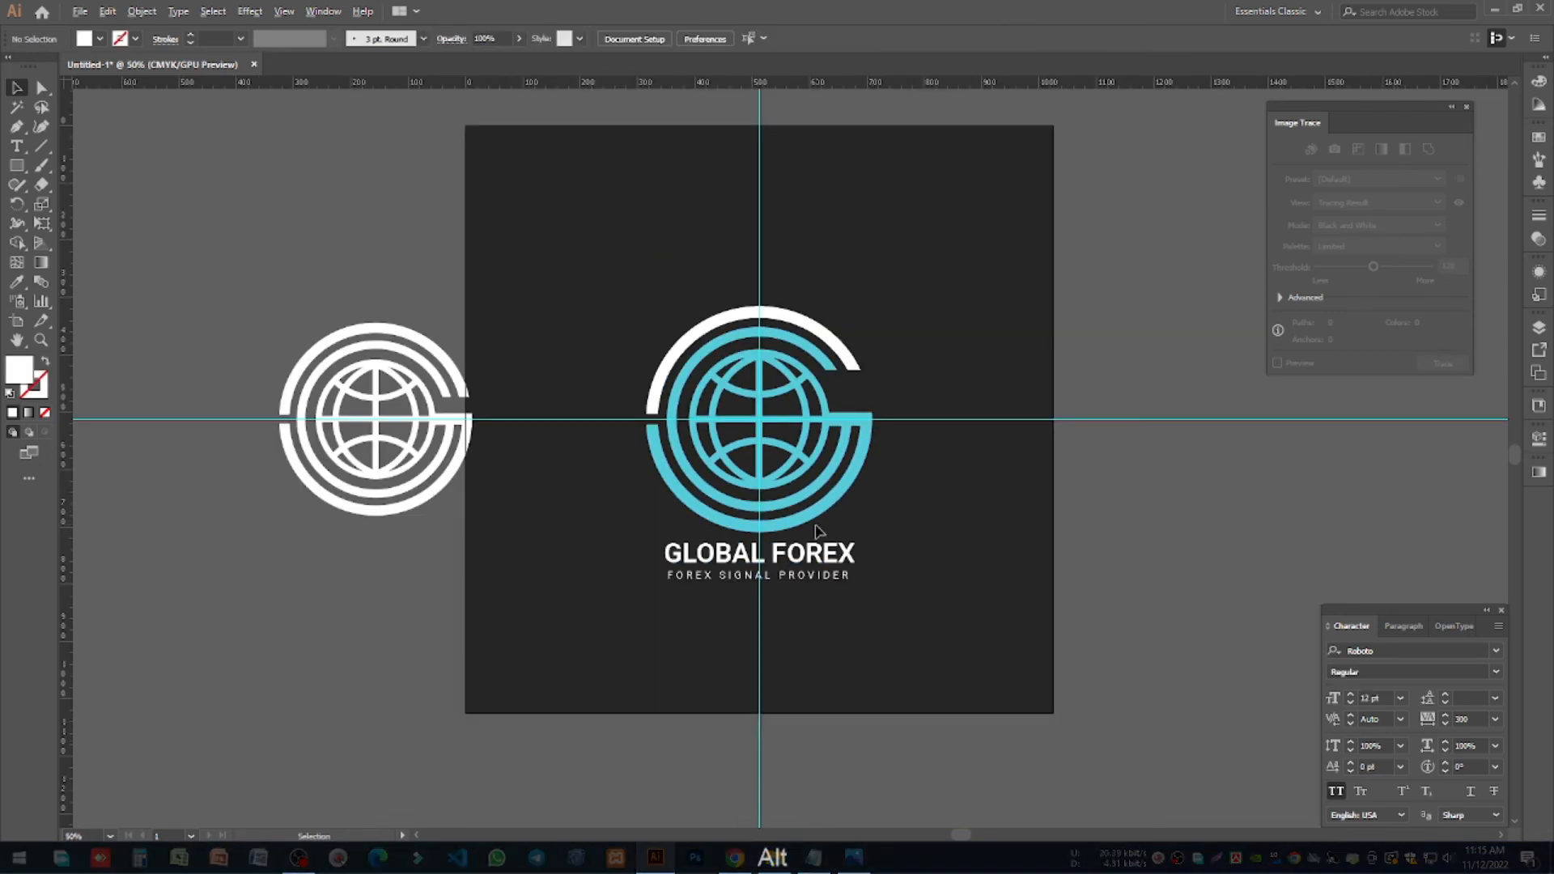
left_click(860, 498)
left_click_drag(873, 441, 926, 416)
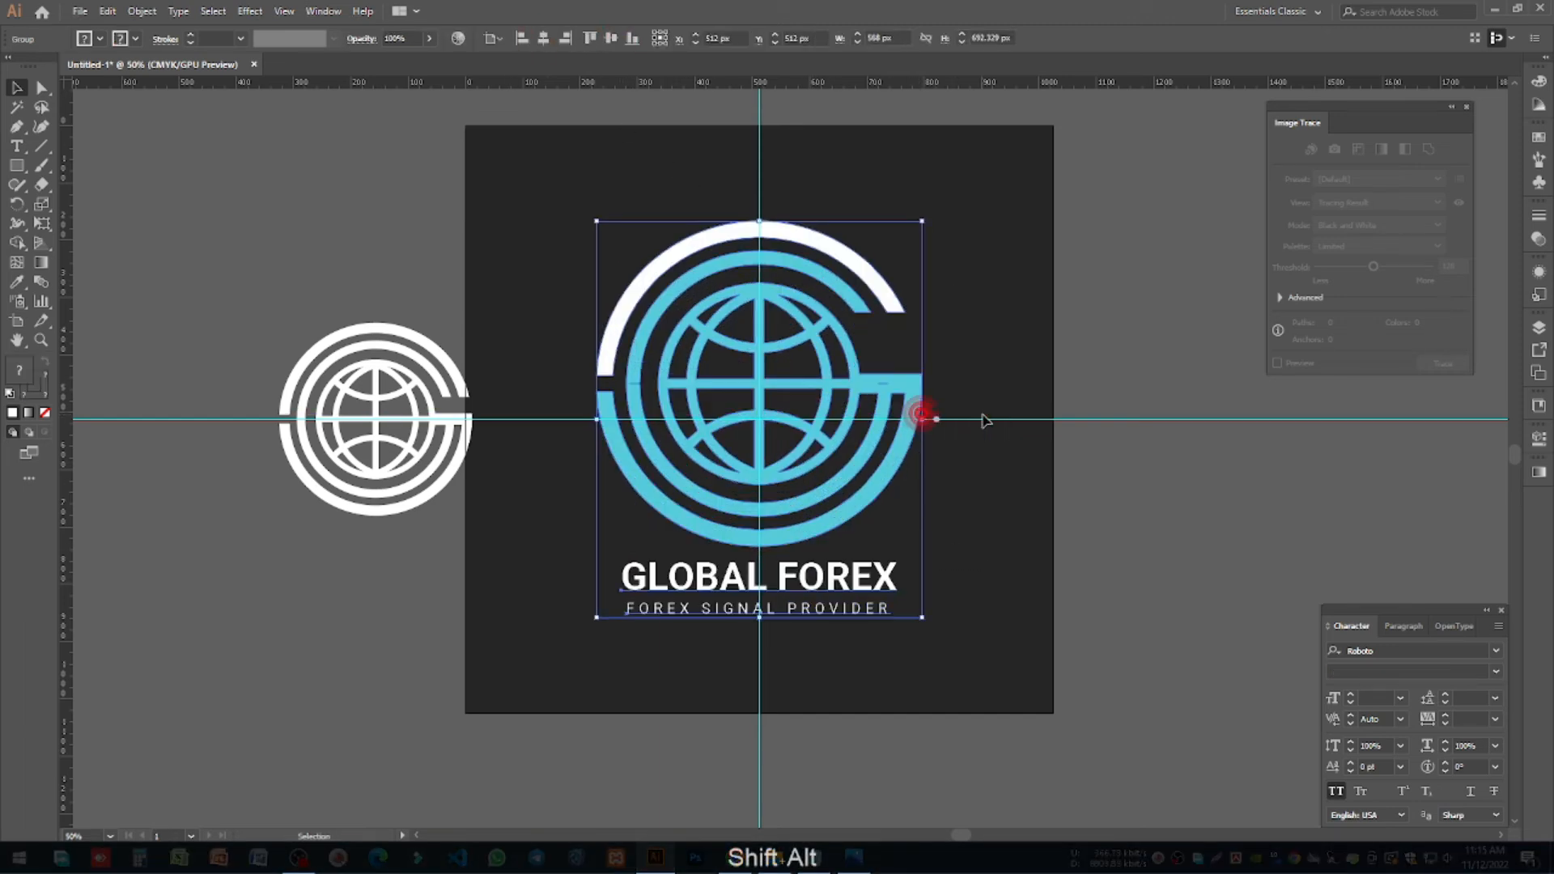
left_click(999, 455)
left_click_drag(489, 536, 254, 198)
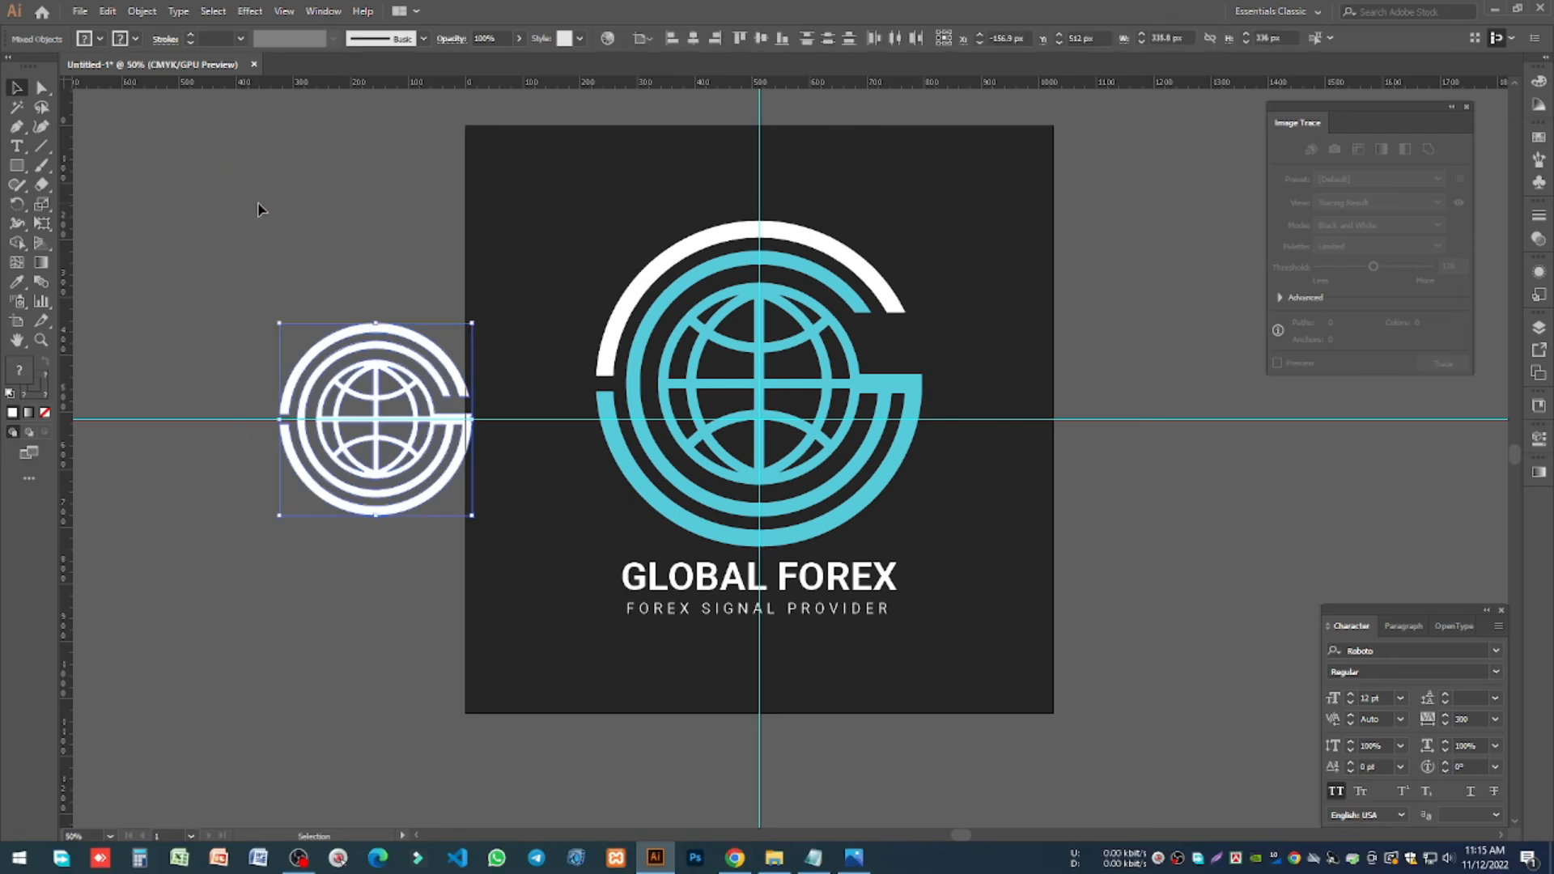
left_click(337, 241)
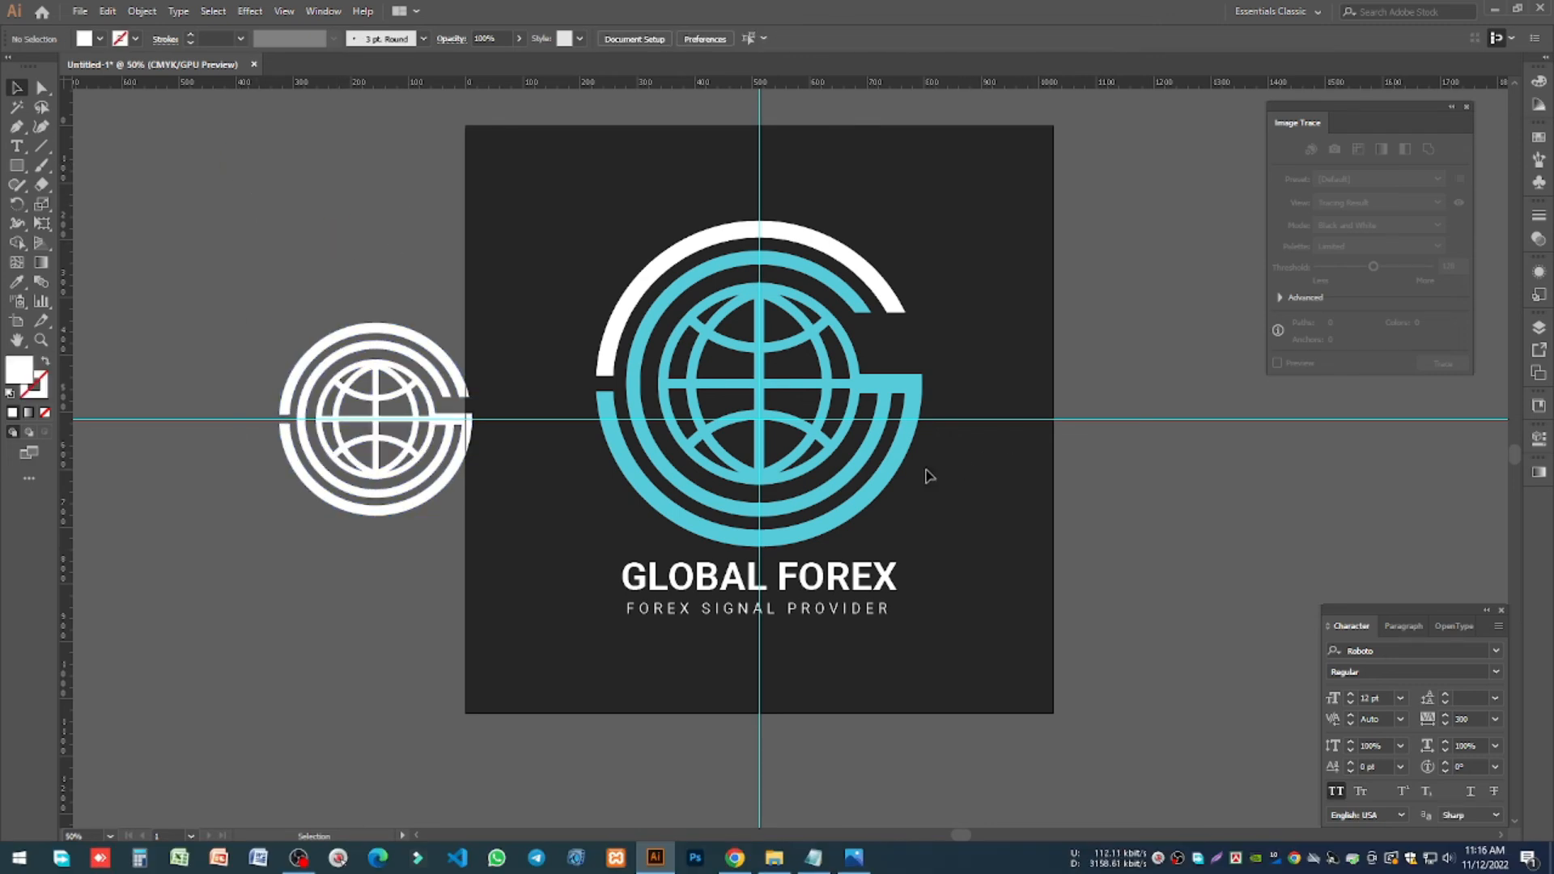
key("a")
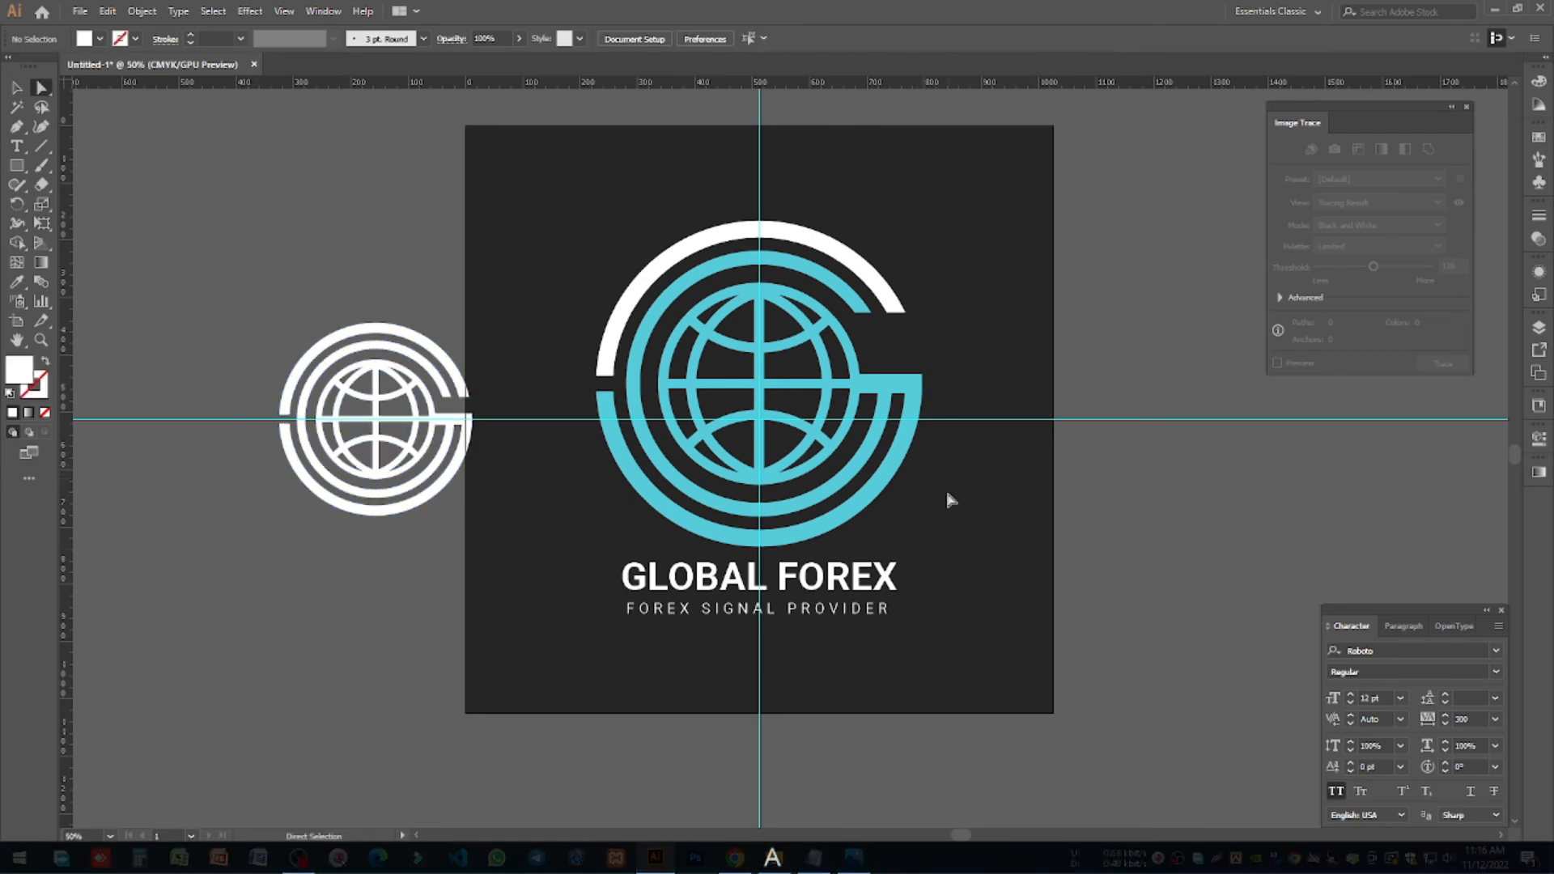
left_click(14, 89)
left_click(607, 413)
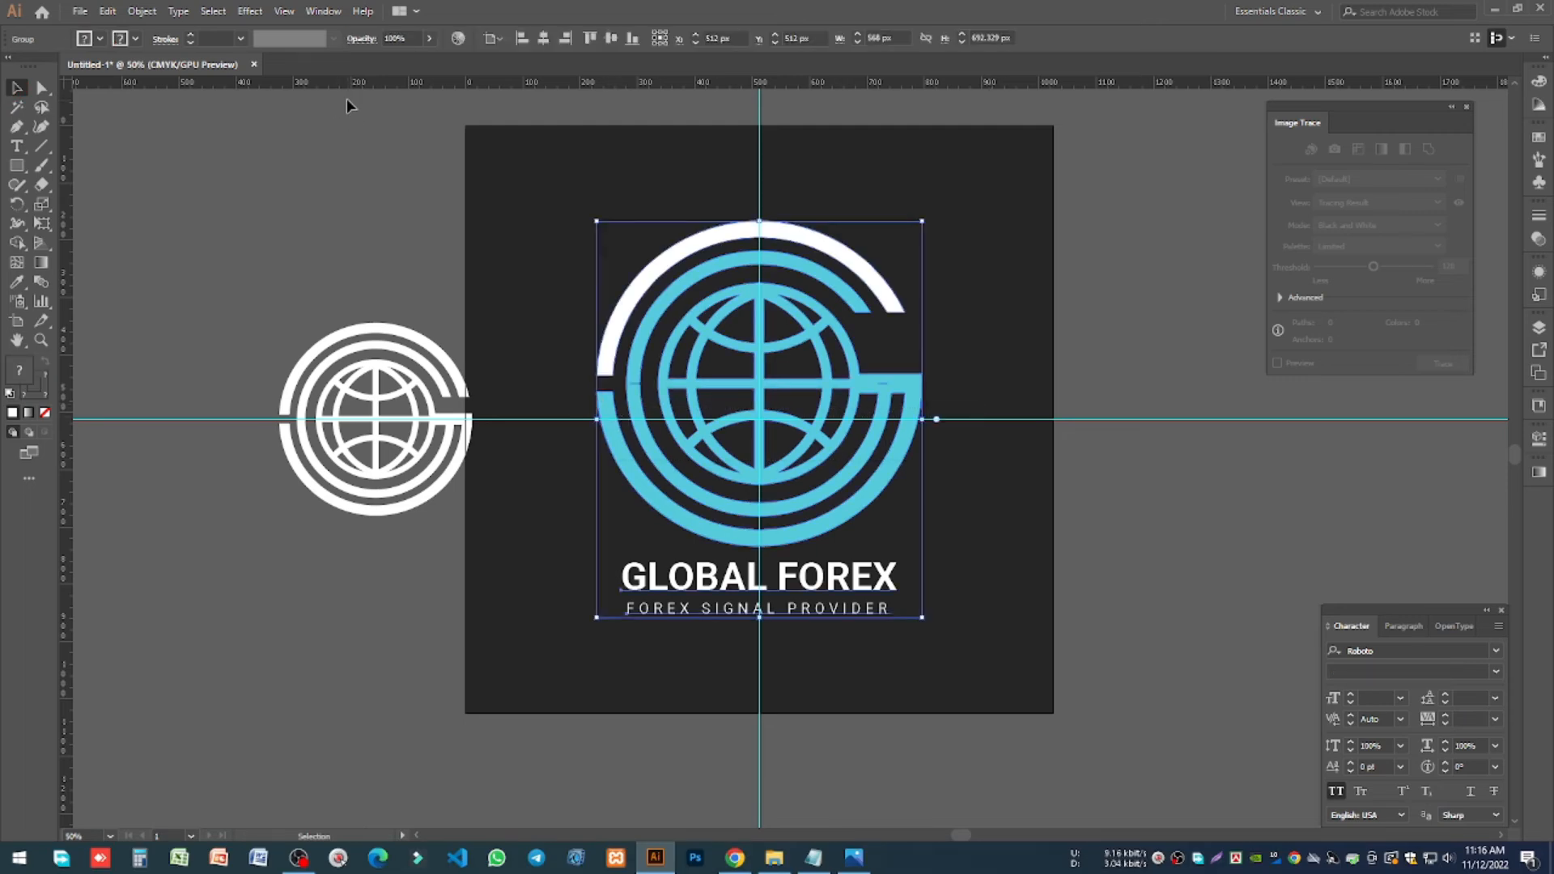
Step: Recolour the light blue globe and rings inside the group with the blue 00A4FF
left_click_drag(982, 476, 546, 399)
key("a")
left_click(988, 503)
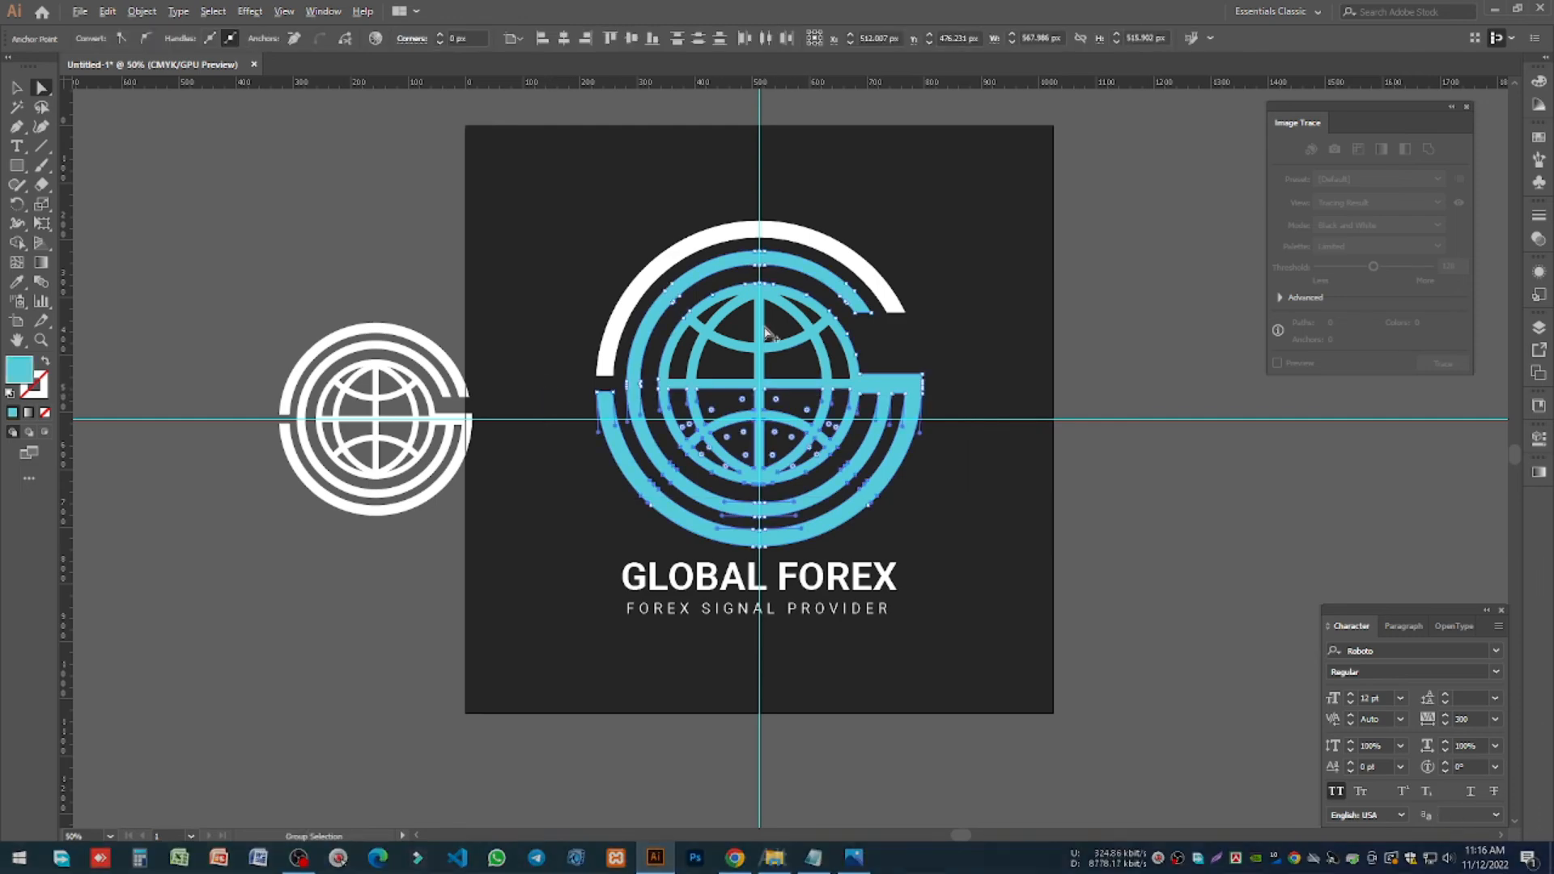
scroll(764, 327, "up", 3)
scroll(764, 327, "down", 3)
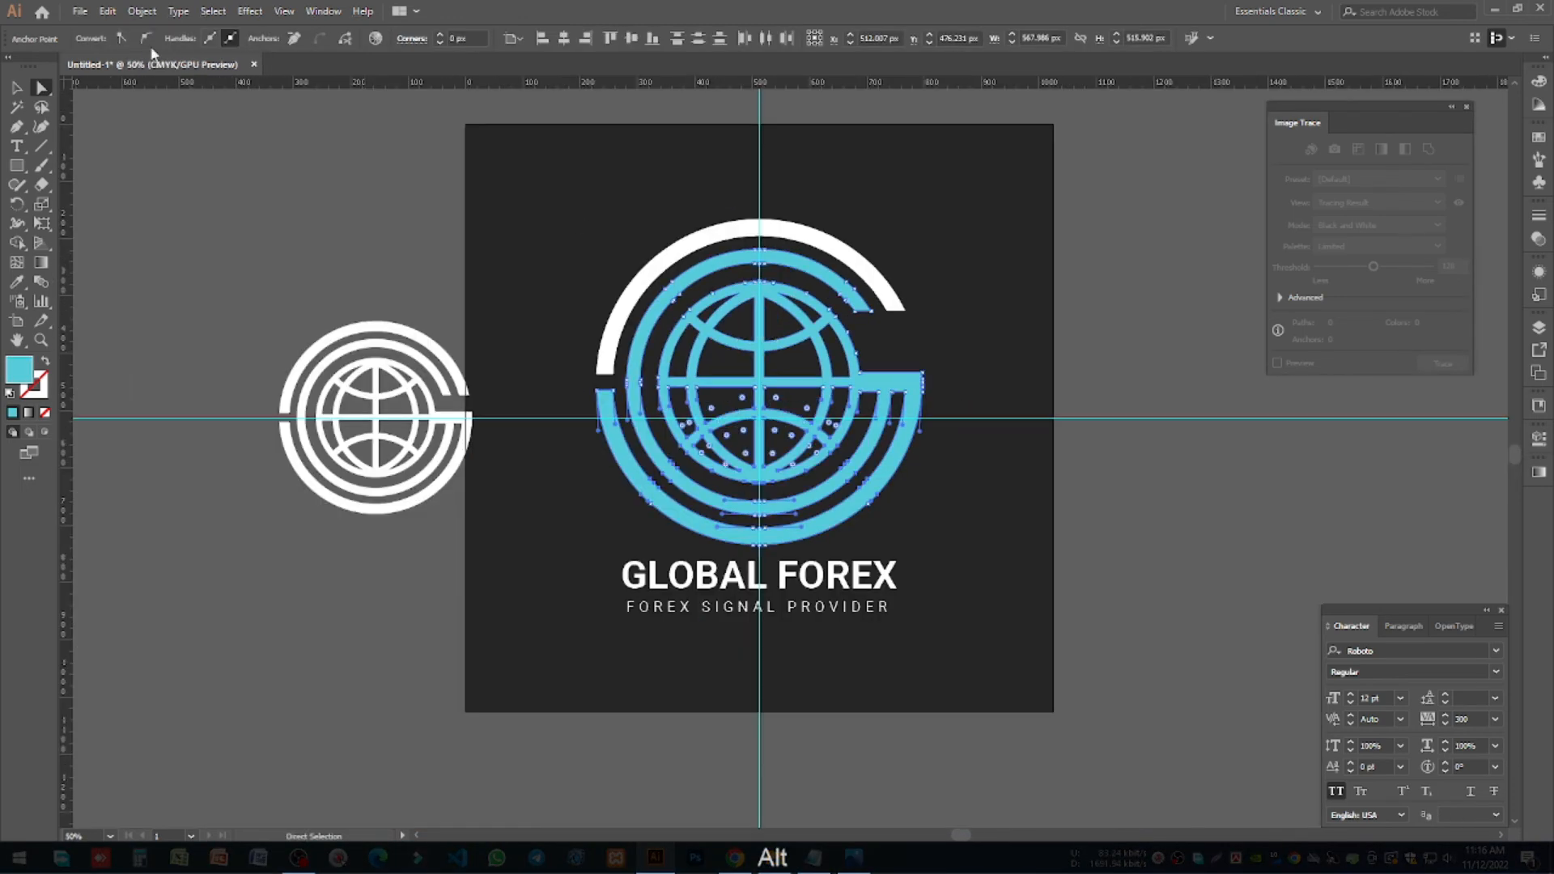
double_click(20, 371)
left_click_drag(1163, 400, 1203, 411)
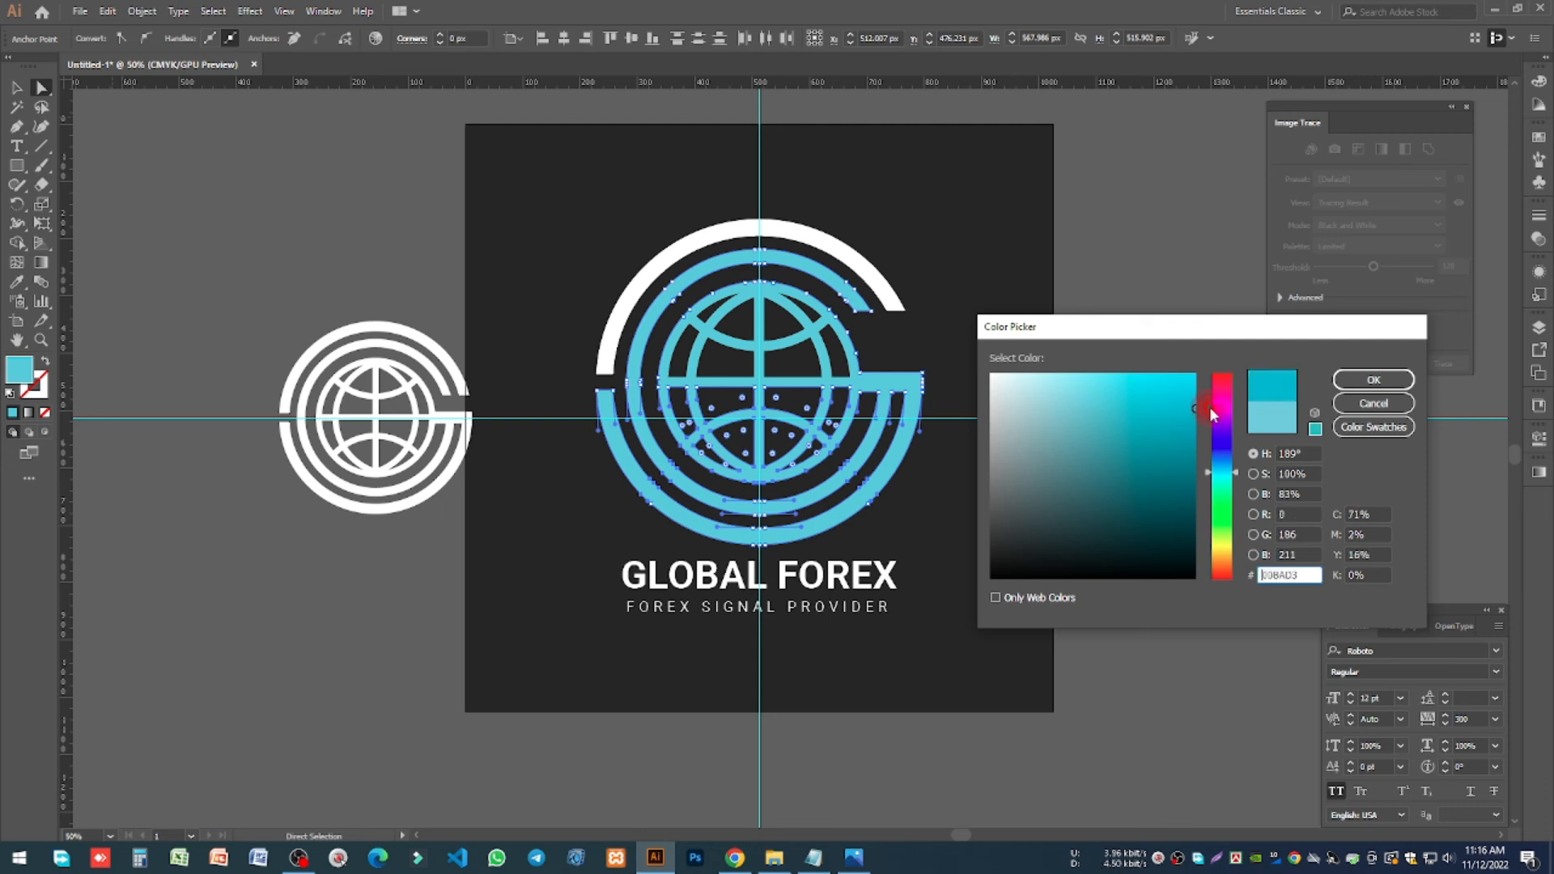
mouse_move(1184, 471)
left_mouse_down()
mouse_move(1210, 442)
mouse_move(1227, 467)
left_mouse_up()
left_click_drag(1192, 417, 1222, 353)
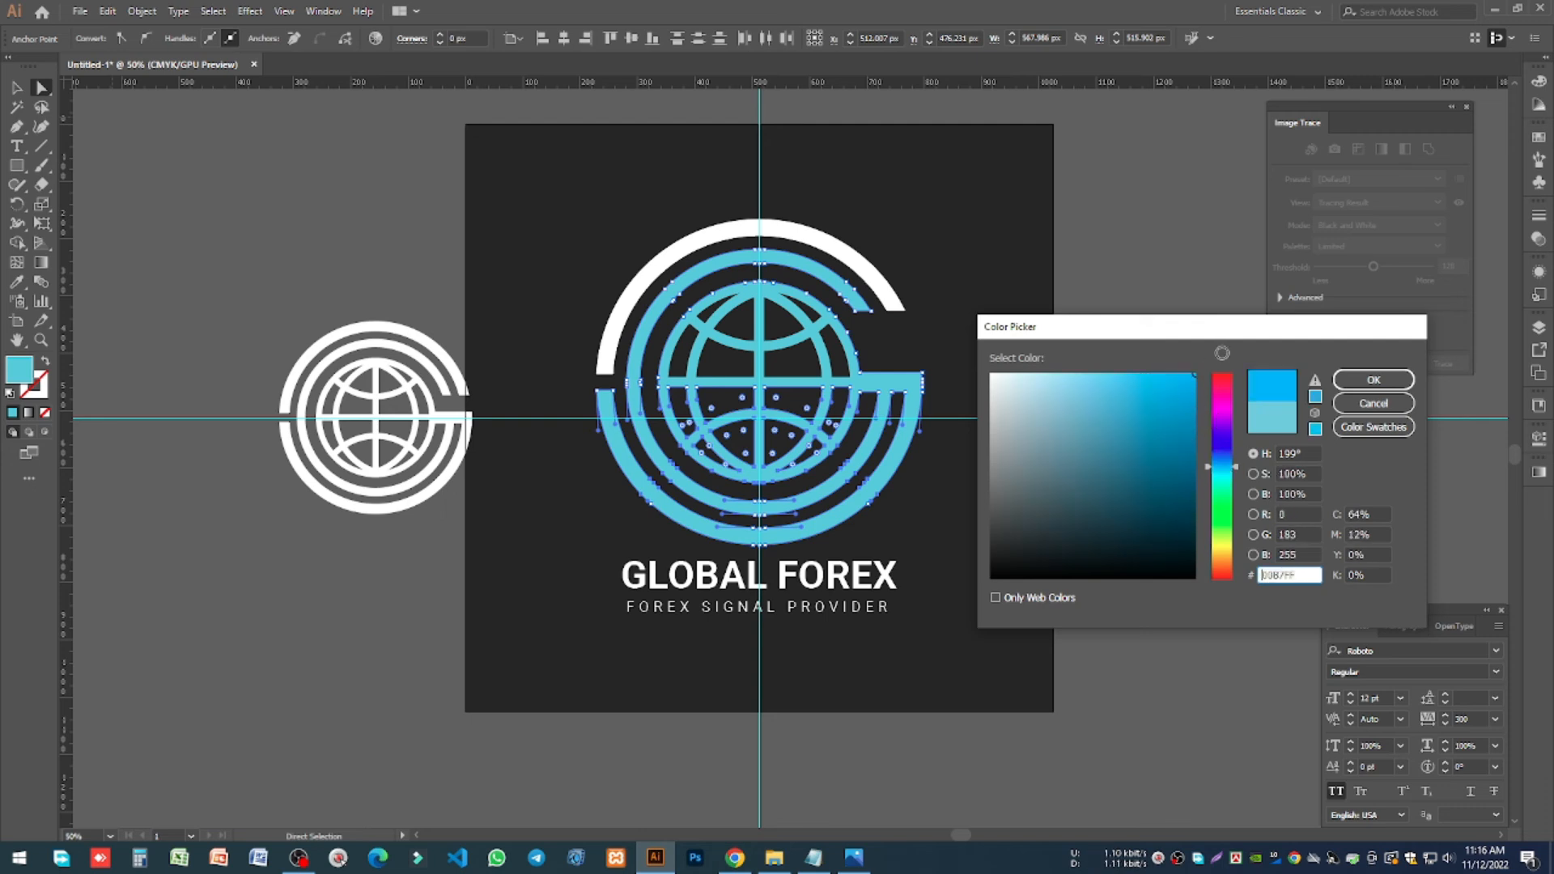
left_click_drag(1228, 472, 1229, 469)
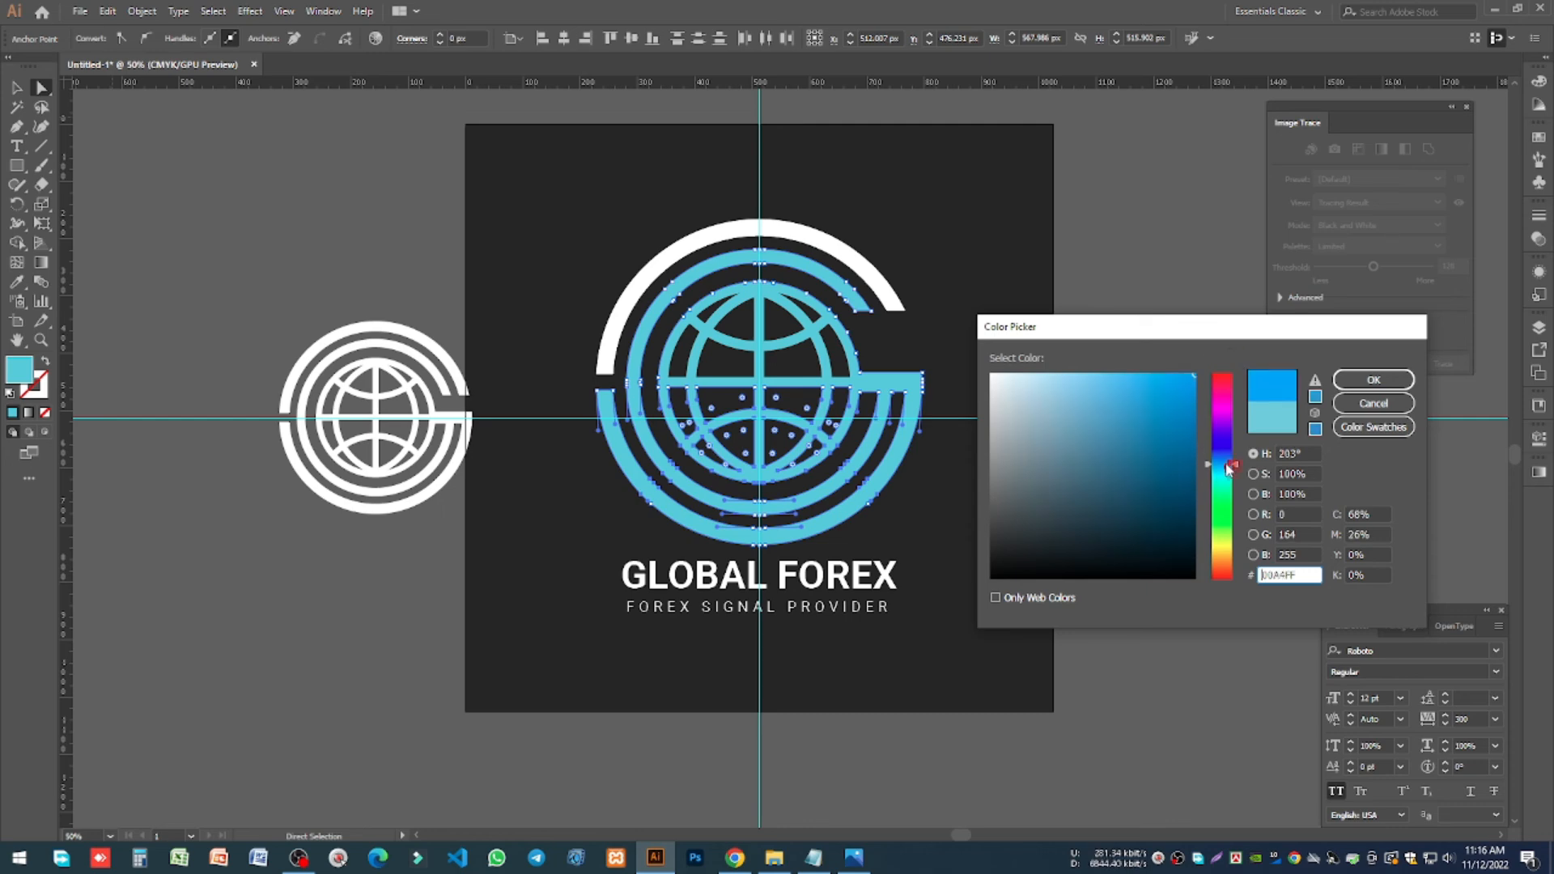
key("Return")
left_click(1189, 451)
key("v")
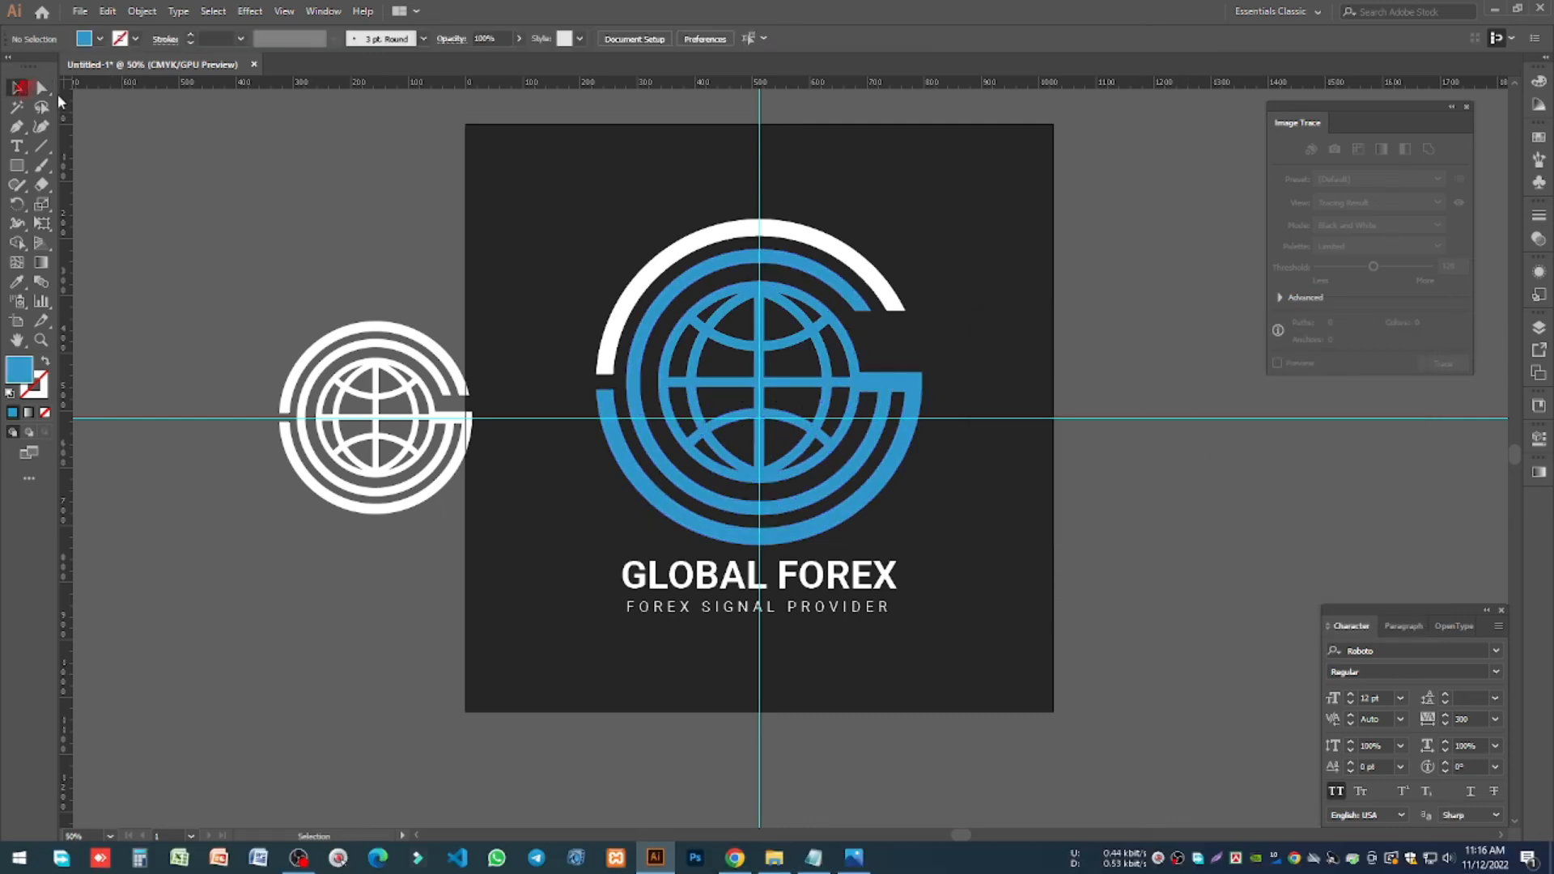
Step: Move the spare white logo copy from the left of the artboard to the empty area on its right
scroll(833, 342, "up", 1)
left_click_drag(1048, 546, 1024, 540)
scroll(890, 644, "down", 1)
left_click_drag(922, 595, 909, 590)
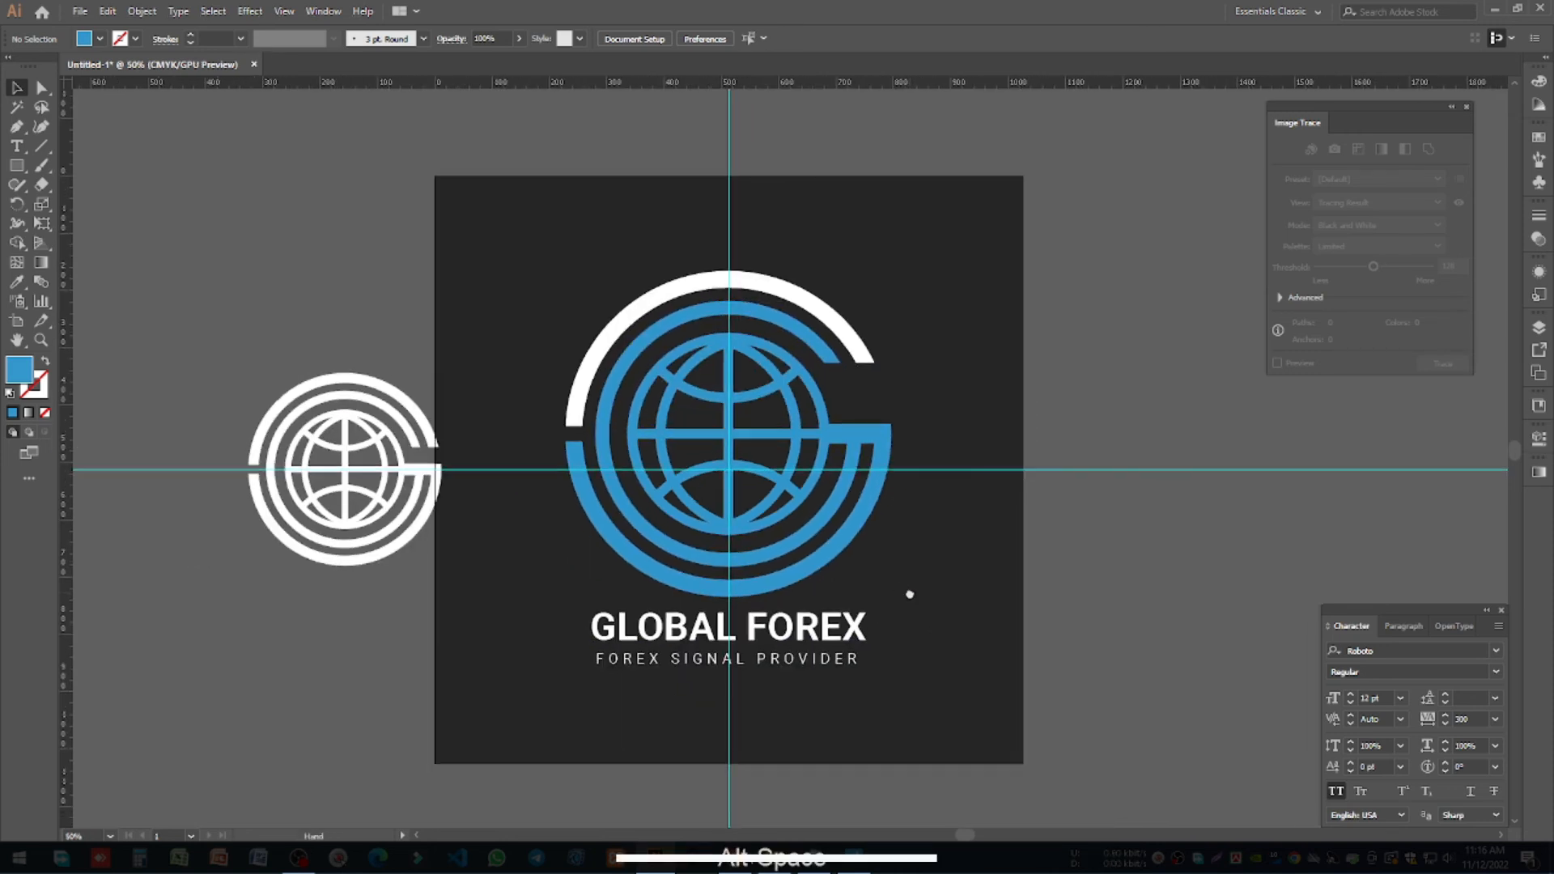
left_click_drag(239, 367, 444, 569)
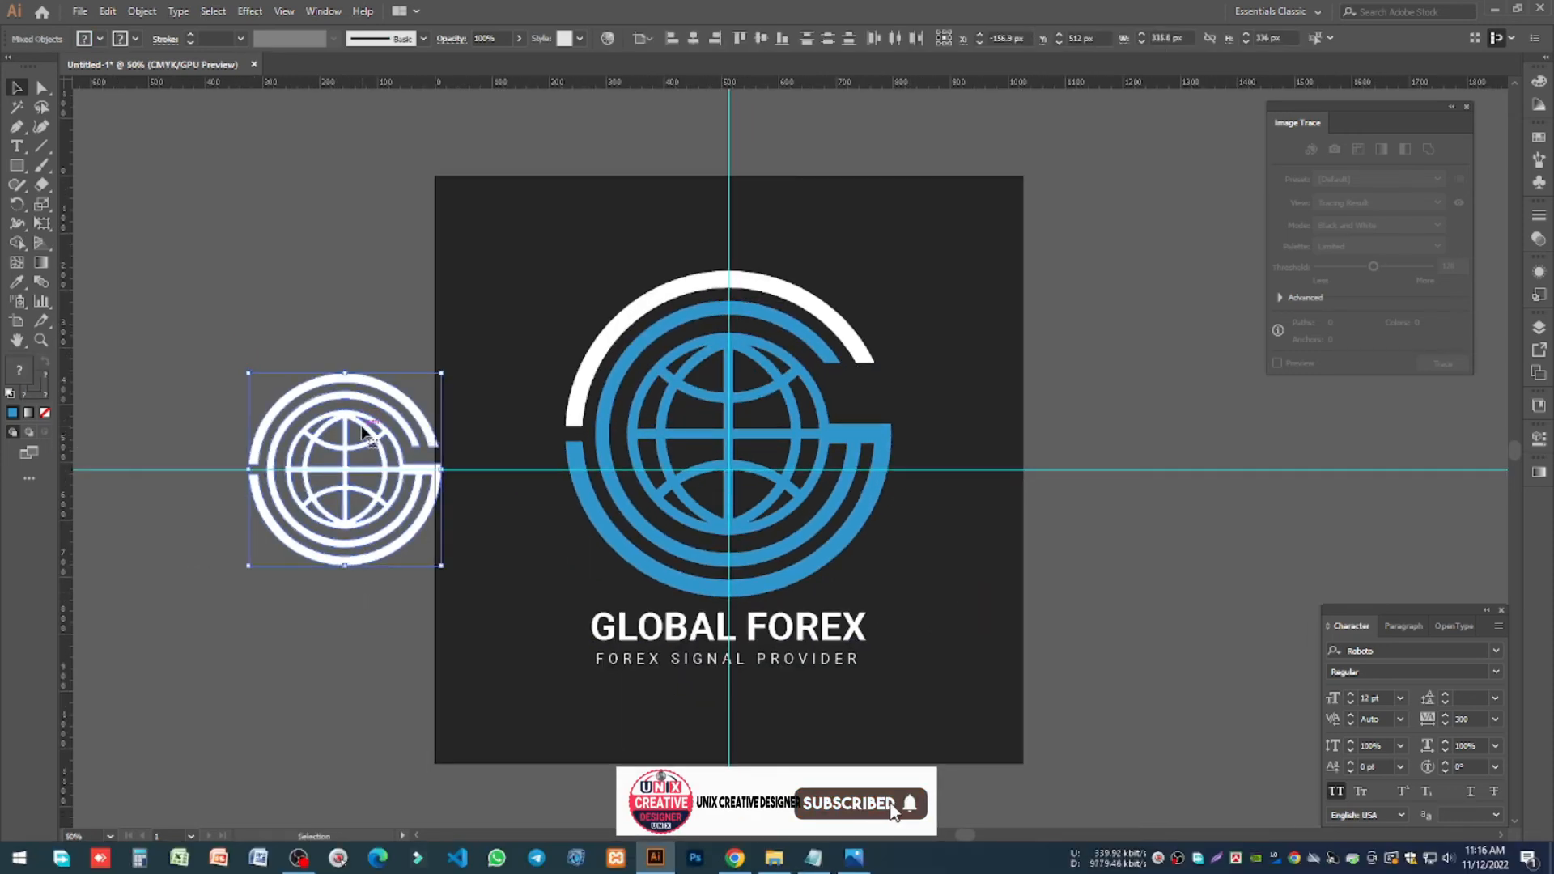
left_click_drag(378, 430, 1206, 391)
left_click(1096, 243)
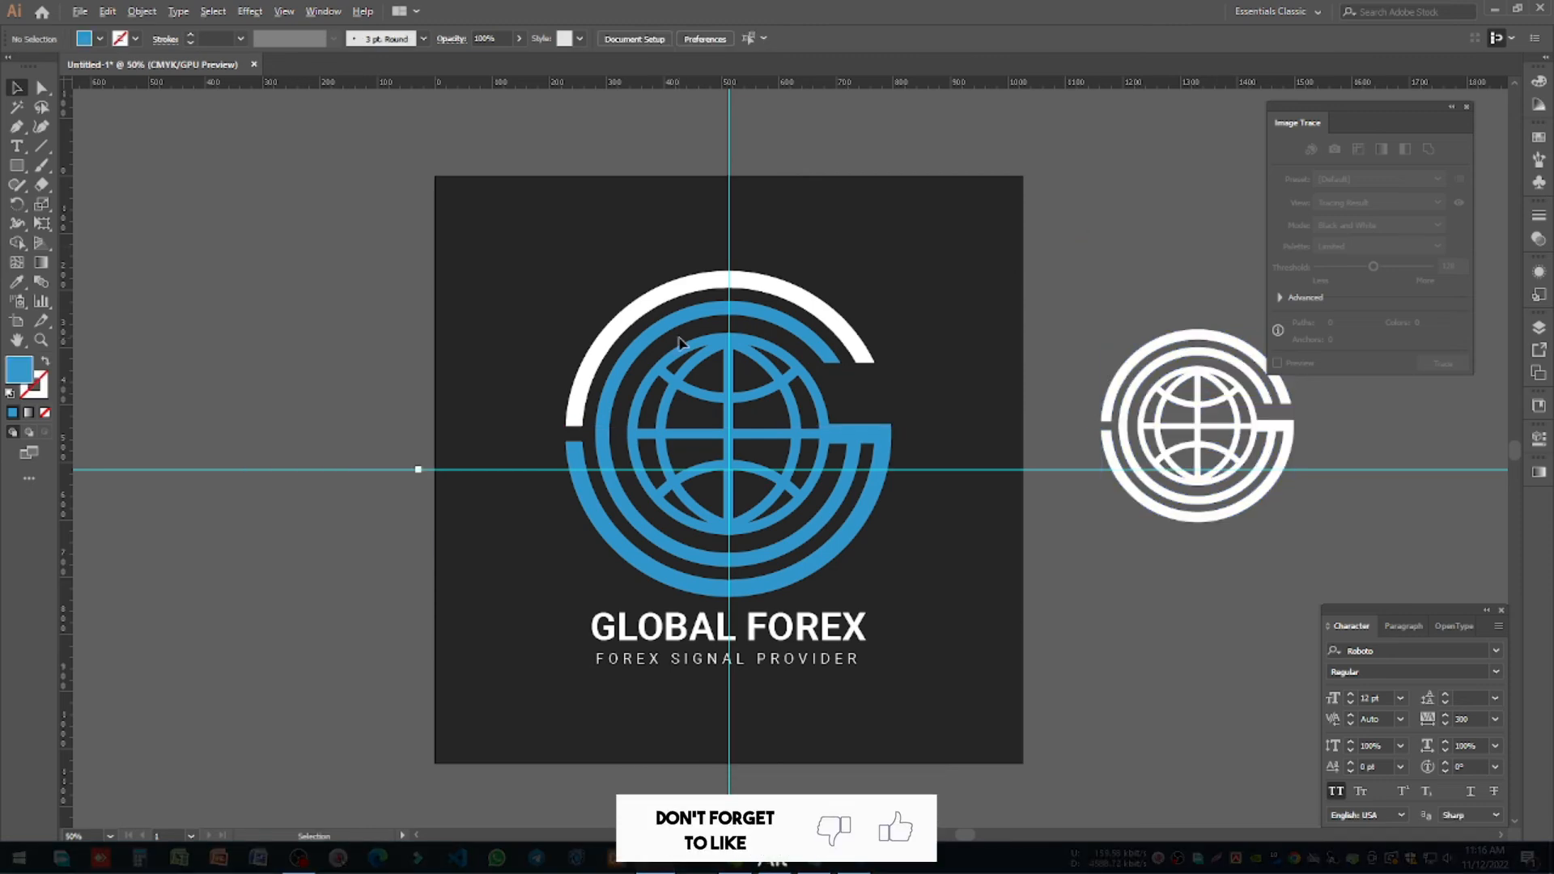
Step: Scale the logo group down proportionally from its centre to about 348 px wide
scroll(680, 340, "down", 1)
left_click(776, 466)
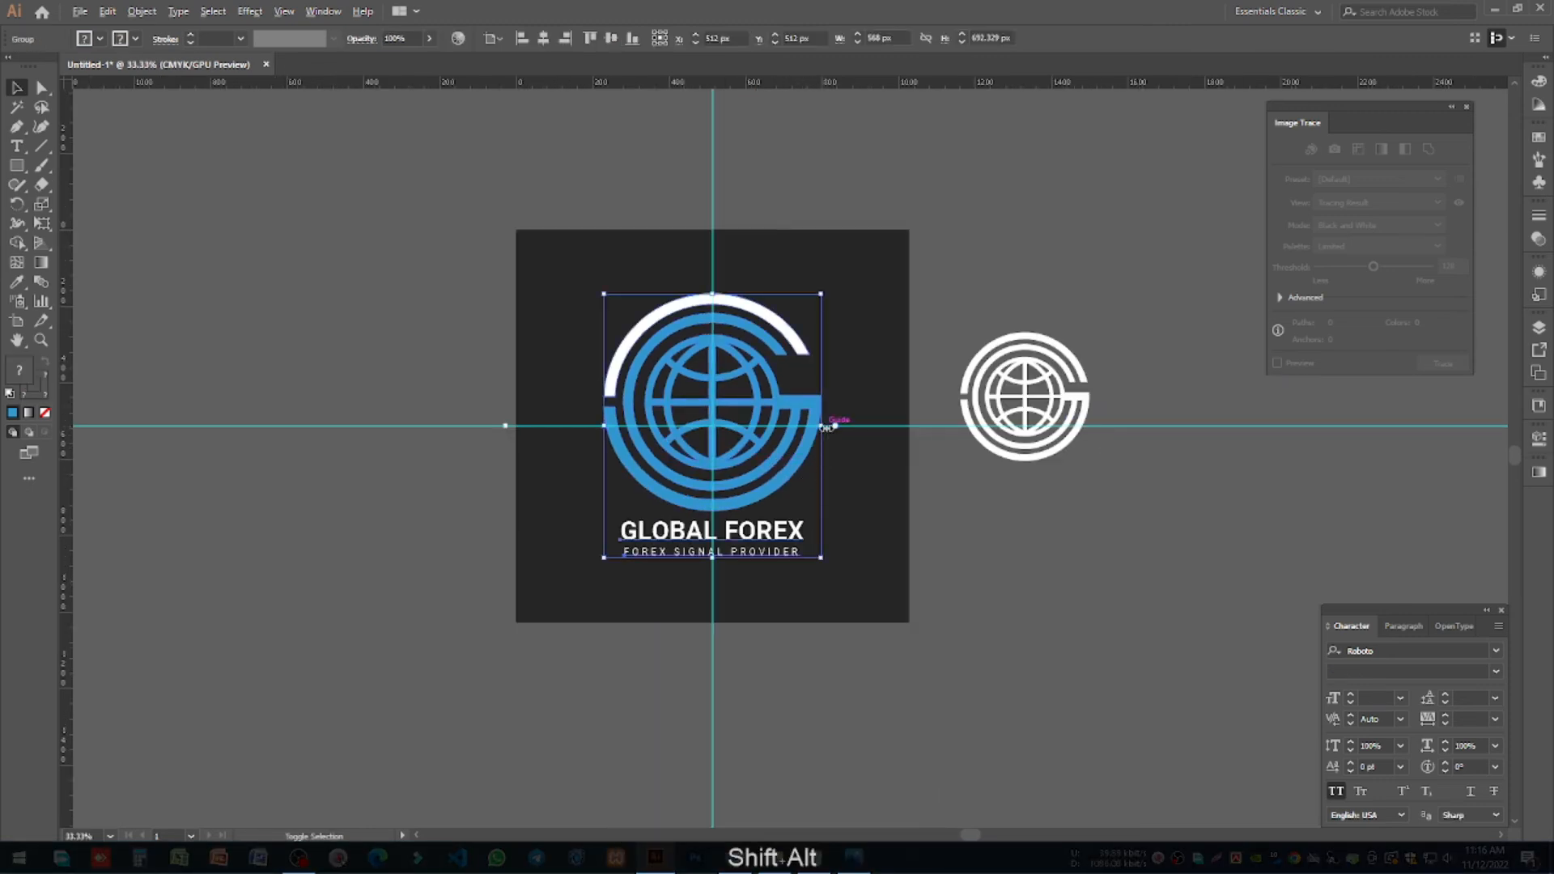
left_click_drag(832, 423, 840, 489)
left_click(845, 488)
scroll(717, 439, "up", 2)
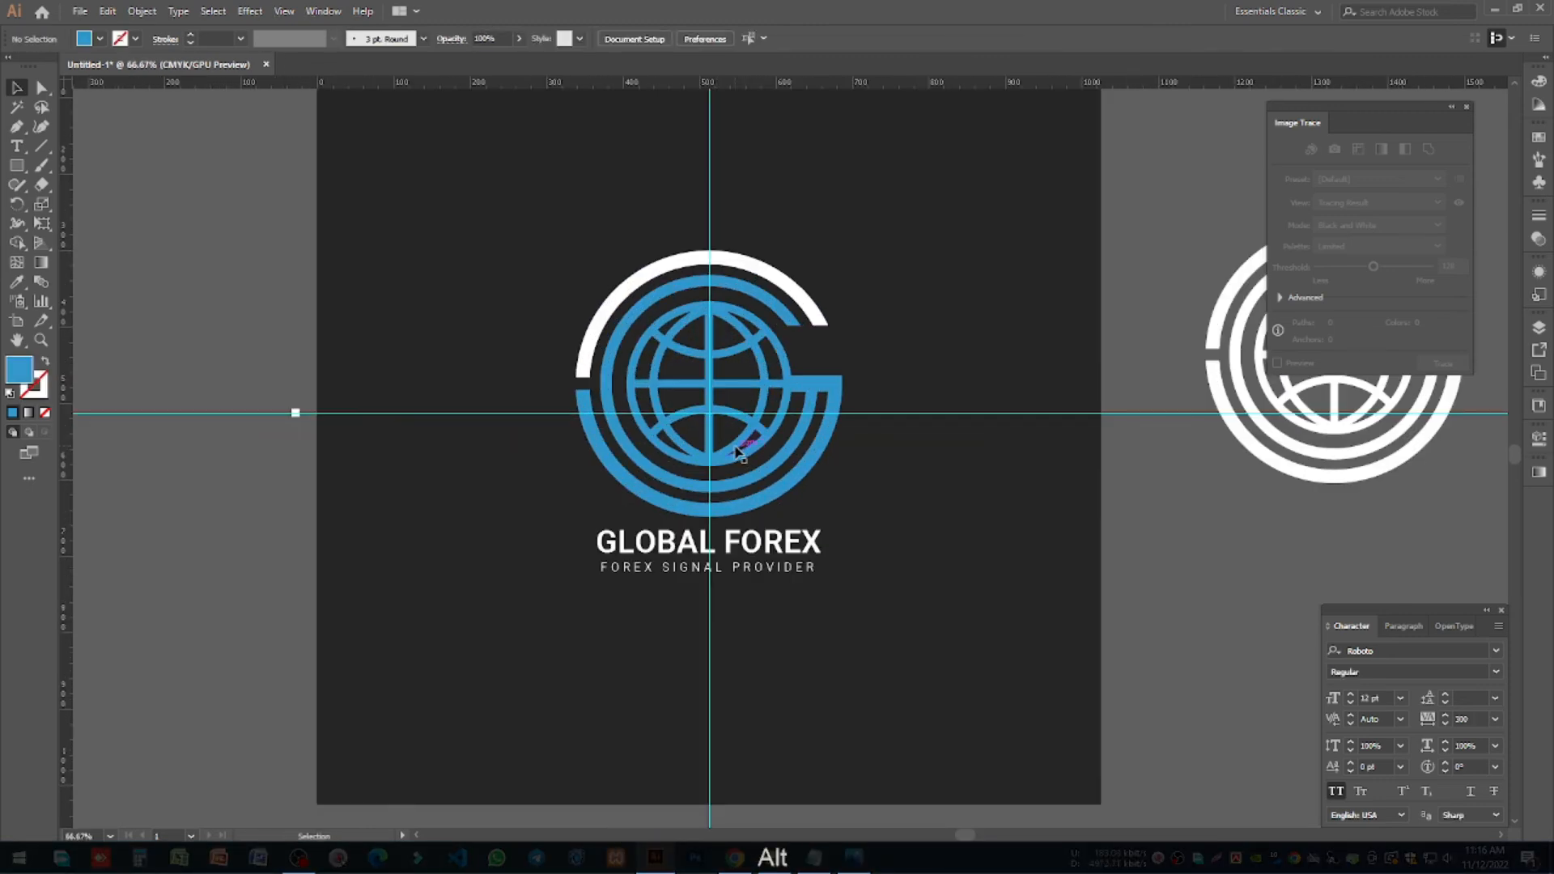
left_click(738, 451)
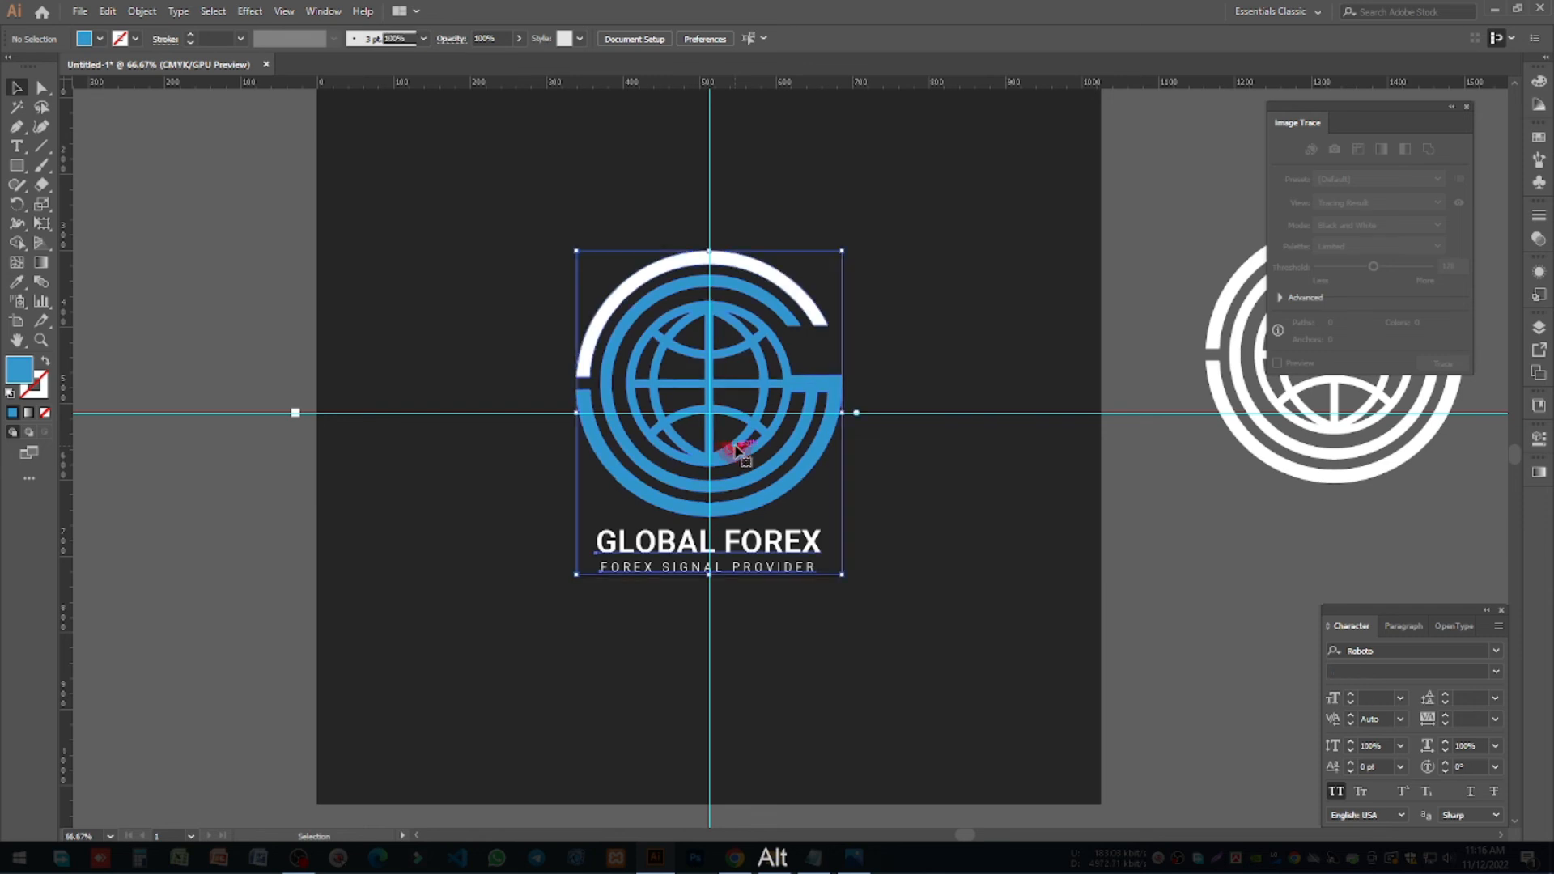
left_click(972, 293)
scroll(538, 457, "down", 2)
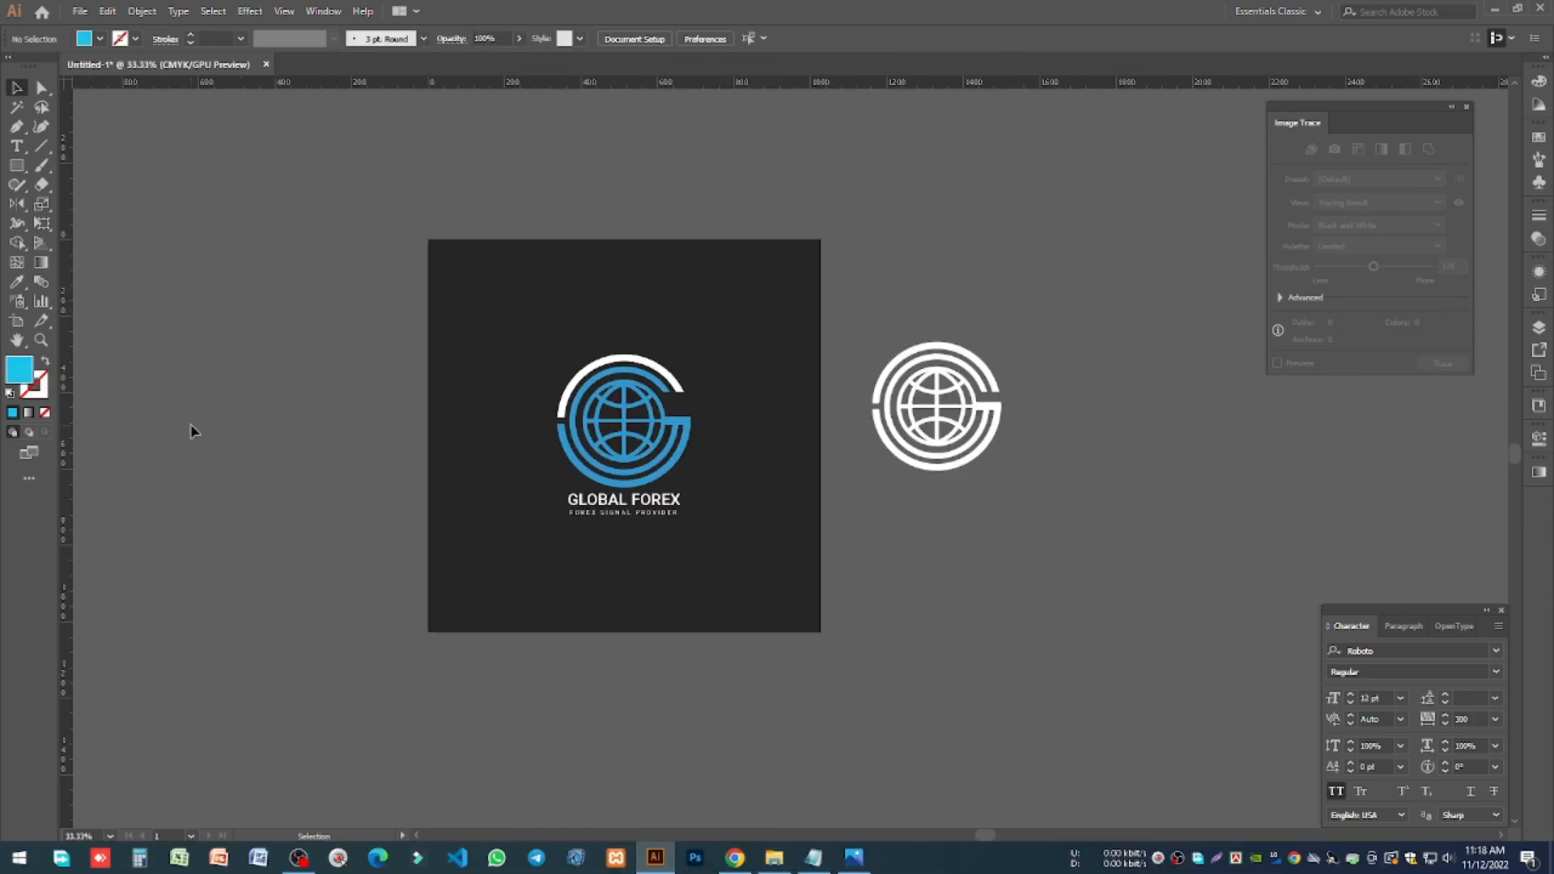
Step: Ungroup the logo and text on the artboard into separate objects
scroll(603, 508, "up", 1)
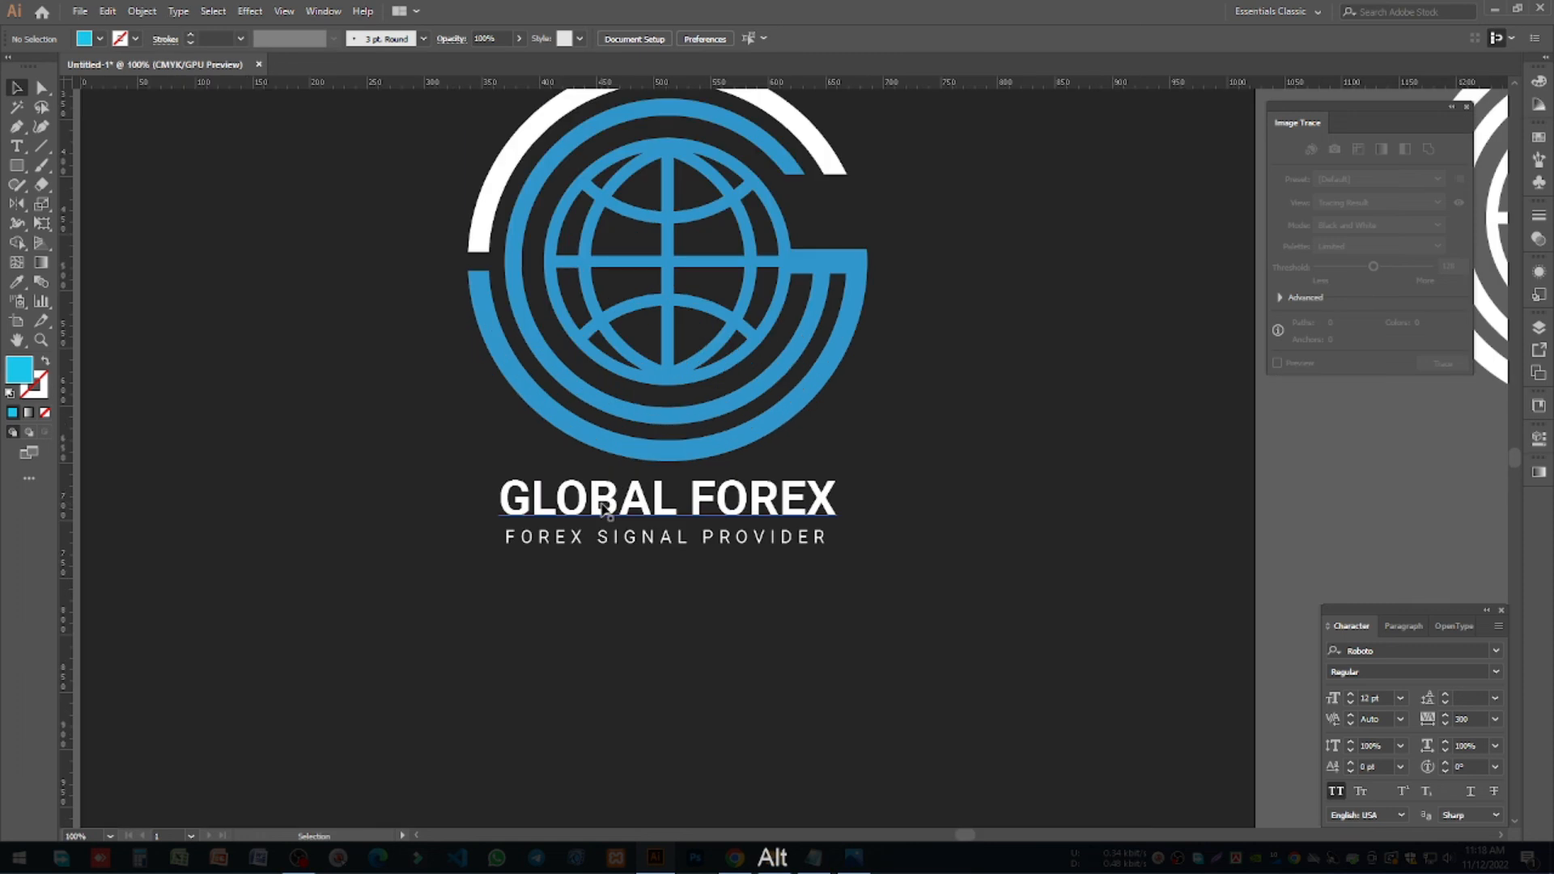
left_click(729, 533)
key("ctrl+shift")
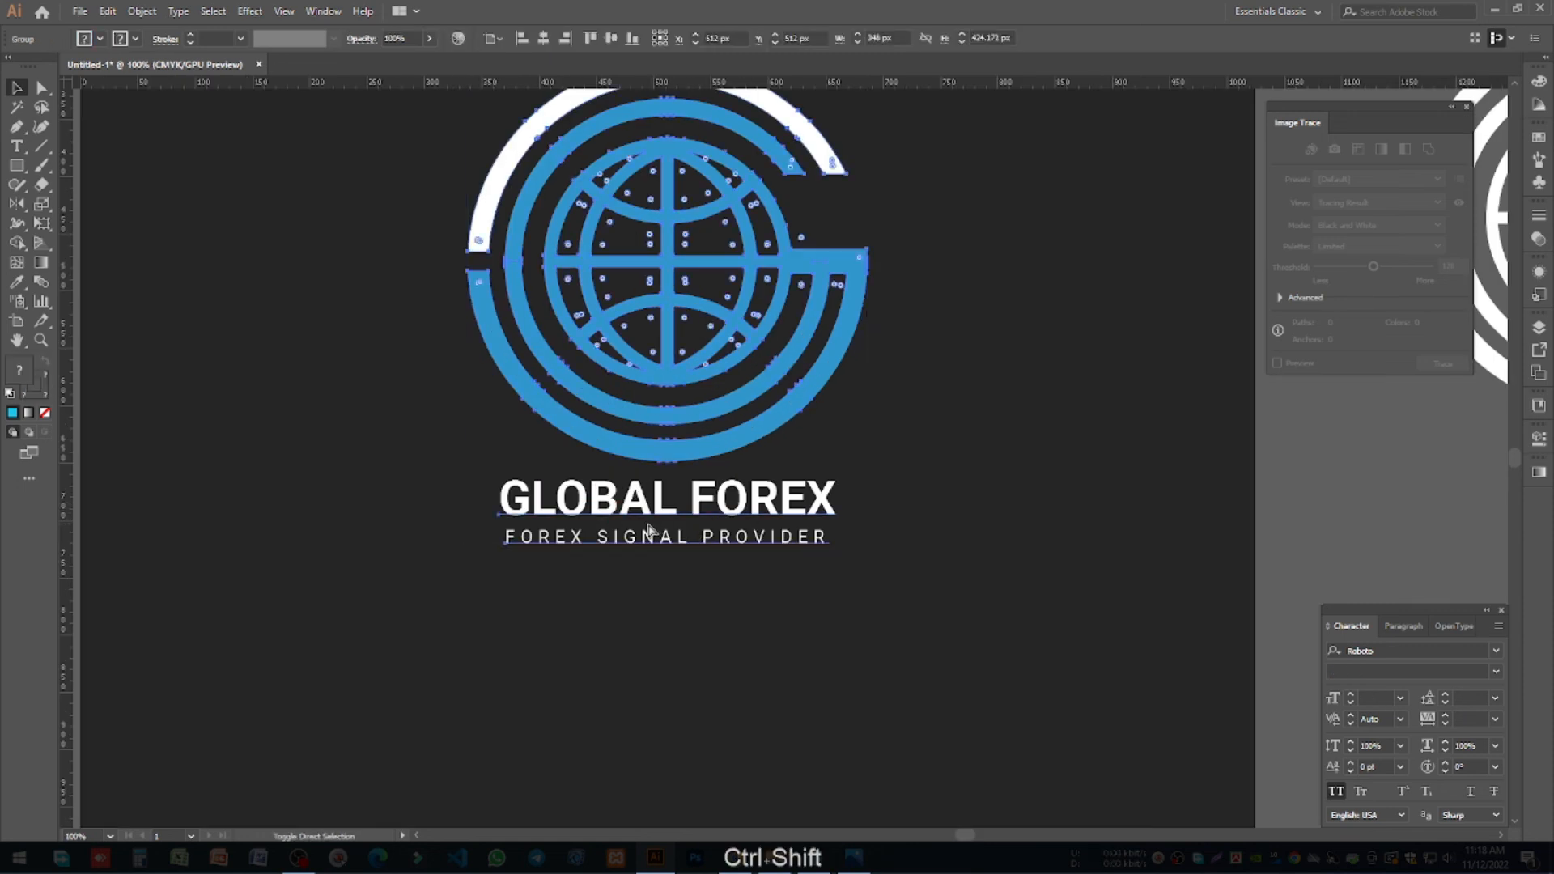
key("ctrl+shift+g")
left_click(344, 555)
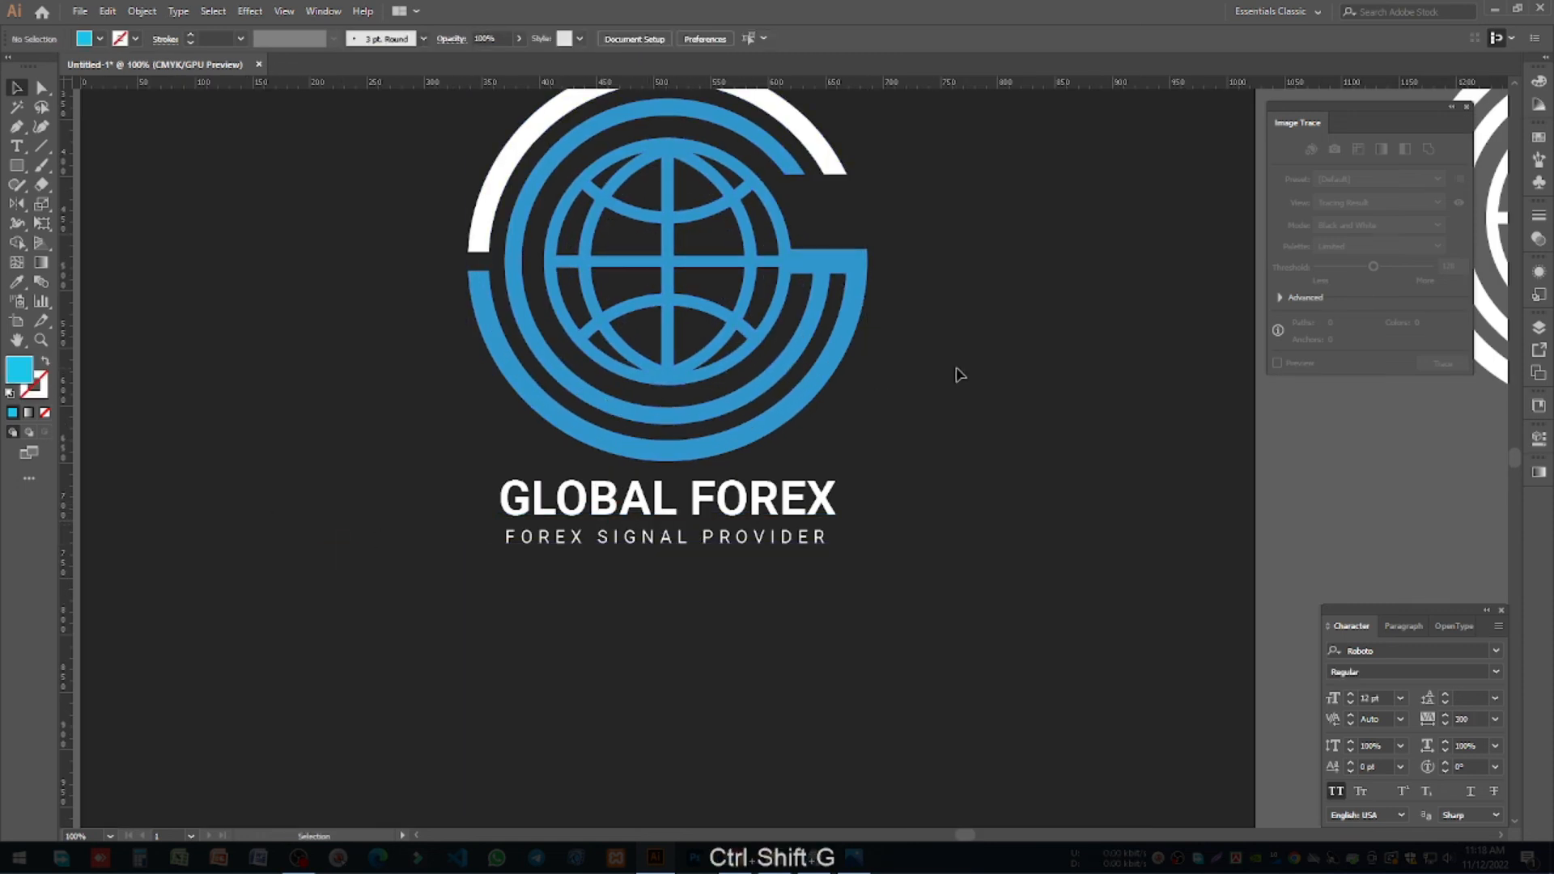
Step: Change the fill of the blue globe and rings to 4DC8EF
left_click_drag(957, 370, 454, 358)
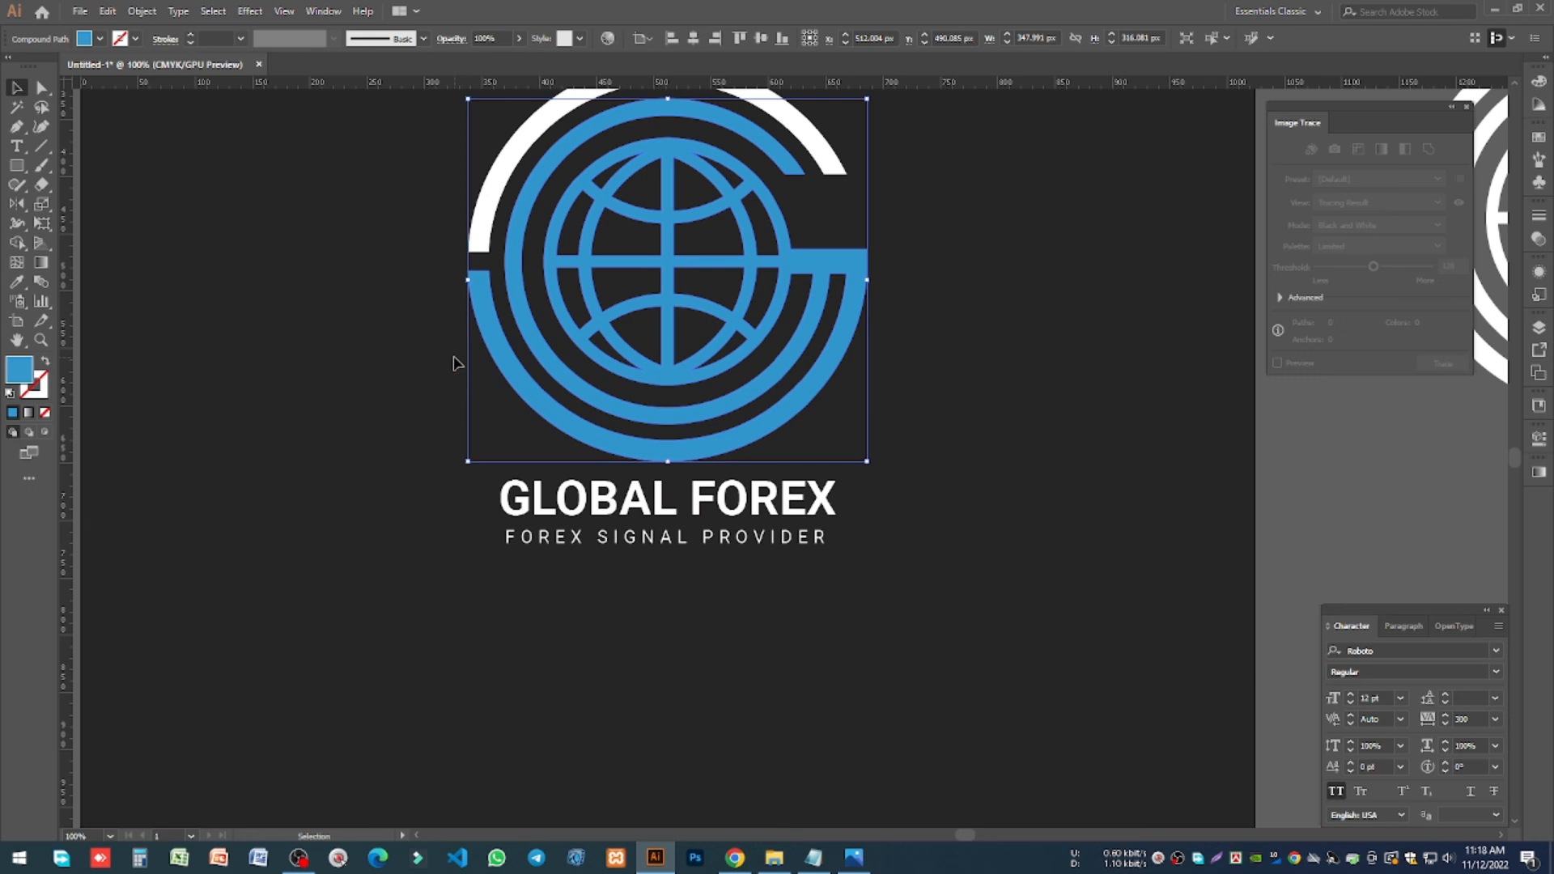
double_click(19, 371)
type("4DC8EF")
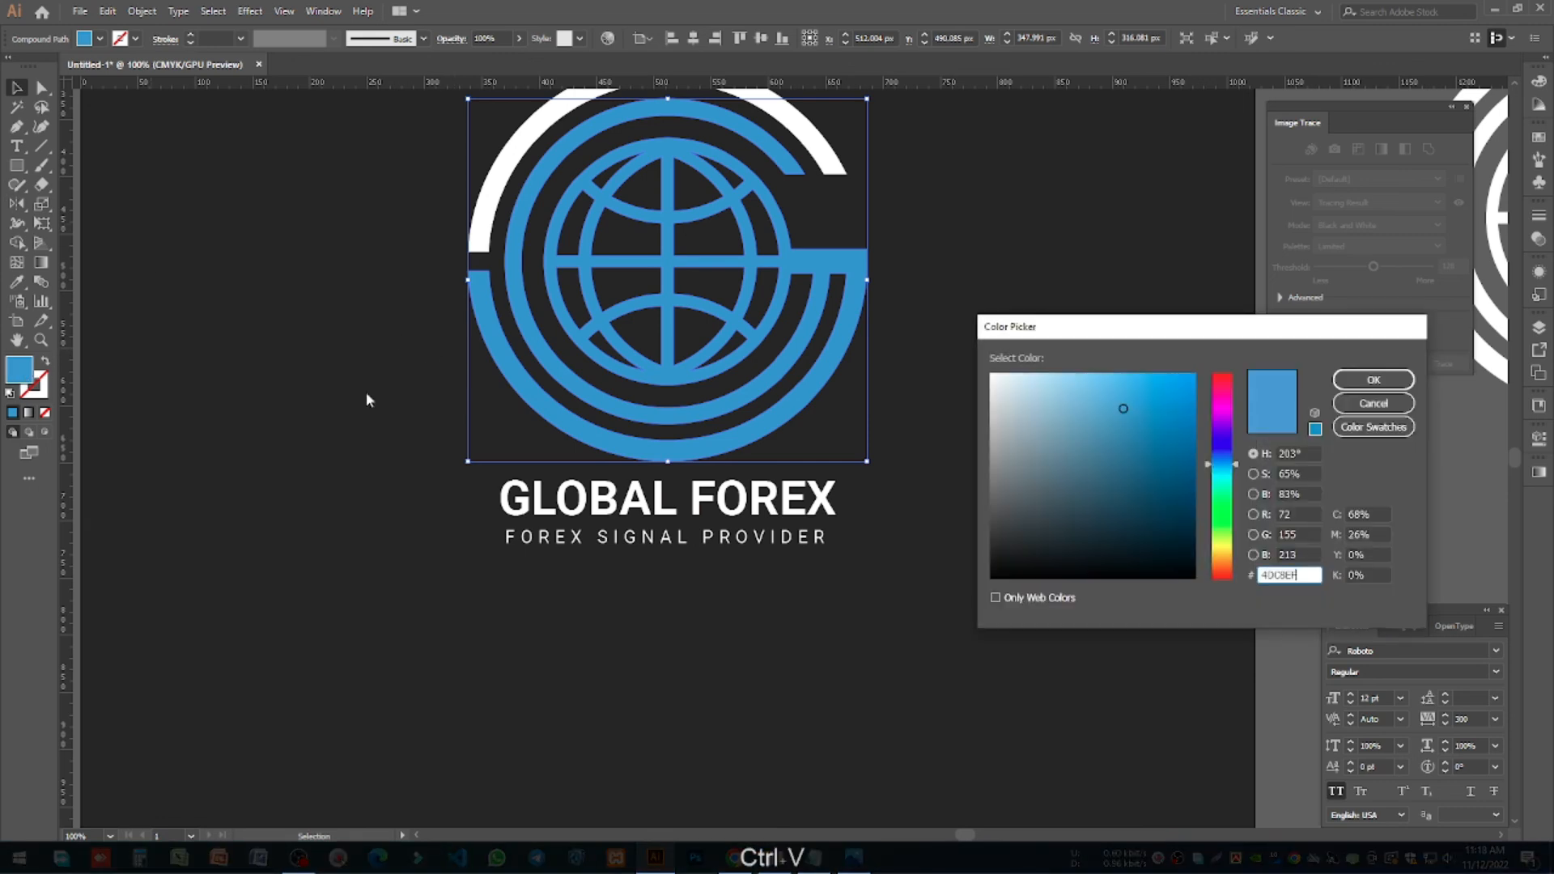
left_click(1368, 380)
left_click(983, 478)
Step: Enlarge GLOBAL FOREX proportionally from its centre to about 64 pt, making it wider than the logo
scroll(904, 481, "down", 1)
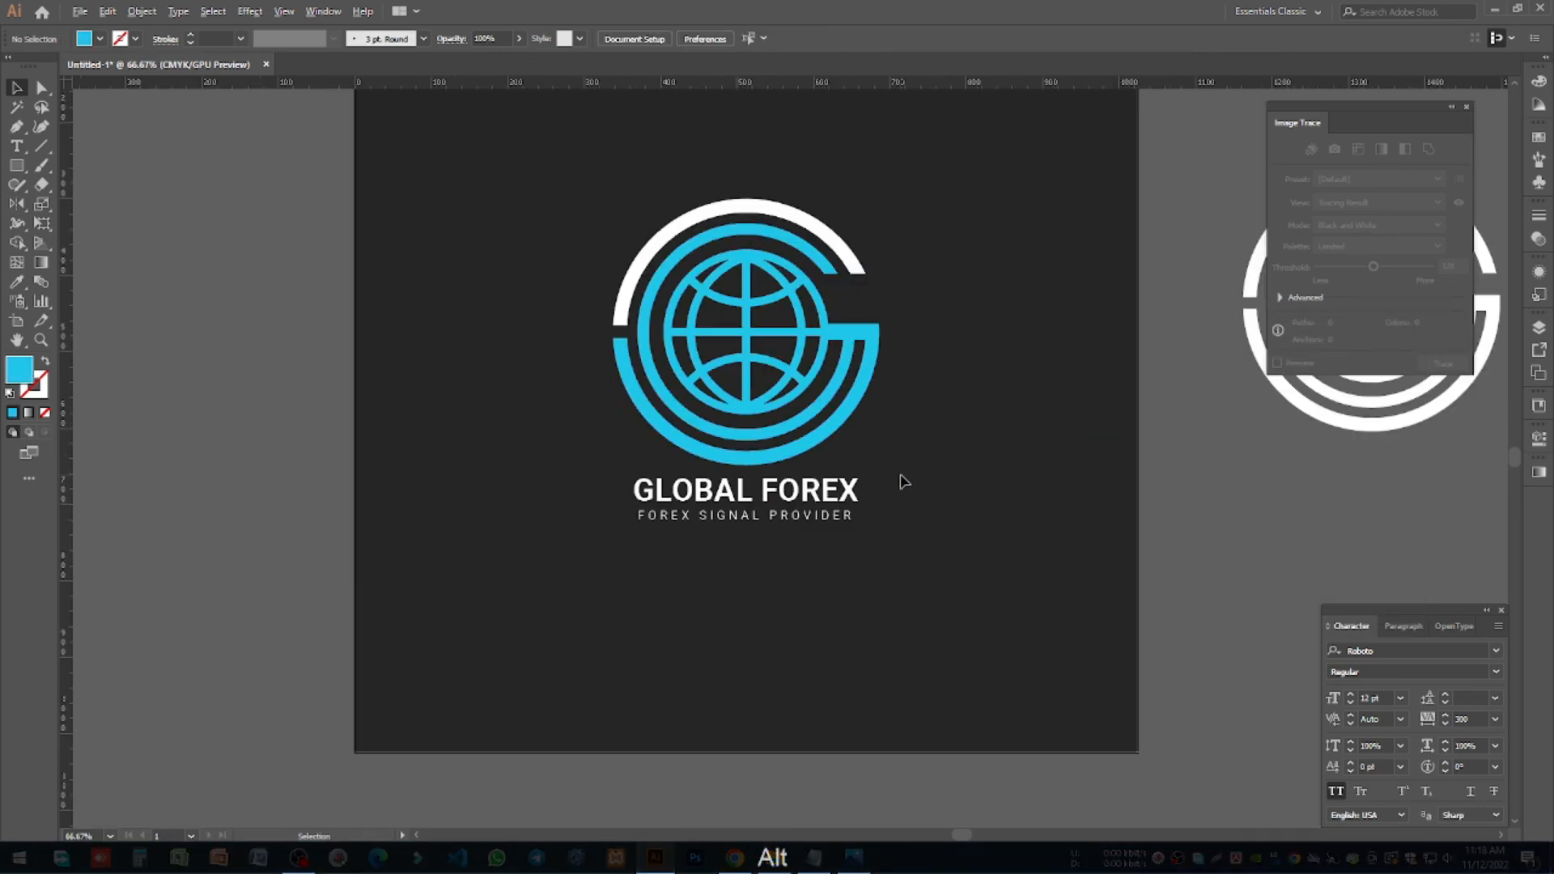
left_click(804, 499)
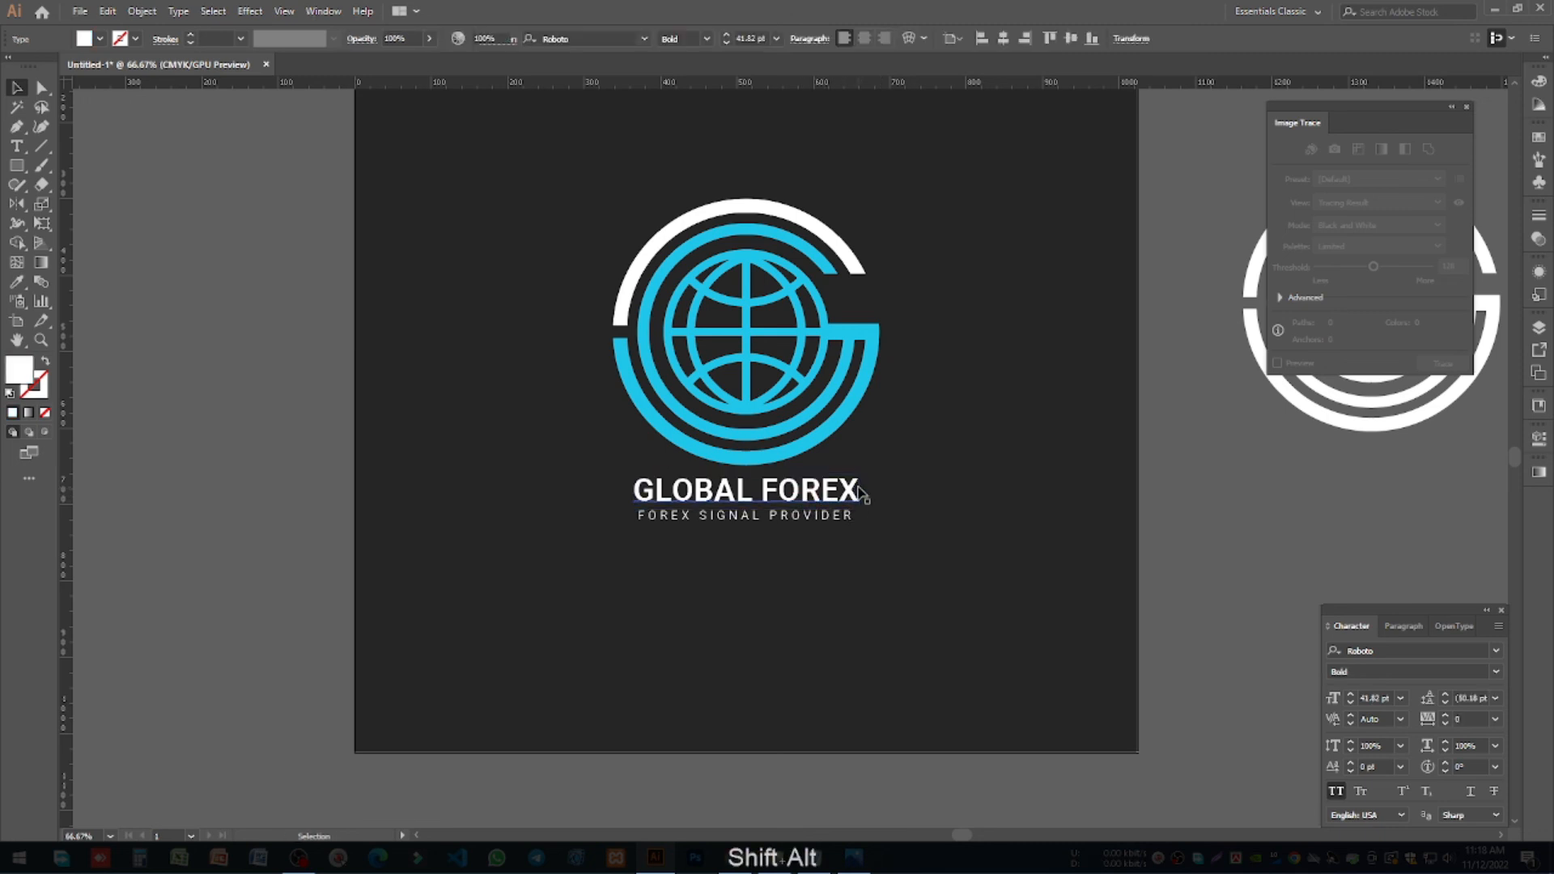
left_click(860, 493, "alt+shift")
left_click(850, 498)
left_click_drag(860, 493, 921, 491)
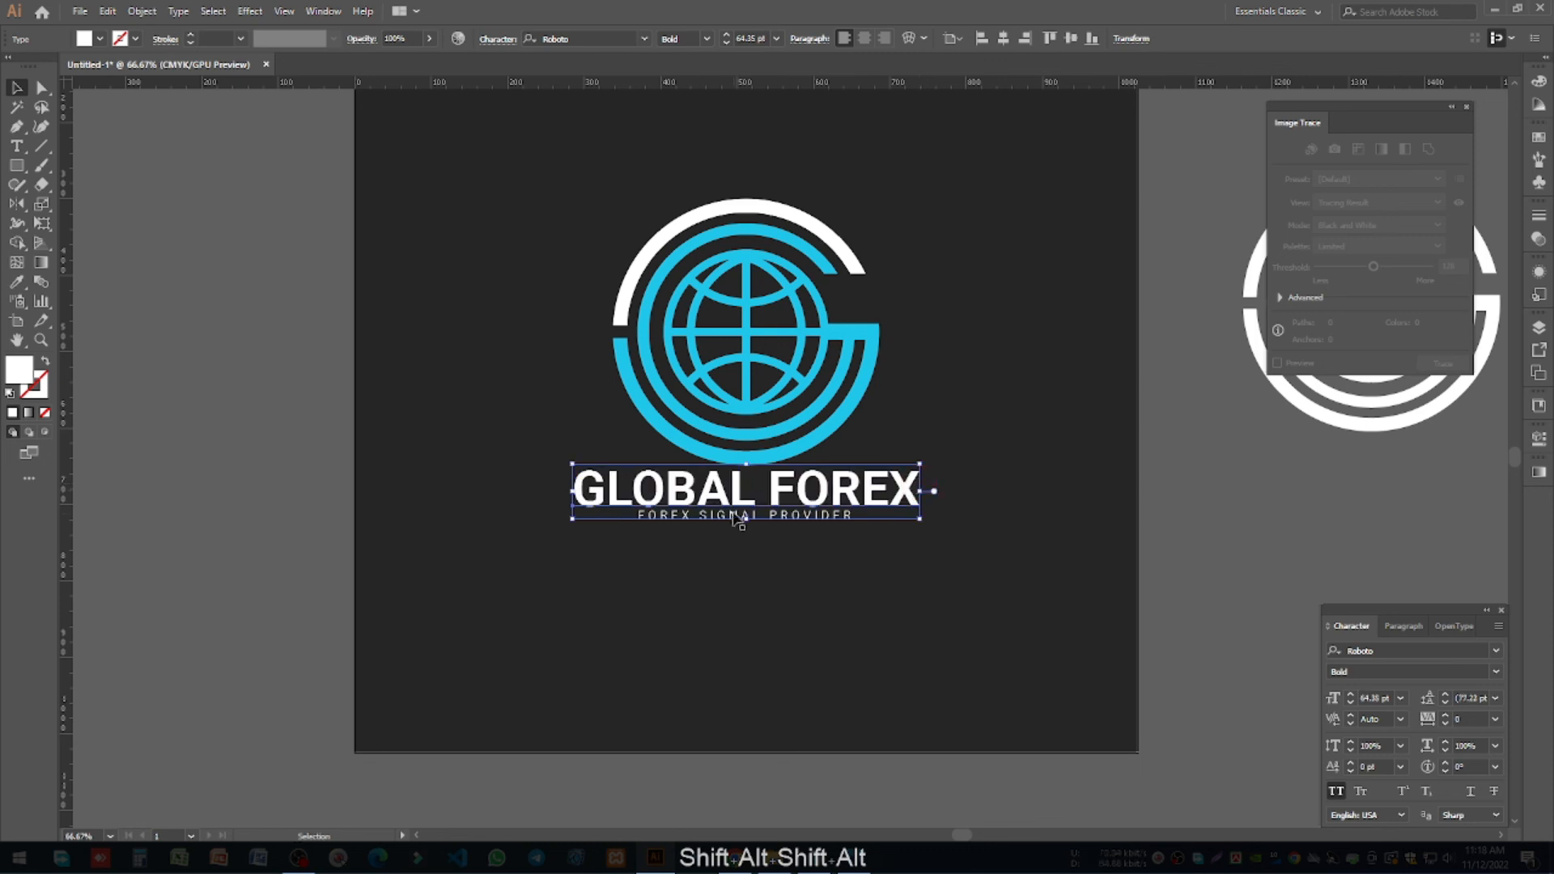
left_click(911, 580)
Step: Nudge the tagline down so it clears the enlarged GLOBAL FOREX wordmark
left_click(784, 522)
key("Down")
key("Down")
key("Down")
key("Down")
key("Down")
key("Down")
key("Down")
key("Down")
key("Down")
key("Down")
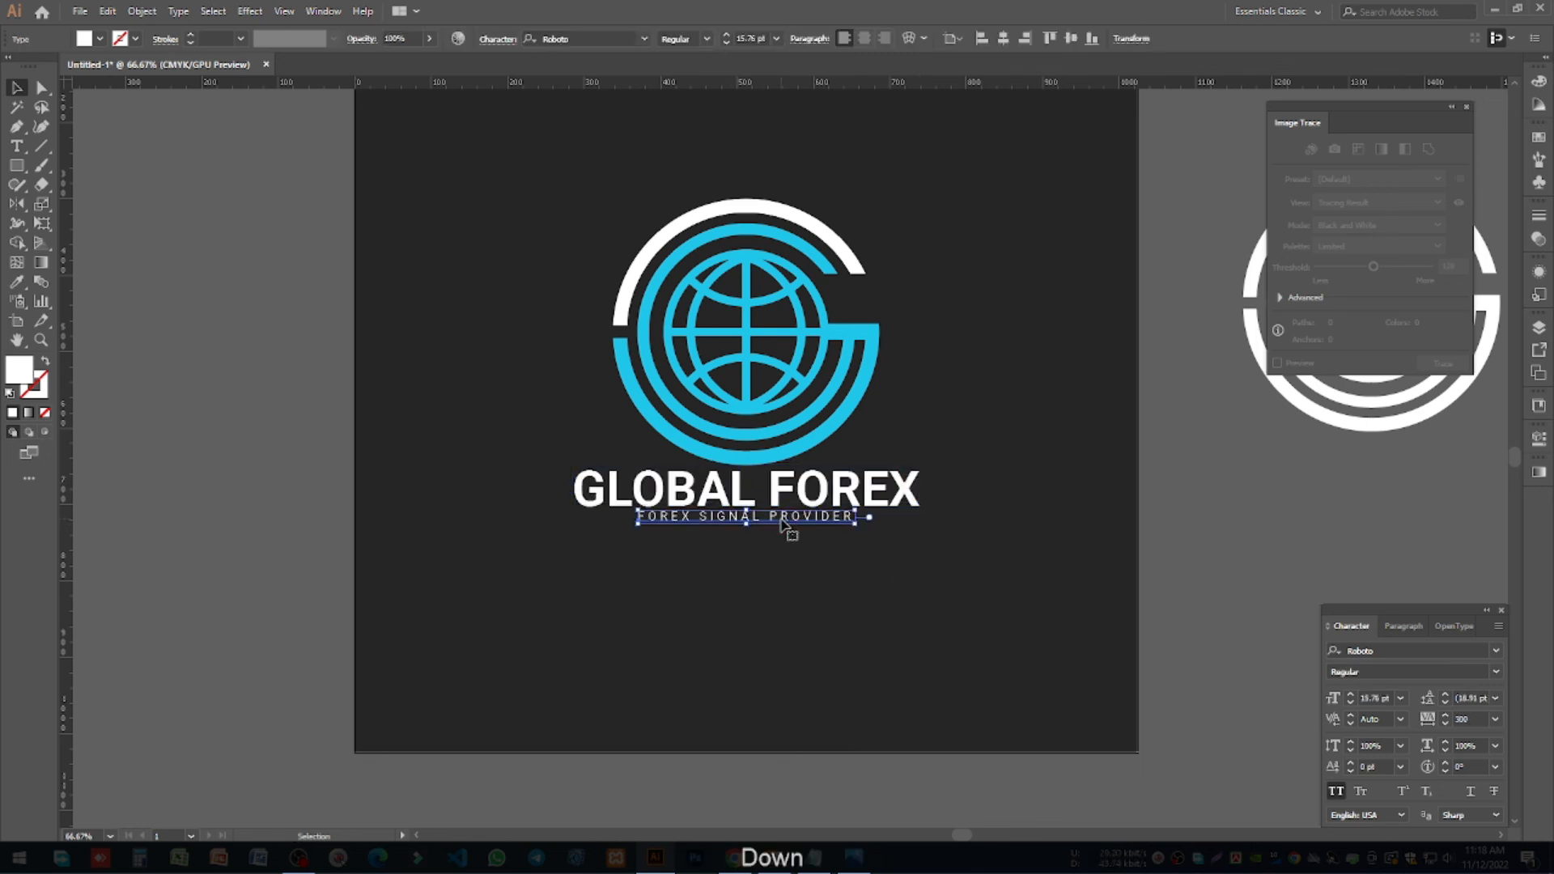
Step: Nudge GLOBAL FOREX down to open a gap below the globe logo
left_click(767, 498)
key("Down")
key("Down")
key("Down")
key("Down")
key("Down")
key("Down")
key("Down")
key("Down")
key("Down")
key("Down")
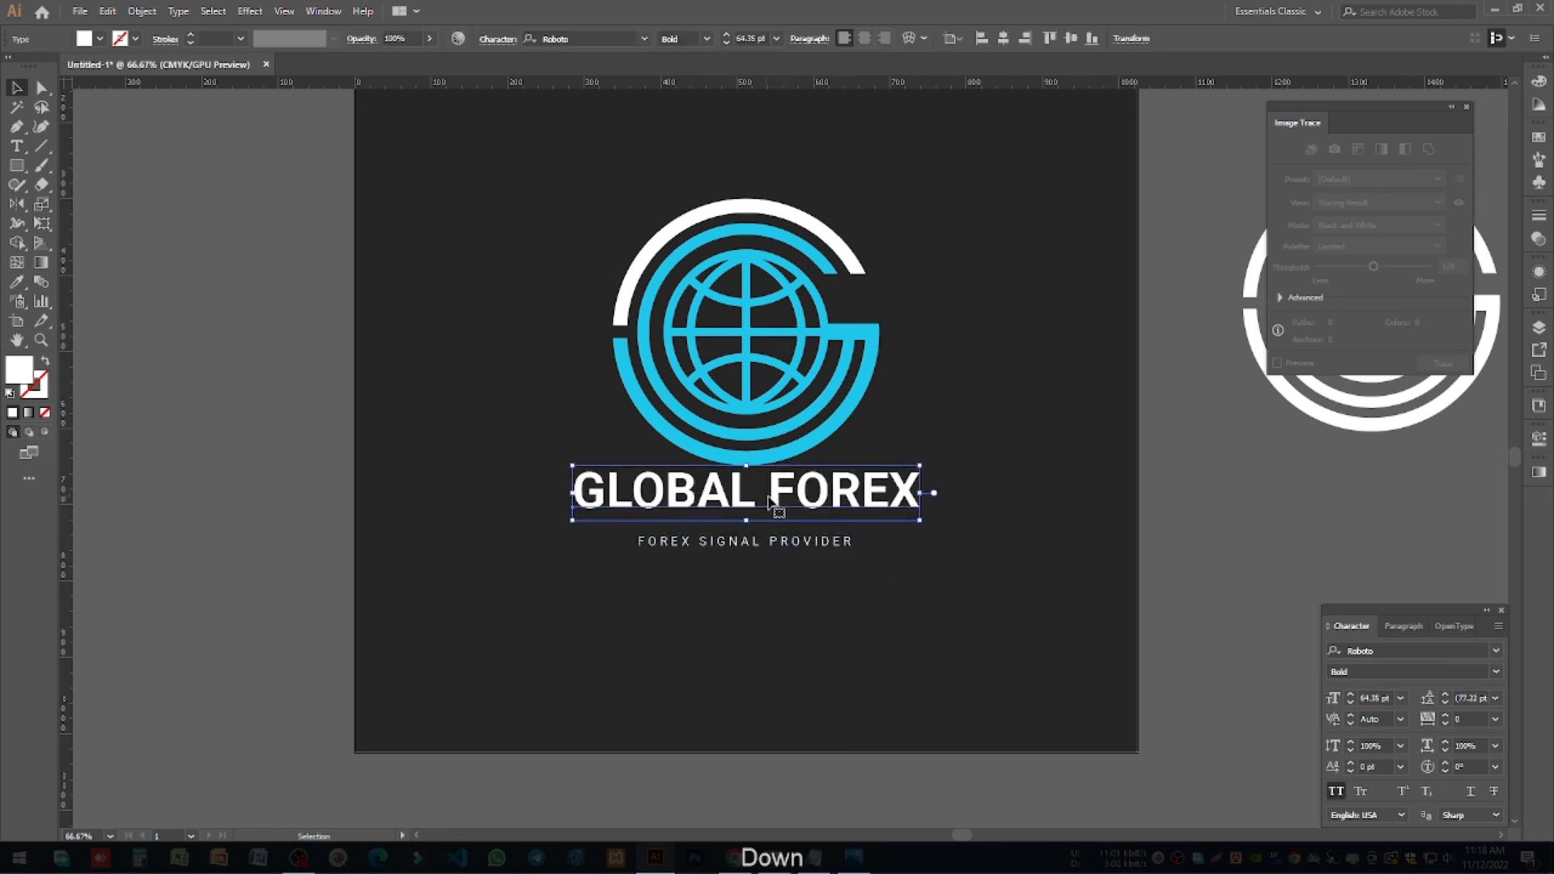
Step: Enlarge GLOBAL FOREX proportionally from its centre to about 540 px wide and scale the tagline up to nearly match its width
left_click_drag(920, 501, 953, 501)
left_click(1037, 511)
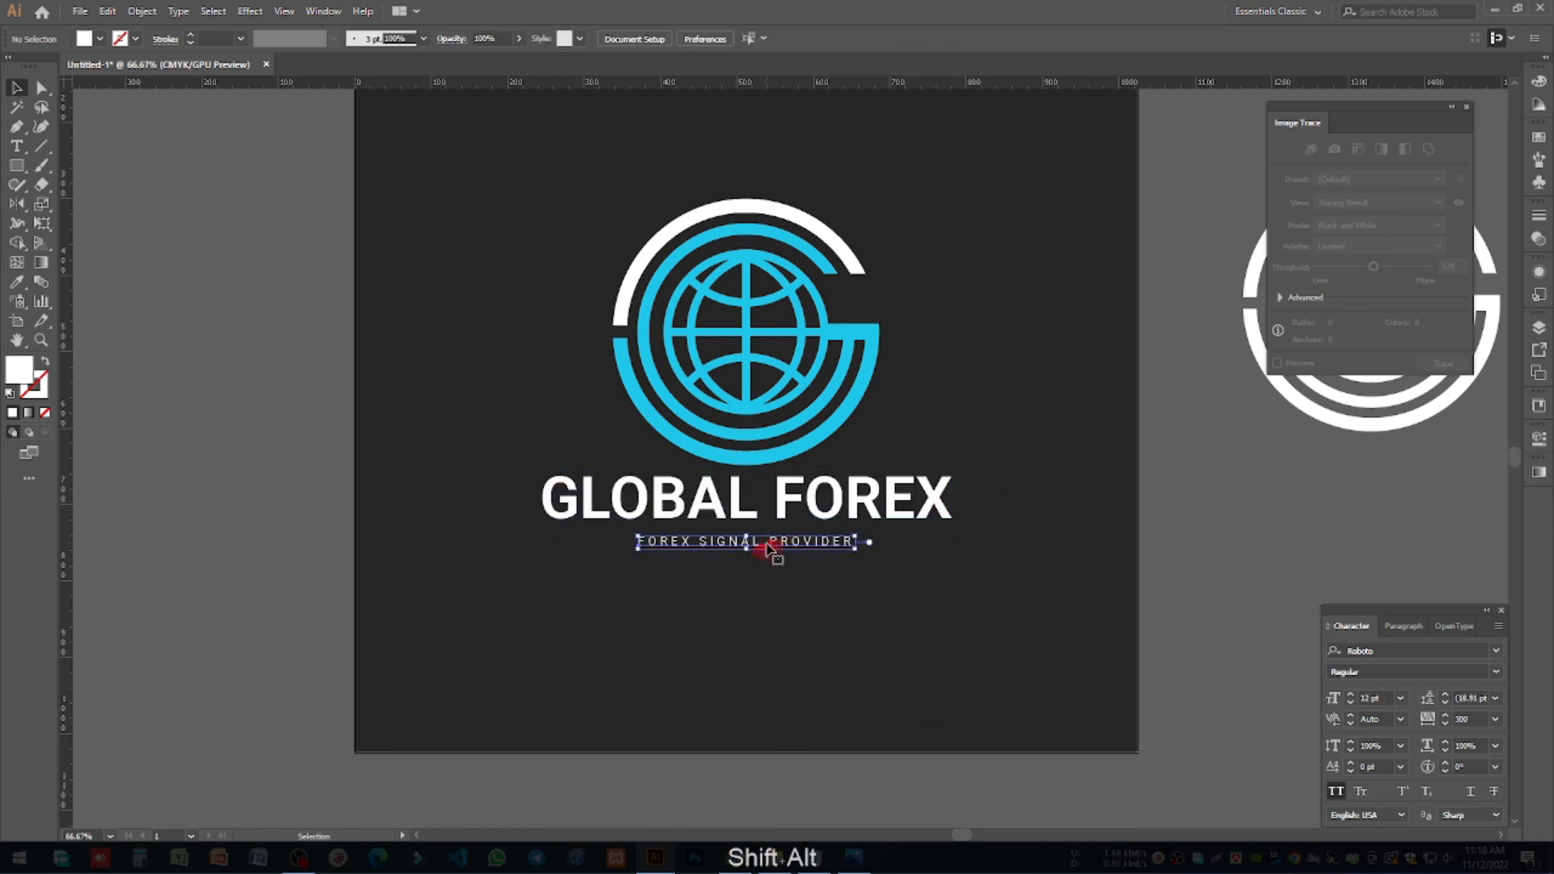
left_click(768, 549)
key("Down")
left_click_drag(860, 544, 527, 200)
left_click(985, 549)
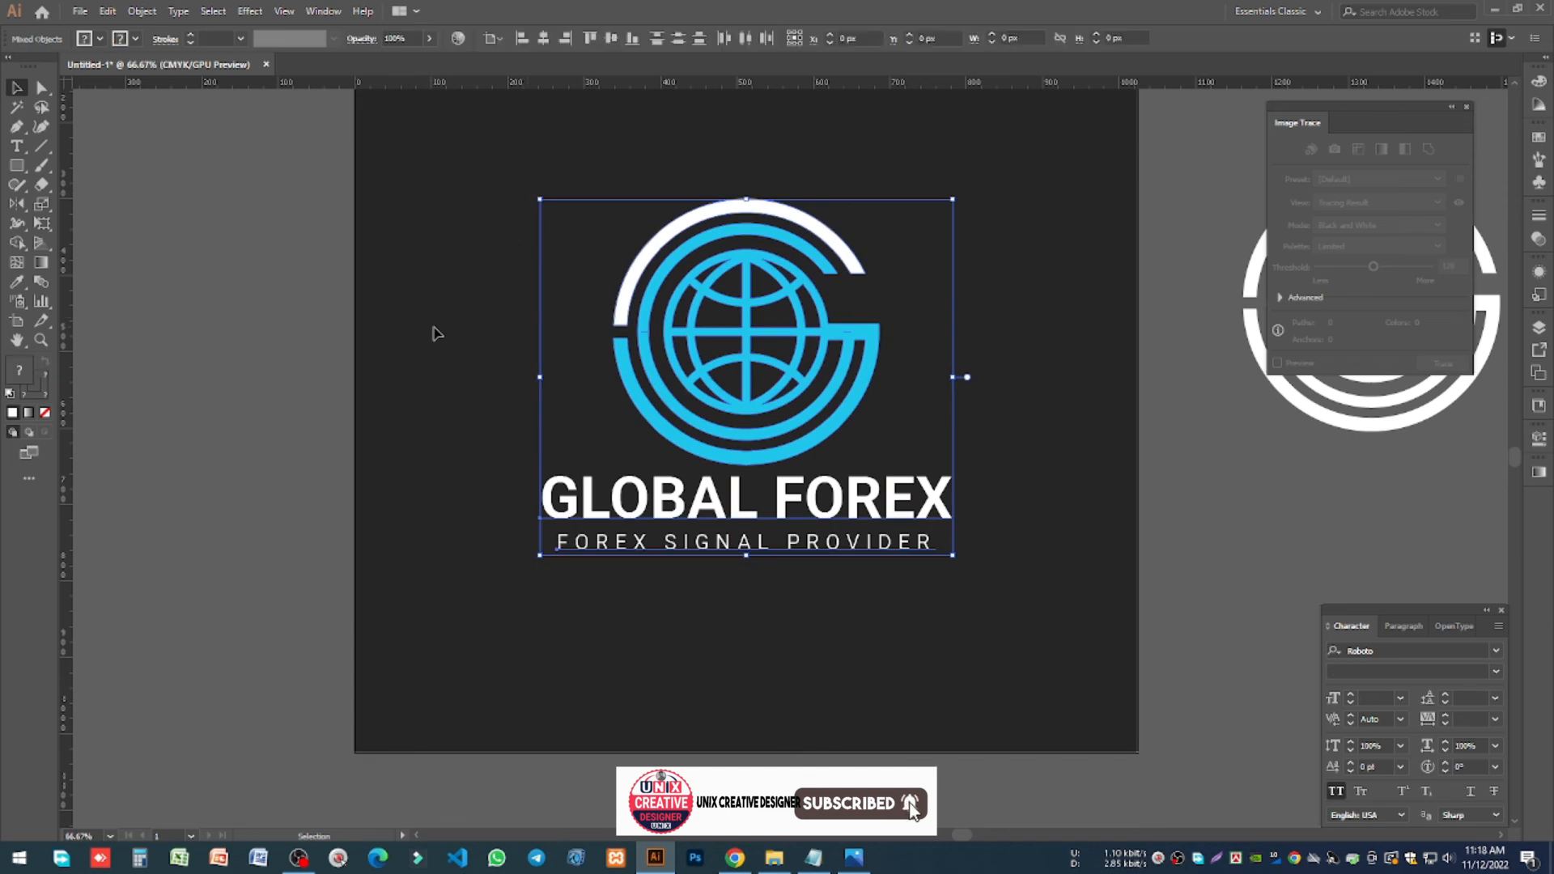
Step: Try centring the logo and both text lines horizontally as one group and enlarging it proportionally to about 622 px wide
key("ctrl+g")
scroll(474, 350, "down", 2)
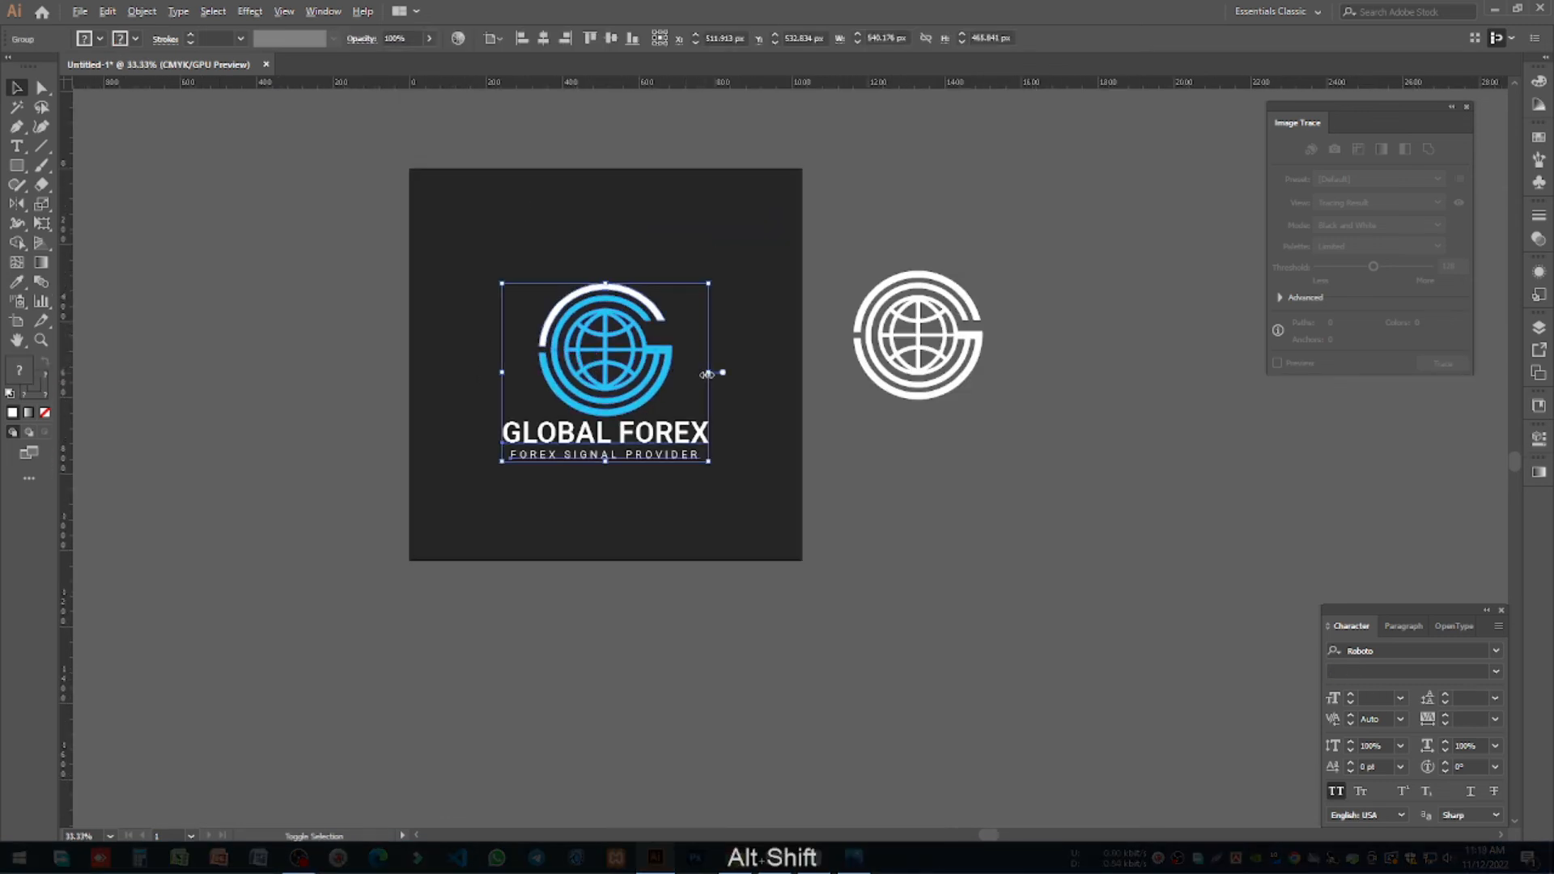
key("ctrl+shift+g")
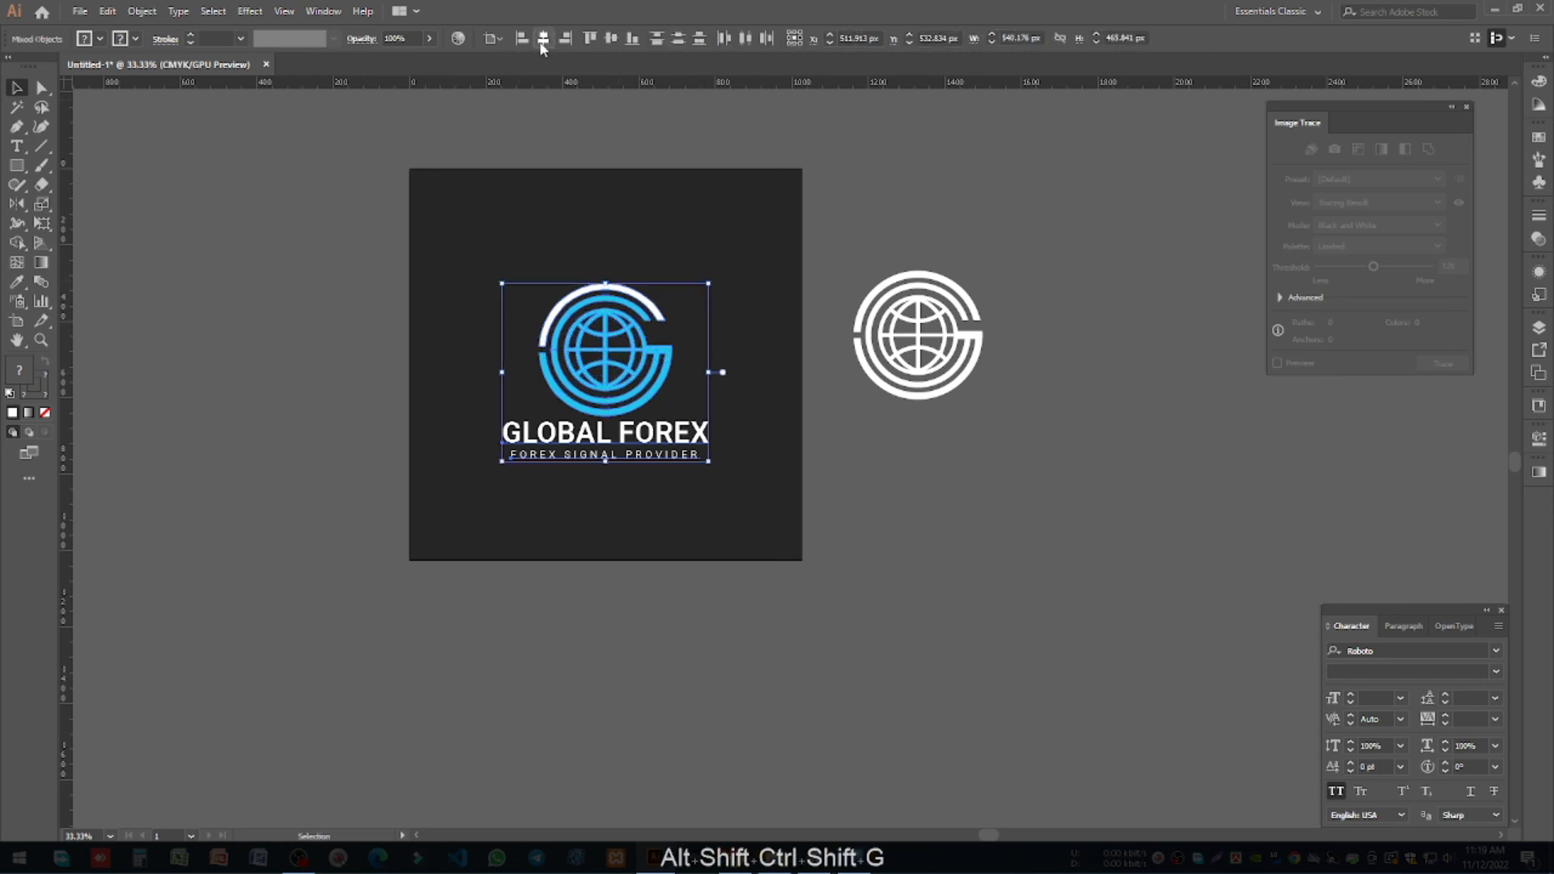
key("ctrl+g")
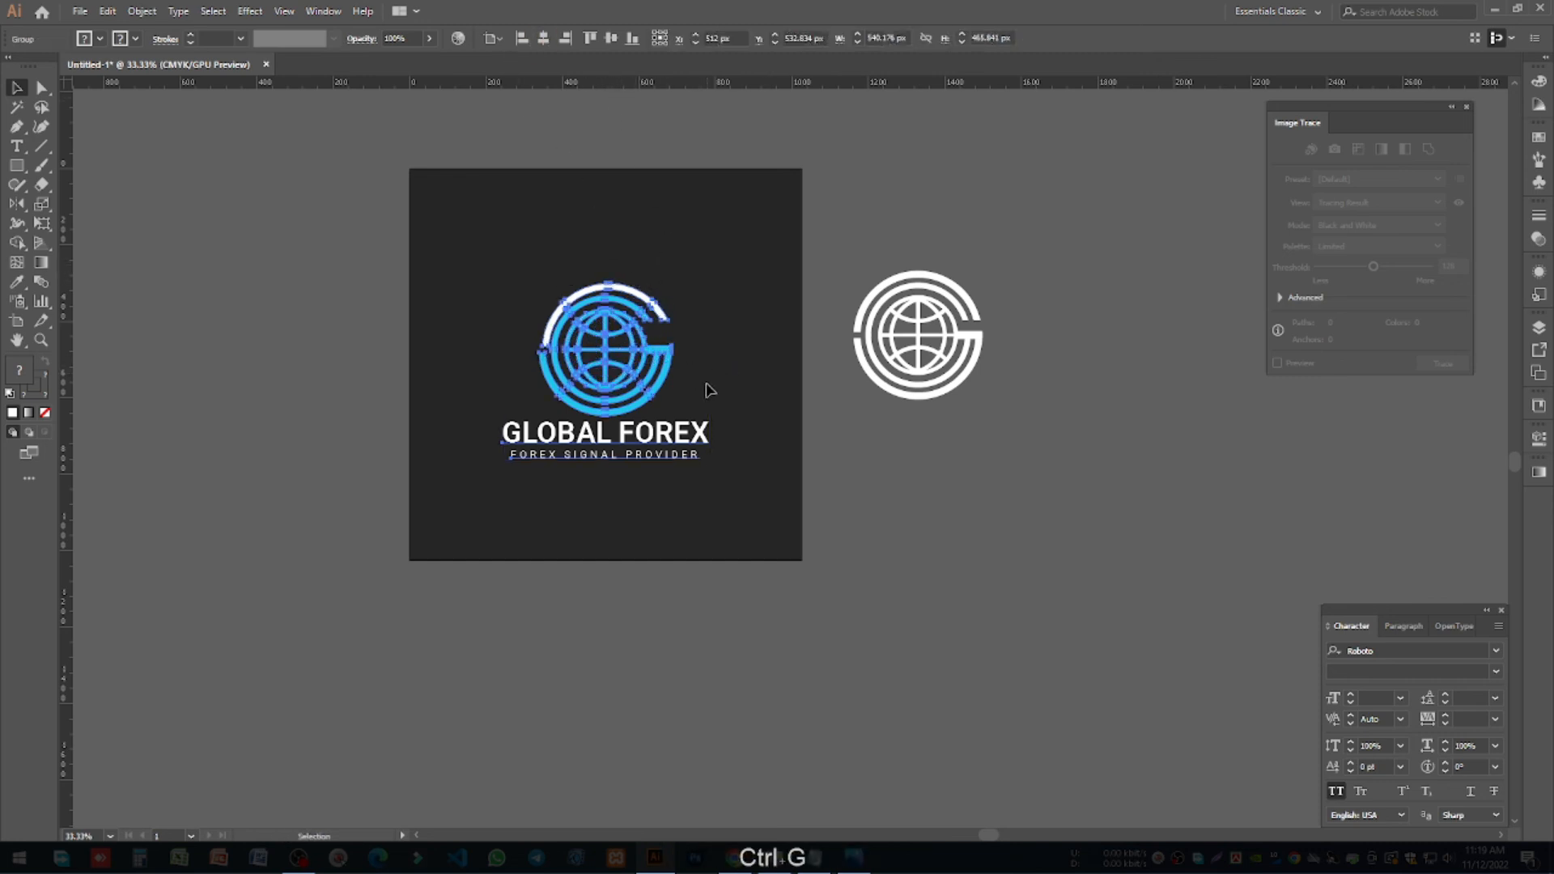
left_click_drag(710, 374, 726, 375)
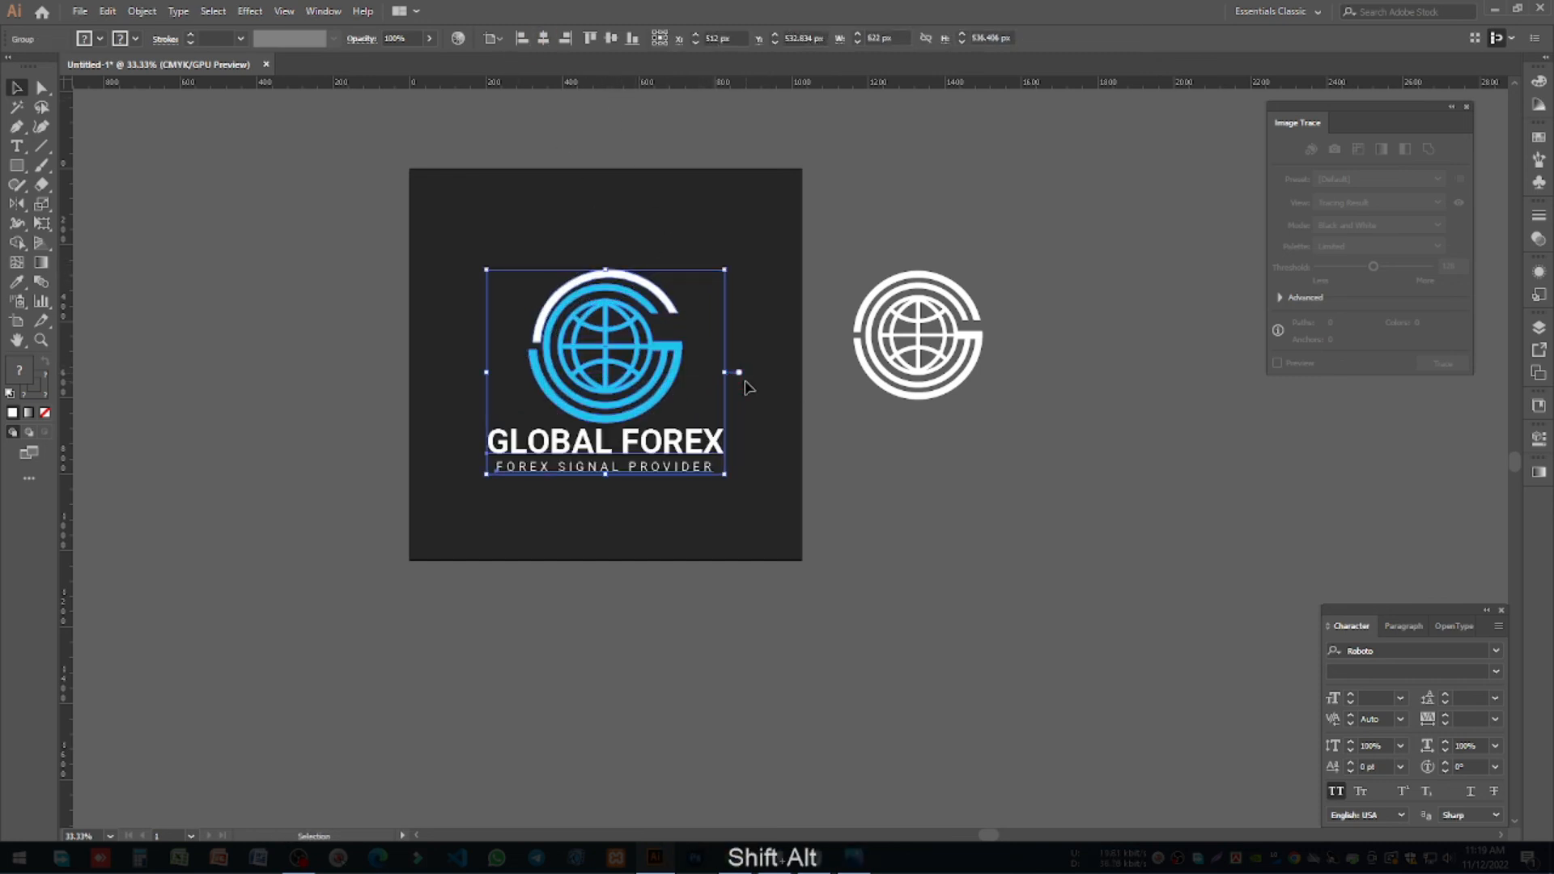
left_click(747, 387)
key("space")
left_click_drag(723, 454, 812, 475)
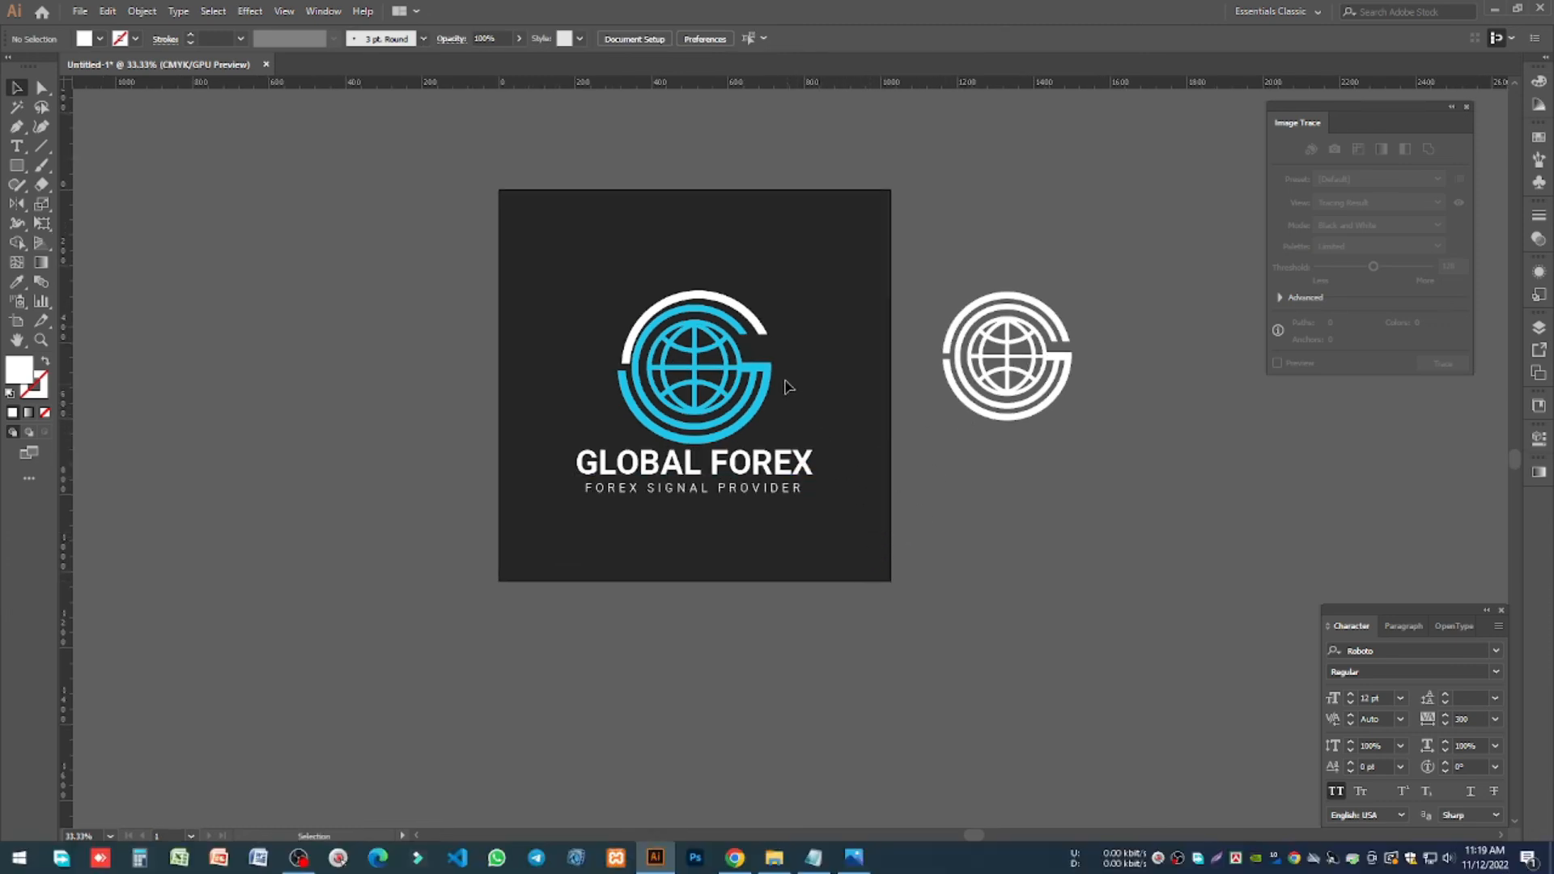
Step: Undo the enlargement, grouping and horizontal centring of the logo and text
key("ctrl+z")
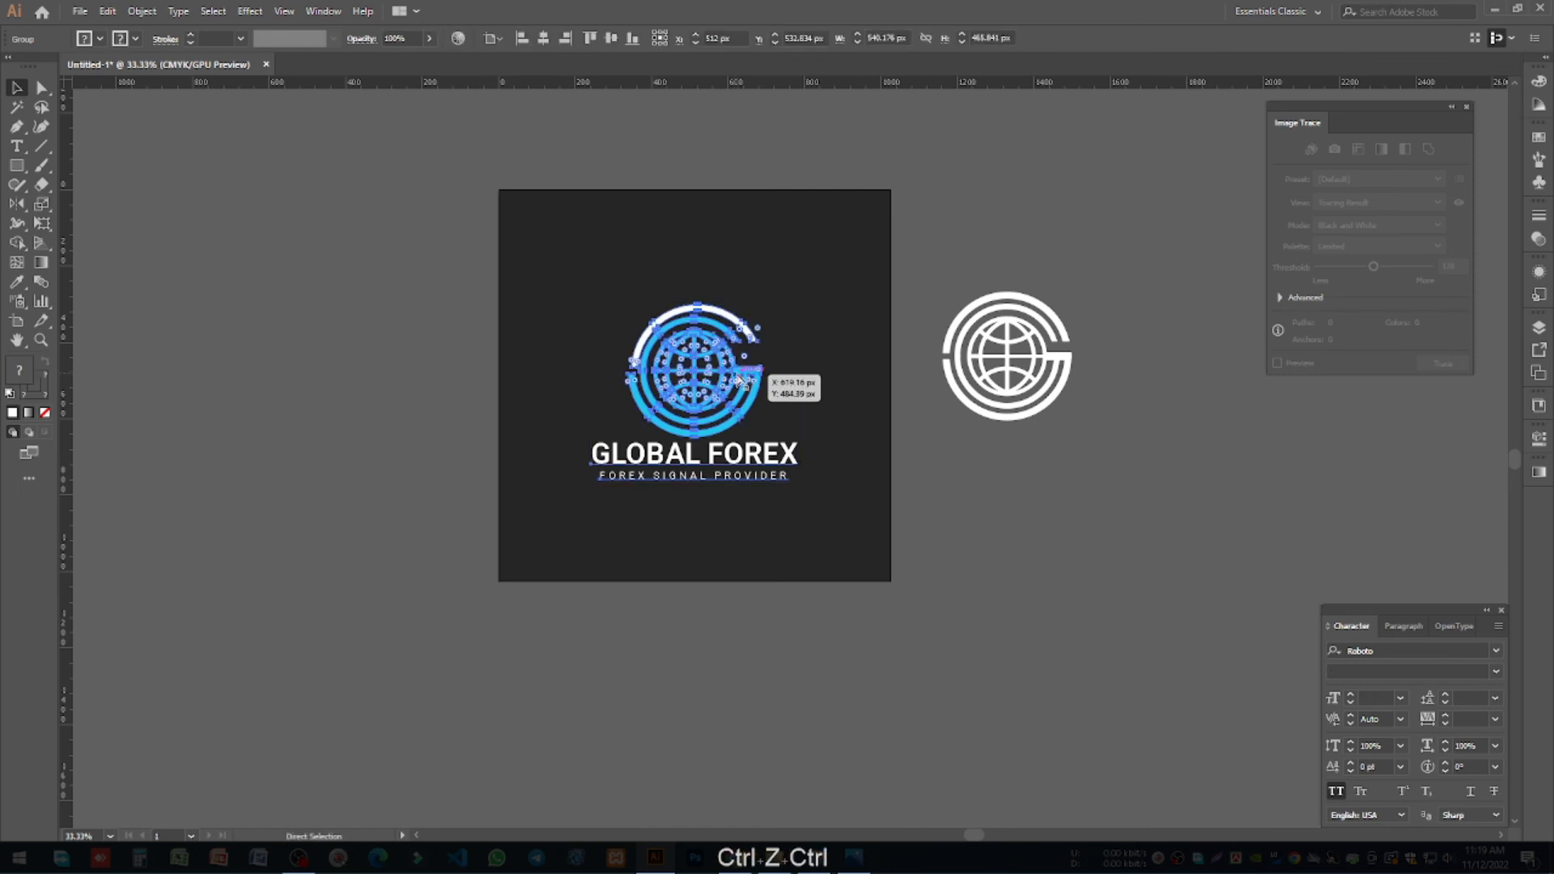
key("ctrl+z")
key("ctrl+z")
left_click(817, 383)
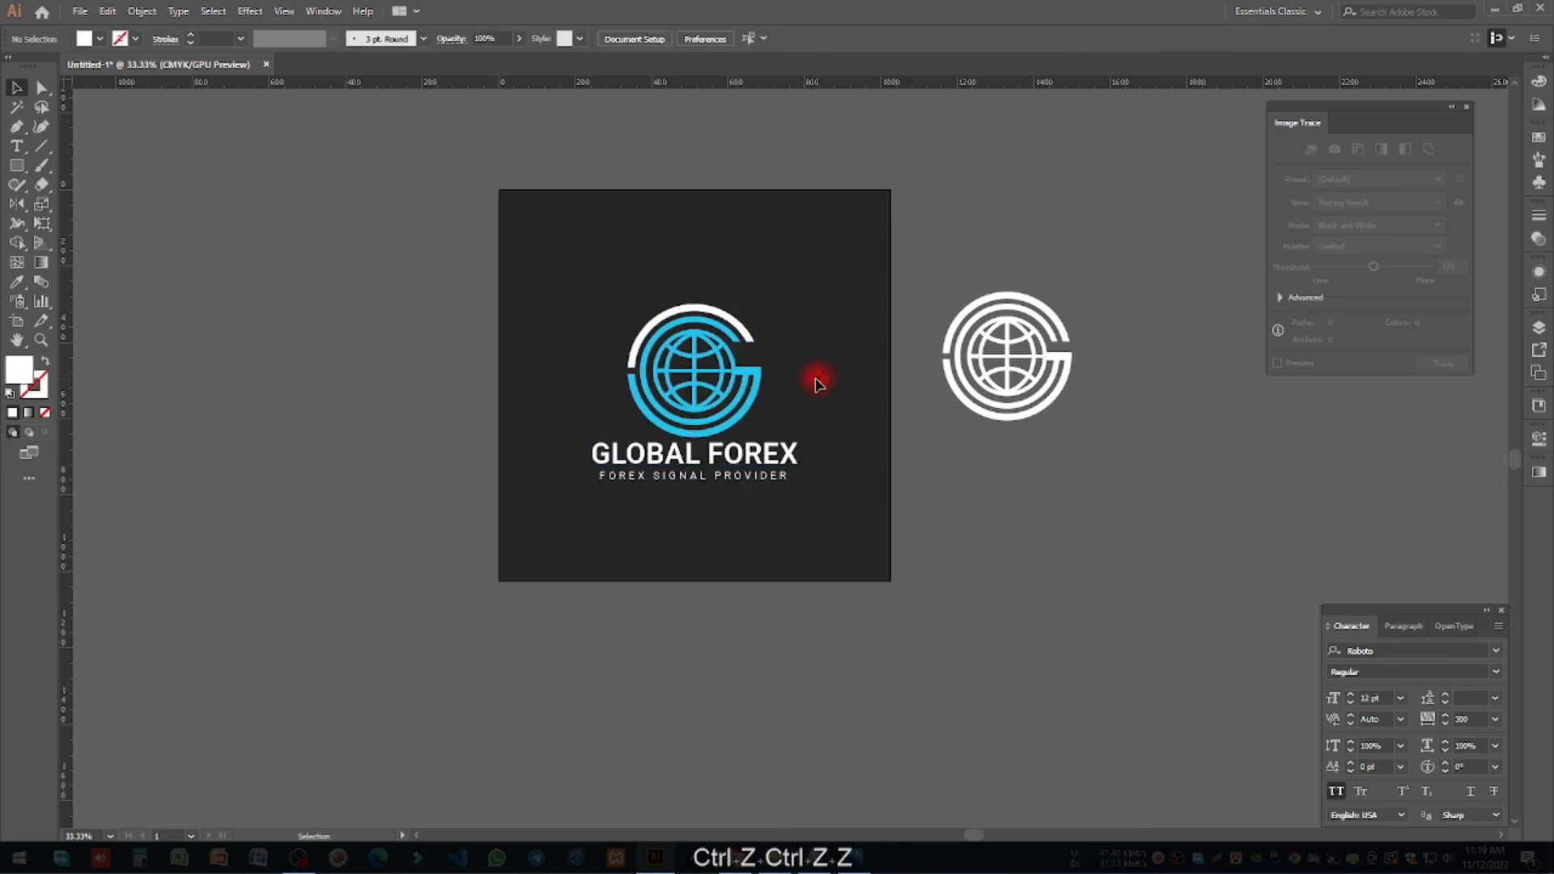
Step: Group the globe logo's parts, and centre the emblem and both text lines horizontally as one group
left_click_drag(654, 328, 599, 283)
key("ctrl+g")
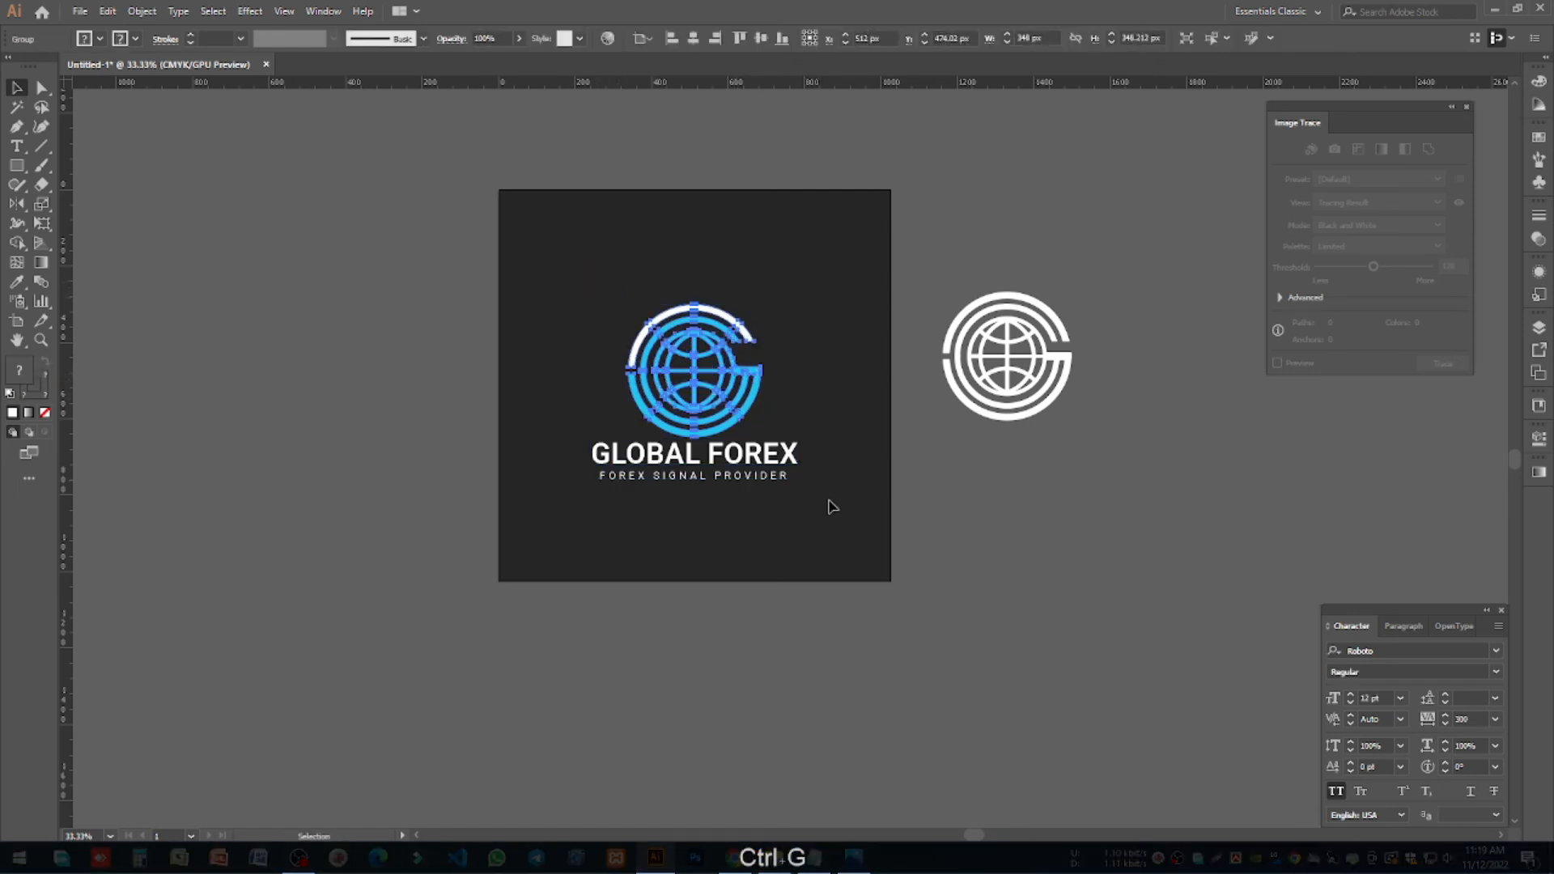
left_click_drag(834, 512, 459, 186)
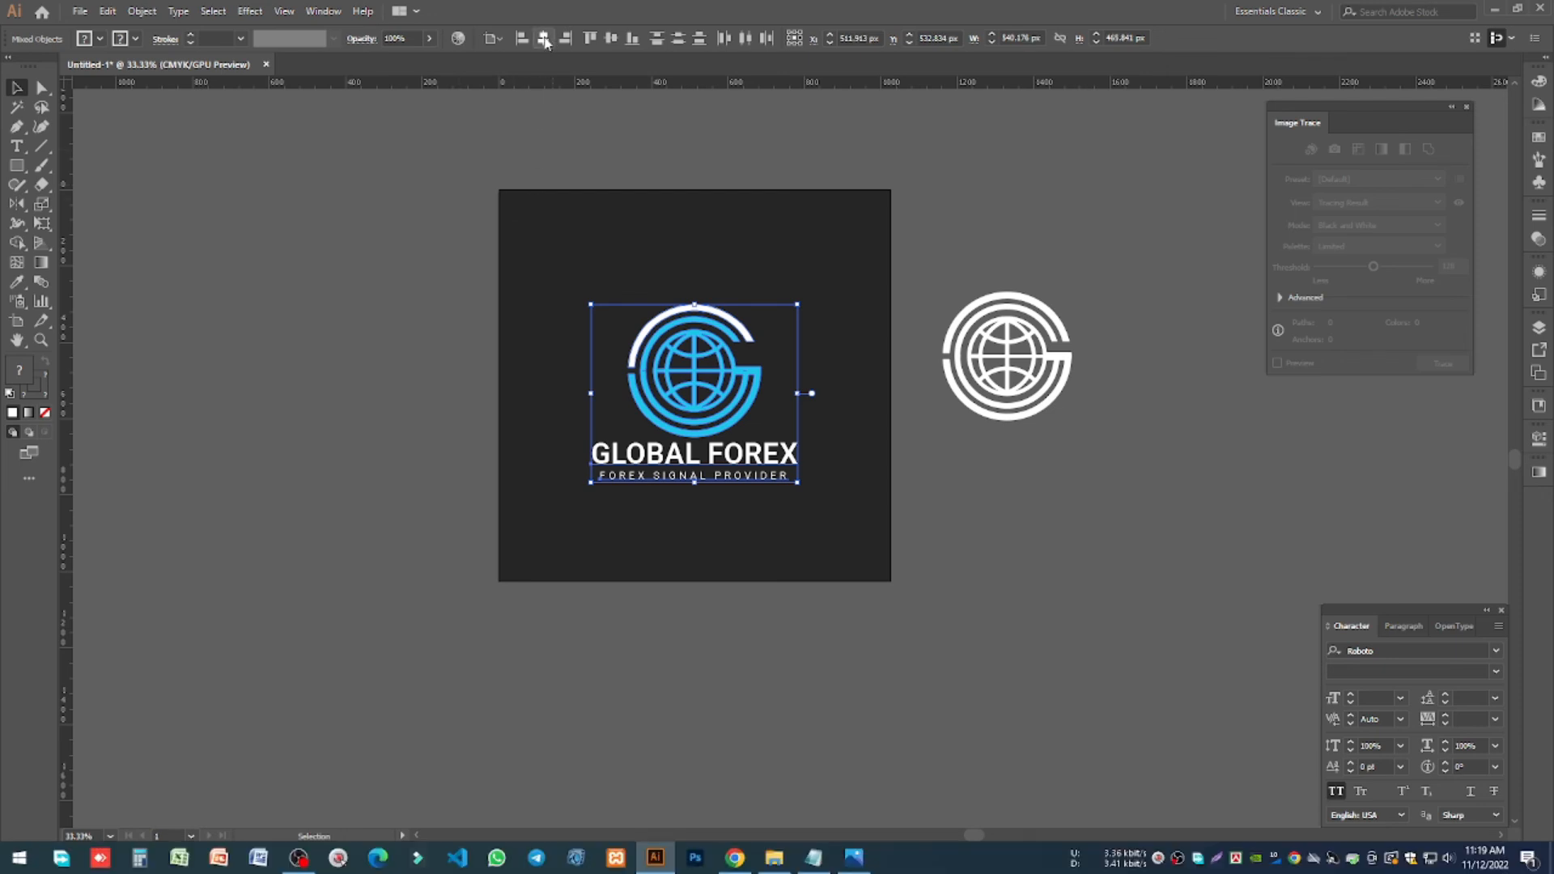
key("ctrl+g")
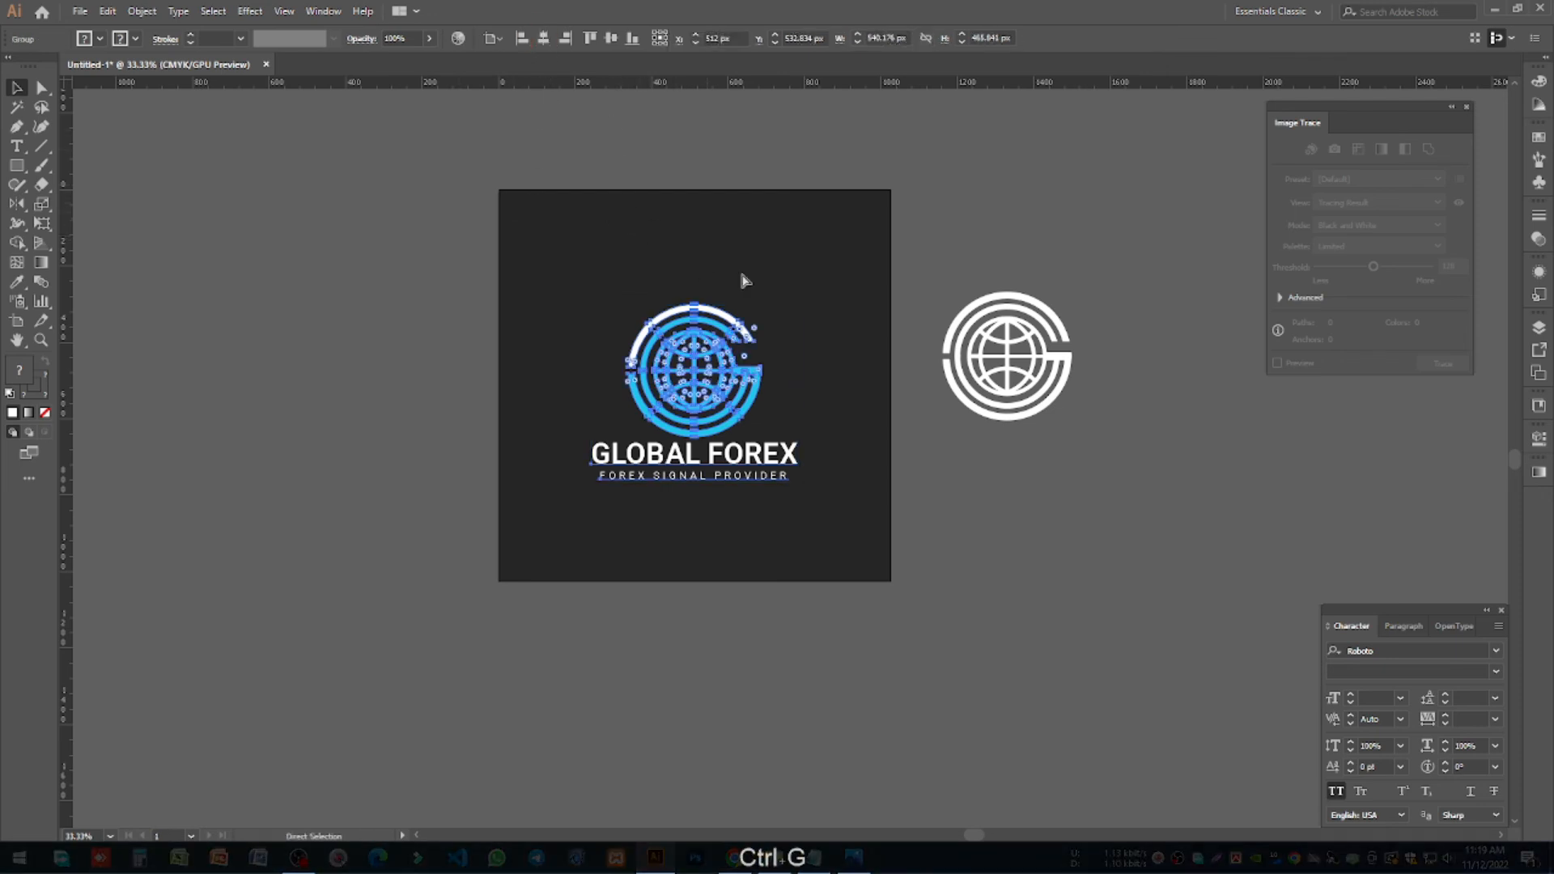
Step: Enlarge the grouped logo and text proportionally from its centre to almost three quarters of the artboard's width
left_click_drag(803, 394, 851, 426)
left_click(895, 448)
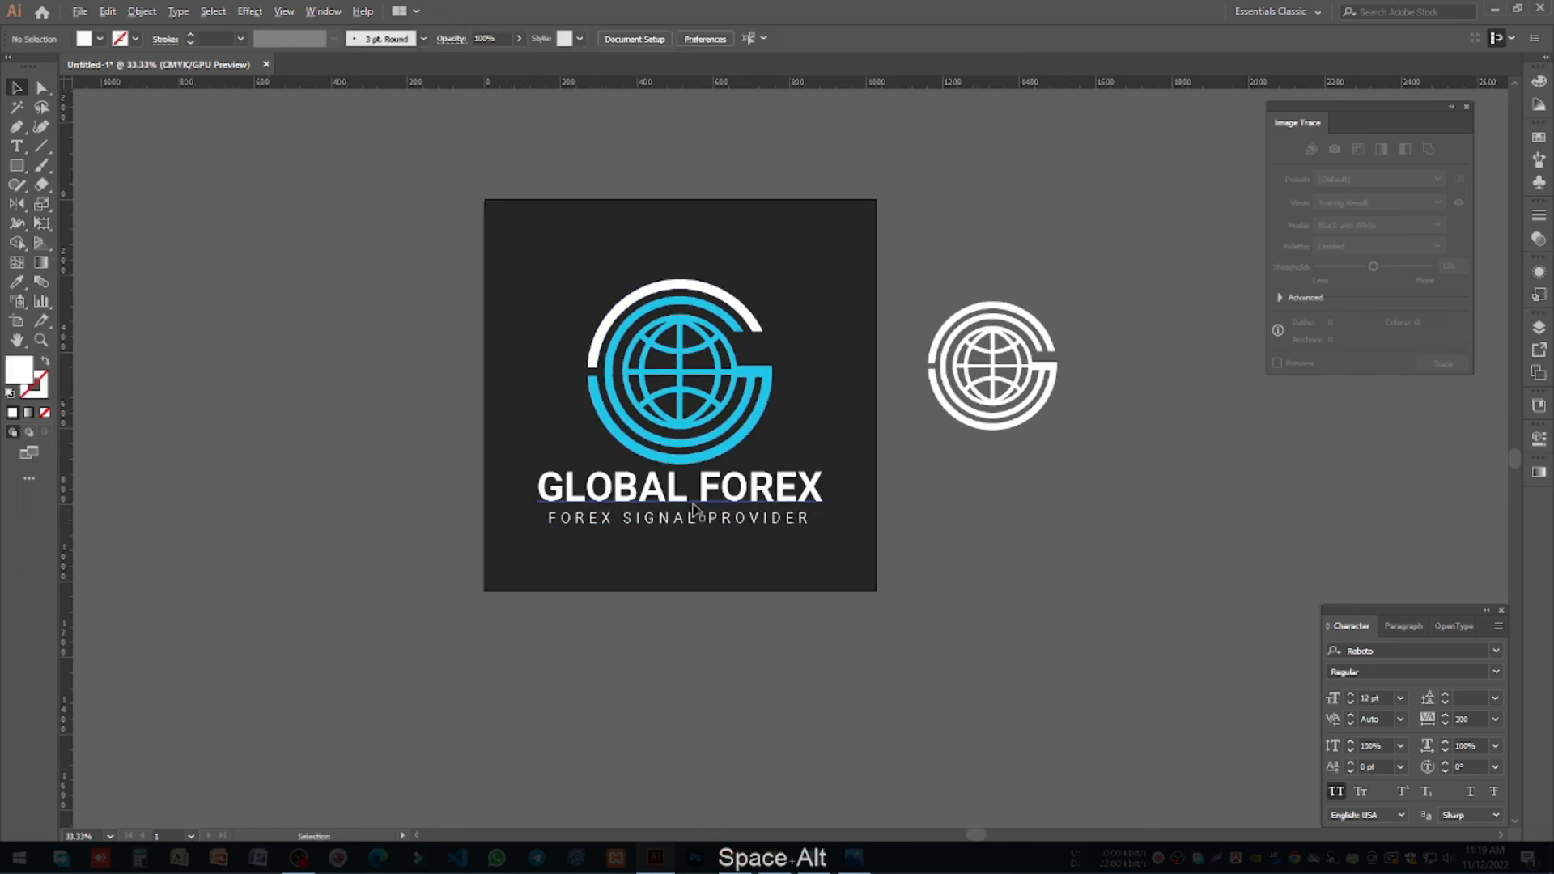
Step: Nudge only the GLOBAL FOREX wordmark inside the group slightly down, away from the globe emblem
scroll(692, 510, "up", 3)
scroll(690, 502, "down", 2)
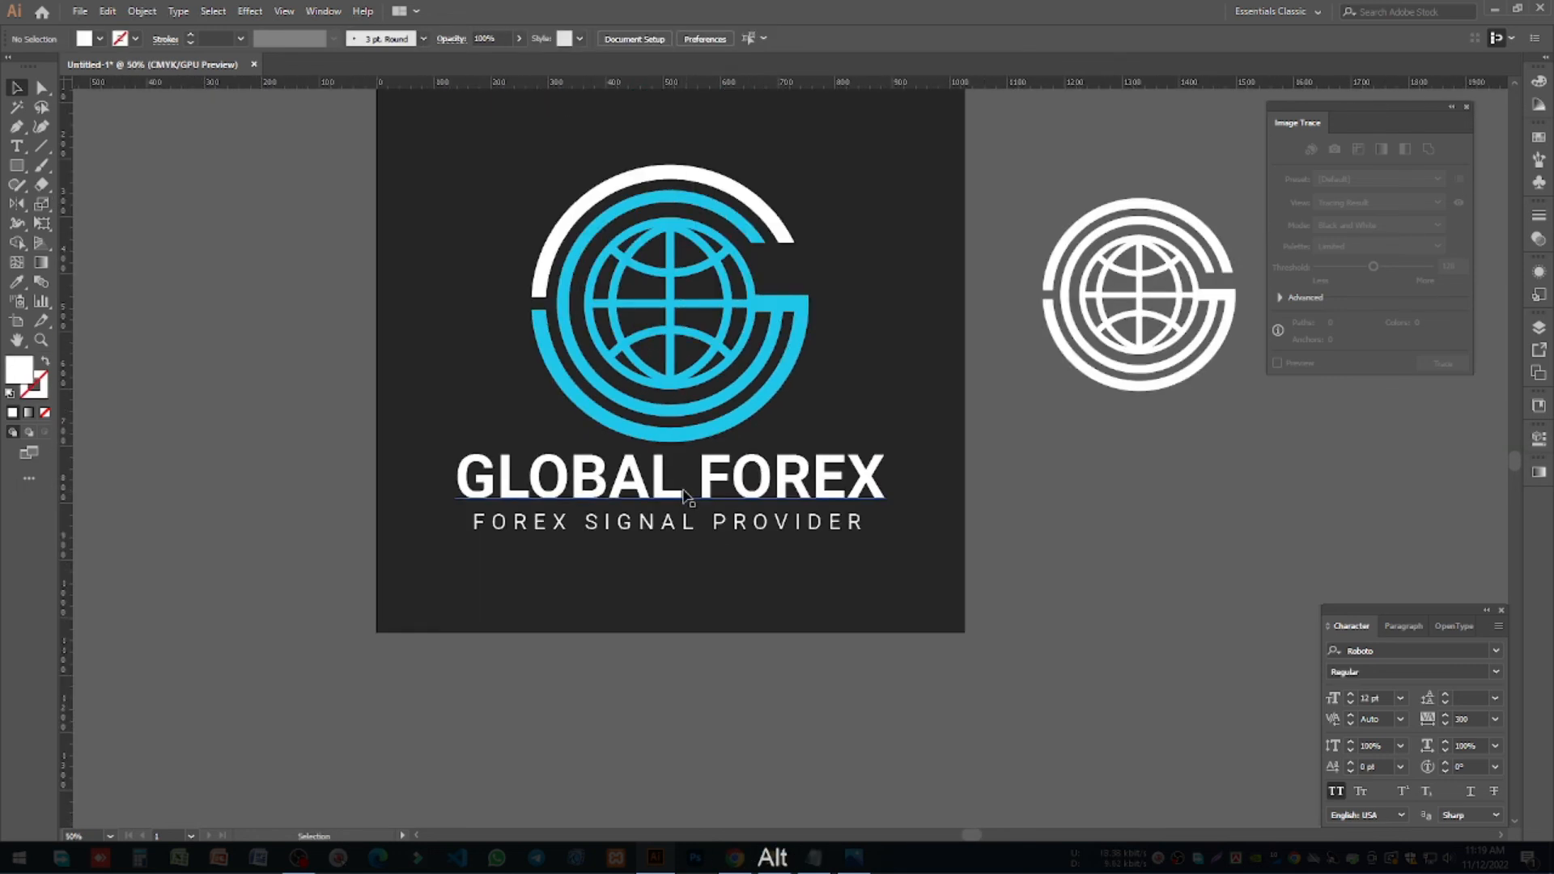
key("a")
left_click(695, 495)
key("Down")
key("Down")
key("Down")
key("Down")
key("Down")
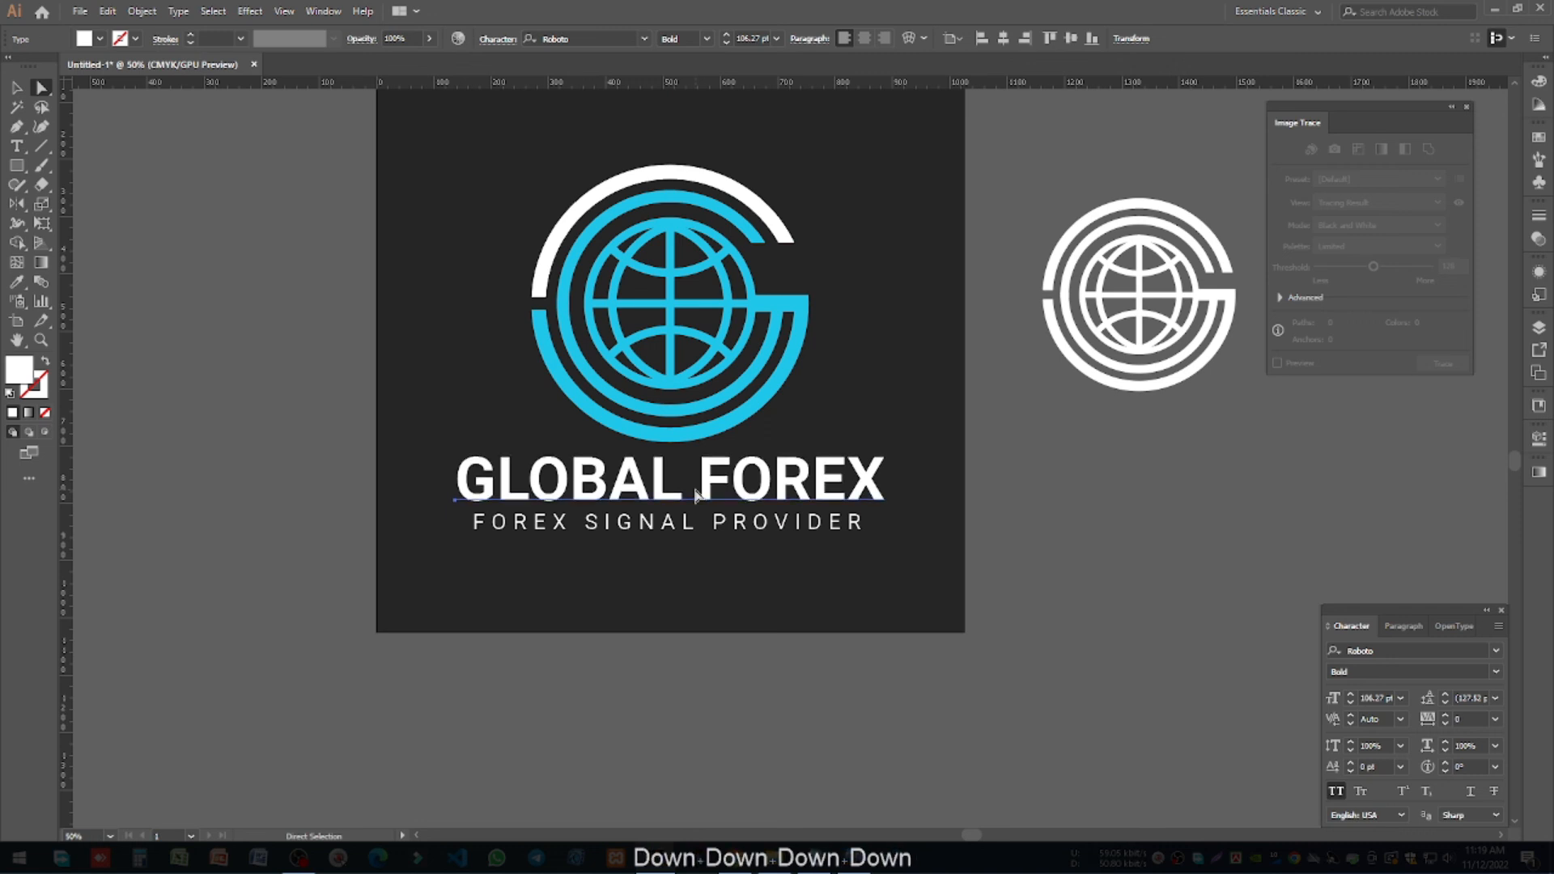
left_click(17, 92)
left_click(198, 240)
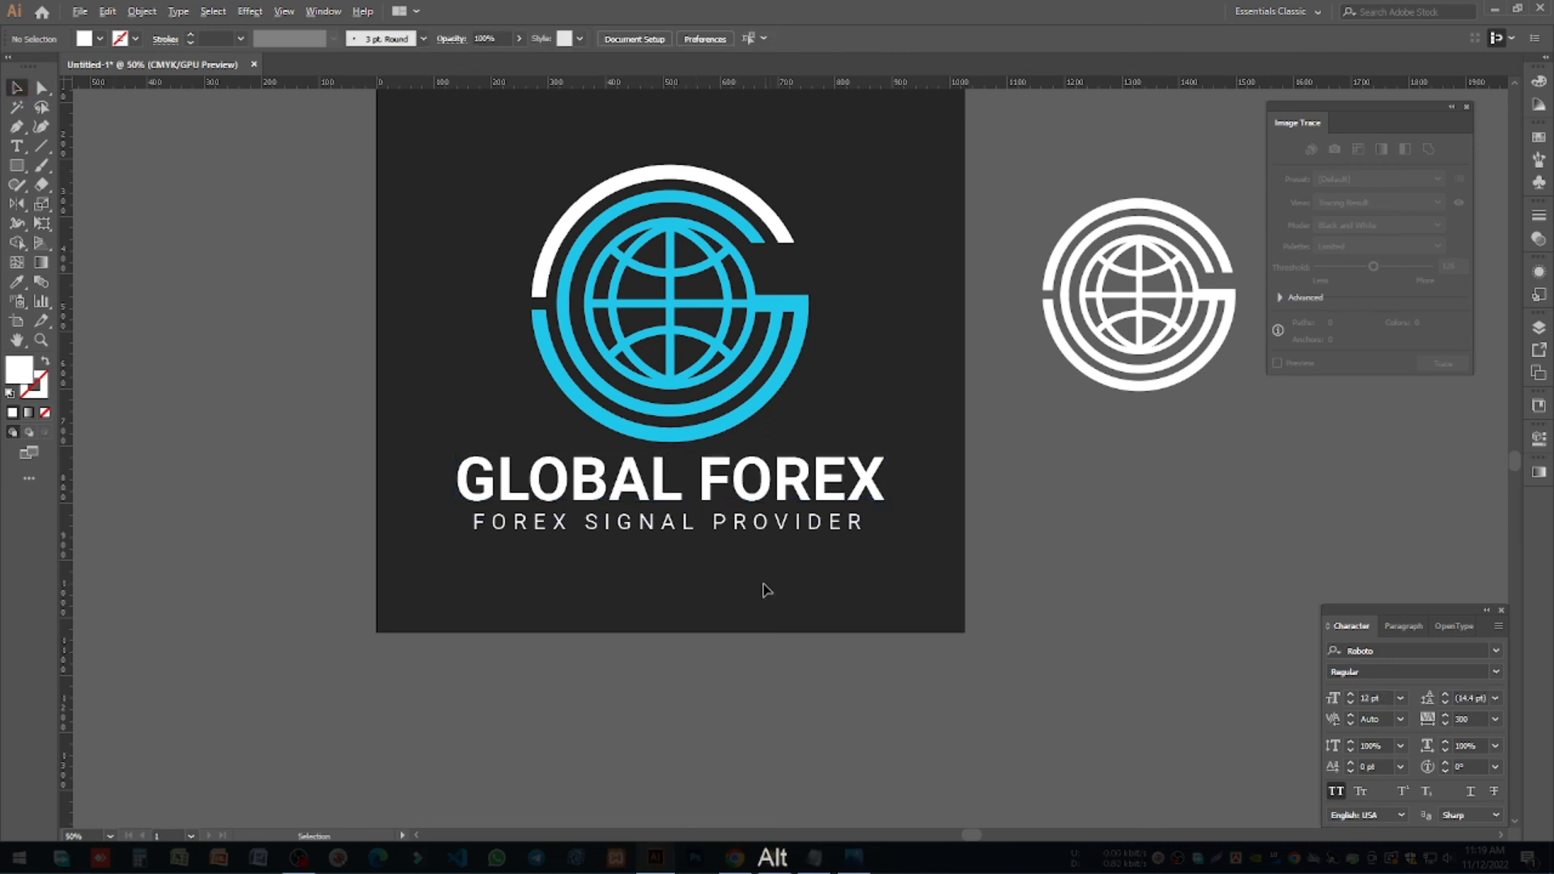
Step: Delete the spare white copy of the globe logo beside the artboard, including its separate upper arc
scroll(763, 586, "down", 1)
left_click_drag(842, 551, 792, 548)
left_click(1022, 432)
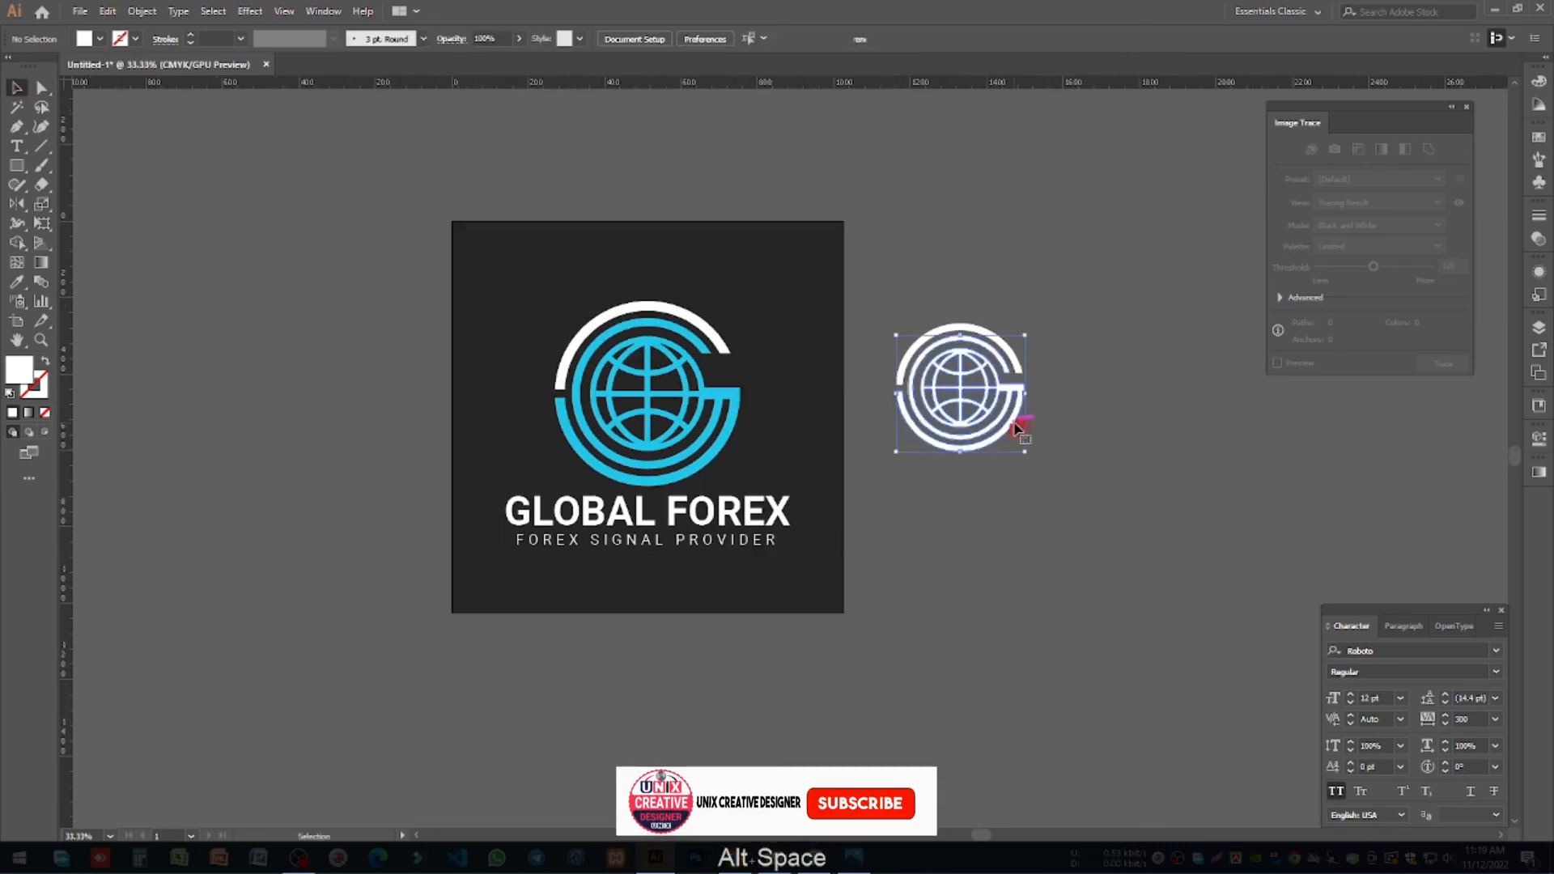
key("Delete")
left_click(907, 348)
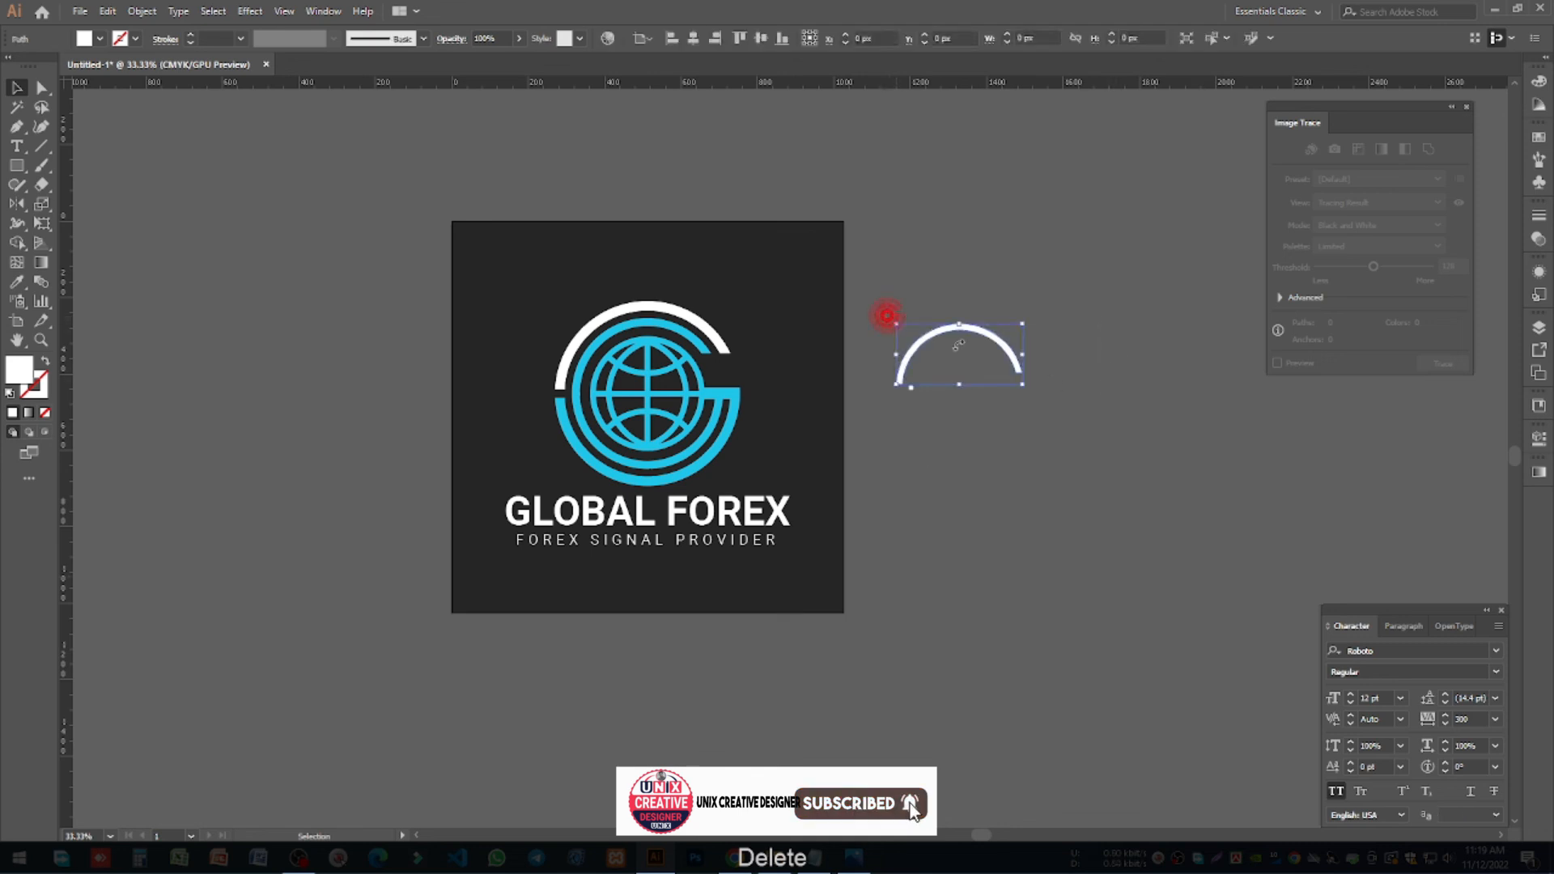